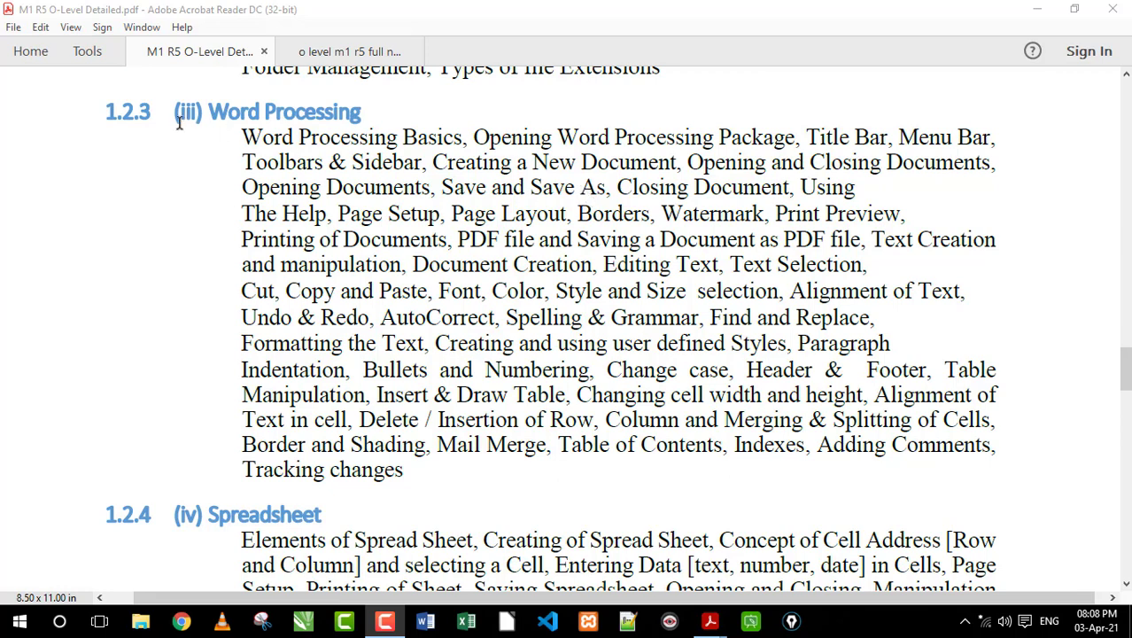
Step: Highlight the Word Processing topics, then scroll down to the 1.2.4 Spreadsheet heading in the syllabus PDF
{"action": "left_click_drag", "start_coordinate": [177, 111], "coordinate": [361, 112]}
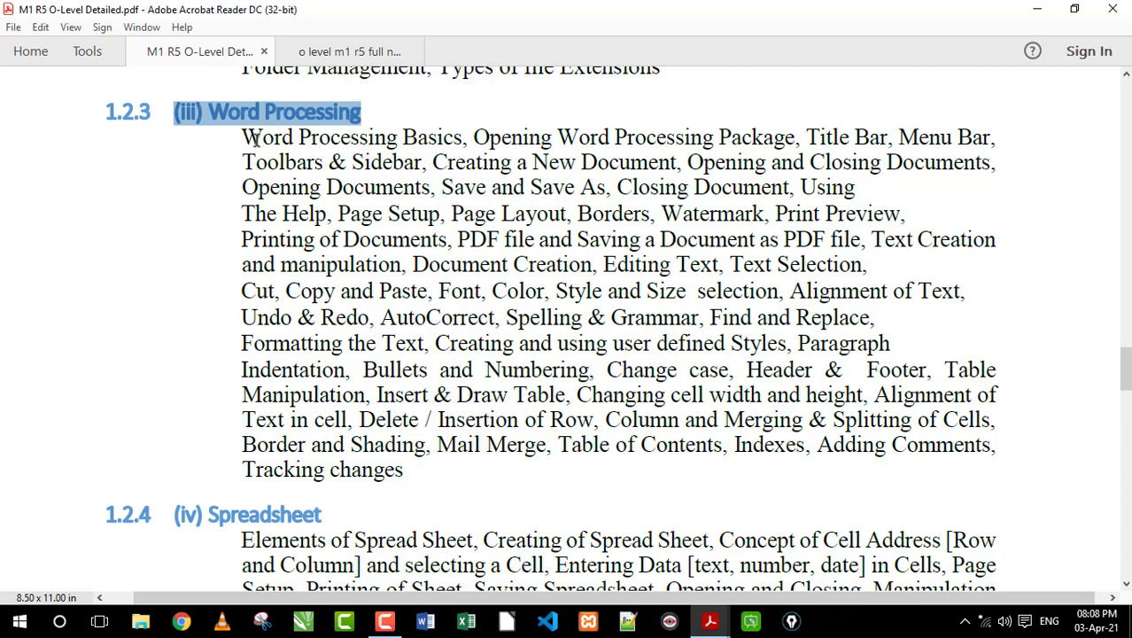
{"action": "left_click_drag", "start_coordinate": [247, 135], "coordinate": [450, 481]}
{"action": "left_click", "coordinate": [425, 394]}
{"action": "scroll", "coordinate": [425, 395], "scroll_direction": "down", "scroll_amount": 5}
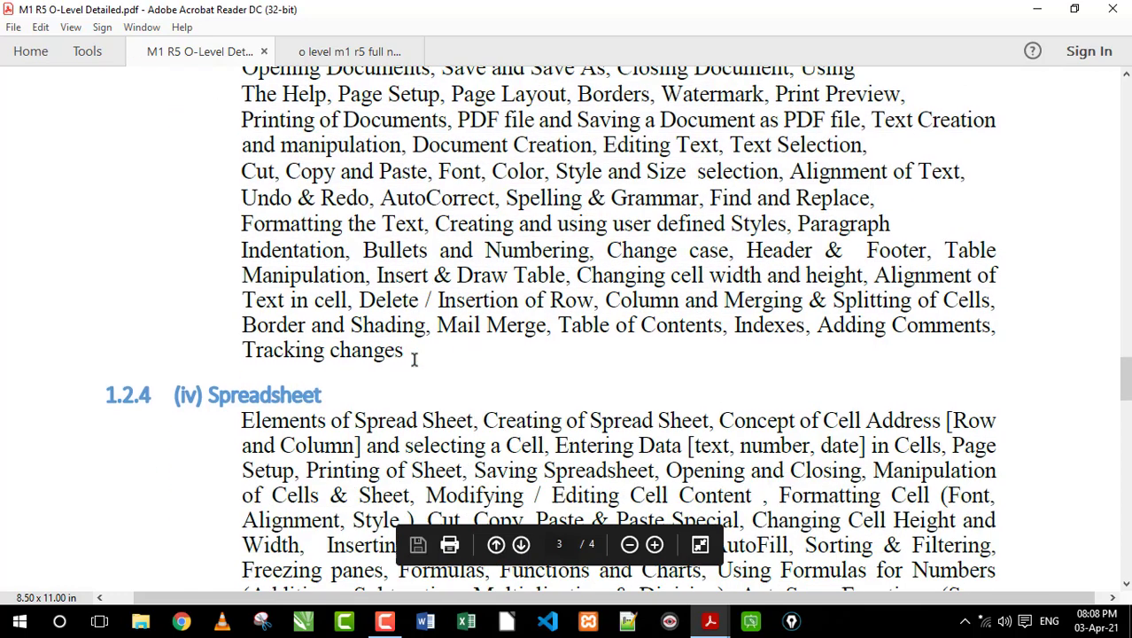
{"action": "scroll", "coordinate": [367, 330], "scroll_direction": "down", "scroll_amount": 2}
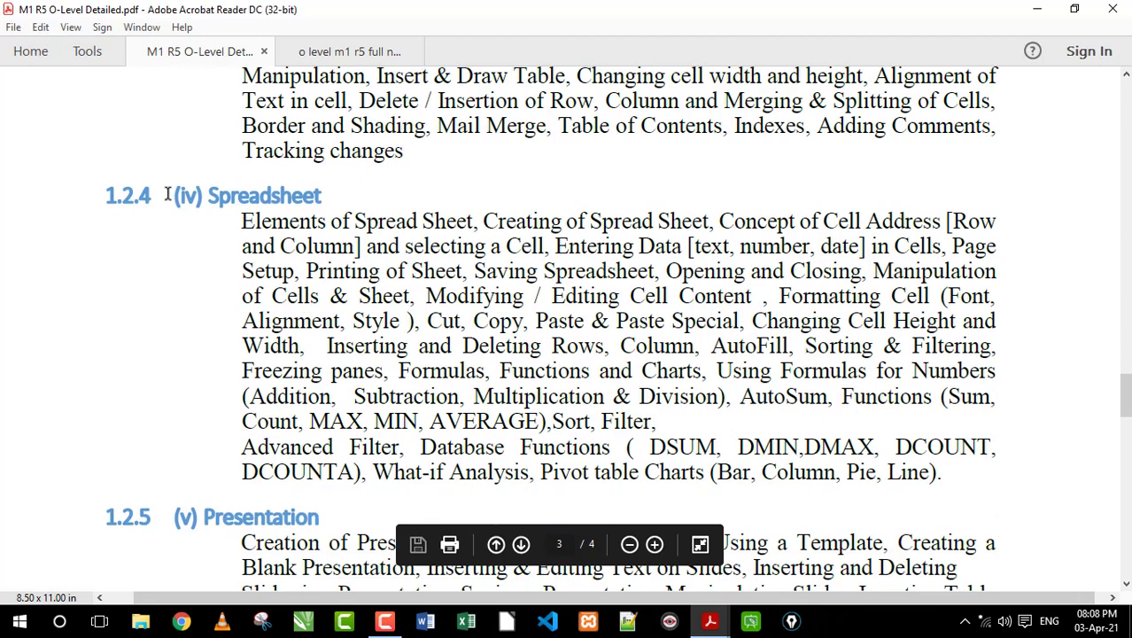
{"action": "left_click_drag", "start_coordinate": [177, 194], "coordinate": [339, 202]}
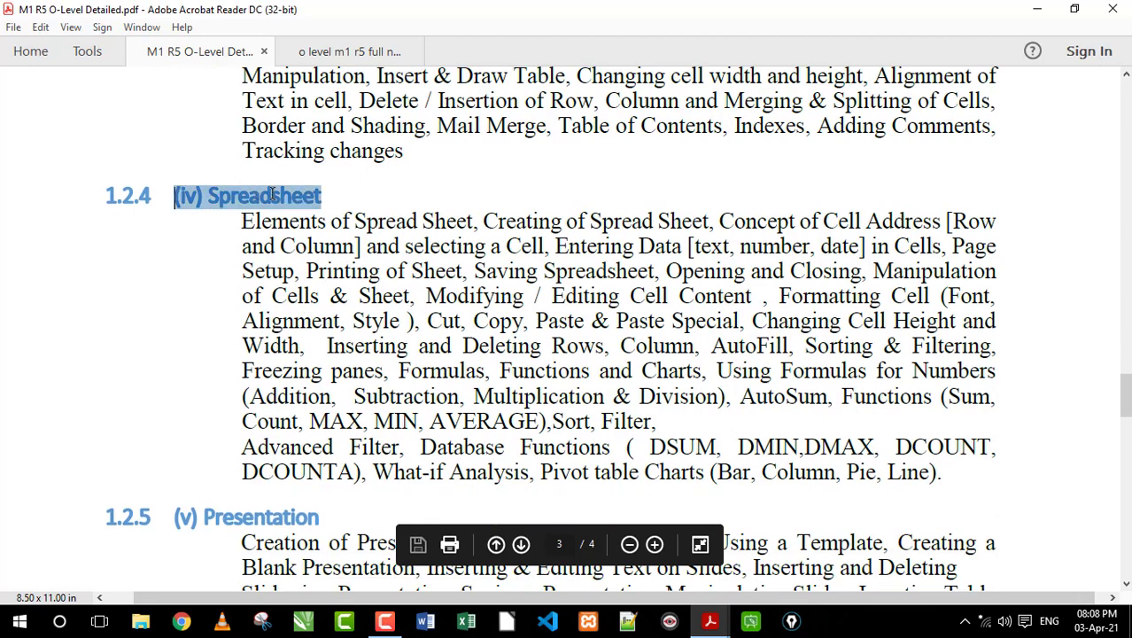
{"action": "left_click", "coordinate": [346, 228]}
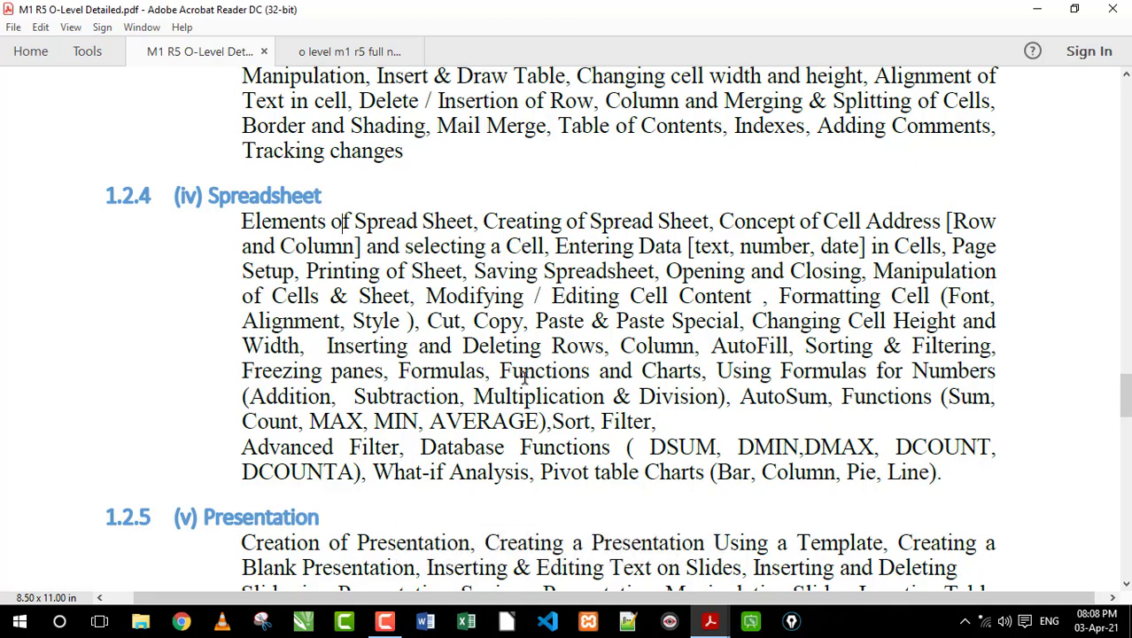
Step: Connect to the NDS CLASSES Wi-Fi network from the taskbar network list
{"action": "left_click", "coordinate": [985, 621]}
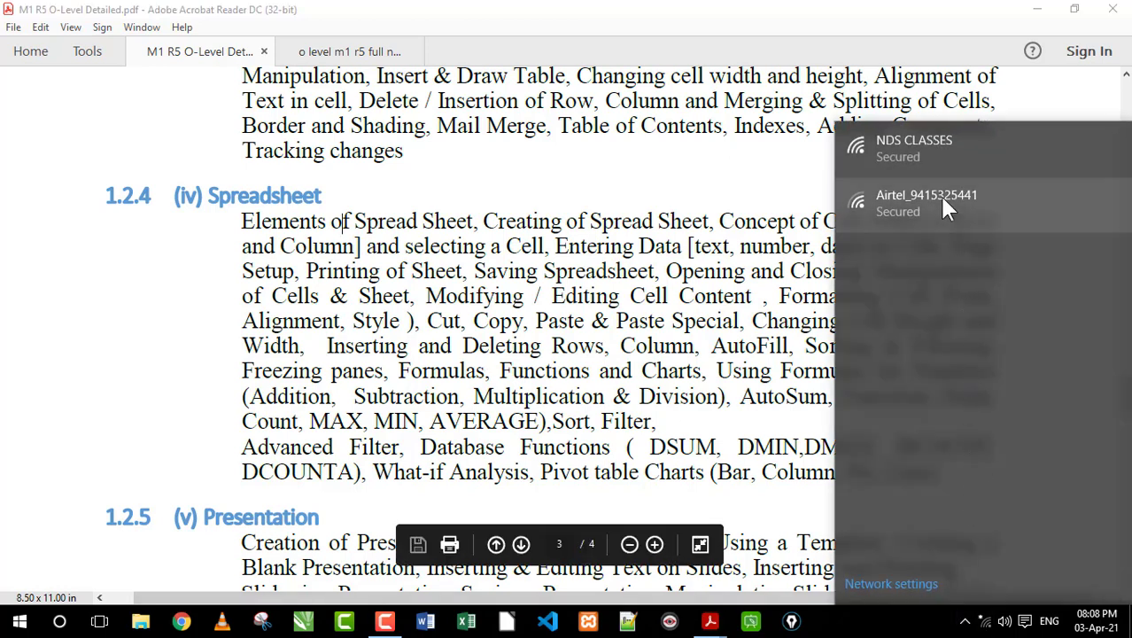
{"action": "left_click", "coordinate": [930, 153]}
{"action": "left_click", "coordinate": [1044, 209]}
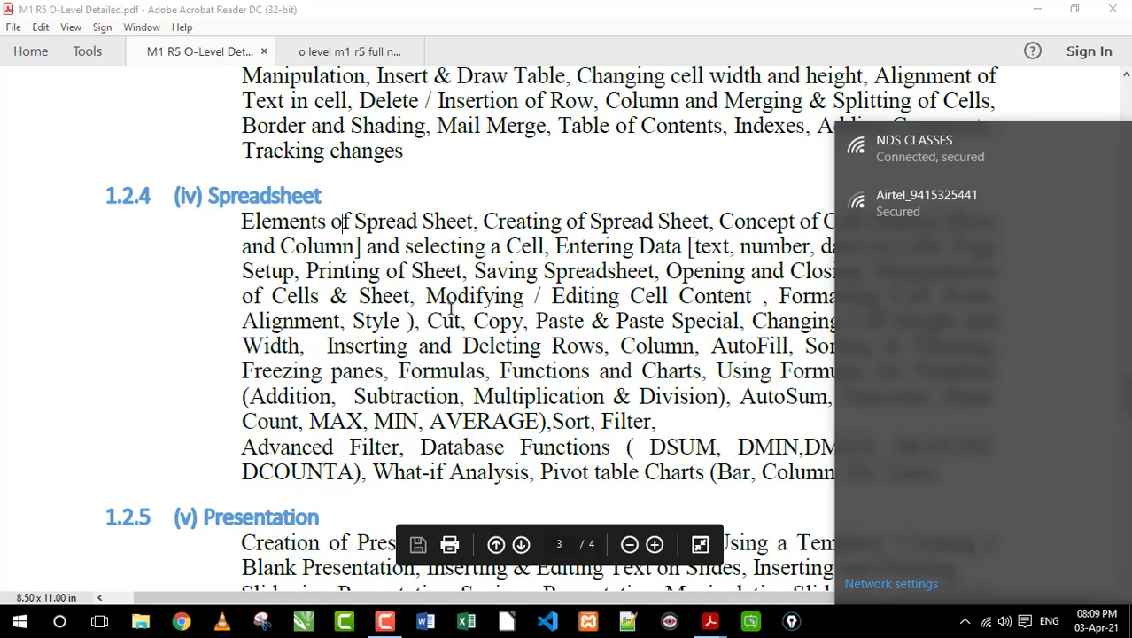
{"action": "left_click", "coordinate": [441, 322]}
Step: Open YouTube in a new Chrome tab and search for 'upciss'
{"action": "left_click", "coordinate": [181, 620]}
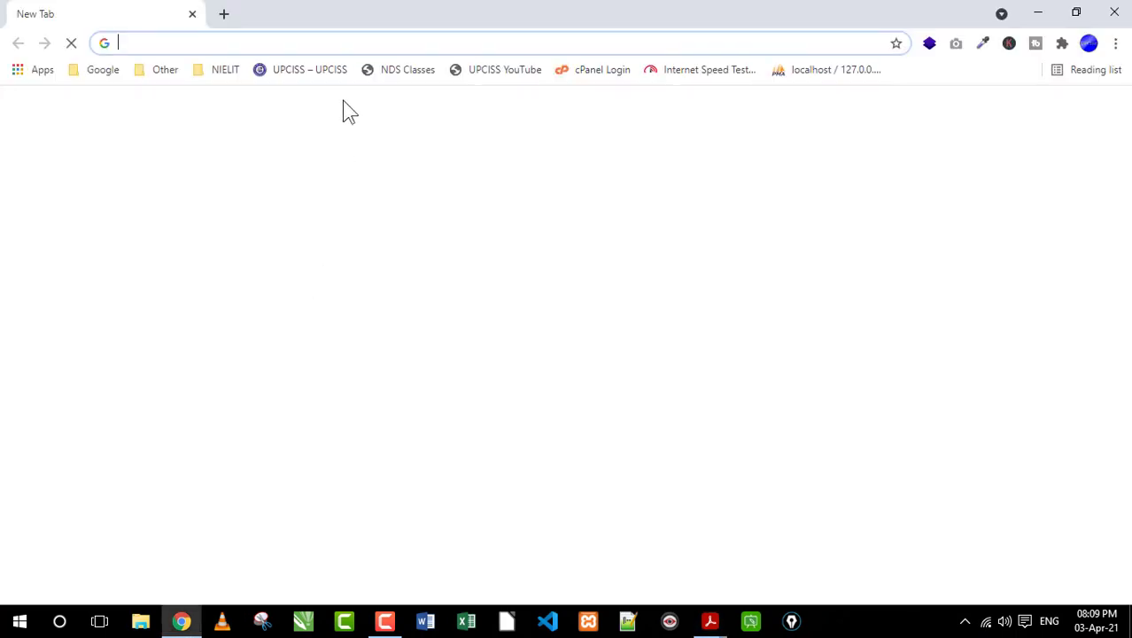
{"action": "left_click", "coordinate": [524, 430]}
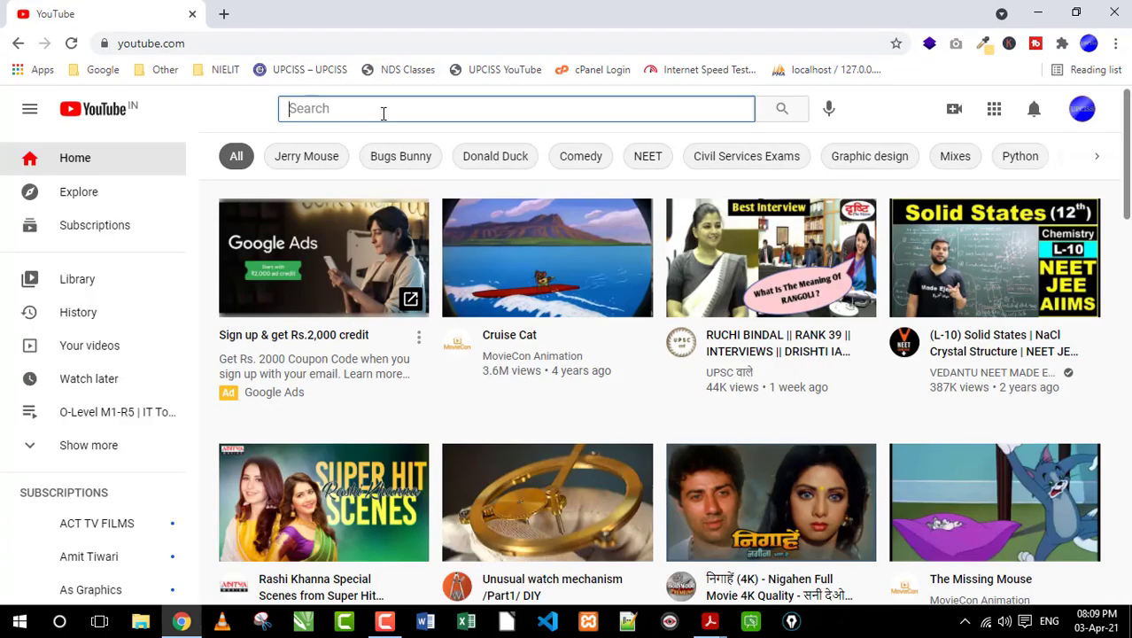
{"action": "type", "text": "upciss"}
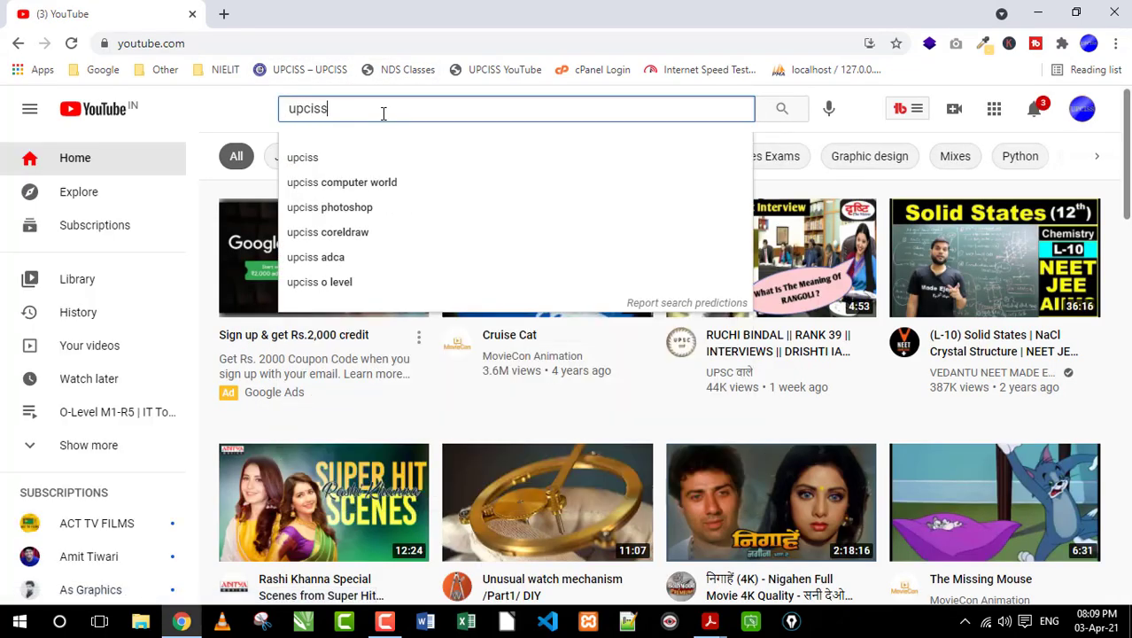
{"action": "key", "text": "Return"}
Step: Open the upciss channel's Playlists tab and reveal more created playlists
{"action": "left_click", "coordinate": [378, 324]}
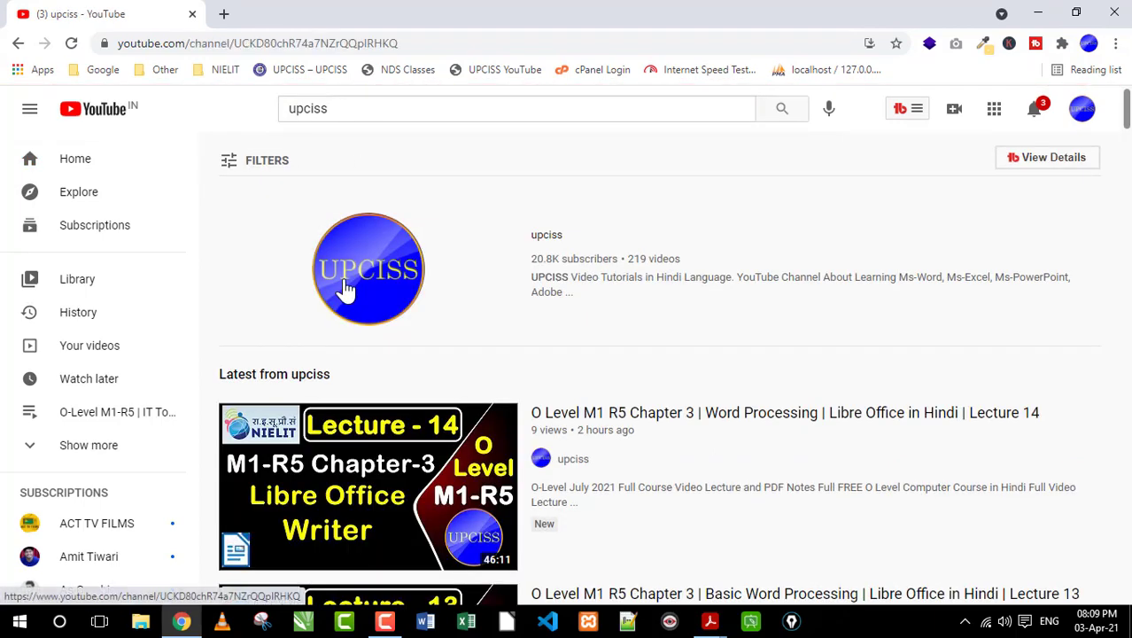
{"action": "left_click", "coordinate": [443, 396]}
{"action": "left_click", "coordinate": [496, 397]}
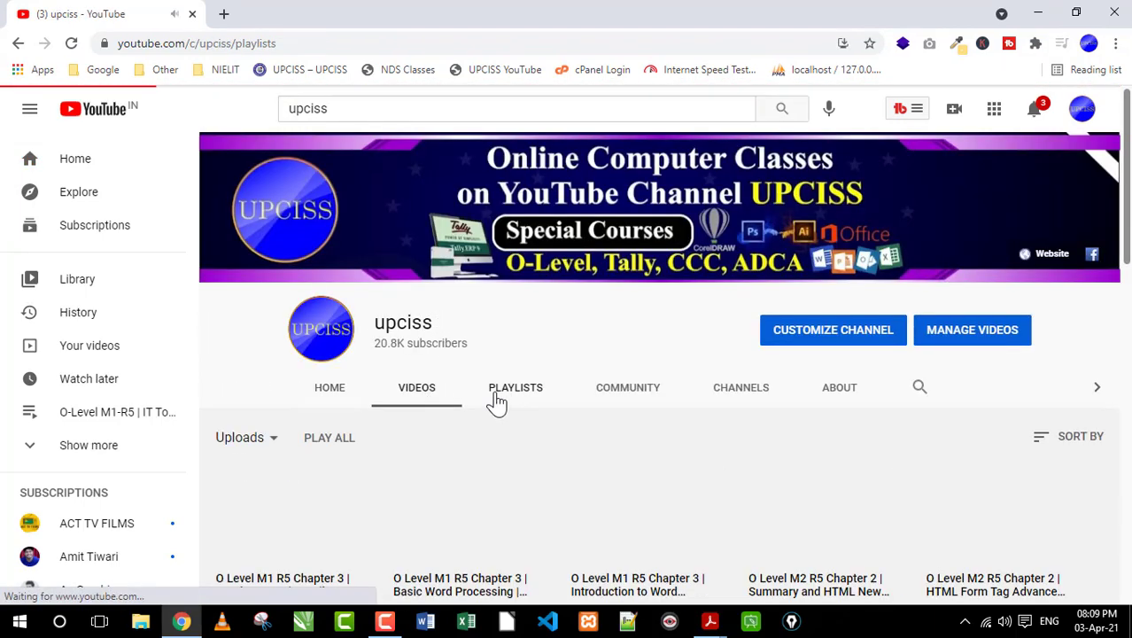
{"action": "scroll", "coordinate": [505, 352], "scroll_direction": "down", "scroll_amount": 2}
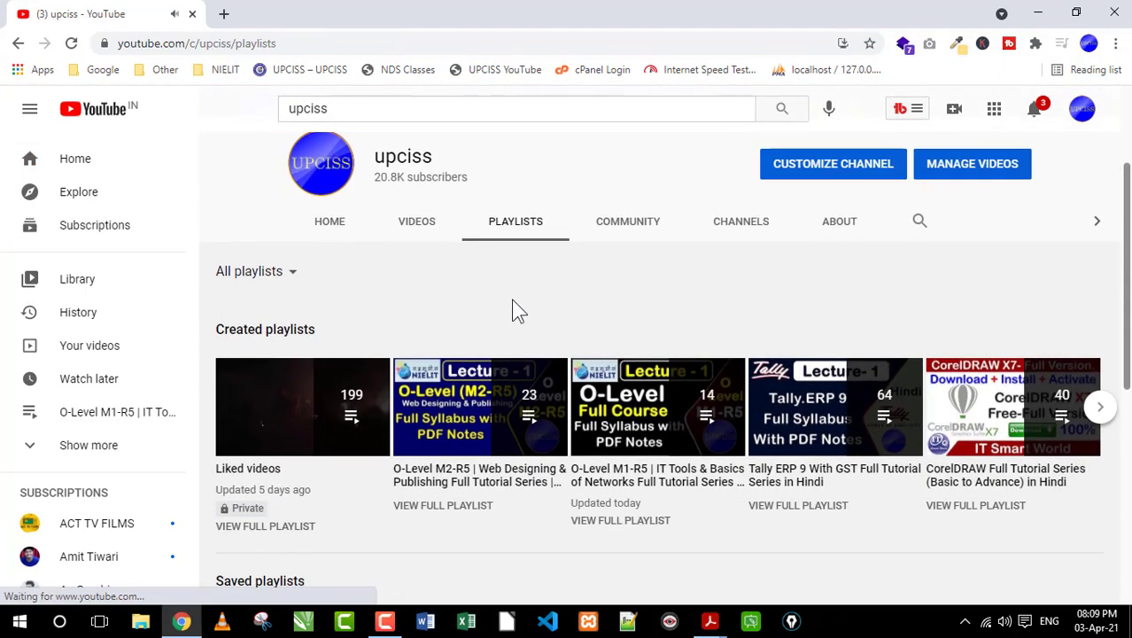
{"action": "left_click", "coordinate": [1103, 409]}
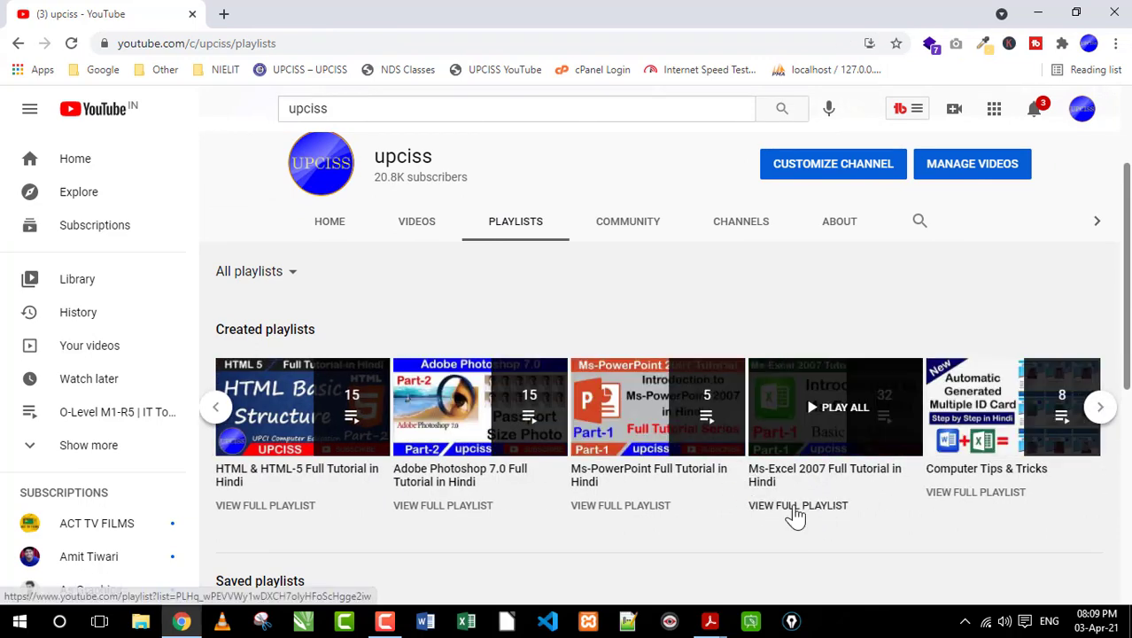
Step: Open the full Ms-Excel 2007 Full Tutorial in Hindi playlist and browse its 32 videos
{"action": "left_click", "coordinate": [795, 507]}
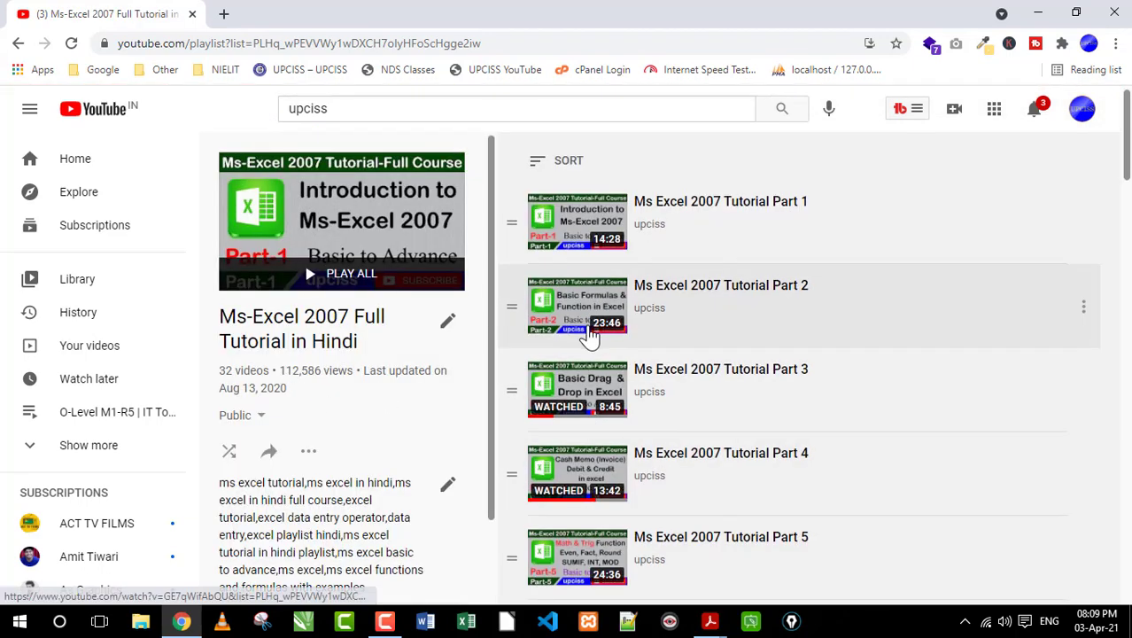
{"action": "scroll", "coordinate": [518, 304], "scroll_direction": "down", "scroll_amount": 9}
{"action": "scroll", "coordinate": [519, 337], "scroll_direction": "down", "scroll_amount": 11}
{"action": "scroll", "coordinate": [590, 332], "scroll_direction": "down", "scroll_amount": 6}
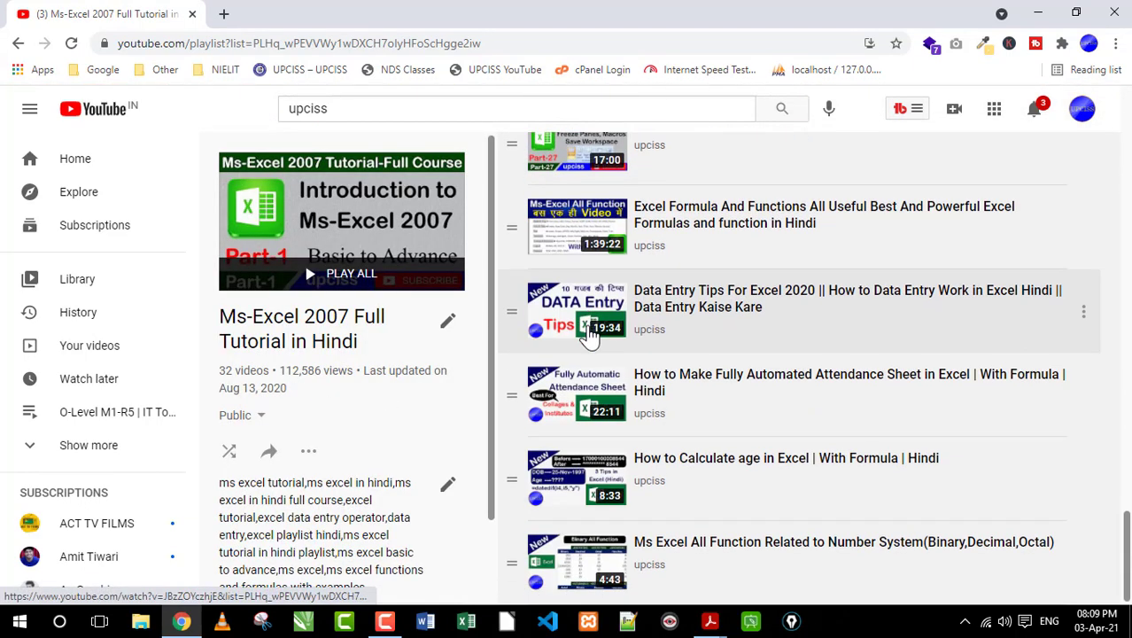
{"action": "scroll", "coordinate": [589, 337], "scroll_direction": "up", "scroll_amount": 1}
{"action": "scroll", "coordinate": [594, 333], "scroll_direction": "up", "scroll_amount": 1}
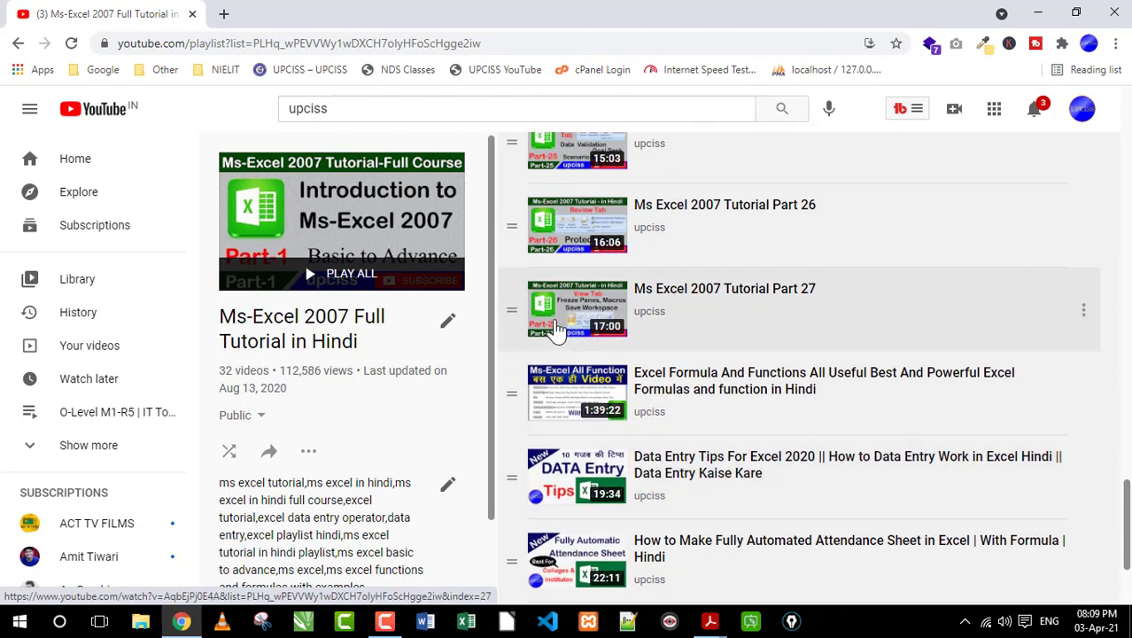
{"action": "scroll", "coordinate": [605, 327], "scroll_direction": "down", "scroll_amount": 2}
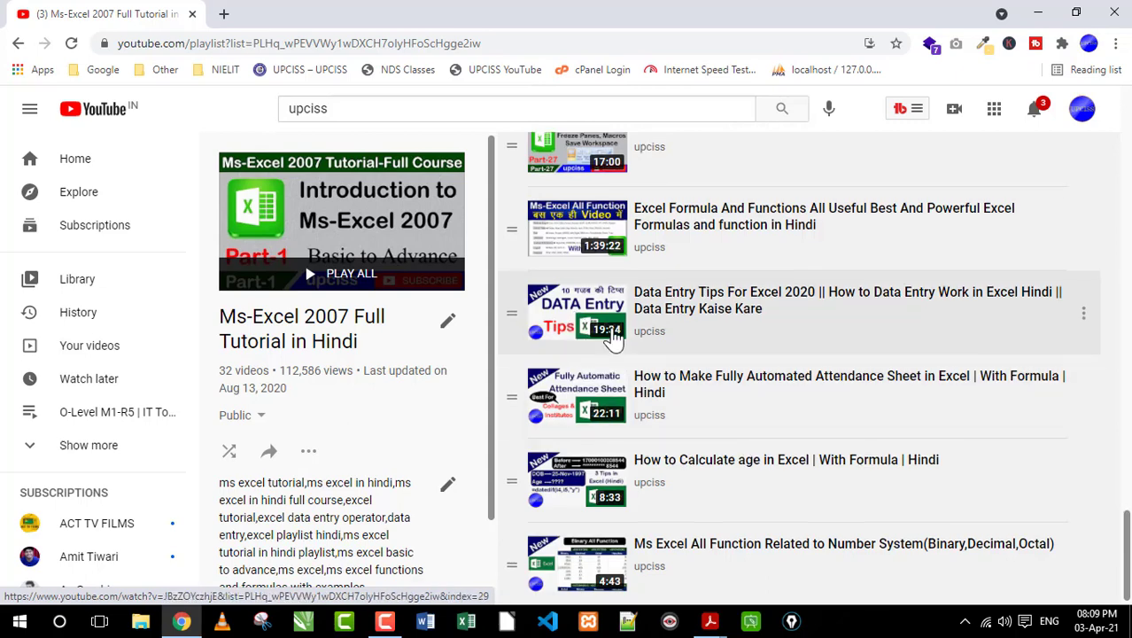
{"action": "scroll", "coordinate": [611, 337], "scroll_direction": "up", "scroll_amount": 5}
{"action": "scroll", "coordinate": [612, 345], "scroll_direction": "down", "scroll_amount": 2}
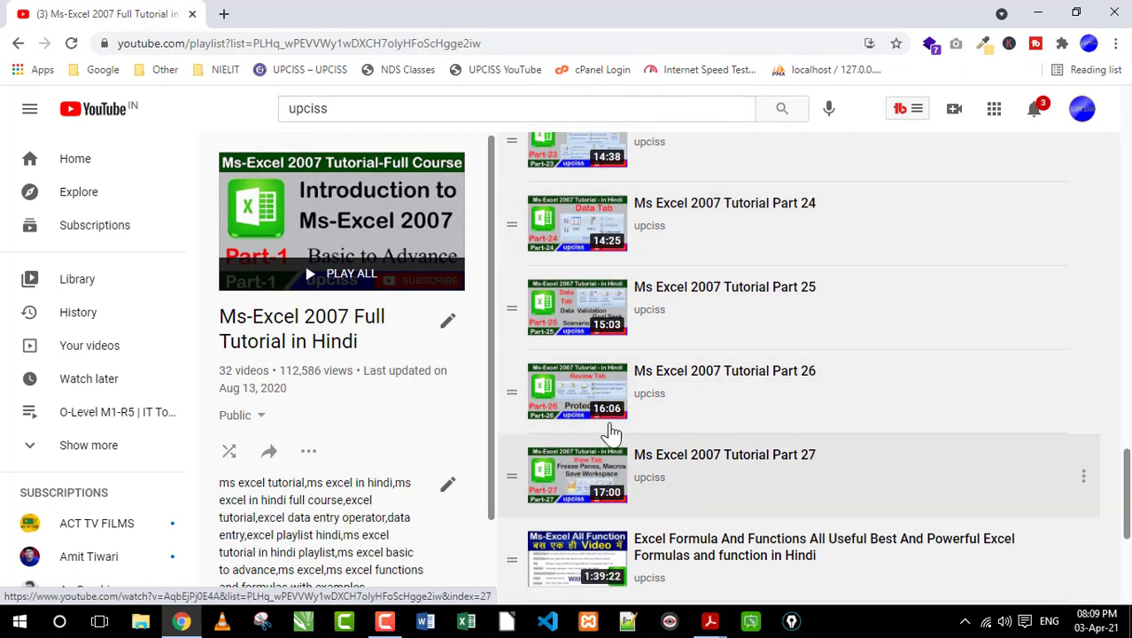
{"action": "scroll", "coordinate": [609, 426], "scroll_direction": "up", "scroll_amount": 5}
{"action": "scroll", "coordinate": [609, 409], "scroll_direction": "up", "scroll_amount": 6}
{"action": "scroll", "coordinate": [610, 372], "scroll_direction": "up", "scroll_amount": 6}
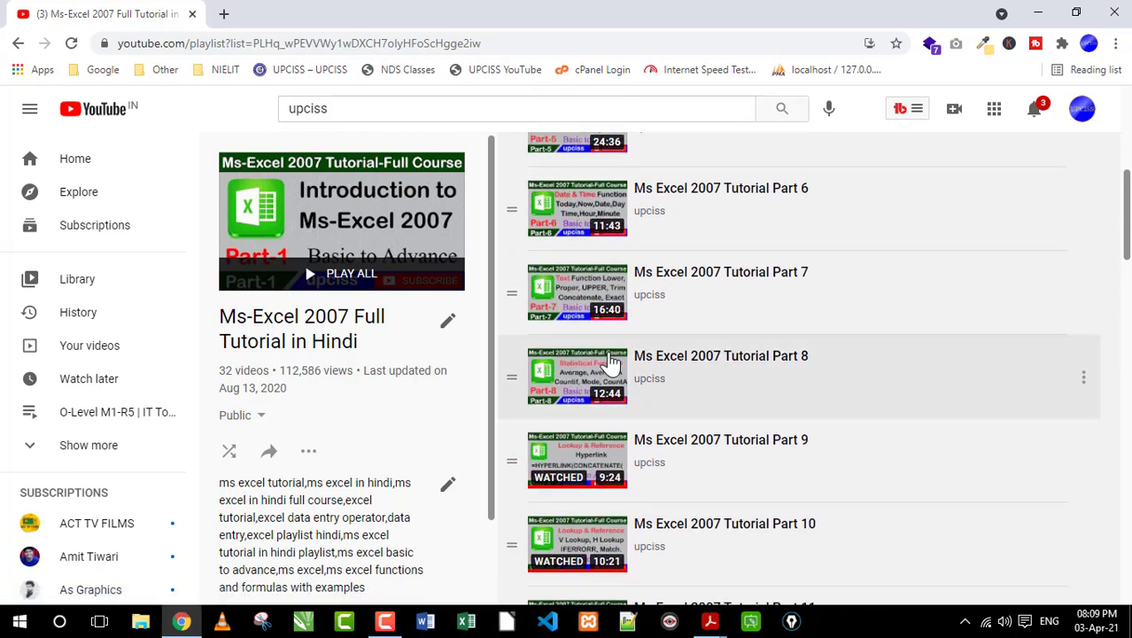
{"action": "scroll", "coordinate": [611, 363], "scroll_direction": "up", "scroll_amount": 3}
{"action": "scroll", "coordinate": [613, 363], "scroll_direction": "up", "scroll_amount": 2}
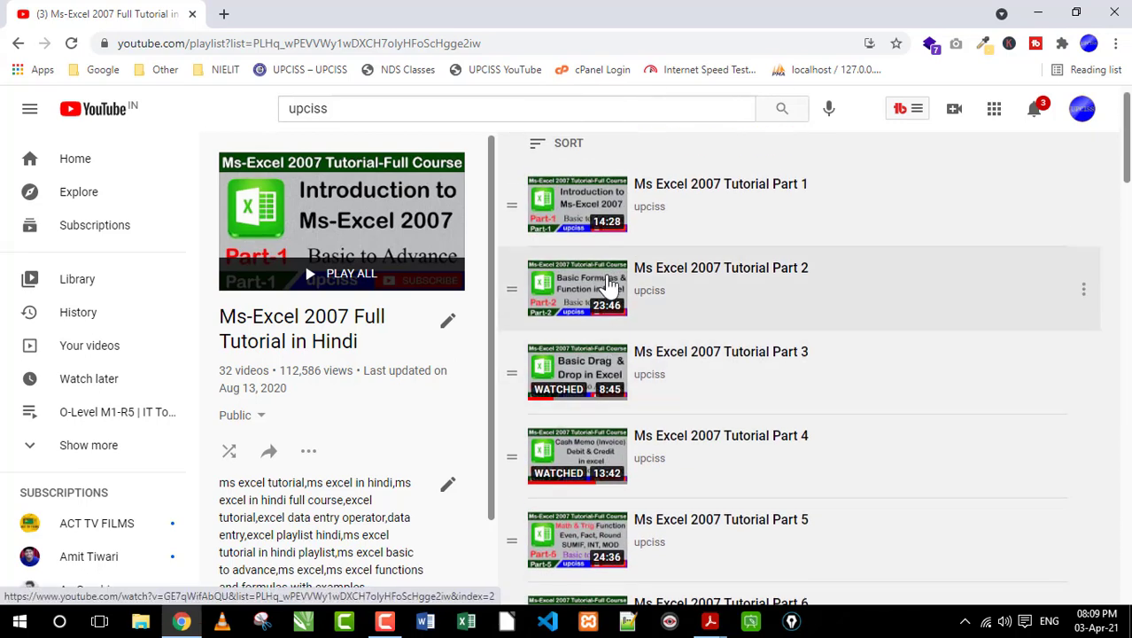
{"action": "scroll", "coordinate": [616, 301], "scroll_direction": "up", "scroll_amount": 1}
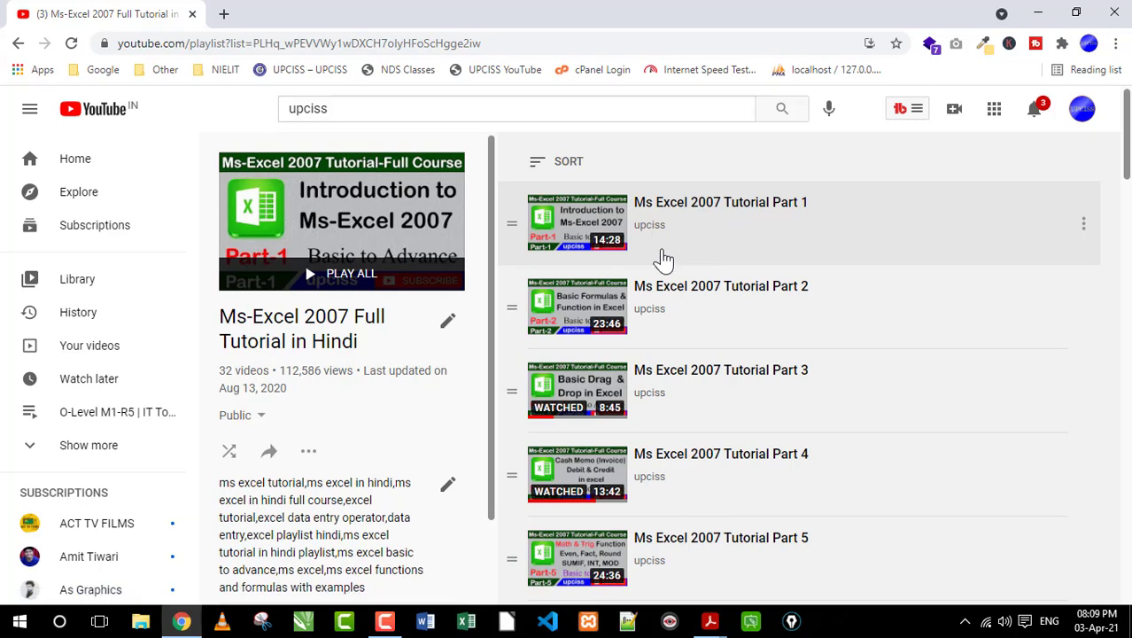
{"action": "scroll", "coordinate": [663, 259], "scroll_direction": "down", "scroll_amount": 2}
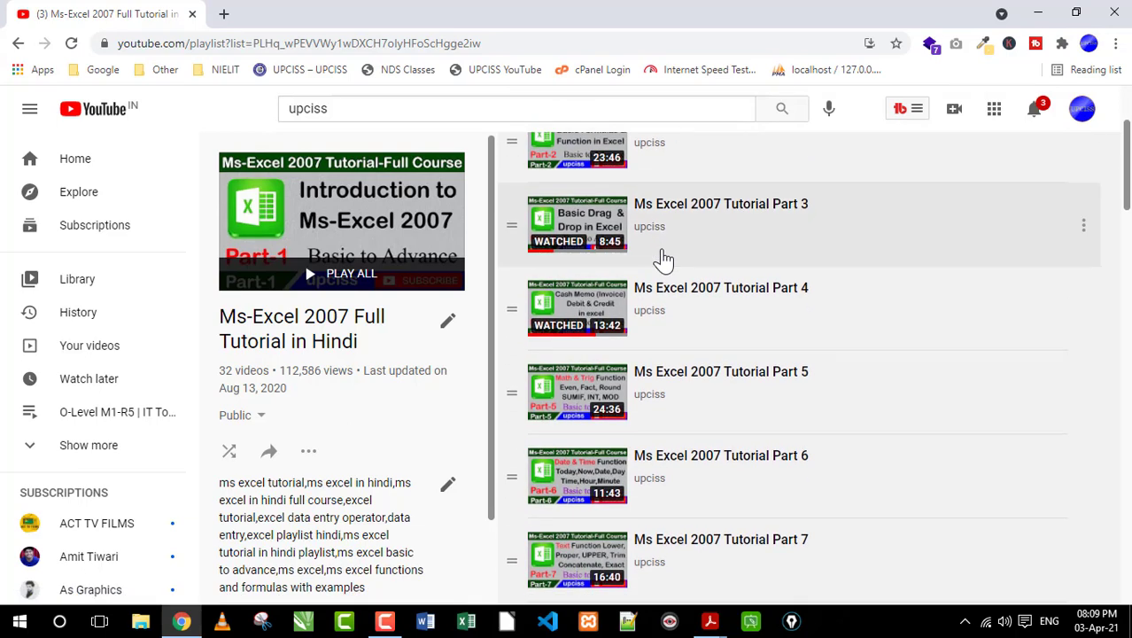
{"action": "scroll", "coordinate": [663, 259], "scroll_direction": "down", "scroll_amount": 2}
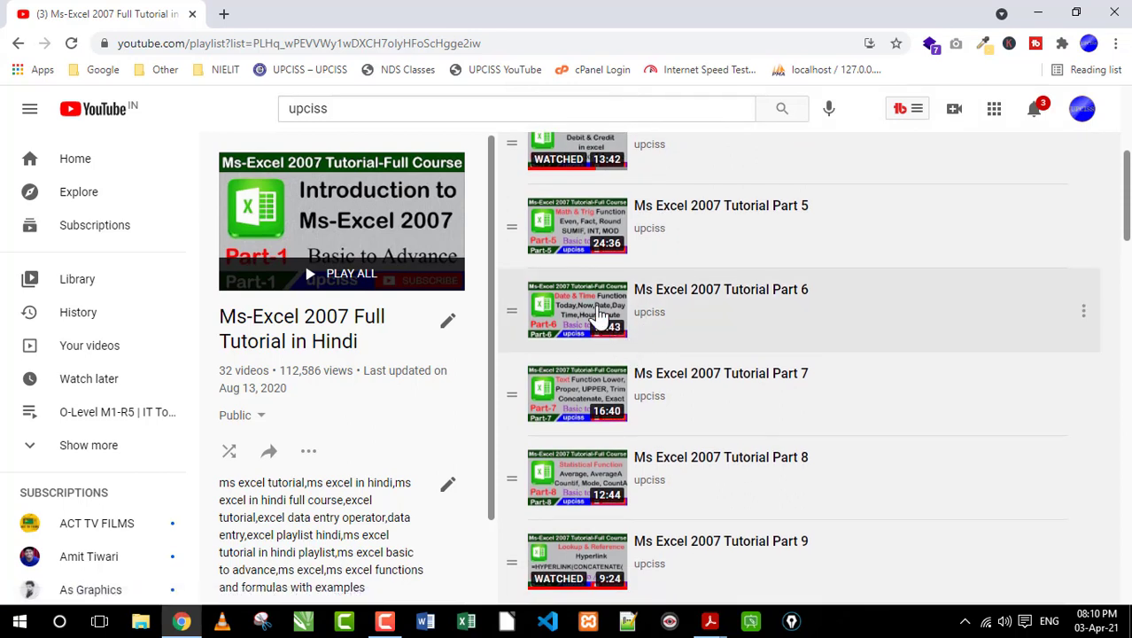
{"action": "scroll", "coordinate": [651, 270], "scroll_direction": "down", "scroll_amount": 3}
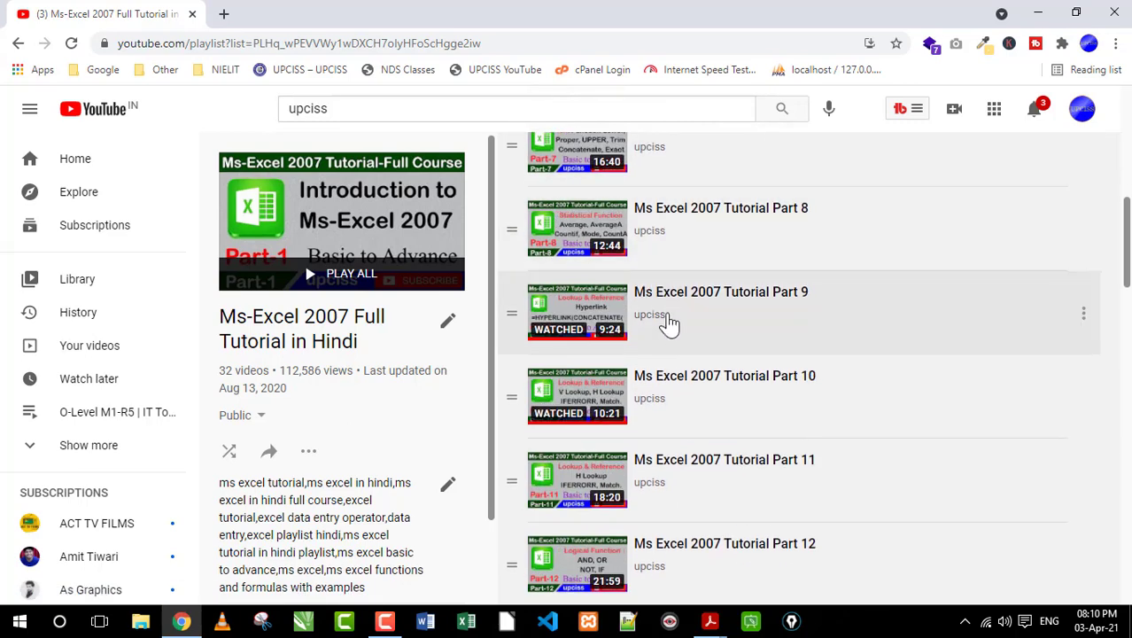
{"action": "scroll", "coordinate": [671, 325], "scroll_direction": "up", "scroll_amount": 6}
{"action": "scroll", "coordinate": [671, 325], "scroll_direction": "up", "scroll_amount": 1}
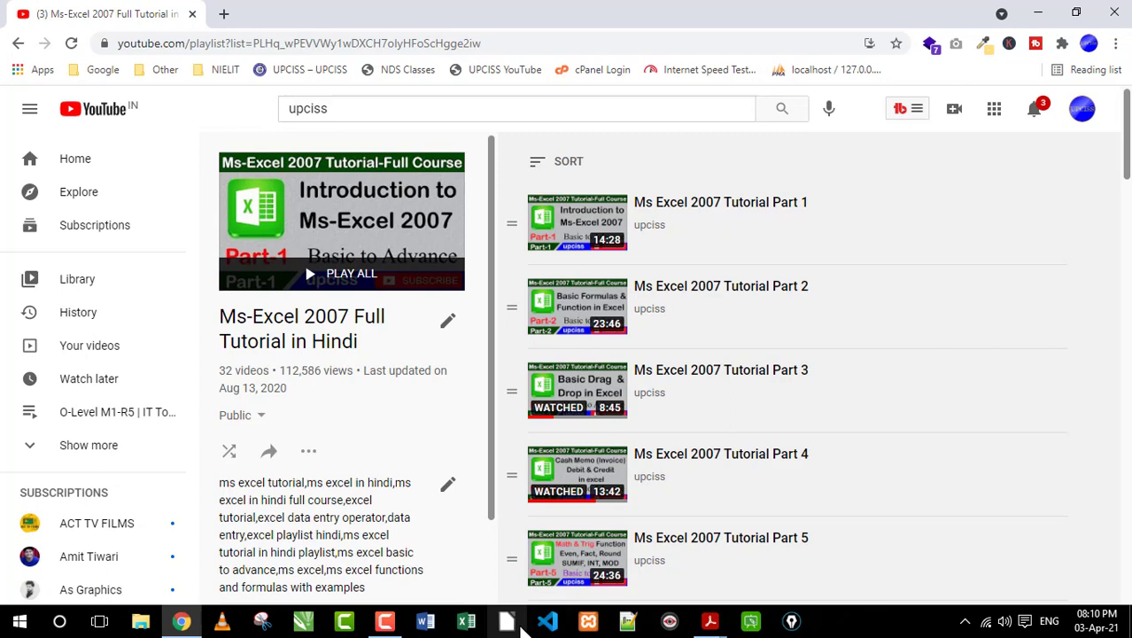
Step: Start LibreOffice and create a new Calc spreadsheet, selecting cell E7
{"action": "left_click", "coordinate": [511, 622]}
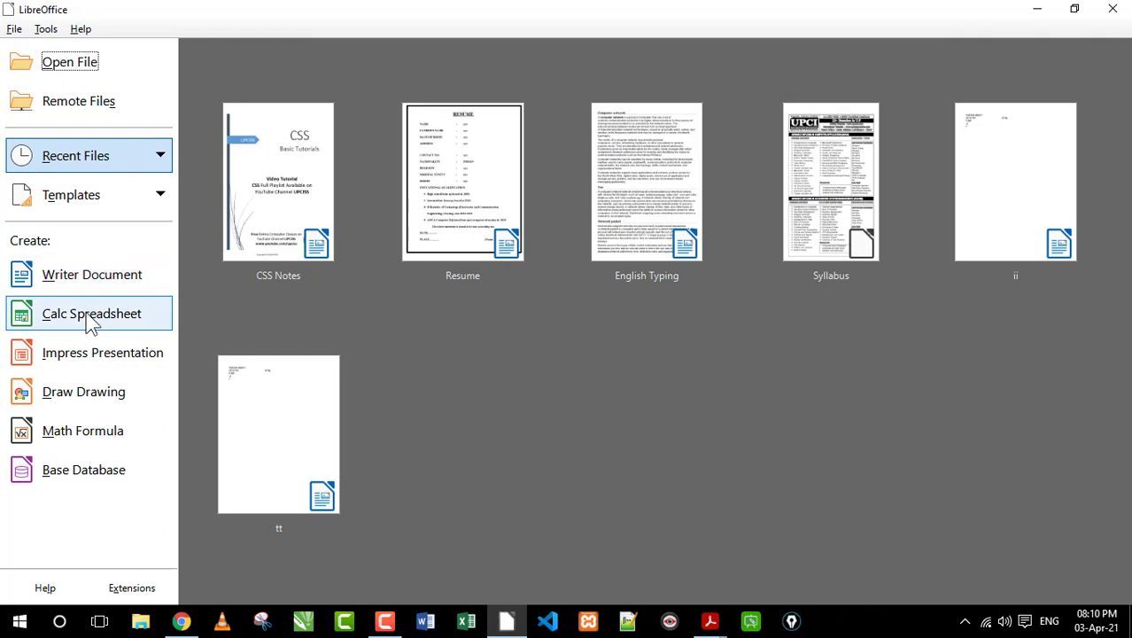
{"action": "left_click", "coordinate": [91, 315]}
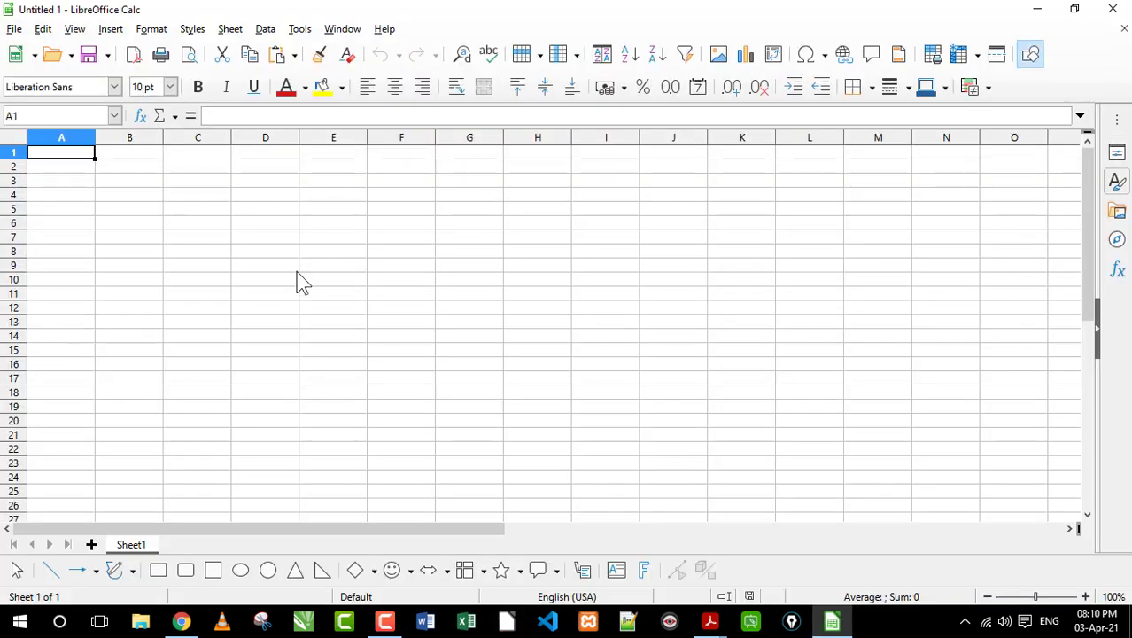
{"action": "left_click", "coordinate": [359, 235]}
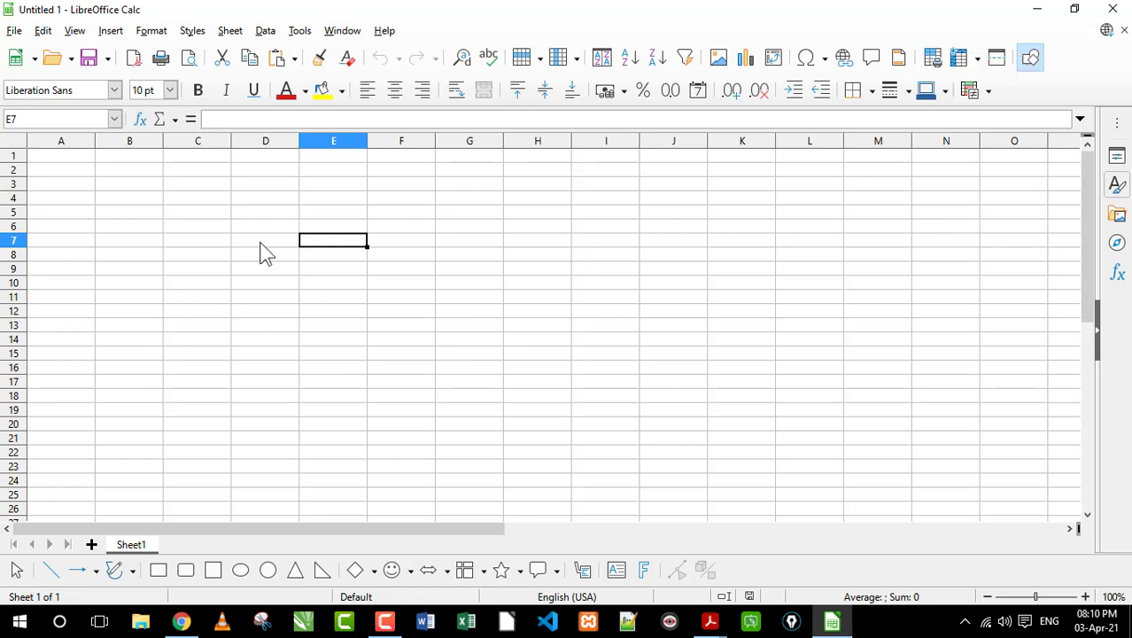
Step: Practise selecting A2:G4 and A2:E5, ending on cell A2, then start Microsoft Excel
{"action": "left_click_drag", "start_coordinate": [88, 169], "coordinate": [503, 216]}
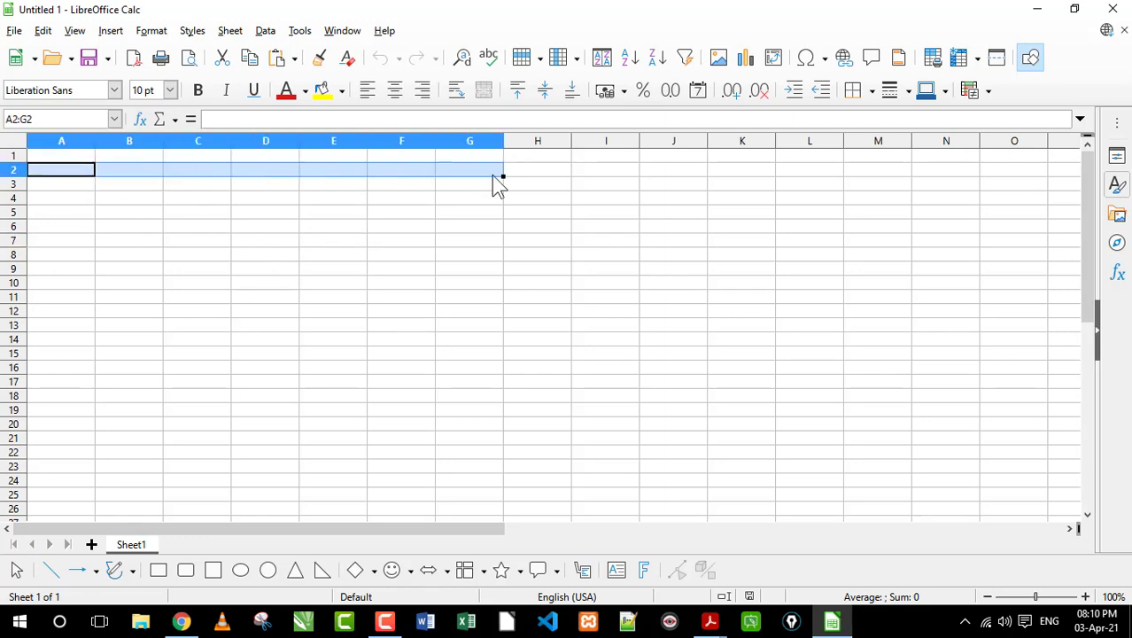
{"action": "left_click", "coordinate": [195, 202]}
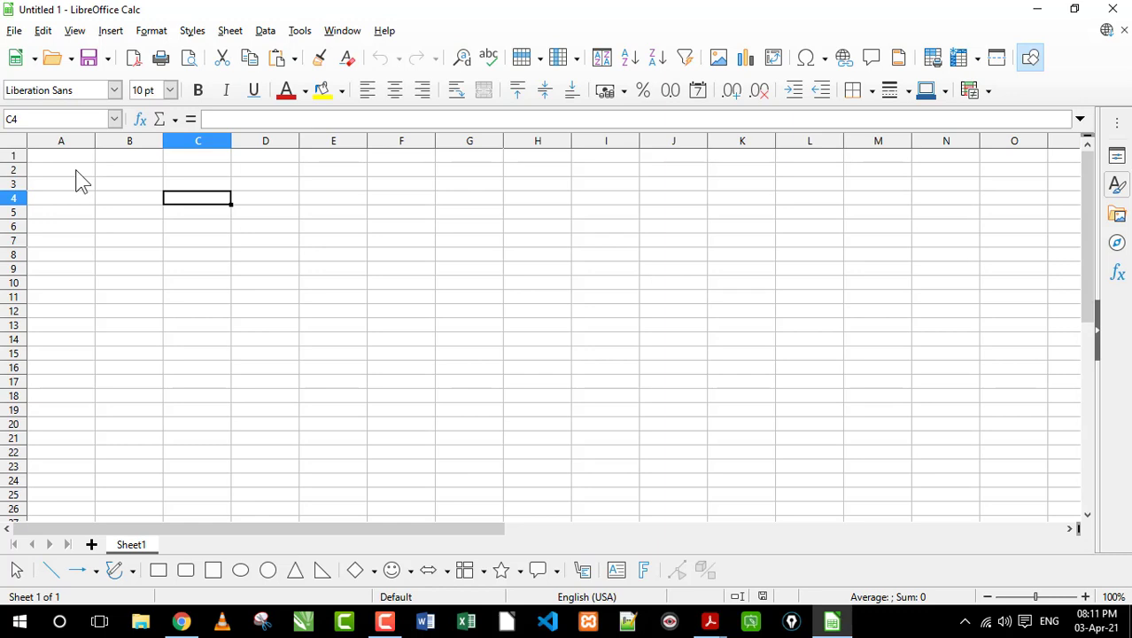
{"action": "mouse_move", "coordinate": [72, 173]}
{"action": "left_mouse_down"}
{"action": "mouse_move", "coordinate": [214, 180]}
{"action": "mouse_move", "coordinate": [341, 215]}
{"action": "left_mouse_up"}
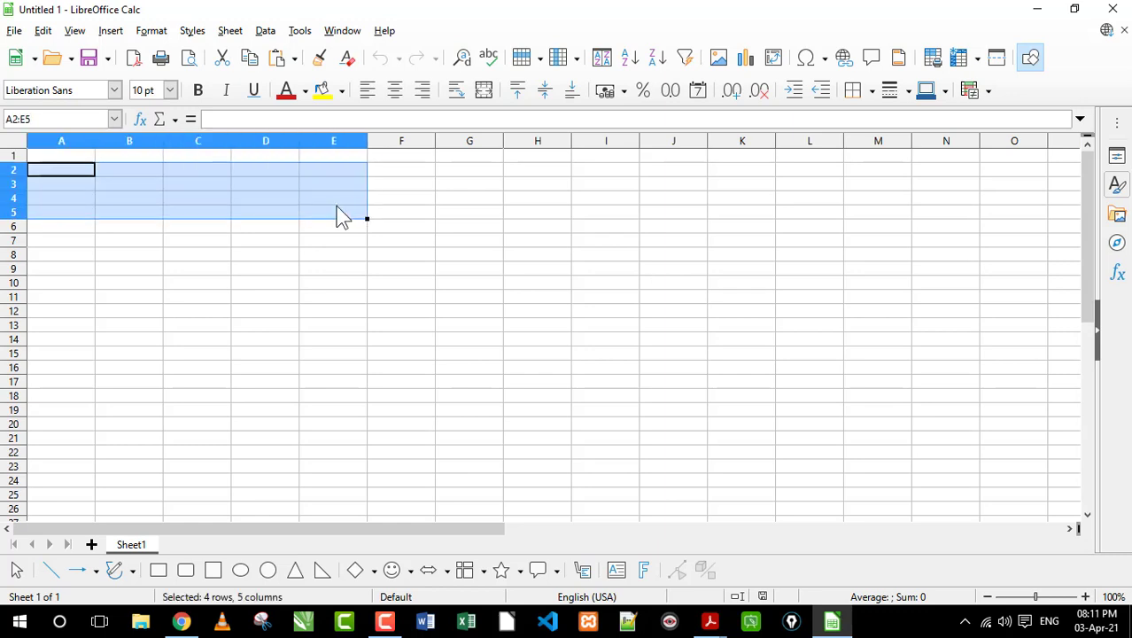
{"action": "left_click", "coordinate": [196, 171]}
{"action": "left_click", "coordinate": [75, 173]}
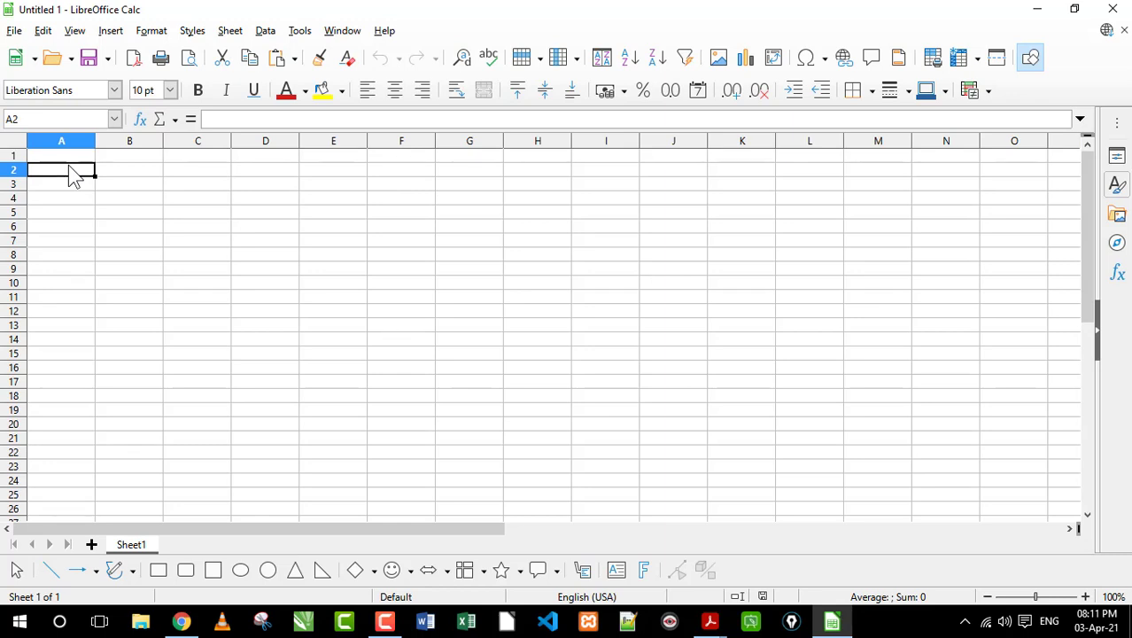
{"action": "left_click", "coordinate": [467, 624]}
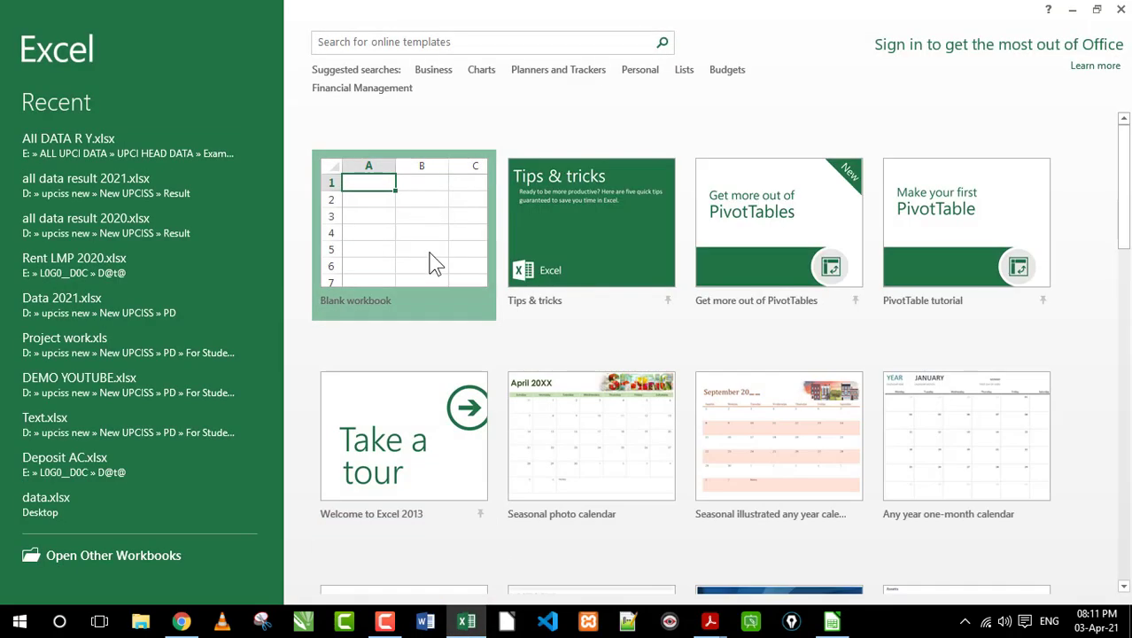
Step: Open a blank Excel workbook with cell C5 selected, then return to Calc and select D6
{"action": "left_click", "coordinate": [434, 263]}
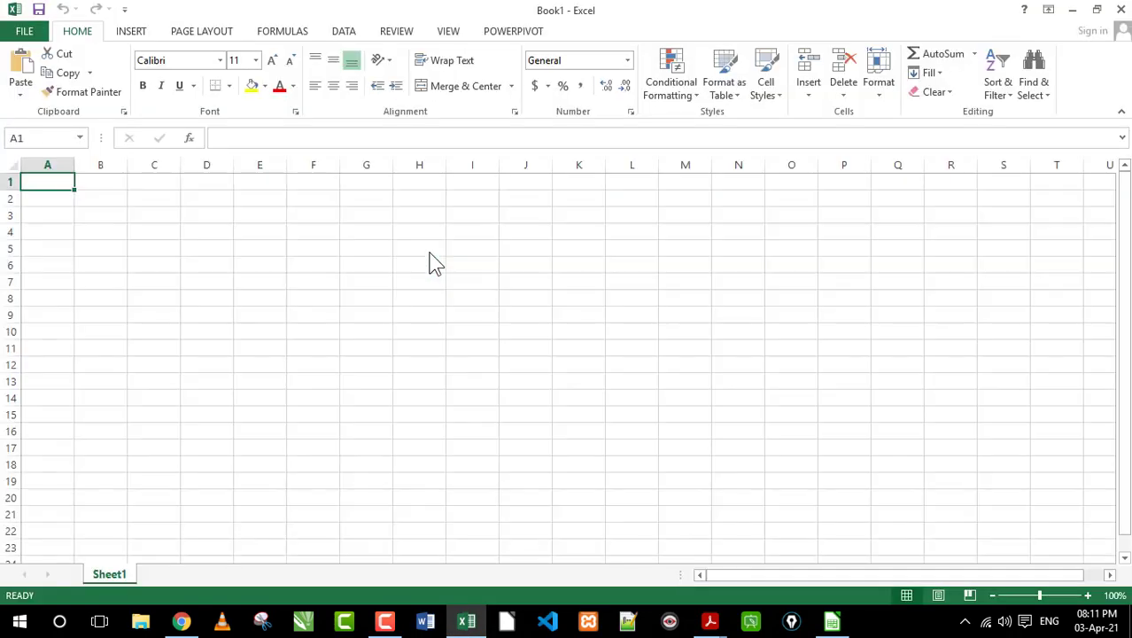
{"action": "left_click", "coordinate": [173, 248]}
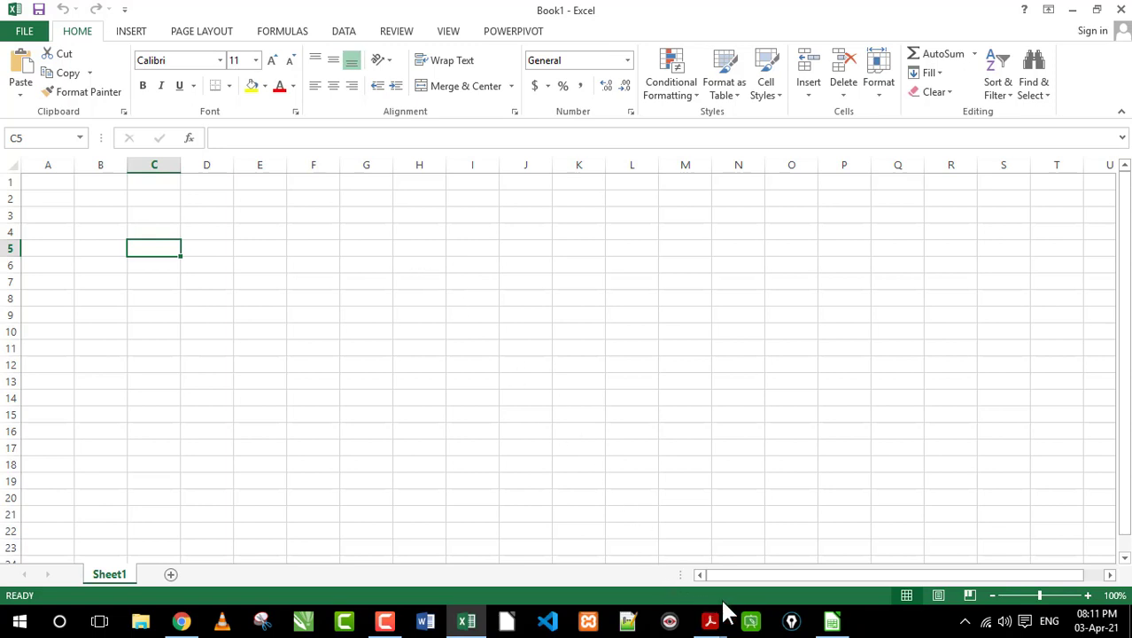
{"action": "left_click", "coordinate": [833, 623]}
{"action": "left_click", "coordinate": [257, 224]}
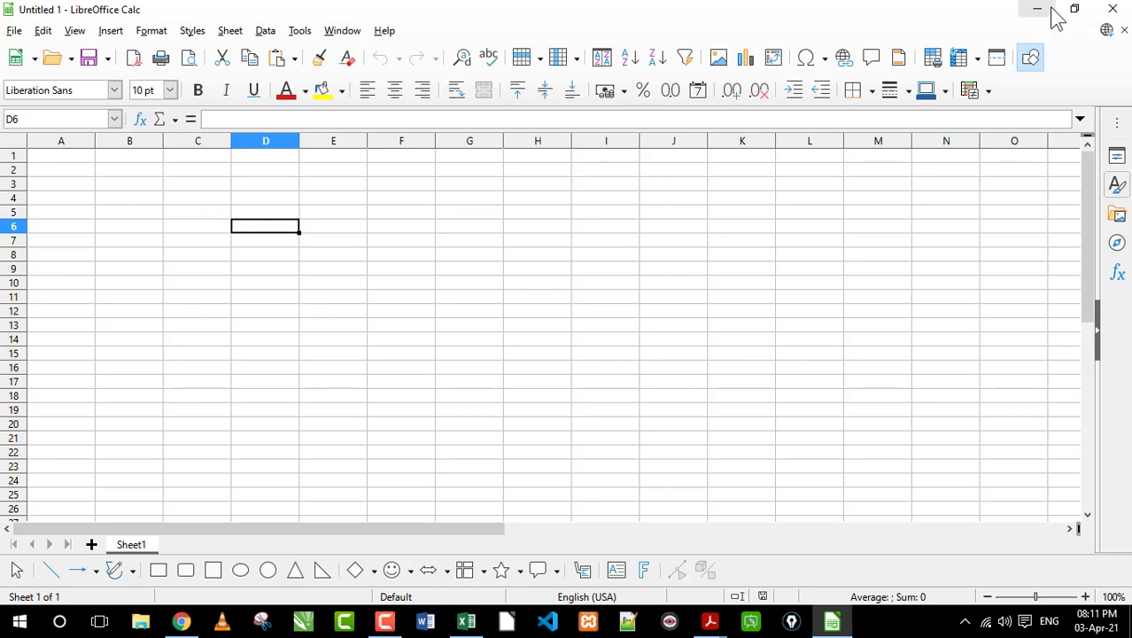
Step: Select cell C6, minimize Calc, and bring the M1 R5 O-Level Detailed.pdf window forward
{"action": "left_click", "coordinate": [190, 234]}
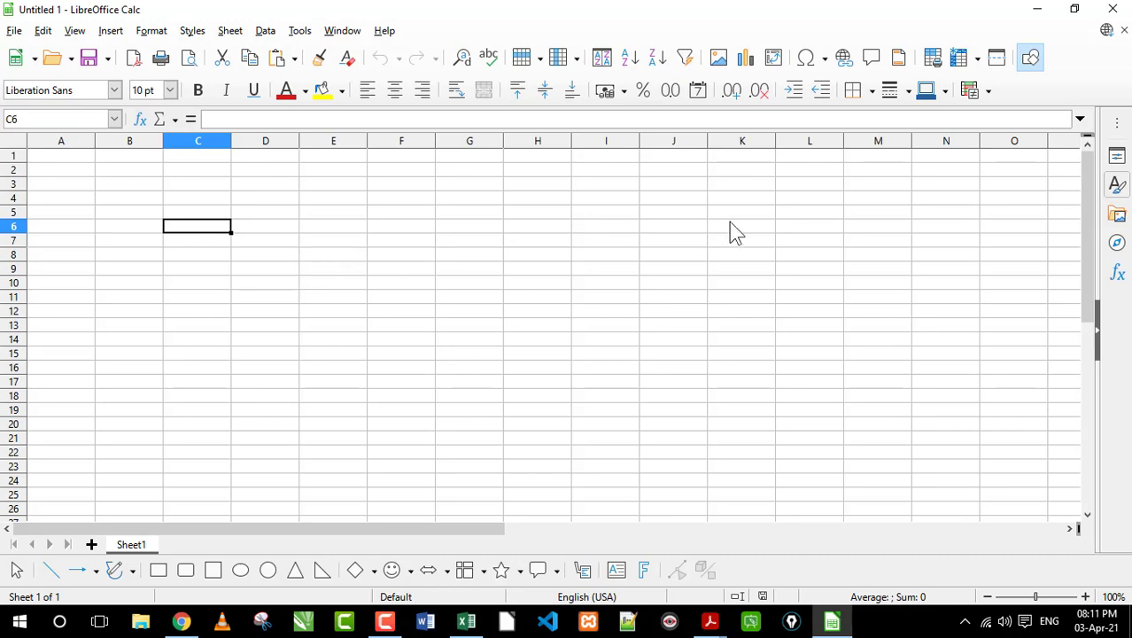
{"action": "left_click", "coordinate": [1039, 11]}
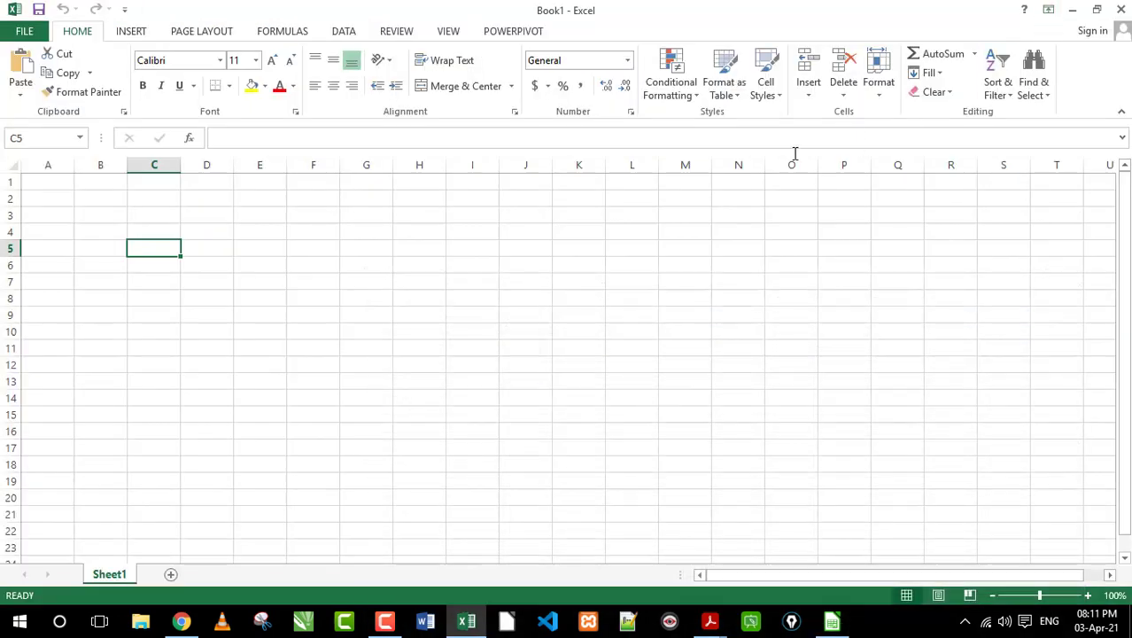
{"action": "left_click", "coordinate": [709, 620]}
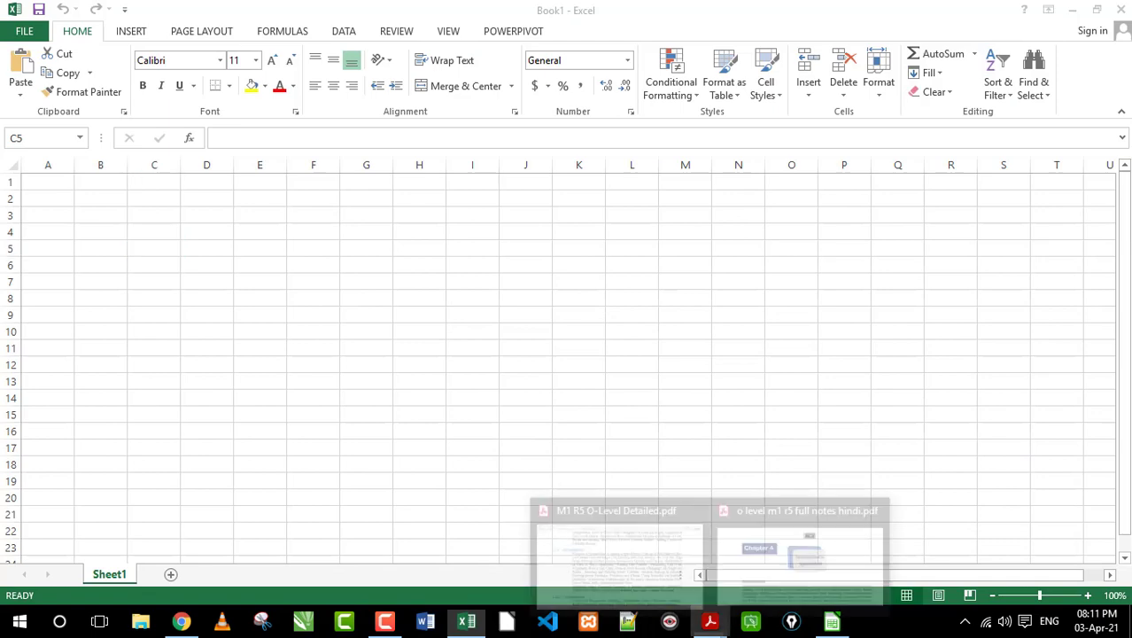
{"action": "left_click", "coordinate": [699, 556]}
Step: Highlight the syllabus Spreadsheet paragraph, then switch to the Hindi notes PDF and scroll through it
{"action": "left_click_drag", "start_coordinate": [255, 223], "coordinate": [653, 470]}
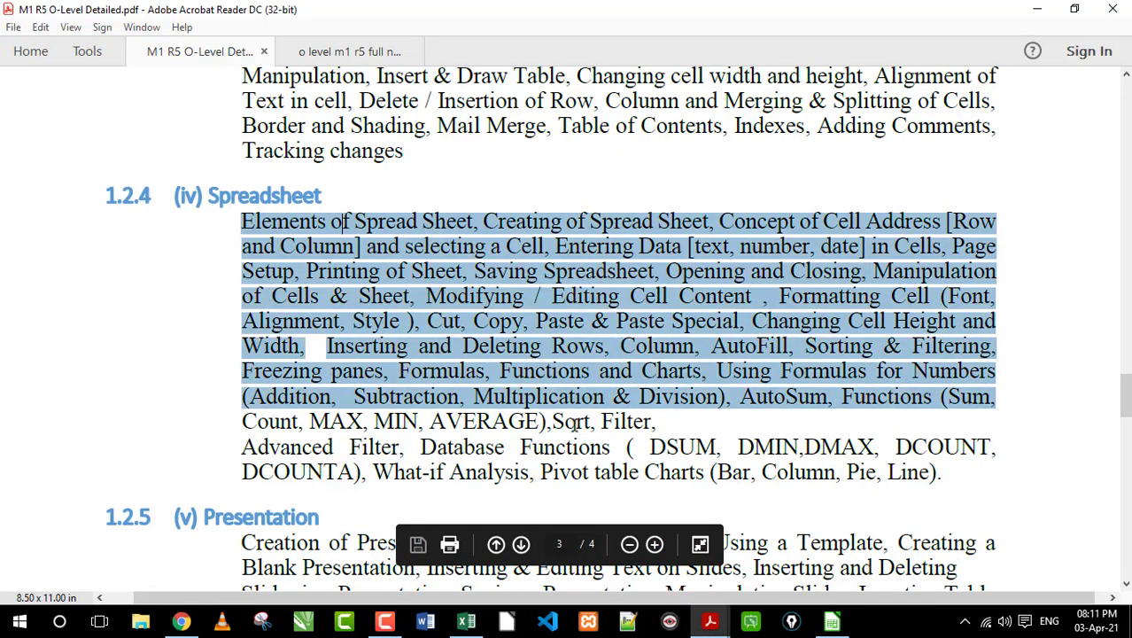
{"action": "left_click", "coordinate": [605, 399]}
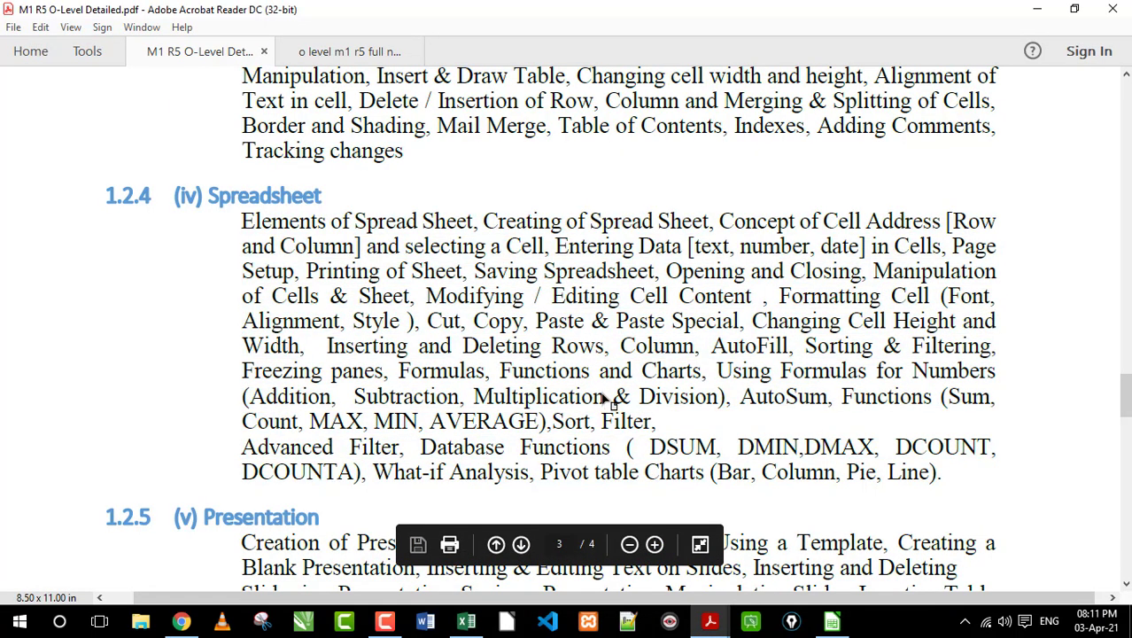
{"action": "mouse_move", "coordinate": [710, 621]}
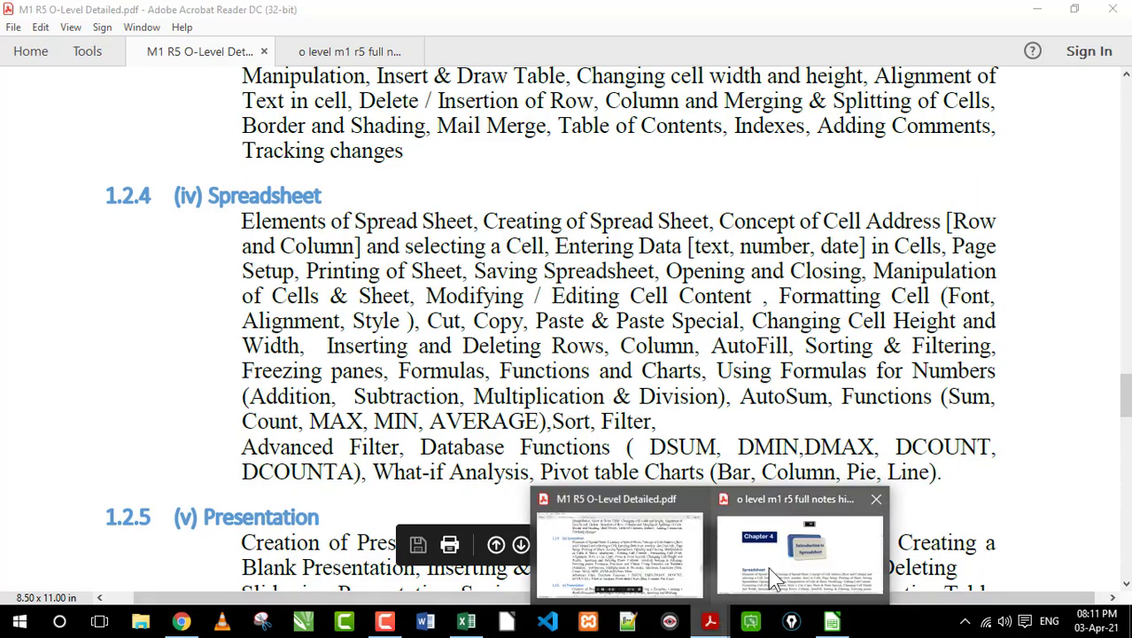
{"action": "left_click", "coordinate": [769, 561]}
{"action": "scroll", "coordinate": [519, 332], "scroll_direction": "down", "scroll_amount": 2}
{"action": "scroll", "coordinate": [518, 337], "scroll_direction": "down", "scroll_amount": 1}
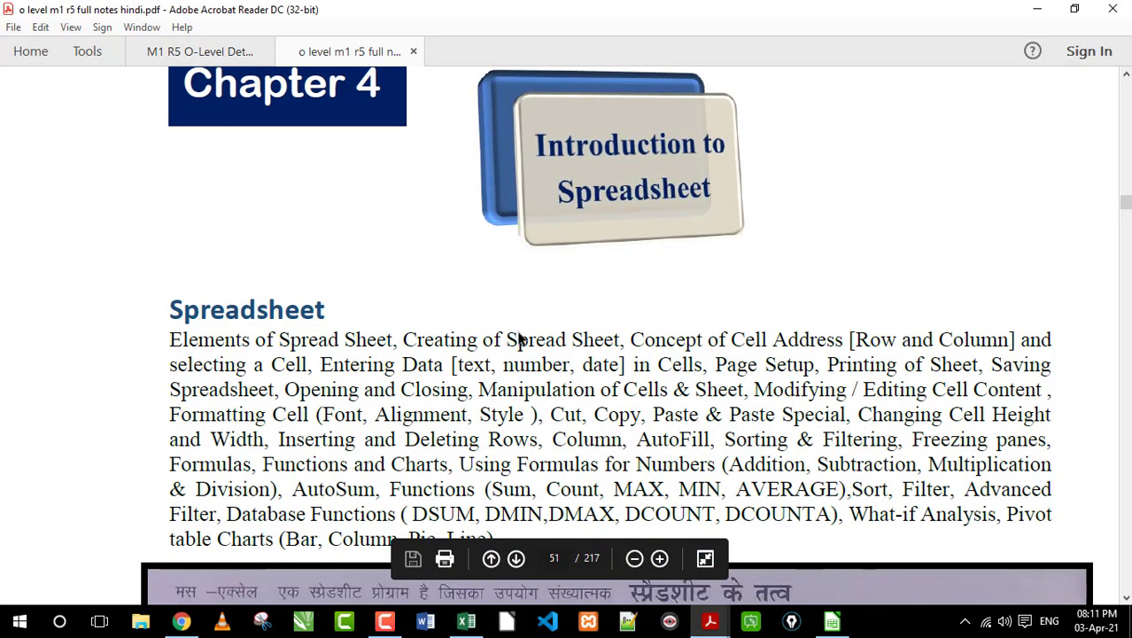
{"action": "scroll", "coordinate": [518, 335], "scroll_direction": "down", "scroll_amount": 5}
{"action": "scroll", "coordinate": [519, 335], "scroll_direction": "down", "scroll_amount": 2}
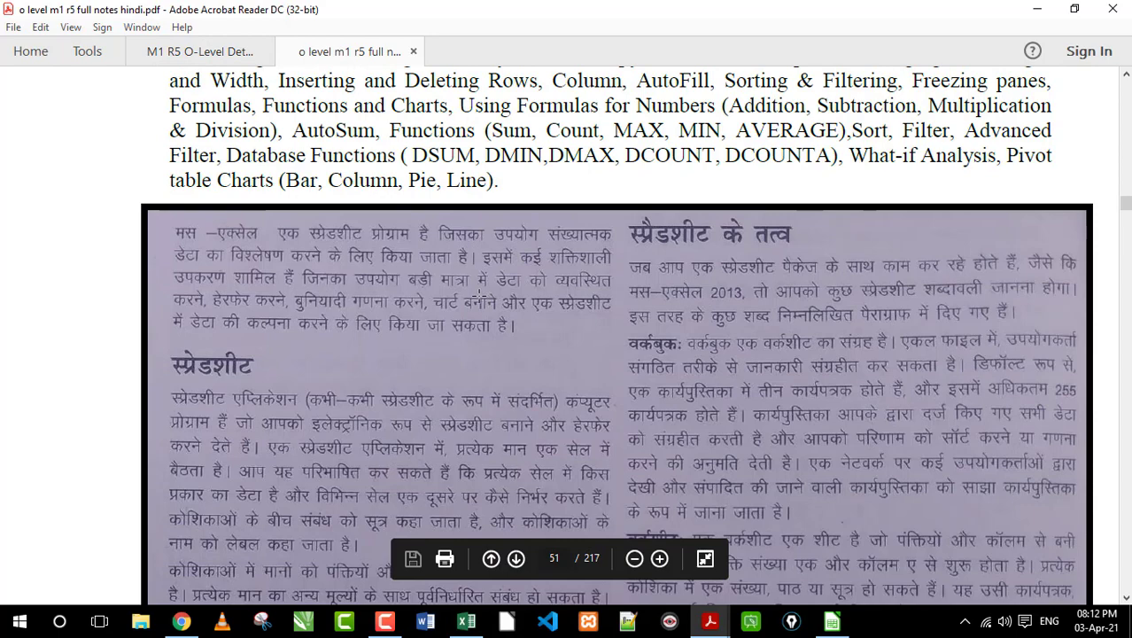
{"action": "scroll", "coordinate": [478, 292], "scroll_direction": "down", "scroll_amount": 4}
{"action": "scroll", "coordinate": [470, 293], "scroll_direction": "down", "scroll_amount": 5}
{"action": "scroll", "coordinate": [464, 294], "scroll_direction": "down", "scroll_amount": 1}
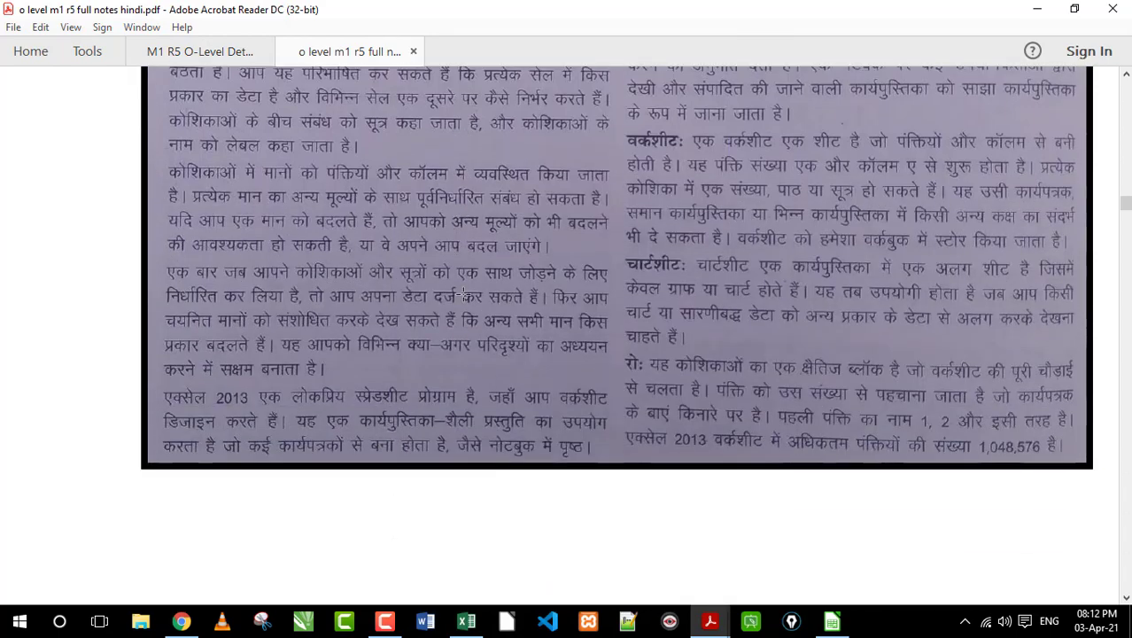
{"action": "scroll", "coordinate": [464, 295], "scroll_direction": "up", "scroll_amount": 3}
{"action": "scroll", "coordinate": [464, 294], "scroll_direction": "up", "scroll_amount": 3}
{"action": "scroll", "coordinate": [562, 263], "scroll_direction": "up", "scroll_amount": 1}
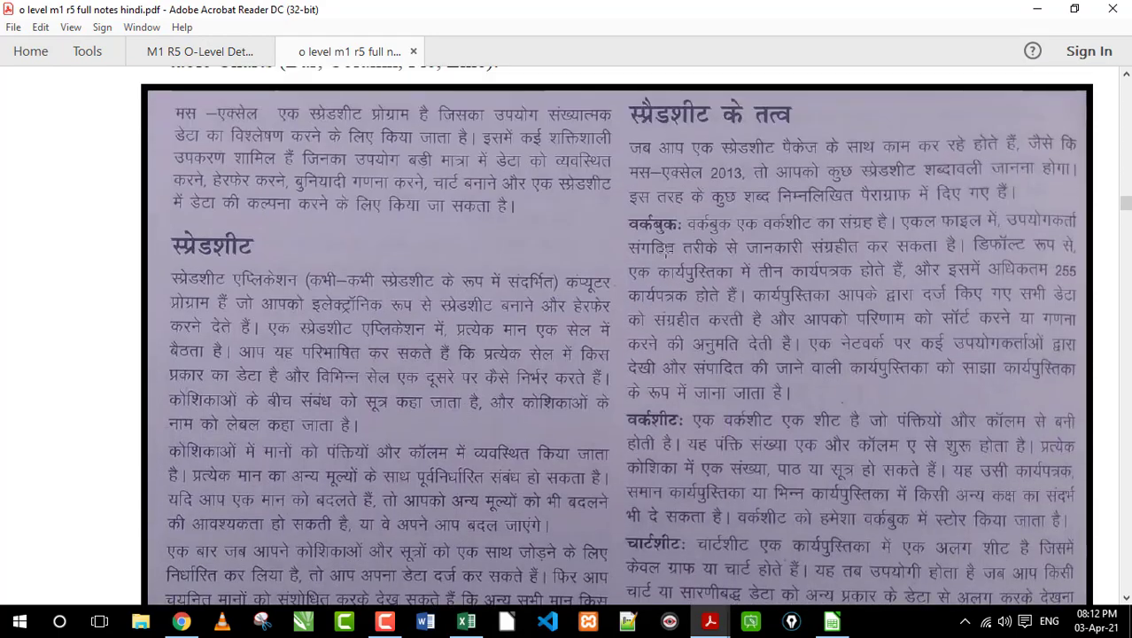
Step: Highlight the spreadsheet-elements heading and the word वर्कबुक, then return to Excel's Book1
{"action": "left_click_drag", "start_coordinate": [621, 90], "coordinate": [857, 136]}
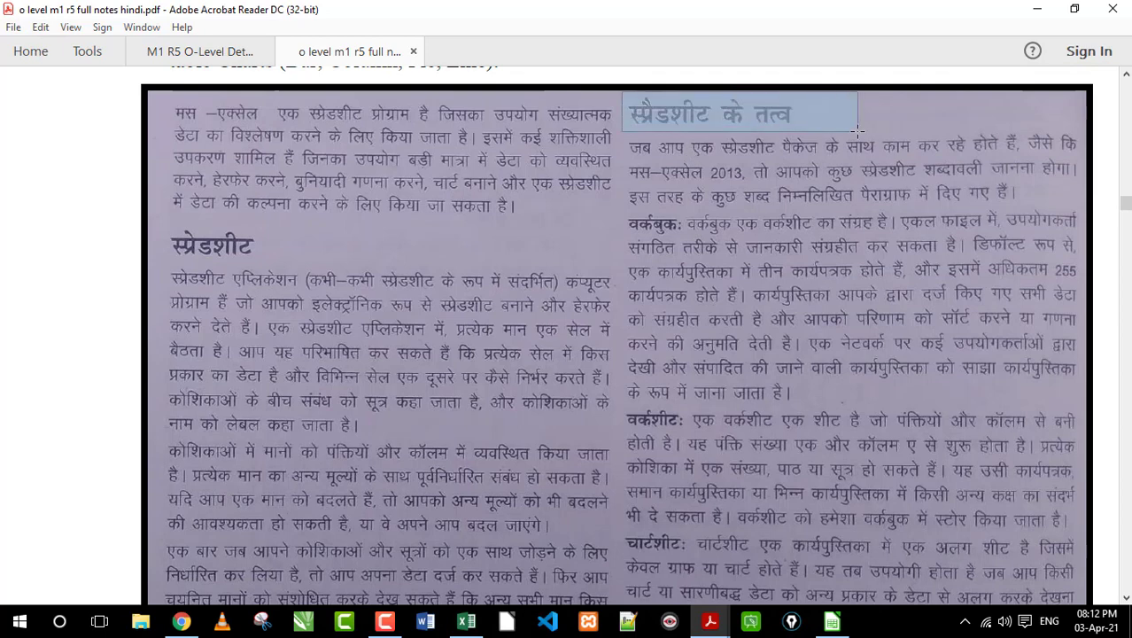
{"action": "left_click", "coordinate": [669, 226]}
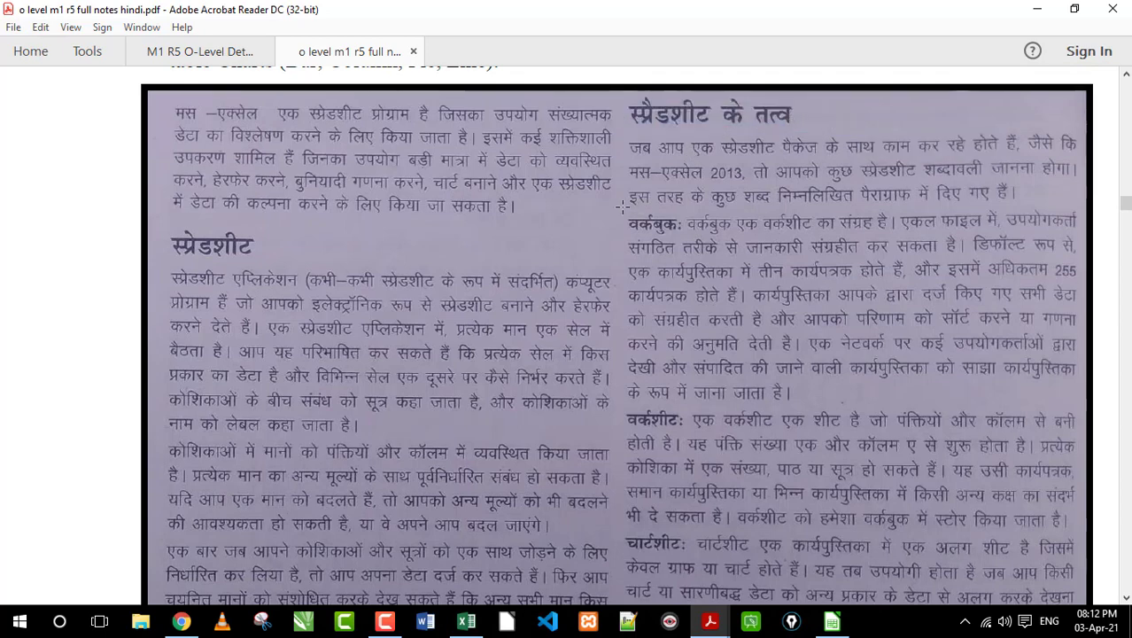
{"action": "left_click_drag", "start_coordinate": [621, 208], "coordinate": [696, 229]}
{"action": "left_click", "coordinate": [683, 232]}
{"action": "left_click", "coordinate": [464, 623]}
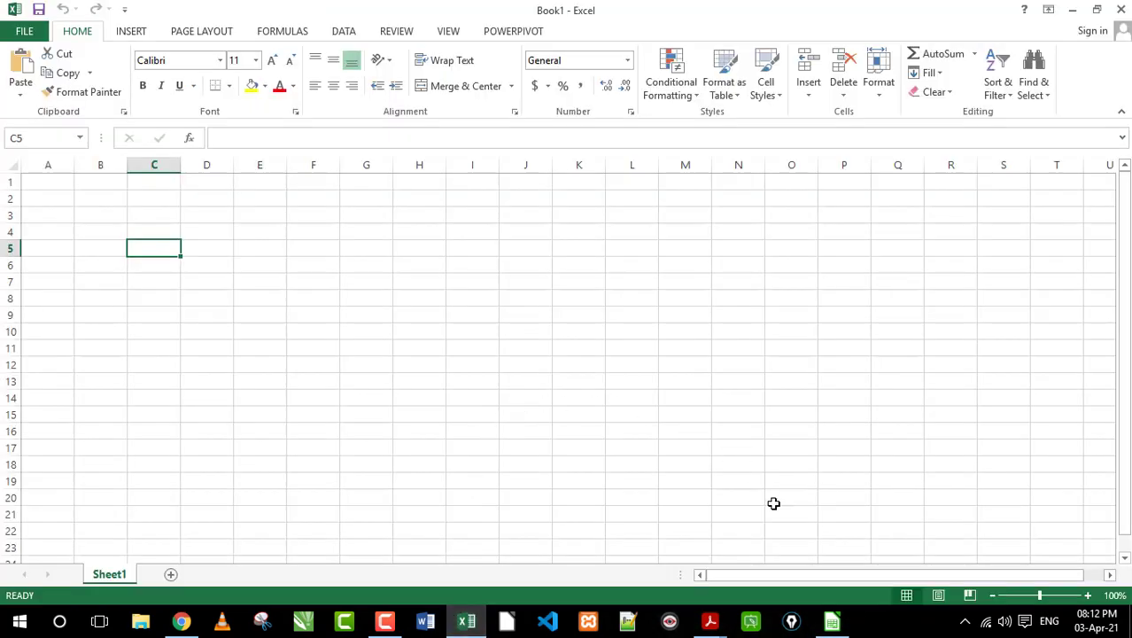
Step: Show the Calc sheet and select cell E12, then use Alt+Tab to return to the Hindi notes
{"action": "left_click", "coordinate": [832, 623]}
{"action": "left_click", "coordinate": [351, 311]}
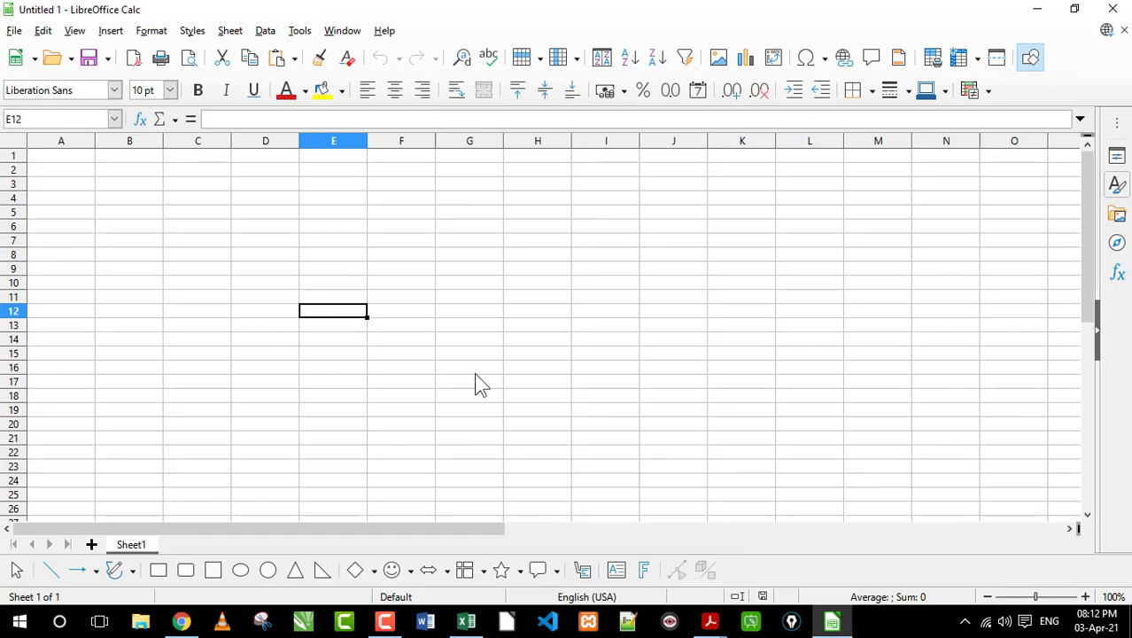
{"action": "key", "text": "alt+Tab"}
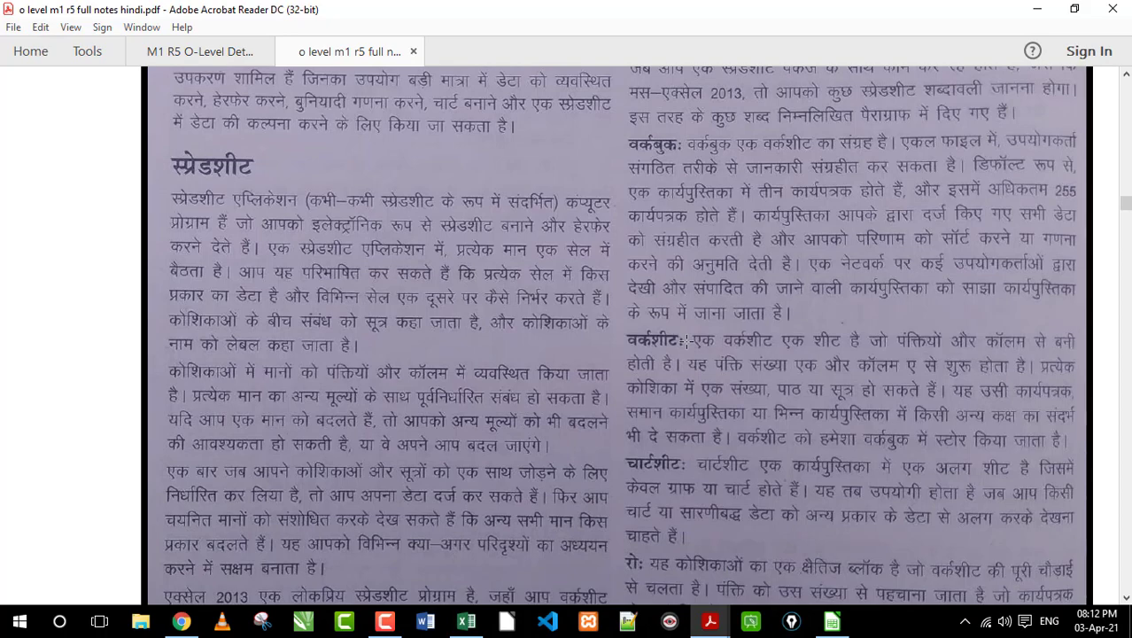
Step: Scroll down the notes, highlighting the first paragraph on page 52 and the figure 16,384
{"action": "scroll", "coordinate": [685, 341], "scroll_direction": "down", "scroll_amount": 3}
{"action": "scroll", "coordinate": [729, 367], "scroll_direction": "down", "scroll_amount": 6}
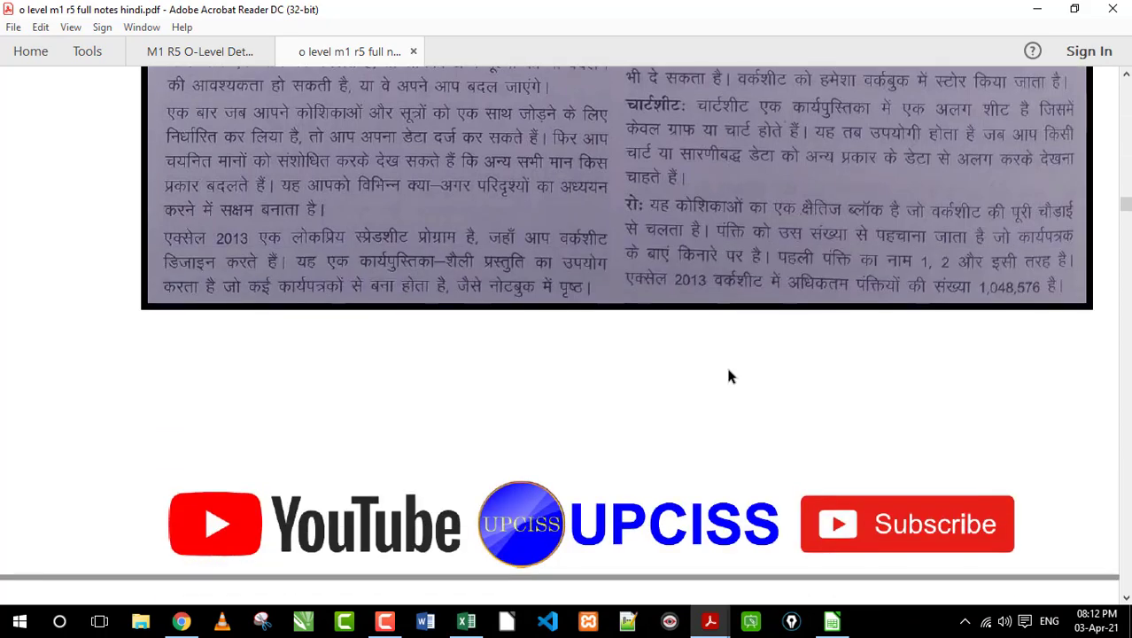
{"action": "scroll", "coordinate": [929, 275], "scroll_direction": "down", "scroll_amount": 6}
{"action": "scroll", "coordinate": [685, 271], "scroll_direction": "down", "scroll_amount": 7}
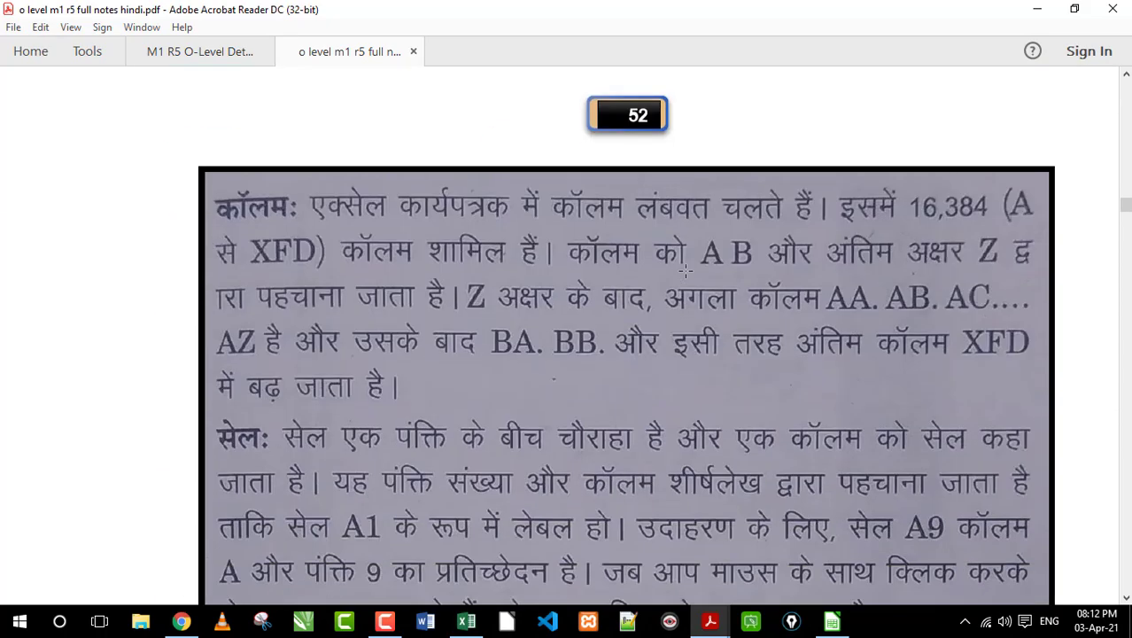
{"action": "left_click_drag", "start_coordinate": [211, 181], "coordinate": [1032, 392]}
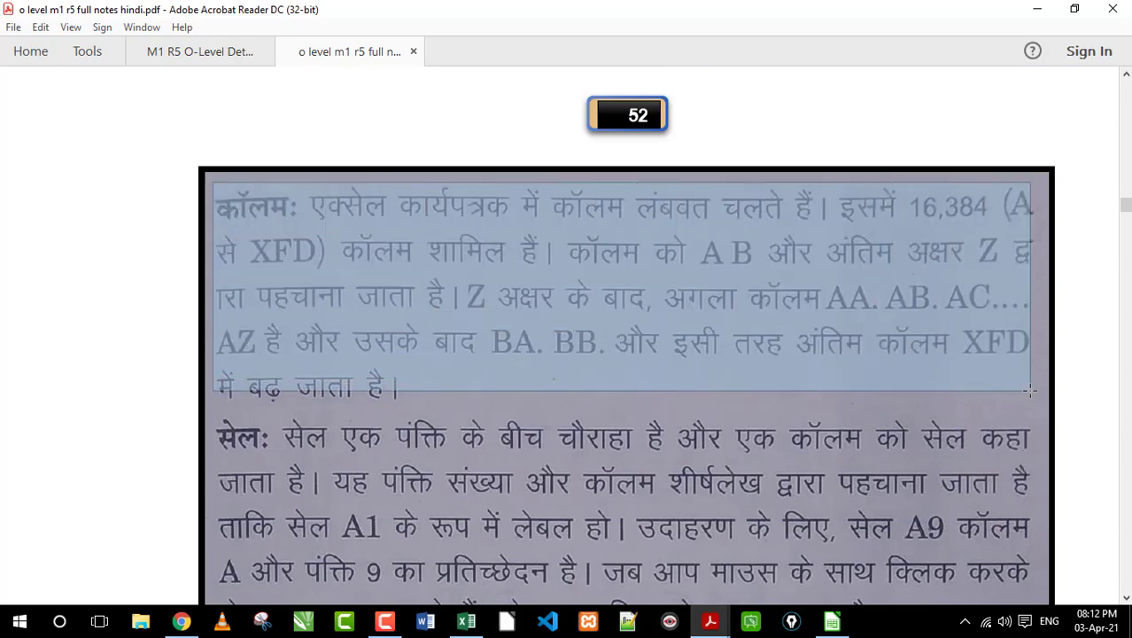
{"action": "left_click", "coordinate": [947, 253]}
{"action": "left_click_drag", "start_coordinate": [901, 175], "coordinate": [1002, 231]}
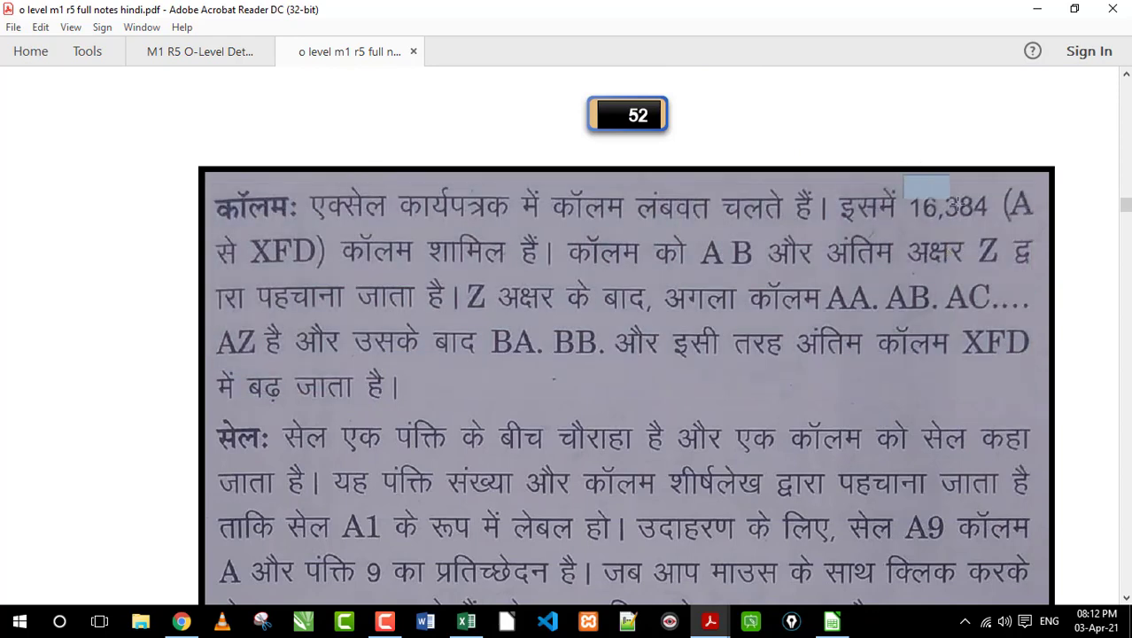
{"action": "left_click", "coordinate": [853, 267]}
Step: Check the Calc sheet, then scroll back to page 51 of the Hindi notes and select a word
{"action": "left_click", "coordinate": [832, 621]}
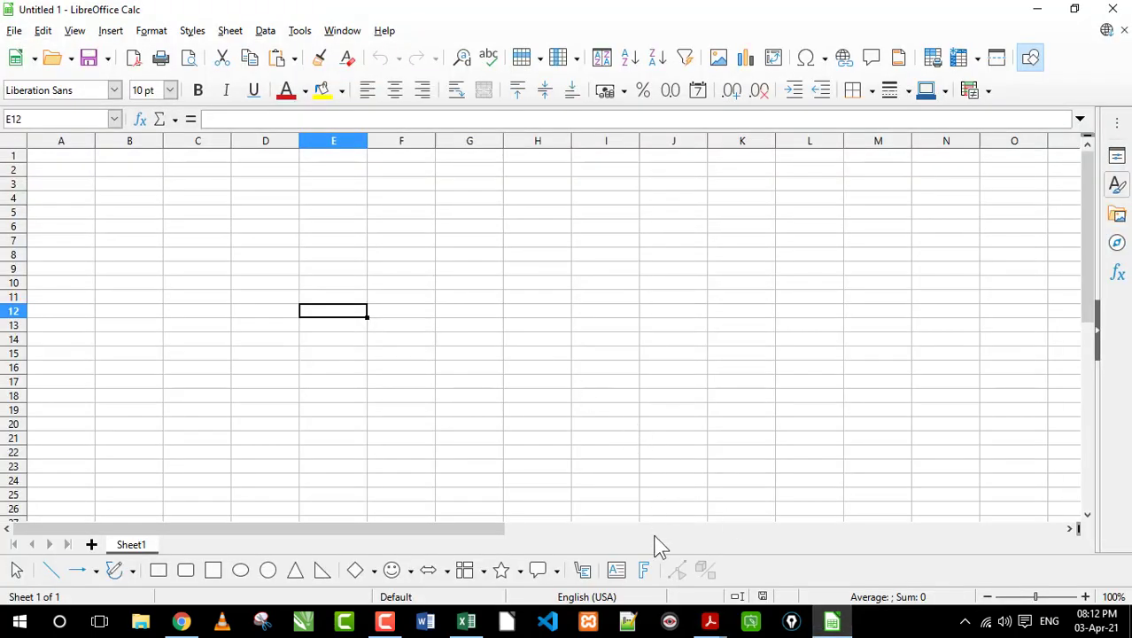
{"action": "left_click", "coordinate": [712, 621]}
{"action": "left_click", "coordinate": [778, 565]}
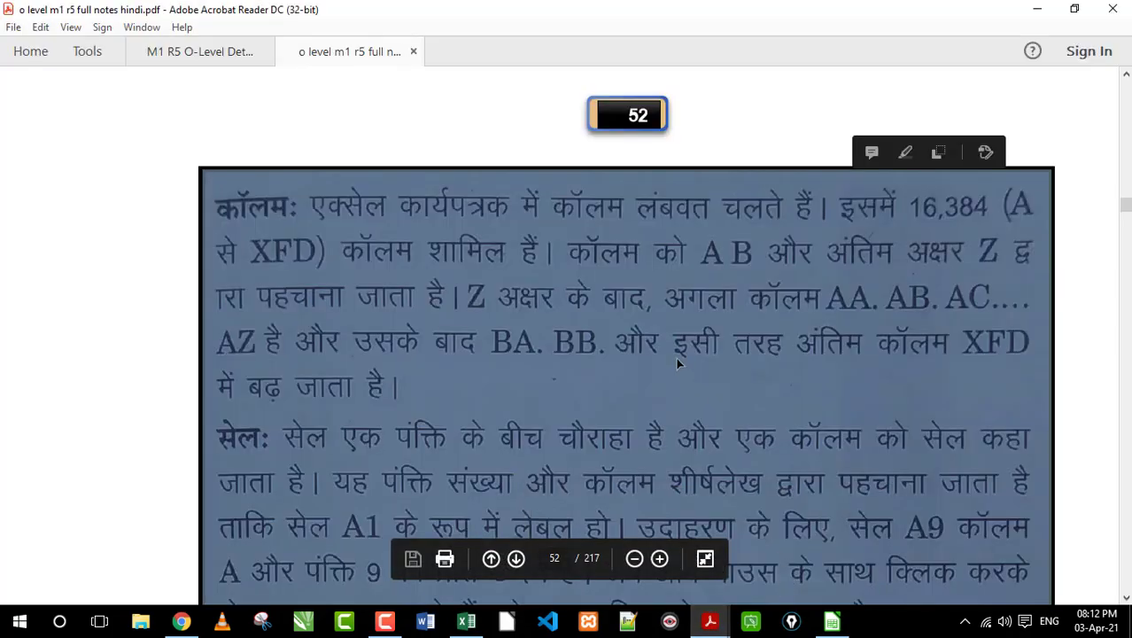
{"action": "scroll", "coordinate": [676, 357], "scroll_direction": "up", "scroll_amount": 5}
{"action": "scroll", "coordinate": [679, 357], "scroll_direction": "up", "scroll_amount": 2}
{"action": "scroll", "coordinate": [676, 357], "scroll_direction": "up", "scroll_amount": 5}
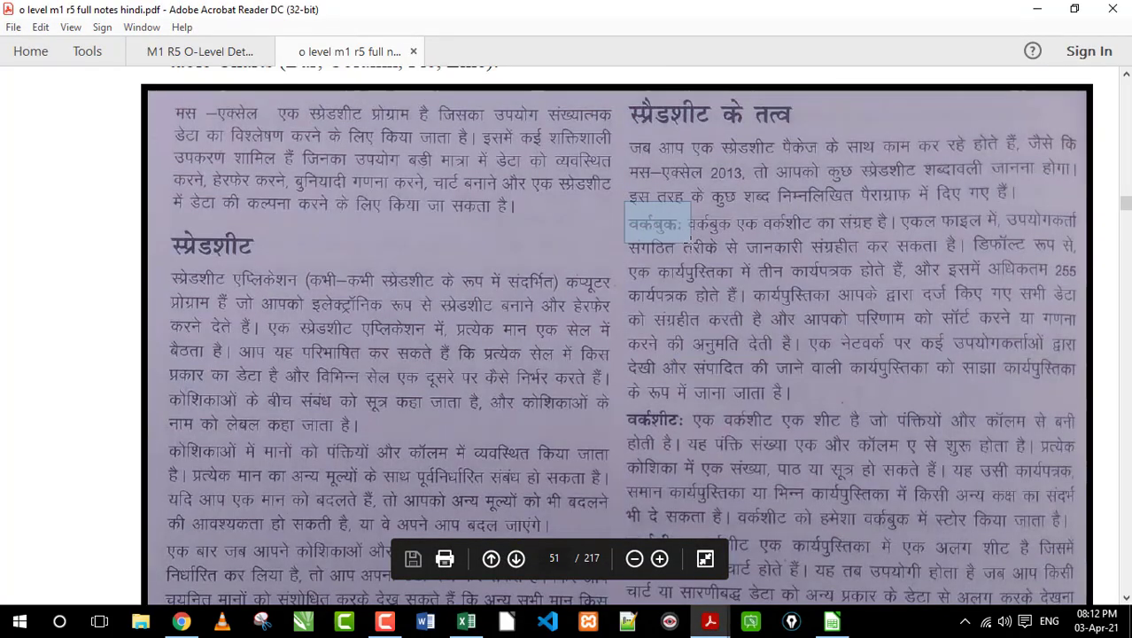
{"action": "left_click_drag", "start_coordinate": [623, 200], "coordinate": [675, 247]}
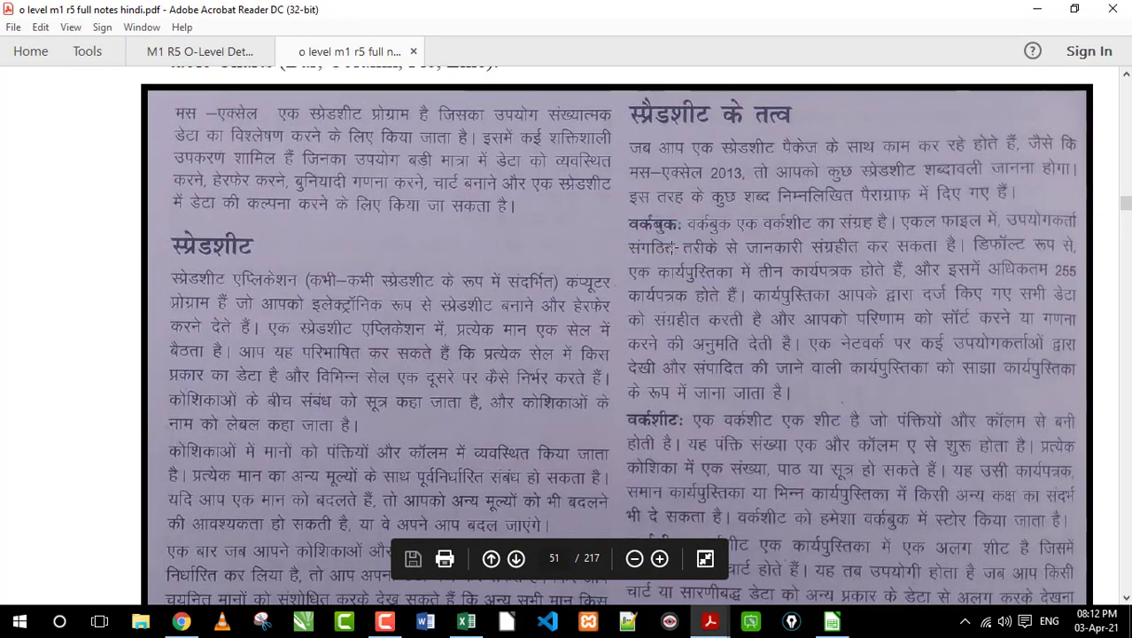
Step: In Excel's Book1, select C2:M16 and then cell H9, then start Microsoft Word
{"action": "left_click", "coordinate": [466, 621]}
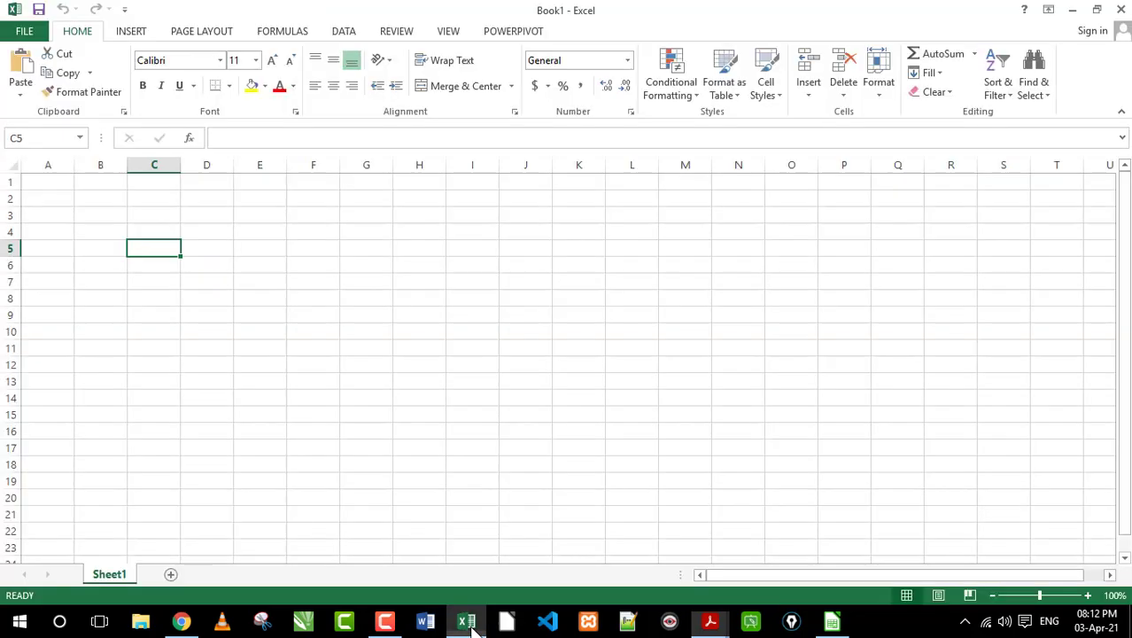
{"action": "left_click", "coordinate": [372, 296]}
{"action": "left_click_drag", "start_coordinate": [165, 207], "coordinate": [707, 435]}
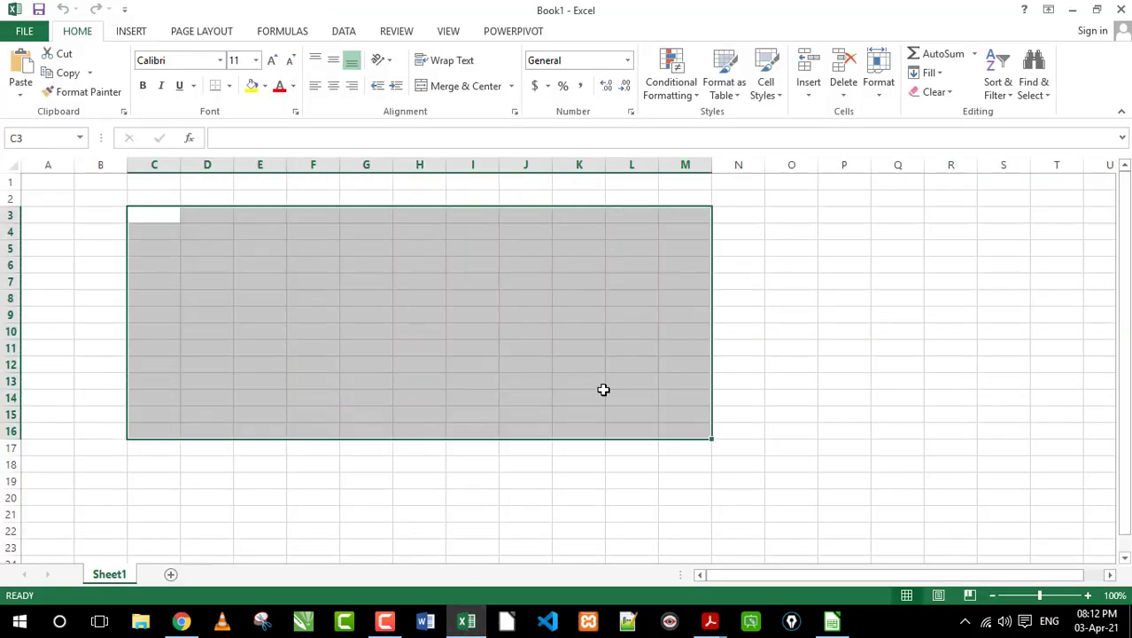
{"action": "left_click", "coordinate": [398, 315]}
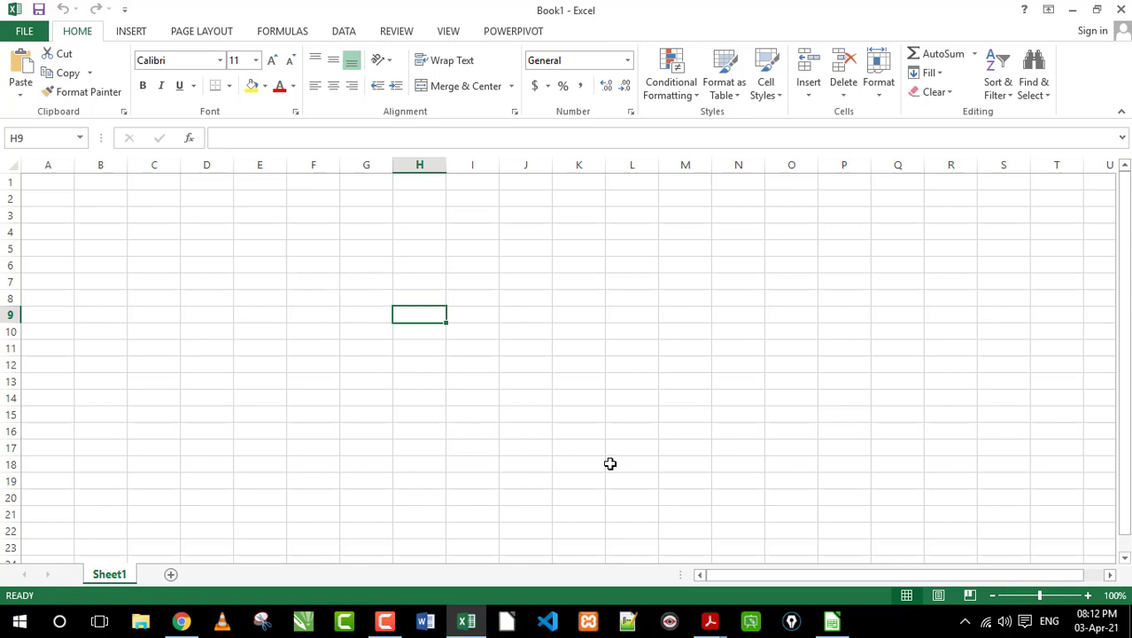
{"action": "left_click", "coordinate": [426, 631]}
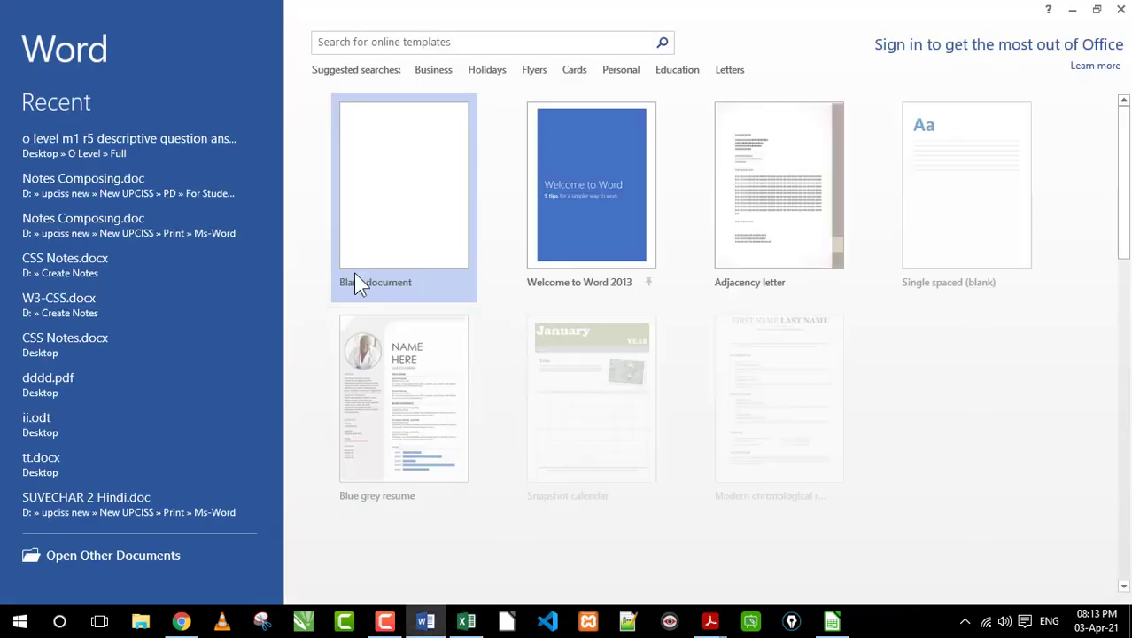
Step: Start a blank Word document containing the test text 'Fdg dfgf f' and glance at its File view
{"action": "left_click", "coordinate": [373, 175]}
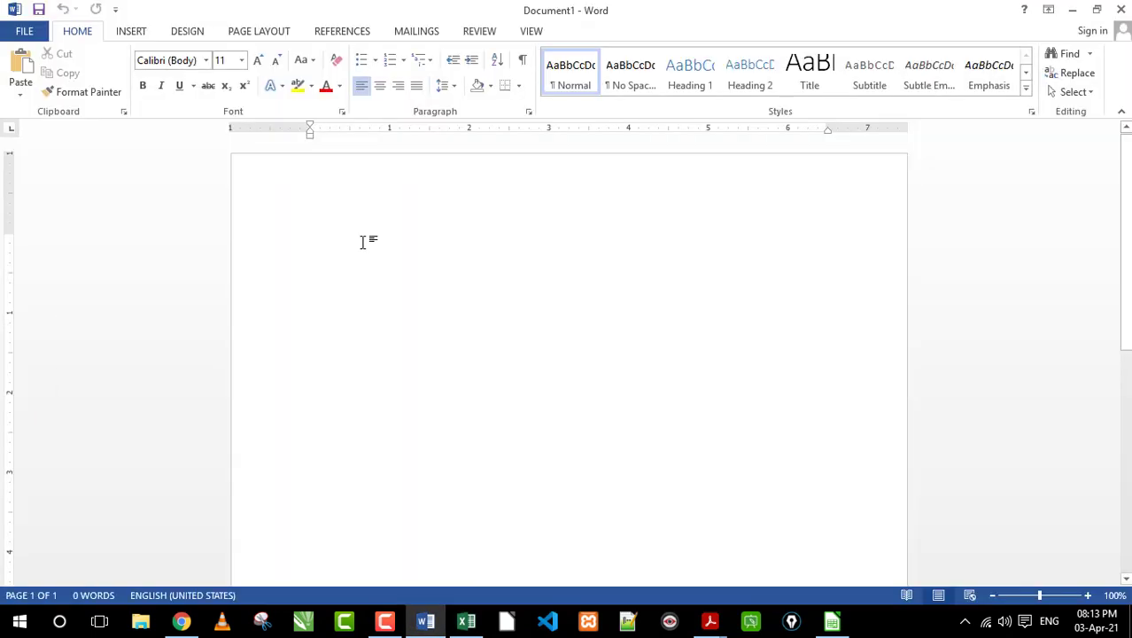
{"action": "type", "text": "Fdg dfgf f"}
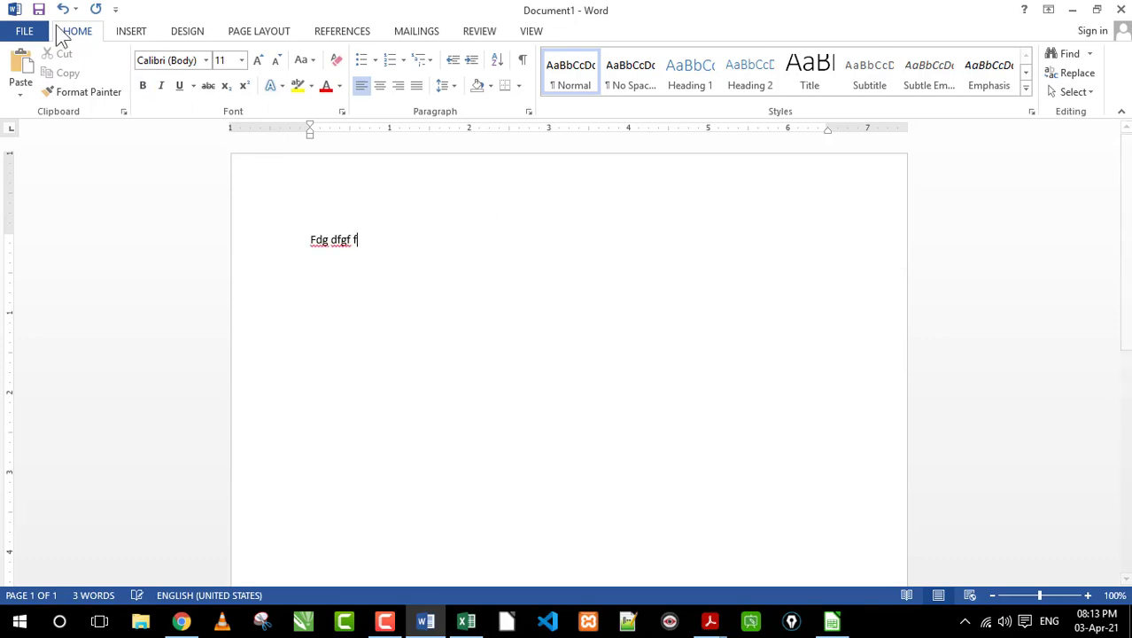
{"action": "left_click", "coordinate": [27, 32]}
{"action": "left_click", "coordinate": [34, 35]}
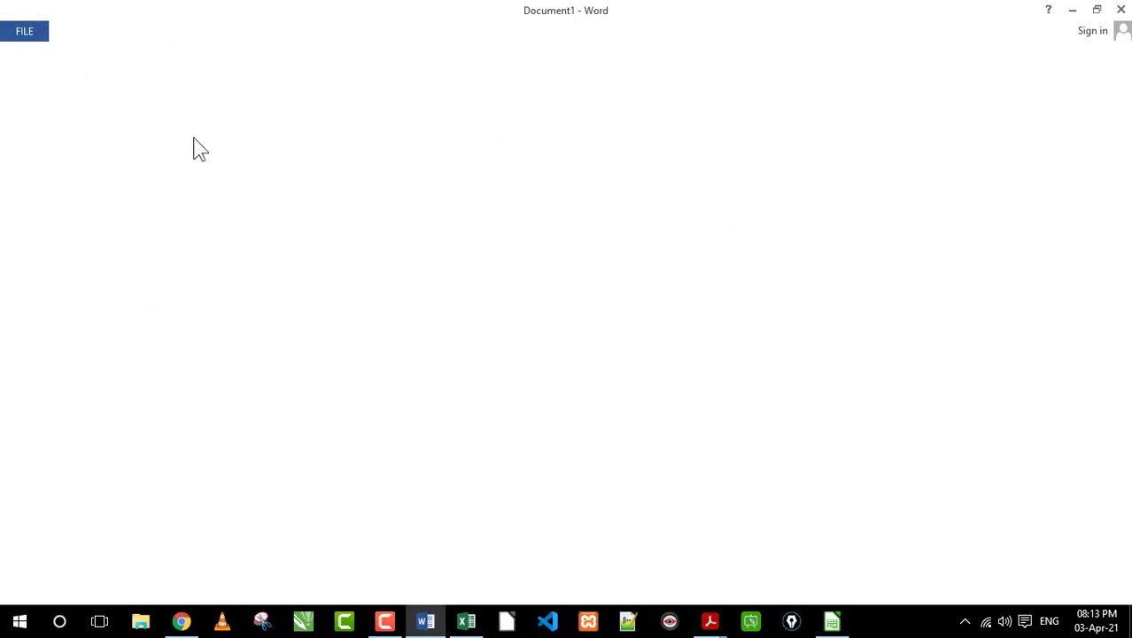
Step: Back in Excel, enter 'ghgf' in cell D6 and 'gf' in cell G5
{"action": "left_click", "coordinate": [1073, 10]}
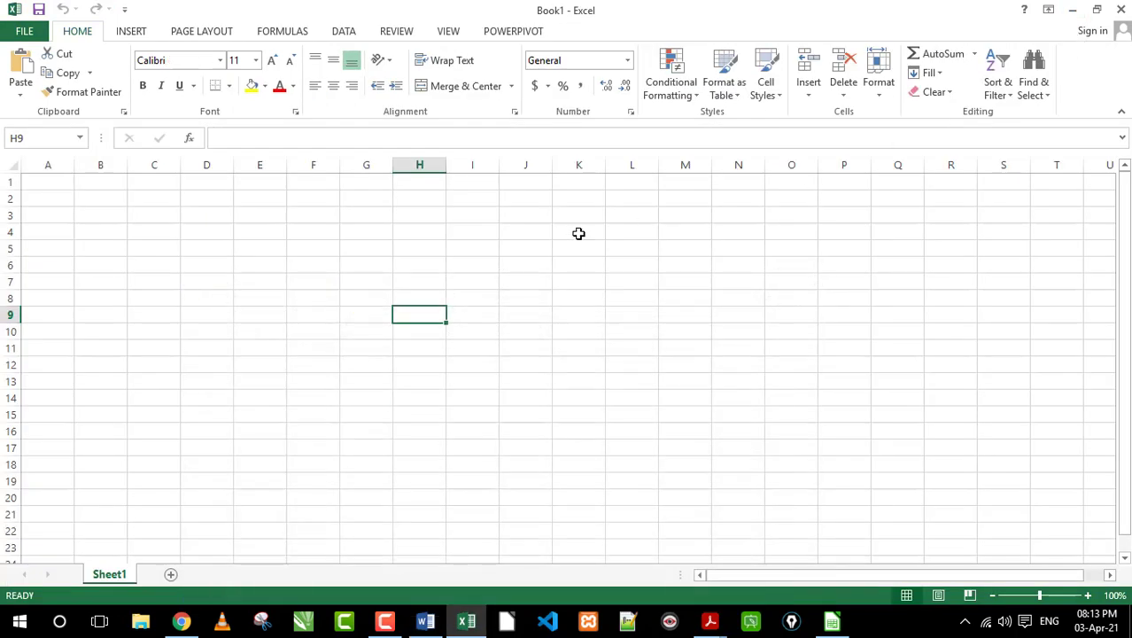
{"action": "left_click", "coordinate": [310, 275]}
{"action": "left_click", "coordinate": [220, 264]}
{"action": "type", "text": "ghgf"}
{"action": "left_click", "coordinate": [348, 245]}
{"action": "type", "text": "gf"}
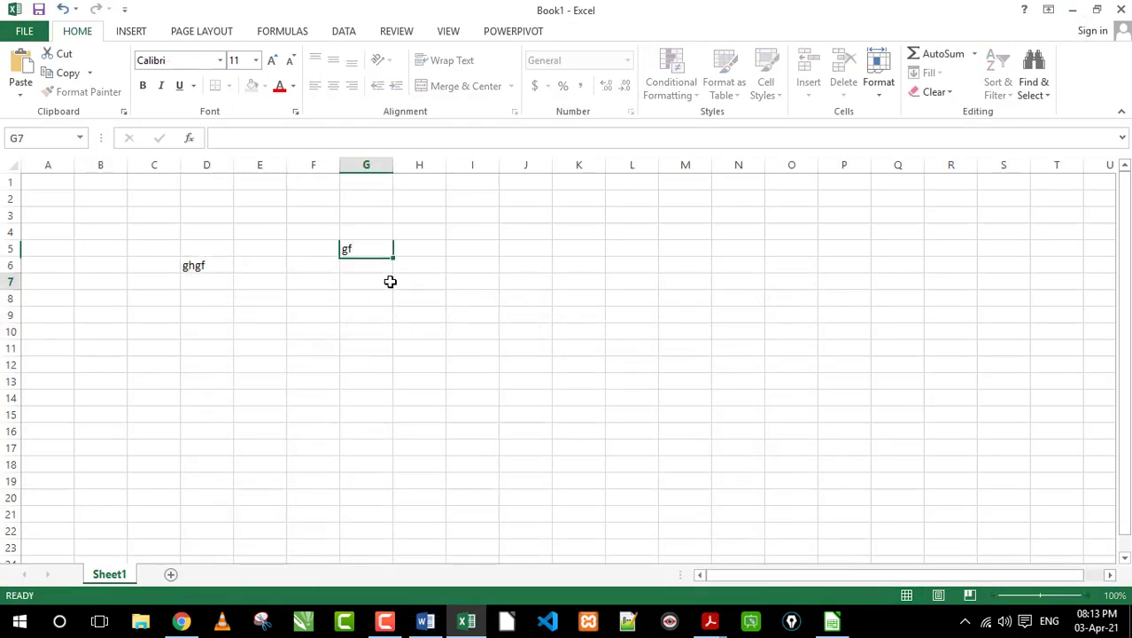
{"action": "left_click", "coordinate": [390, 280]}
Step: Look through Excel's window-actions list and the File information view, then return to the sheet
{"action": "left_click", "coordinate": [14, 10]}
{"action": "left_click", "coordinate": [142, 20]}
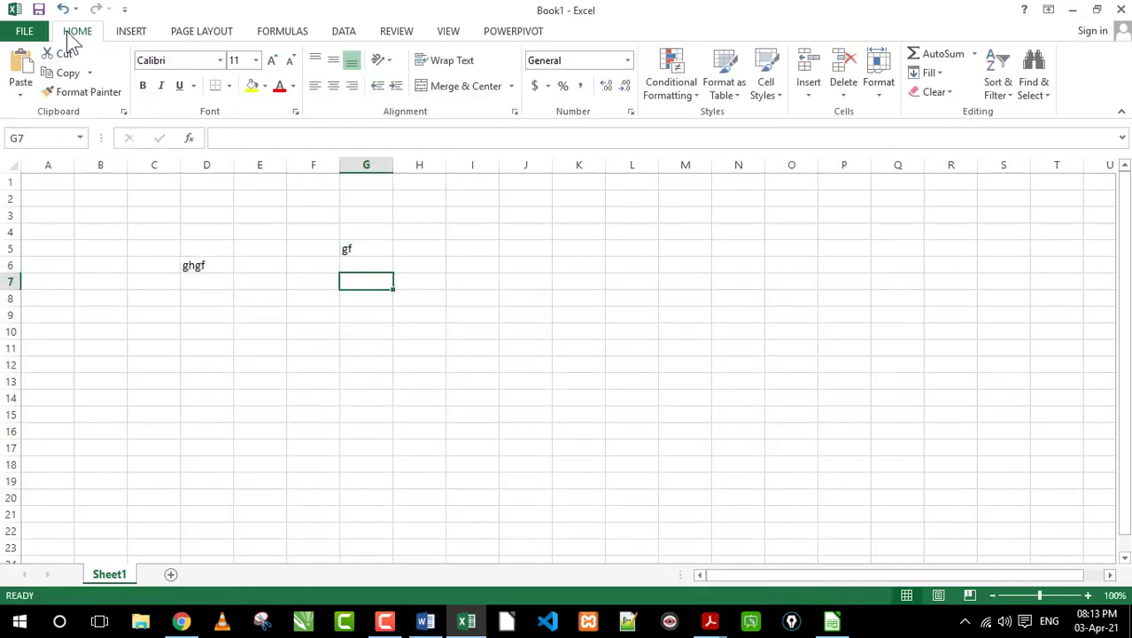
{"action": "left_click", "coordinate": [35, 31]}
{"action": "left_click", "coordinate": [27, 36]}
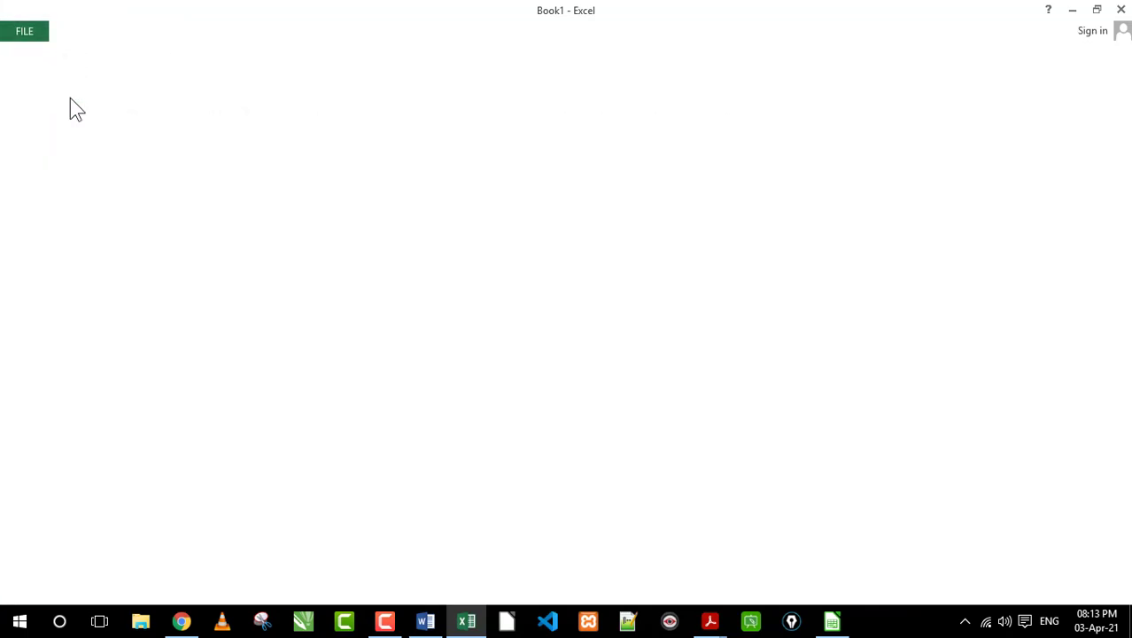
{"action": "left_click", "coordinate": [284, 301]}
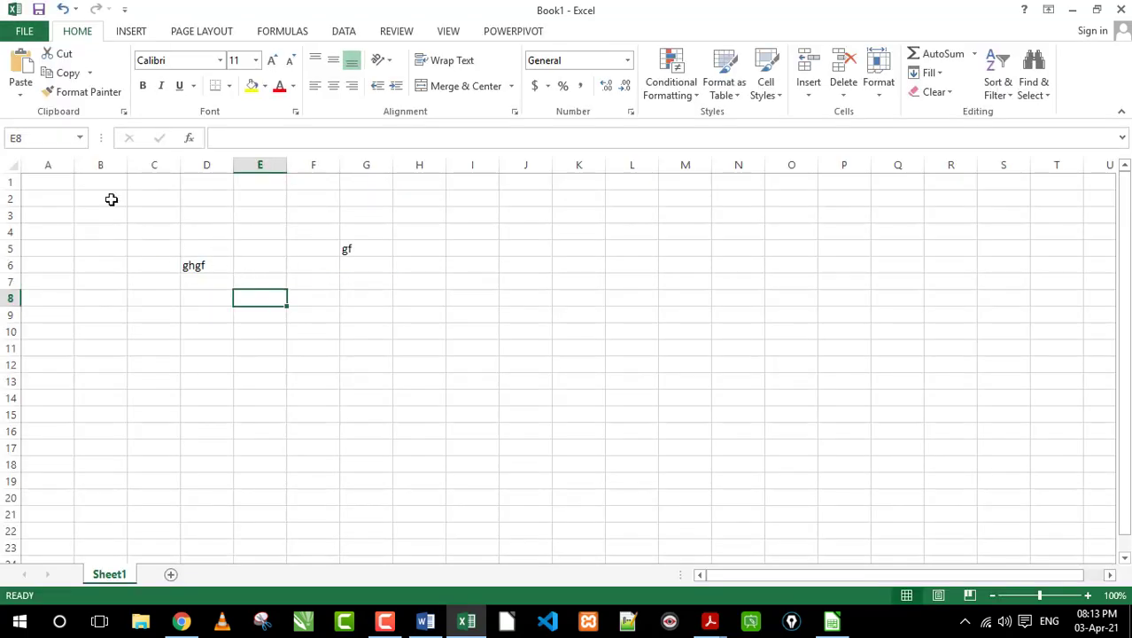
{"action": "left_click", "coordinate": [26, 34]}
{"action": "left_click", "coordinate": [34, 28]}
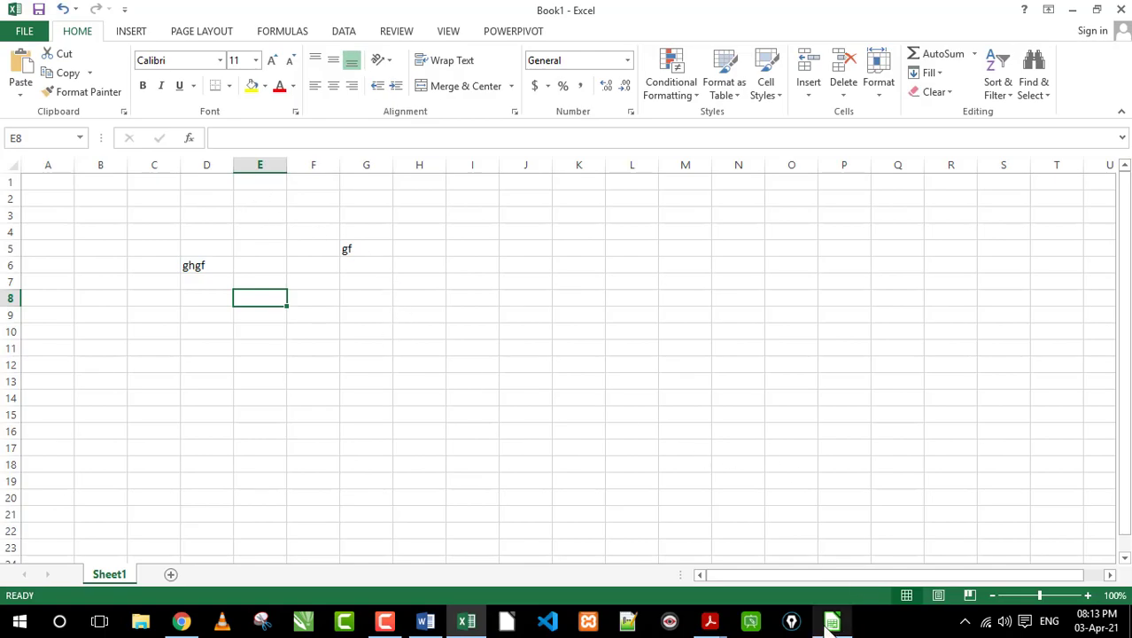
Step: Select the range G9:M17 in Excel, then switch to Calc and select C5:F13
{"action": "mouse_move", "coordinate": [386, 319]}
{"action": "left_mouse_down"}
{"action": "mouse_move", "coordinate": [662, 452]}
{"action": "mouse_move", "coordinate": [706, 399]}
{"action": "left_mouse_up"}
{"action": "left_click", "coordinate": [706, 399]}
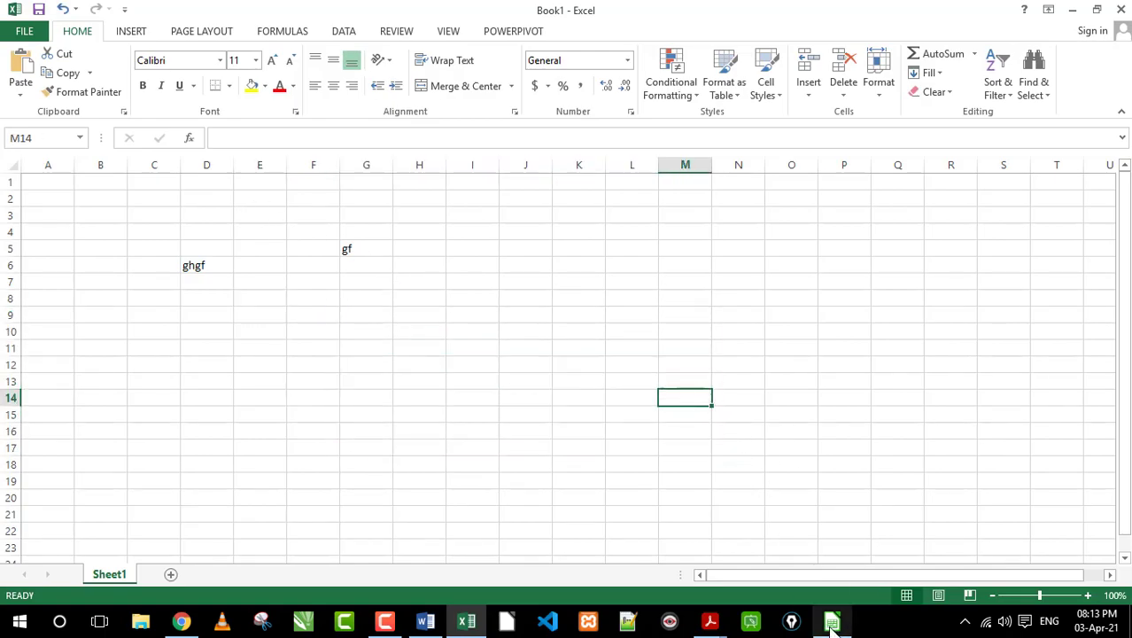
{"action": "left_click", "coordinate": [832, 621]}
{"action": "mouse_move", "coordinate": [204, 212]}
{"action": "left_mouse_down"}
{"action": "mouse_move", "coordinate": [212, 230]}
{"action": "mouse_move", "coordinate": [380, 320]}
{"action": "left_mouse_up"}
Step: Check the word वर्कशीट in the Hindi notes PDF, then return to Calc
{"action": "left_click", "coordinate": [345, 269]}
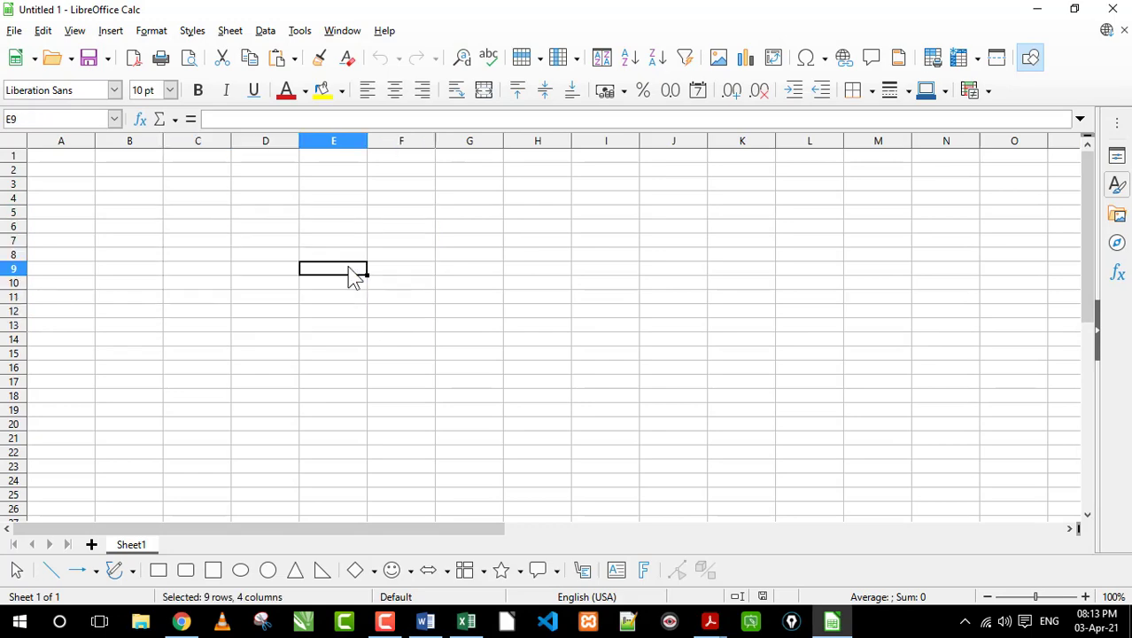
{"action": "left_click", "coordinate": [220, 273]}
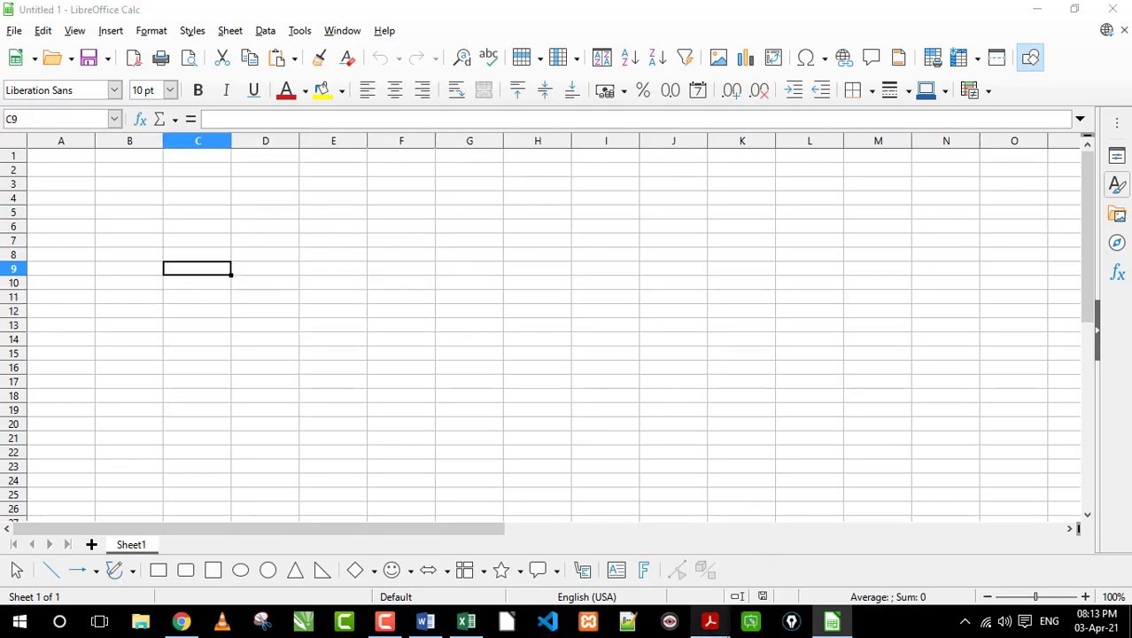
{"action": "mouse_move", "coordinate": [710, 621]}
{"action": "left_click", "coordinate": [780, 532]}
{"action": "scroll", "coordinate": [646, 357], "scroll_direction": "down", "scroll_amount": 2}
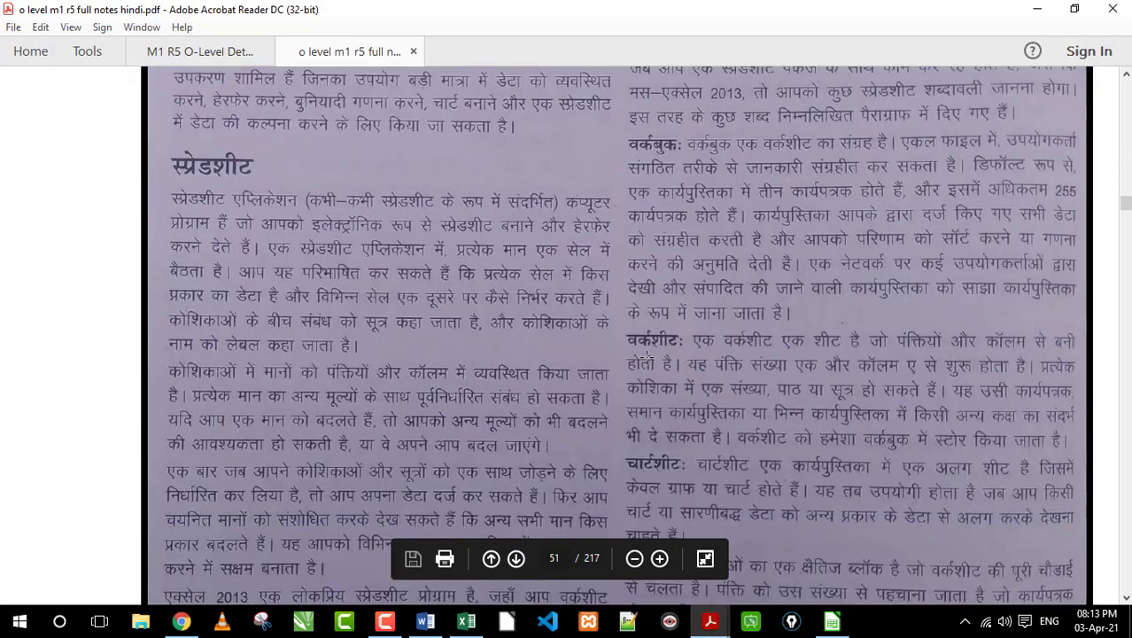
{"action": "left_click_drag", "start_coordinate": [623, 330], "coordinate": [683, 348]}
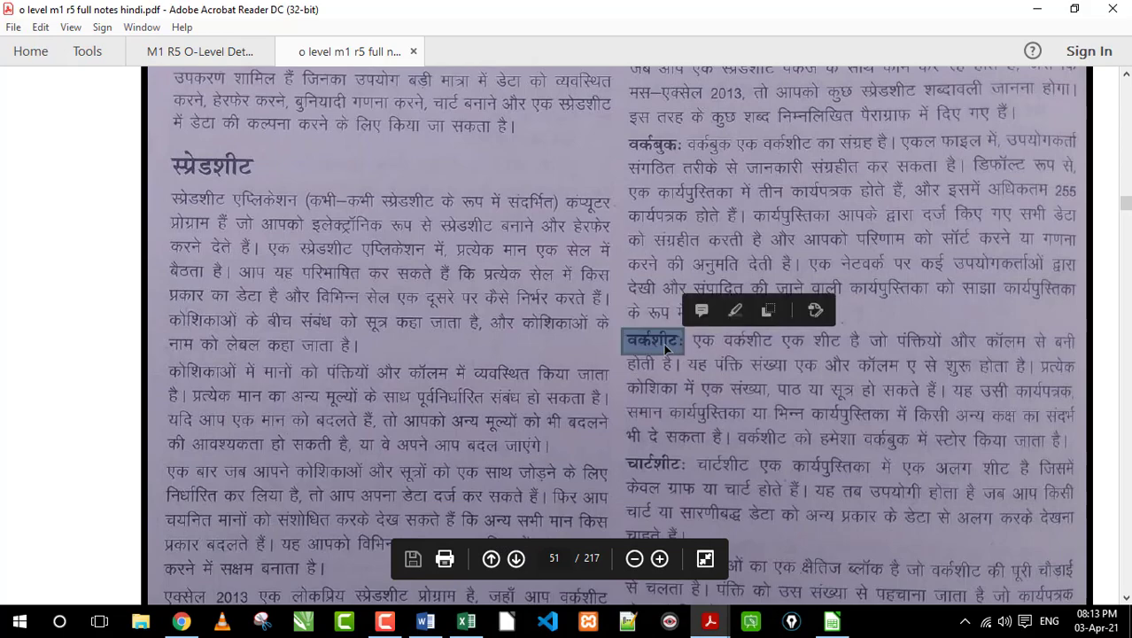
{"action": "left_click", "coordinate": [833, 622]}
{"action": "left_click", "coordinate": [287, 241]}
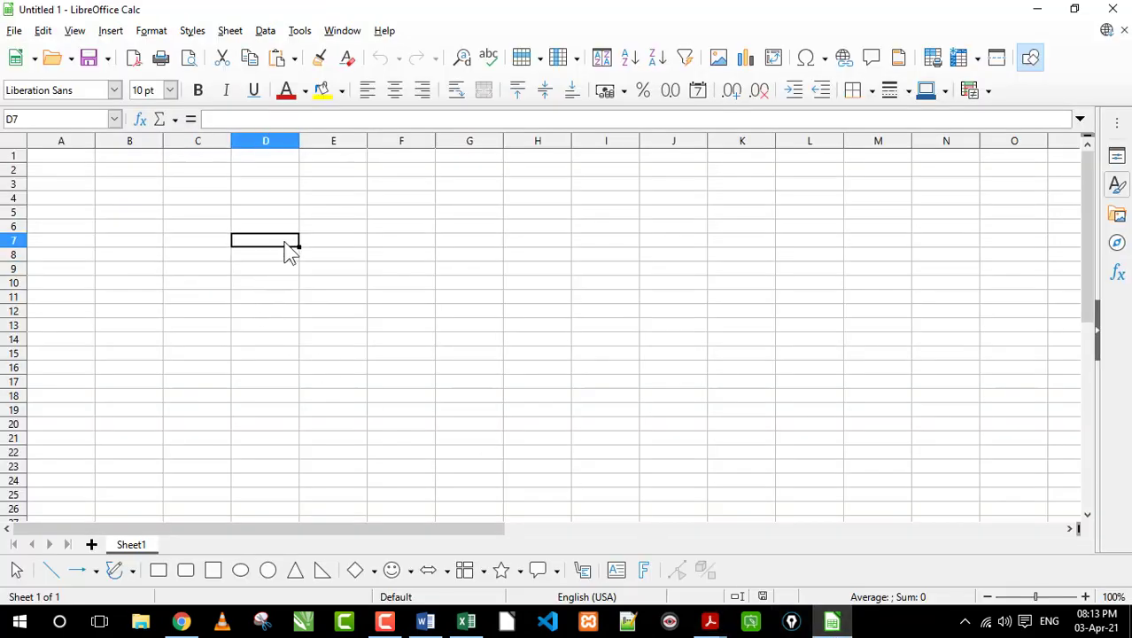
Step: Enter 'gfhg' in D5, 'ghg' in D8 and 'gh' in C6 on Sheet1
{"action": "left_click", "coordinate": [253, 215]}
{"action": "type", "text": "gfhg"}
{"action": "left_click", "coordinate": [273, 256]}
{"action": "type", "text": "ghg"}
{"action": "left_click", "coordinate": [197, 229]}
{"action": "type", "text": "gh"}
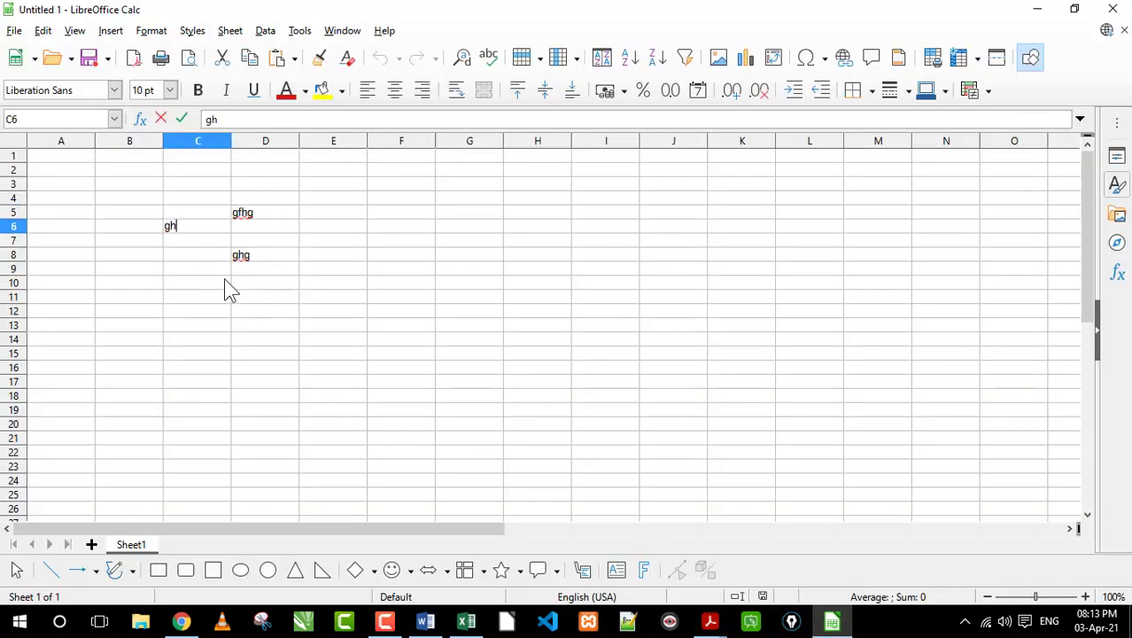
{"action": "left_click", "coordinate": [225, 284]}
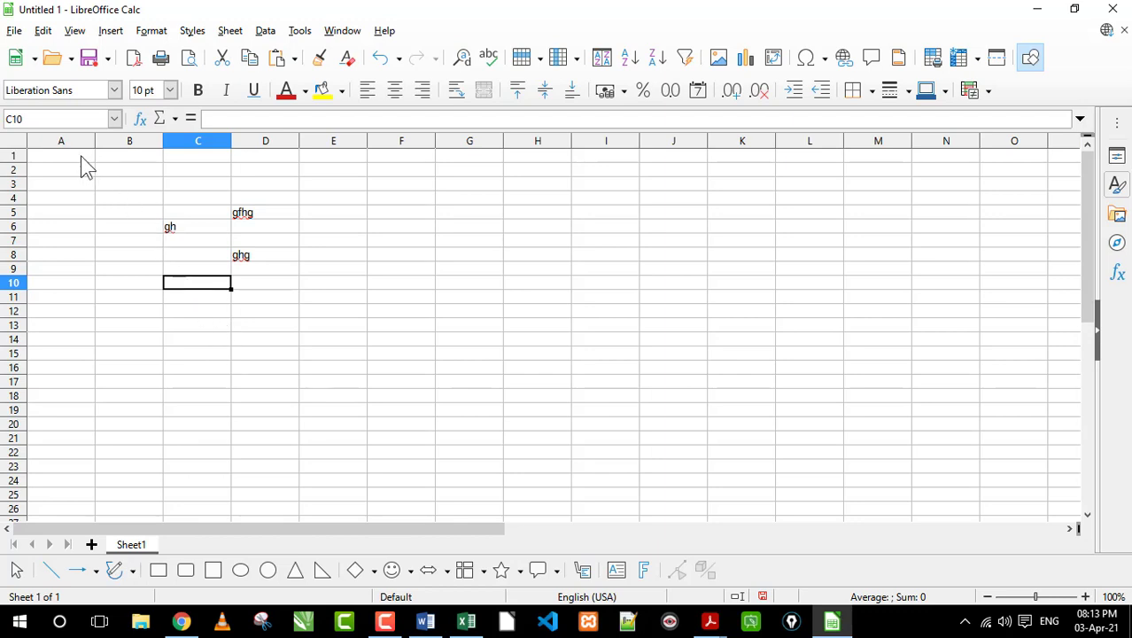
{"action": "left_click_drag", "start_coordinate": [164, 169], "coordinate": [524, 348]}
{"action": "left_click", "coordinate": [333, 297]}
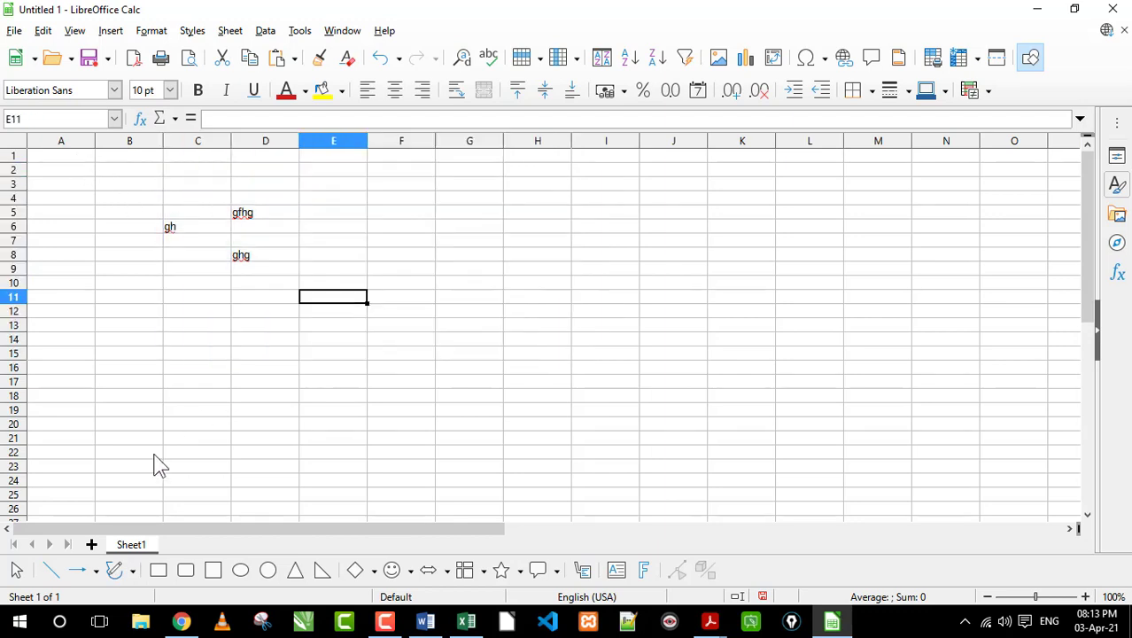
Step: Add two new sheets to the workbook and return to Sheet1
{"action": "left_click", "coordinate": [89, 546]}
{"action": "left_click", "coordinate": [93, 545]}
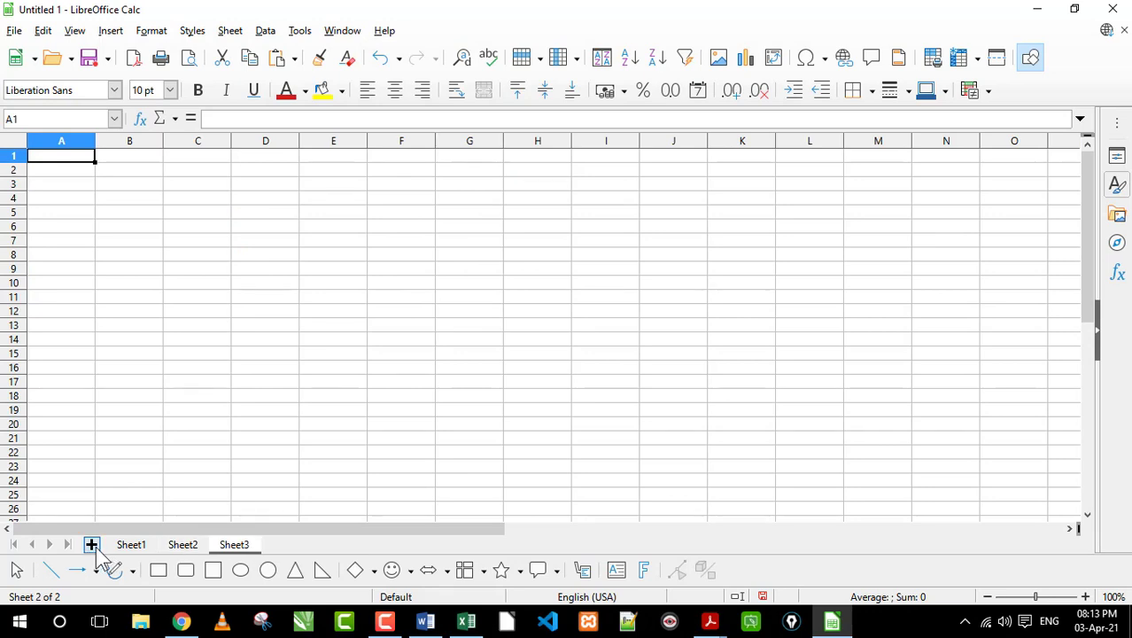
{"action": "left_click", "coordinate": [135, 546]}
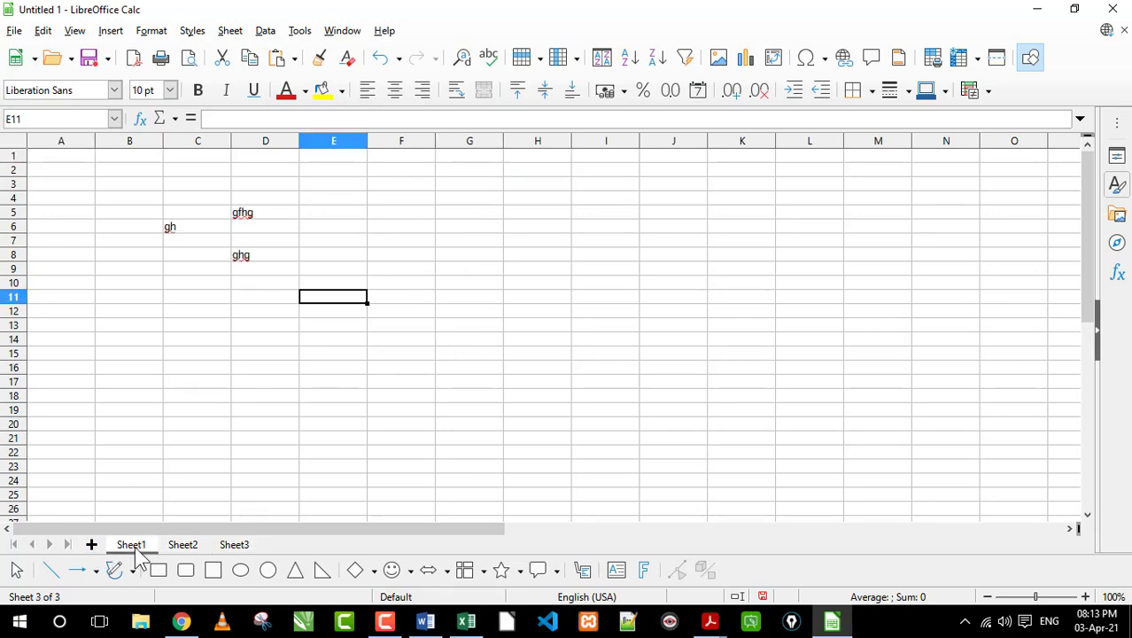
{"action": "left_click", "coordinate": [176, 342]}
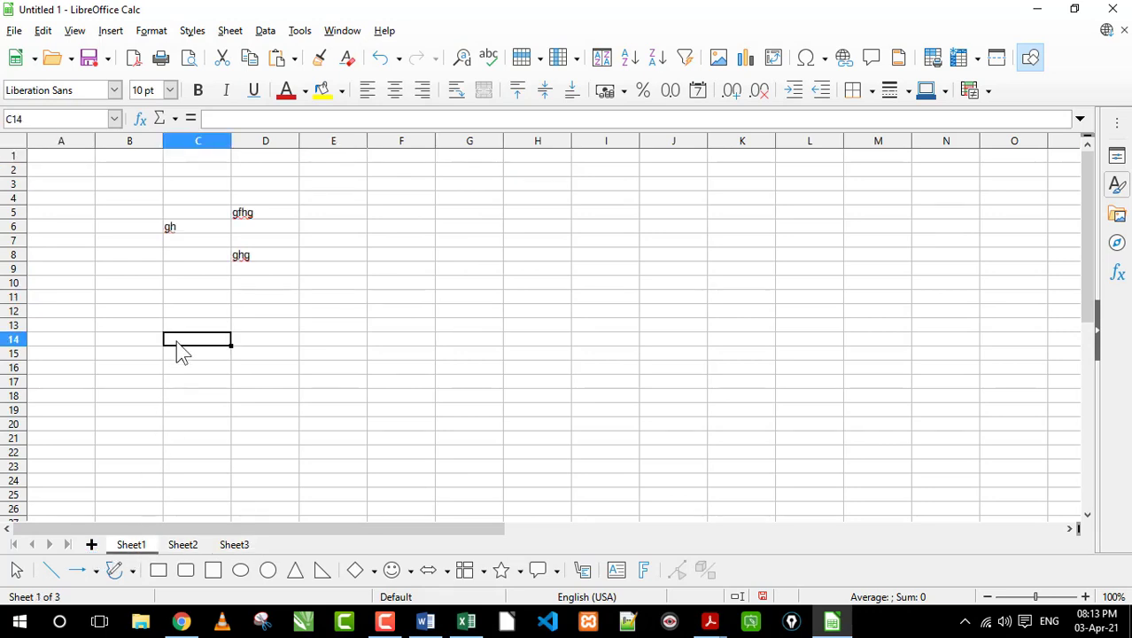
Step: Peek at the Word document, then return to Calc and try a few range selections on Sheet1
{"action": "left_click", "coordinate": [425, 621]}
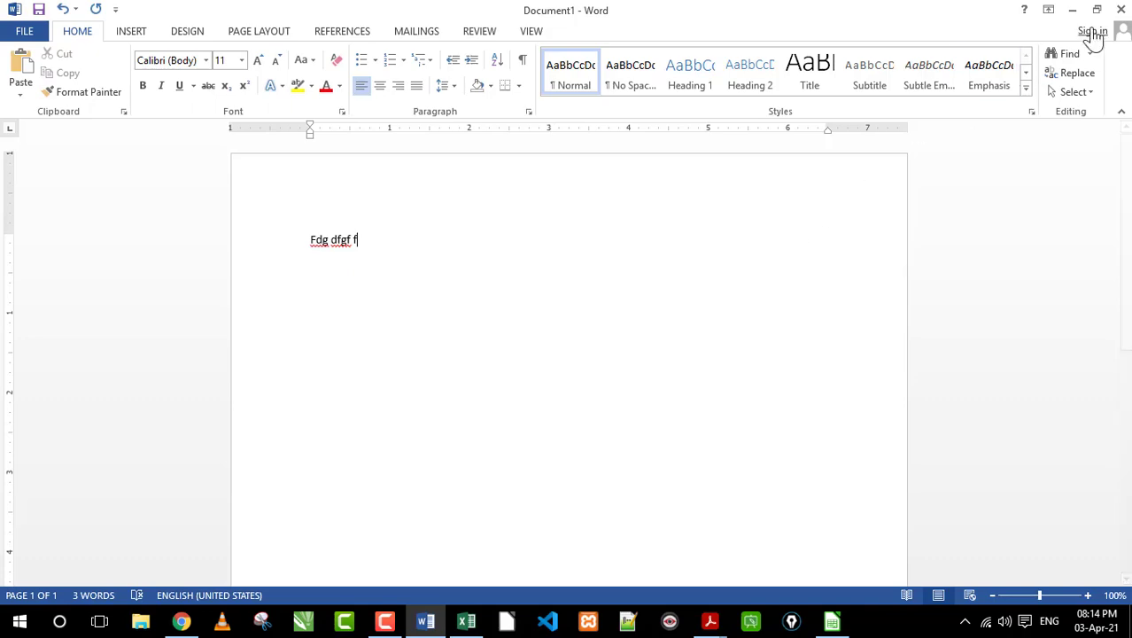
{"action": "left_click", "coordinate": [1072, 10]}
{"action": "left_click", "coordinate": [207, 359]}
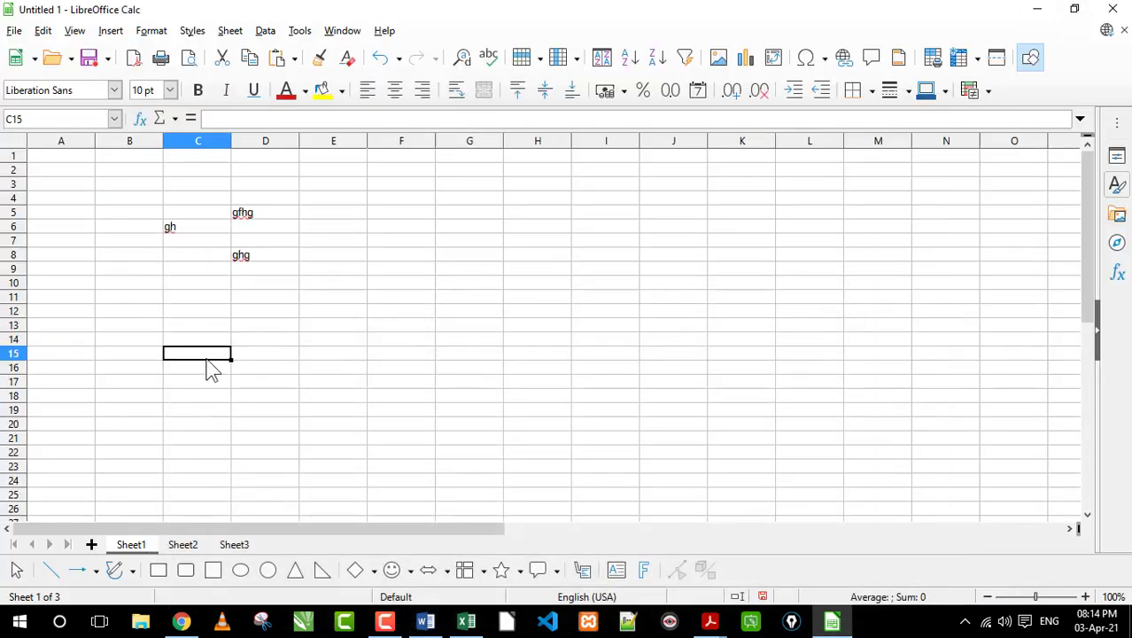
{"action": "left_click_drag", "start_coordinate": [211, 326], "coordinate": [381, 412]}
{"action": "left_click", "coordinate": [321, 359]}
{"action": "scroll", "coordinate": [327, 347], "scroll_direction": "down", "scroll_amount": 10}
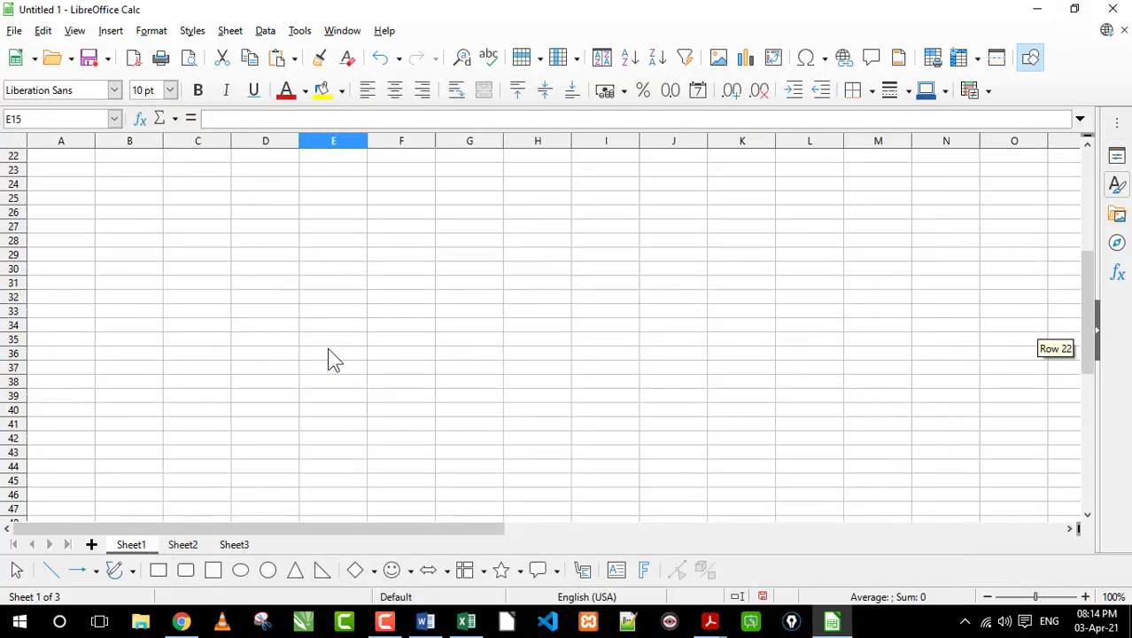
{"action": "scroll", "coordinate": [330, 355], "scroll_direction": "up", "scroll_amount": 10}
{"action": "left_click_drag", "start_coordinate": [134, 186], "coordinate": [664, 440]}
{"action": "left_click", "coordinate": [450, 344]}
{"action": "scroll", "coordinate": [450, 352], "scroll_direction": "down", "scroll_amount": 2}
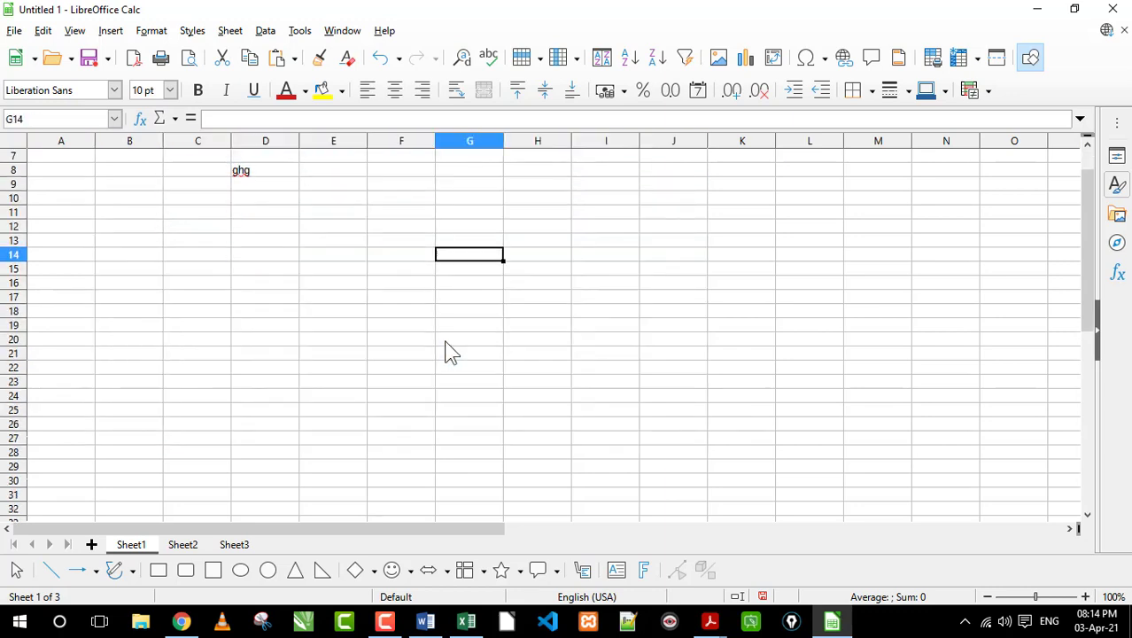
{"action": "scroll", "coordinate": [450, 352], "scroll_direction": "down", "scroll_amount": 13}
{"action": "scroll", "coordinate": [450, 351], "scroll_direction": "up", "scroll_amount": 5}
{"action": "scroll", "coordinate": [451, 351], "scroll_direction": "up", "scroll_amount": 10}
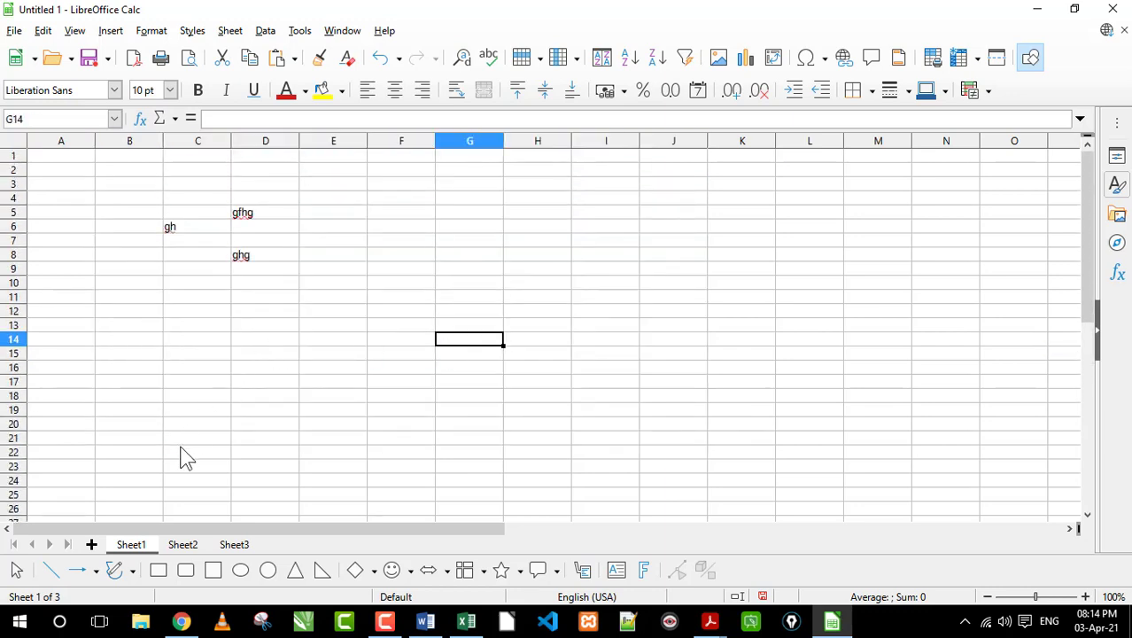
Step: Compare the empty Sheet2 and Sheet3 with Sheet1, ending on Sheet3
{"action": "left_click", "coordinate": [183, 544]}
{"action": "left_click", "coordinate": [239, 544]}
{"action": "left_click", "coordinate": [134, 544]}
{"action": "left_click", "coordinate": [197, 381]}
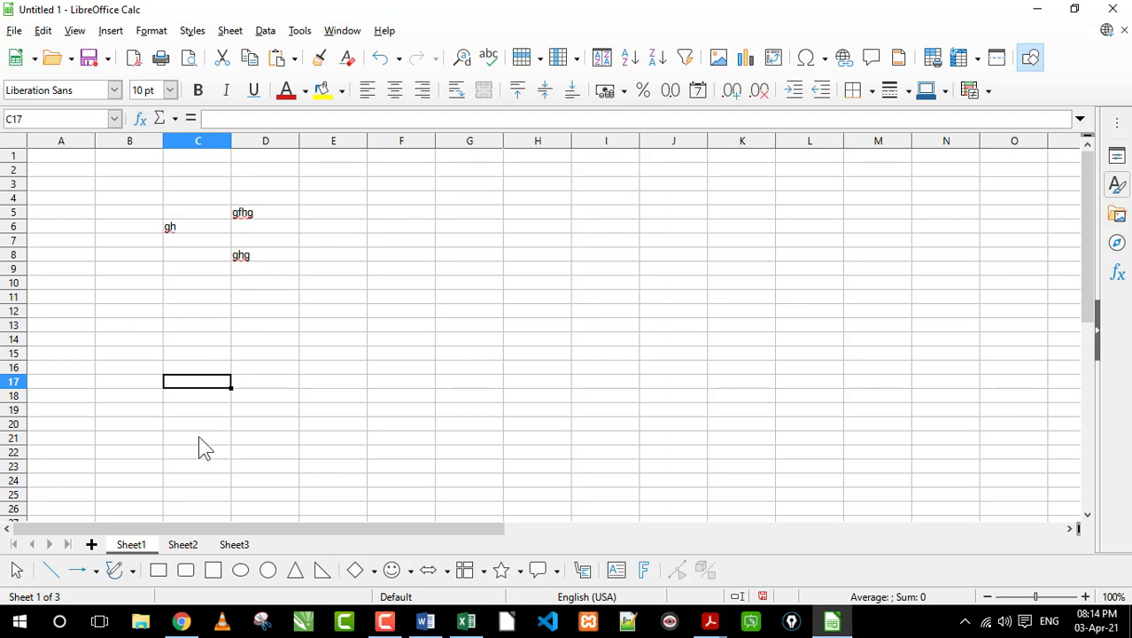
{"action": "left_click", "coordinate": [183, 544]}
{"action": "left_click", "coordinate": [232, 545]}
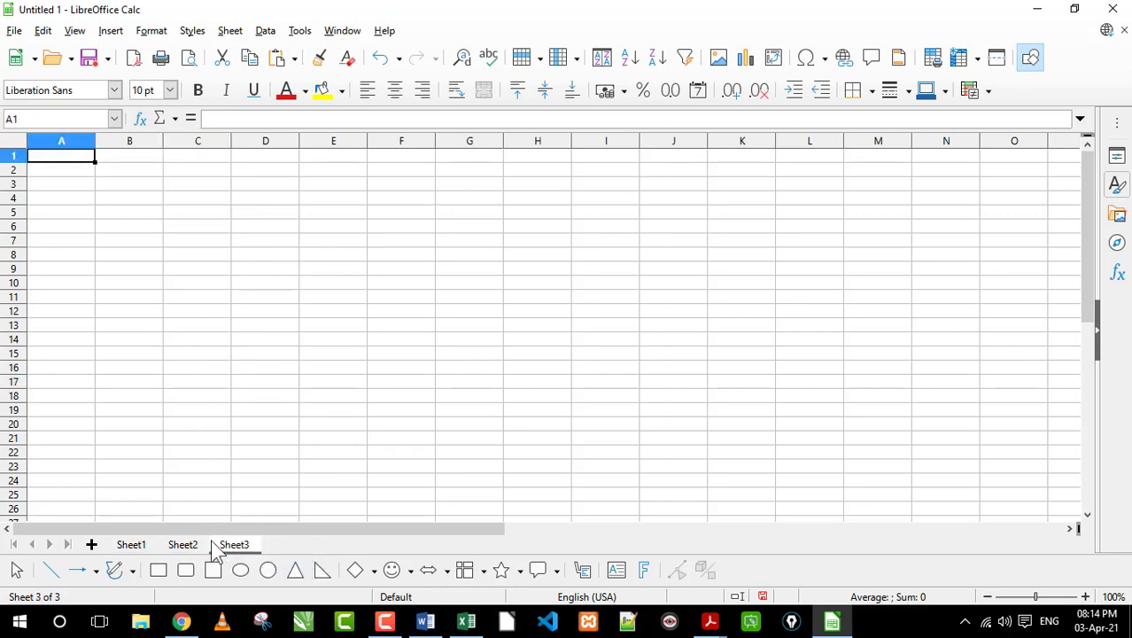
Step: Flip between Sheet1, Sheet2 and Sheet3, settling on Sheet1 at cell C10
{"action": "left_click", "coordinate": [113, 545]}
{"action": "left_click", "coordinate": [168, 546]}
{"action": "left_click", "coordinate": [227, 546]}
{"action": "left_click", "coordinate": [188, 546]}
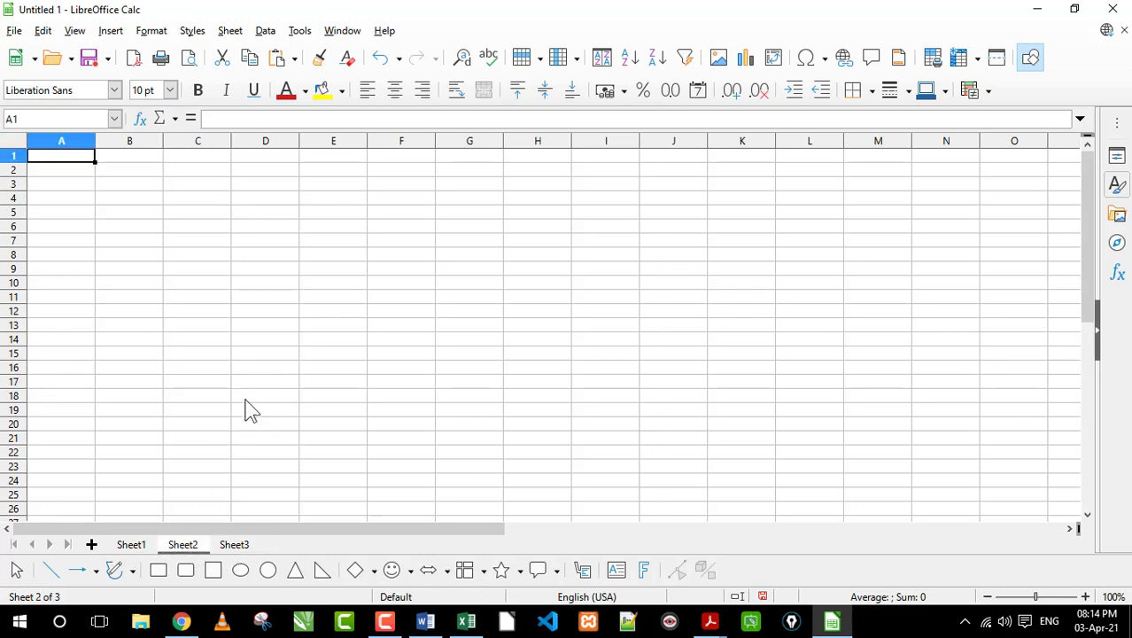
{"action": "left_click", "coordinate": [141, 546]}
{"action": "left_click", "coordinate": [188, 546]}
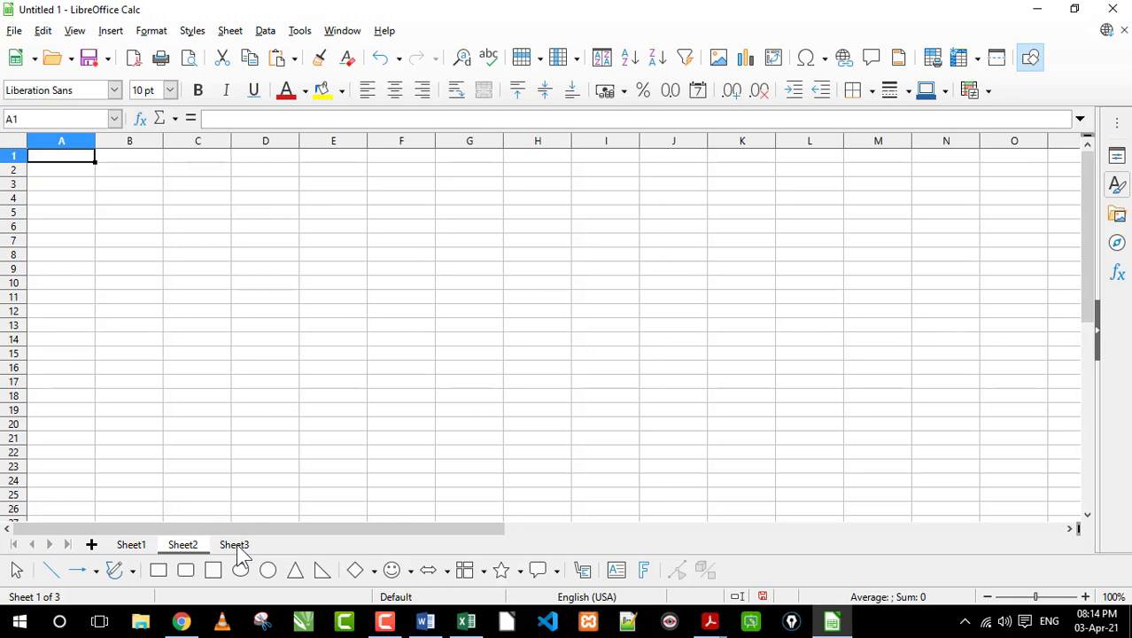
{"action": "left_click", "coordinate": [141, 545]}
{"action": "left_click", "coordinate": [165, 284]}
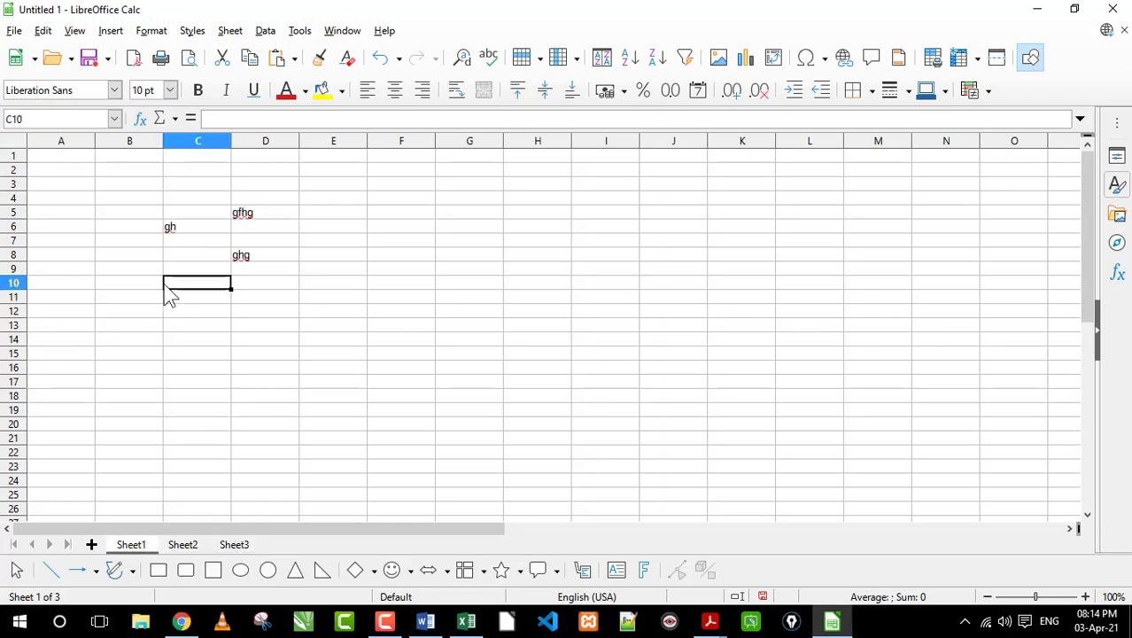
Step: Look at the File menu without running a command, then return to Sheet1 at C18
{"action": "left_click", "coordinate": [14, 30]}
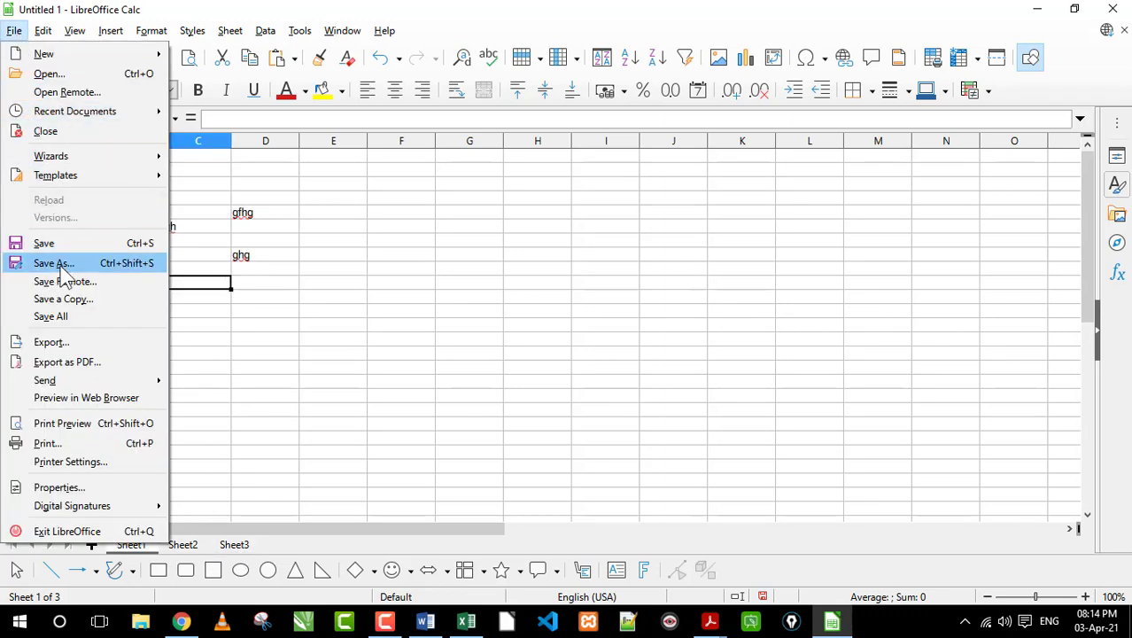
{"action": "left_click", "coordinate": [305, 293]}
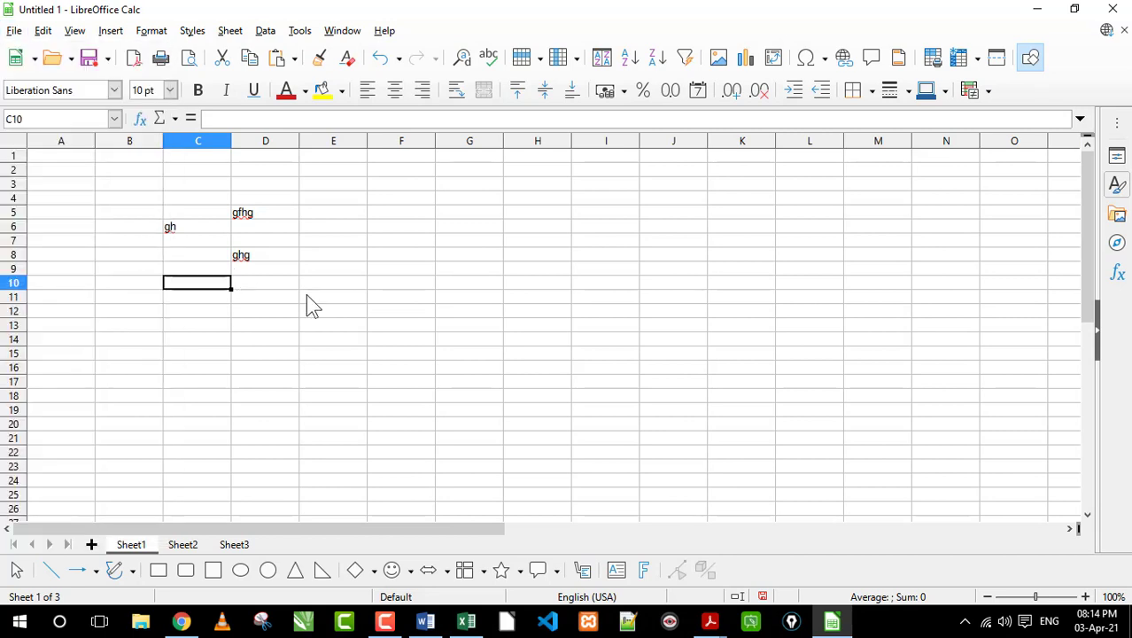
{"action": "left_click", "coordinate": [181, 545]}
{"action": "left_click", "coordinate": [137, 544]}
{"action": "left_click", "coordinate": [200, 399]}
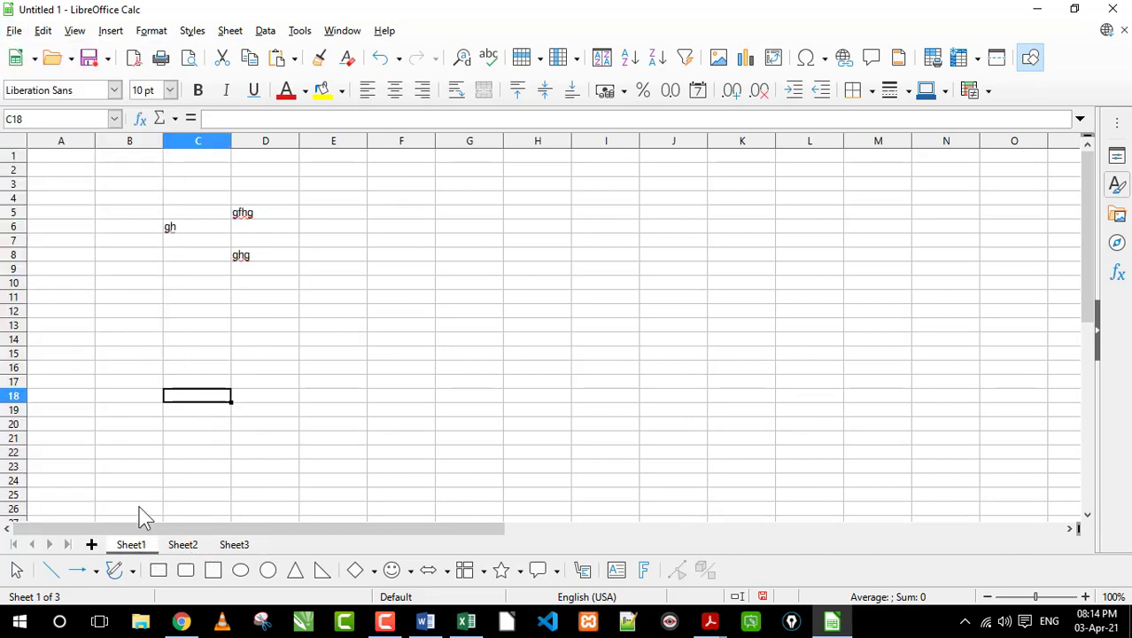
Step: Cycle through the sheet tabs again, selecting C13 on Sheet1 and ending on Sheet3
{"action": "left_click", "coordinate": [191, 545]}
{"action": "left_click", "coordinate": [226, 546]}
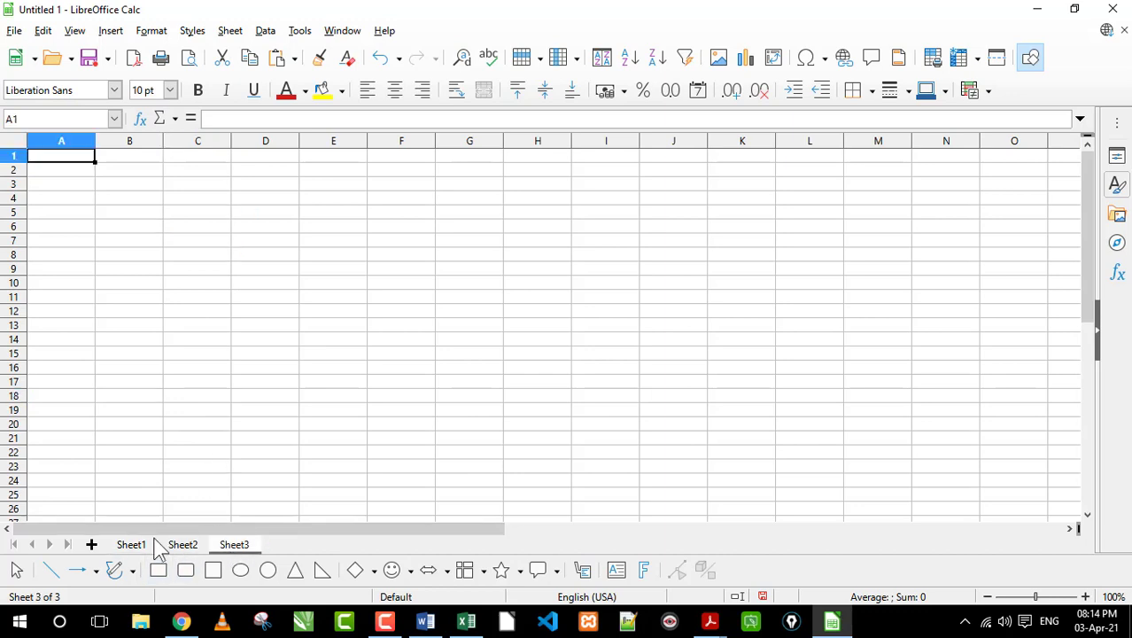
{"action": "left_click", "coordinate": [149, 542]}
{"action": "left_click", "coordinate": [195, 328]}
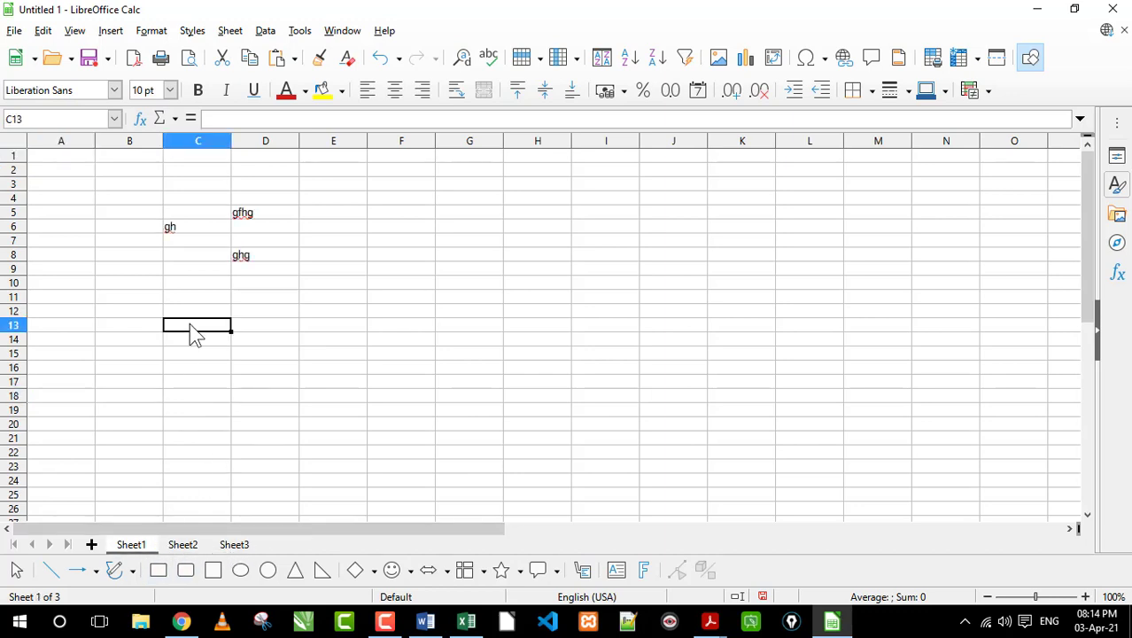
{"action": "left_click", "coordinate": [181, 545]}
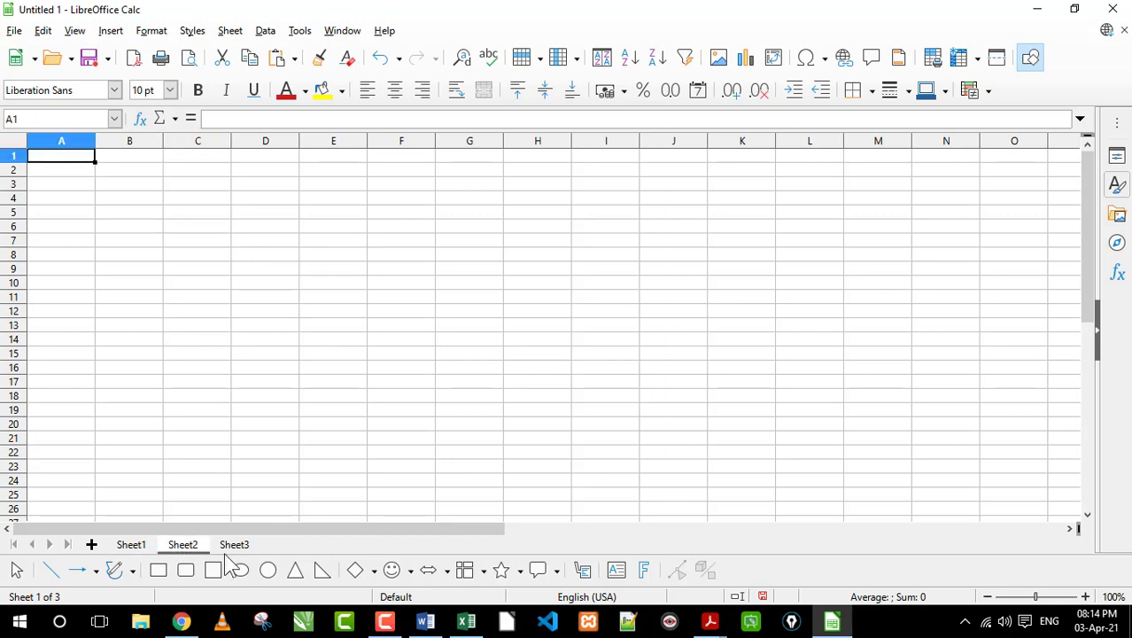
{"action": "left_click", "coordinate": [143, 544]}
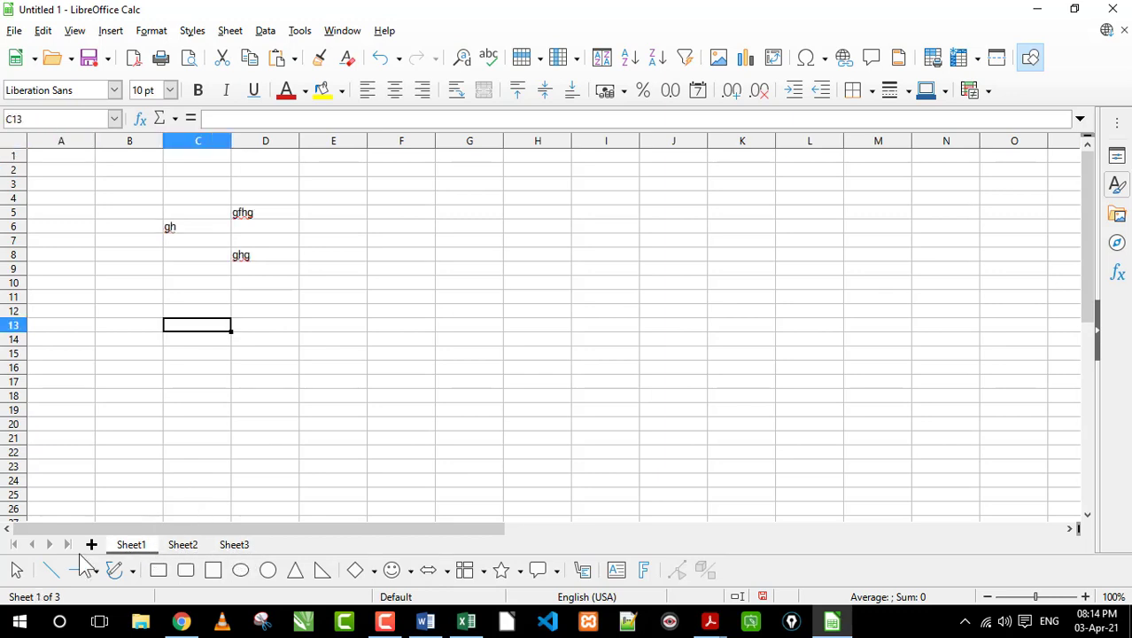
{"action": "left_click", "coordinate": [232, 546]}
Step: Delete Sheet3 from the Calc workbook, confirming with Yes
{"action": "right_click", "coordinate": [236, 547]}
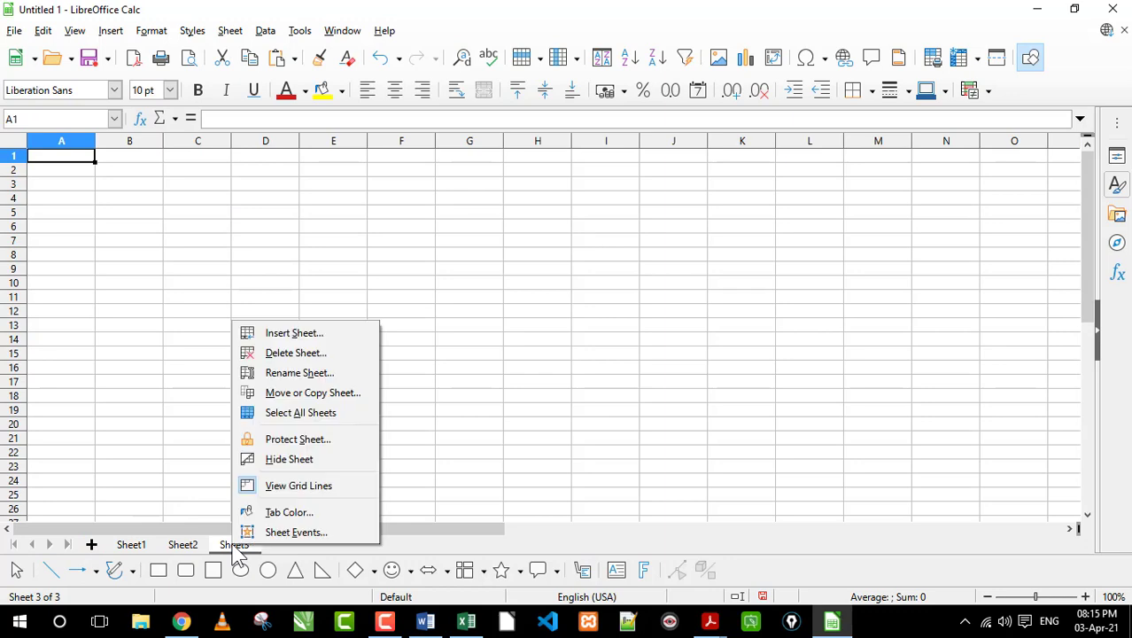
{"action": "left_click", "coordinate": [282, 354]}
{"action": "left_click", "coordinate": [606, 343]}
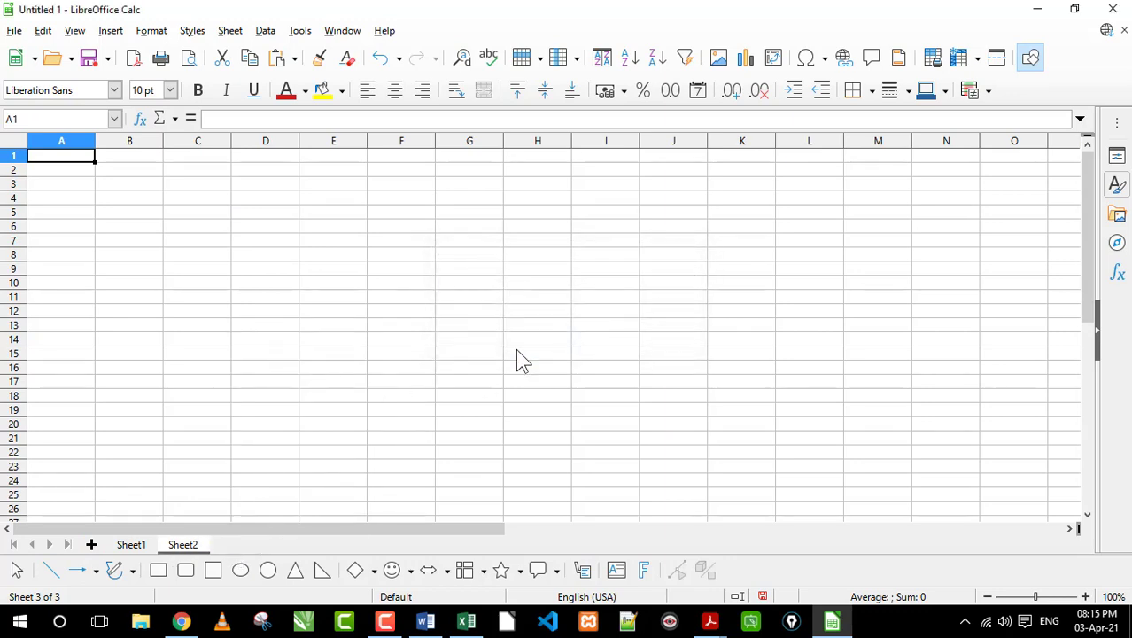
{"action": "left_click", "coordinate": [220, 296]}
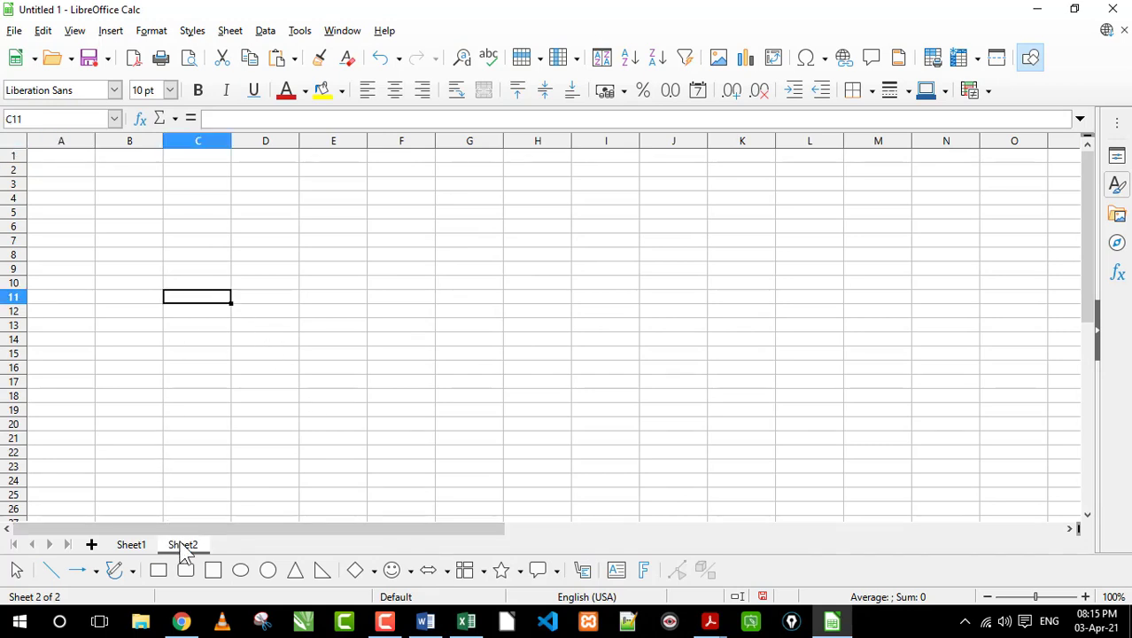
Step: Rename Sheet2 to '11th'
{"action": "double_click", "coordinate": [184, 546]}
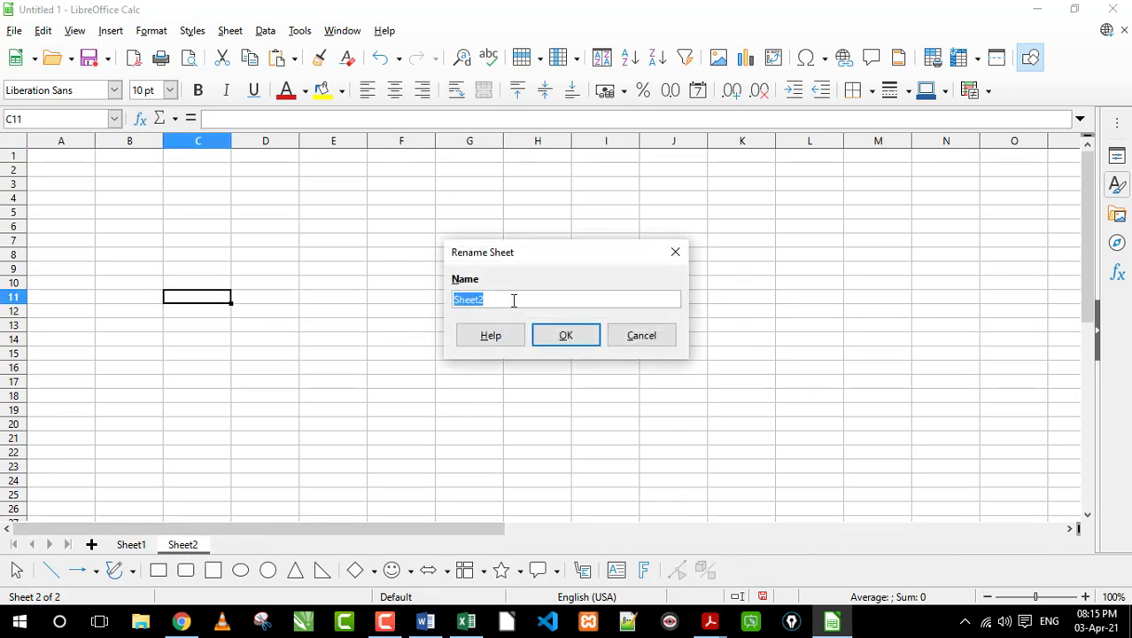
{"action": "type", "text": "11th"}
{"action": "left_click", "coordinate": [585, 344]}
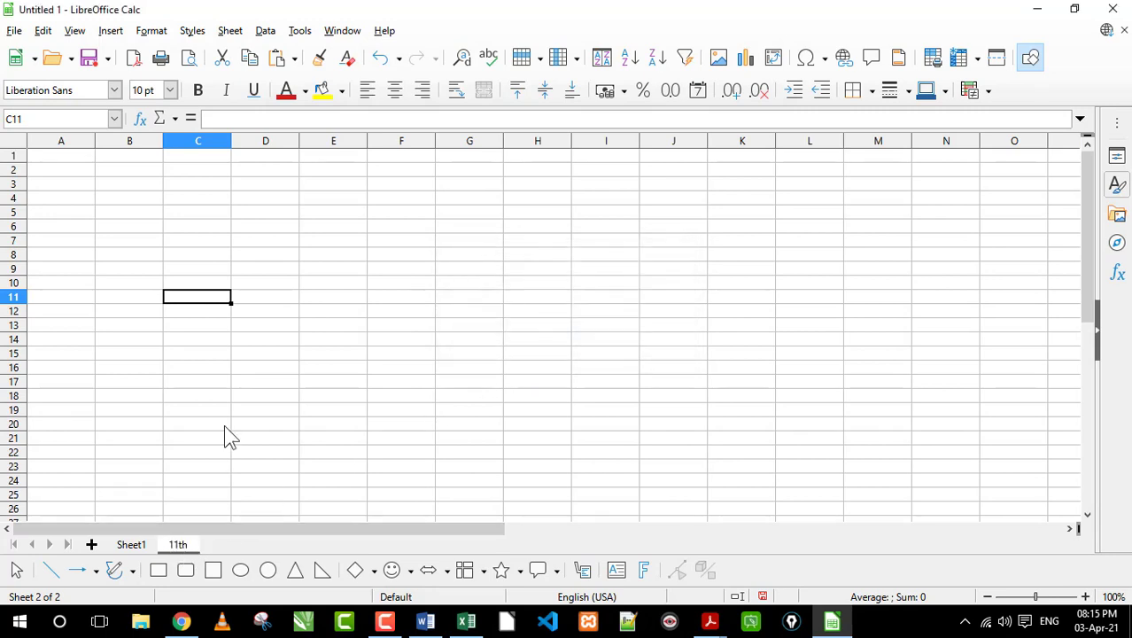
{"action": "left_click", "coordinate": [241, 369]}
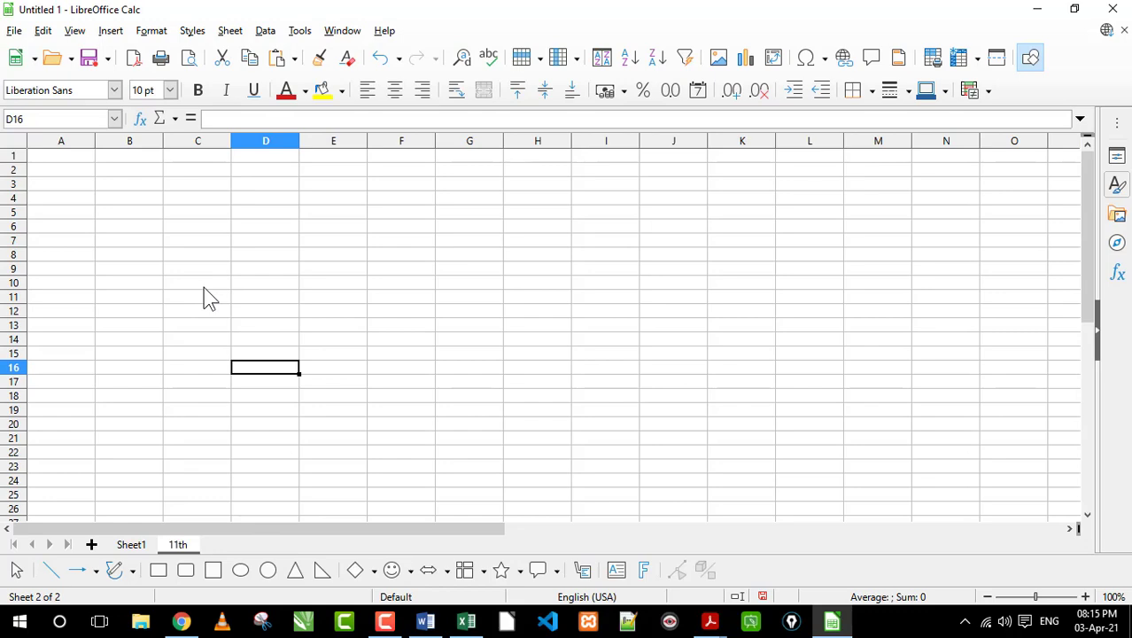
Step: Find the चार्टशीट heading in the Hindi notes PDF, then bring the Excel workbook forward
{"action": "key", "text": "alt+Tab"}
{"action": "scroll", "coordinate": [620, 324], "scroll_direction": "down", "scroll_amount": 1}
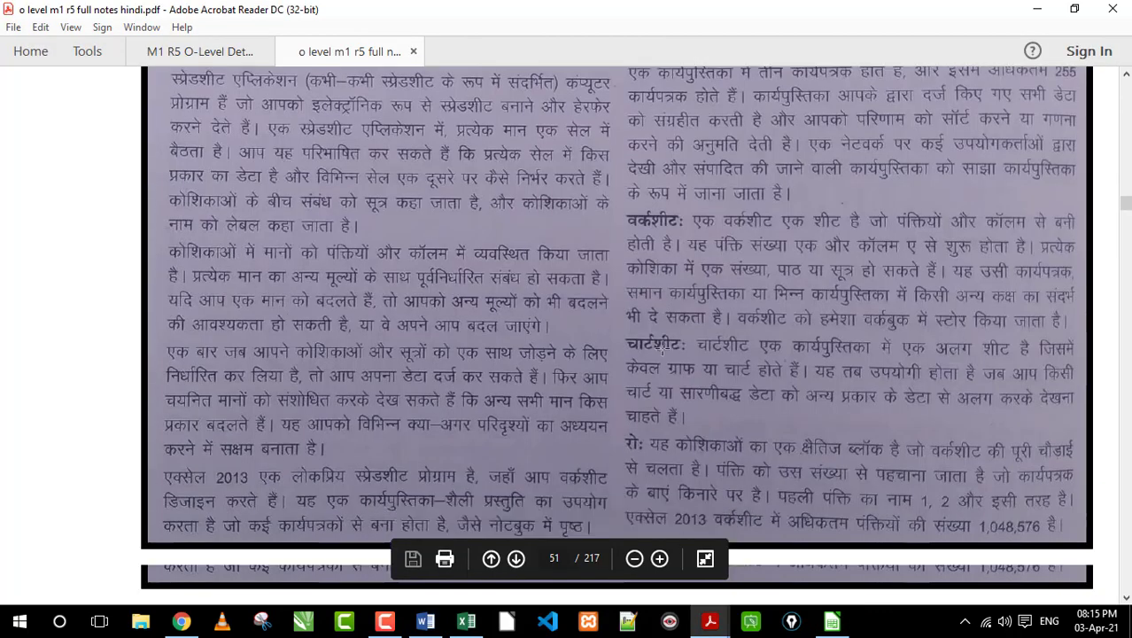
{"action": "left_click_drag", "start_coordinate": [620, 324], "coordinate": [701, 362]}
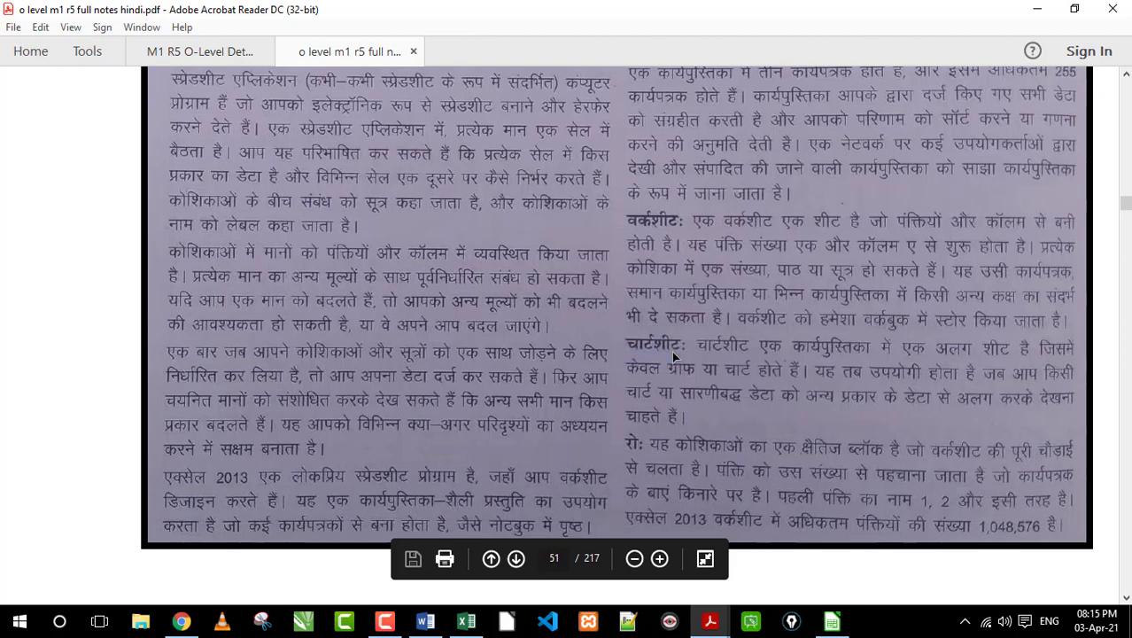
{"action": "left_click", "coordinate": [672, 351]}
{"action": "scroll", "coordinate": [672, 351], "scroll_direction": "down", "scroll_amount": 1}
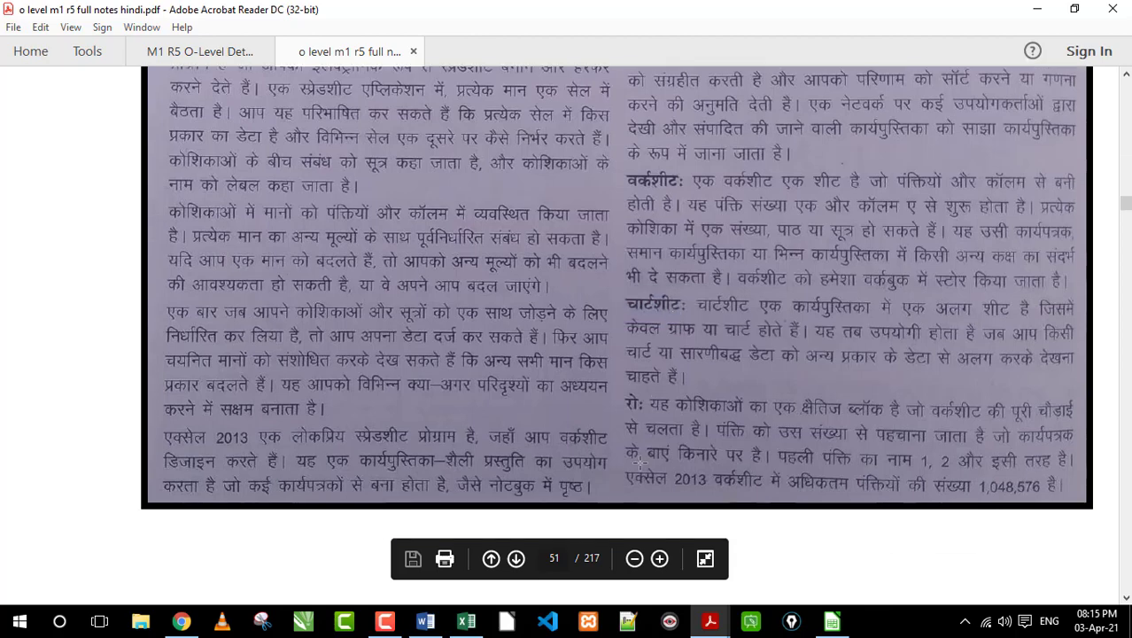
{"action": "left_click", "coordinate": [483, 625]}
Step: Select cell I8 on Book1's Sheet1
{"action": "left_click", "coordinate": [449, 300]}
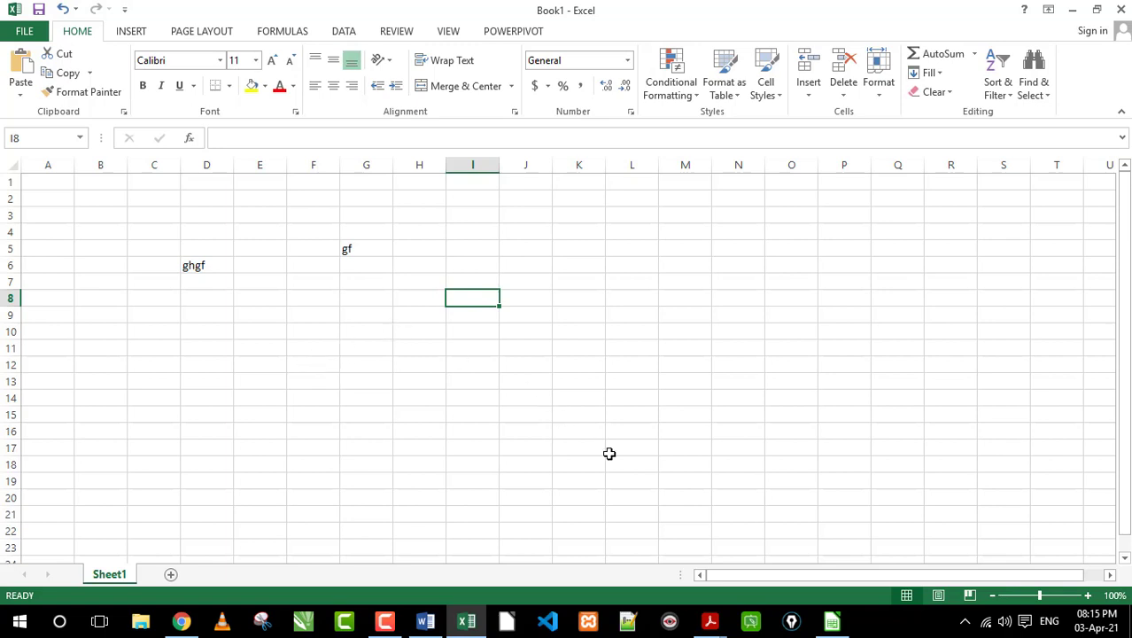
{"action": "left_click", "coordinate": [833, 623]}
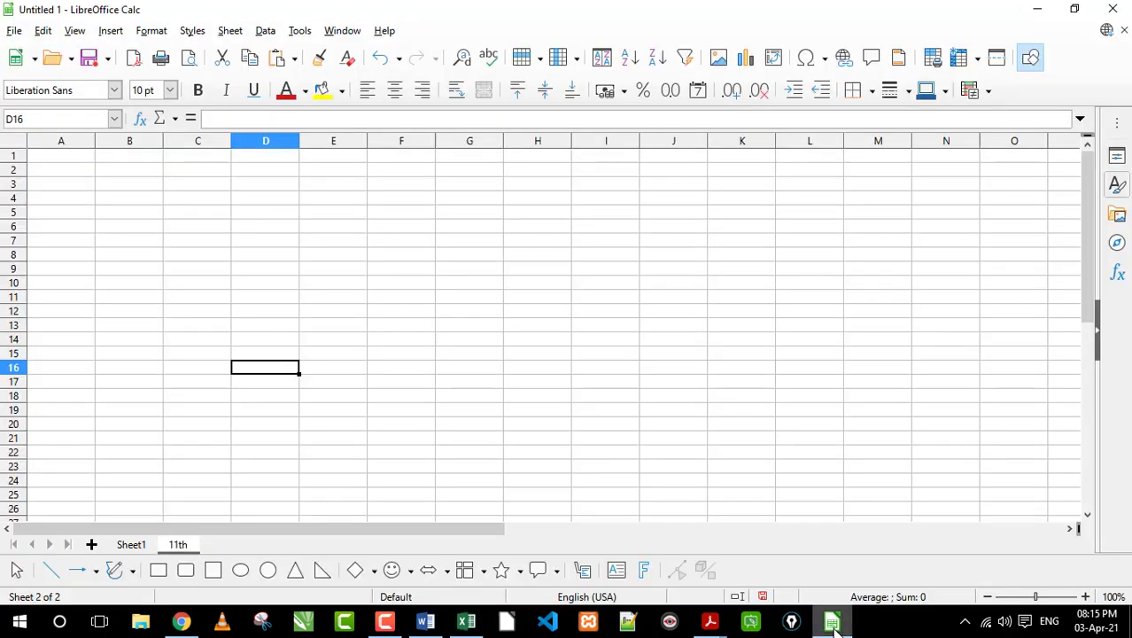
{"action": "left_click", "coordinate": [751, 560]}
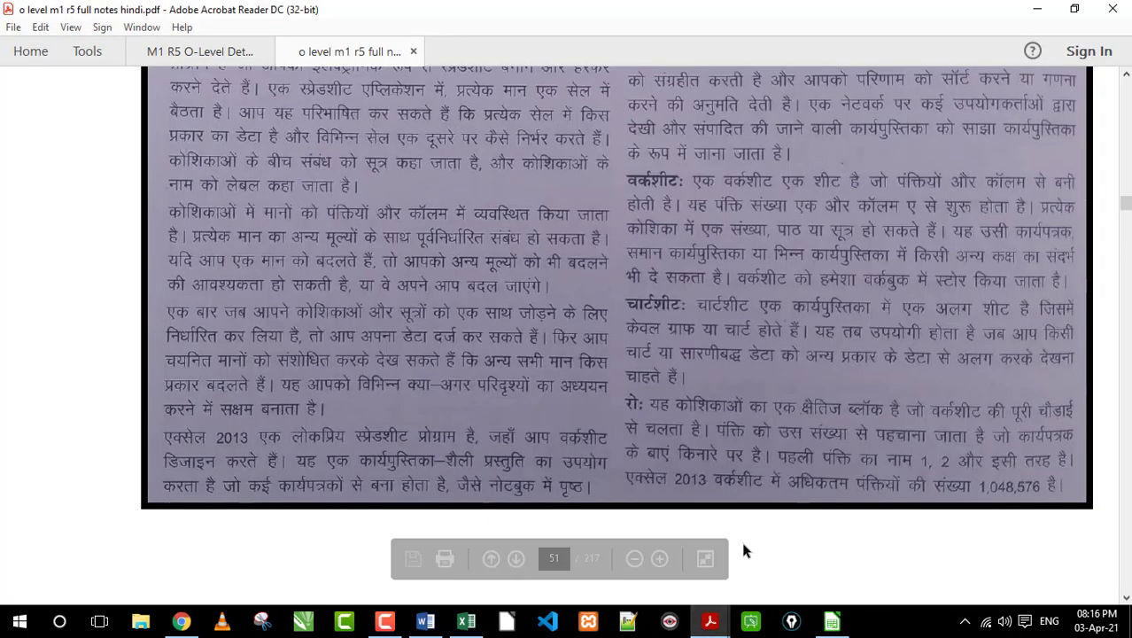
{"action": "left_click_drag", "start_coordinate": [617, 290], "coordinate": [1085, 402]}
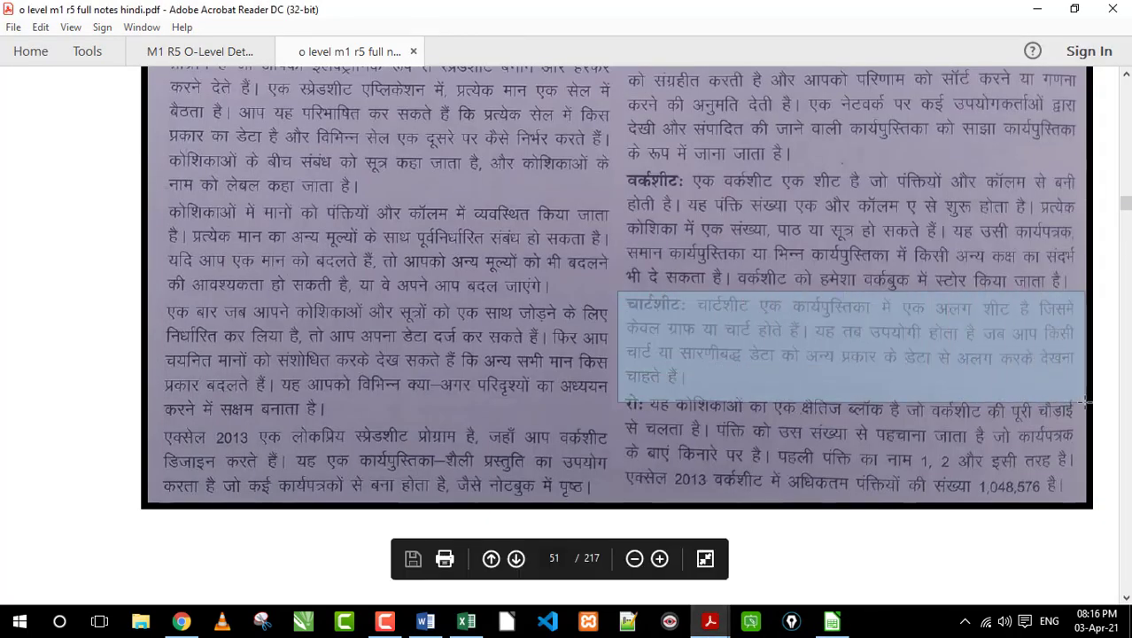
{"action": "left_click", "coordinate": [831, 365]}
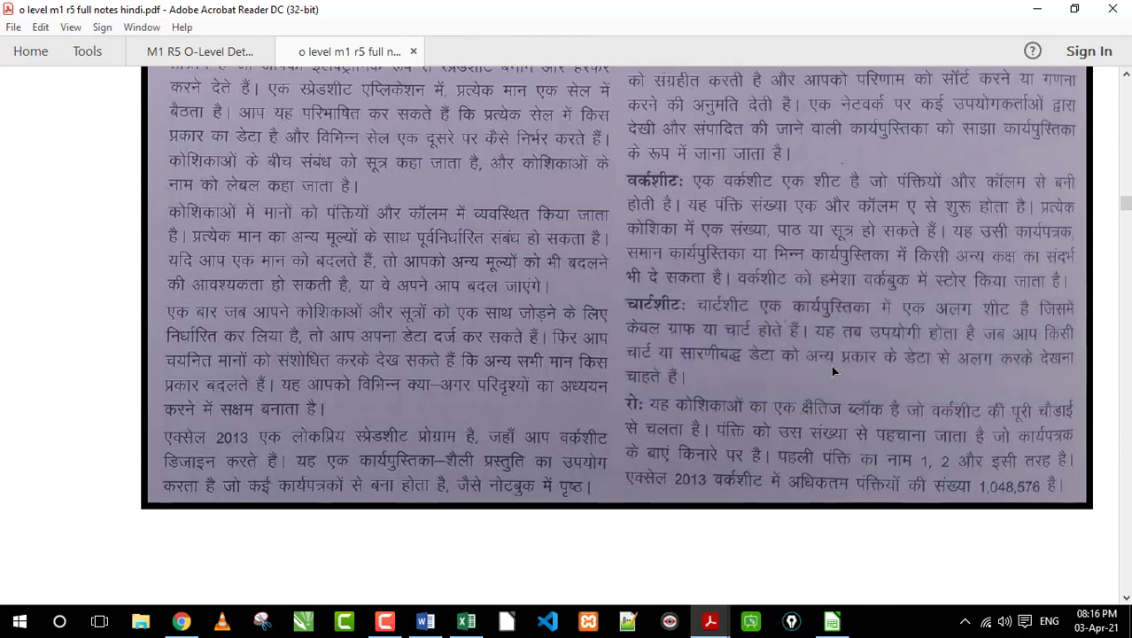
{"action": "scroll", "coordinate": [619, 272], "scroll_direction": "down", "scroll_amount": 3}
{"action": "left_click_drag", "start_coordinate": [618, 272], "coordinate": [1079, 383]}
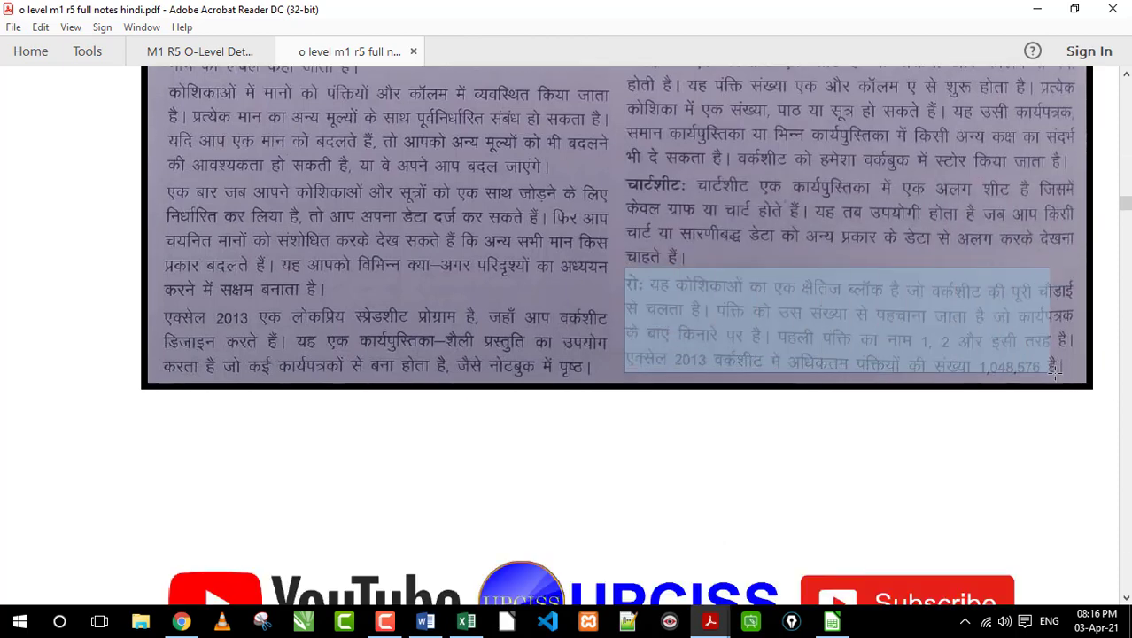
{"action": "left_click", "coordinate": [833, 543]}
{"action": "left_click", "coordinate": [832, 621]}
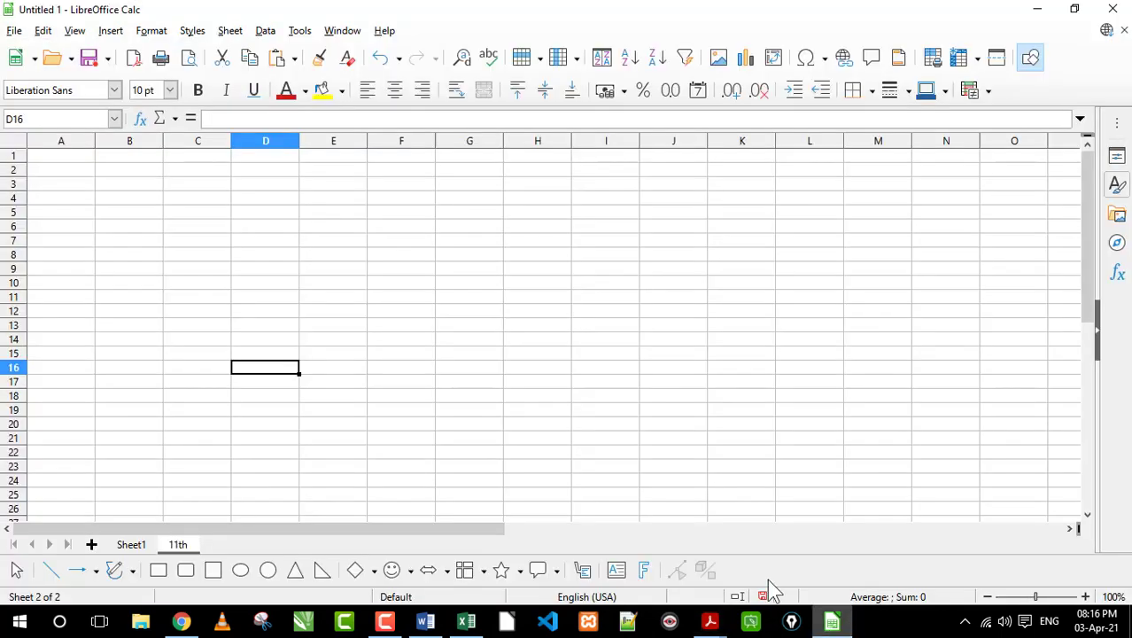
{"action": "left_click", "coordinate": [266, 282]}
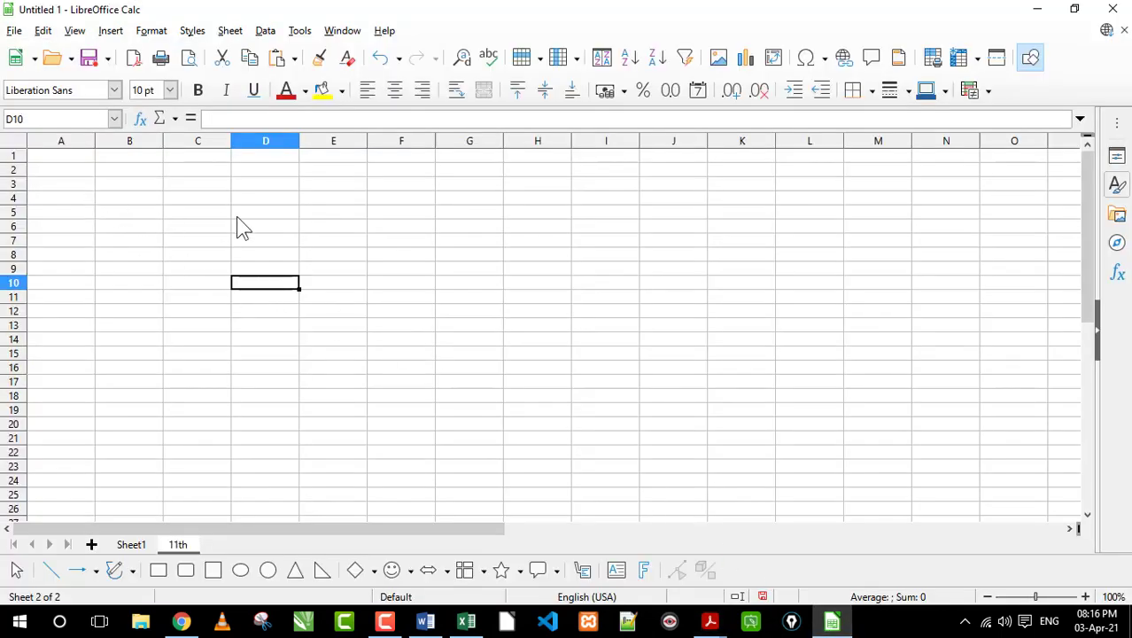
{"action": "left_click_drag", "start_coordinate": [57, 183], "coordinate": [414, 235]}
{"action": "left_click", "coordinate": [366, 241]}
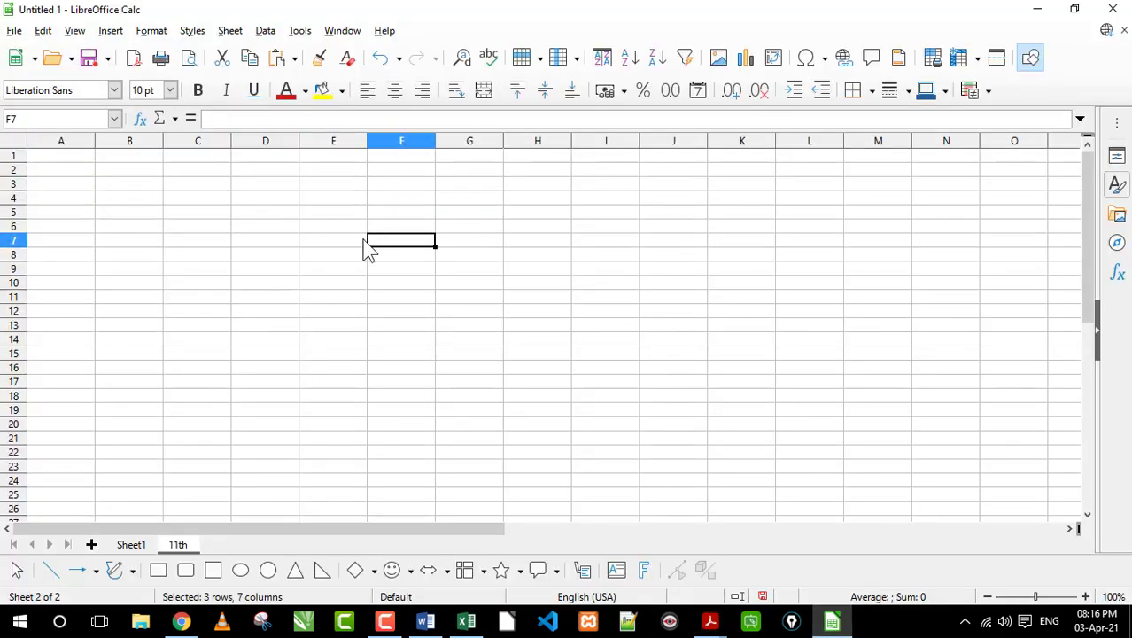
{"action": "left_click_drag", "start_coordinate": [76, 187], "coordinate": [965, 189]}
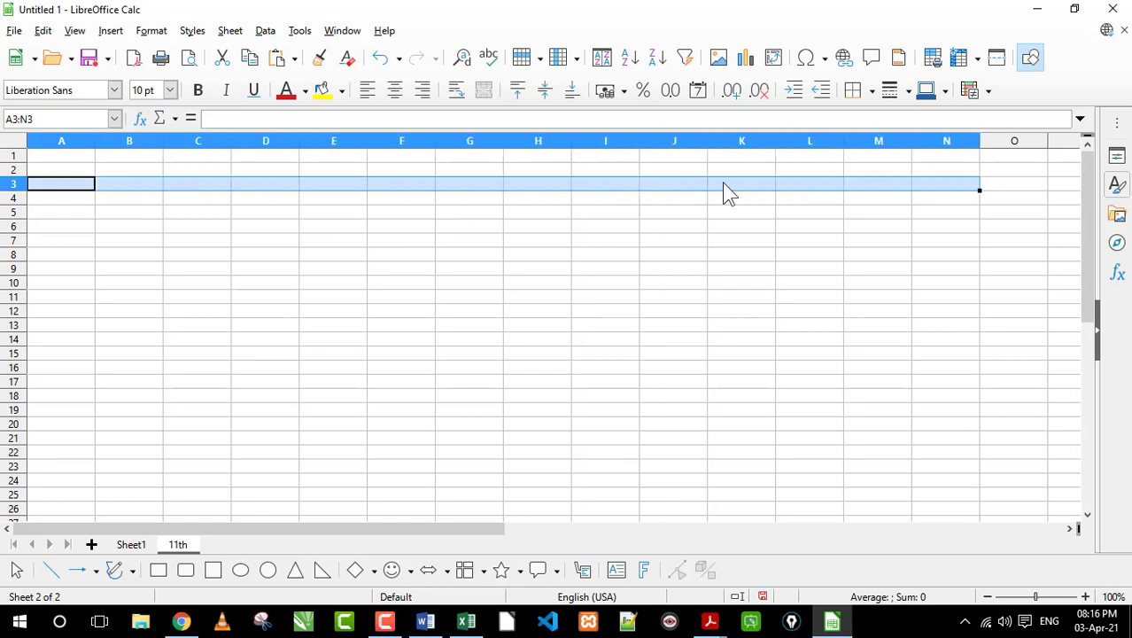
{"action": "left_click_drag", "start_coordinate": [79, 201], "coordinate": [885, 205]}
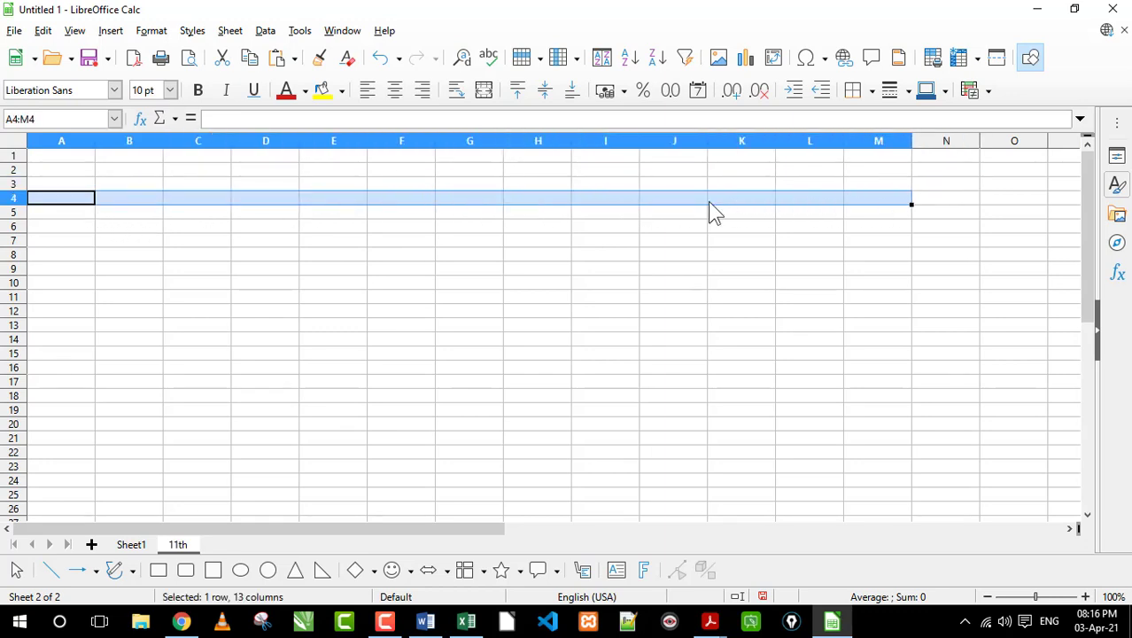
{"action": "left_click_drag", "start_coordinate": [62, 228], "coordinate": [839, 238]}
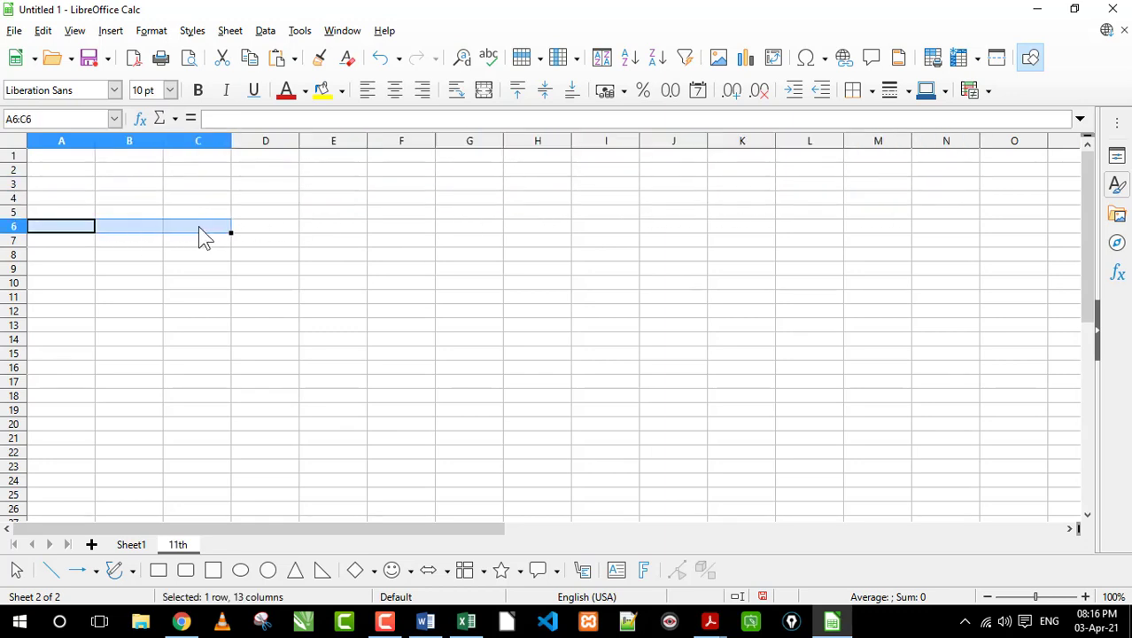
{"action": "left_click_drag", "start_coordinate": [76, 258], "coordinate": [815, 261]}
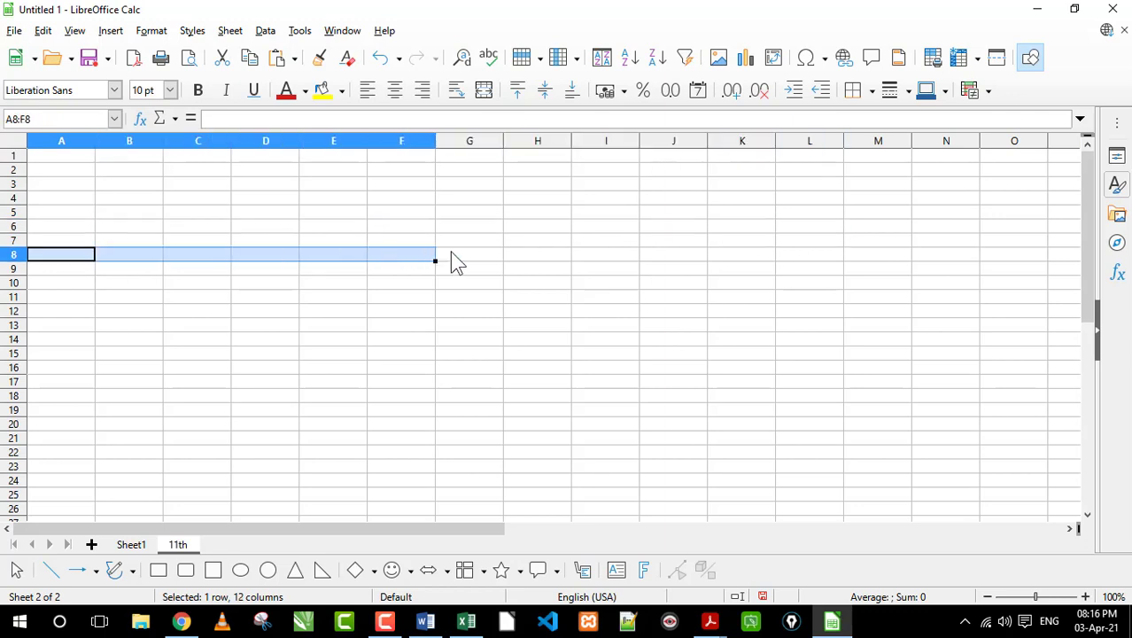
{"action": "left_click_drag", "start_coordinate": [432, 200], "coordinate": [409, 460]}
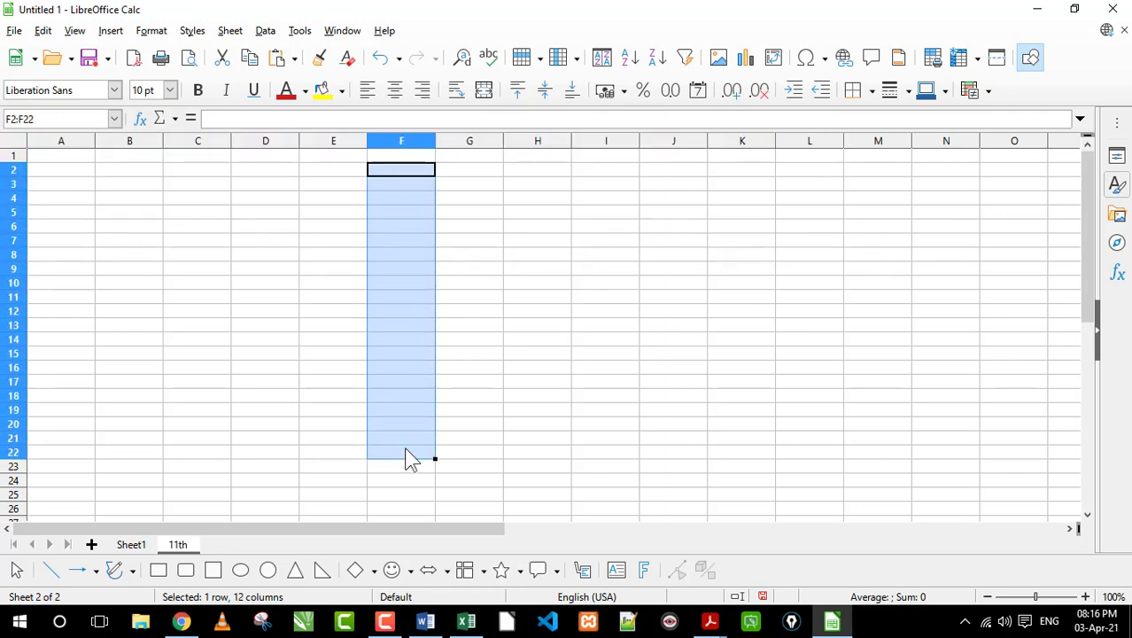
{"action": "left_click_drag", "start_coordinate": [463, 202], "coordinate": [463, 481]}
{"action": "left_click_drag", "start_coordinate": [557, 213], "coordinate": [557, 490]}
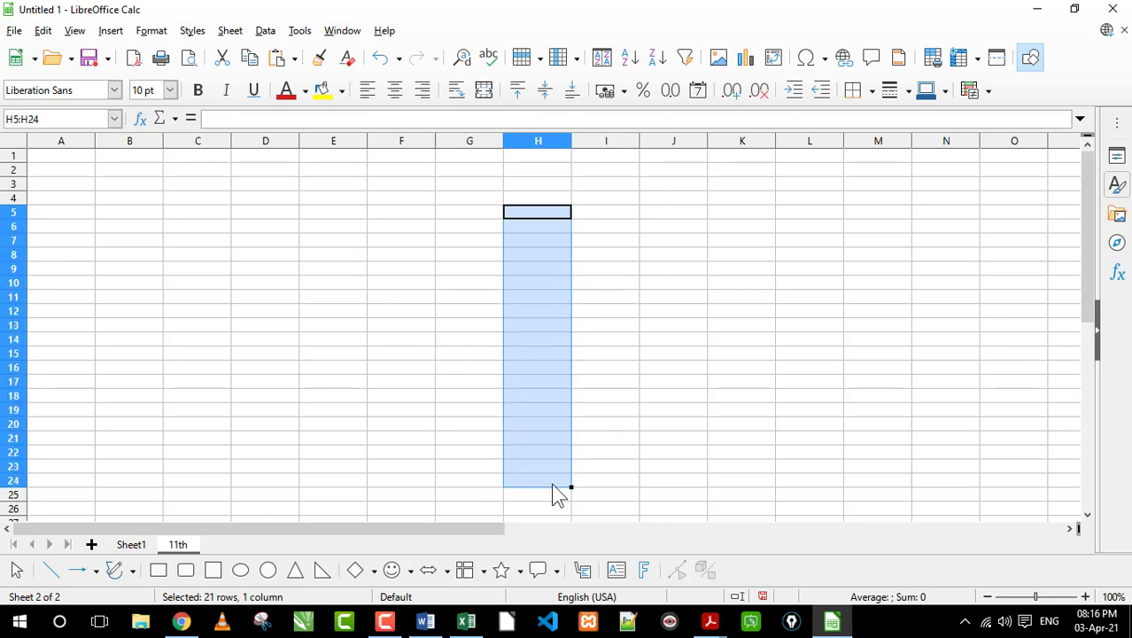
{"action": "left_click", "coordinate": [312, 368]}
{"action": "left_click_drag", "start_coordinate": [71, 255], "coordinate": [656, 271]}
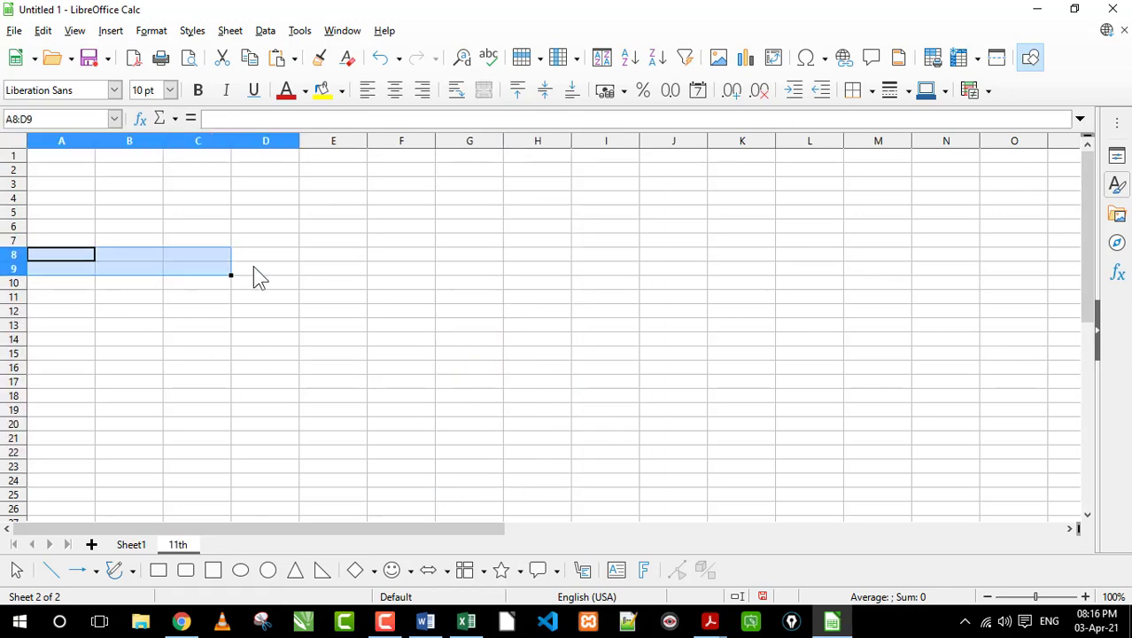
{"action": "left_click", "coordinate": [189, 257]}
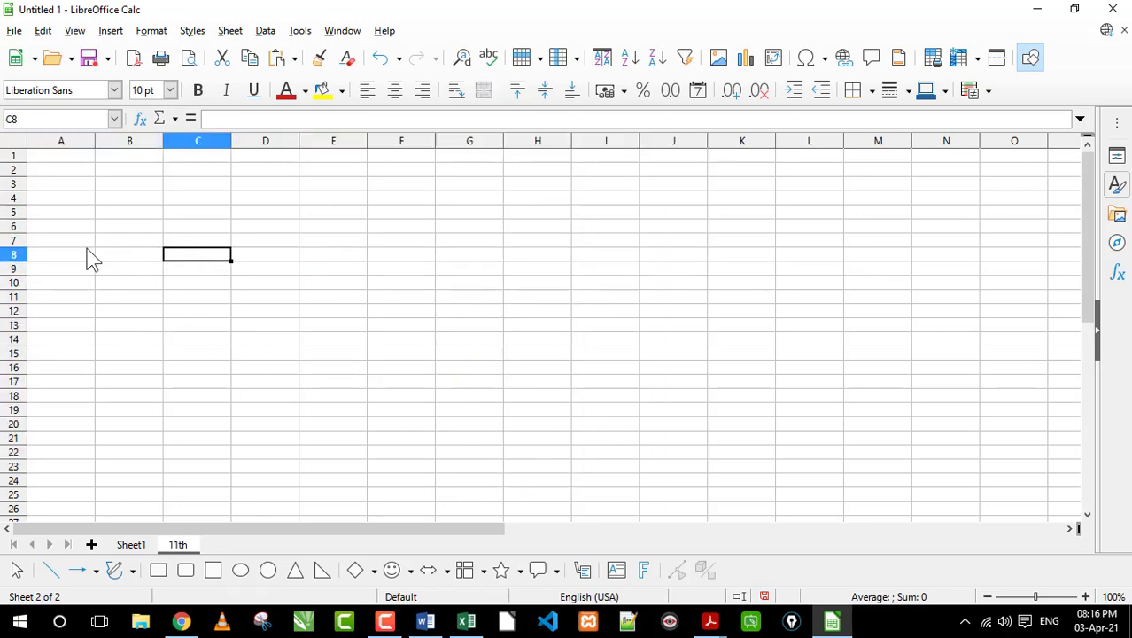
{"action": "left_click", "coordinate": [63, 261]}
{"action": "left_click", "coordinate": [119, 257]}
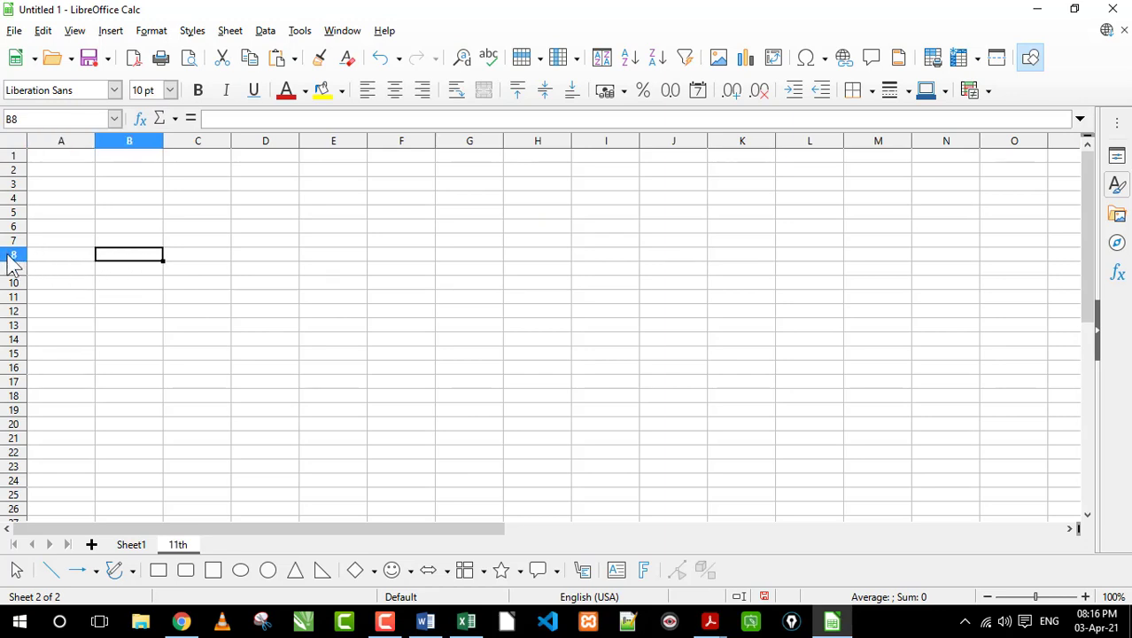
{"action": "left_click", "coordinate": [119, 308]}
{"action": "left_click", "coordinate": [120, 283]}
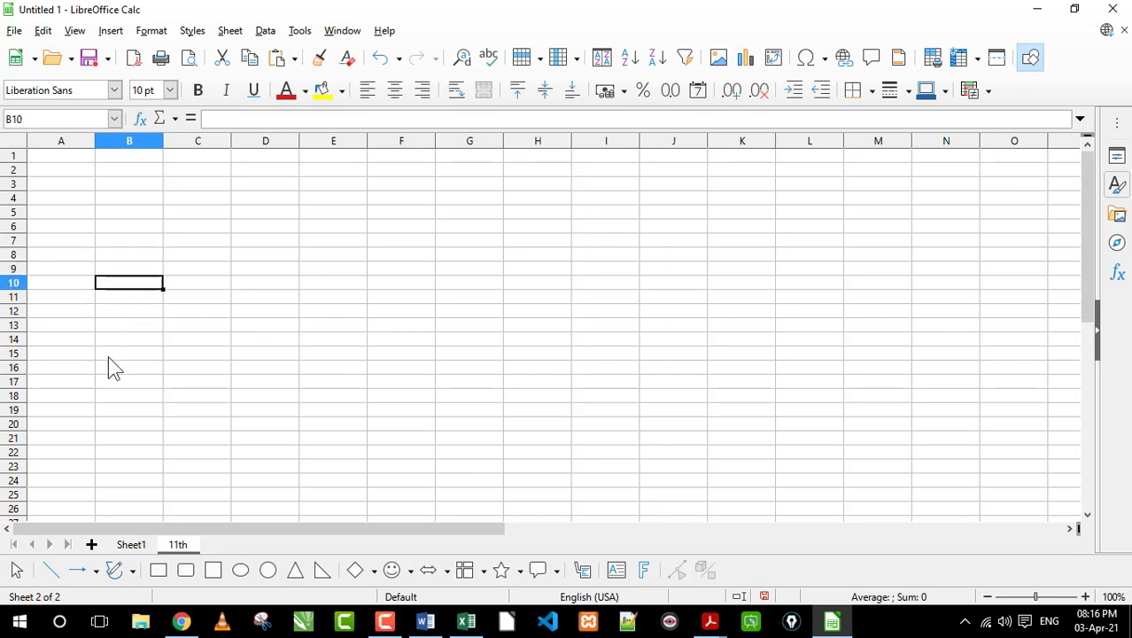
{"action": "left_click", "coordinate": [109, 367]}
{"action": "left_click", "coordinate": [125, 326]}
{"action": "left_click", "coordinate": [139, 257]}
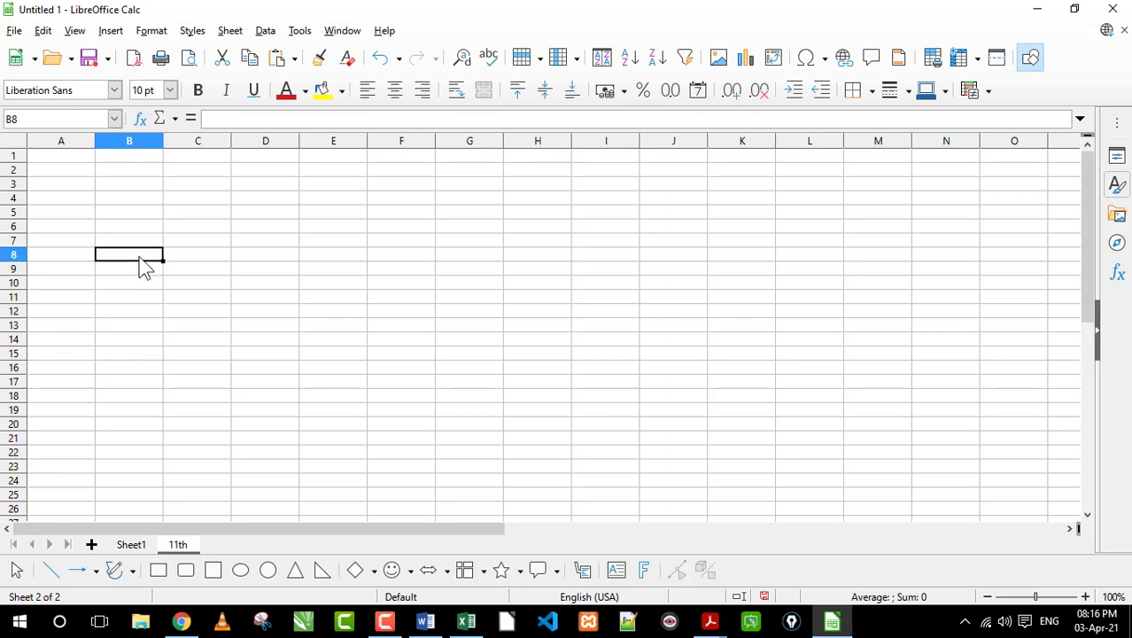
{"action": "left_click", "coordinate": [148, 201]}
{"action": "left_click", "coordinate": [159, 159]}
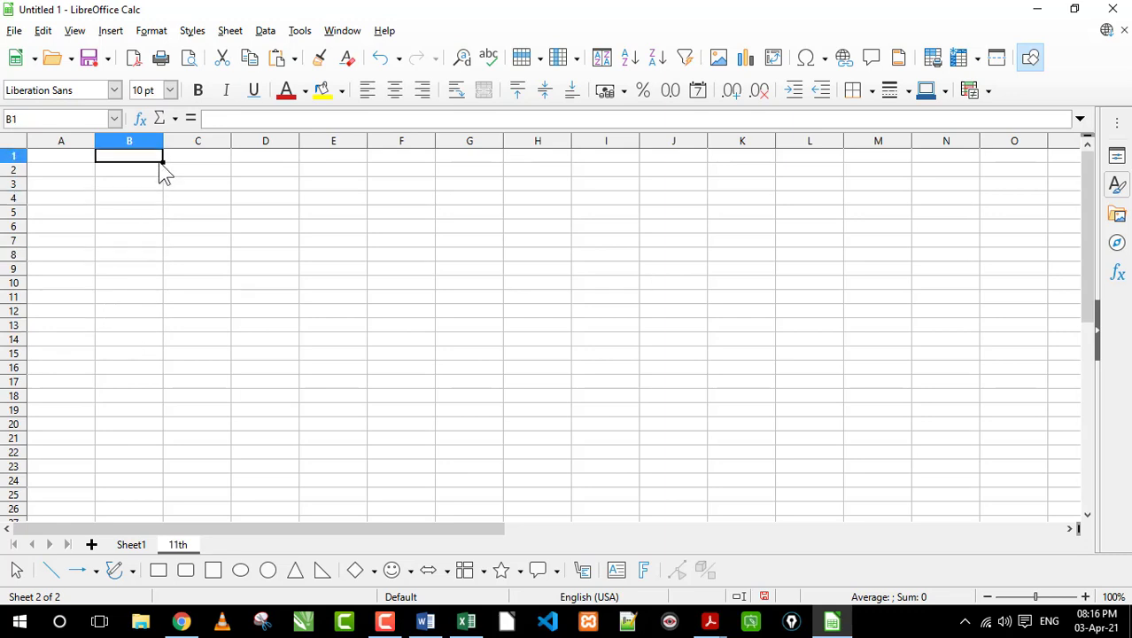
{"action": "left_click", "coordinate": [152, 325]}
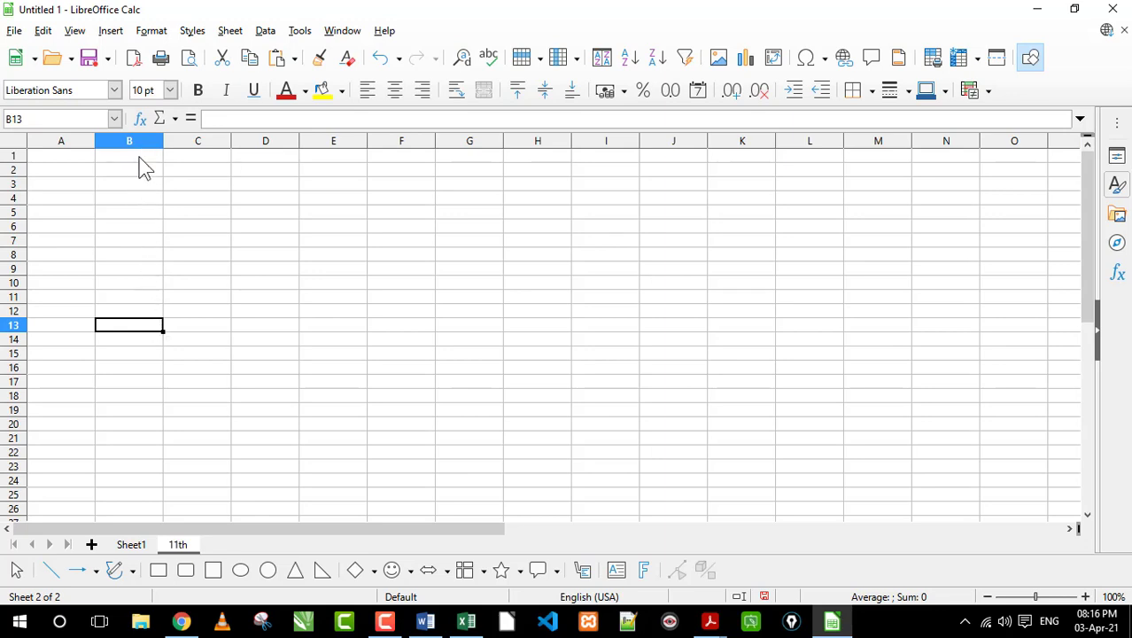
{"action": "left_click", "coordinate": [116, 281]}
{"action": "left_click", "coordinate": [139, 241]}
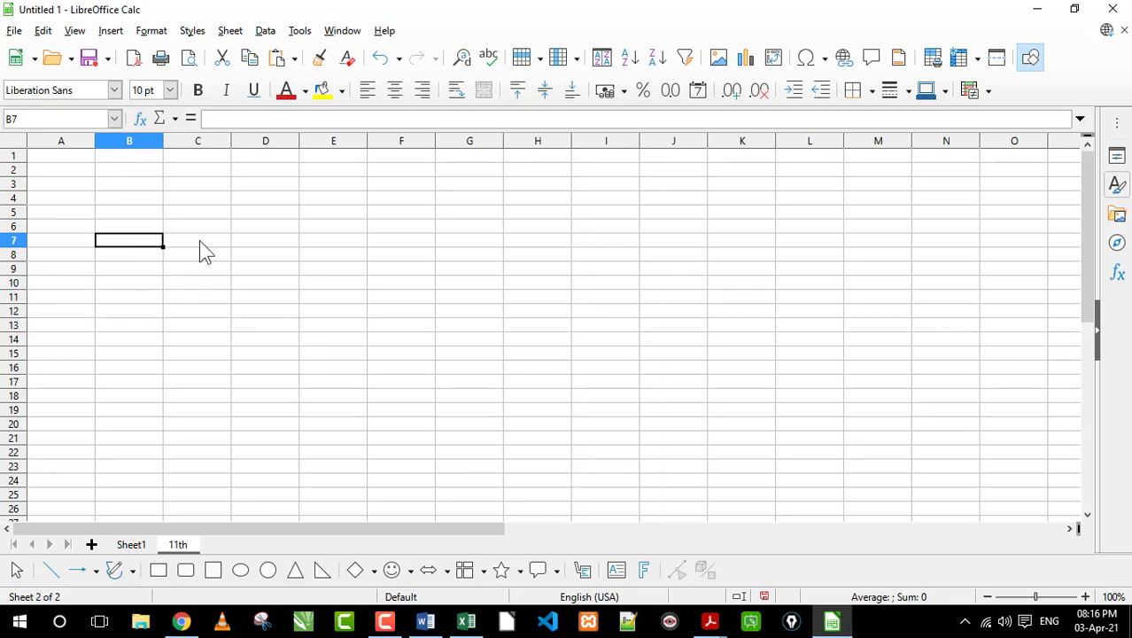
{"action": "left_click", "coordinate": [200, 240]}
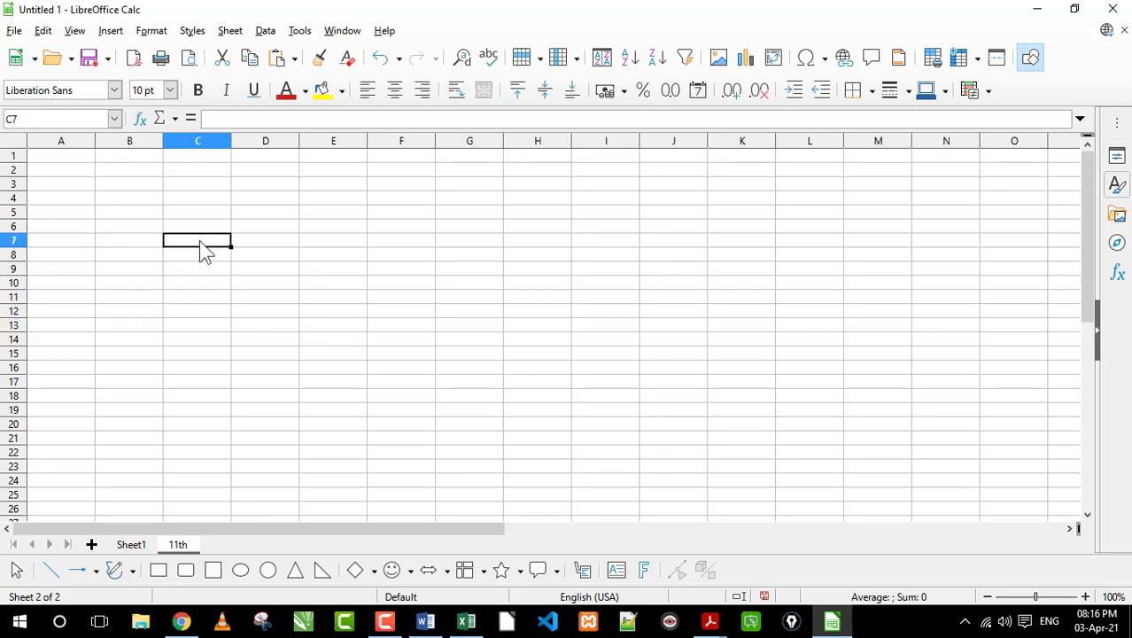
{"action": "left_click", "coordinate": [262, 244]}
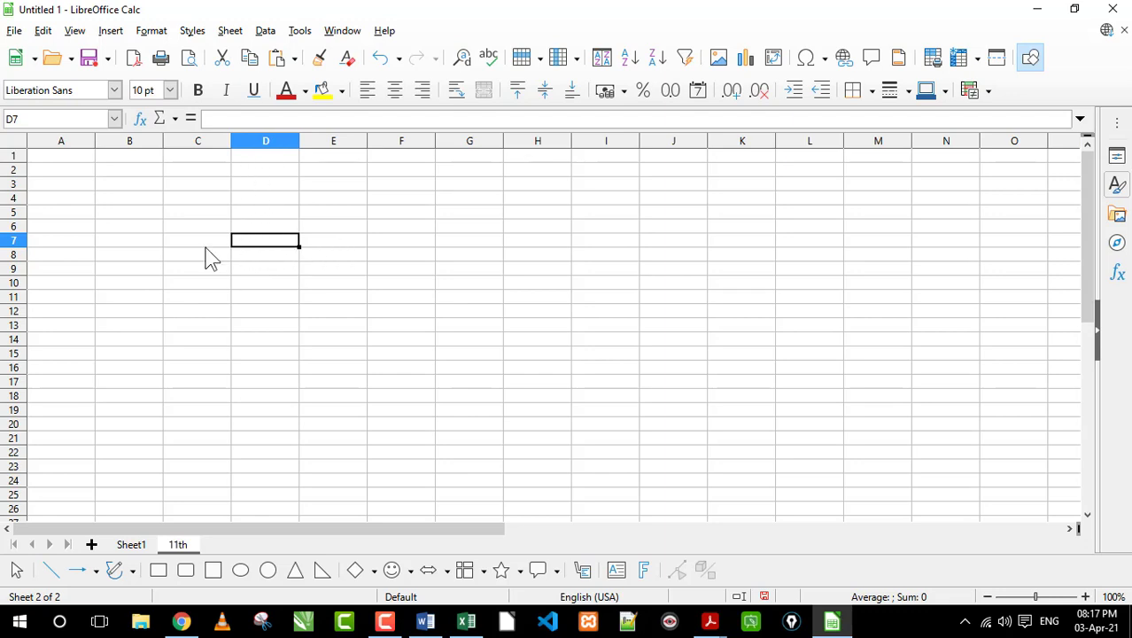
{"action": "left_click", "coordinate": [251, 281]}
{"action": "mouse_move", "coordinate": [709, 622]}
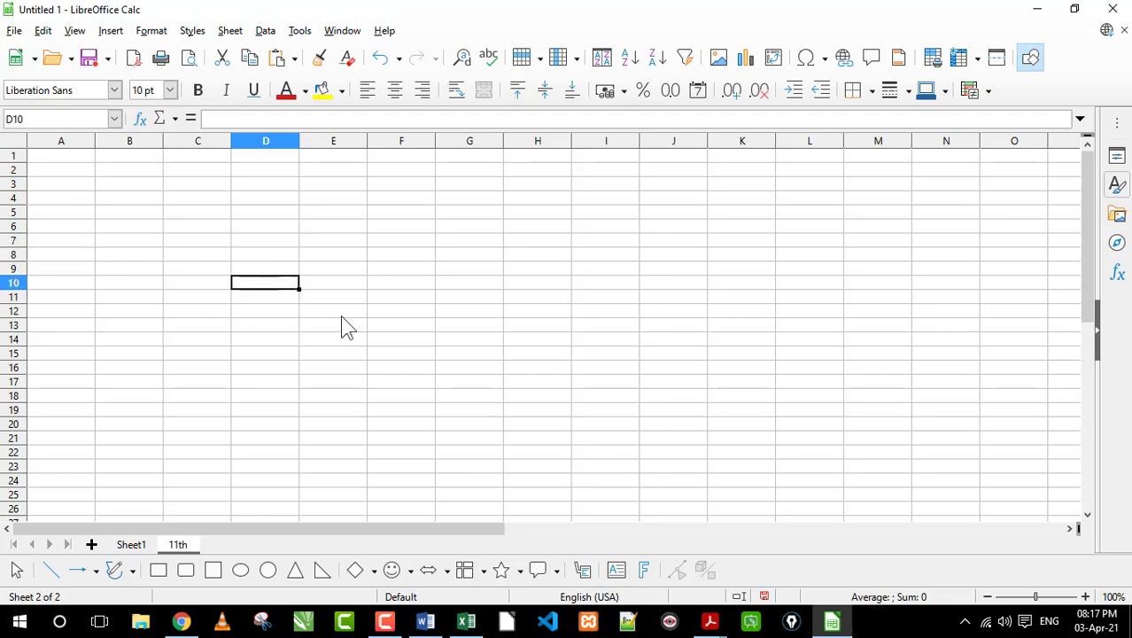
Step: Box the Excel 2013 sentence on the Hindi notes page, then switch to the Excel workbook
{"action": "left_click", "coordinate": [800, 545]}
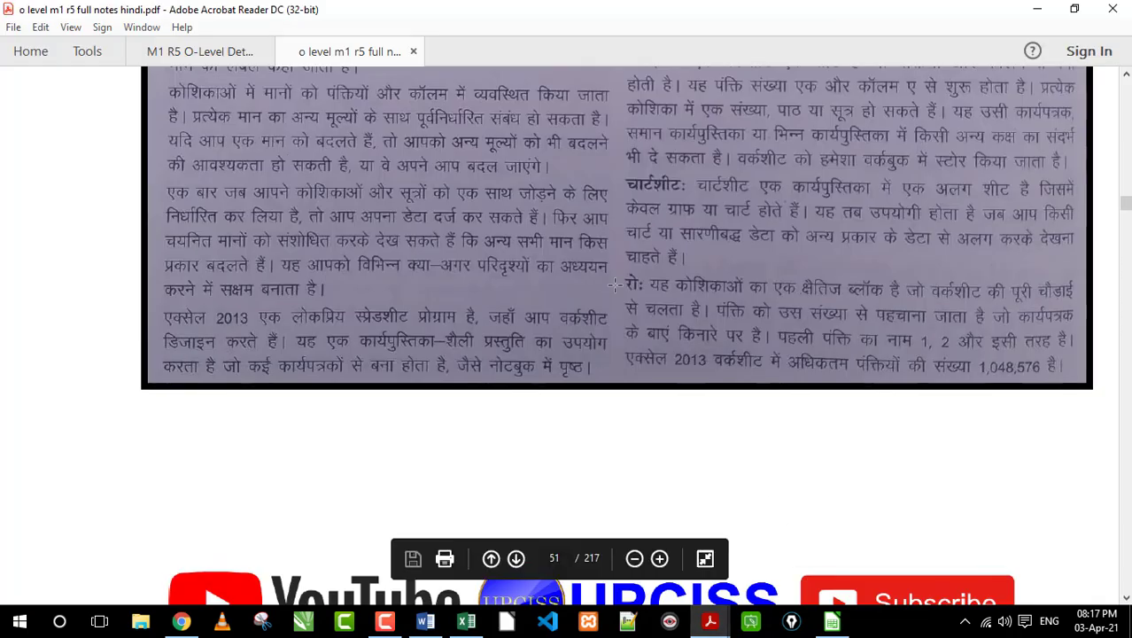
{"action": "left_click_drag", "start_coordinate": [616, 268], "coordinate": [1089, 377]}
{"action": "mouse_move", "coordinate": [662, 347]}
{"action": "left_mouse_down"}
{"action": "mouse_move", "coordinate": [733, 374]}
{"action": "mouse_move", "coordinate": [1076, 379]}
{"action": "left_mouse_up"}
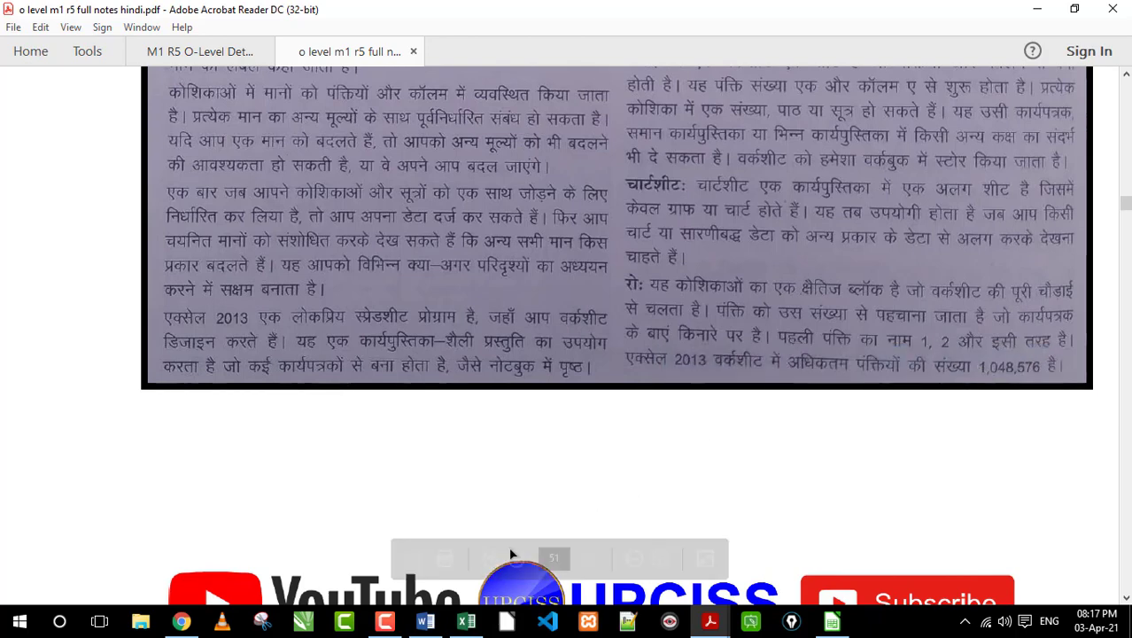
{"action": "left_click", "coordinate": [466, 621]}
Step: Practise selecting C4:J15, A4:F4 and B7:E7, then insert Sheet2 and return to Sheet1
{"action": "left_click_drag", "start_coordinate": [151, 222], "coordinate": [385, 299]}
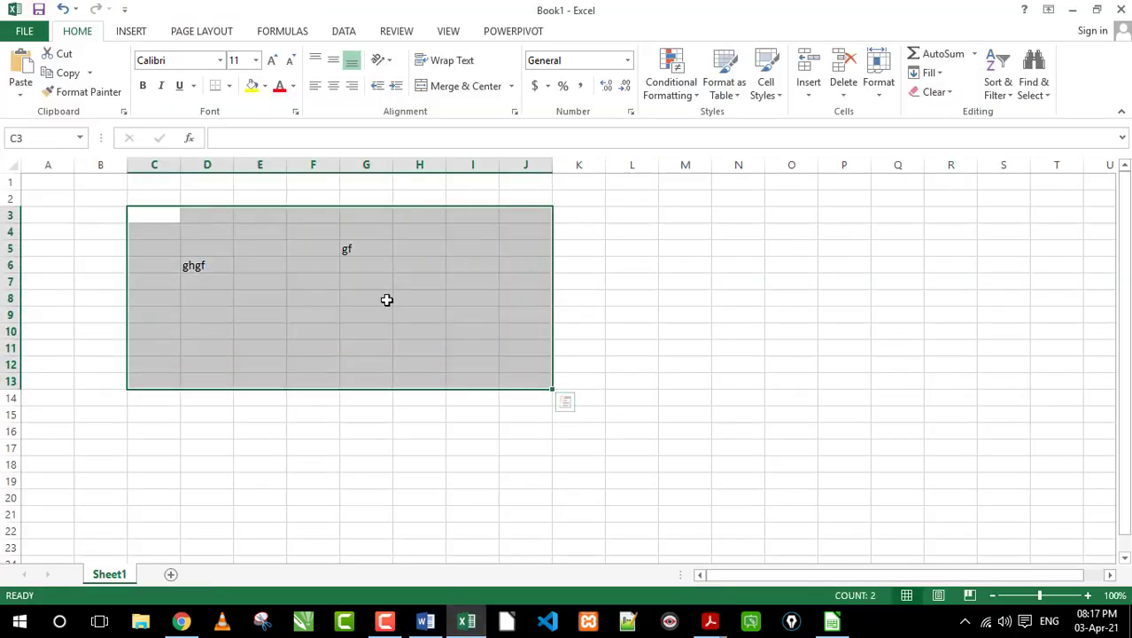
{"action": "left_click", "coordinate": [385, 299]}
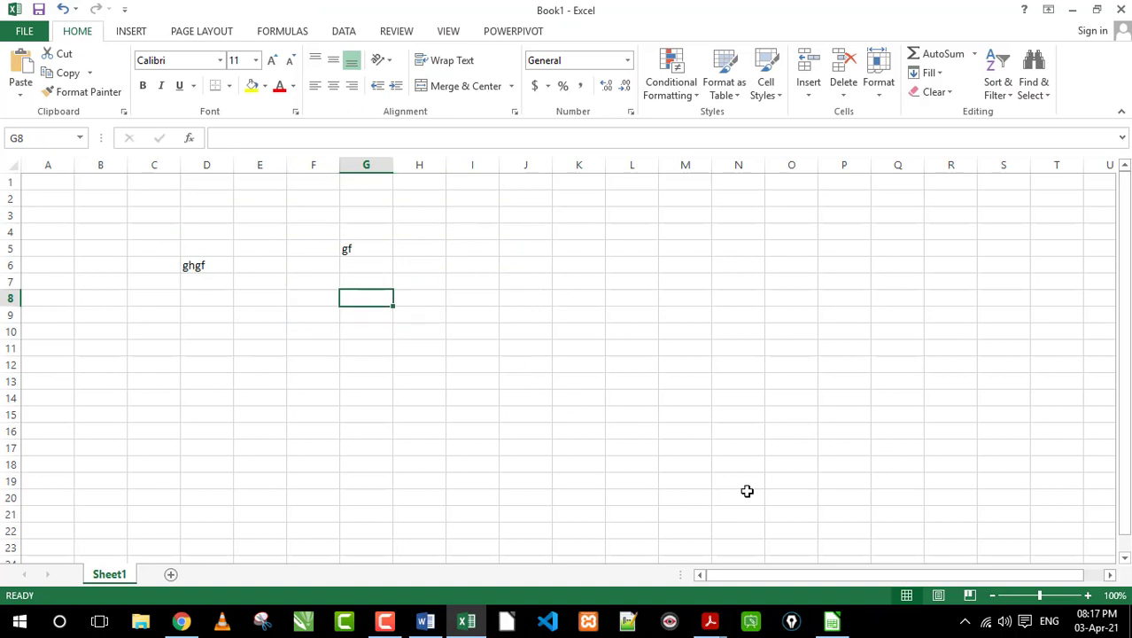
{"action": "left_click", "coordinate": [39, 232]}
{"action": "left_click_drag", "start_coordinate": [39, 231], "coordinate": [333, 231]}
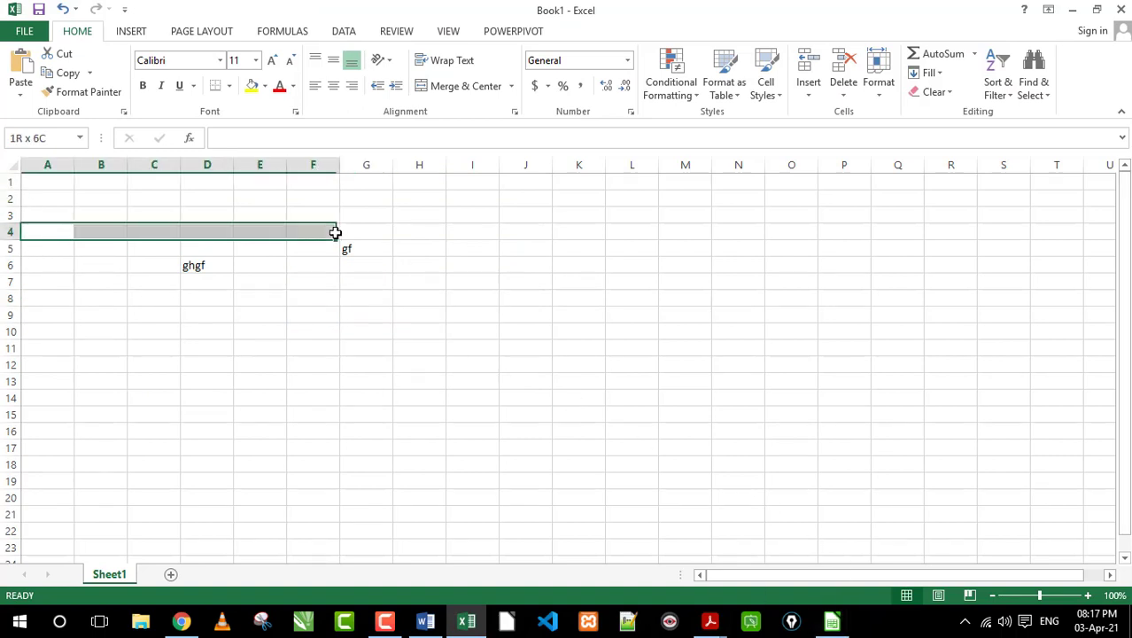
{"action": "left_click_drag", "start_coordinate": [80, 280], "coordinate": [266, 282]}
{"action": "left_click", "coordinate": [62, 328]}
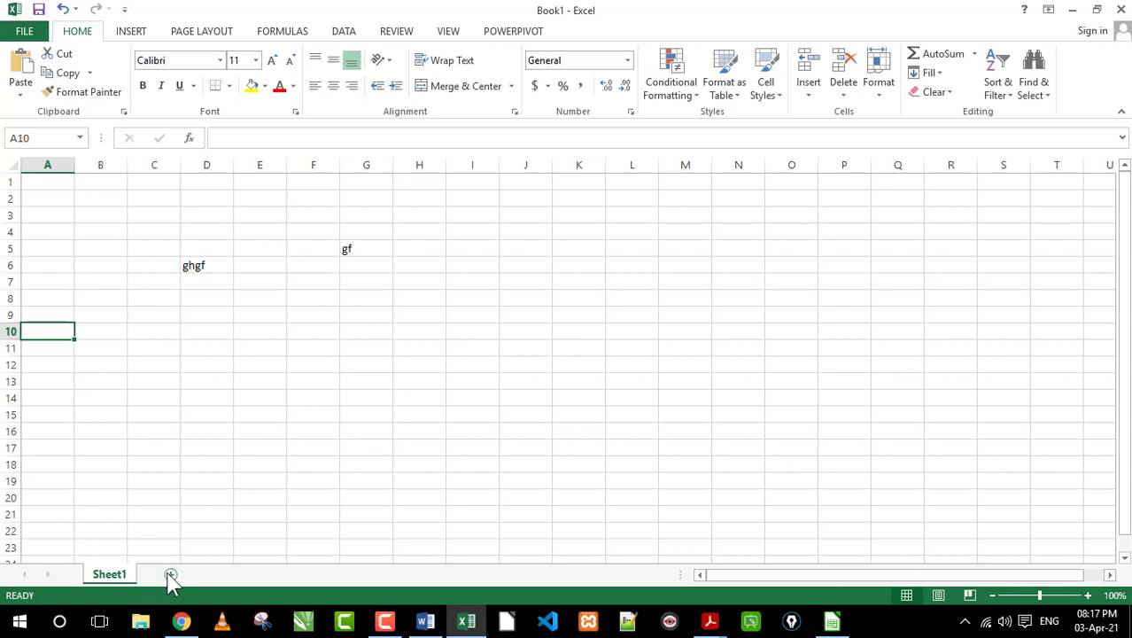
{"action": "left_click", "coordinate": [171, 574]}
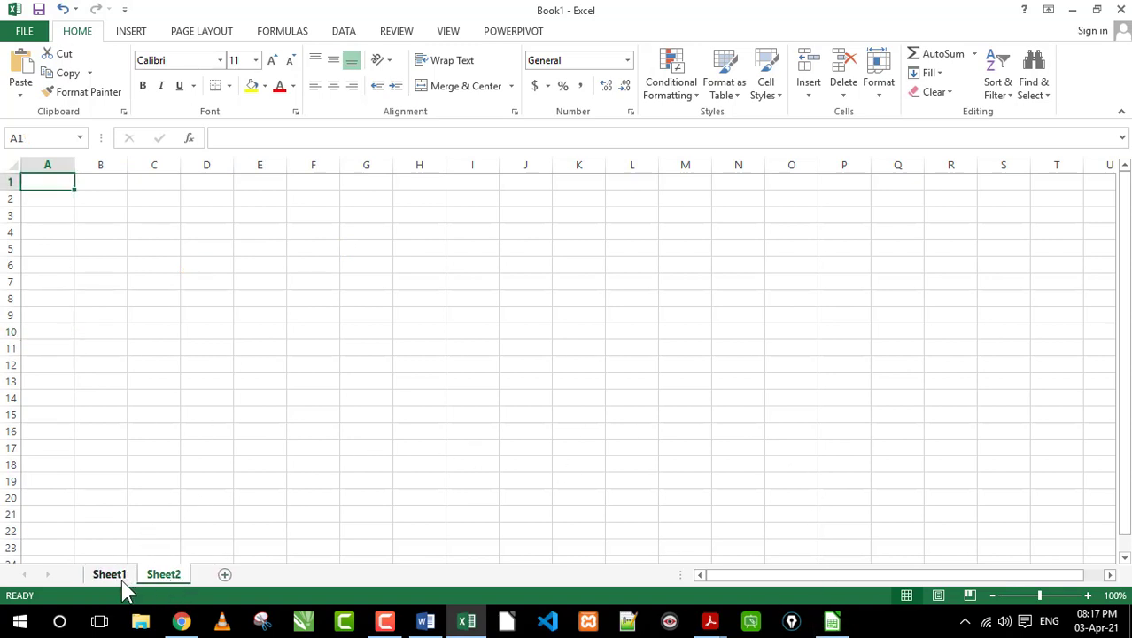
{"action": "left_click", "coordinate": [121, 577]}
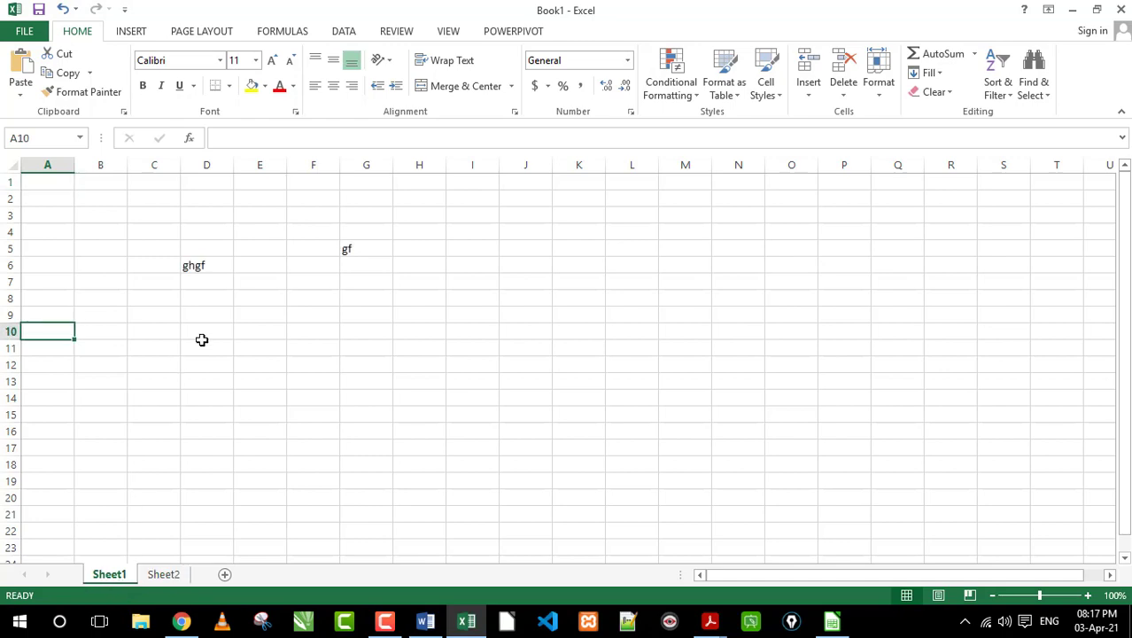
Step: Find the 1,048,576 row count in the PDF notes, then make D9 active in Excel
{"action": "mouse_move", "coordinate": [709, 621]}
{"action": "left_click", "coordinate": [781, 553]}
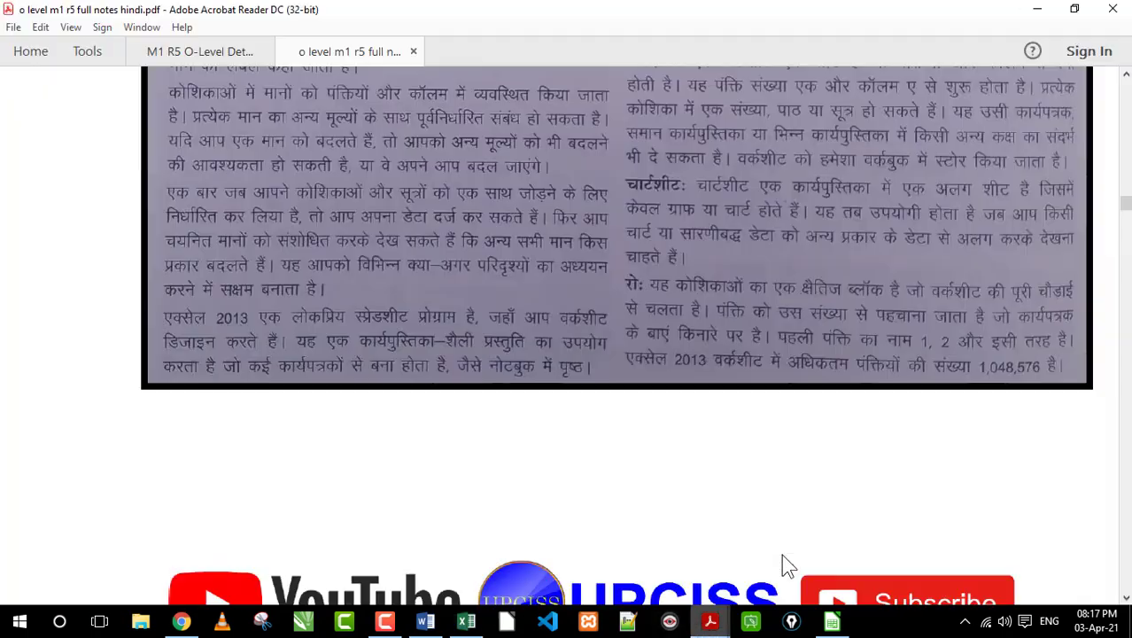
{"action": "left_click_drag", "start_coordinate": [974, 356], "coordinate": [1047, 379]}
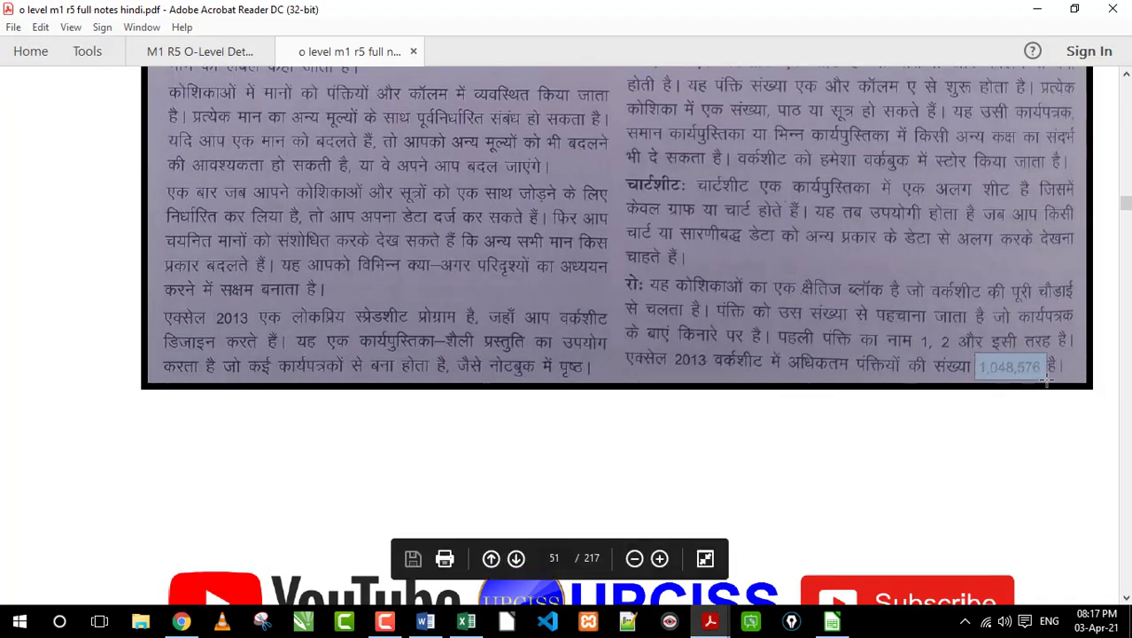
{"action": "left_click", "coordinate": [1028, 374]}
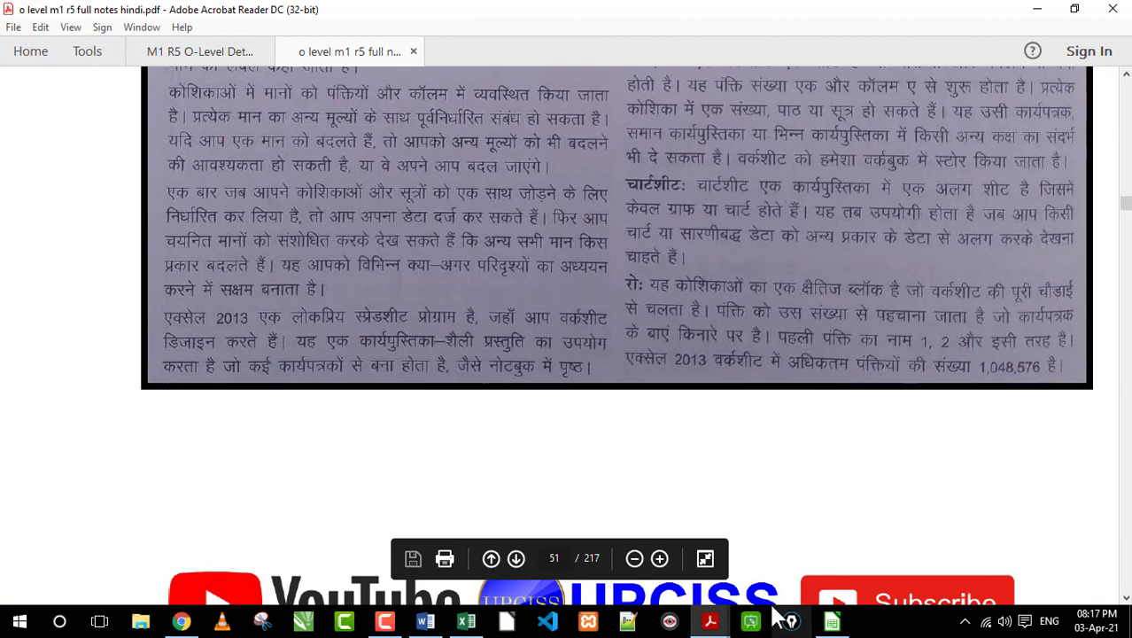
{"action": "left_click", "coordinate": [464, 622]}
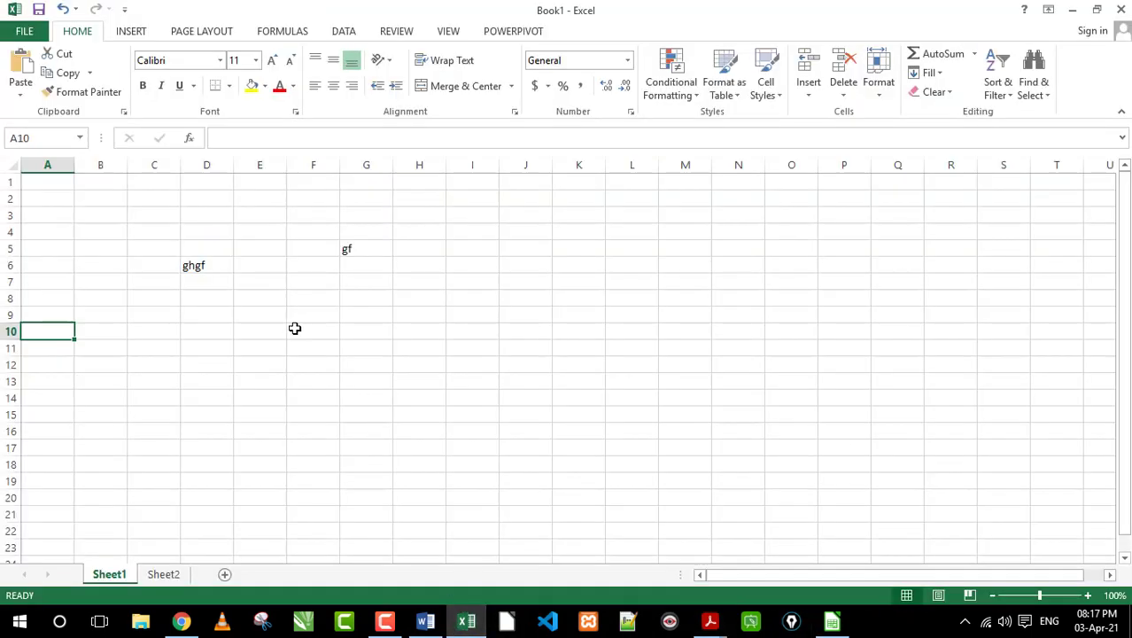
{"action": "left_click", "coordinate": [227, 317]}
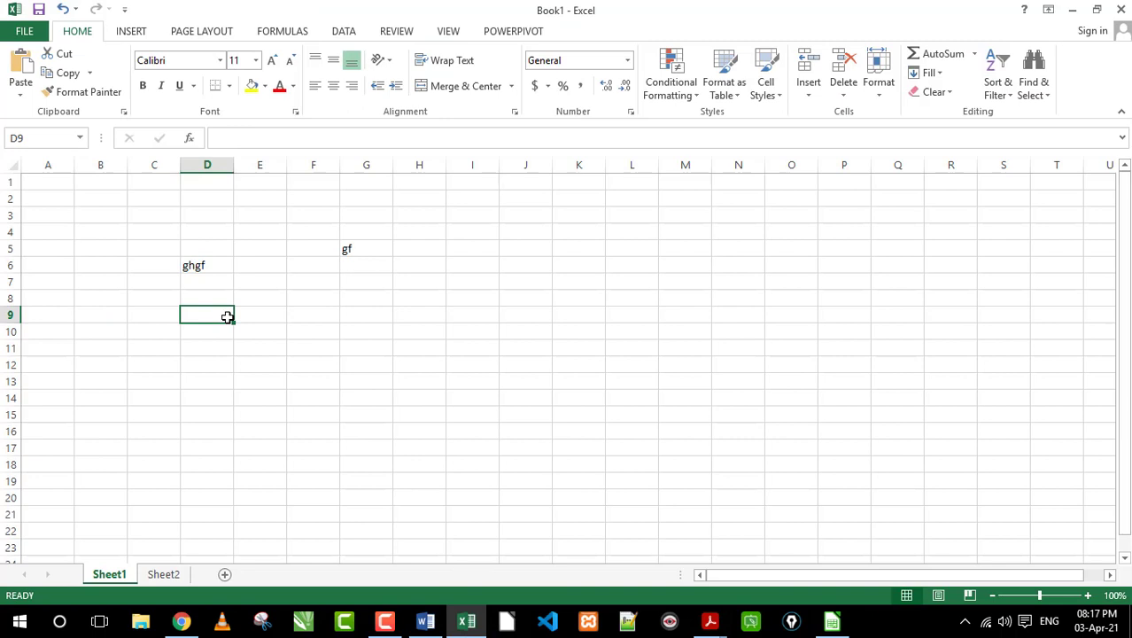
Step: In Calc, select cells C6 and B5, then all of column A, then cell A2
{"action": "left_click", "coordinate": [832, 622]}
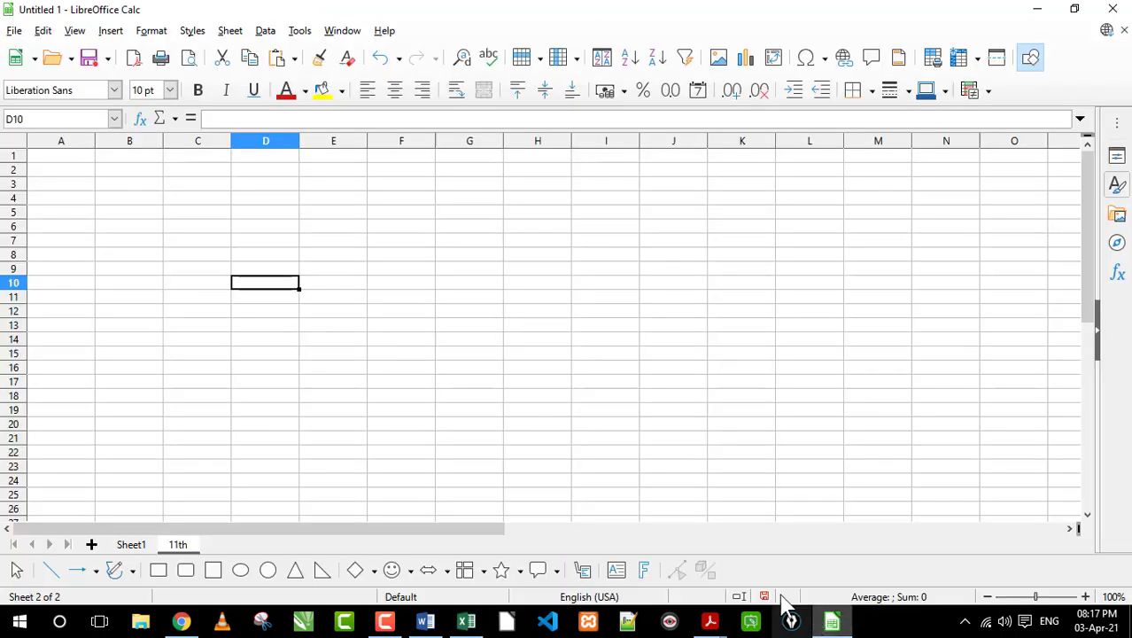
{"action": "left_click", "coordinate": [189, 231]}
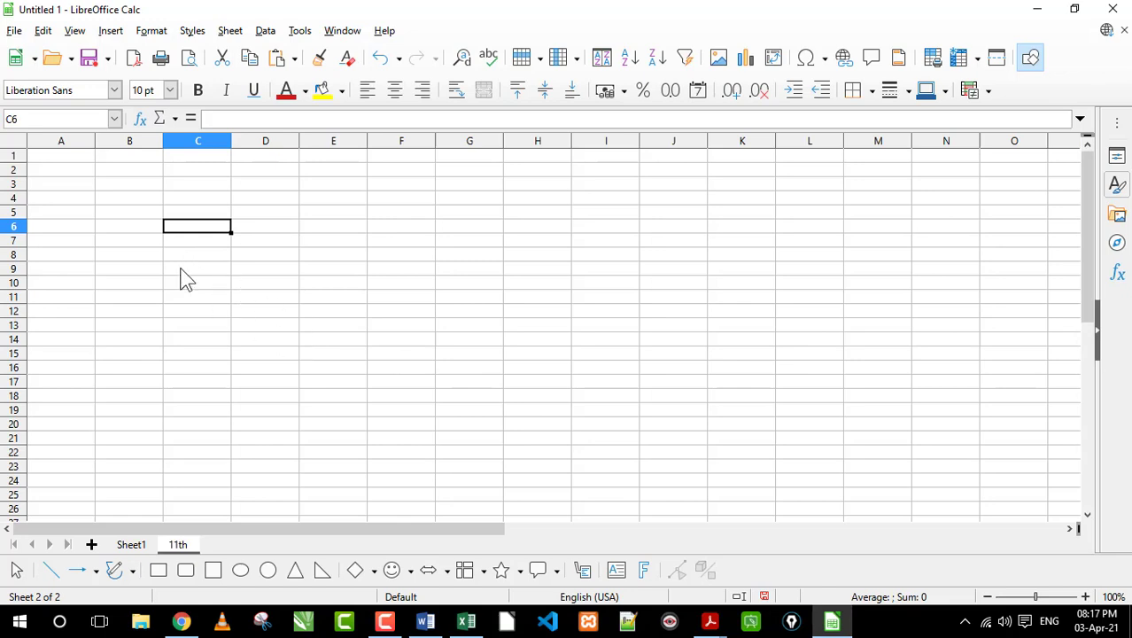
{"action": "left_click", "coordinate": [100, 212]}
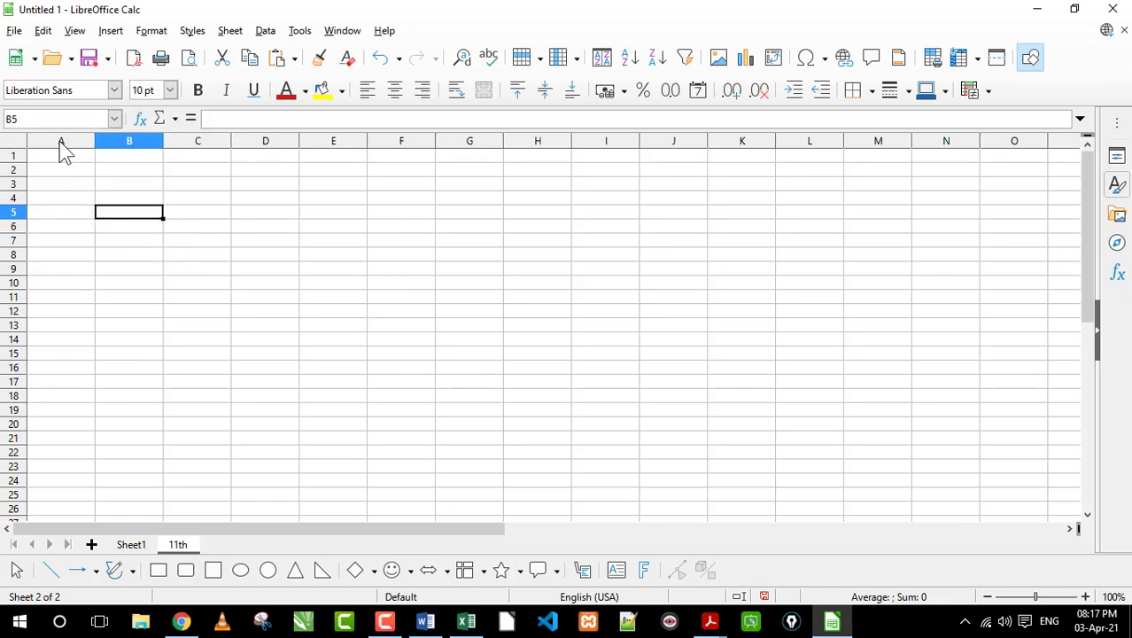
{"action": "left_click", "coordinate": [61, 142]}
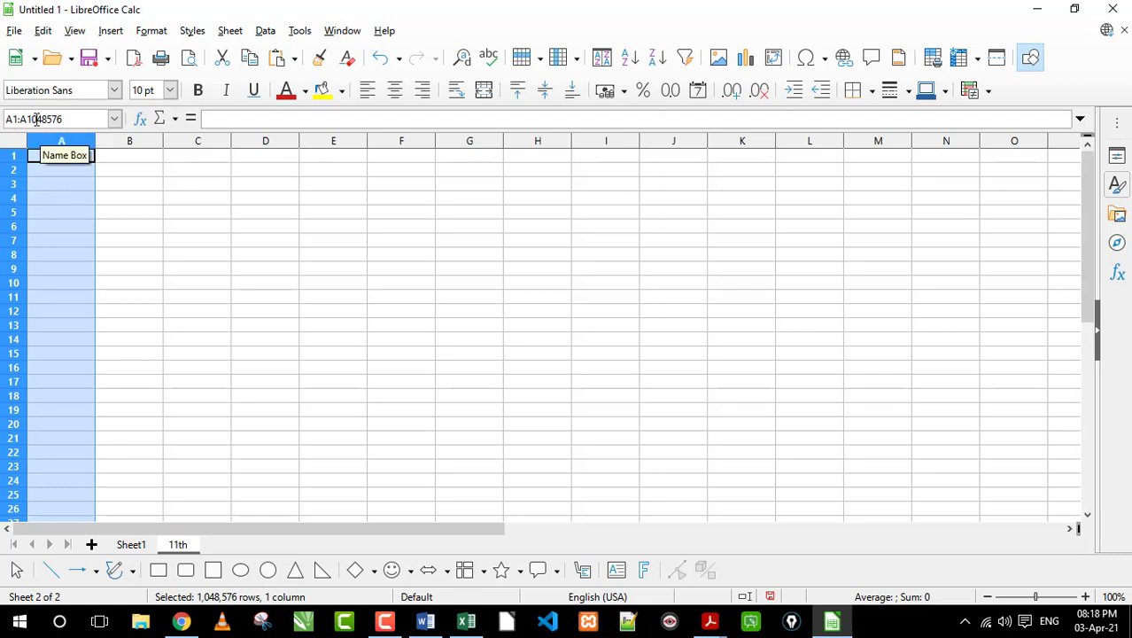
{"action": "left_click", "coordinate": [87, 175]}
Step: In the Excel workbook, select all of column A, then select cell A3
{"action": "left_click", "coordinate": [466, 621]}
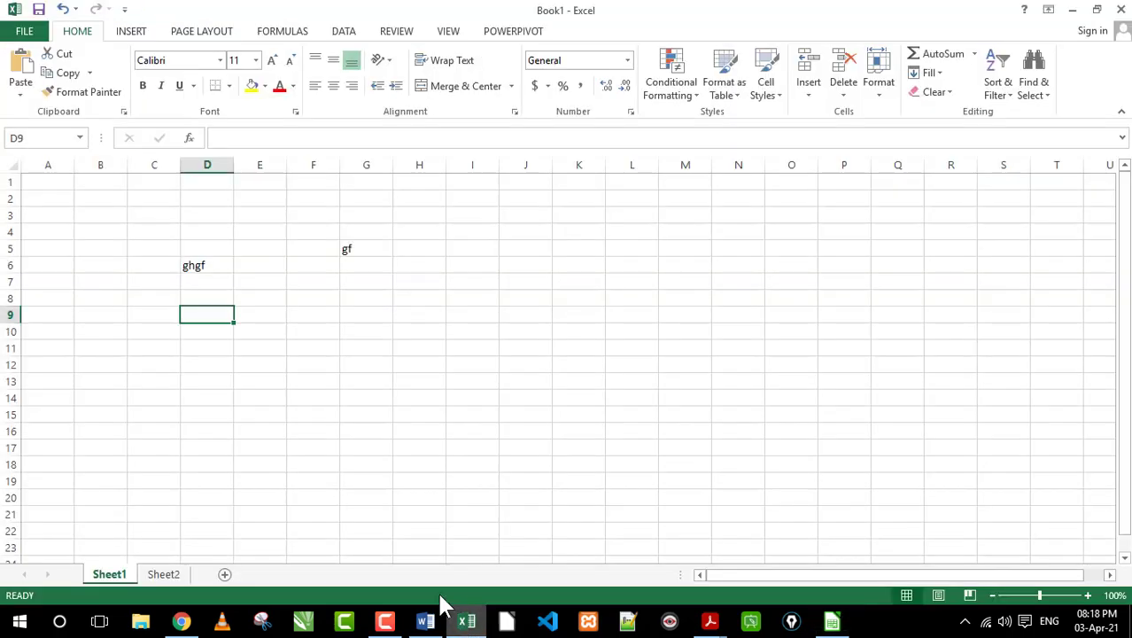
{"action": "left_click", "coordinate": [141, 299]}
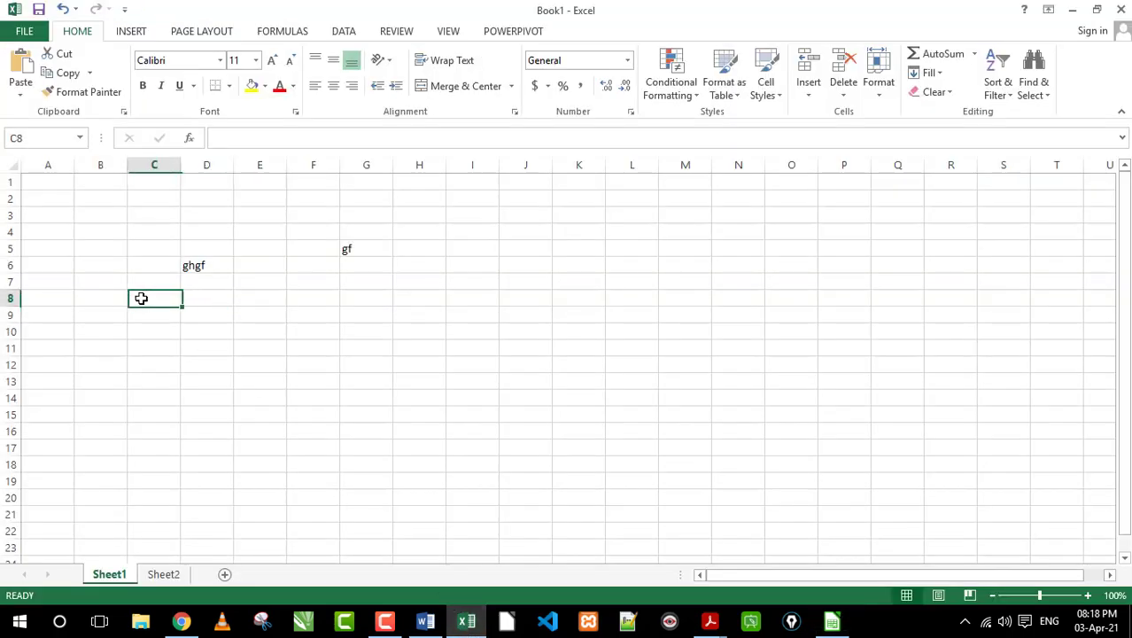
{"action": "left_click", "coordinate": [51, 166]}
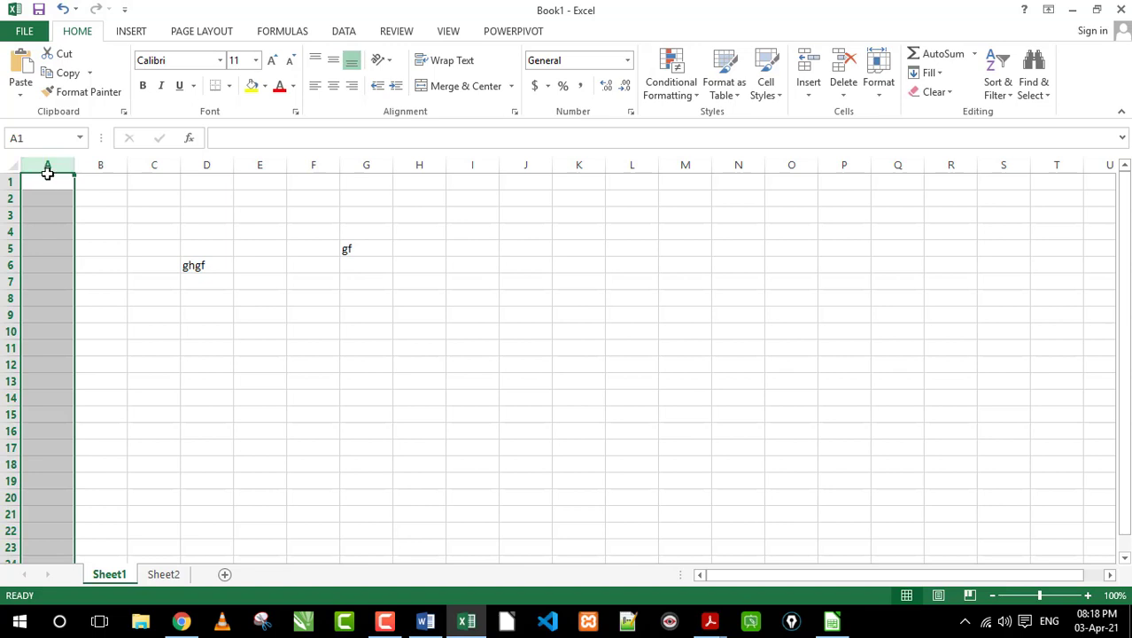
{"action": "left_click", "coordinate": [38, 183]}
{"action": "left_click", "coordinate": [49, 222]}
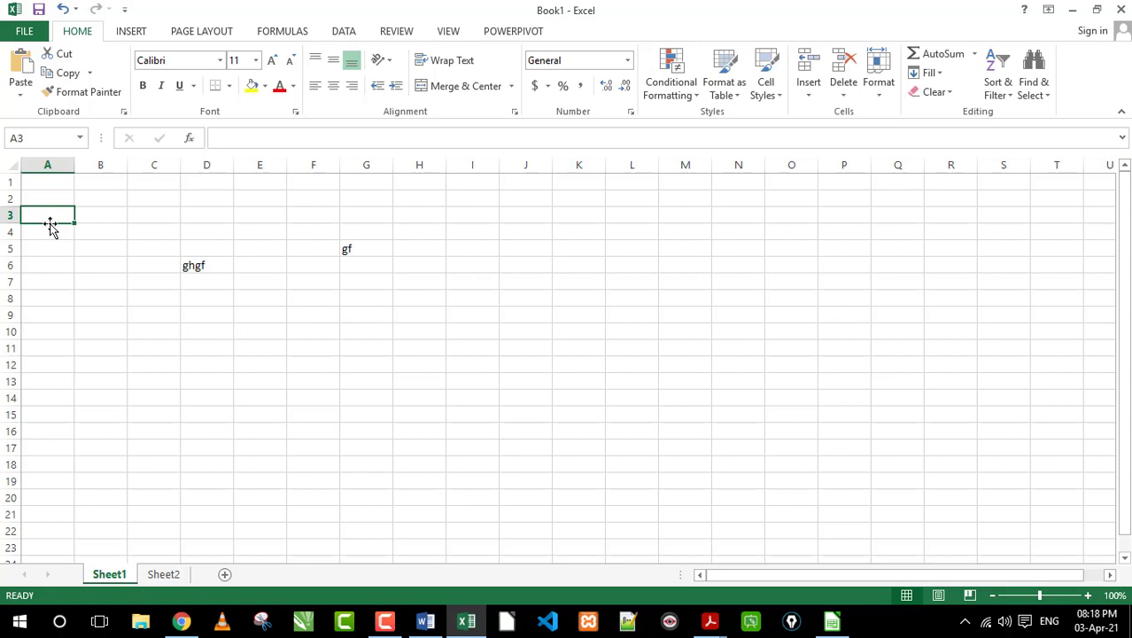
Step: Jump to row 1048576 of column A and back to the top twice, then return to Calc
{"action": "key", "text": "End"}
{"action": "key", "text": "Down"}
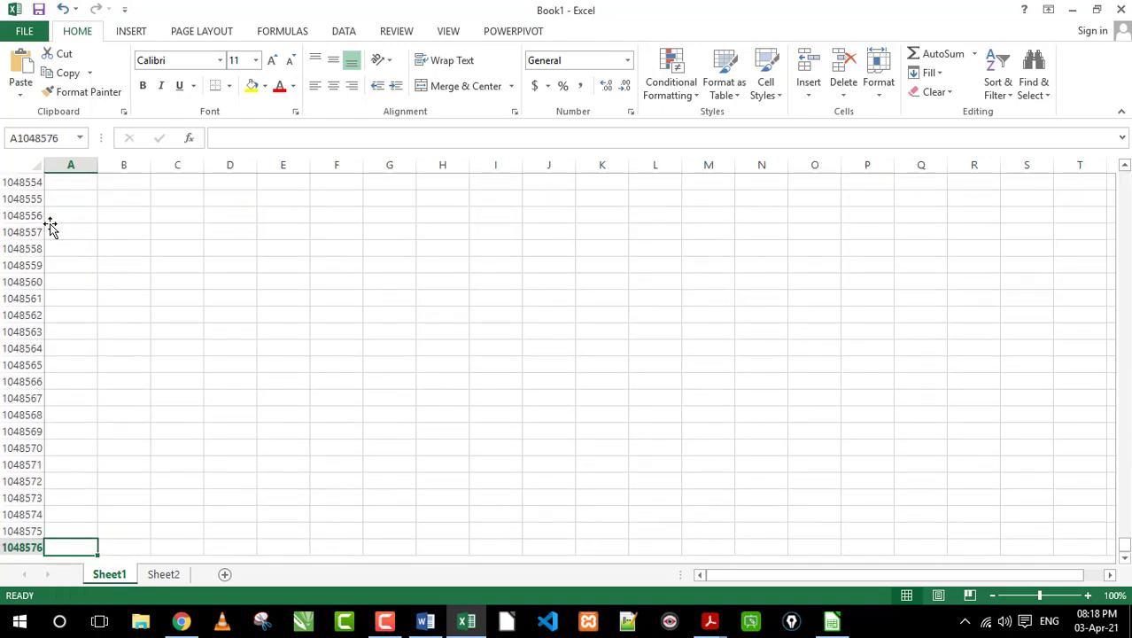
{"action": "key", "text": "End"}
{"action": "key", "text": "Up"}
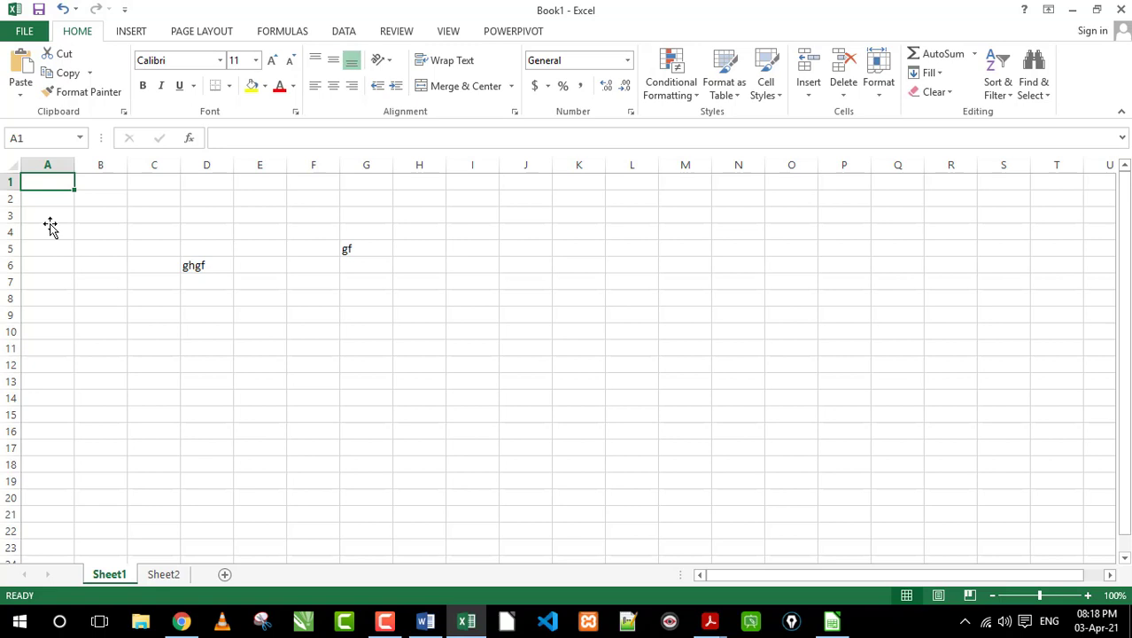
{"action": "key", "text": "End"}
{"action": "key", "text": "Down"}
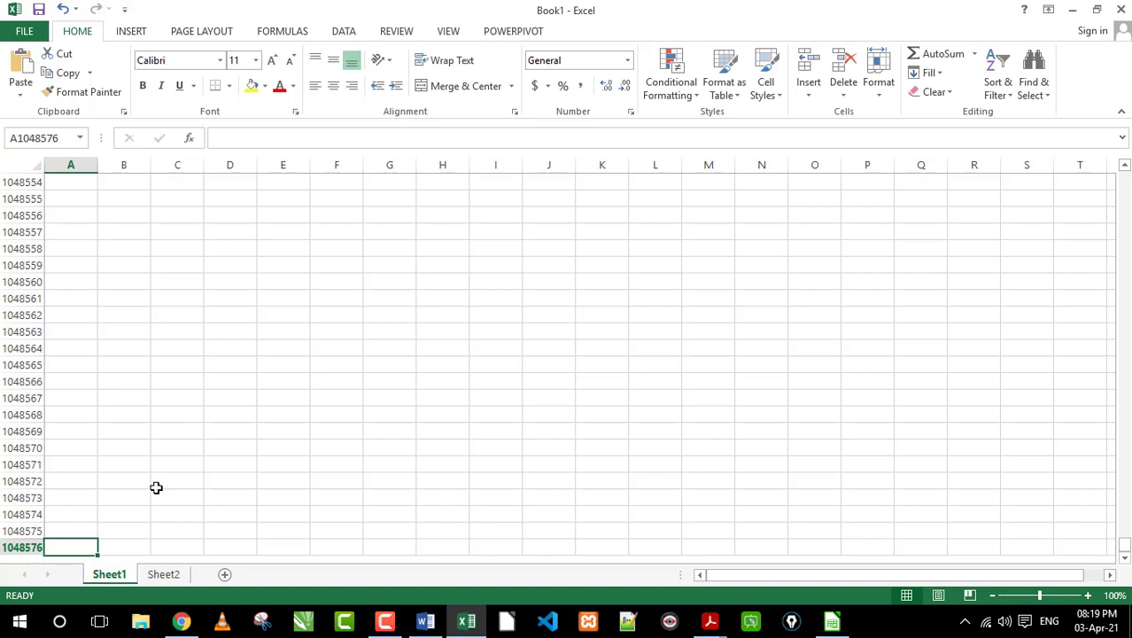
{"action": "key", "text": "End"}
{"action": "key", "text": "Up"}
{"action": "left_click", "coordinate": [251, 414]}
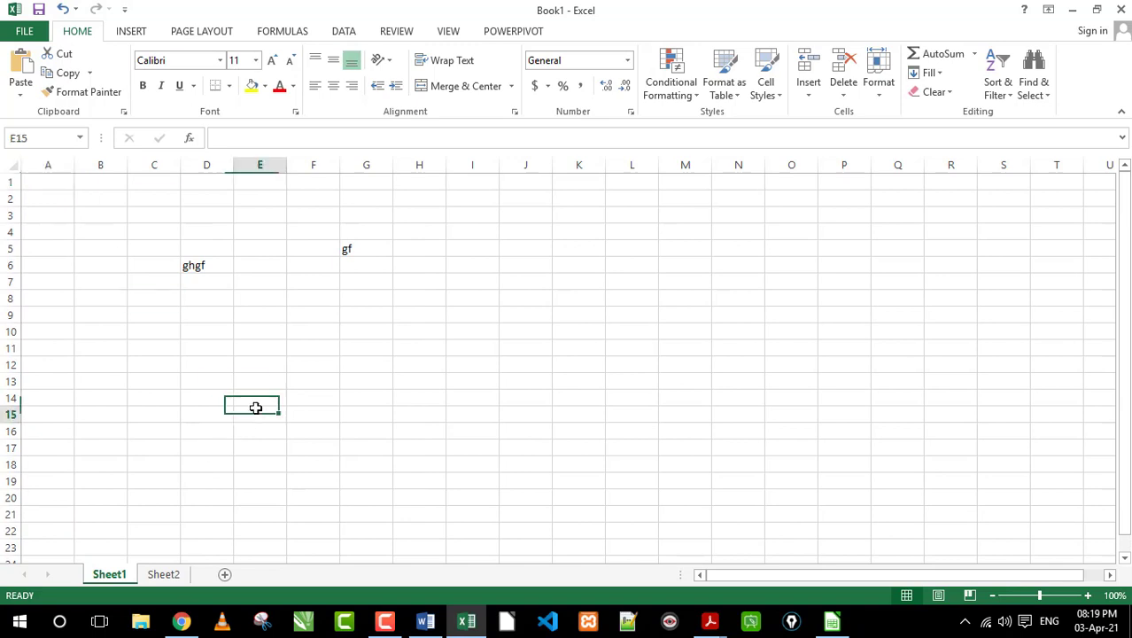
{"action": "left_click", "coordinate": [832, 621]}
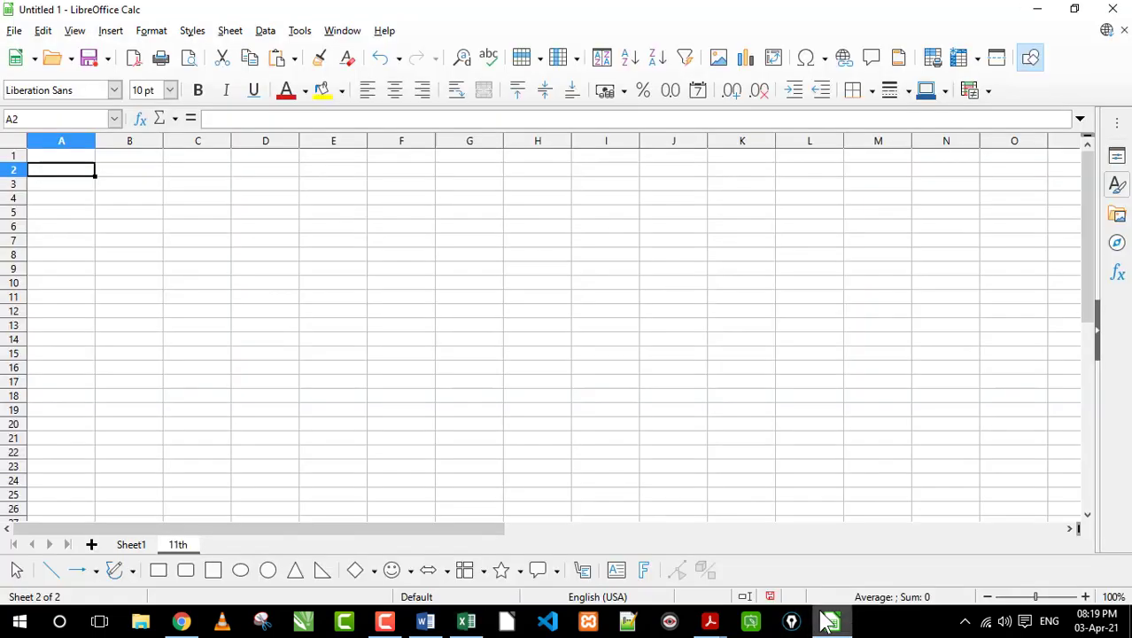
Step: Move from B5 into column A and down two cells, then call up the open PDF windows
{"action": "left_click", "coordinate": [152, 225]}
{"action": "key", "text": "Left"}
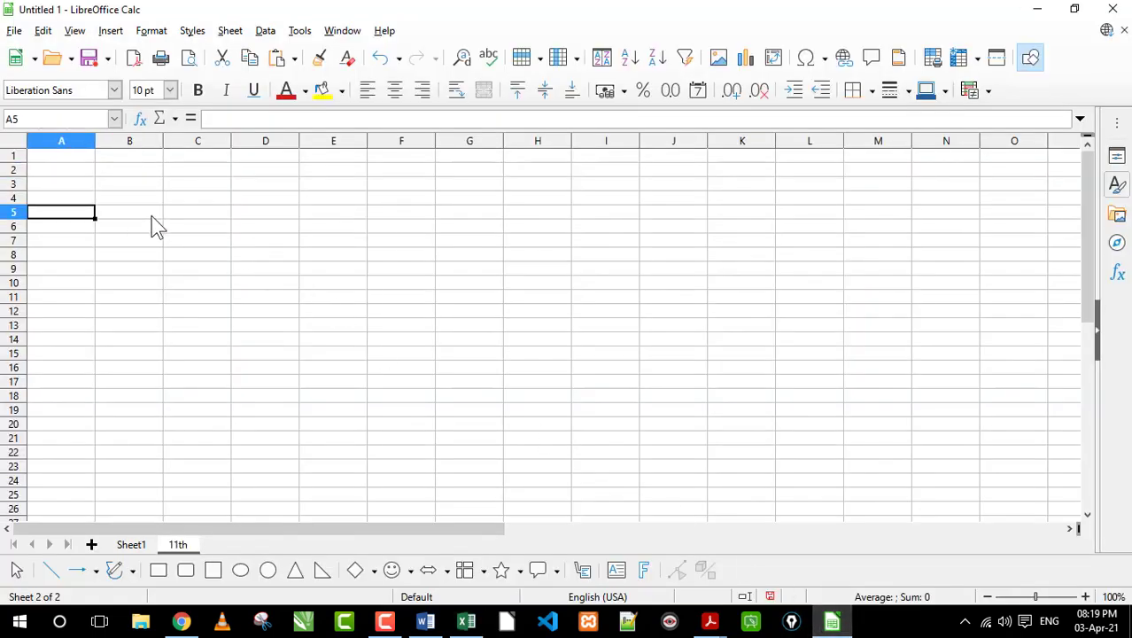
{"action": "key", "text": "Down"}
{"action": "key", "text": "Down"}
{"action": "key", "text": "Down"}
{"action": "key", "text": "Down"}
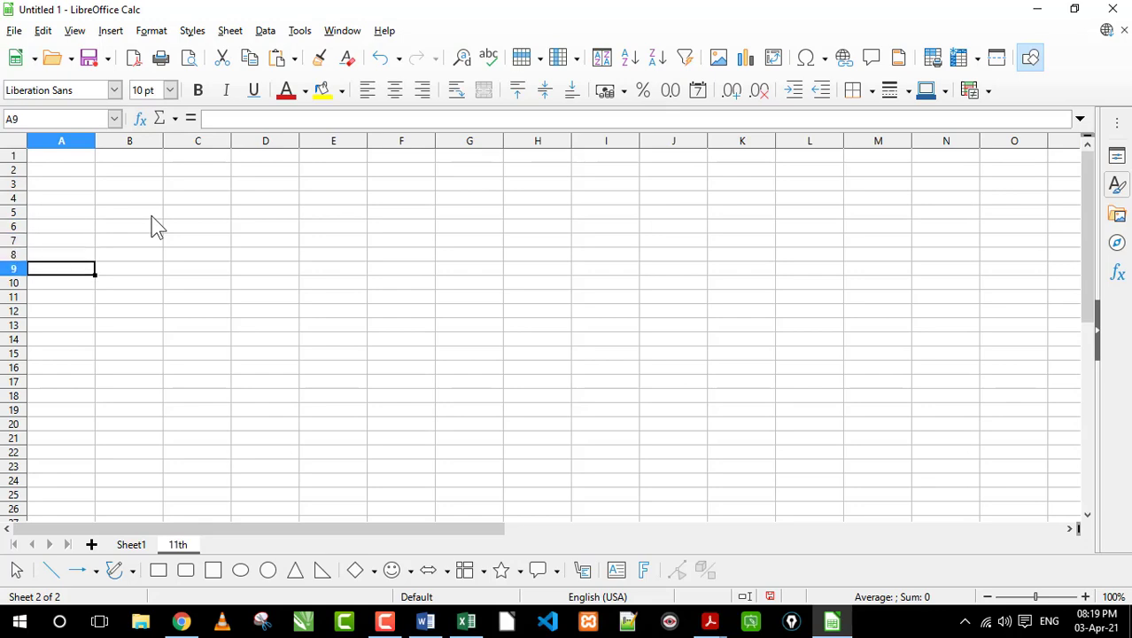
{"action": "key", "text": "Down"}
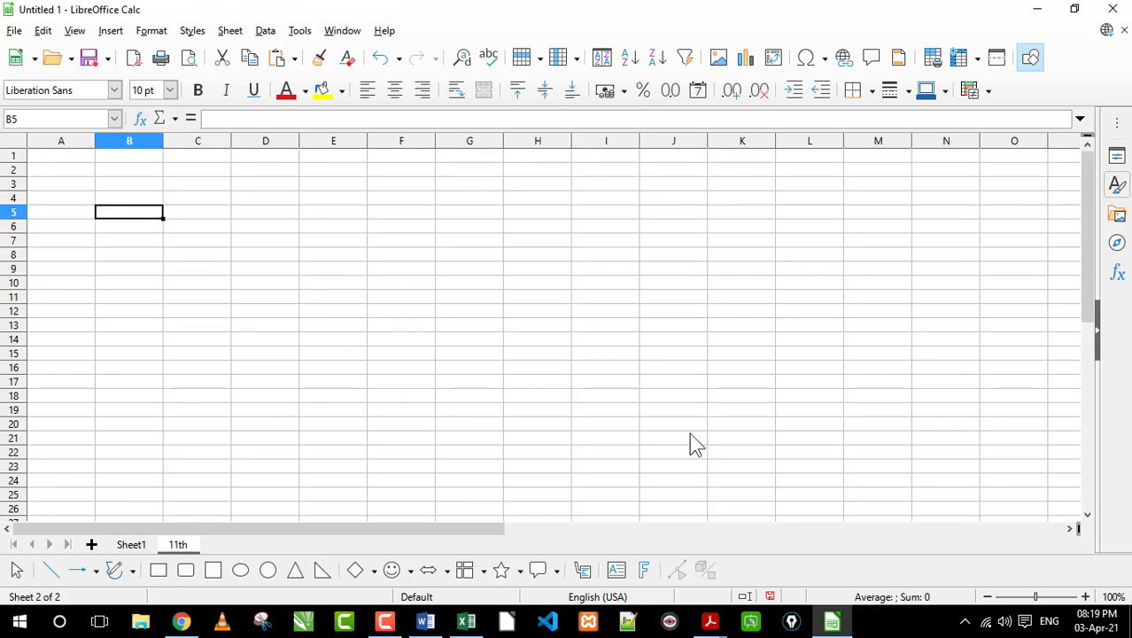
{"action": "left_click", "coordinate": [712, 620]}
Step: Bring the Hindi notes PDF forward, scroll to page 52 and highlight the columns paragraph
{"action": "left_click", "coordinate": [732, 567]}
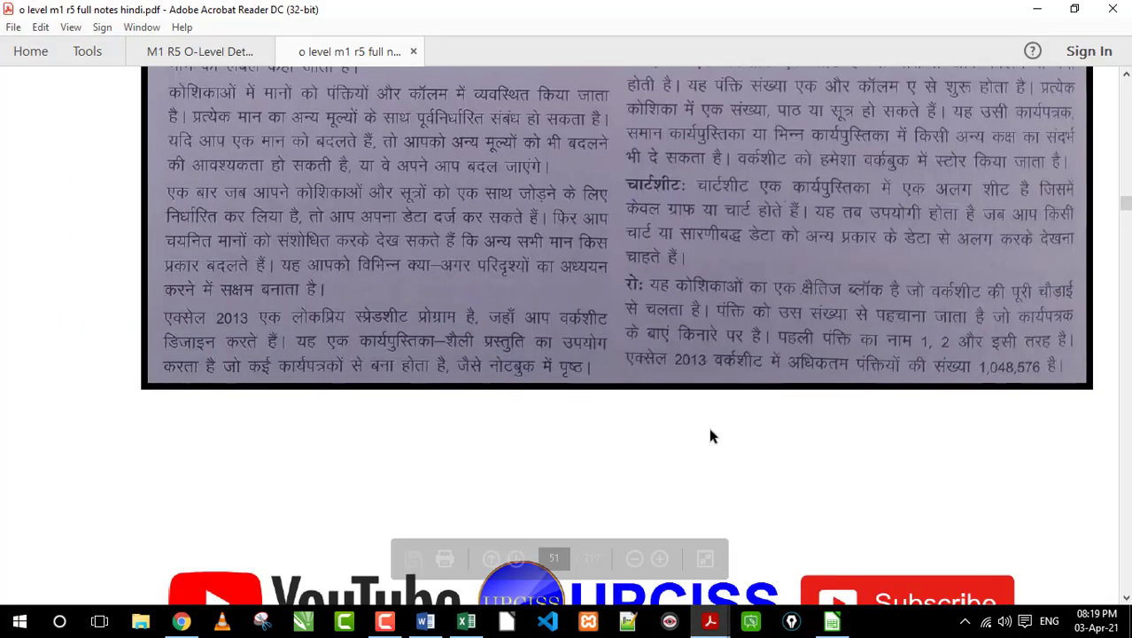
{"action": "scroll", "coordinate": [567, 355], "scroll_direction": "down", "scroll_amount": 3}
{"action": "scroll", "coordinate": [332, 279], "scroll_direction": "down", "scroll_amount": 2}
{"action": "scroll", "coordinate": [332, 279], "scroll_direction": "down", "scroll_amount": 3}
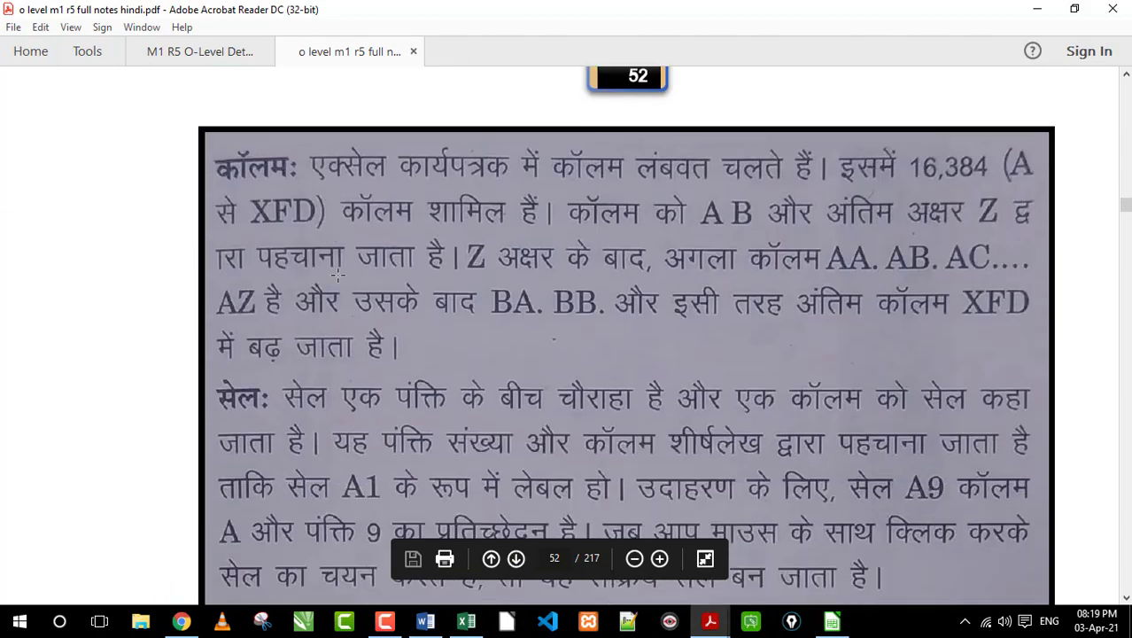
{"action": "left_click_drag", "start_coordinate": [215, 149], "coordinate": [1012, 257]}
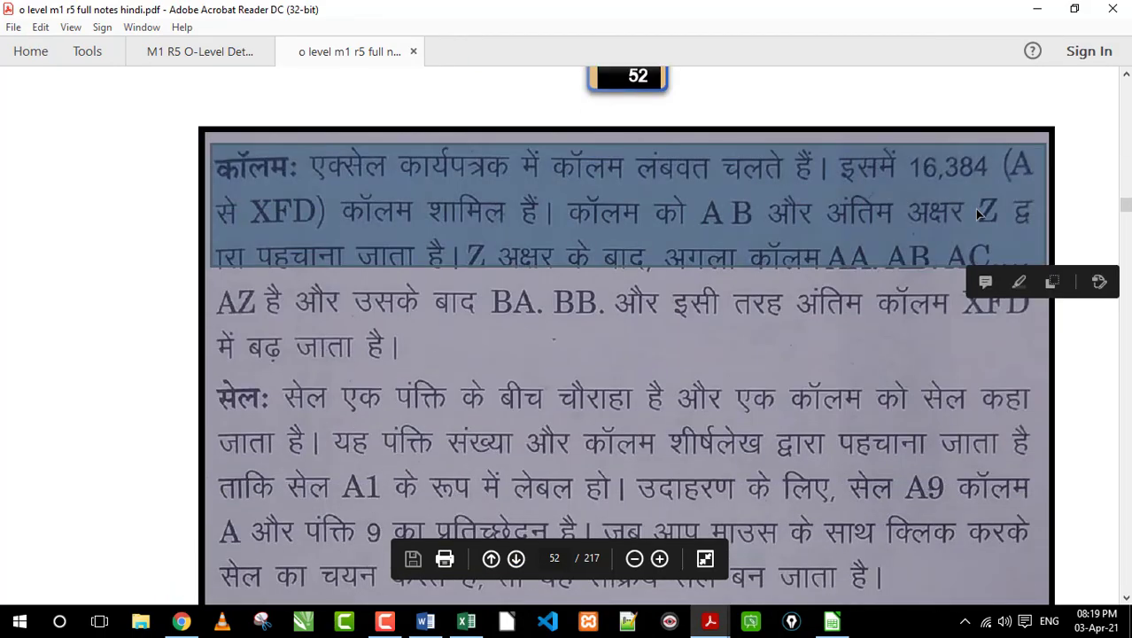
{"action": "left_click", "coordinate": [700, 175]}
{"action": "left_click_drag", "start_coordinate": [404, 190], "coordinate": [835, 330]}
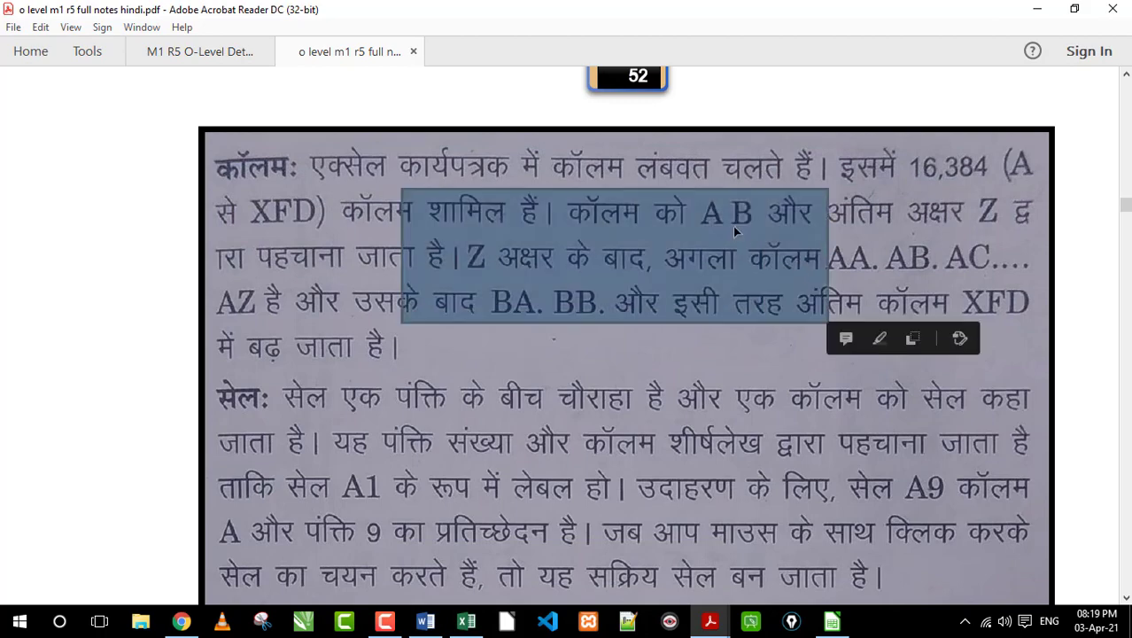
{"action": "left_click", "coordinate": [733, 226]}
Step: Highlight the number 16,384 on the page, then go back to the Calc workbook
{"action": "scroll", "coordinate": [610, 276], "scroll_direction": "up", "scroll_amount": 3}
{"action": "scroll", "coordinate": [610, 277], "scroll_direction": "down", "scroll_amount": 3}
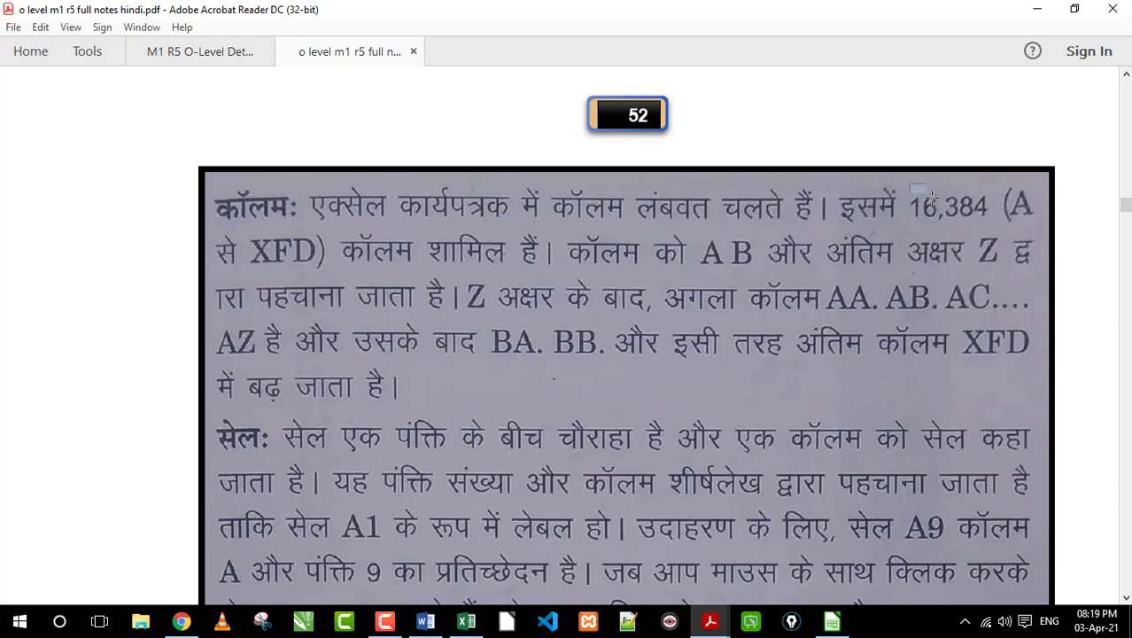
{"action": "left_click_drag", "start_coordinate": [909, 182], "coordinate": [994, 241]}
{"action": "left_click", "coordinate": [870, 371]}
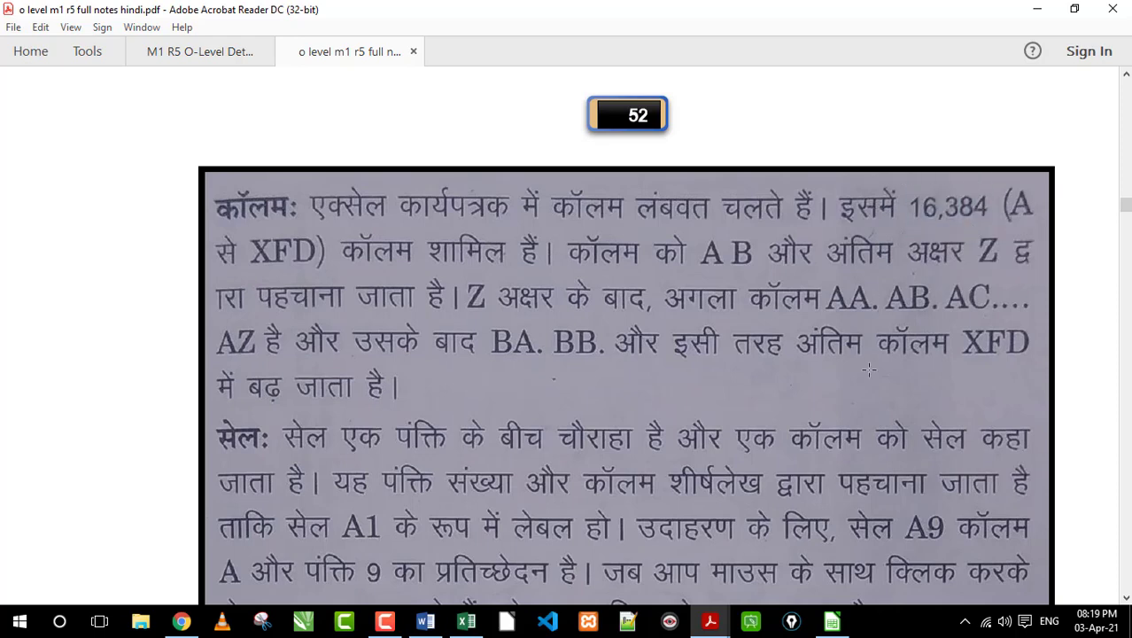
{"action": "left_click", "coordinate": [832, 621]}
Step: Select the range B4:J7, then cell H6, and finally the entire row 1
{"action": "left_click", "coordinate": [273, 201]}
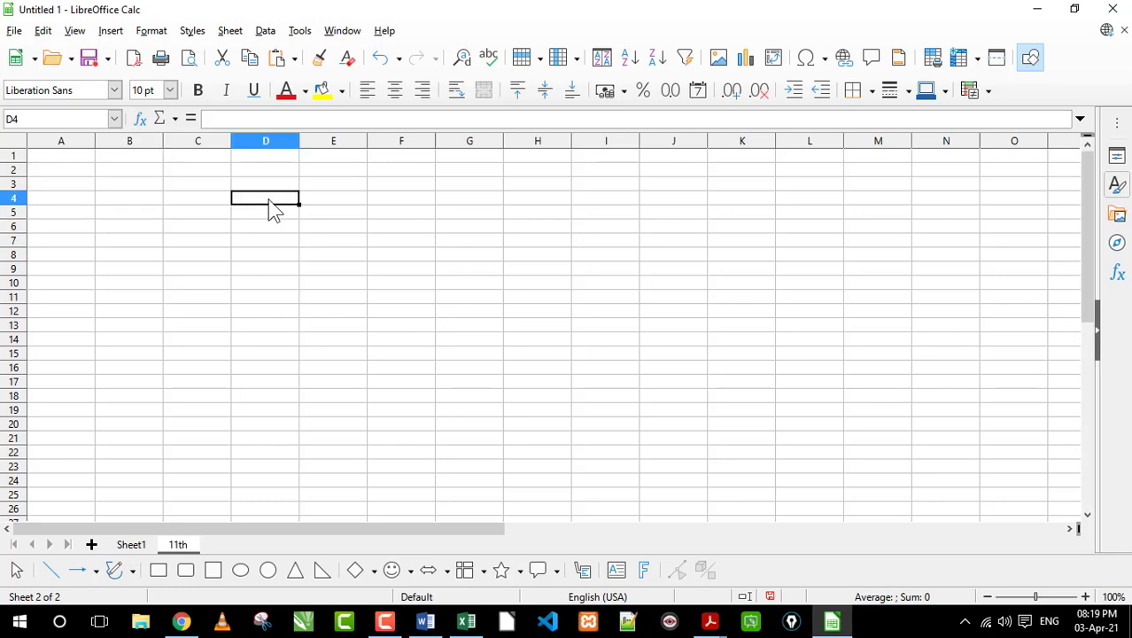
{"action": "left_click_drag", "start_coordinate": [146, 200], "coordinate": [656, 245]}
{"action": "left_click", "coordinate": [550, 225]}
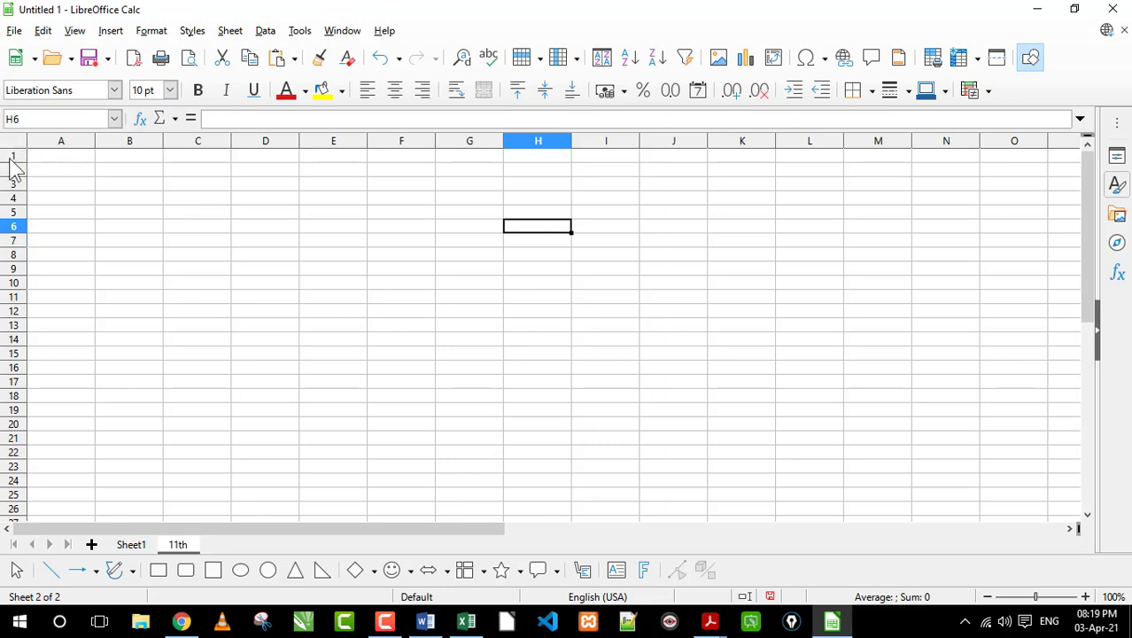
{"action": "left_click", "coordinate": [13, 157]}
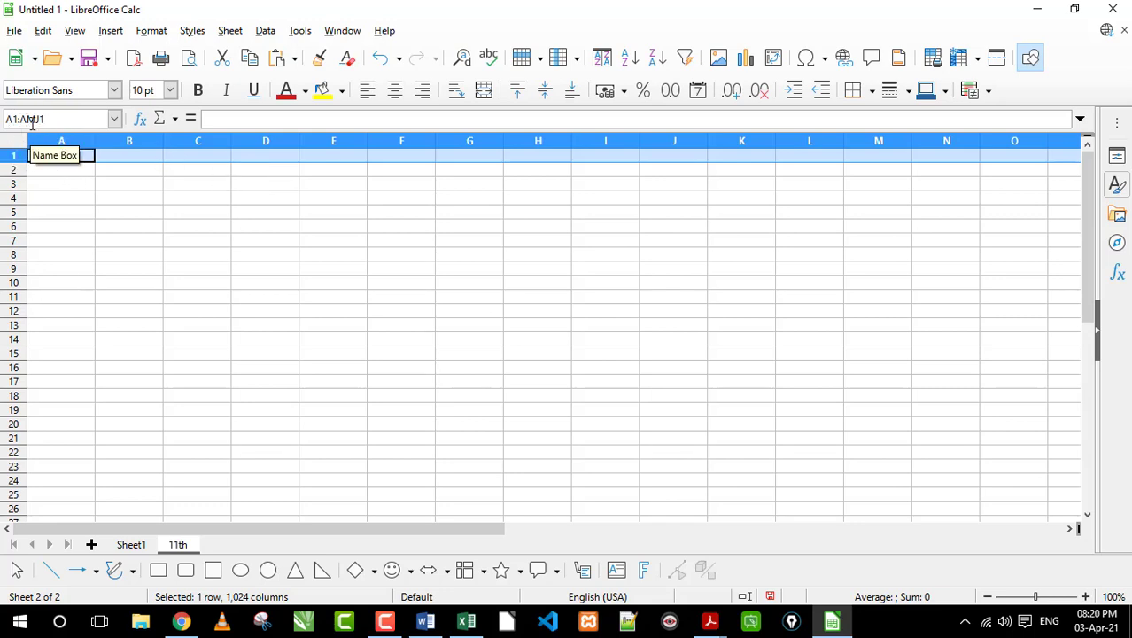
Step: Enter 26 in cell F3, then scroll the sheet right toward column AA
{"action": "left_click", "coordinate": [142, 173]}
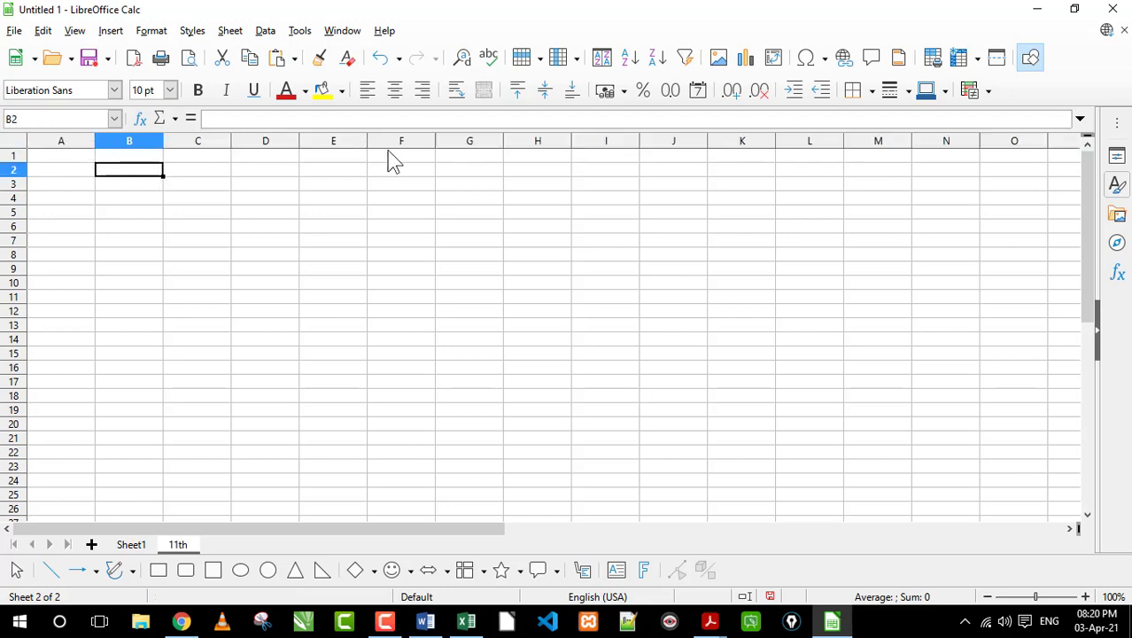
{"action": "left_click", "coordinate": [401, 186]}
{"action": "type", "text": "2"}
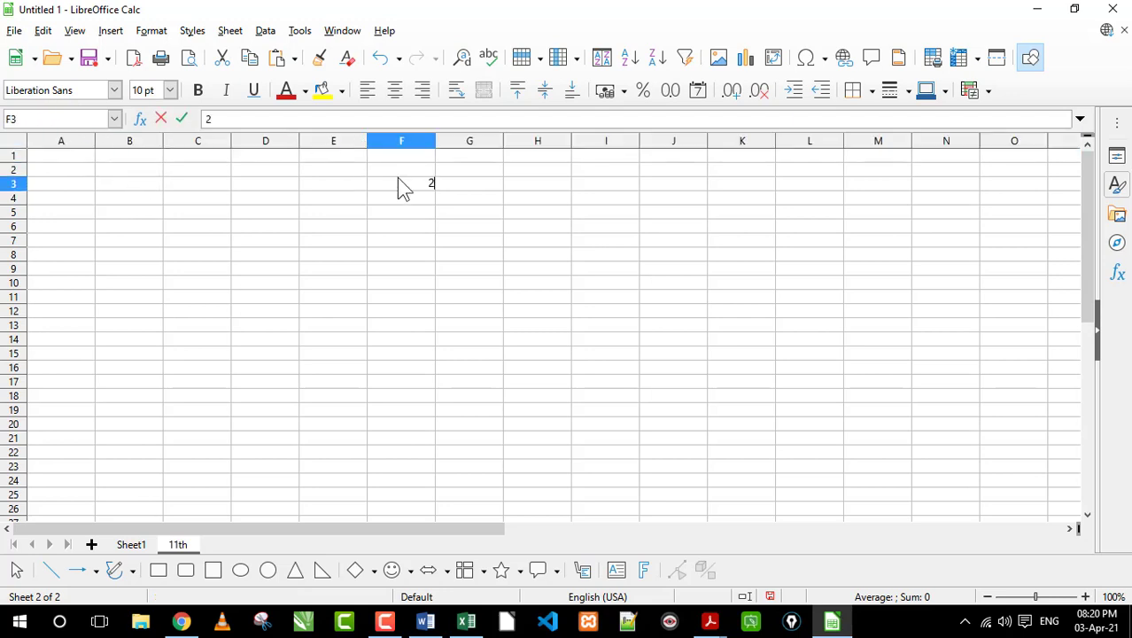
{"action": "type", "text": "6"}
{"action": "key", "text": "Return"}
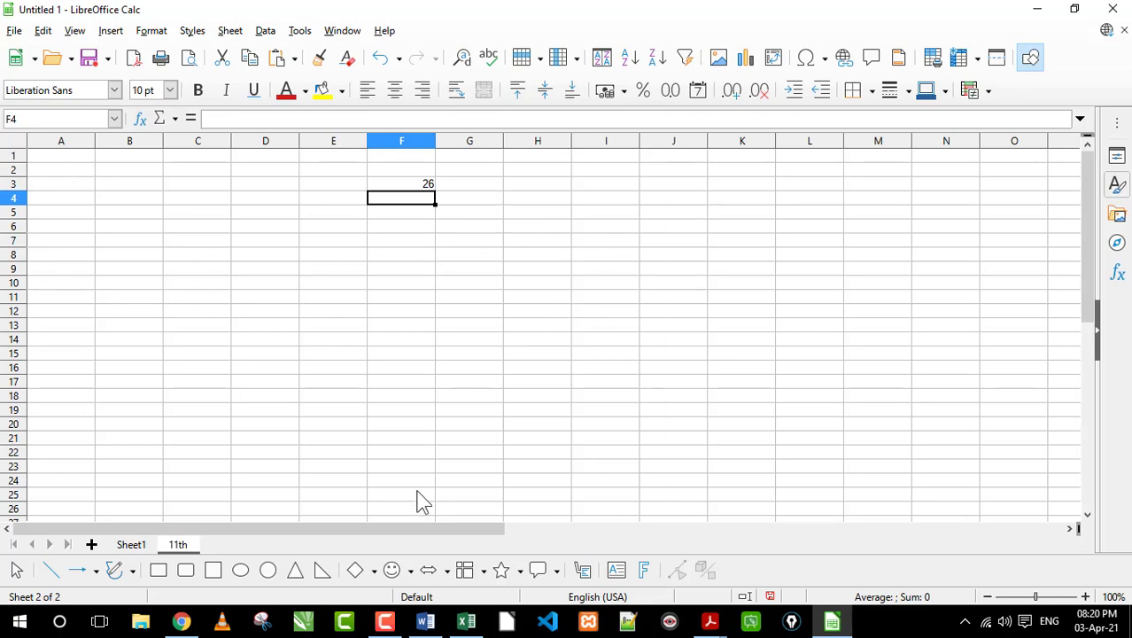
{"action": "left_click_drag", "start_coordinate": [397, 529], "coordinate": [975, 539]}
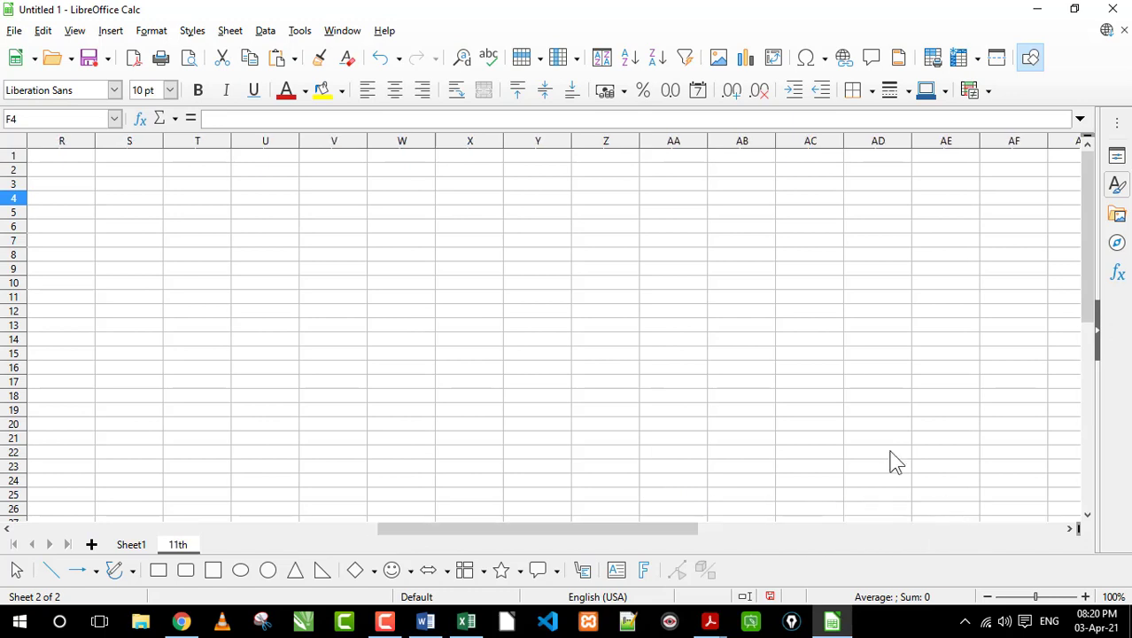
Step: Scroll back from column AA to column A, select row 1, and finish on cell B3
{"action": "left_click", "coordinate": [688, 147]}
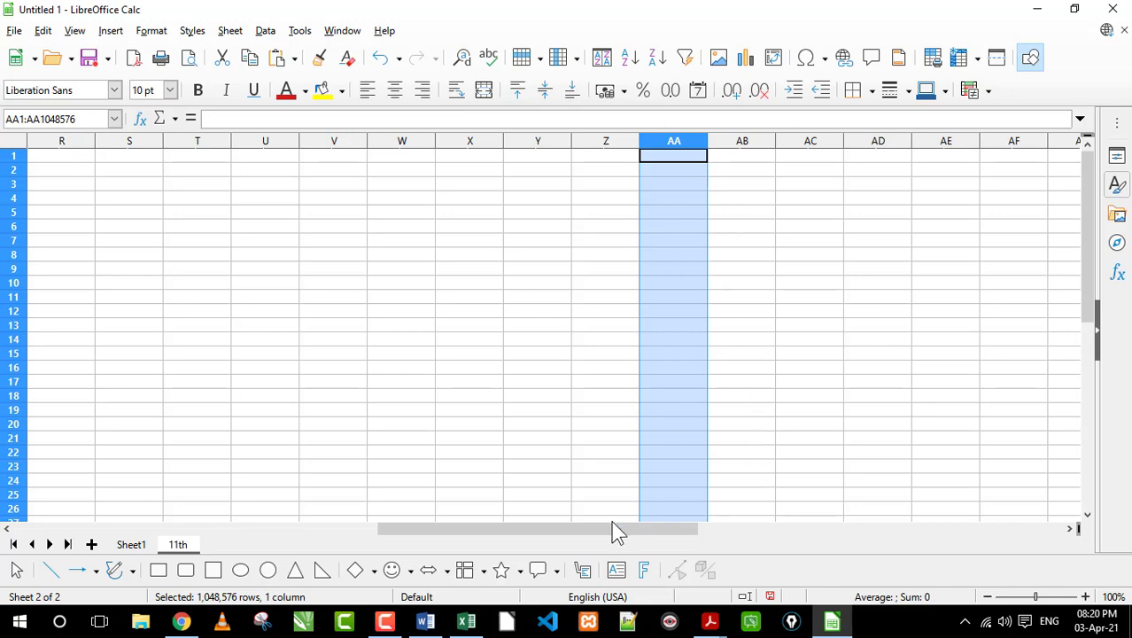
{"action": "mouse_move", "coordinate": [614, 529]}
{"action": "left_mouse_down"}
{"action": "mouse_move", "coordinate": [284, 540]}
{"action": "mouse_move", "coordinate": [204, 532]}
{"action": "left_mouse_up"}
{"action": "left_click", "coordinate": [128, 297]}
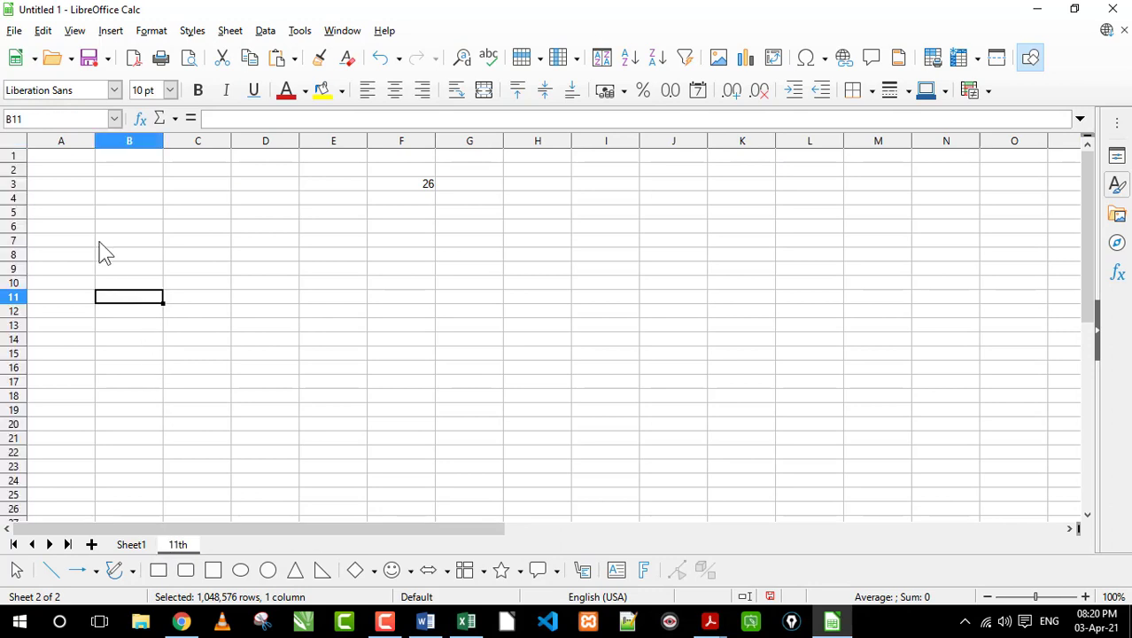
{"action": "left_click", "coordinate": [13, 155]}
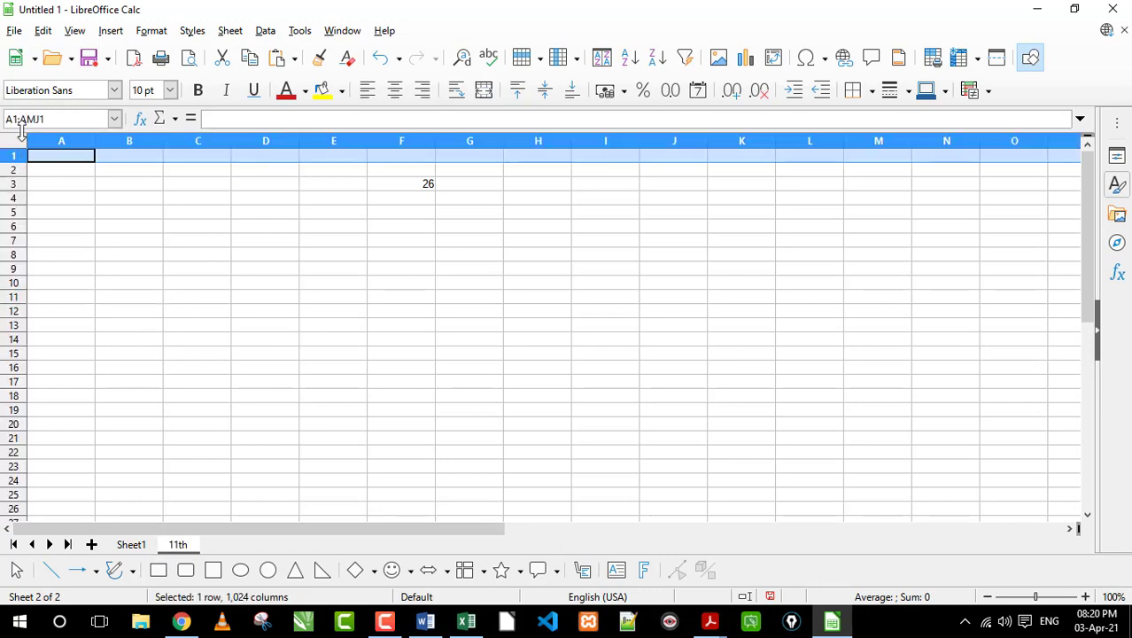
{"action": "left_click", "coordinate": [139, 184]}
{"action": "mouse_move", "coordinate": [710, 621]}
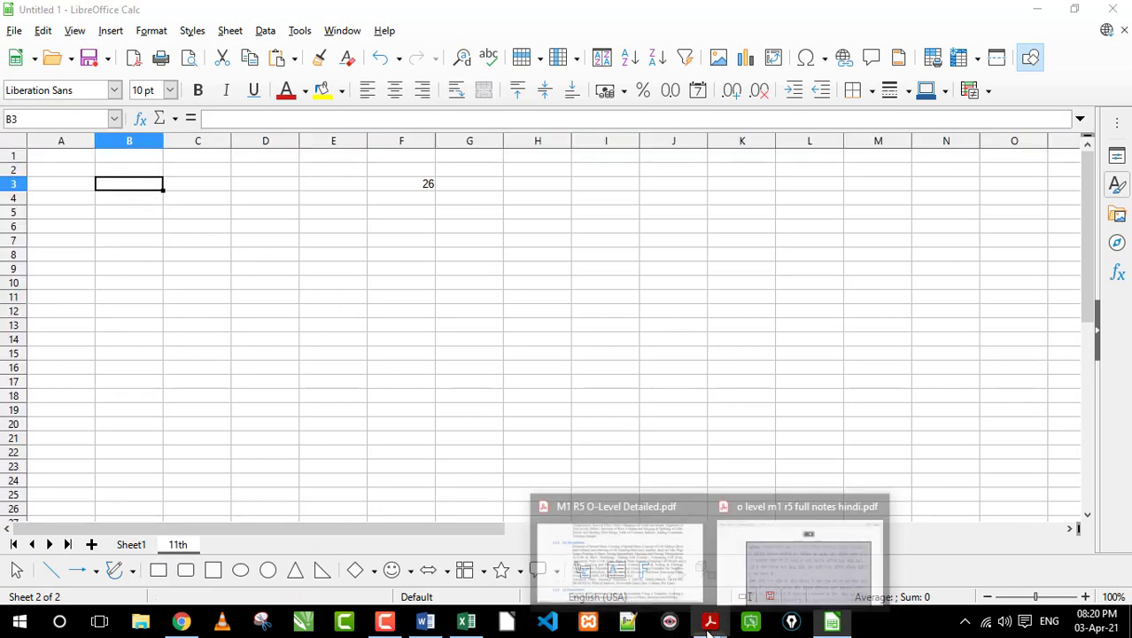
{"action": "left_click", "coordinate": [772, 565]}
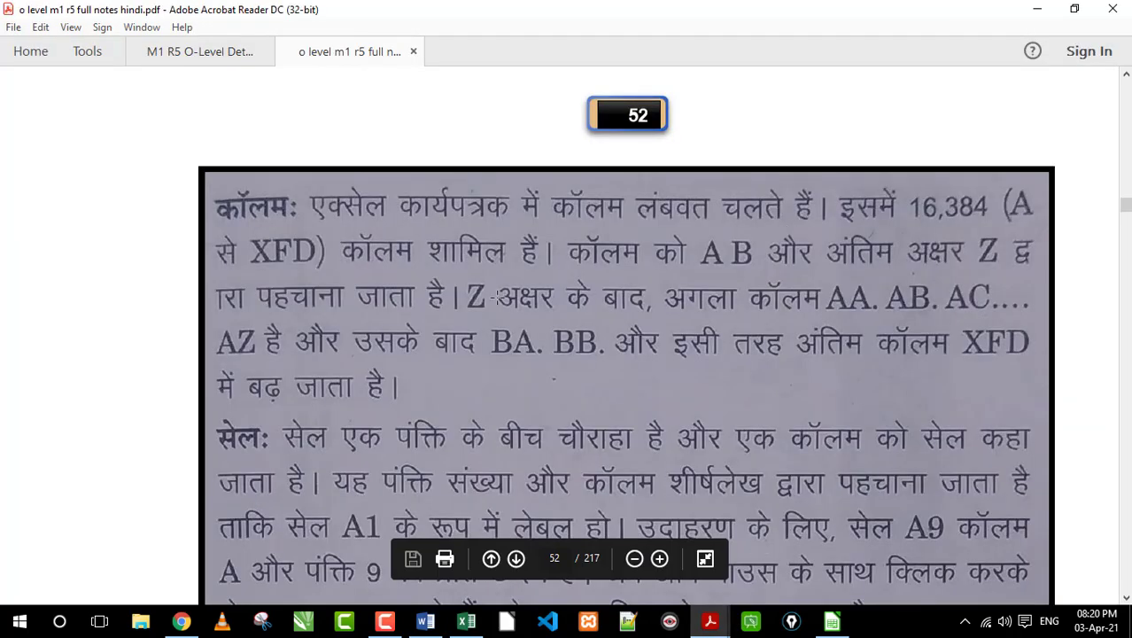
{"action": "left_click_drag", "start_coordinate": [239, 226], "coordinate": [322, 266]}
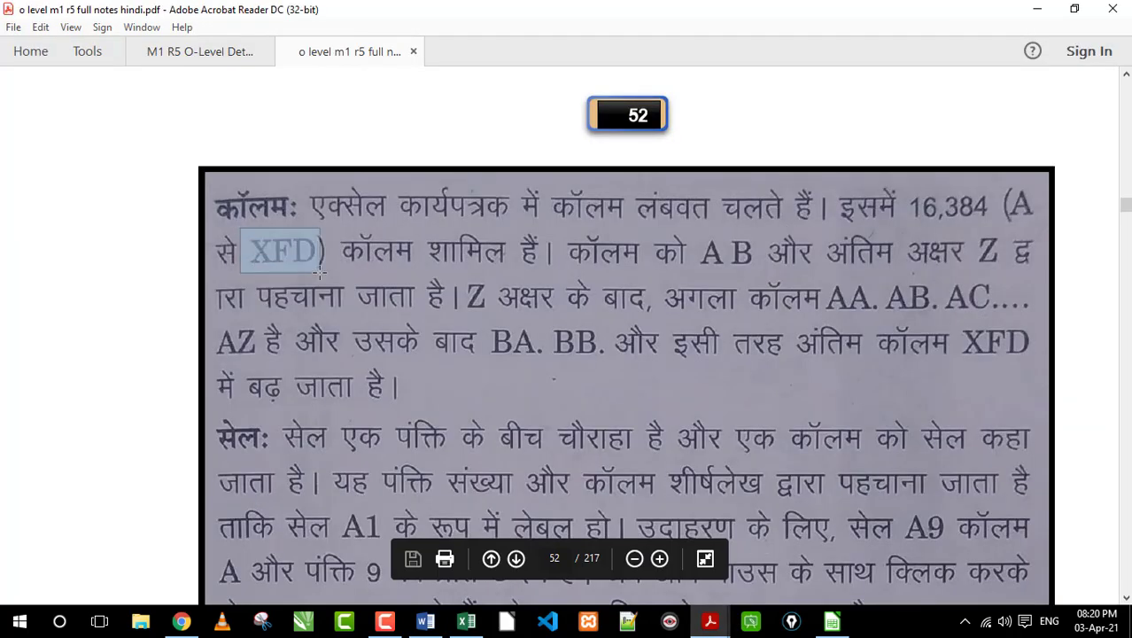
{"action": "left_click_drag", "start_coordinate": [910, 182], "coordinate": [998, 220]}
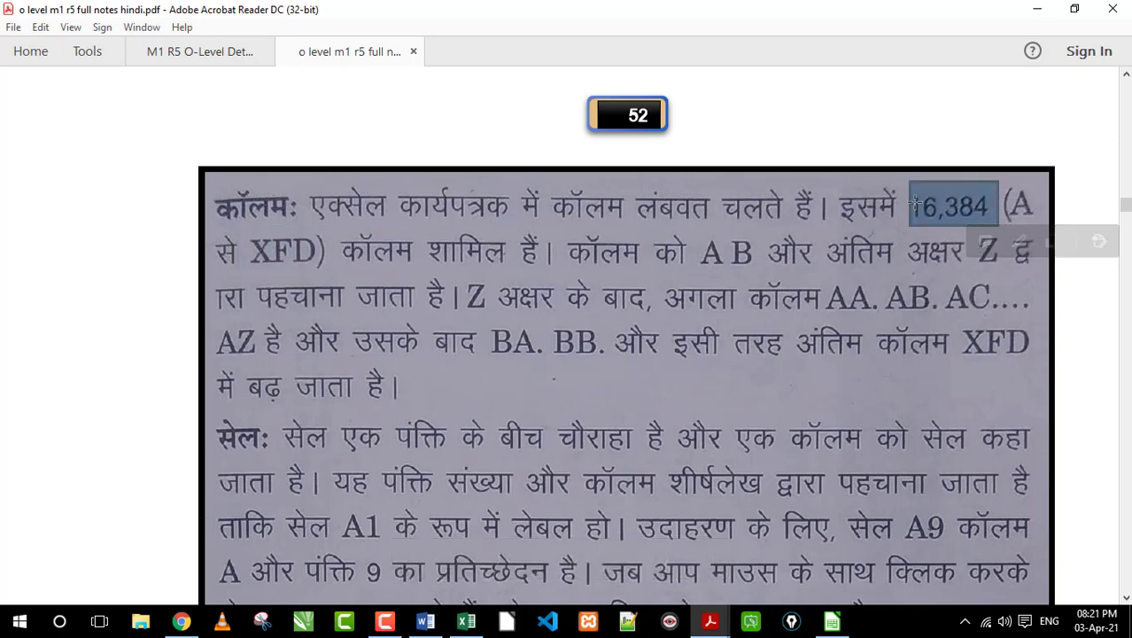
{"action": "left_click_drag", "start_coordinate": [232, 235], "coordinate": [303, 259]}
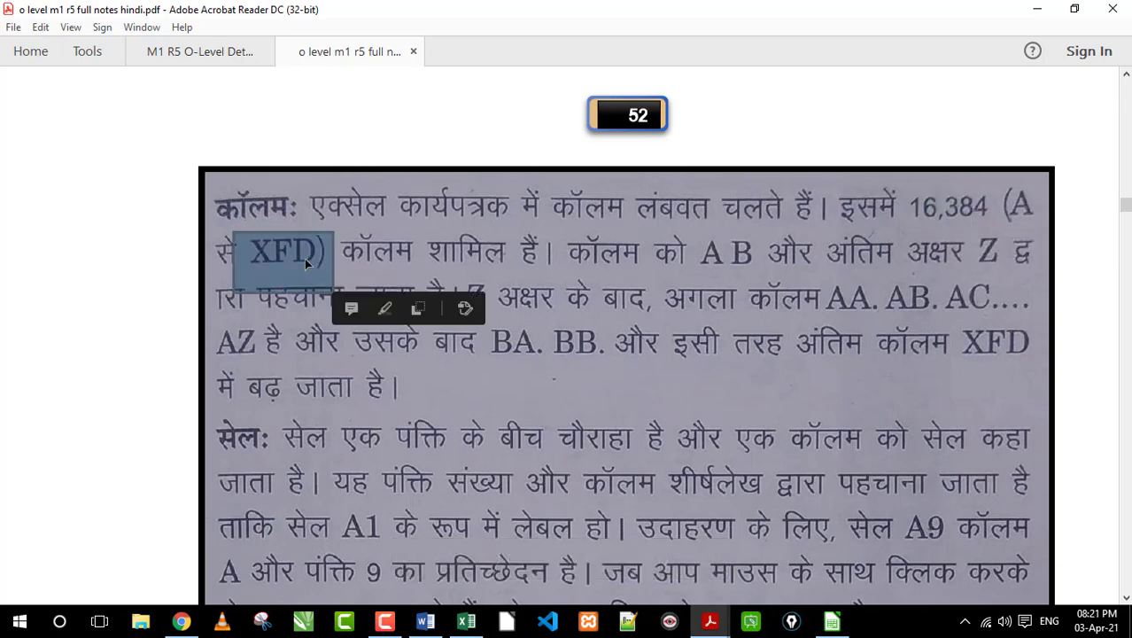
{"action": "left_click", "coordinate": [304, 258]}
{"action": "left_click", "coordinate": [832, 623]}
{"action": "left_click", "coordinate": [274, 243]}
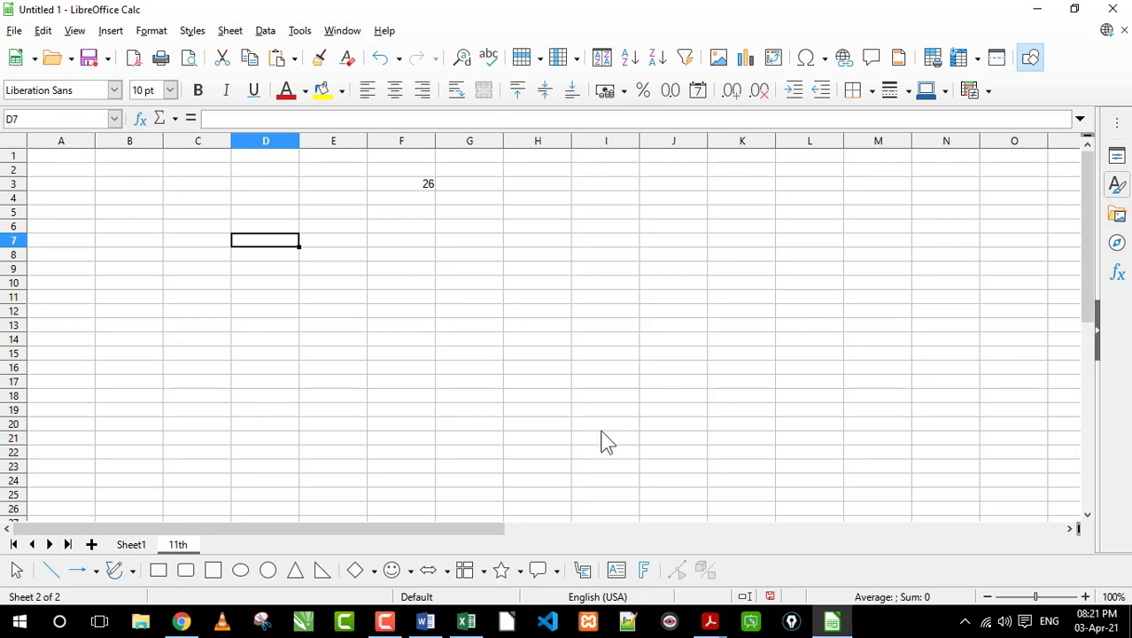
{"action": "left_click", "coordinate": [710, 621]}
{"action": "left_click", "coordinate": [770, 545]}
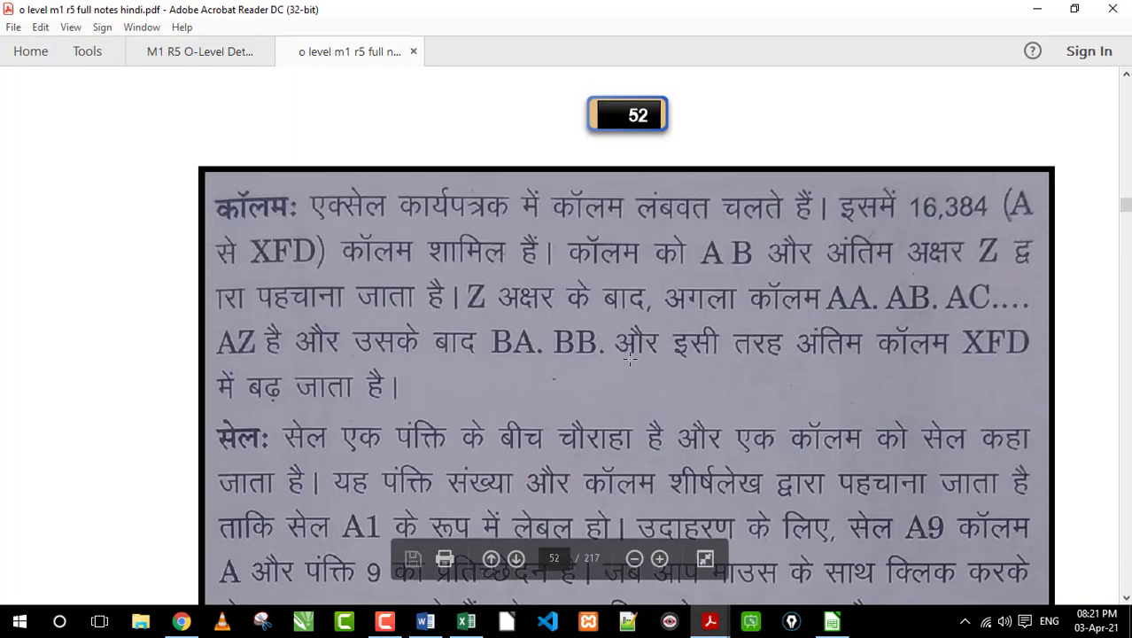
{"action": "scroll", "coordinate": [629, 355], "scroll_direction": "down", "scroll_amount": 3}
{"action": "left_click_drag", "start_coordinate": [205, 213], "coordinate": [1049, 452]}
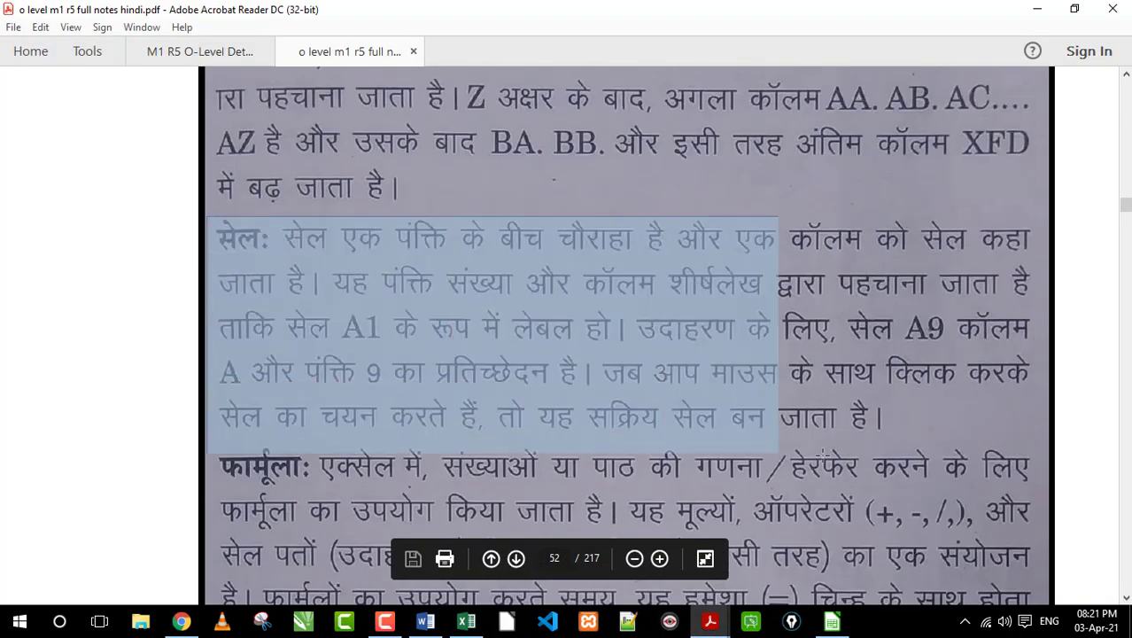
{"action": "left_click", "coordinate": [848, 386]}
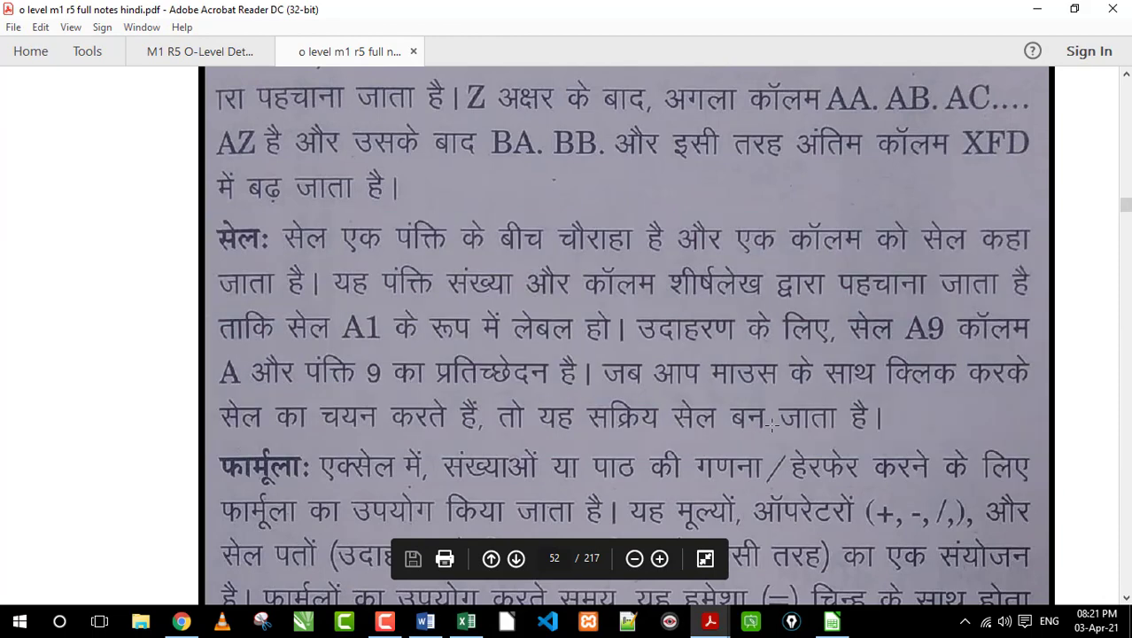
{"action": "left_click", "coordinate": [828, 623]}
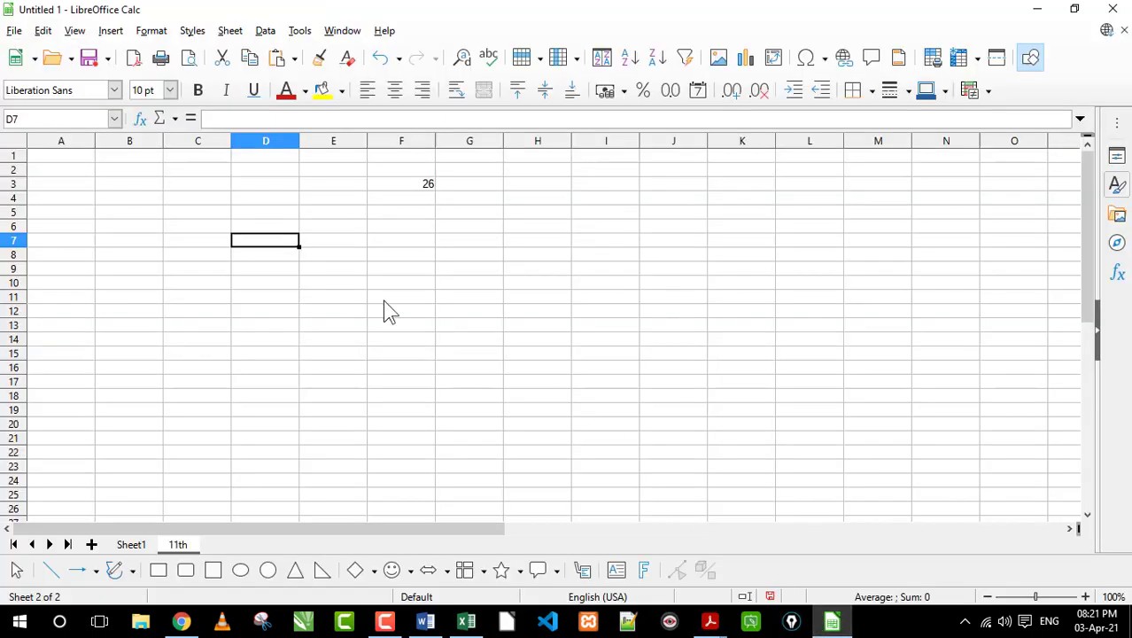
{"action": "left_click", "coordinate": [361, 299]}
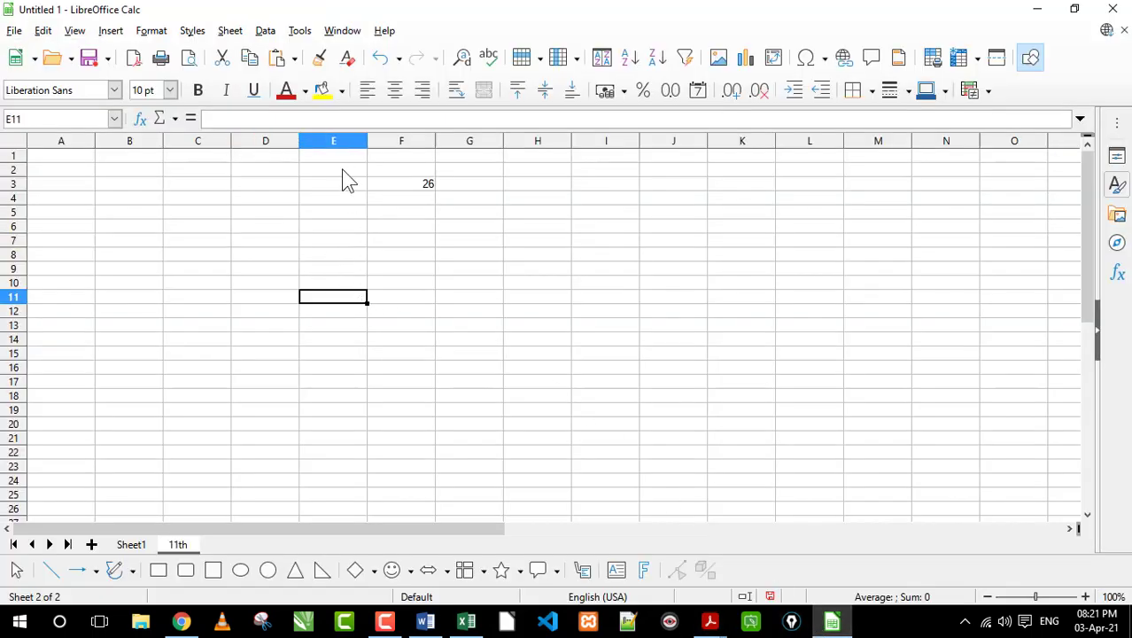
{"action": "mouse_move", "coordinate": [342, 170]}
{"action": "left_mouse_down"}
{"action": "mouse_move", "coordinate": [323, 395]}
{"action": "mouse_move", "coordinate": [358, 457]}
{"action": "left_mouse_up"}
{"action": "left_click_drag", "start_coordinate": [133, 325], "coordinate": [619, 329]}
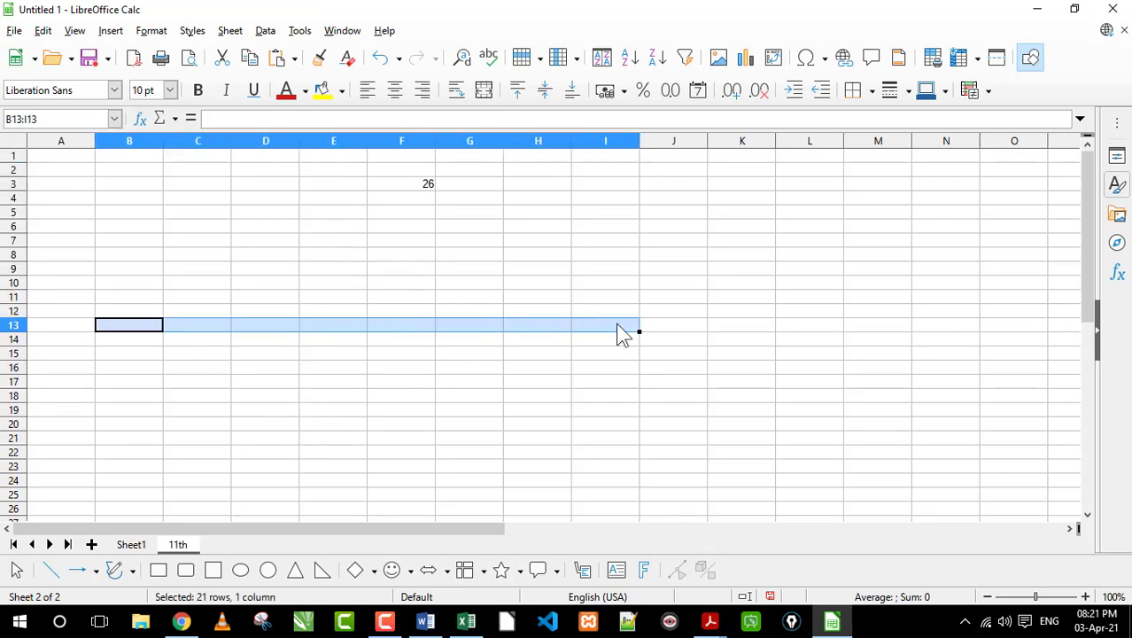
{"action": "left_click", "coordinate": [407, 326]}
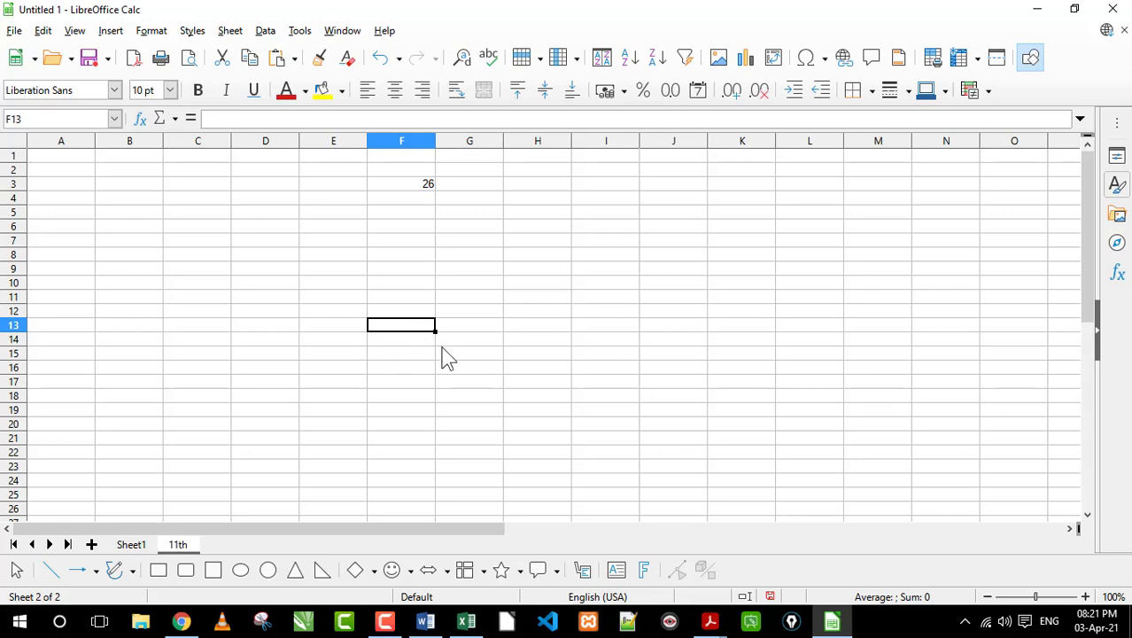
{"action": "left_click", "coordinate": [403, 298]}
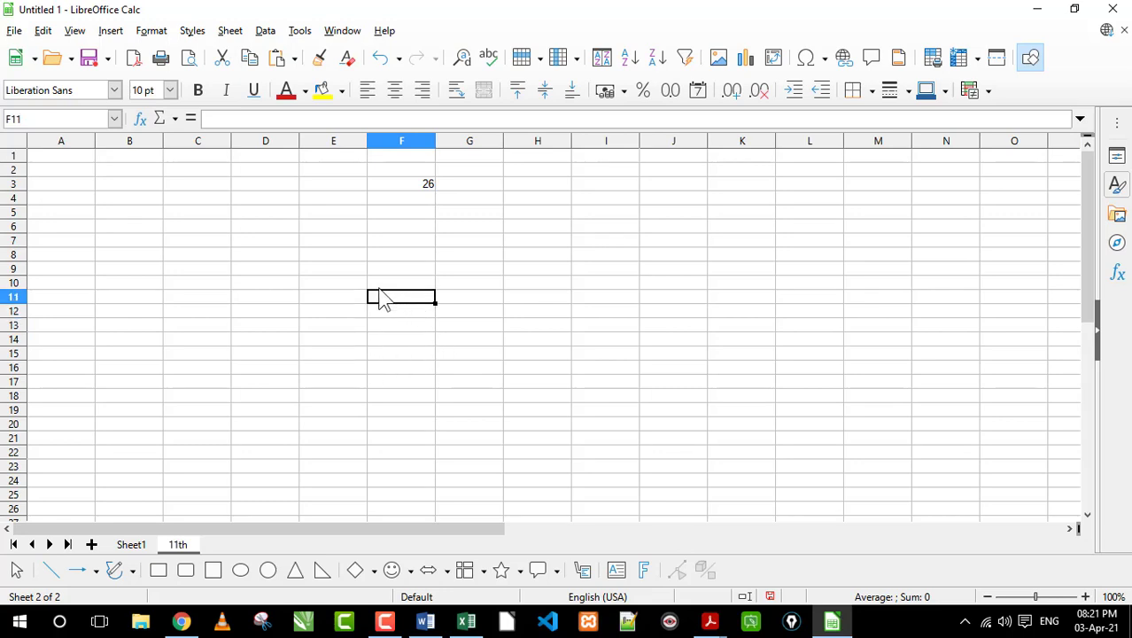
{"action": "left_click", "coordinate": [398, 258]}
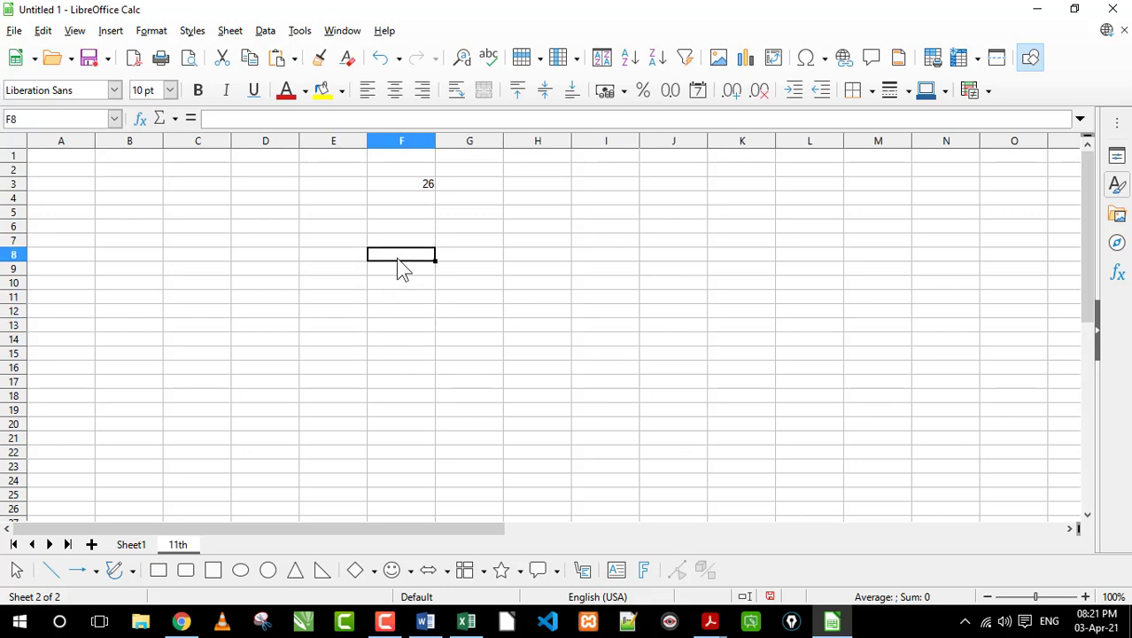
{"action": "left_click", "coordinate": [362, 284]}
{"action": "left_click_drag", "start_coordinate": [395, 186], "coordinate": [390, 409]}
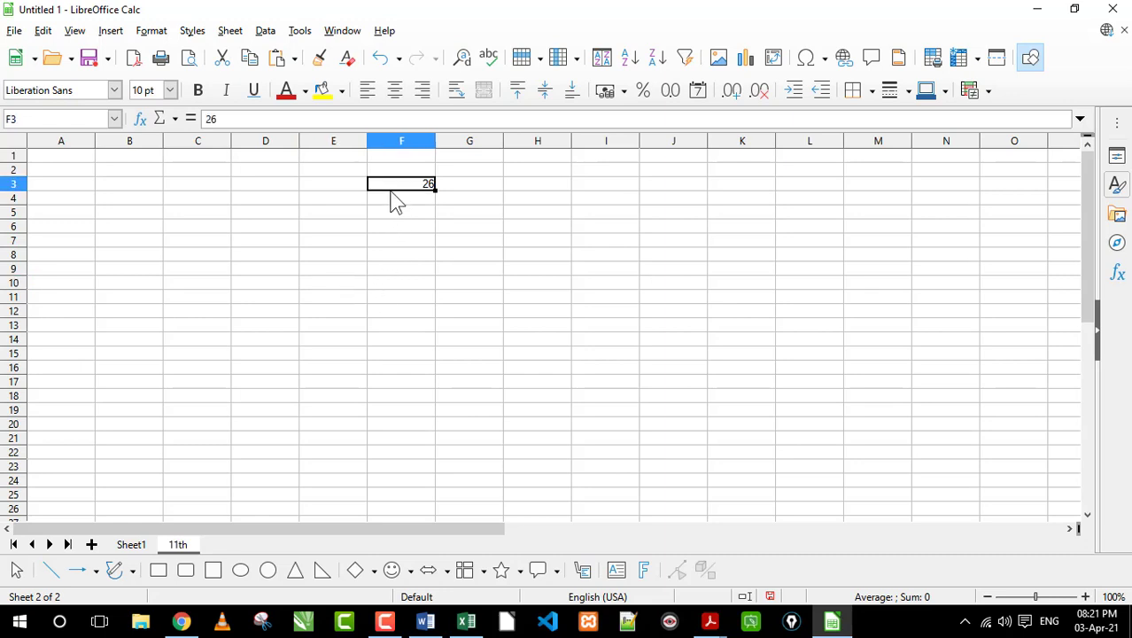
{"action": "left_click_drag", "start_coordinate": [213, 301], "coordinate": [620, 300]}
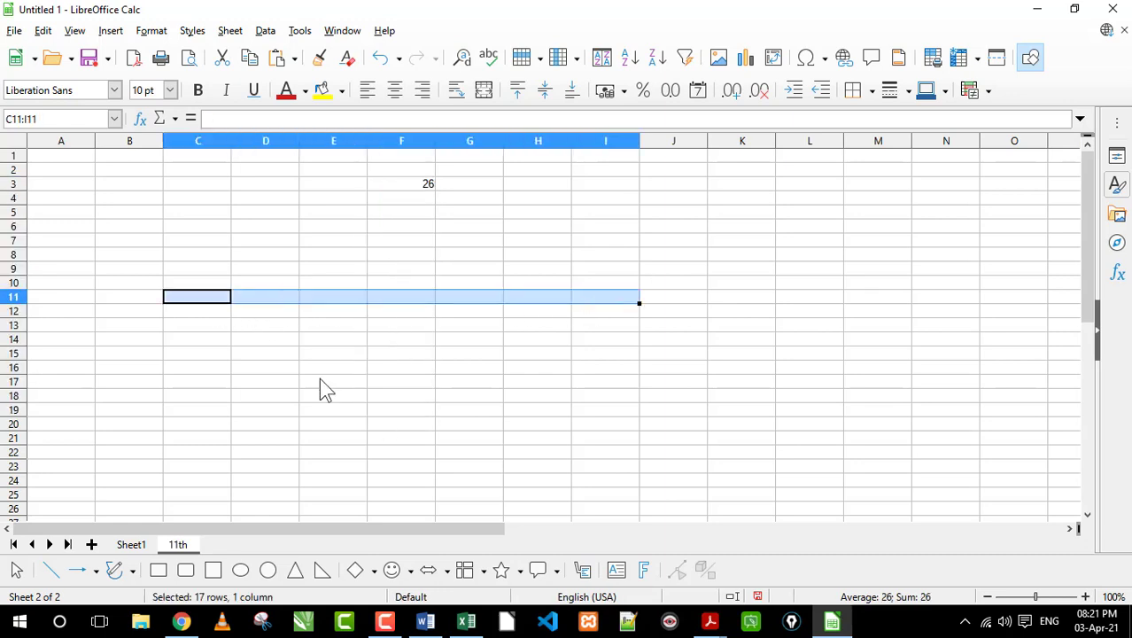
{"action": "left_click", "coordinate": [293, 410]}
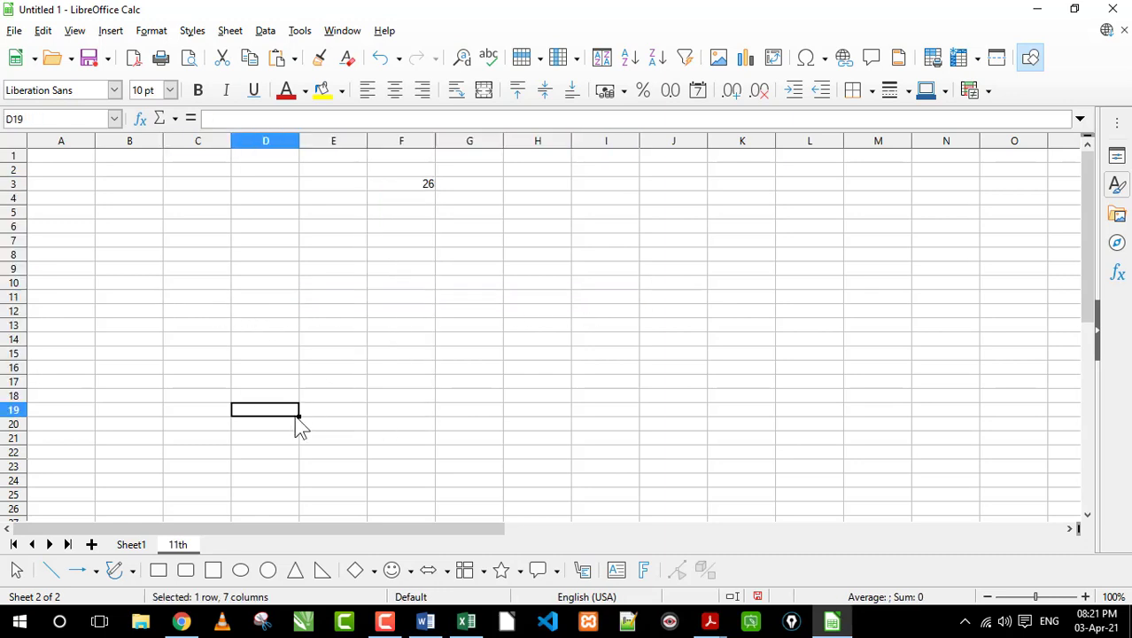
Step: Toggle between Sheet1 and the 11th sheet, settle on Sheet1, and select E5:E13
{"action": "left_click", "coordinate": [142, 544]}
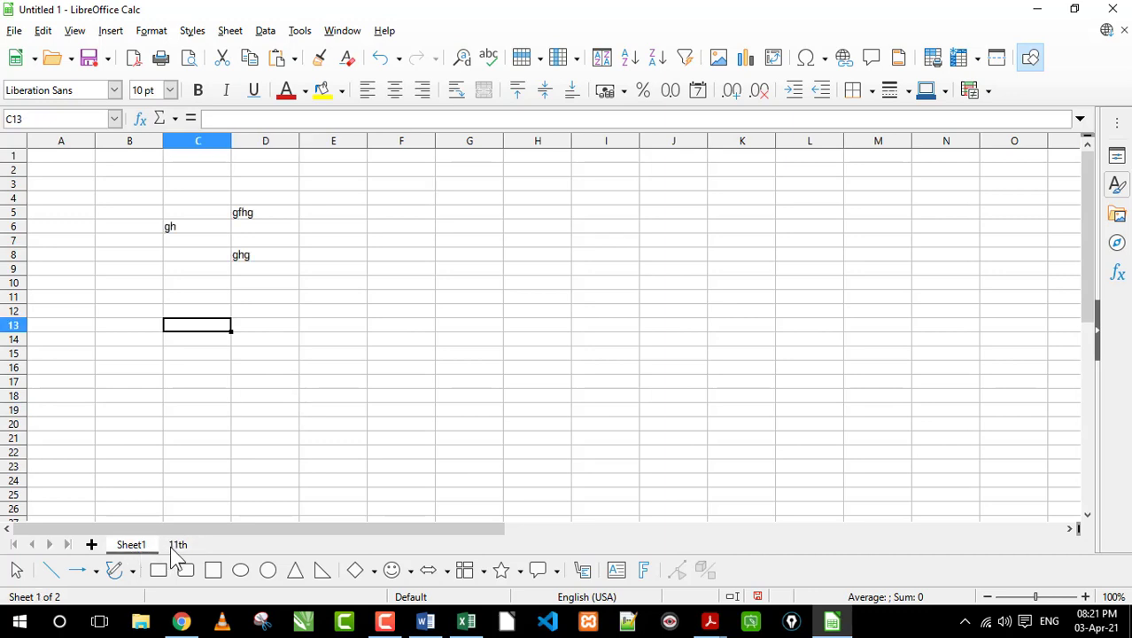
{"action": "left_click", "coordinate": [175, 547]}
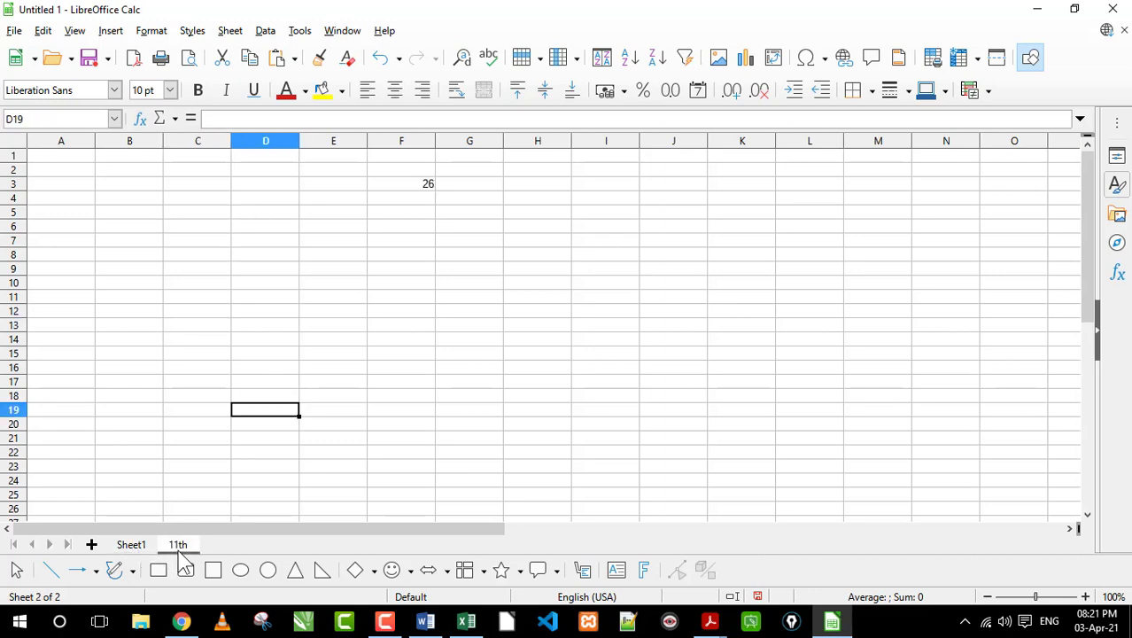
{"action": "left_click", "coordinate": [132, 546]}
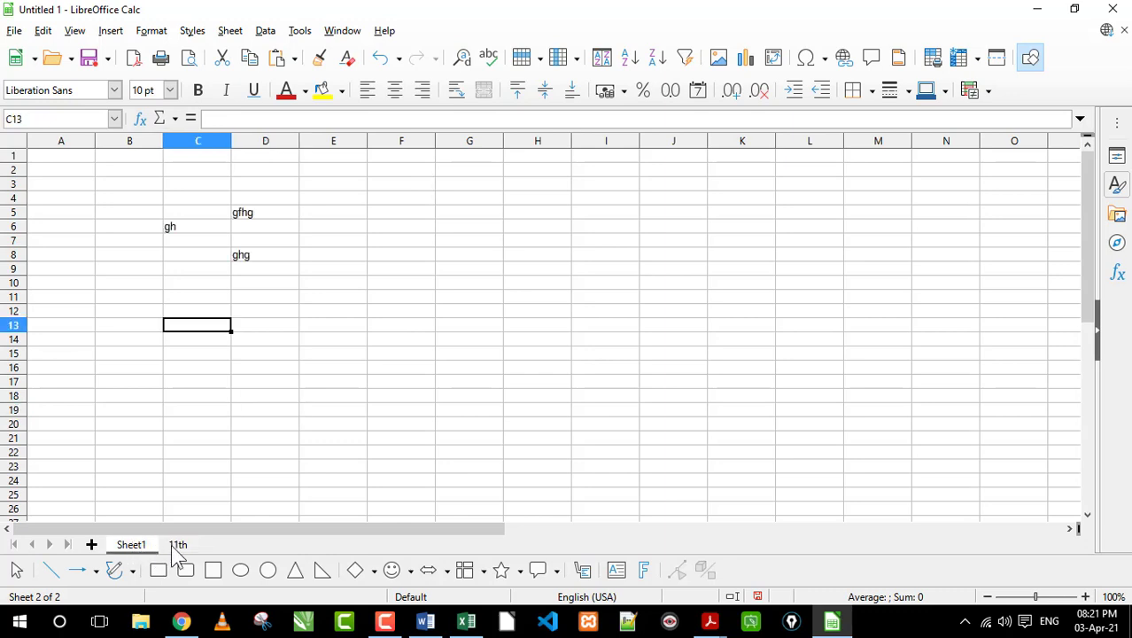
{"action": "left_click", "coordinate": [172, 544]}
{"action": "left_click", "coordinate": [153, 548]}
{"action": "left_click", "coordinate": [274, 299]}
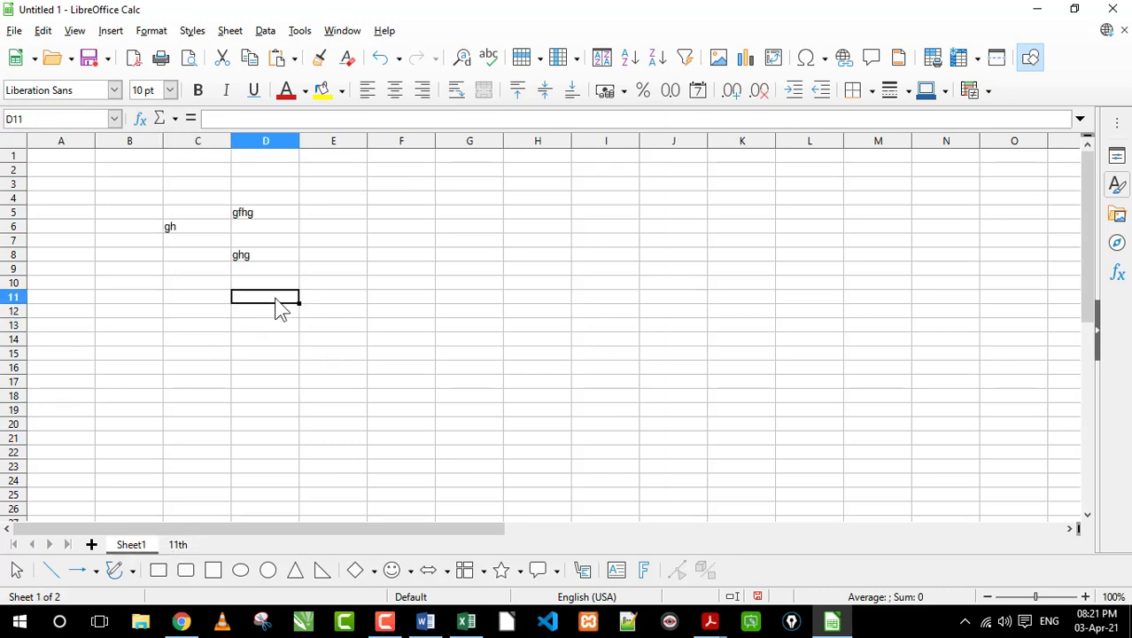
{"action": "left_click_drag", "start_coordinate": [344, 217], "coordinate": [324, 330]}
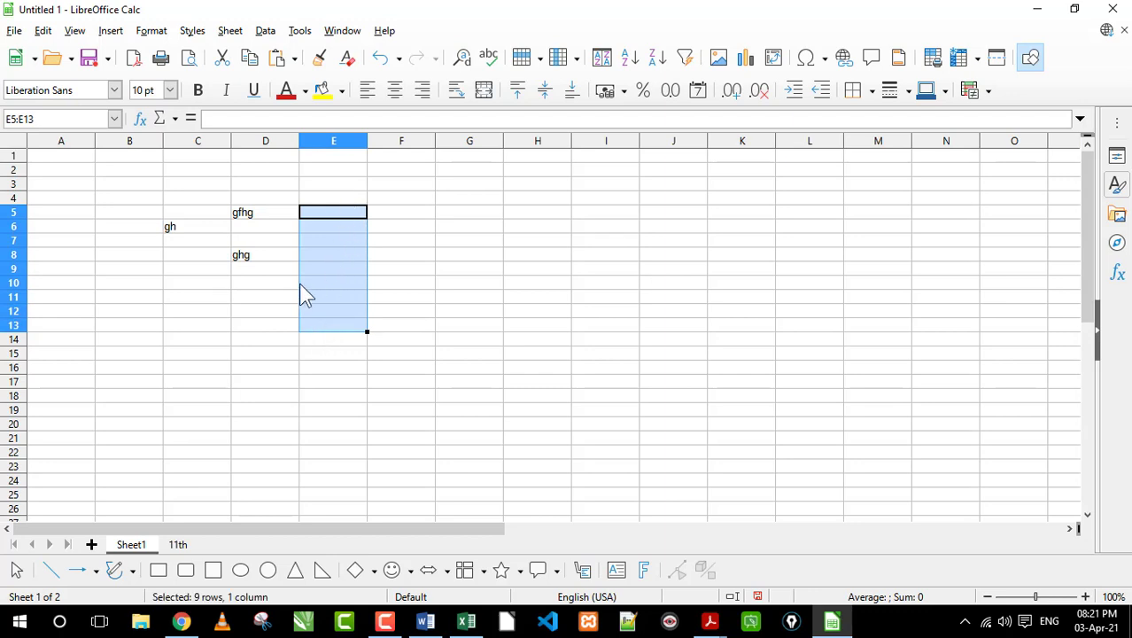
{"action": "left_click", "coordinate": [196, 314]}
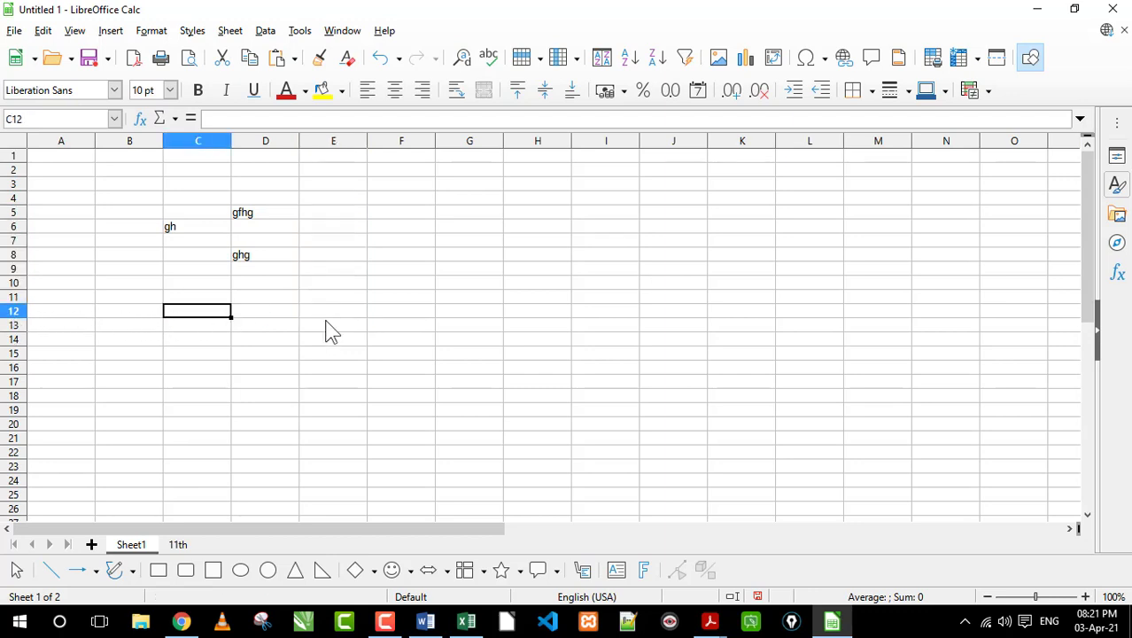
{"action": "left_click", "coordinate": [349, 332]}
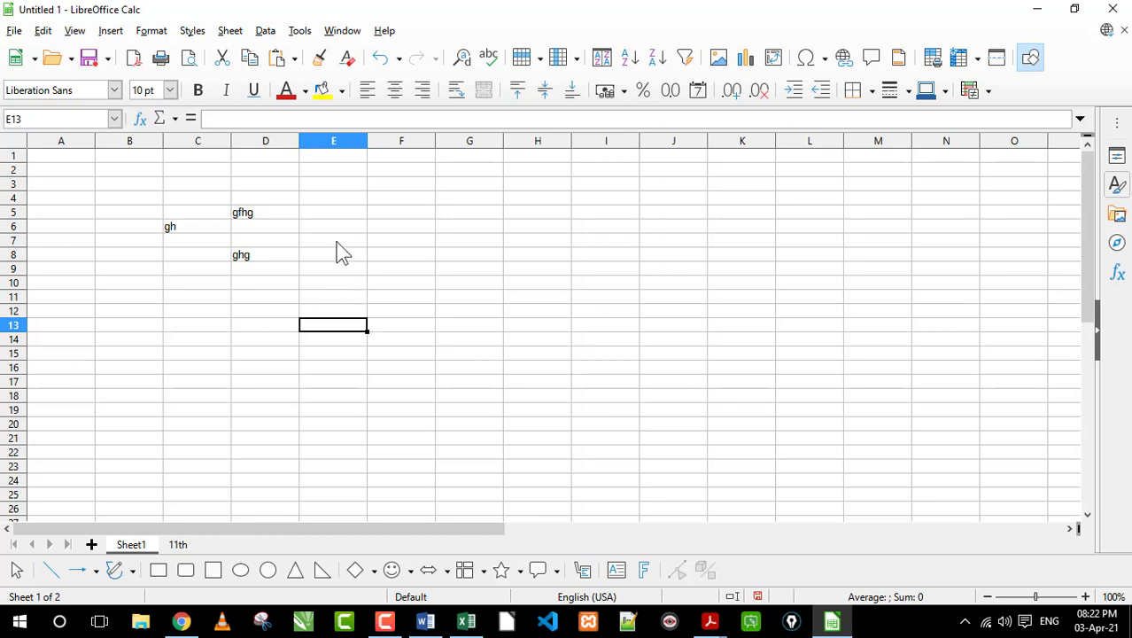
{"action": "left_click_drag", "start_coordinate": [331, 183], "coordinate": [333, 345]}
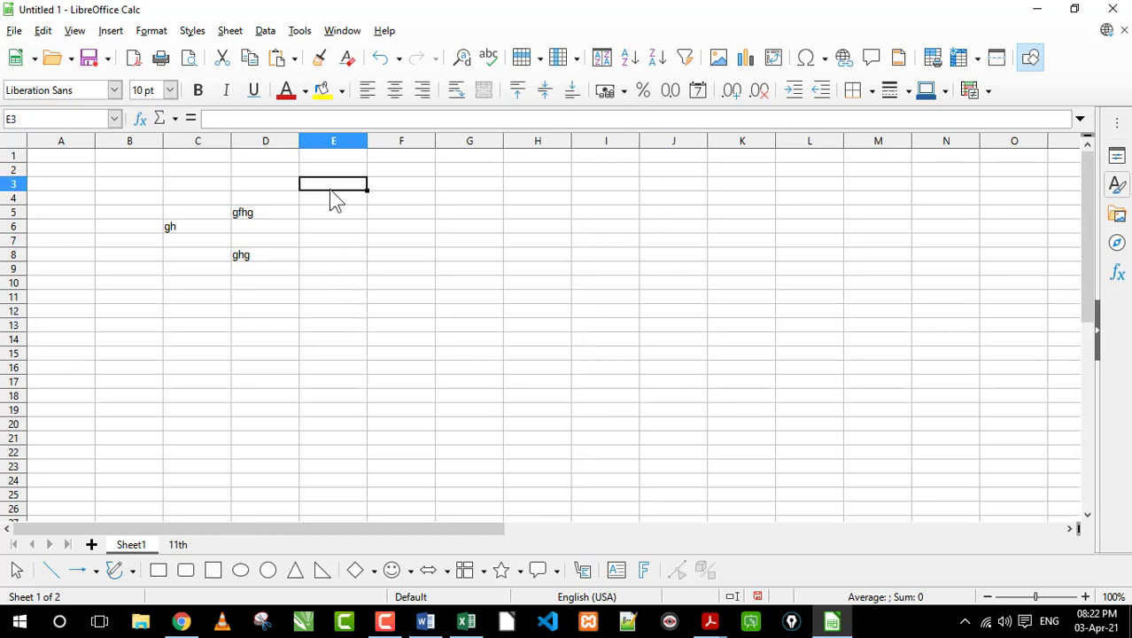
{"action": "left_click_drag", "start_coordinate": [196, 339], "coordinate": [399, 340]}
{"action": "left_click", "coordinate": [345, 343]}
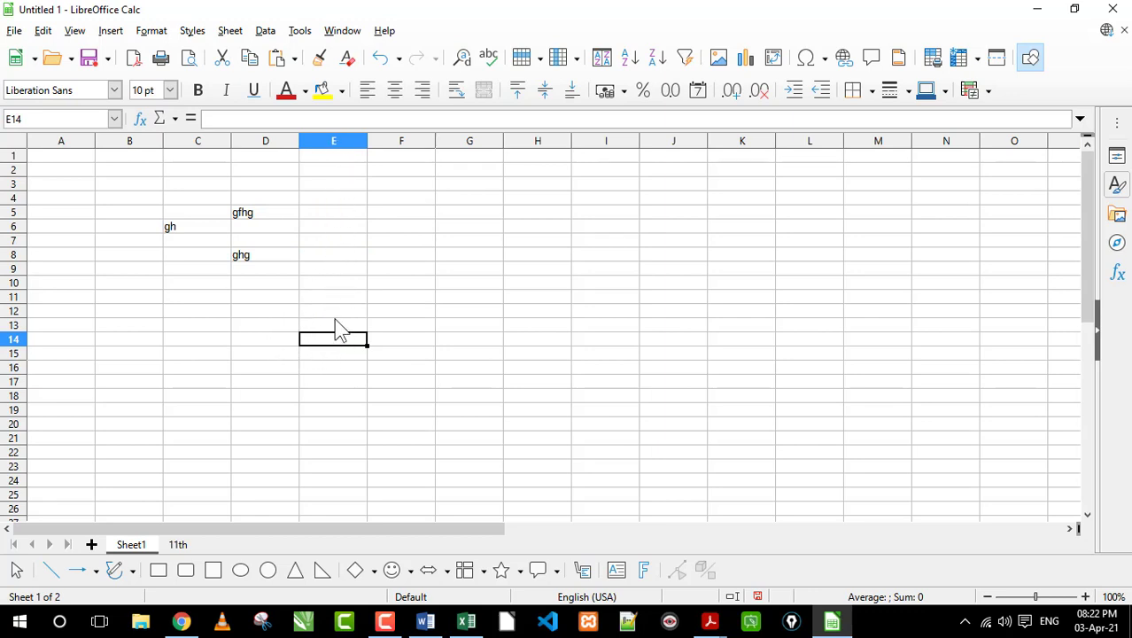
{"action": "key", "text": "Up"}
{"action": "key", "text": "Up"}
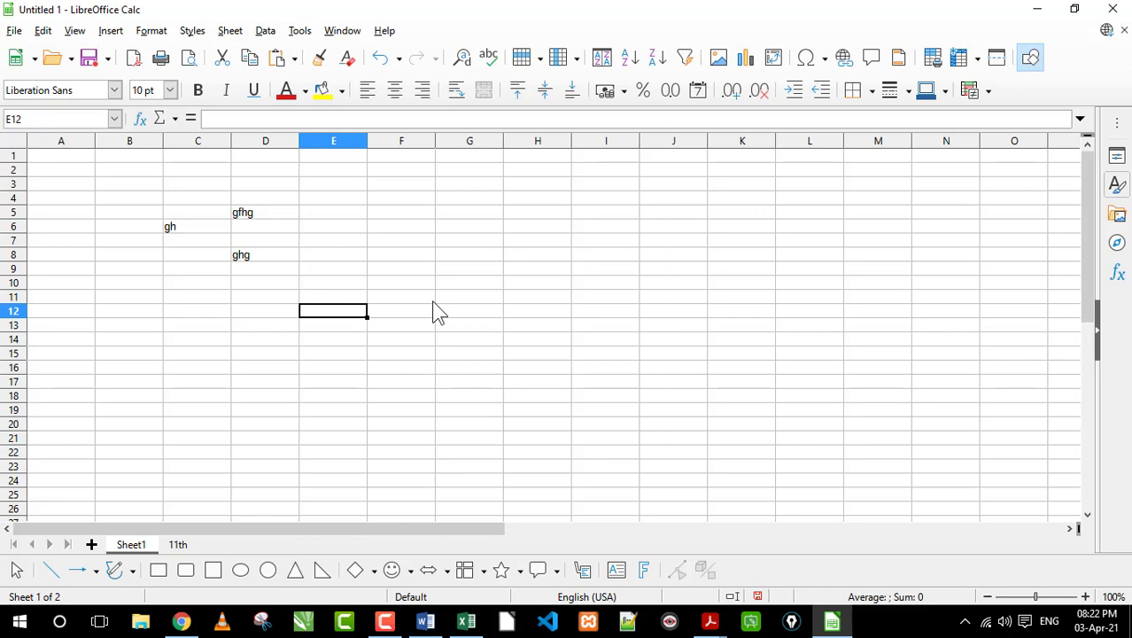
{"action": "left_click", "coordinate": [352, 283]}
{"action": "left_click", "coordinate": [390, 283]}
{"action": "key", "text": "Down"}
{"action": "key", "text": "Down"}
{"action": "key", "text": "Down"}
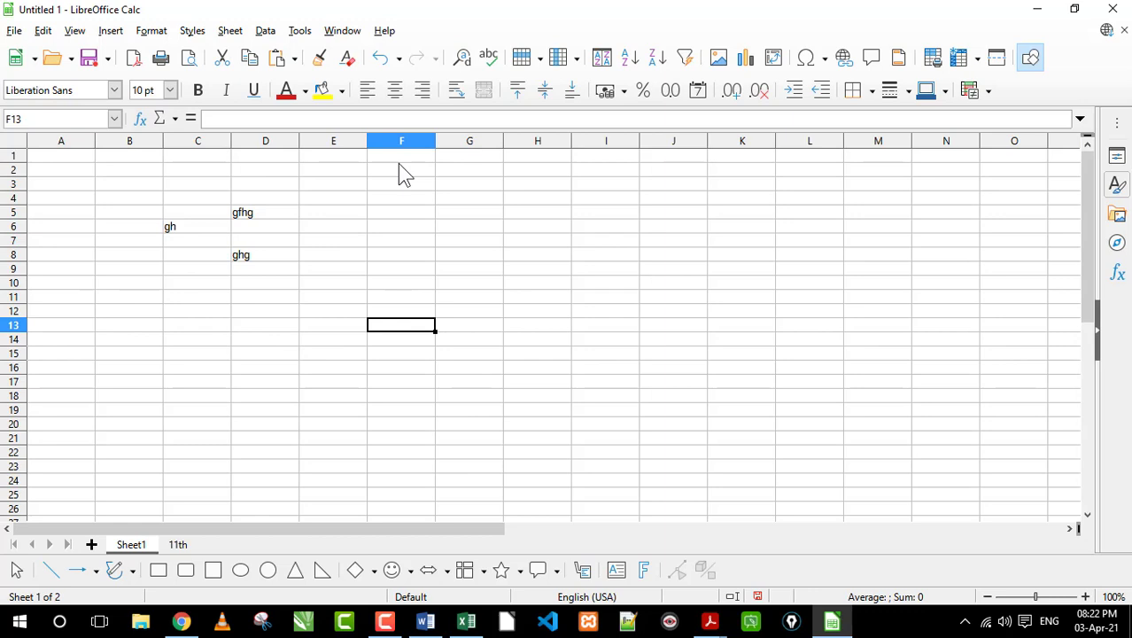
{"action": "left_click", "coordinate": [540, 301]}
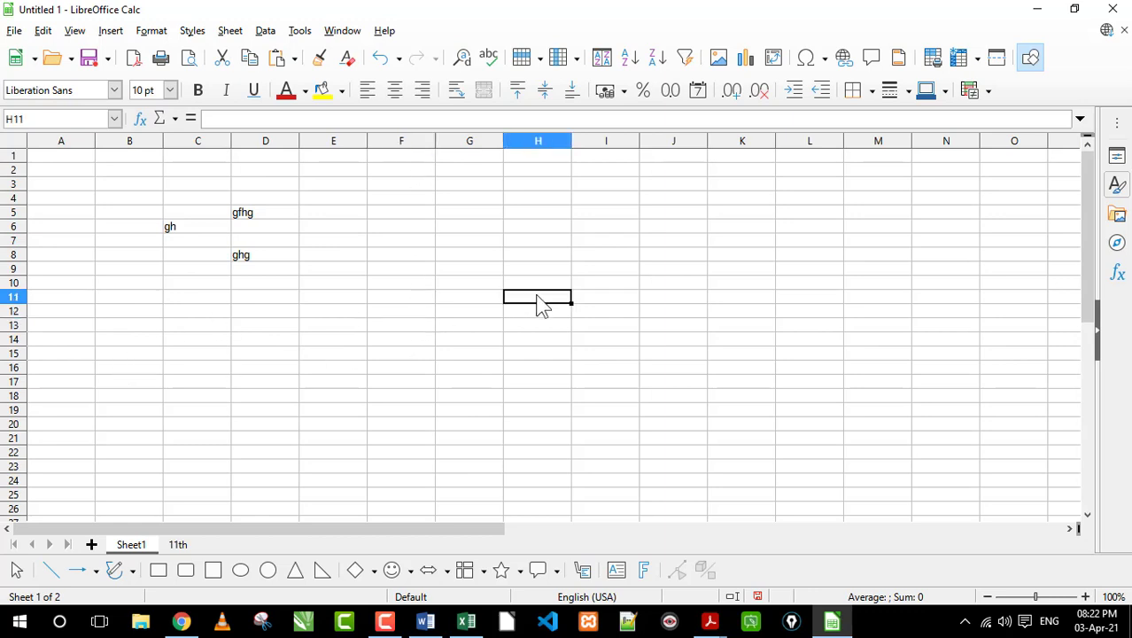
{"action": "left_click", "coordinate": [168, 262]}
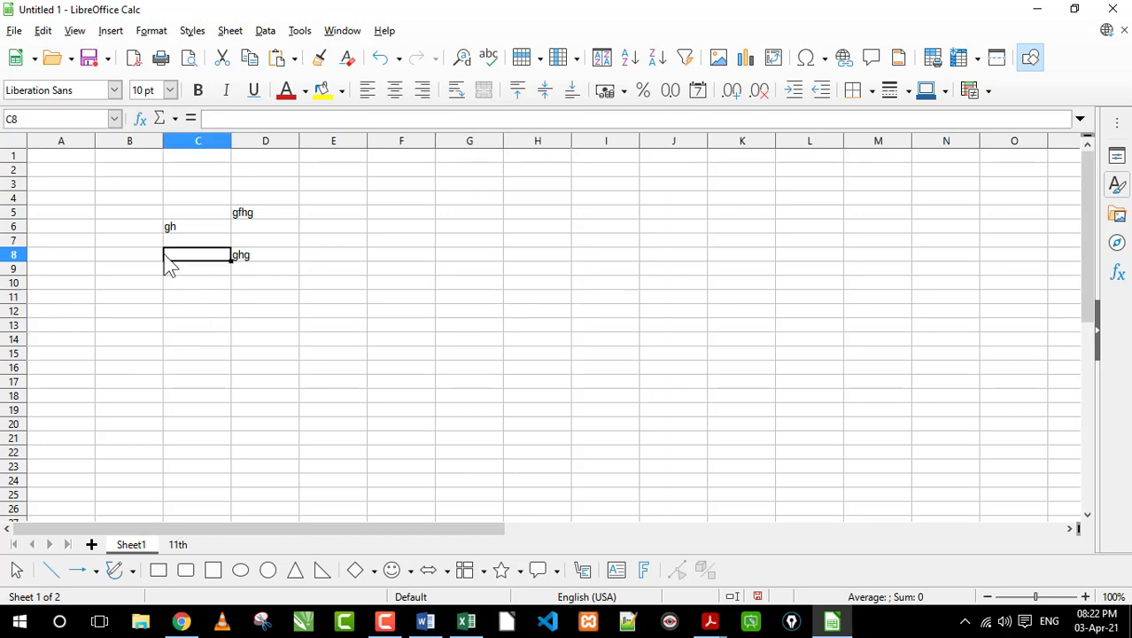
{"action": "left_click", "coordinate": [156, 375]}
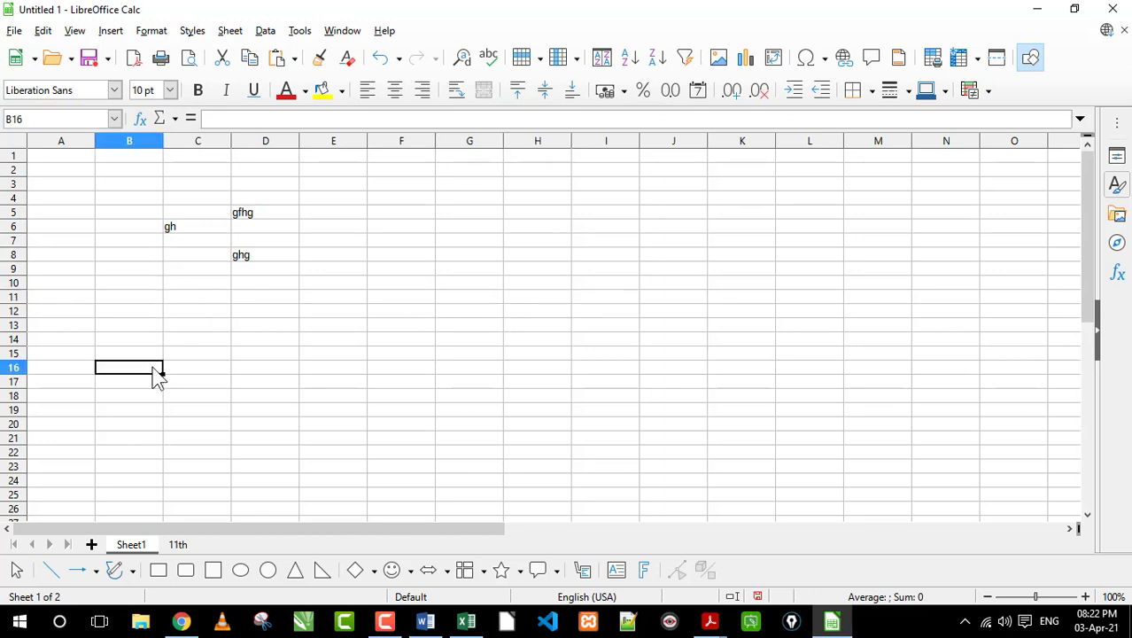
{"action": "left_click", "coordinate": [126, 287]}
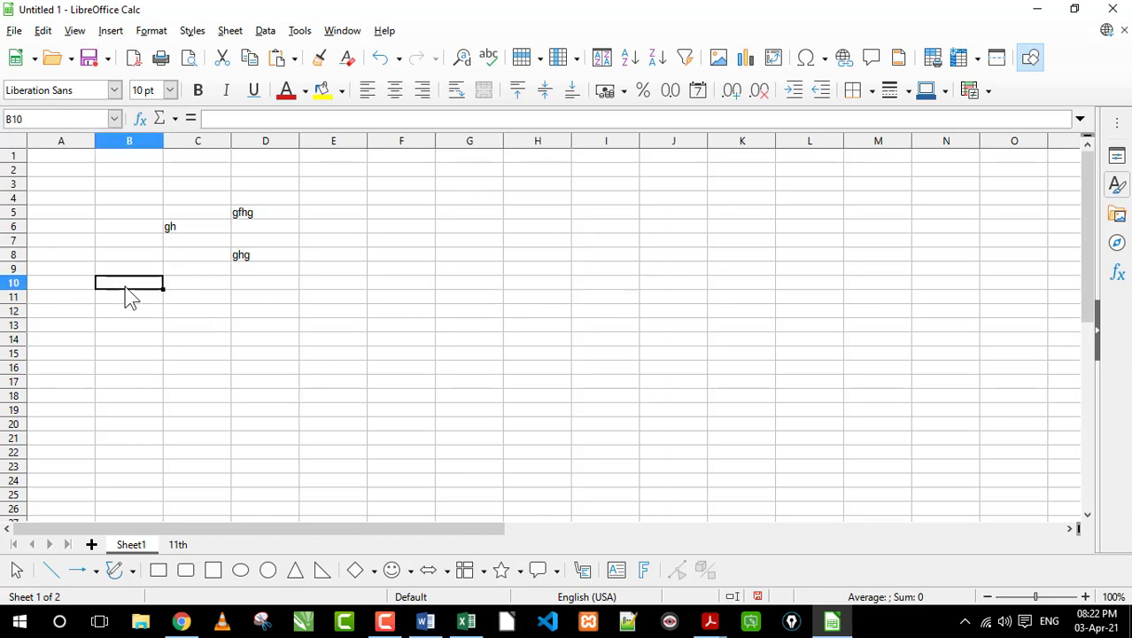
Step: Enter 50 in E8, then inspect nearby cells including C6 holding 'gh'
{"action": "left_click", "coordinate": [362, 262]}
{"action": "type", "text": "50"}
{"action": "key", "text": "Return"}
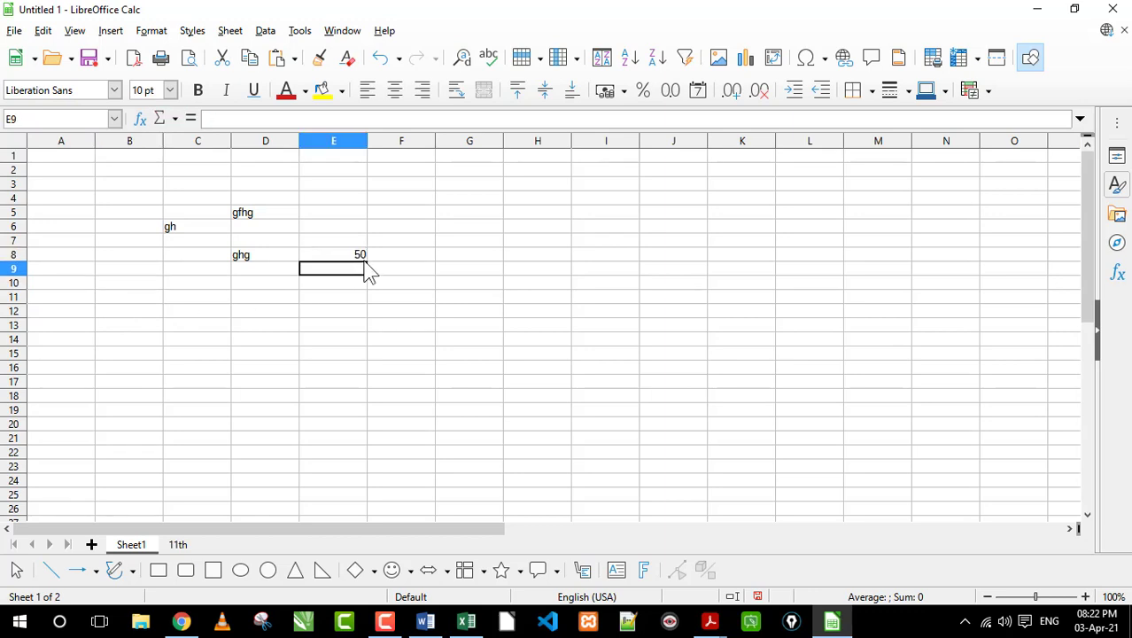
{"action": "left_click", "coordinate": [357, 245]}
{"action": "left_click", "coordinate": [367, 255]}
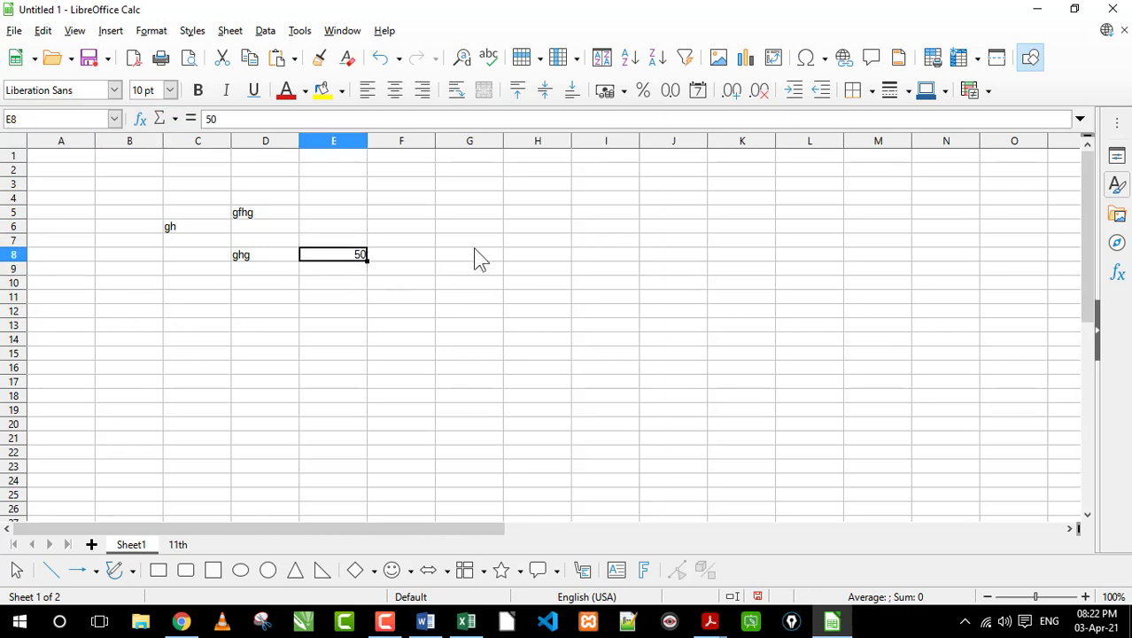
{"action": "left_click", "coordinate": [470, 256]}
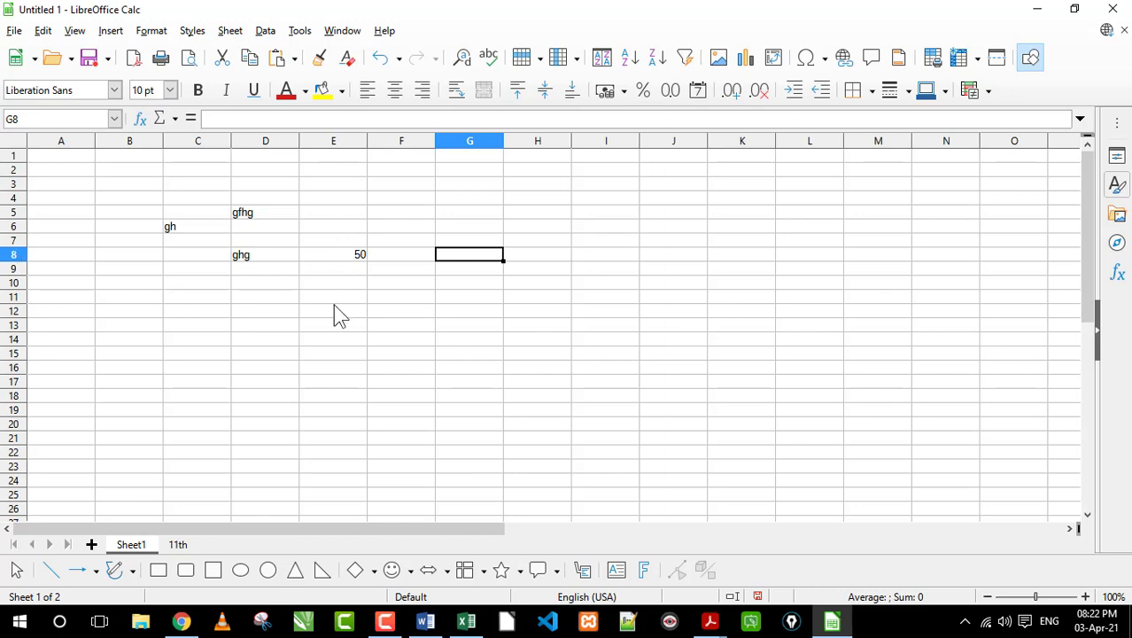
{"action": "left_click", "coordinate": [335, 355]}
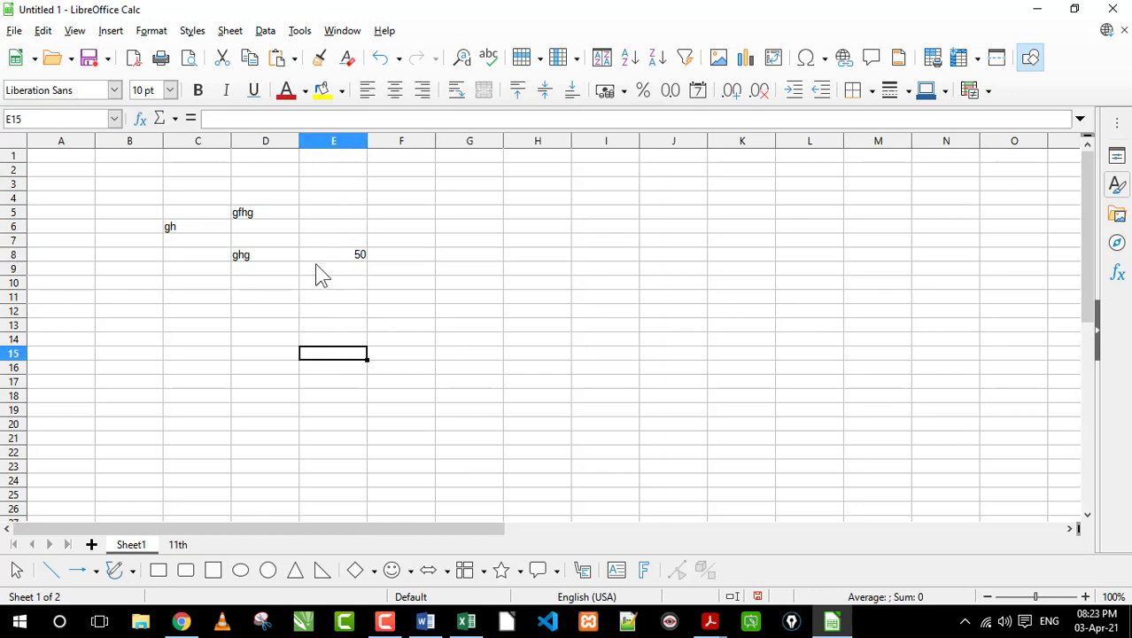
{"action": "left_click", "coordinate": [186, 226]}
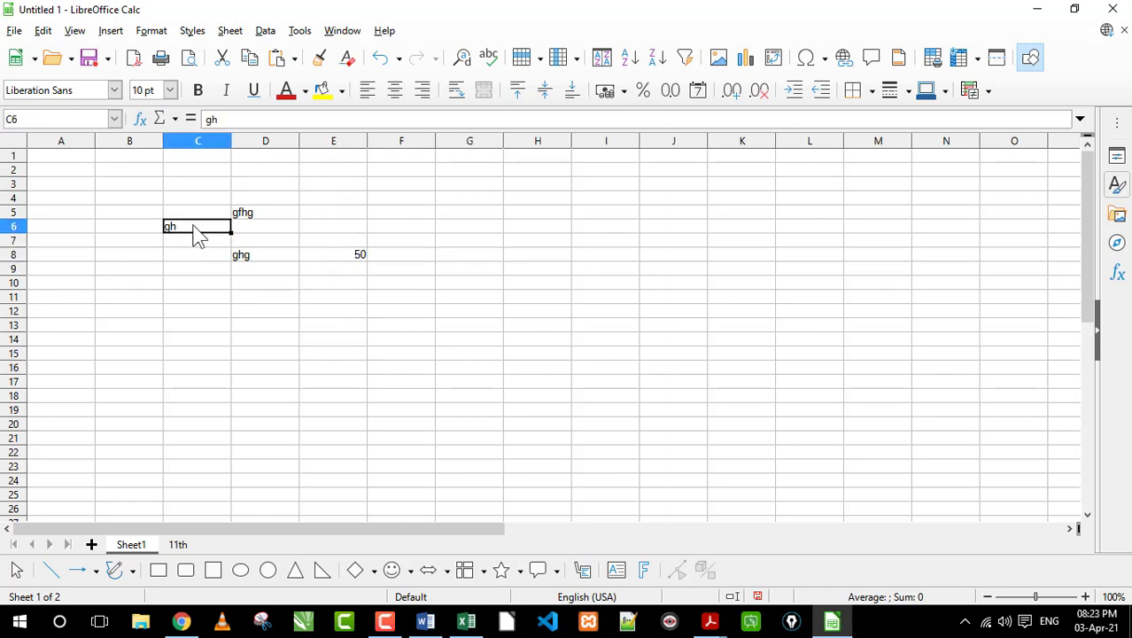
{"action": "left_click", "coordinate": [249, 312]}
Step: Delete all entries in the range B3:G13
{"action": "left_click_drag", "start_coordinate": [147, 181], "coordinate": [454, 324]}
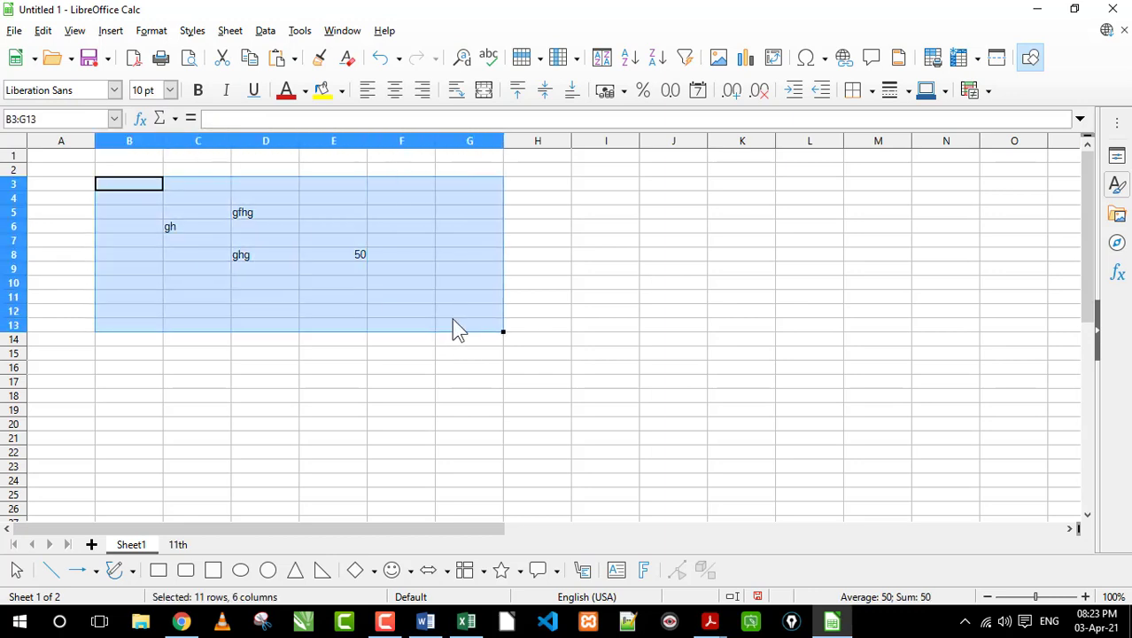
{"action": "key", "text": "Delete"}
{"action": "left_click", "coordinate": [299, 270]}
{"action": "mouse_move", "coordinate": [709, 621]}
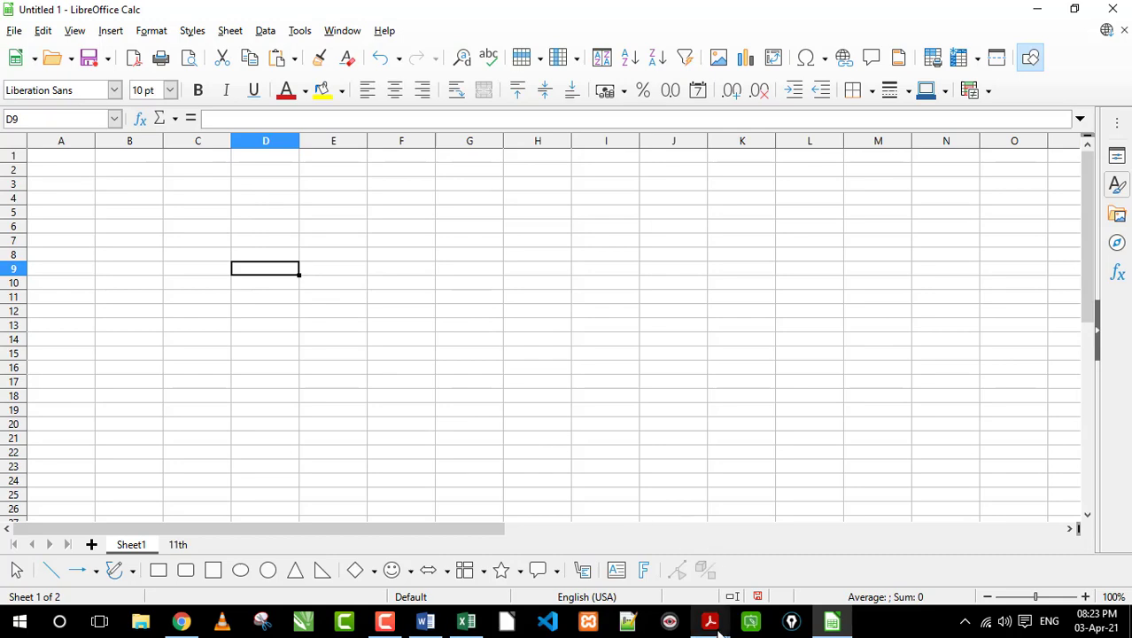
Step: Switch to the Hindi notes PDF and scroll down page 52 on formulas and functions
{"action": "left_click", "coordinate": [747, 561]}
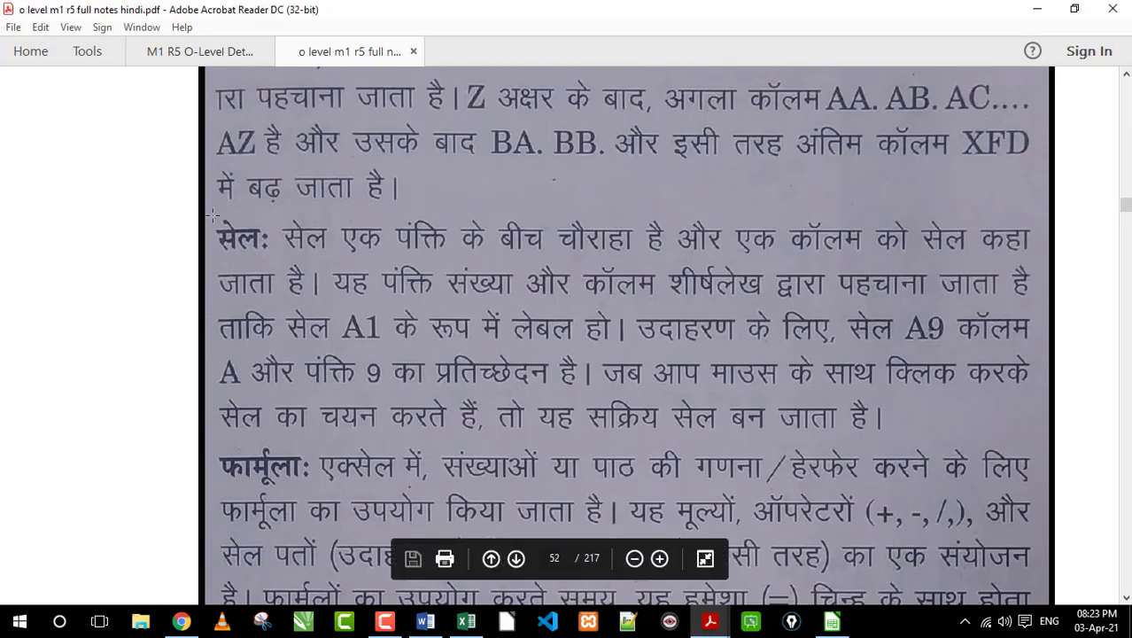
{"action": "mouse_move", "coordinate": [213, 213]}
{"action": "left_mouse_down"}
{"action": "mouse_move", "coordinate": [770, 284]}
{"action": "mouse_move", "coordinate": [886, 416]}
{"action": "left_mouse_up"}
{"action": "left_click", "coordinate": [654, 376]}
{"action": "scroll", "coordinate": [447, 382], "scroll_direction": "down", "scroll_amount": 1}
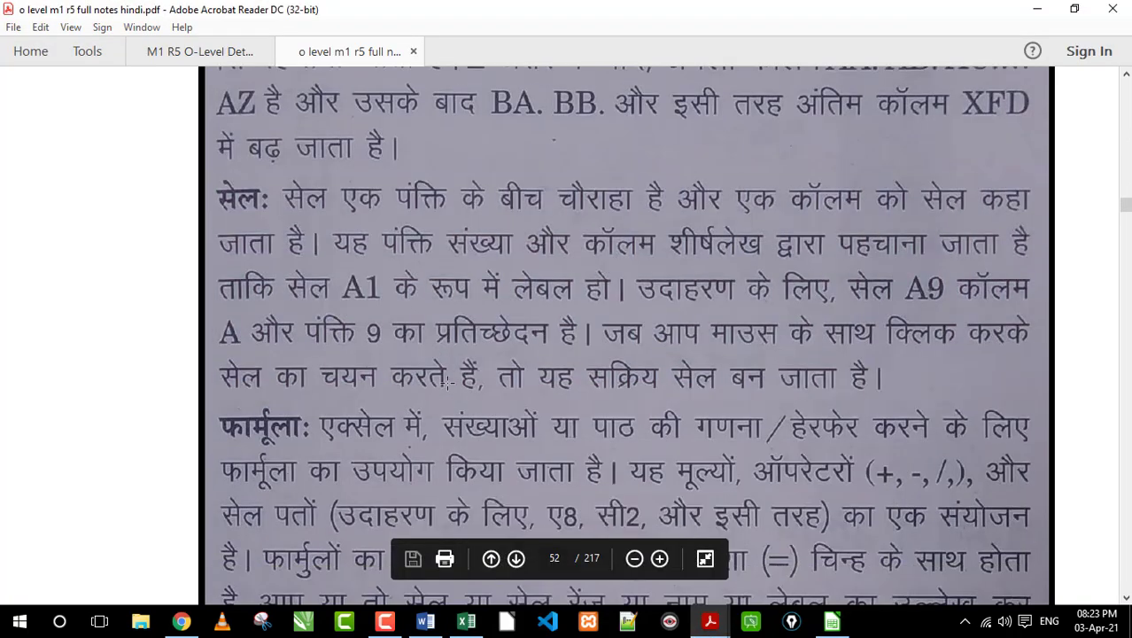
{"action": "scroll", "coordinate": [447, 382], "scroll_direction": "down", "scroll_amount": 3}
{"action": "scroll", "coordinate": [447, 383], "scroll_direction": "down", "scroll_amount": 2}
{"action": "scroll", "coordinate": [266, 235], "scroll_direction": "down", "scroll_amount": 2}
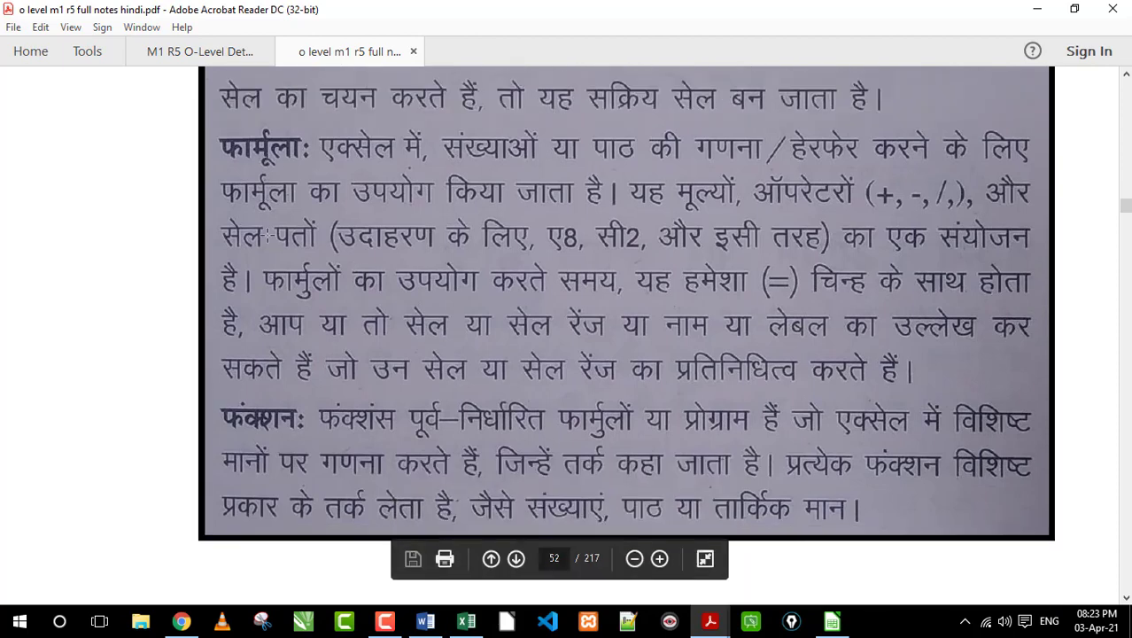
{"action": "left_click", "coordinate": [832, 621]}
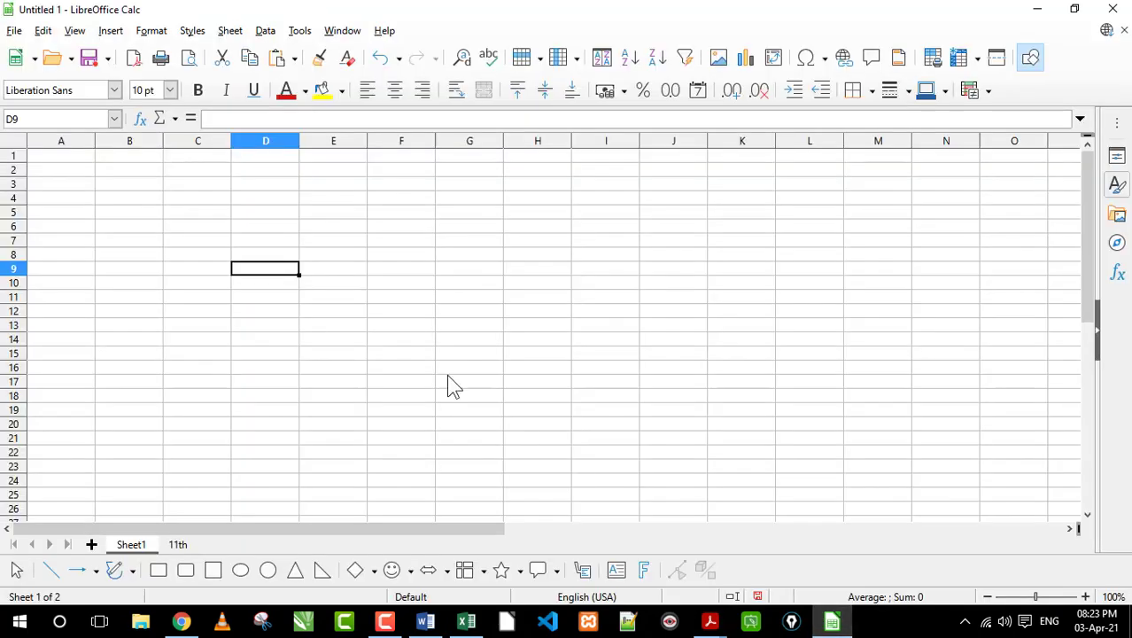
{"action": "left_click", "coordinate": [279, 285]}
{"action": "key", "text": "Up"}
{"action": "key", "text": "Up"}
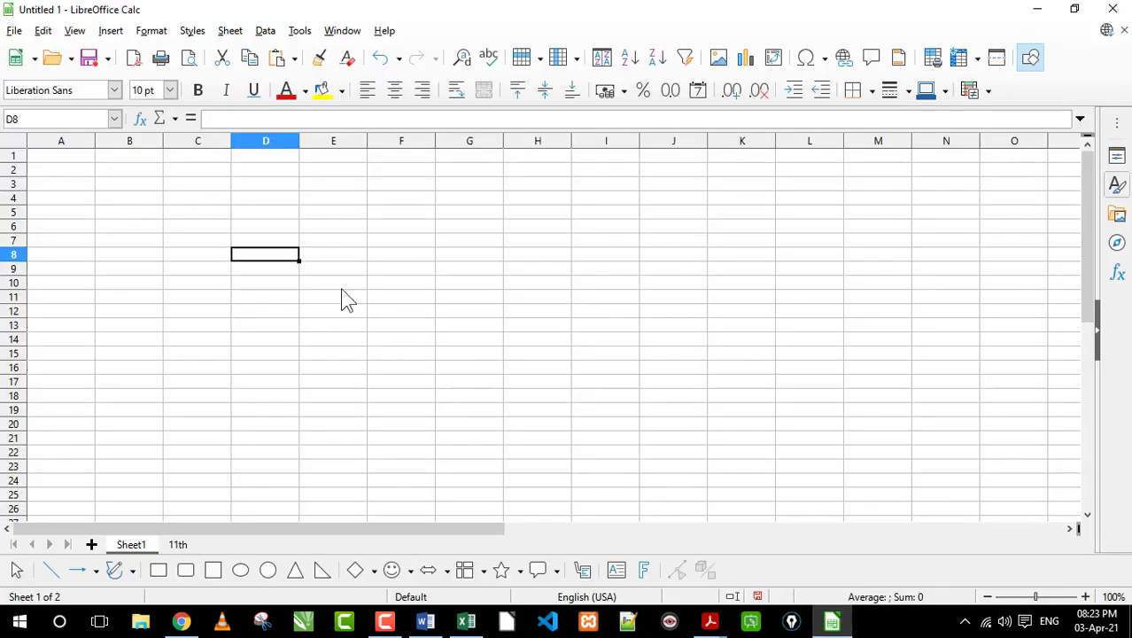
{"action": "left_click_drag", "start_coordinate": [206, 222], "coordinate": [508, 384]}
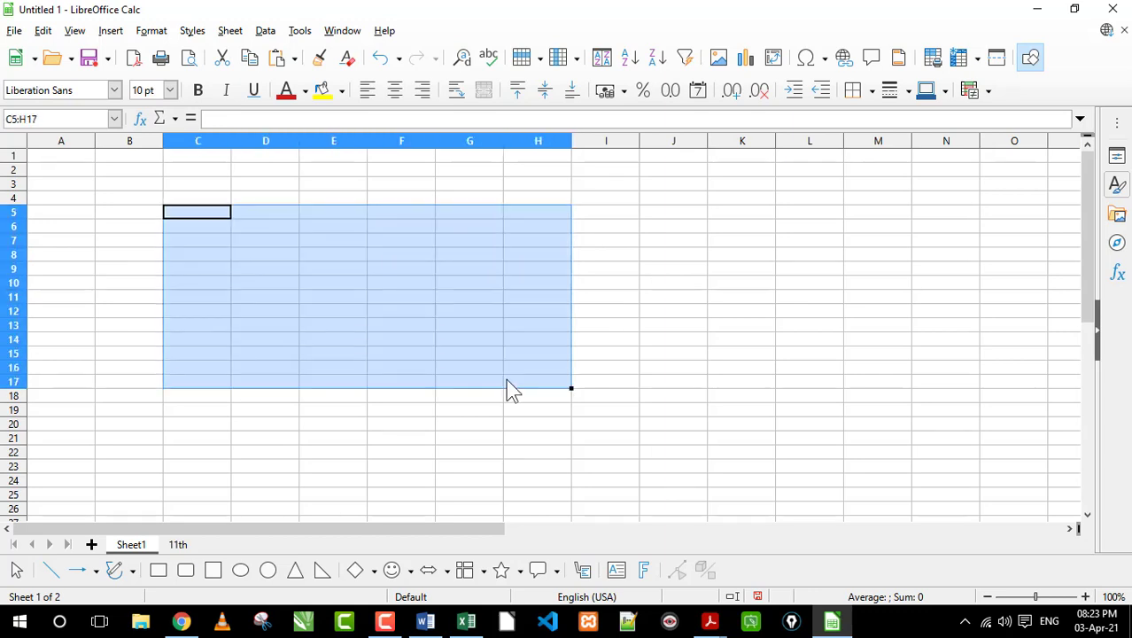
{"action": "left_click", "coordinate": [388, 287]}
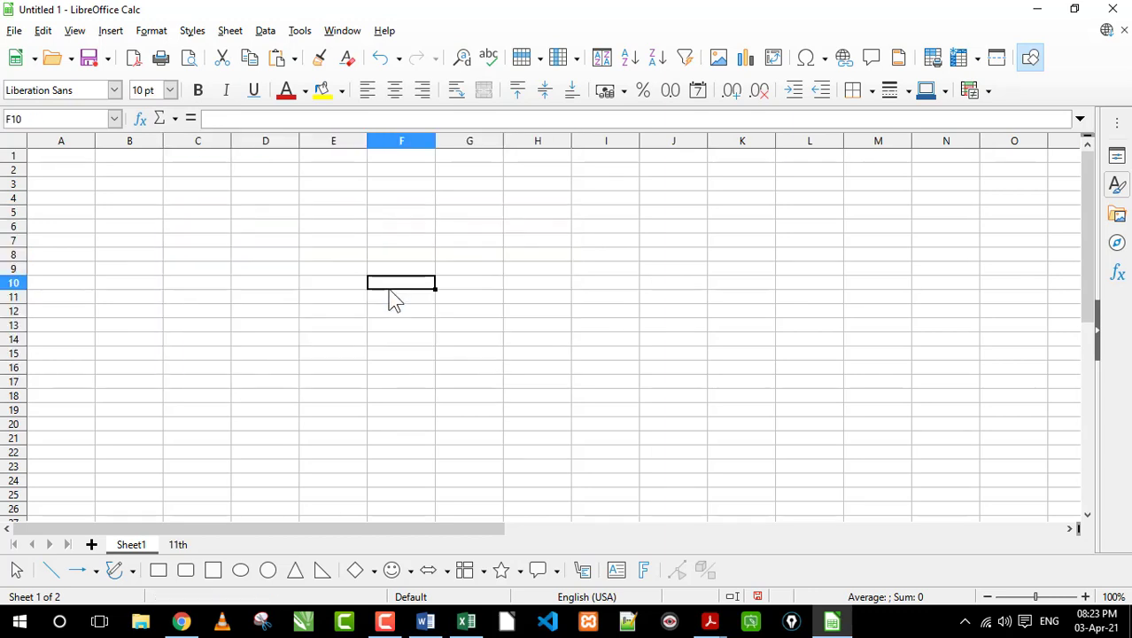
{"action": "left_click", "coordinate": [465, 623]}
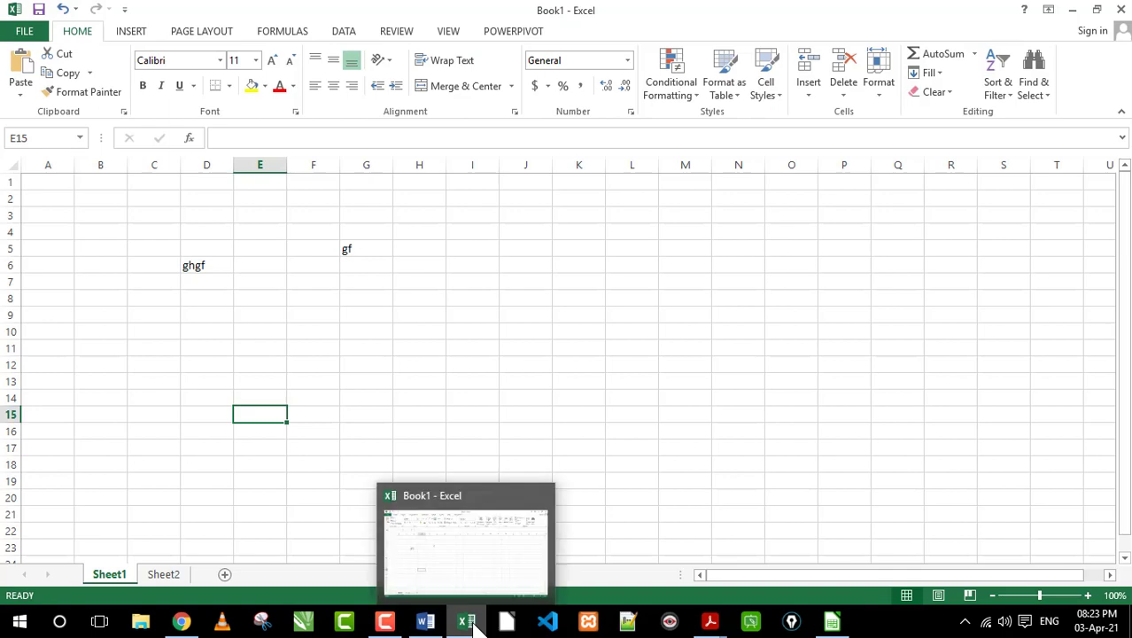
{"action": "left_click", "coordinate": [464, 623]}
{"action": "left_click_drag", "start_coordinate": [271, 229], "coordinate": [485, 351]}
{"action": "left_click", "coordinate": [388, 271]}
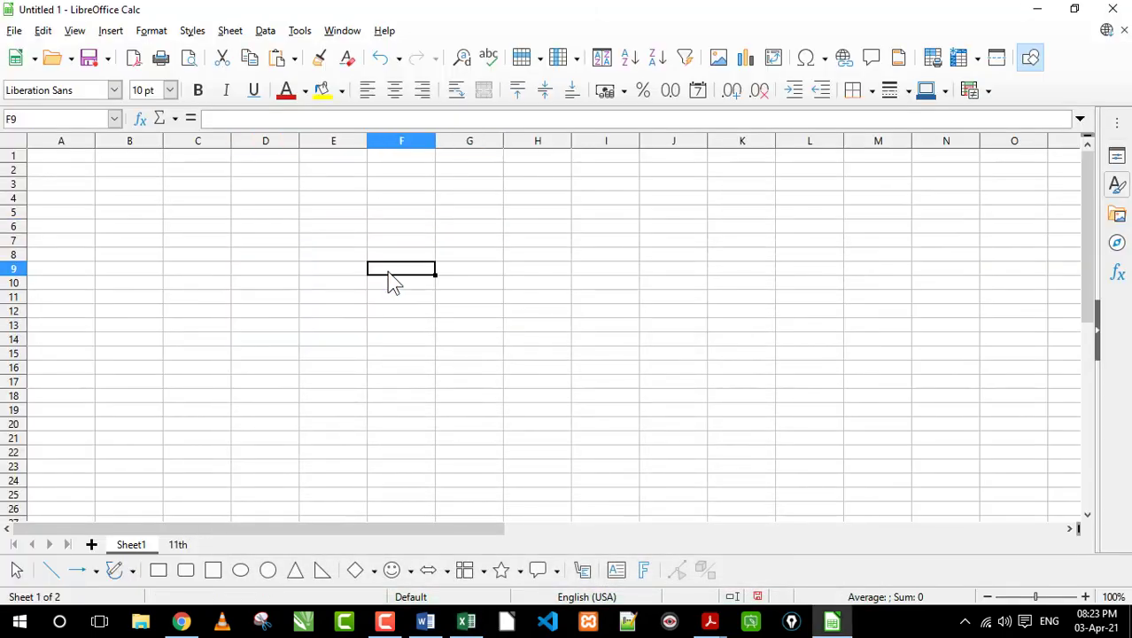
{"action": "left_click_drag", "start_coordinate": [204, 198], "coordinate": [556, 385]}
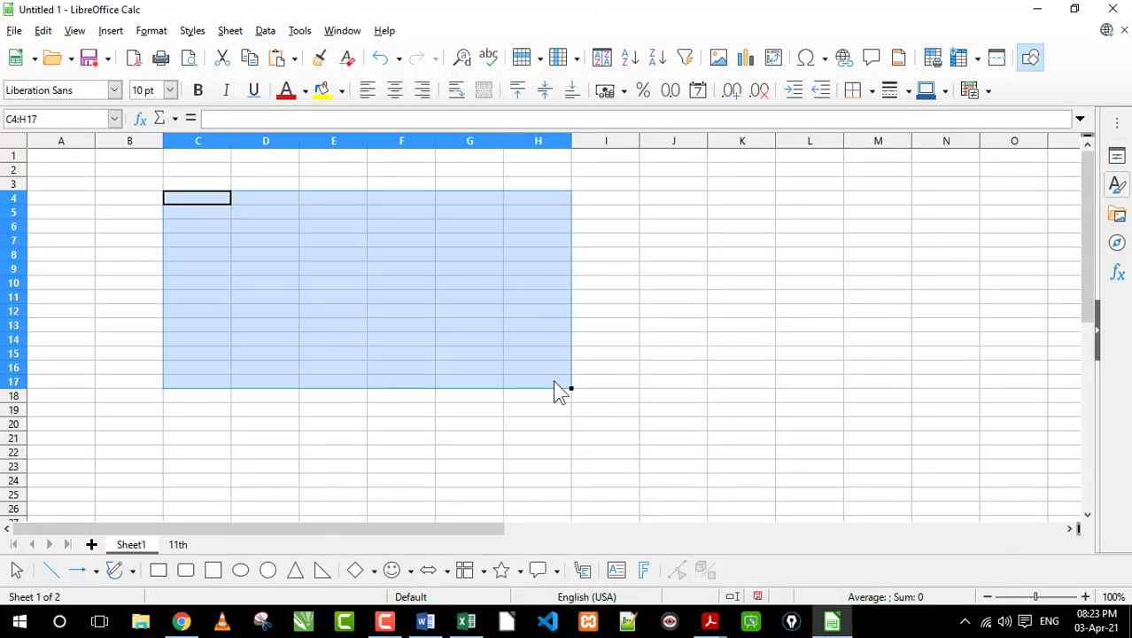
{"action": "left_click", "coordinate": [431, 311]}
{"action": "left_click", "coordinate": [466, 623]}
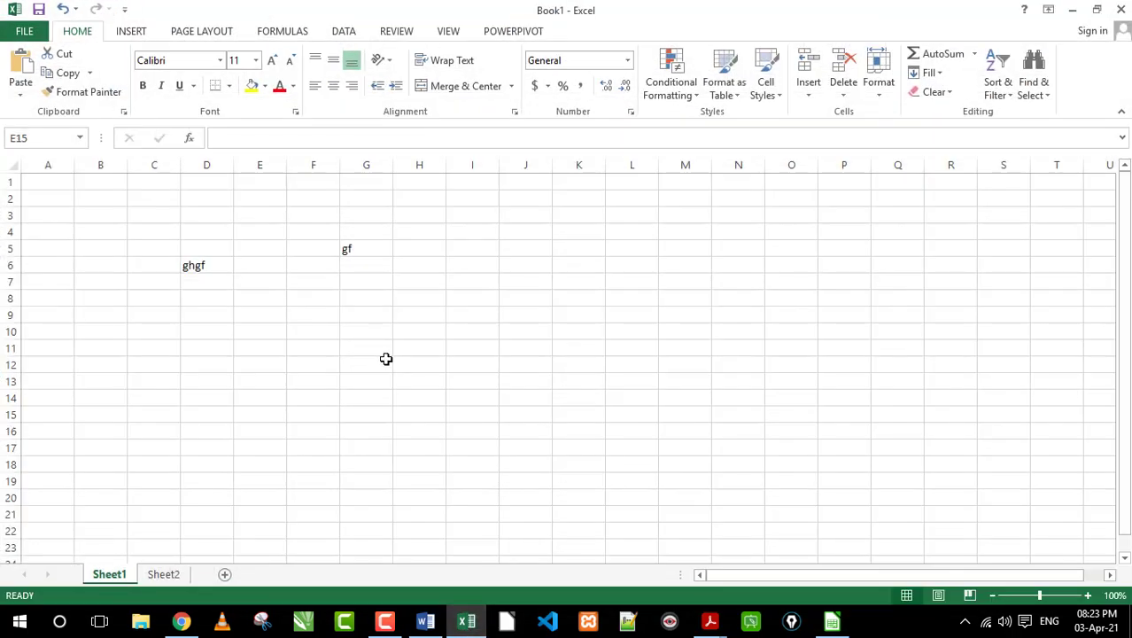
{"action": "key", "text": "alt+Tab"}
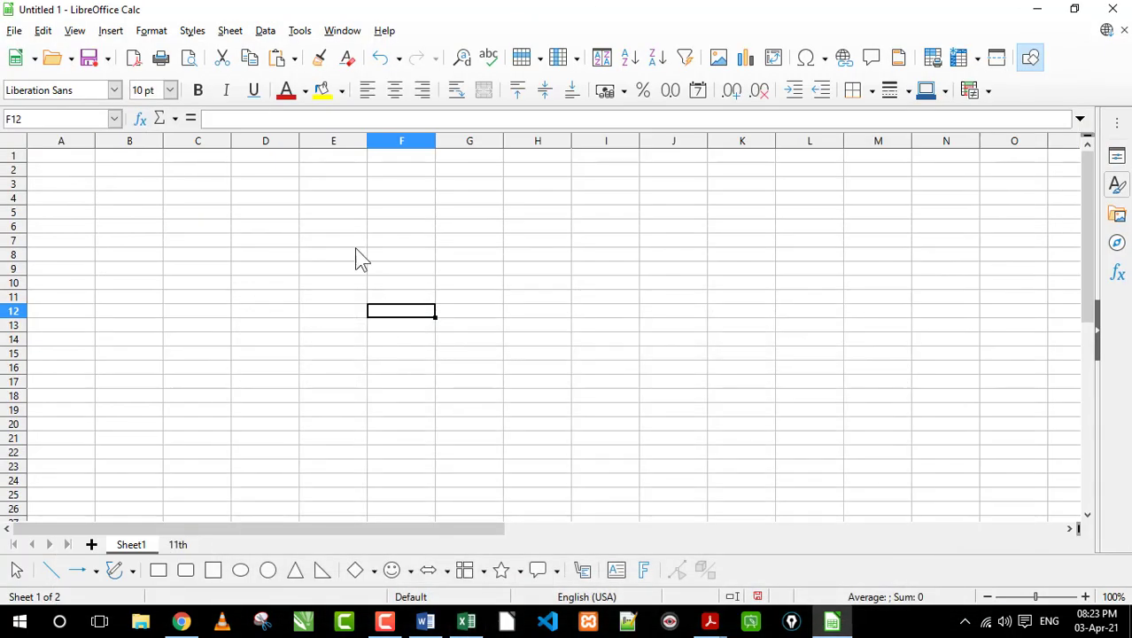
{"action": "left_click_drag", "start_coordinate": [246, 223], "coordinate": [492, 367]}
{"action": "left_click", "coordinate": [399, 287]}
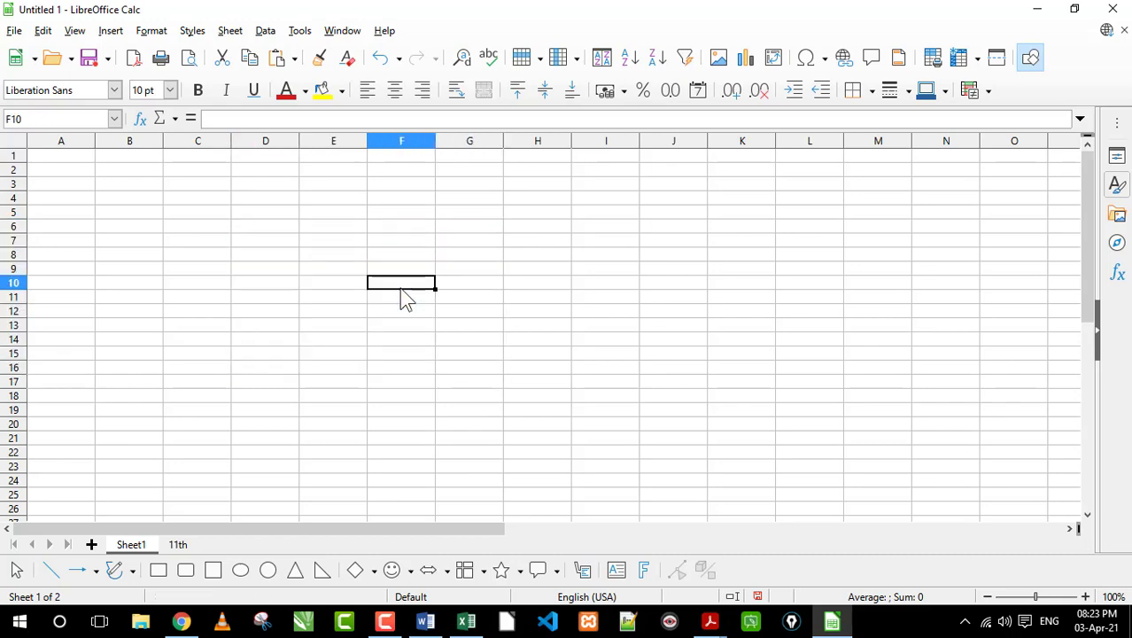
{"action": "mouse_move", "coordinate": [710, 621]}
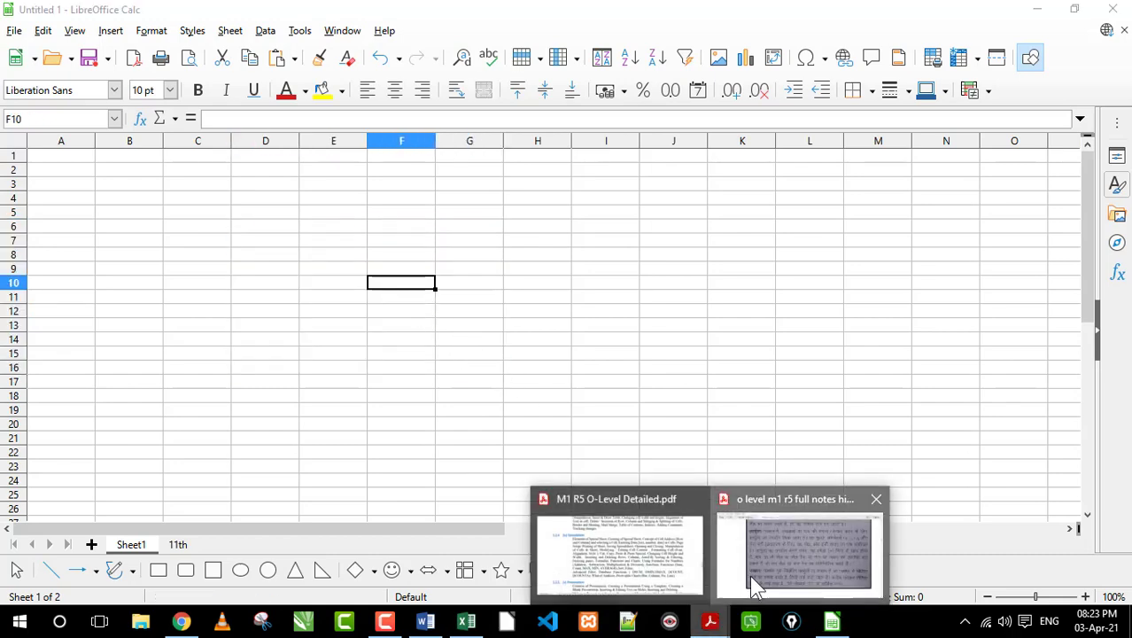
{"action": "left_click", "coordinate": [751, 578]}
{"action": "left_click_drag", "start_coordinate": [223, 109], "coordinate": [1033, 529]}
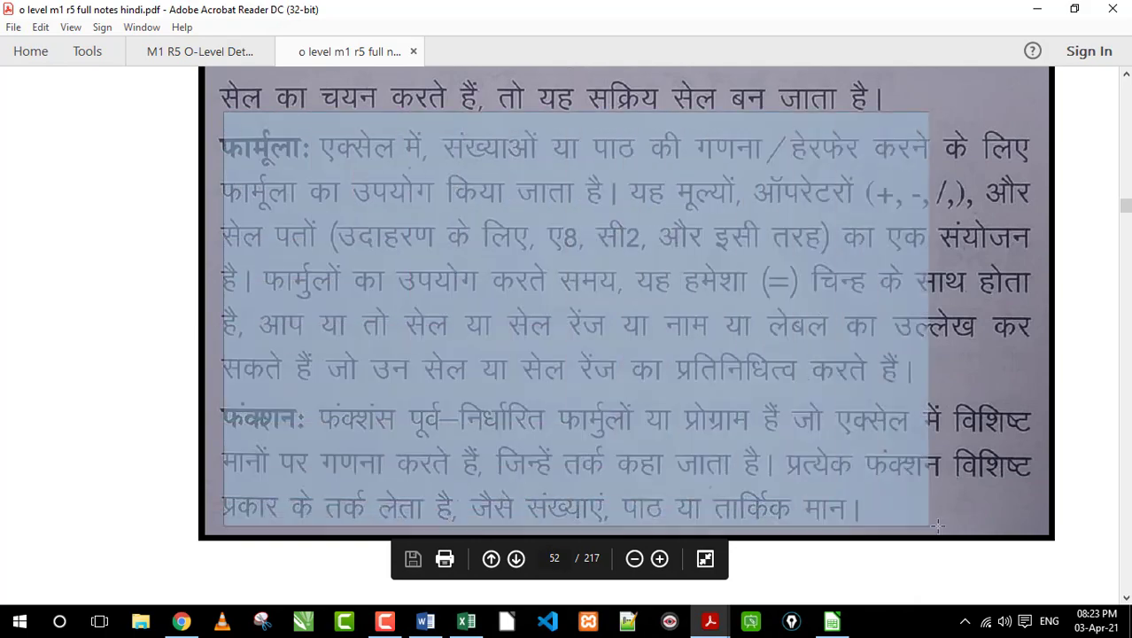
{"action": "left_click", "coordinate": [653, 361]}
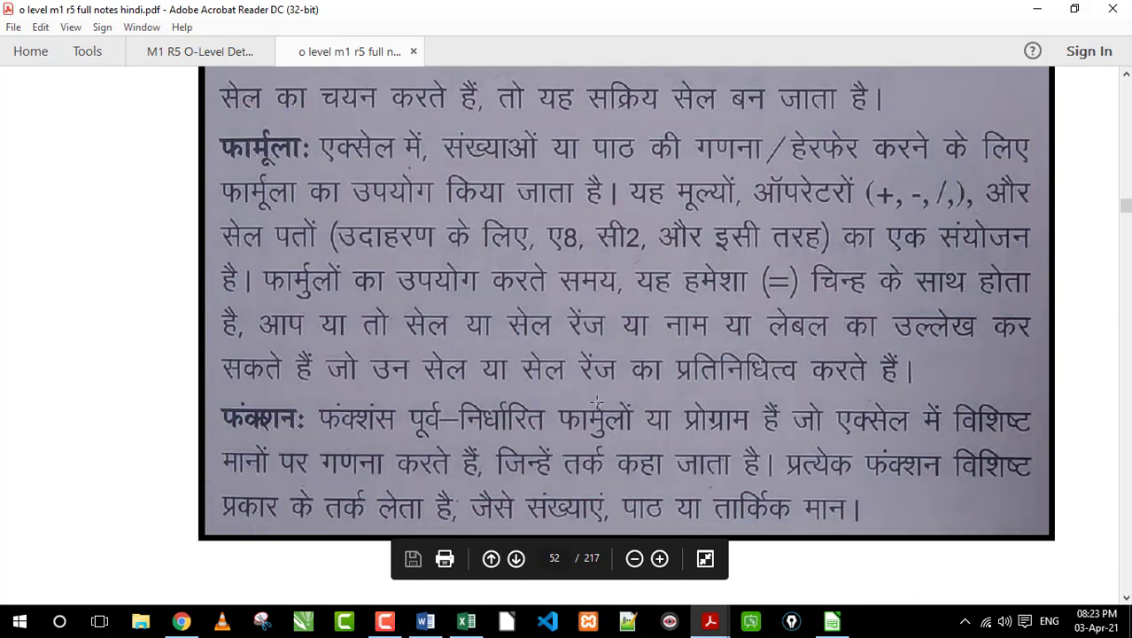
{"action": "left_click", "coordinate": [832, 620]}
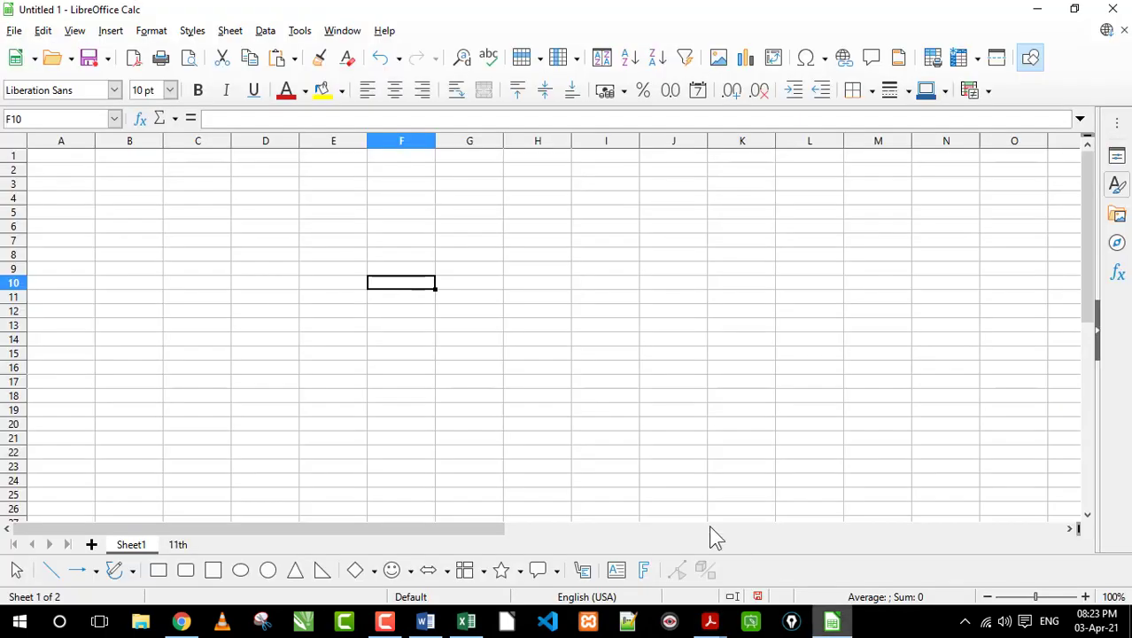
{"action": "left_click", "coordinate": [311, 274]}
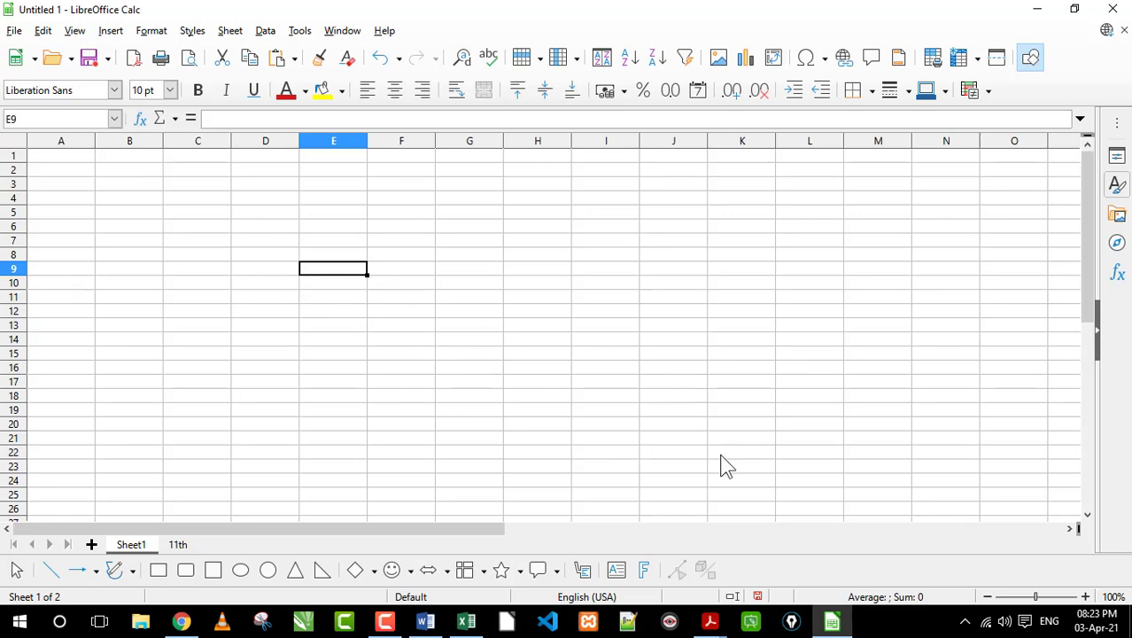
{"action": "left_click", "coordinate": [706, 622]}
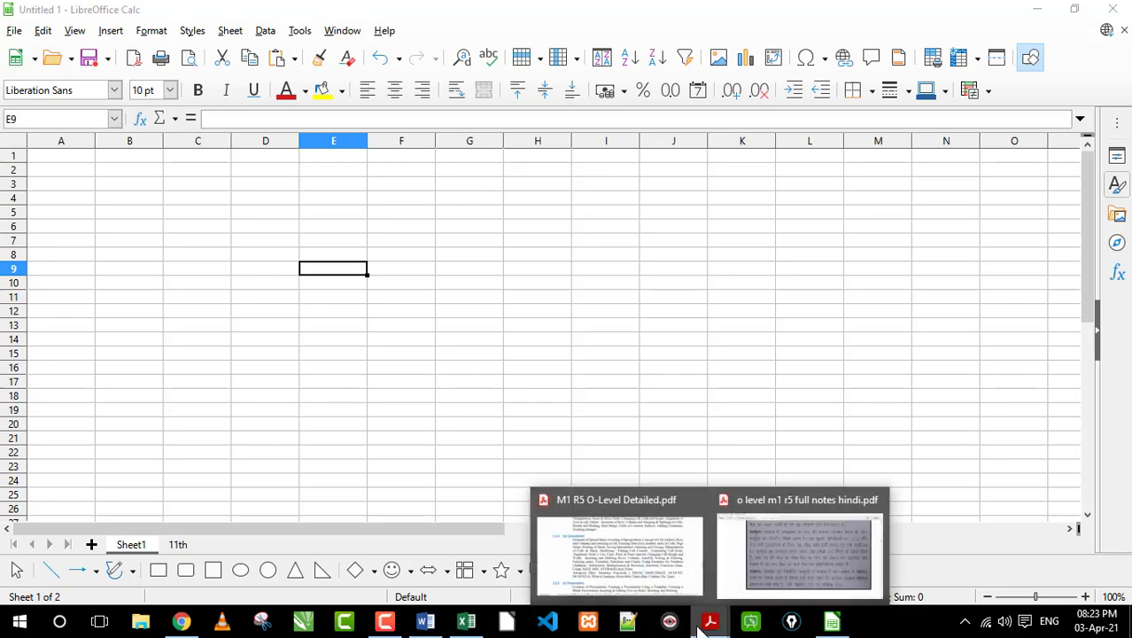
Step: In the Hindi notes PDF, try marking several regions of page text, clearing each
{"action": "left_click", "coordinate": [753, 556]}
{"action": "mouse_move", "coordinate": [212, 129]}
{"action": "left_mouse_down"}
{"action": "mouse_move", "coordinate": [346, 478]}
{"action": "mouse_move", "coordinate": [819, 486]}
{"action": "mouse_move", "coordinate": [1072, 536]}
{"action": "left_mouse_up"}
{"action": "left_click", "coordinate": [512, 327]}
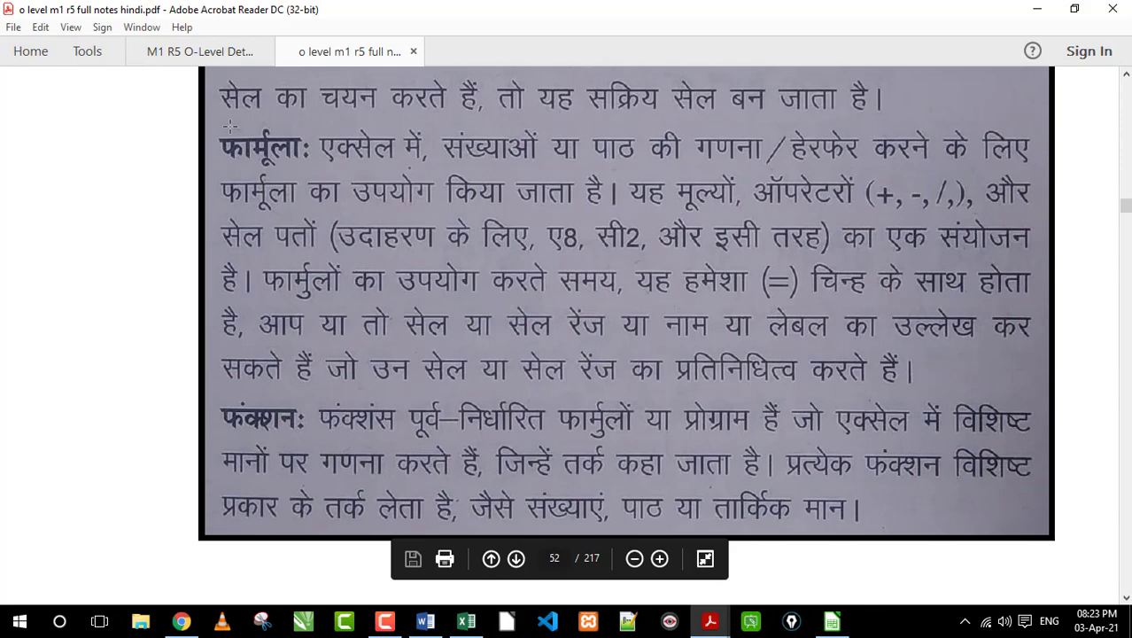
{"action": "left_click_drag", "start_coordinate": [229, 126], "coordinate": [1107, 398]}
{"action": "left_click", "coordinate": [887, 177]}
{"action": "left_click_drag", "start_coordinate": [877, 171], "coordinate": [896, 205]}
{"action": "left_click", "coordinate": [934, 196]}
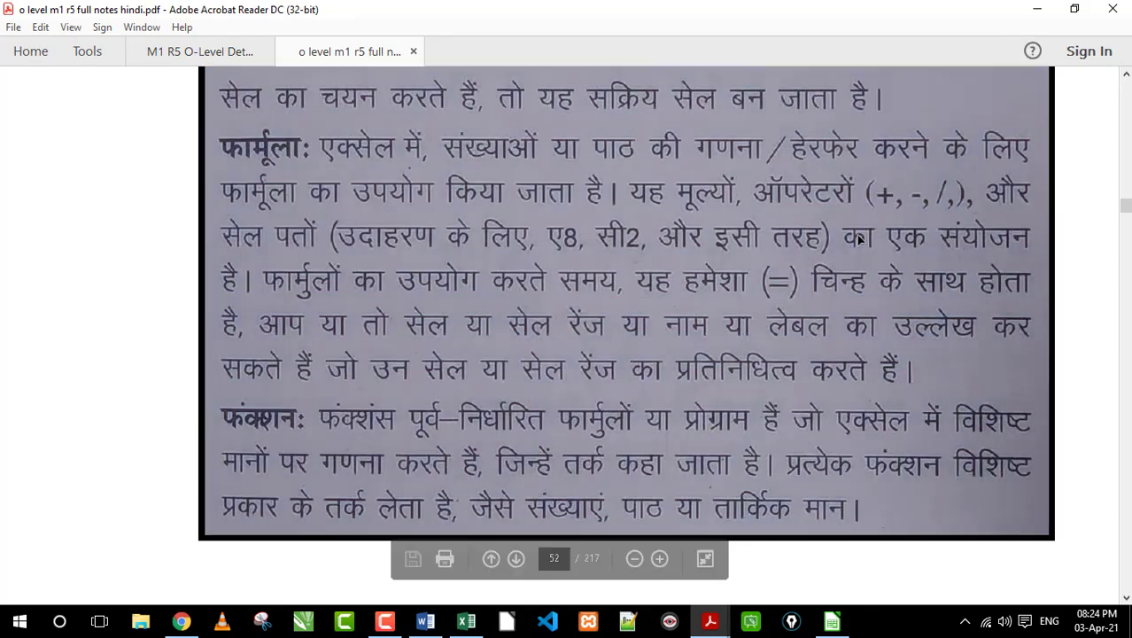
Step: Mark the whole फंक्शन paragraph, then return to the Calc spreadsheet
{"action": "left_click_drag", "start_coordinate": [203, 396], "coordinate": [1046, 545]}
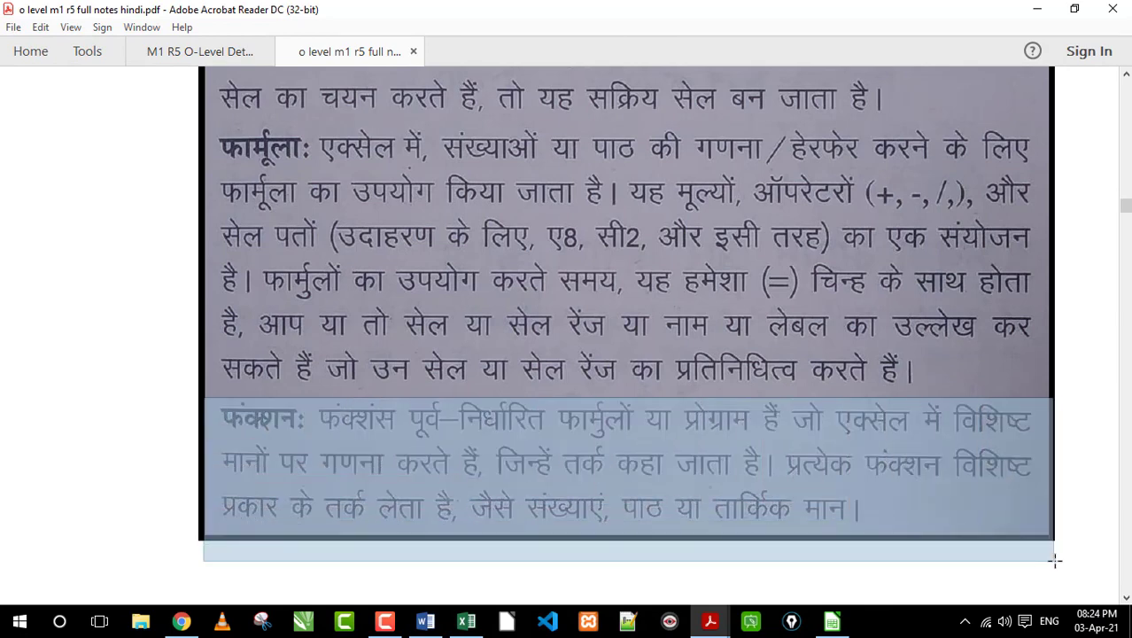
{"action": "left_click_drag", "start_coordinate": [1046, 545], "coordinate": [1056, 549]}
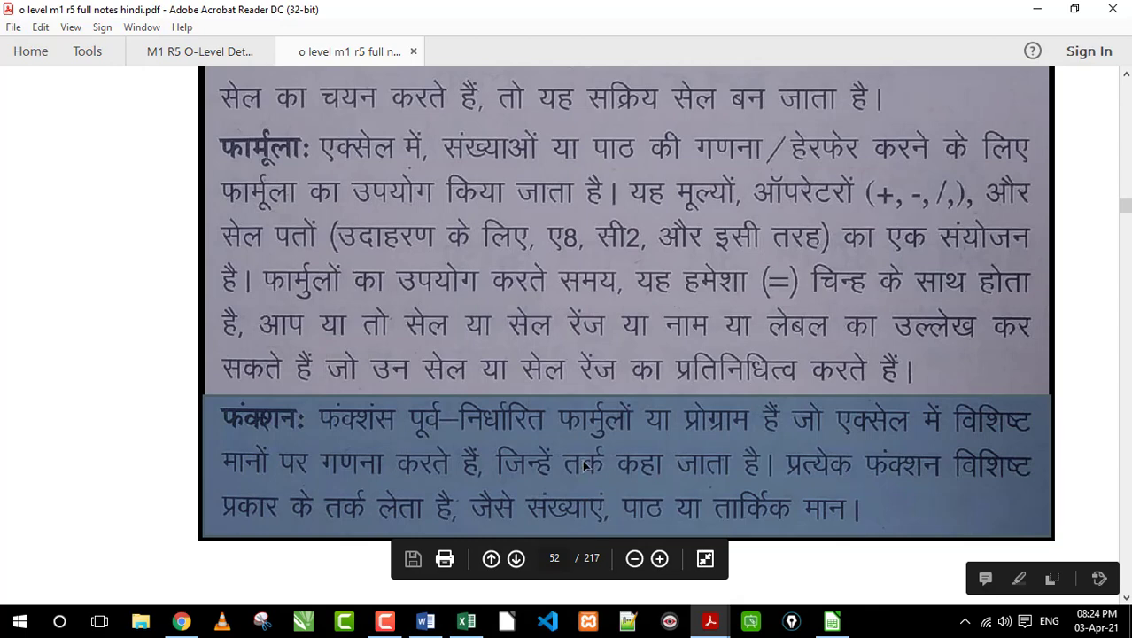
{"action": "left_click", "coordinate": [832, 621]}
Step: Zoom the empty sheet to 160%, opening and closing the Sheet menu without choosing anything
{"action": "left_click", "coordinate": [264, 232]}
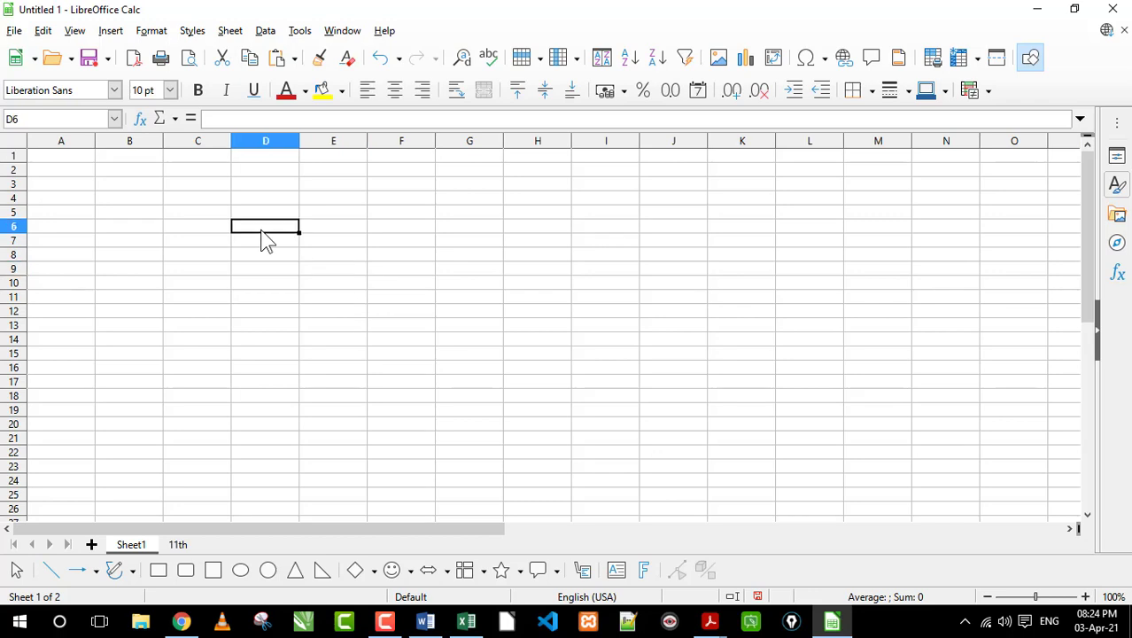
{"action": "scroll", "coordinate": [309, 270], "scroll_direction": "up", "scroll_amount": 3, "text": "ctrl"}
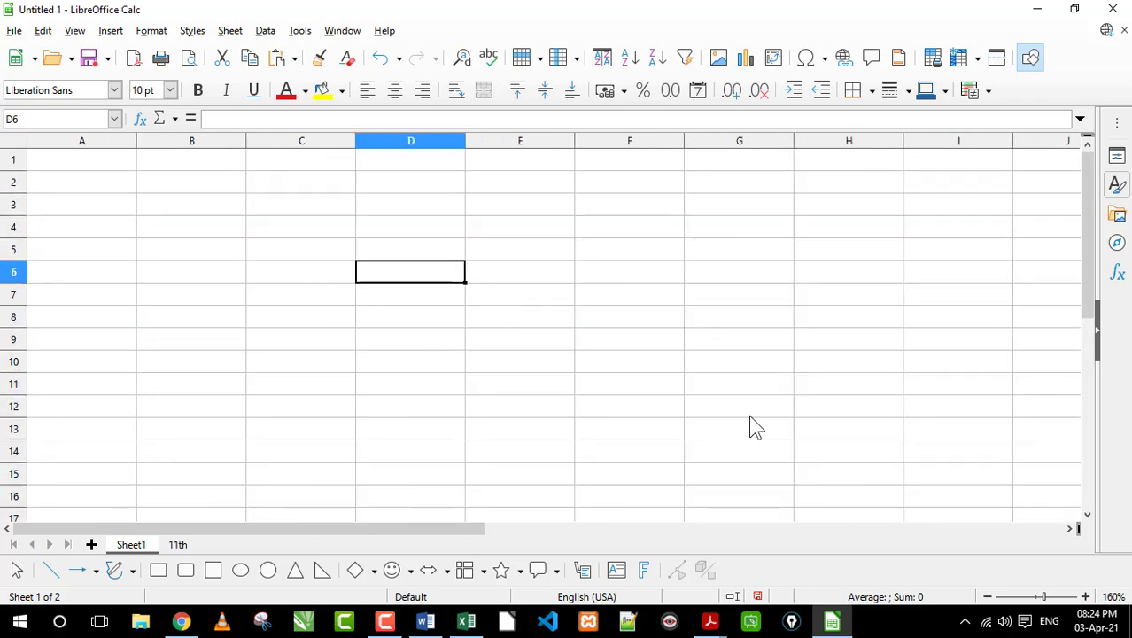
{"action": "left_click", "coordinate": [1045, 596]}
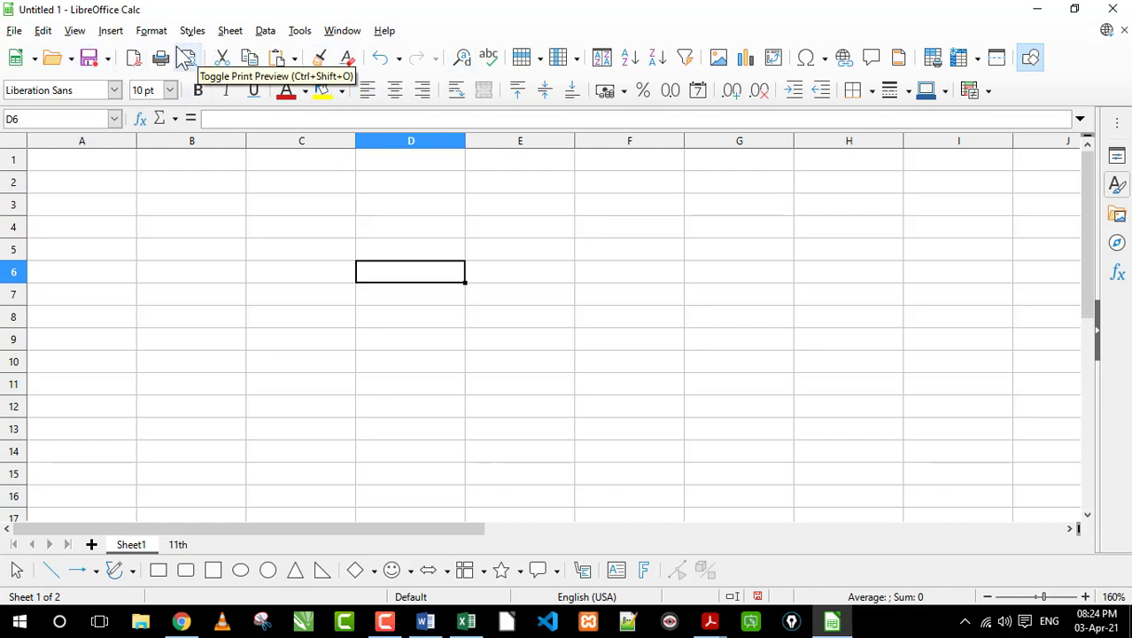
{"action": "left_click", "coordinate": [14, 31]}
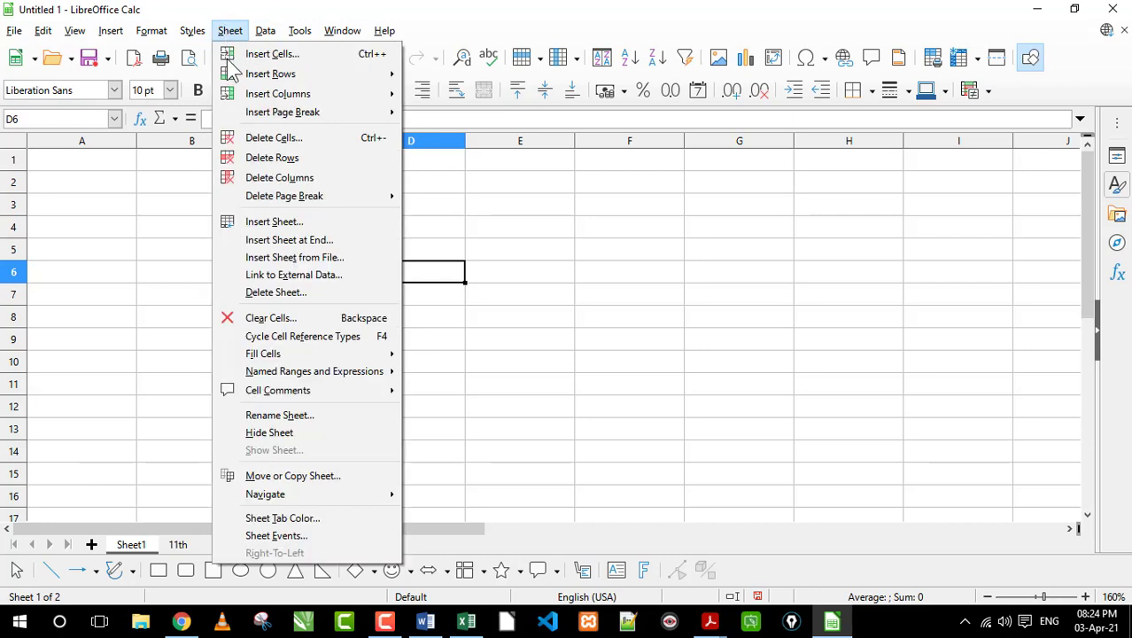
{"action": "mouse_move", "coordinate": [230, 31]}
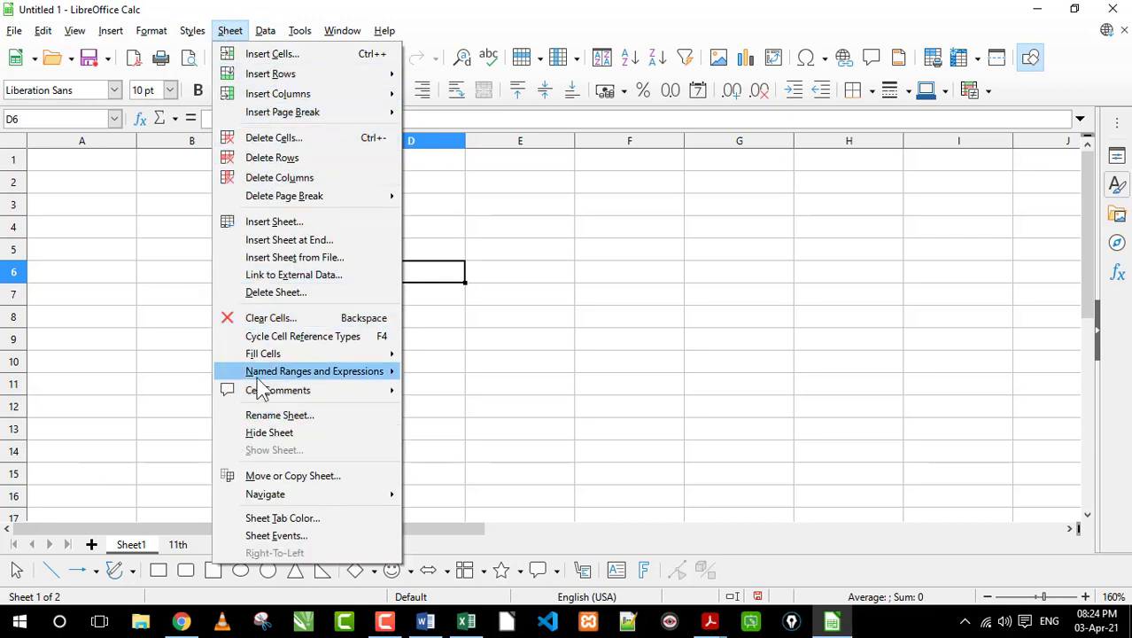
{"action": "left_click", "coordinate": [169, 227]}
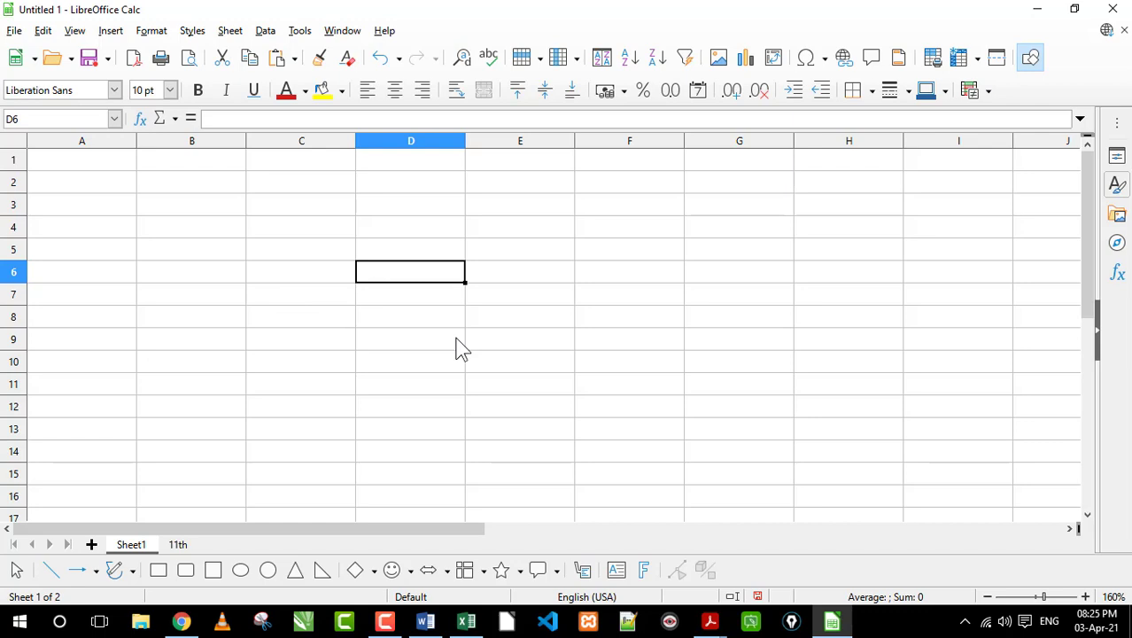
Step: Bring the Hindi notes PDF back and mark most of the page text
{"action": "left_click", "coordinate": [708, 623]}
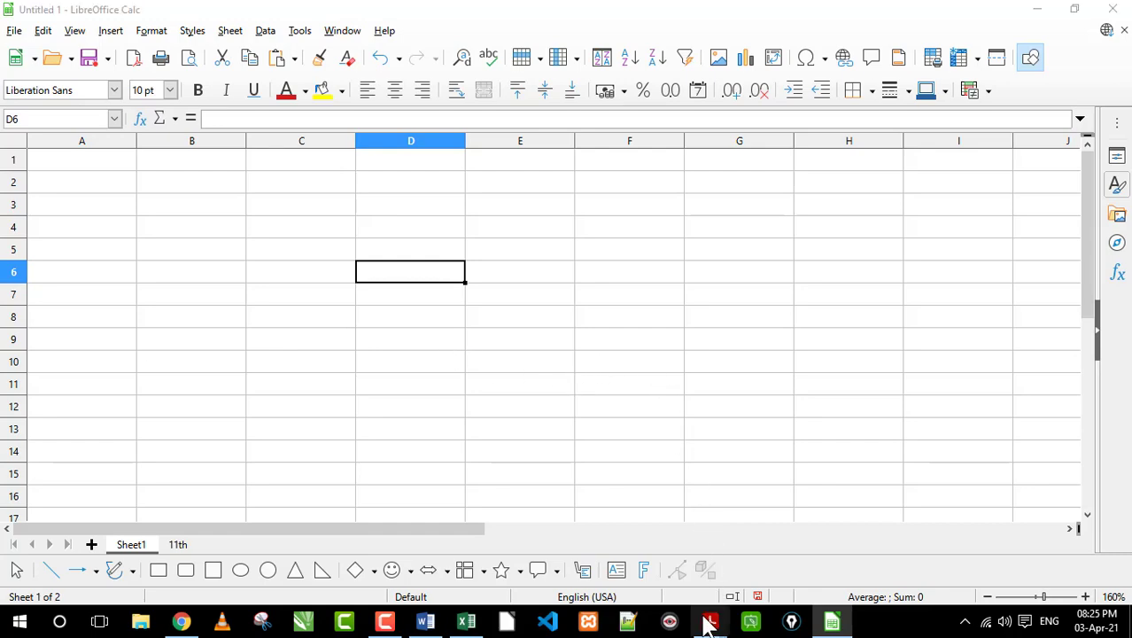
{"action": "left_click", "coordinate": [771, 576]}
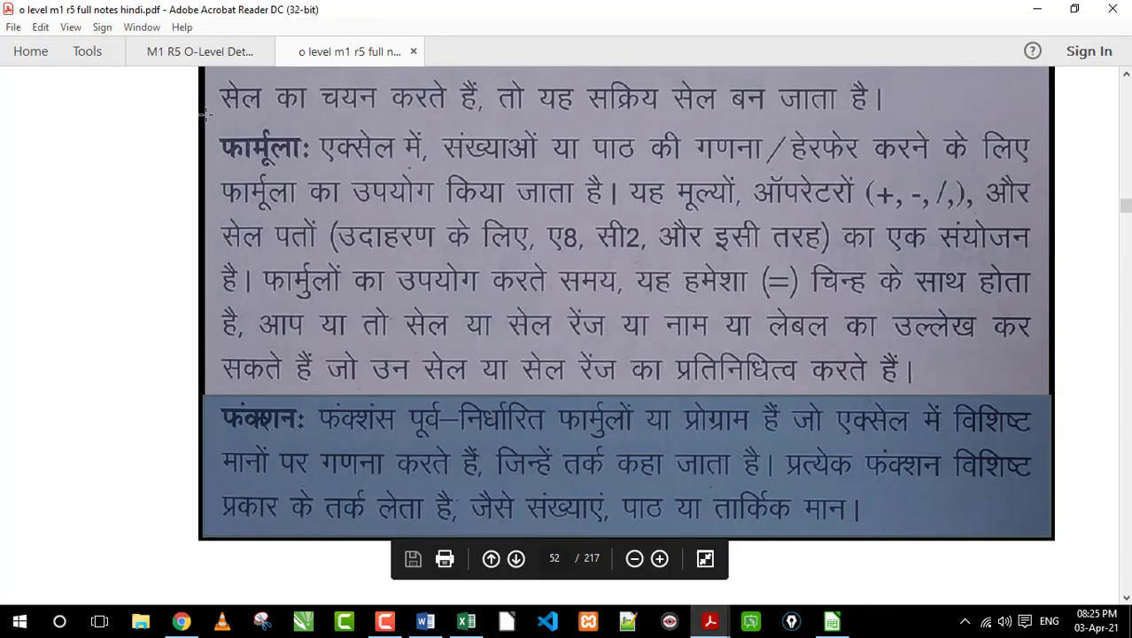
{"action": "left_click_drag", "start_coordinate": [206, 112], "coordinate": [1060, 563]}
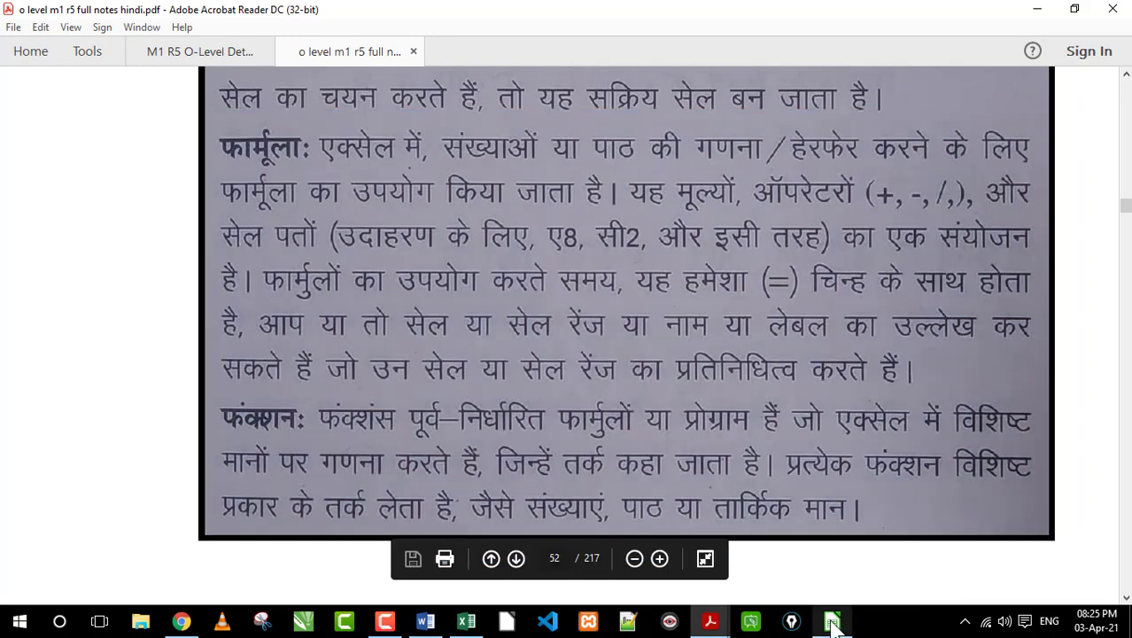
Step: Back in the Calc sheet, enter 50, 30, 20 and 50 into cells D4 through D7
{"action": "left_click", "coordinate": [832, 621]}
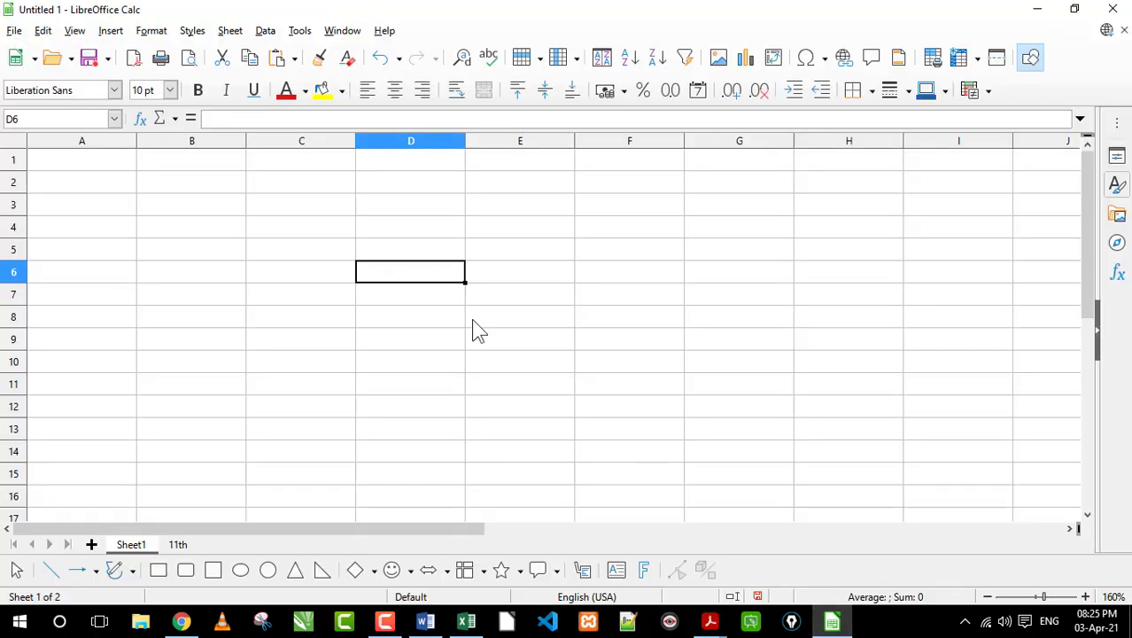
{"action": "left_click", "coordinate": [370, 235]}
{"action": "type", "text": "50"}
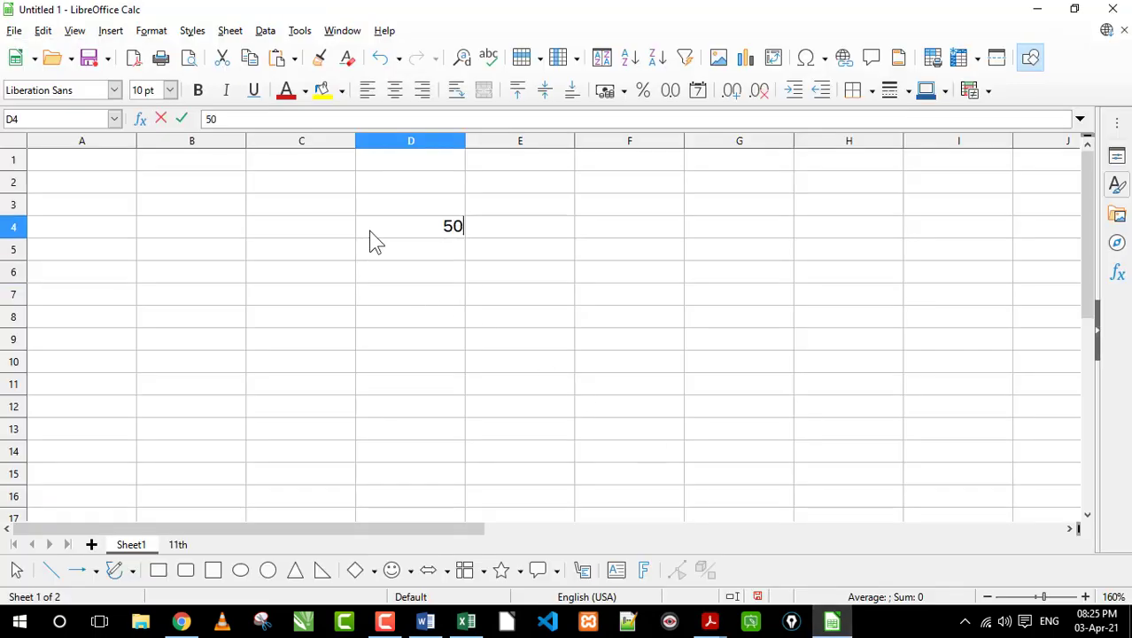
{"action": "key", "text": "Return"}
{"action": "type", "text": "30"}
{"action": "key", "text": "Return"}
{"action": "type", "text": "20"}
{"action": "key", "text": "Return"}
{"action": "type", "text": "50"}
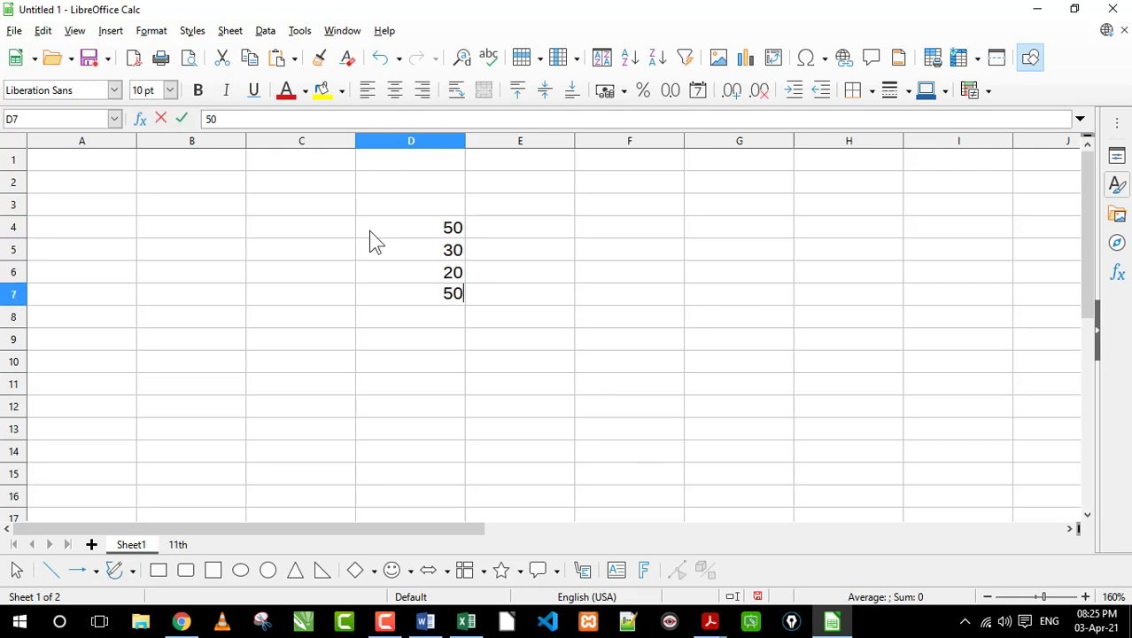
{"action": "key", "text": "Return"}
Step: Select D4:D7 and check that the status bar shows Sum: 150
{"action": "mouse_move", "coordinate": [371, 227]}
{"action": "left_mouse_down"}
{"action": "mouse_move", "coordinate": [397, 270]}
{"action": "mouse_move", "coordinate": [397, 303]}
{"action": "left_mouse_up"}
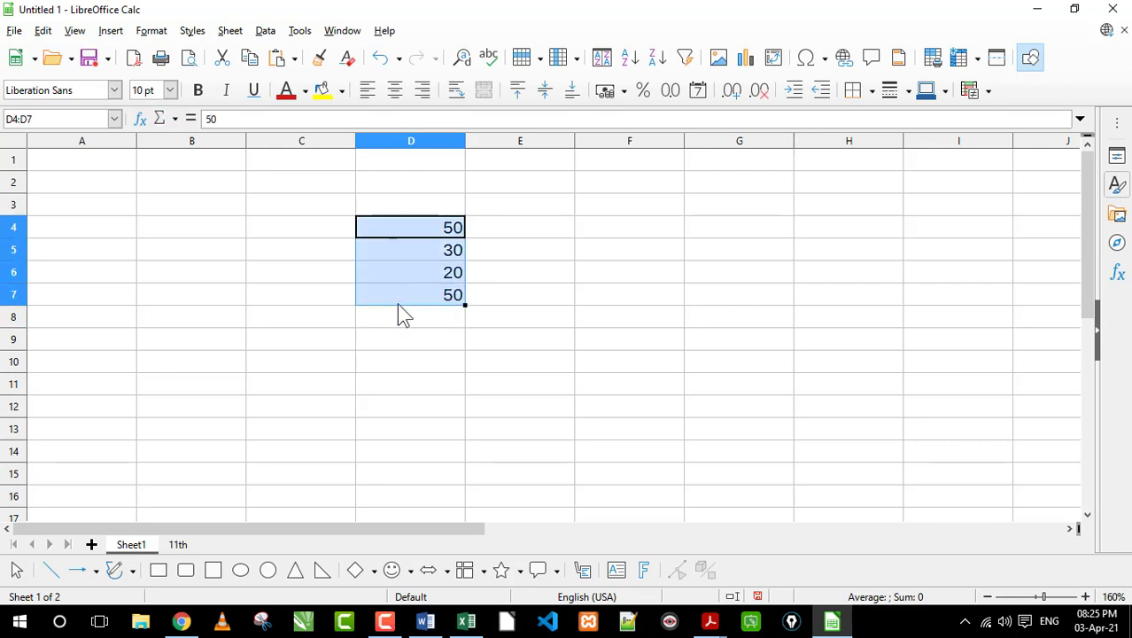
{"action": "left_click", "coordinate": [397, 315]}
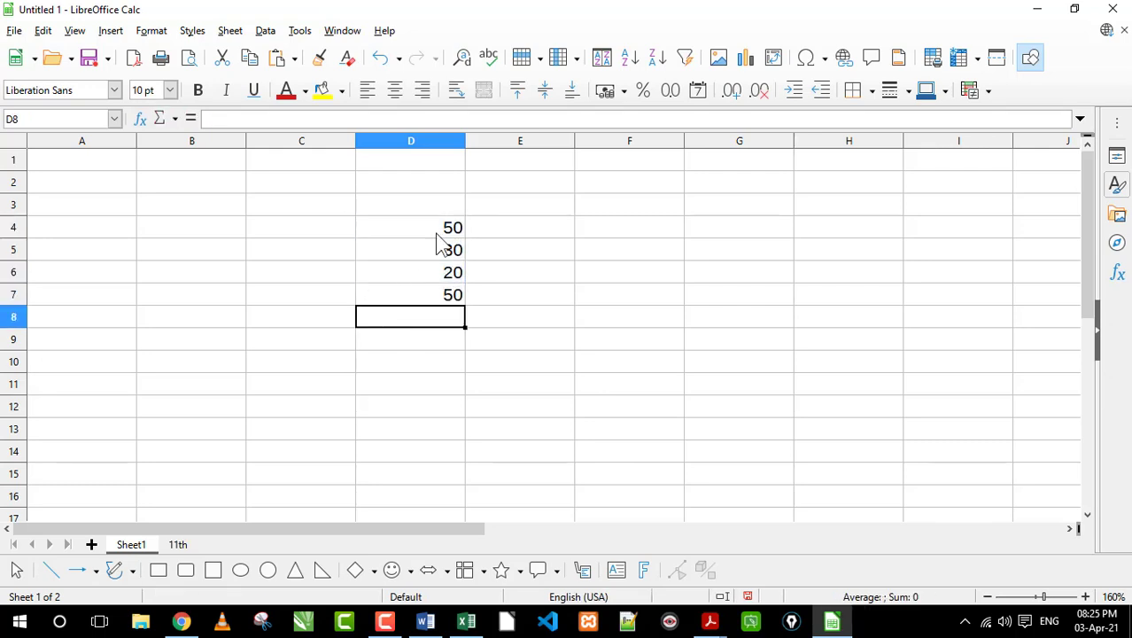
{"action": "left_click_drag", "start_coordinate": [422, 235], "coordinate": [419, 295]}
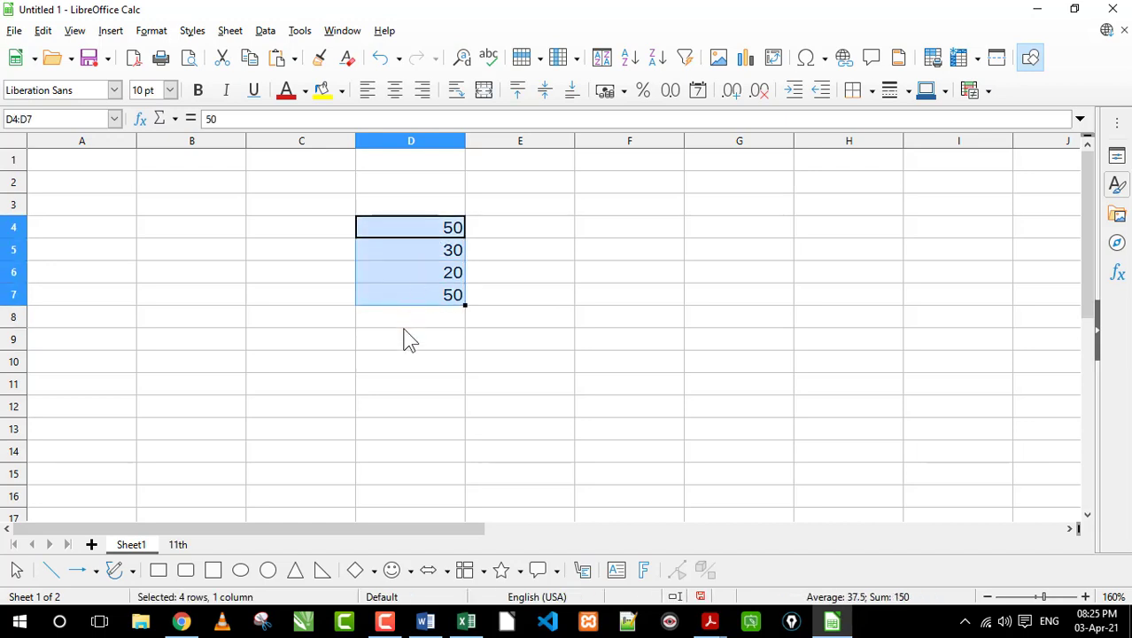
{"action": "left_click", "coordinate": [412, 320]}
{"action": "left_click_drag", "start_coordinate": [413, 229], "coordinate": [420, 320]}
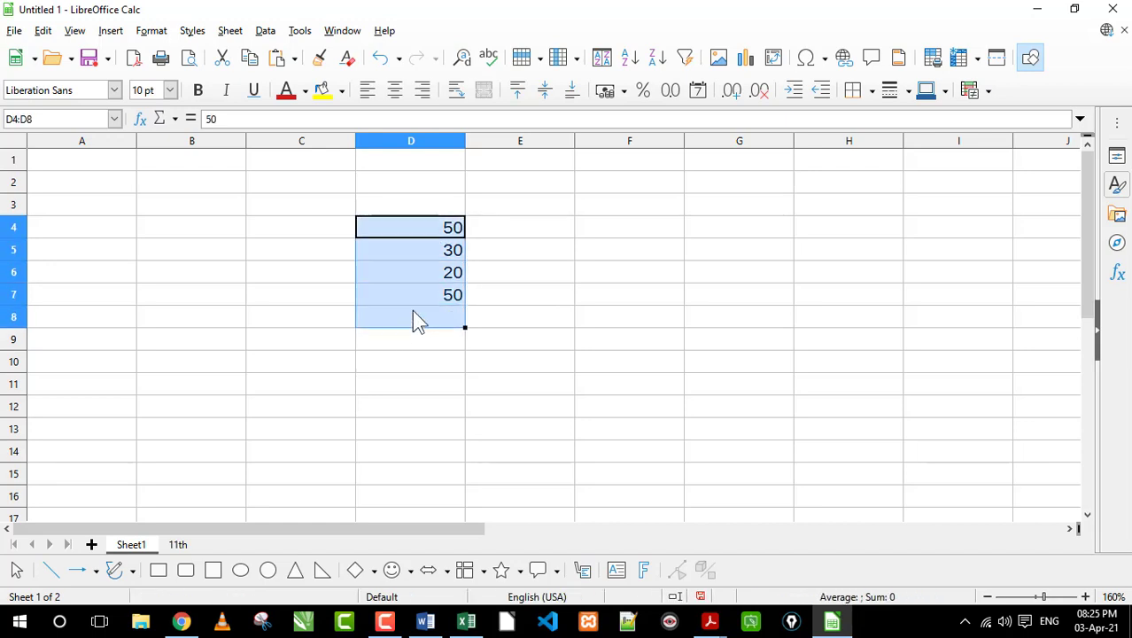
{"action": "left_click", "coordinate": [420, 321]}
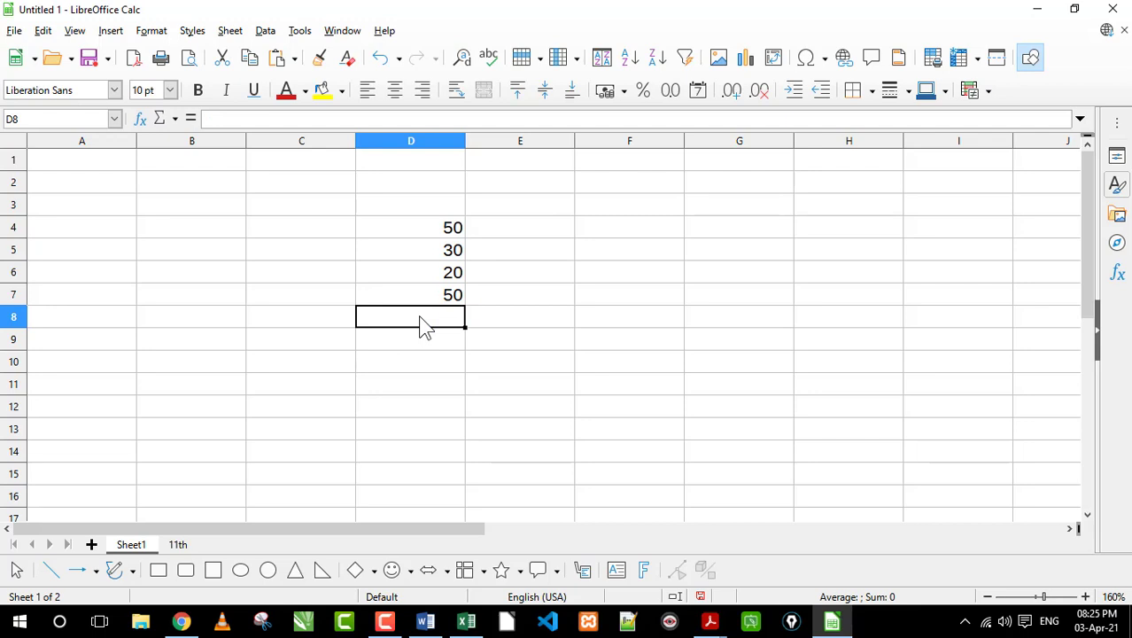
{"action": "left_click", "coordinate": [421, 232]}
{"action": "left_click", "coordinate": [418, 254]}
{"action": "left_click", "coordinate": [420, 274]}
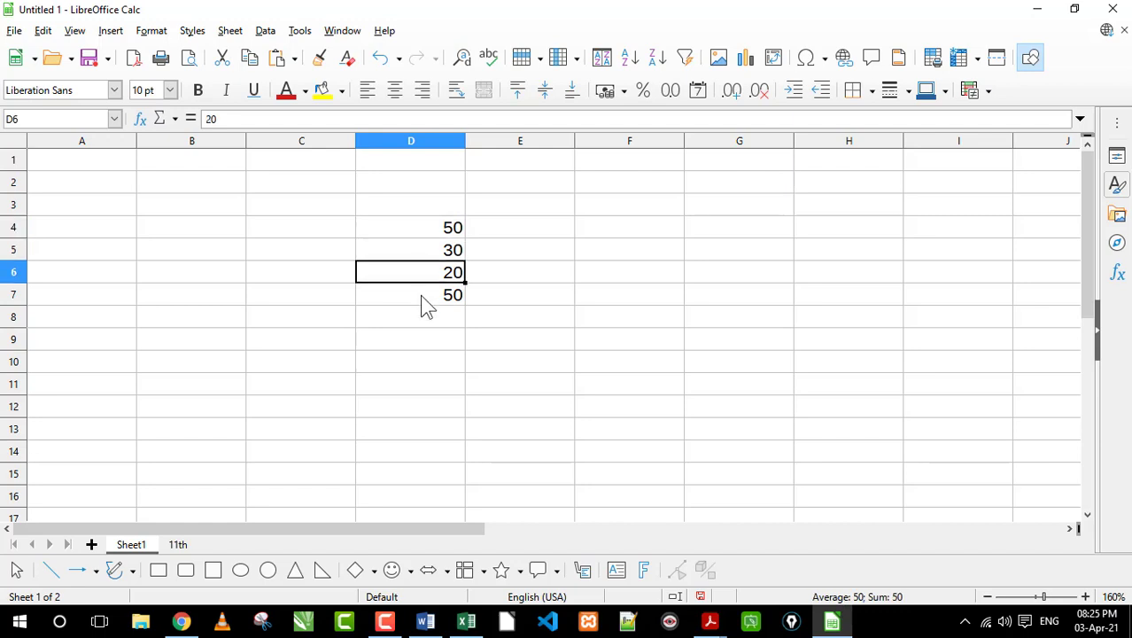
{"action": "left_click", "coordinate": [421, 296]}
{"action": "left_click", "coordinate": [419, 317]}
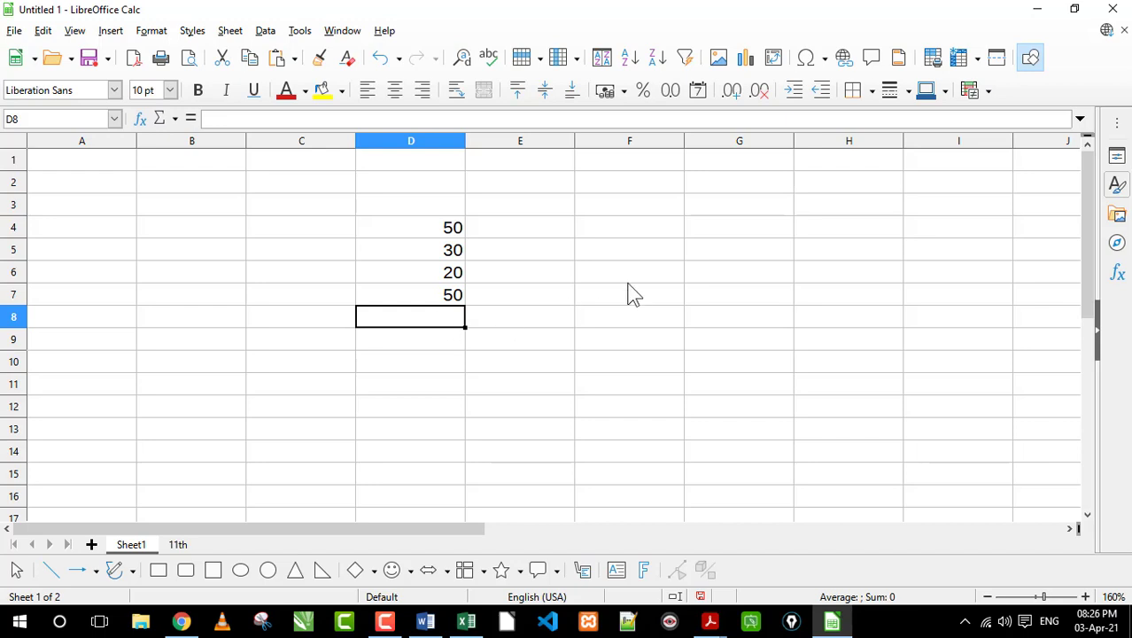
Step: Enter =SUM(D4:D7) in D8 to total 150, check it, then clear the cell
{"action": "type", "text": "=s"}
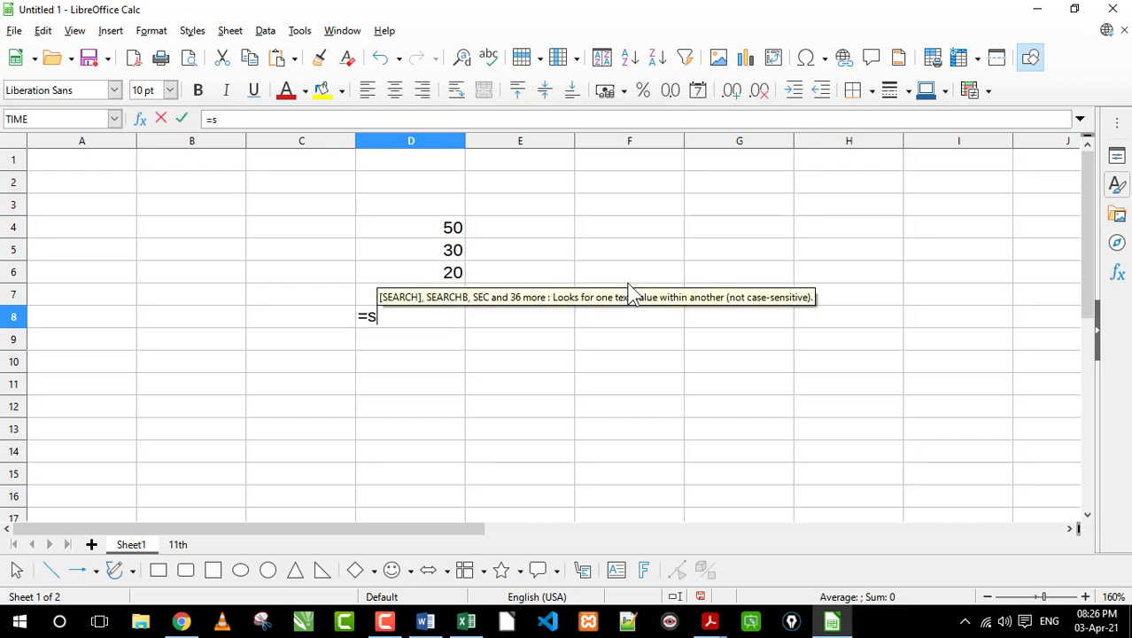
{"action": "type", "text": "um"}
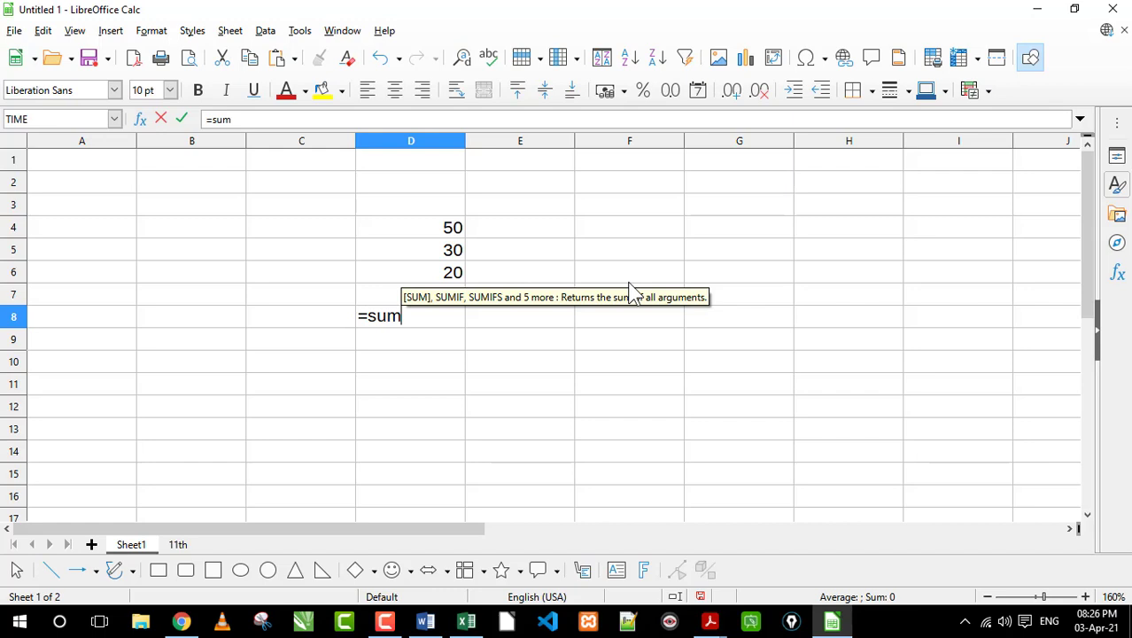
{"action": "type", "text": "("}
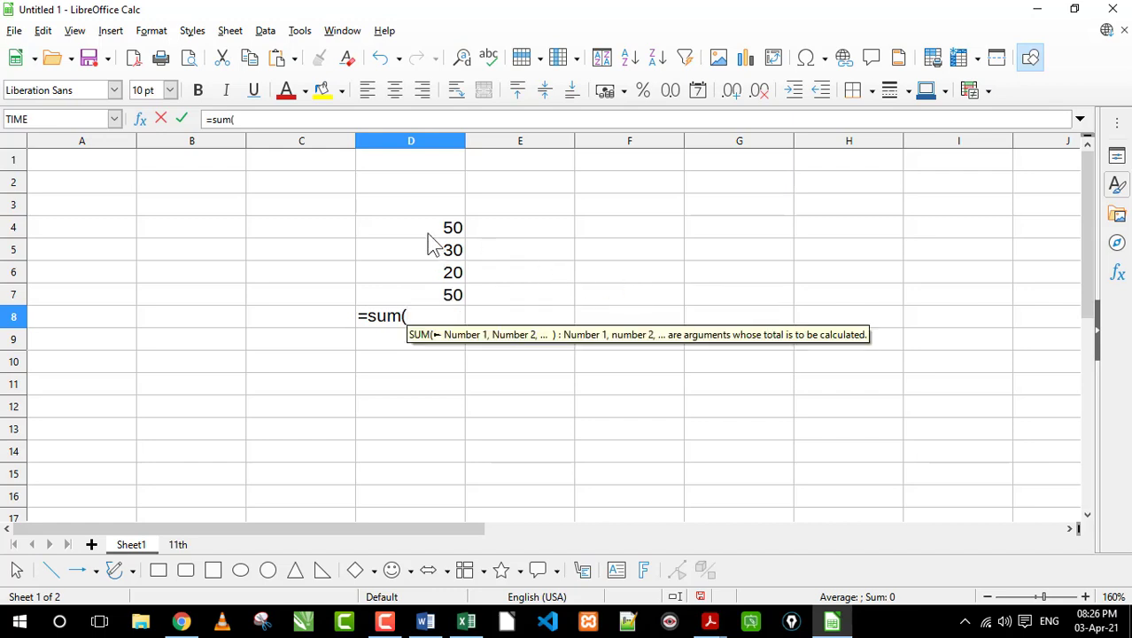
{"action": "left_click_drag", "start_coordinate": [417, 232], "coordinate": [412, 297]}
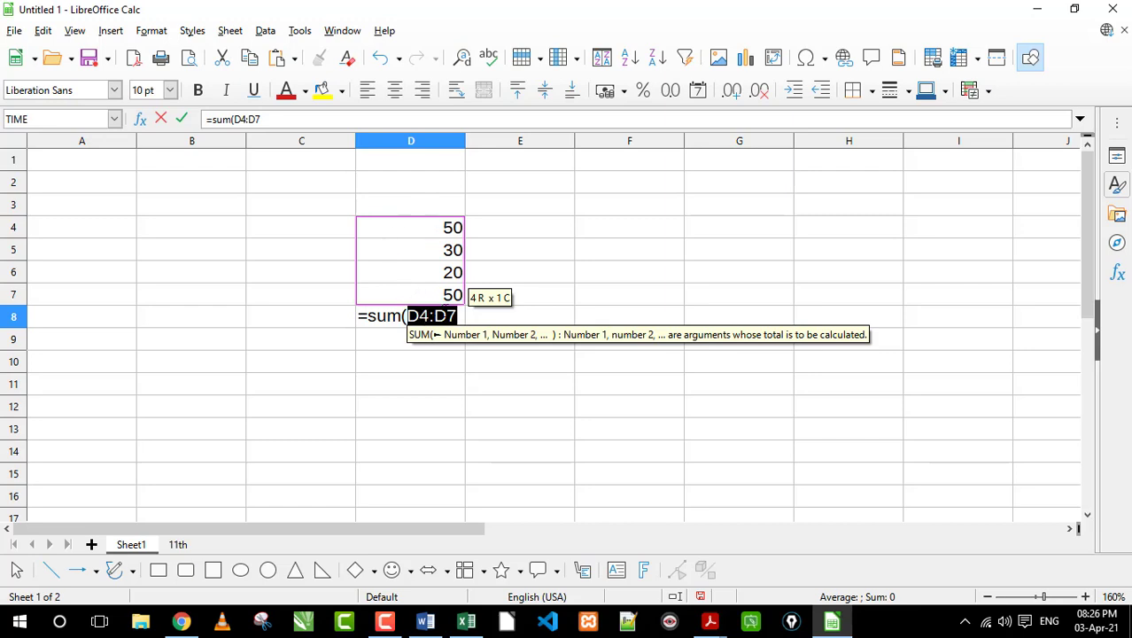
{"action": "key", "text": "BackSpace"}
{"action": "key", "text": "BackSpace"}
{"action": "key", "text": "BackSpace"}
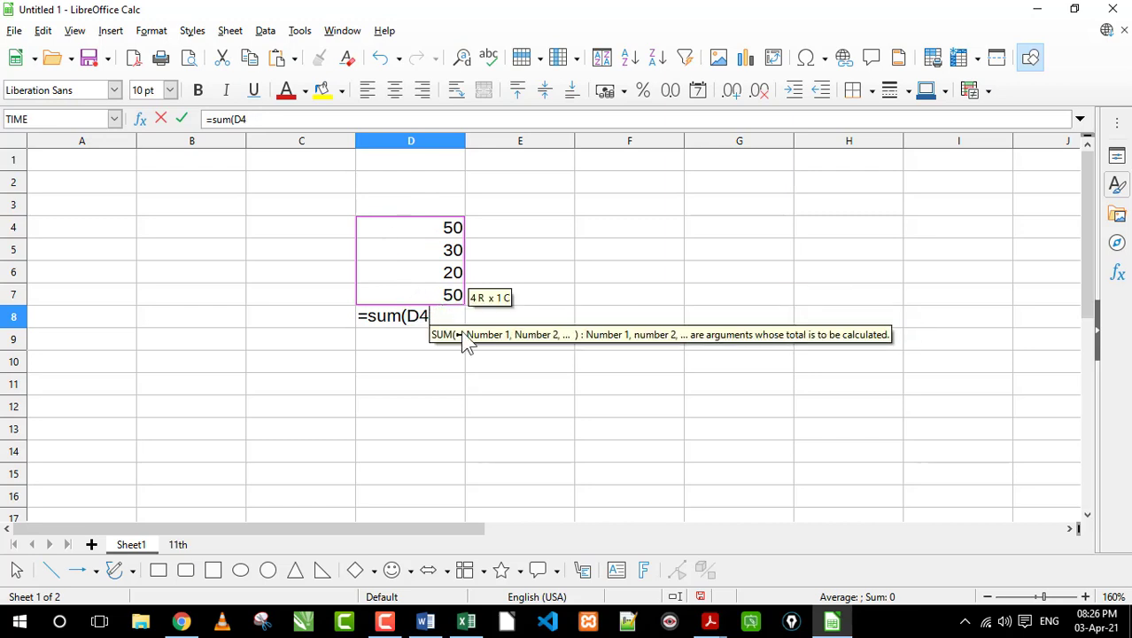
{"action": "key", "text": "BackSpace"}
{"action": "key", "text": "BackSpace"}
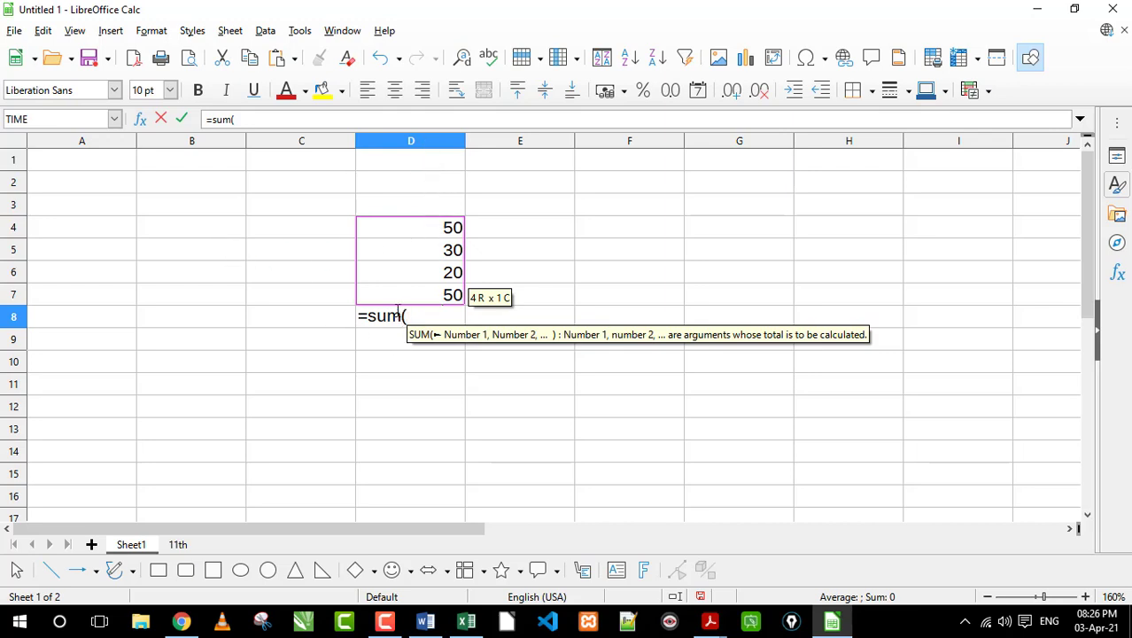
{"action": "type", "text": "d4"}
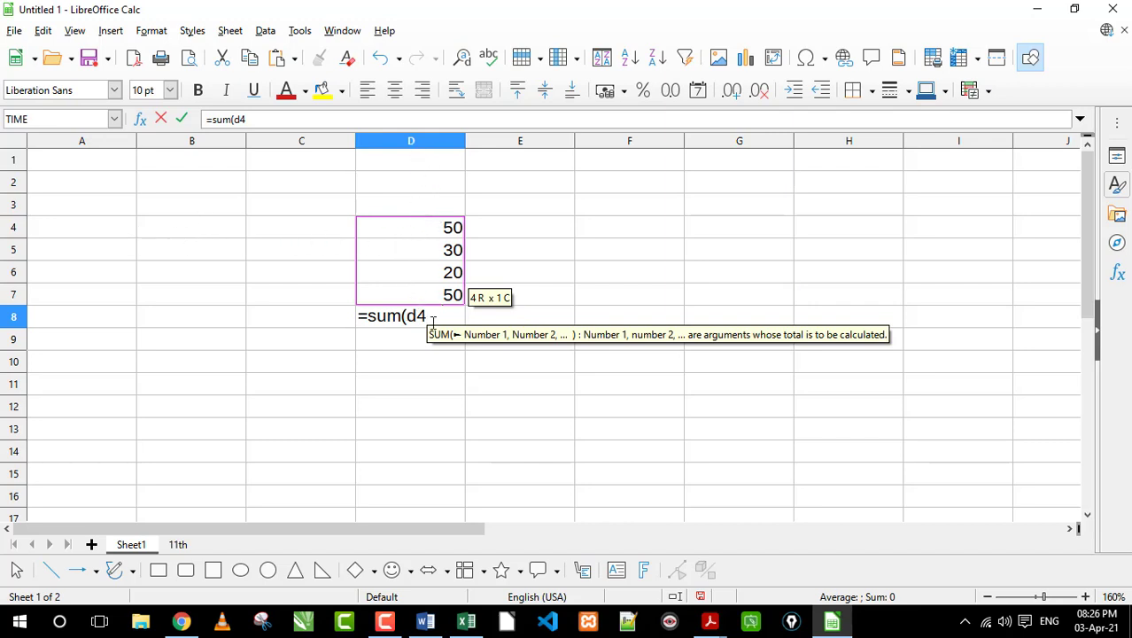
{"action": "type", "text": ":"}
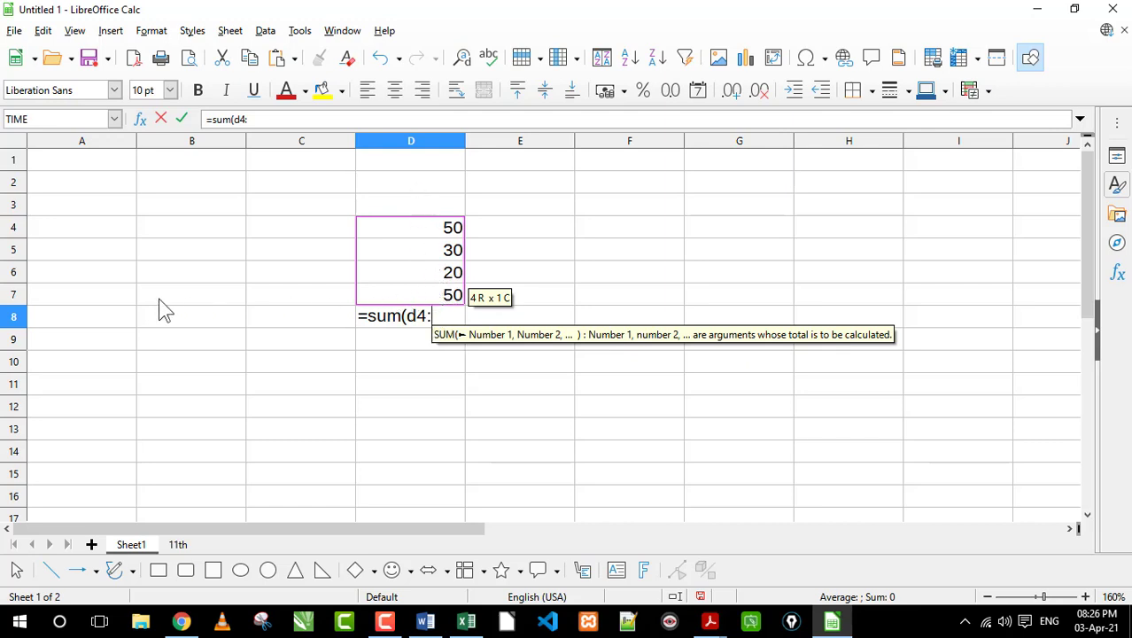
{"action": "type", "text": "d7"}
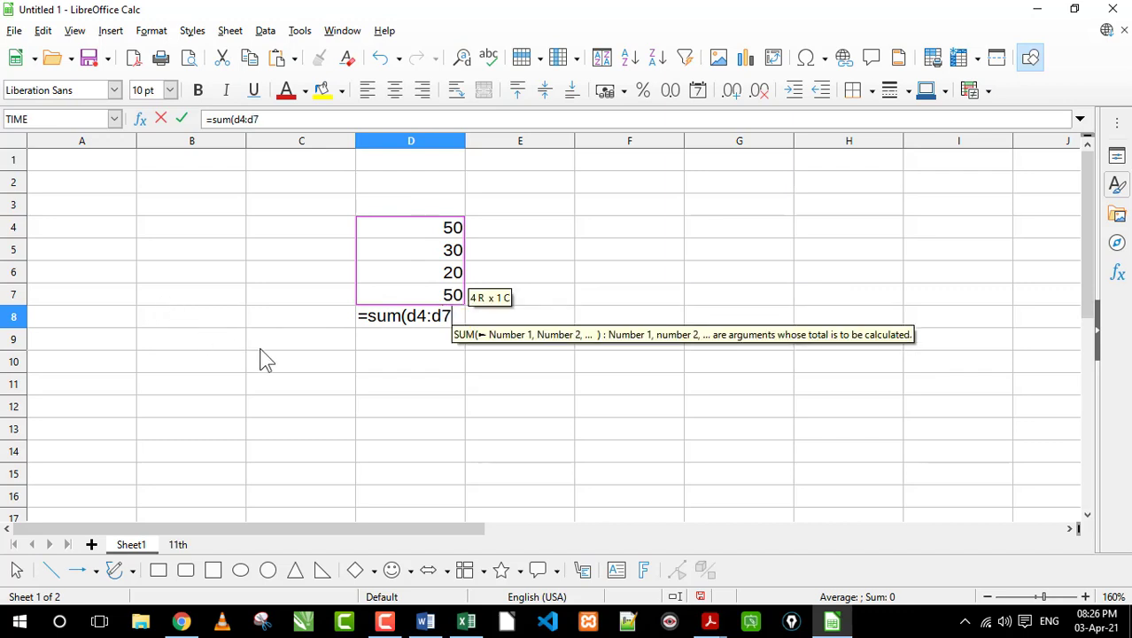
{"action": "type", "text": ")"}
{"action": "key", "text": "Return"}
{"action": "left_click", "coordinate": [434, 321]}
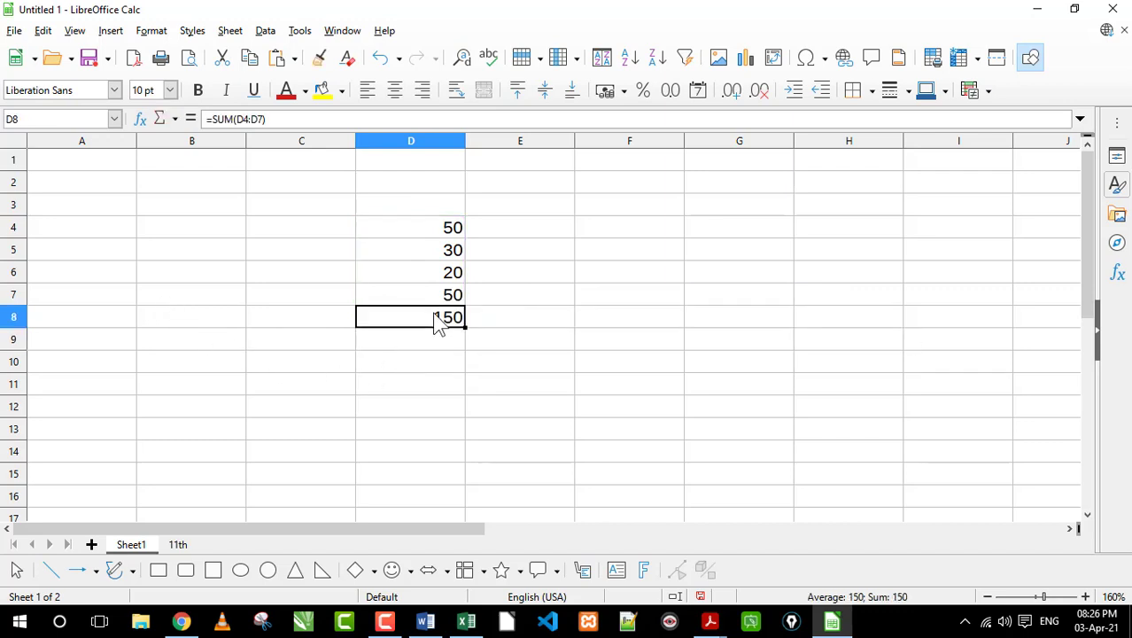
{"action": "key", "text": "Delete"}
Step: Enter 50, 30, 20, 20 and 10 down D8:D12
{"action": "type", "text": "50"}
{"action": "key", "text": "Return"}
{"action": "type", "text": "3"}
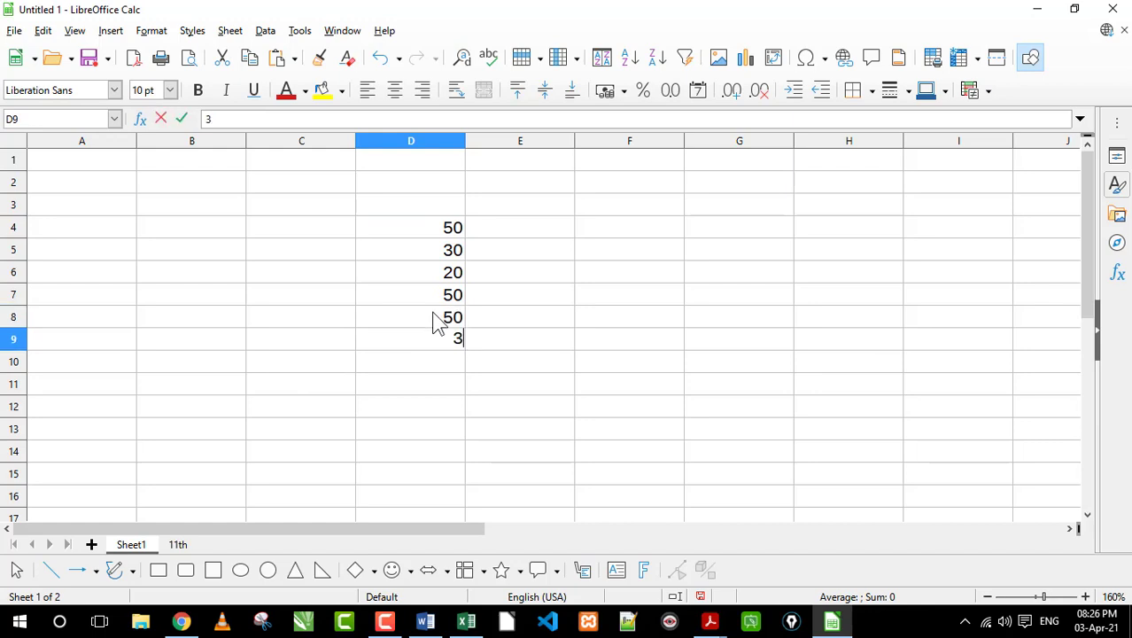
{"action": "type", "text": "0"}
{"action": "key", "text": "Return"}
{"action": "type", "text": "20"}
{"action": "key", "text": "Return"}
{"action": "type", "text": "20 10"}
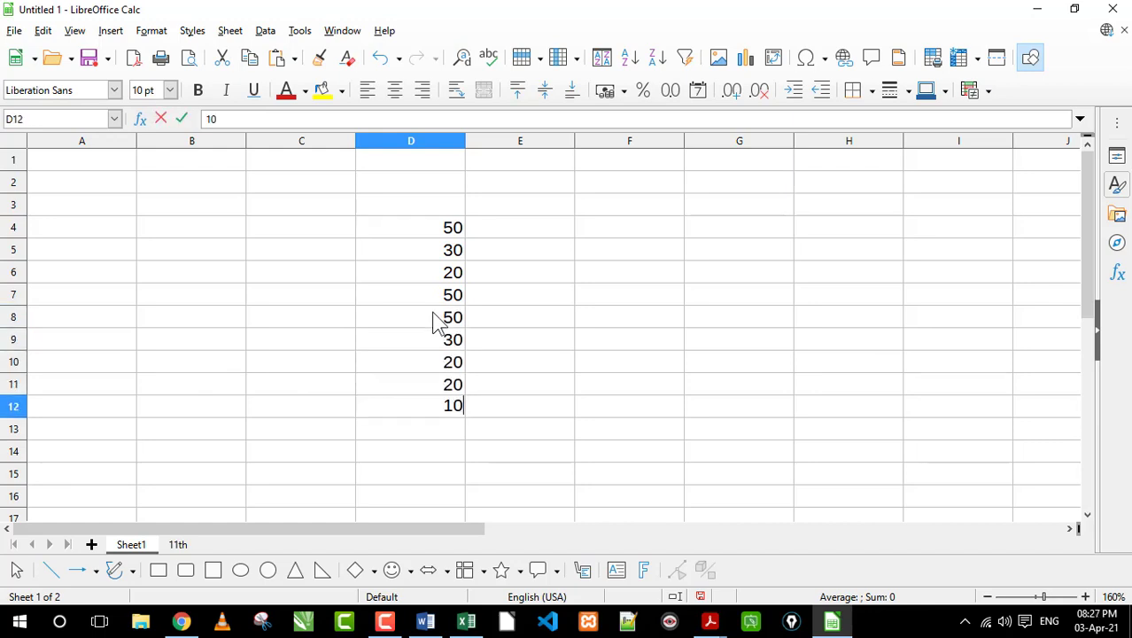
{"action": "key", "text": "Return"}
Step: Total D4:D12 with =SUM in D13, giving 280, and verify the status-bar sum
{"action": "type", "text": "="}
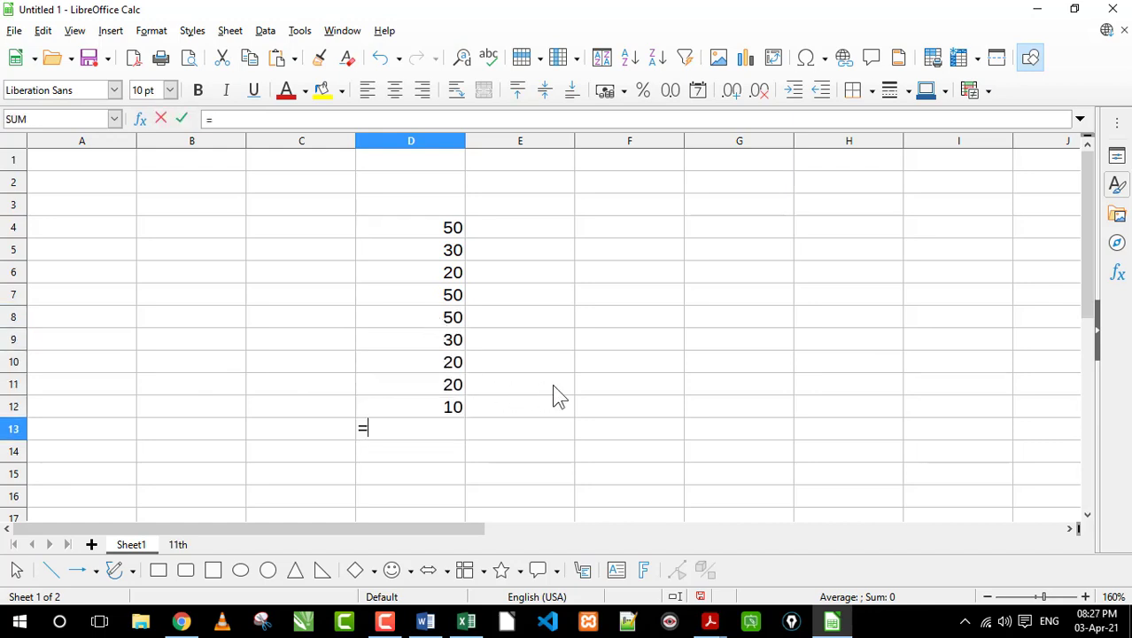
{"action": "type", "text": "sum("}
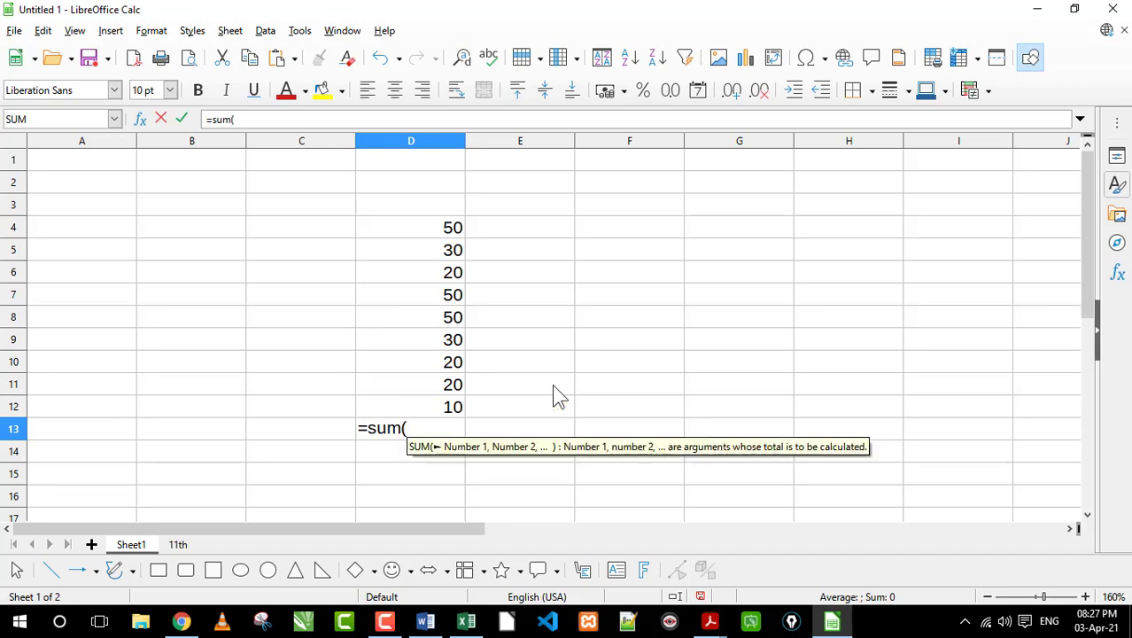
{"action": "left_click_drag", "start_coordinate": [425, 228], "coordinate": [422, 410]}
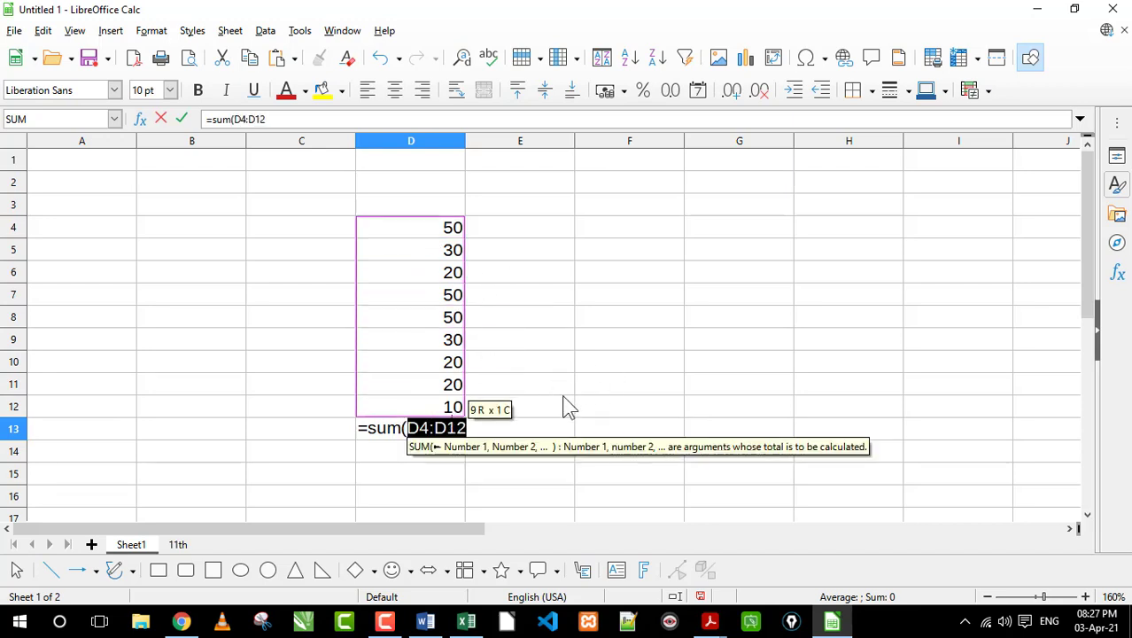
{"action": "key", "text": "Return"}
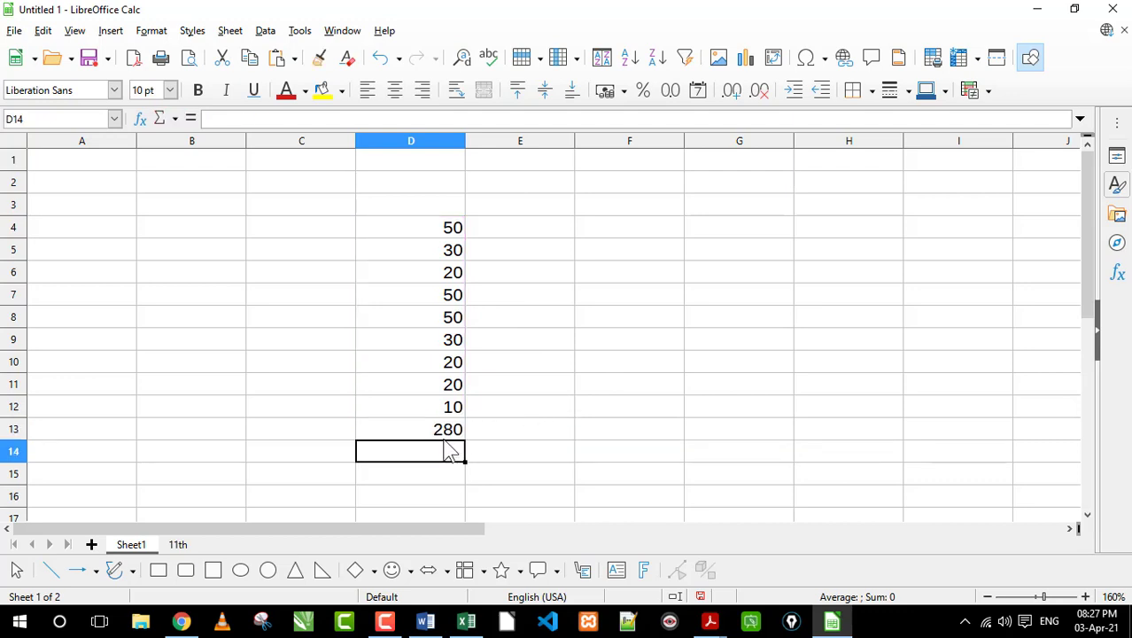
{"action": "key", "text": "Up"}
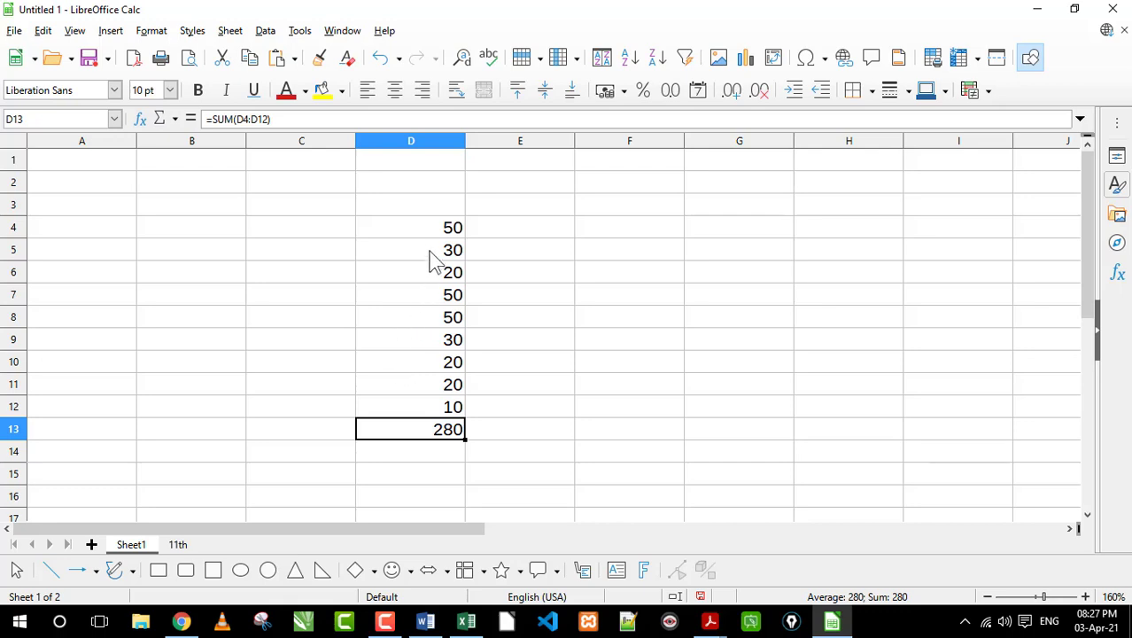
{"action": "left_click_drag", "start_coordinate": [422, 229], "coordinate": [411, 411]}
Step: Build an addition formula of column D cells in F8, giving 130, and check it
{"action": "left_click", "coordinate": [614, 316]}
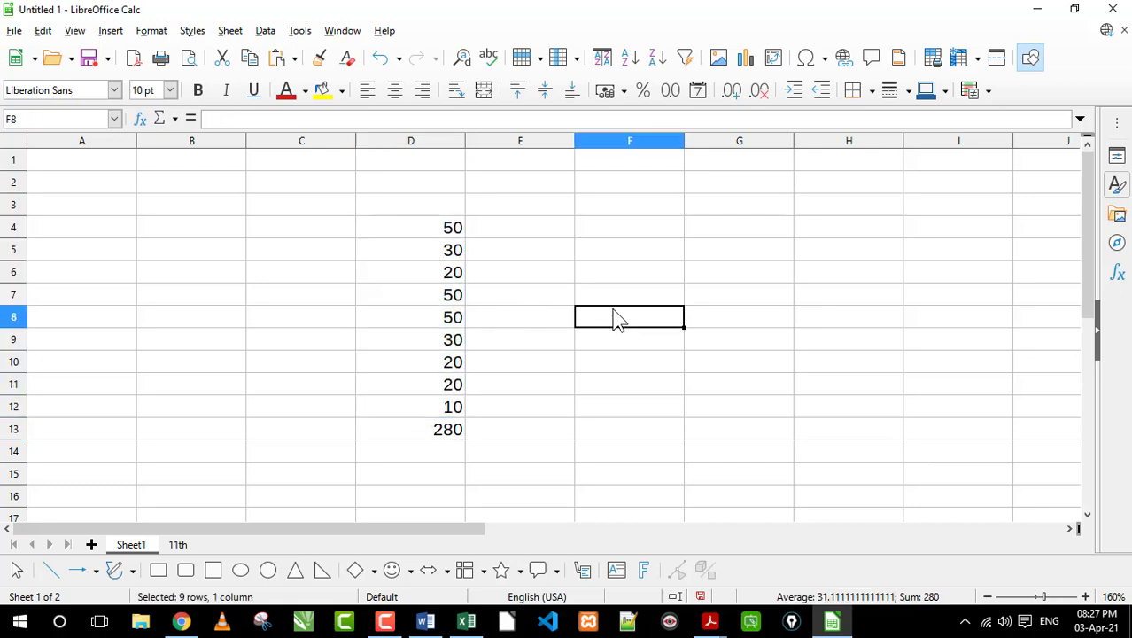
{"action": "type", "text": "="}
{"action": "left_click", "coordinate": [447, 235]}
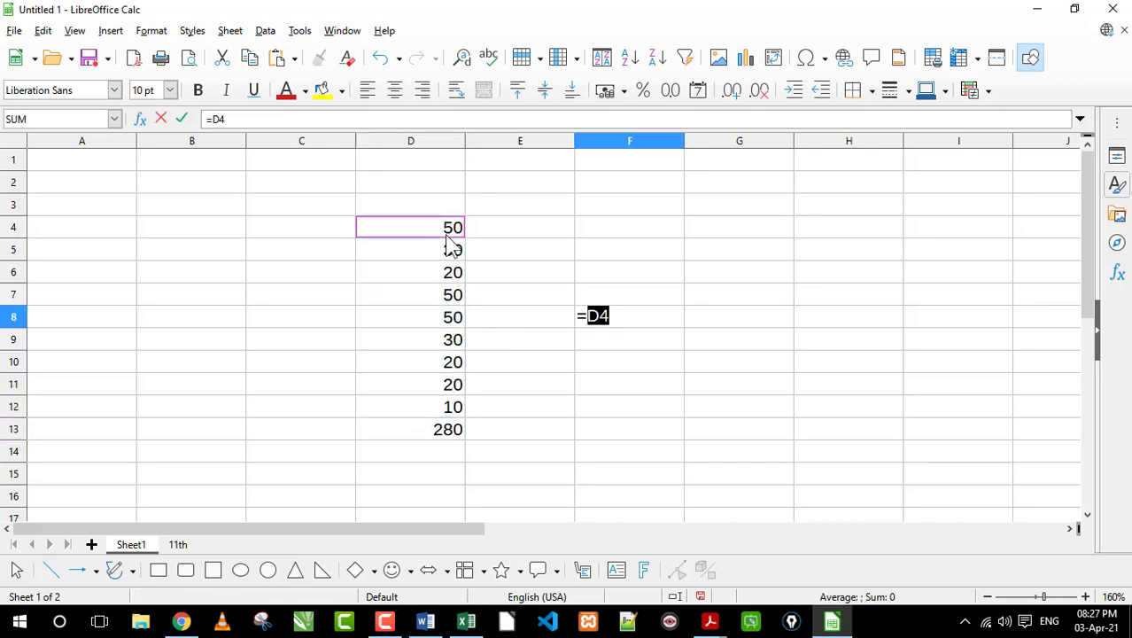
{"action": "type", "text": "+"}
{"action": "left_click", "coordinate": [443, 251]}
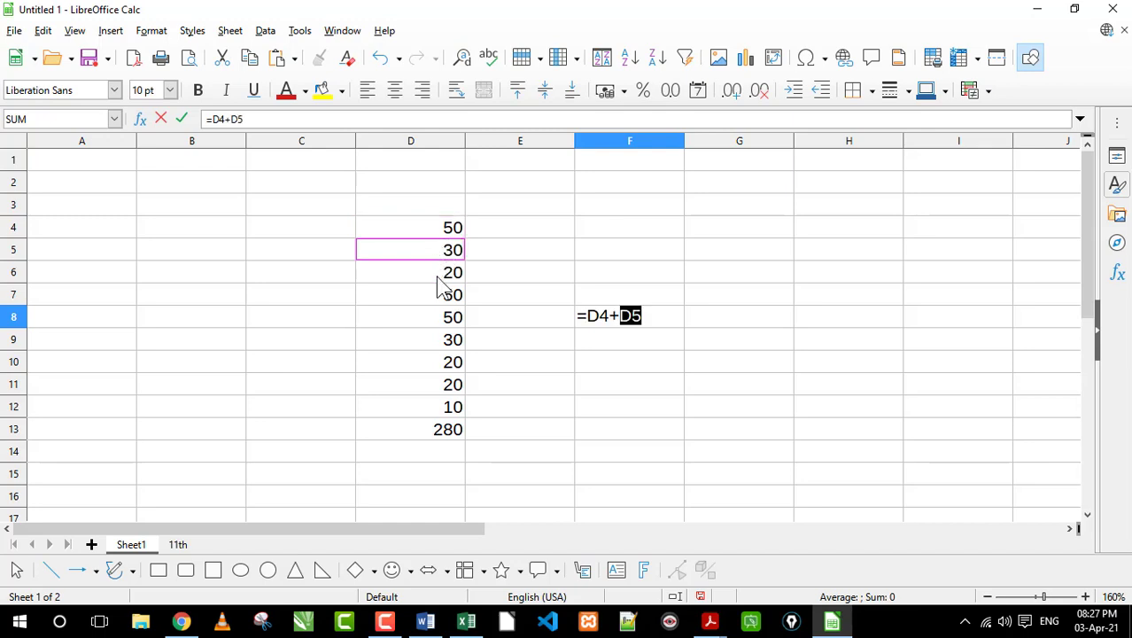
{"action": "type", "text": "+"}
{"action": "left_click", "coordinate": [438, 300]}
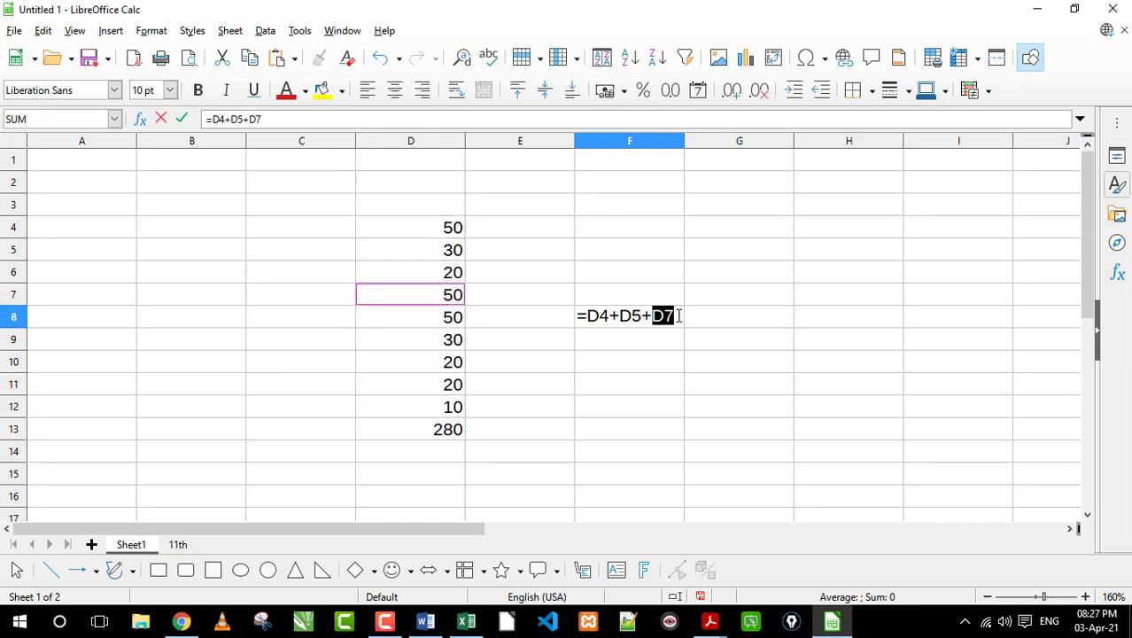
{"action": "left_click", "coordinate": [676, 315]}
{"action": "key", "text": "Return"}
{"action": "left_click", "coordinate": [654, 321]}
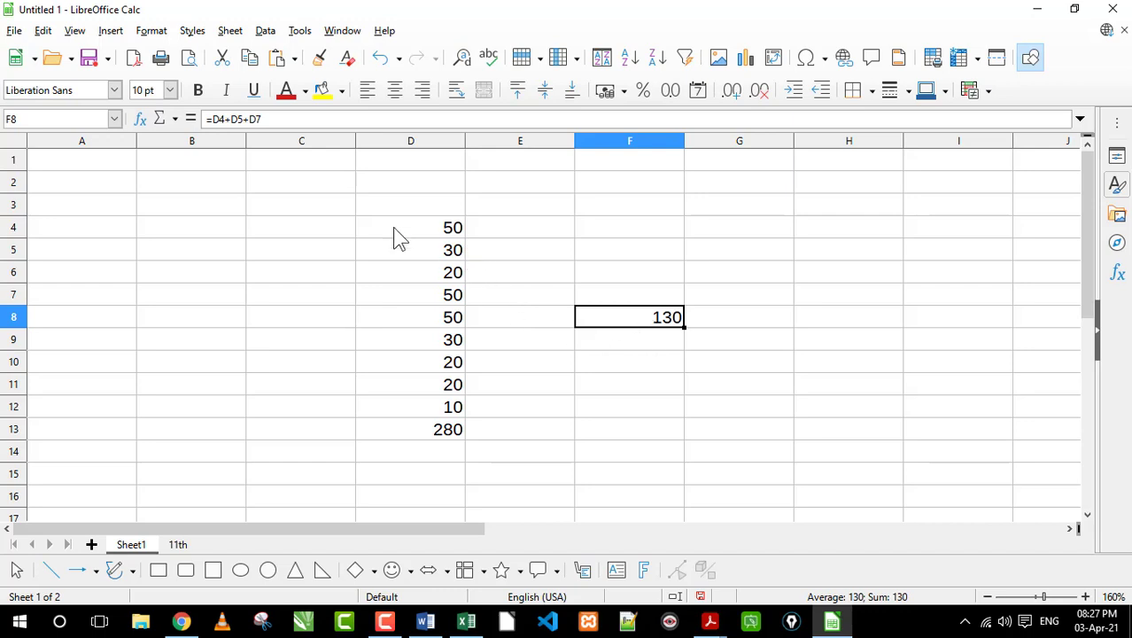
{"action": "left_click_drag", "start_coordinate": [394, 231], "coordinate": [651, 432]}
Step: Start a sum( formula in F11 over the column D range D4:D12
{"action": "left_click", "coordinate": [598, 383]}
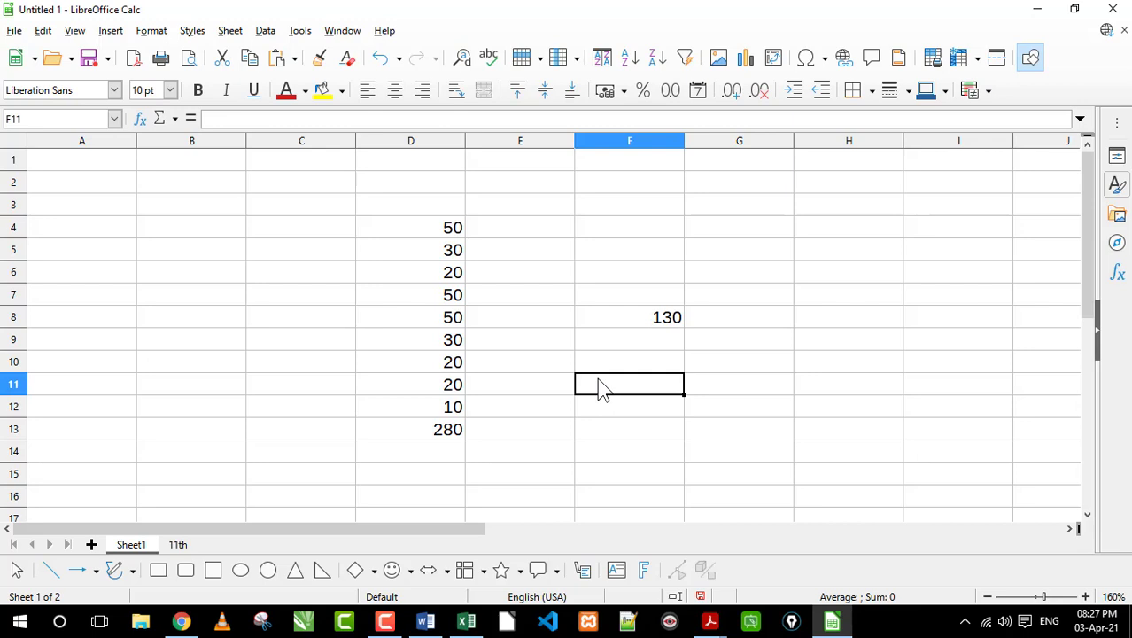
{"action": "type", "text": "="}
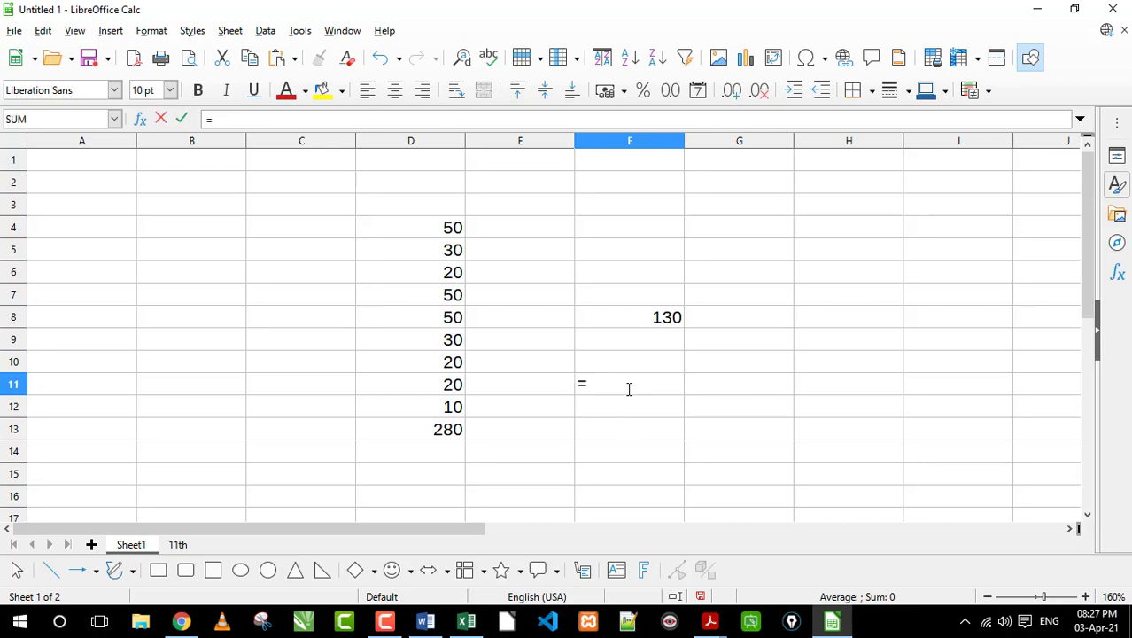
{"action": "key", "text": "BackSpace"}
{"action": "left_click", "coordinate": [623, 432]}
{"action": "left_click", "coordinate": [623, 395]}
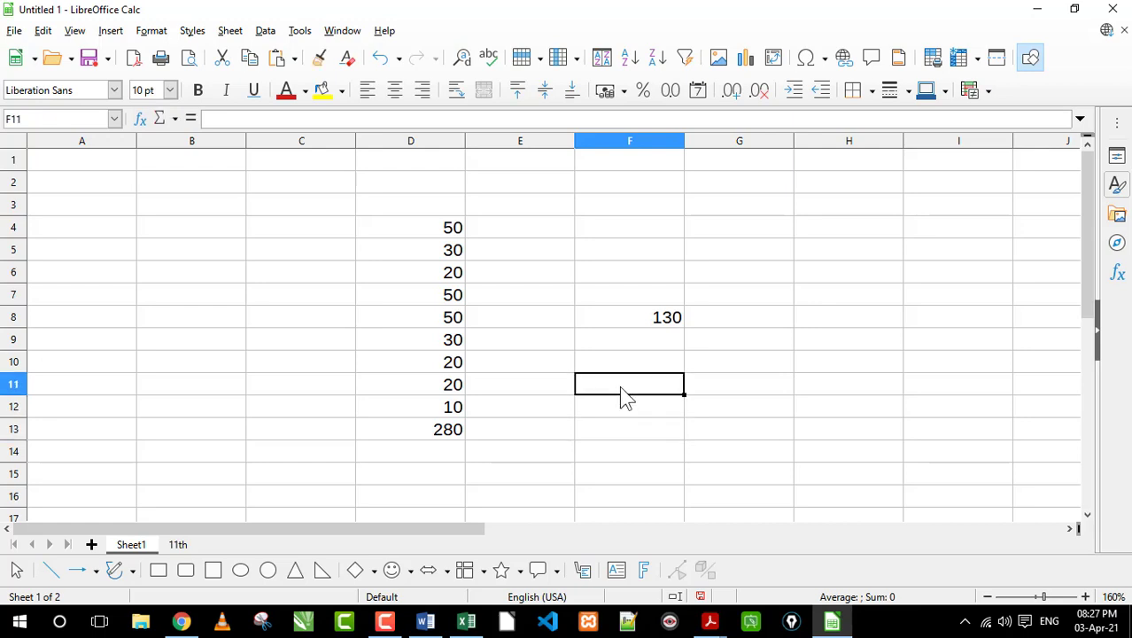
{"action": "type", "text": "sum"}
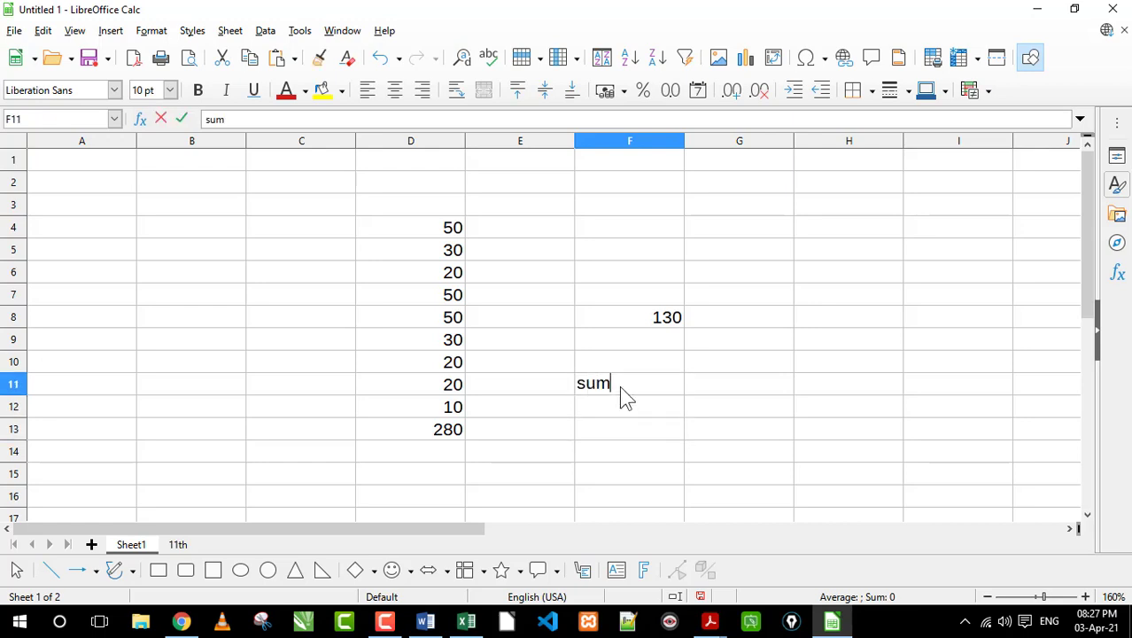
{"action": "type", "text": "("}
{"action": "left_click_drag", "start_coordinate": [434, 228], "coordinate": [434, 272]}
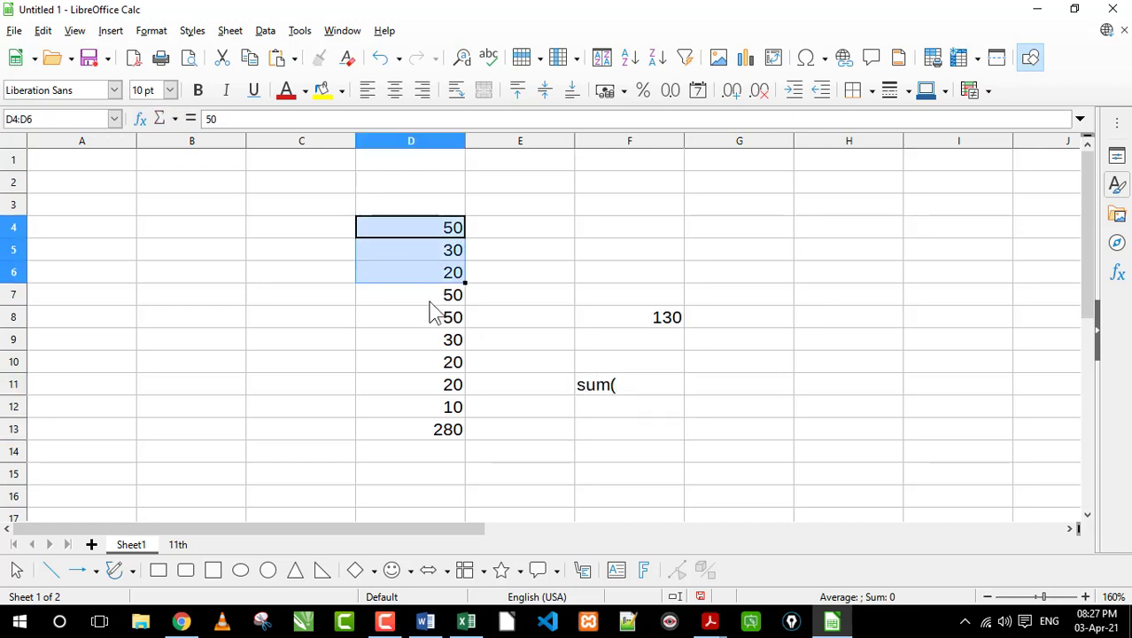
{"action": "left_click_drag", "start_coordinate": [432, 312], "coordinate": [450, 407]}
{"action": "left_click", "coordinate": [647, 389]}
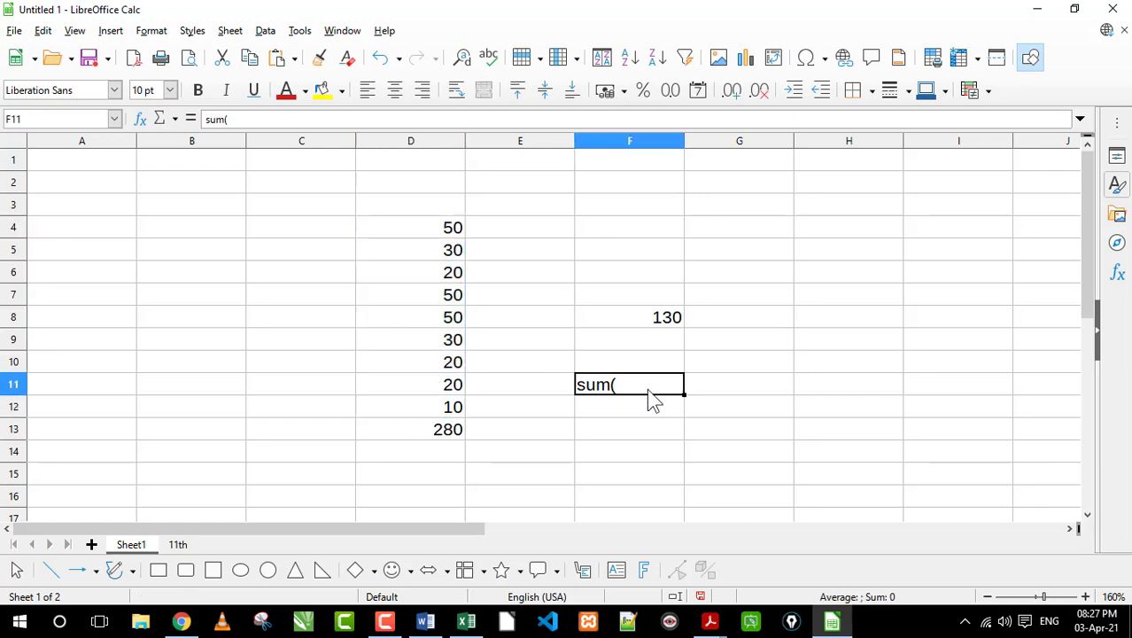
Step: Overwrite F11 with test text 'dfgdf', then 'gfhf'
{"action": "double_click", "coordinate": [651, 397]}
{"action": "type", "text": "dfgdf"}
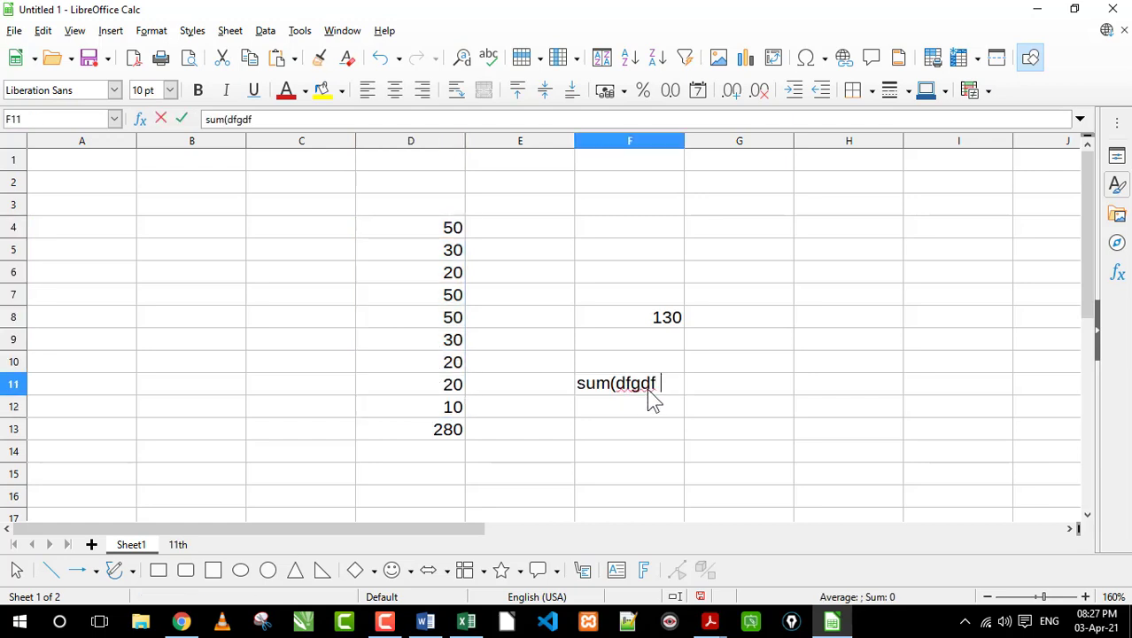
{"action": "key", "text": "Return"}
{"action": "left_click", "coordinate": [649, 392]}
{"action": "type", "text": "gfhf"}
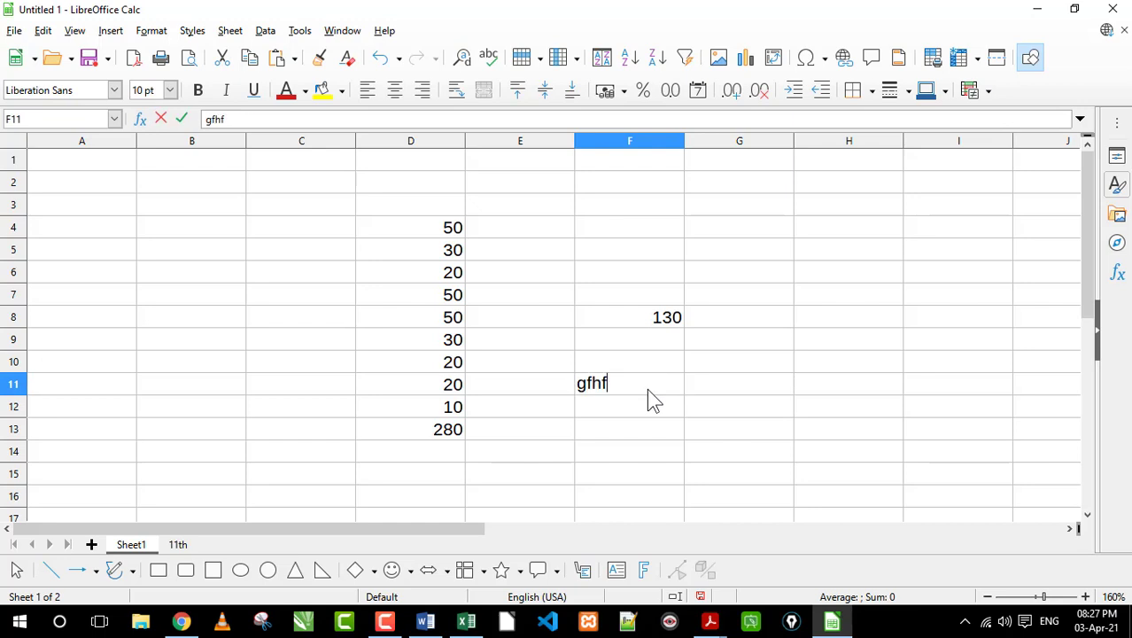
{"action": "key", "text": "Return"}
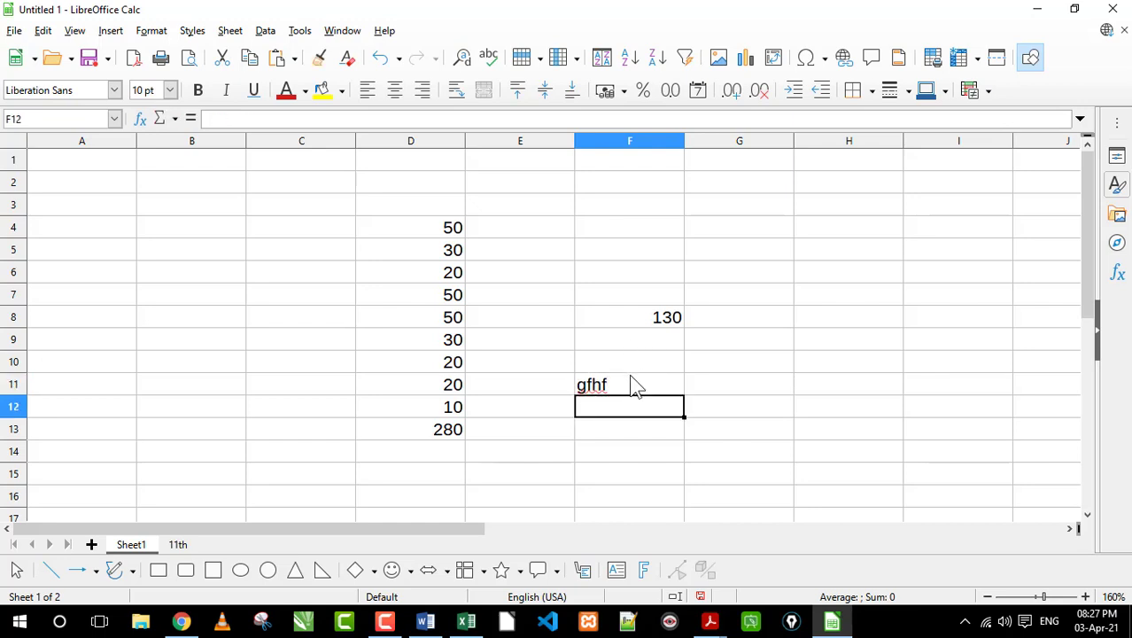
Step: Start a formula in F13 with =, then remove it
{"action": "key", "text": "Down"}
{"action": "type", "text": "="}
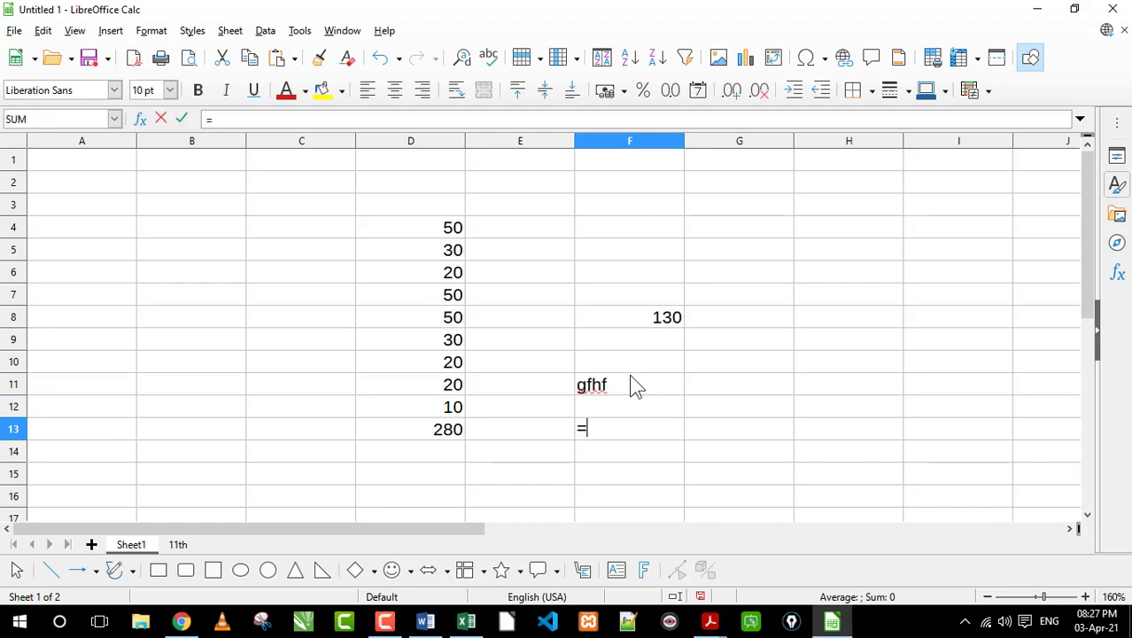
{"action": "key", "text": "BackSpace"}
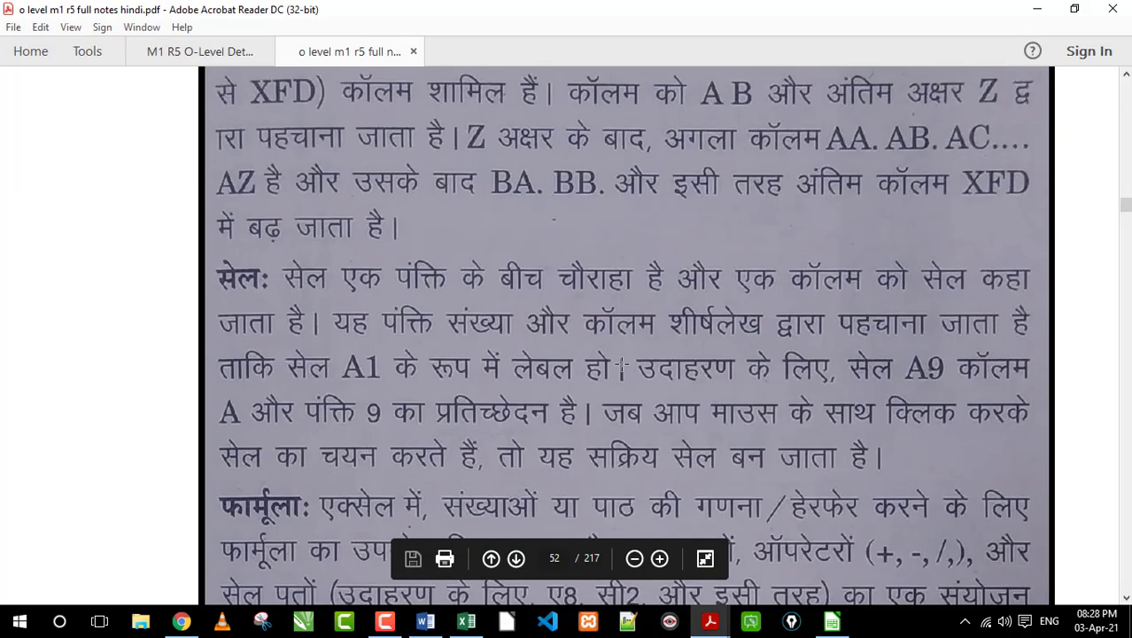
Step: Scroll the notes PDF up to the Spreadsheet syllabus heading, then minimize the reader
{"action": "scroll", "coordinate": [623, 364], "scroll_direction": "down", "scroll_amount": 3}
{"action": "scroll", "coordinate": [622, 363], "scroll_direction": "up", "scroll_amount": 5}
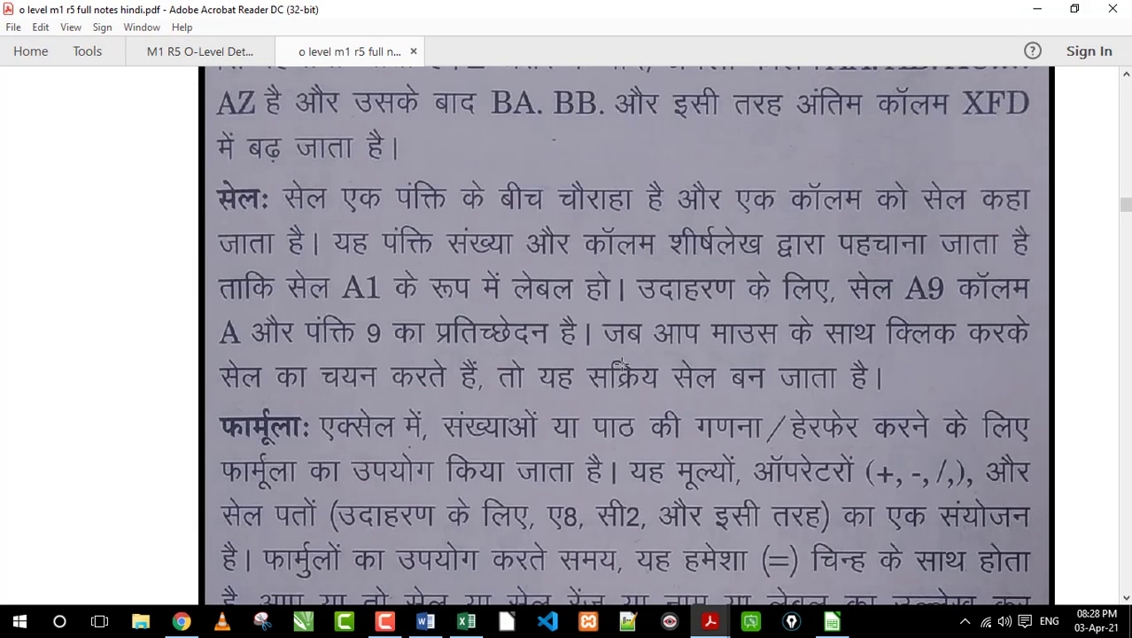
{"action": "scroll", "coordinate": [623, 363], "scroll_direction": "up", "scroll_amount": 5}
{"action": "scroll", "coordinate": [623, 363], "scroll_direction": "up", "scroll_amount": 5}
{"action": "scroll", "coordinate": [623, 363], "scroll_direction": "up", "scroll_amount": 5}
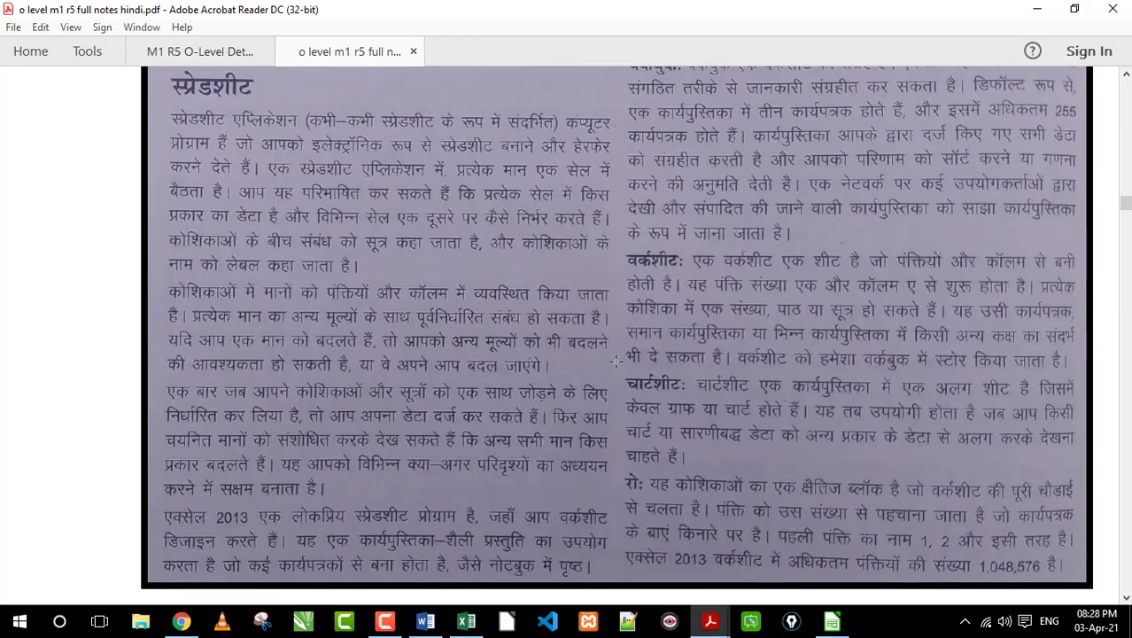
{"action": "scroll", "coordinate": [616, 360], "scroll_direction": "up", "scroll_amount": 5}
{"action": "scroll", "coordinate": [660, 302], "scroll_direction": "up", "scroll_amount": 4}
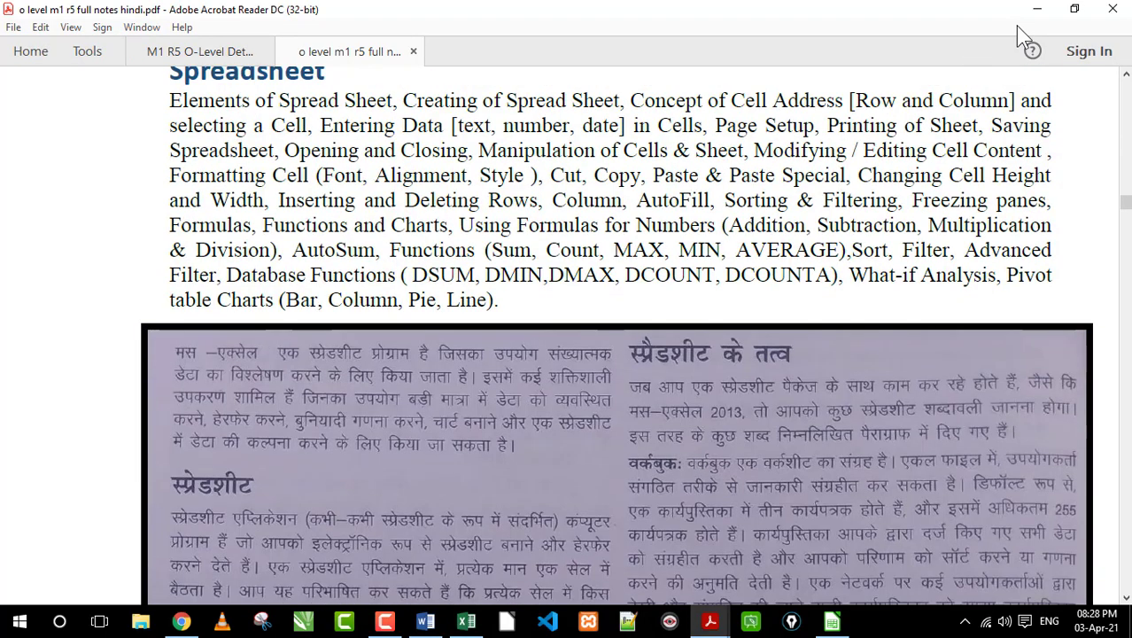
{"action": "left_click", "coordinate": [1037, 9]}
Step: Put a Name heading in A1, then clear it again
{"action": "left_click", "coordinate": [254, 273]}
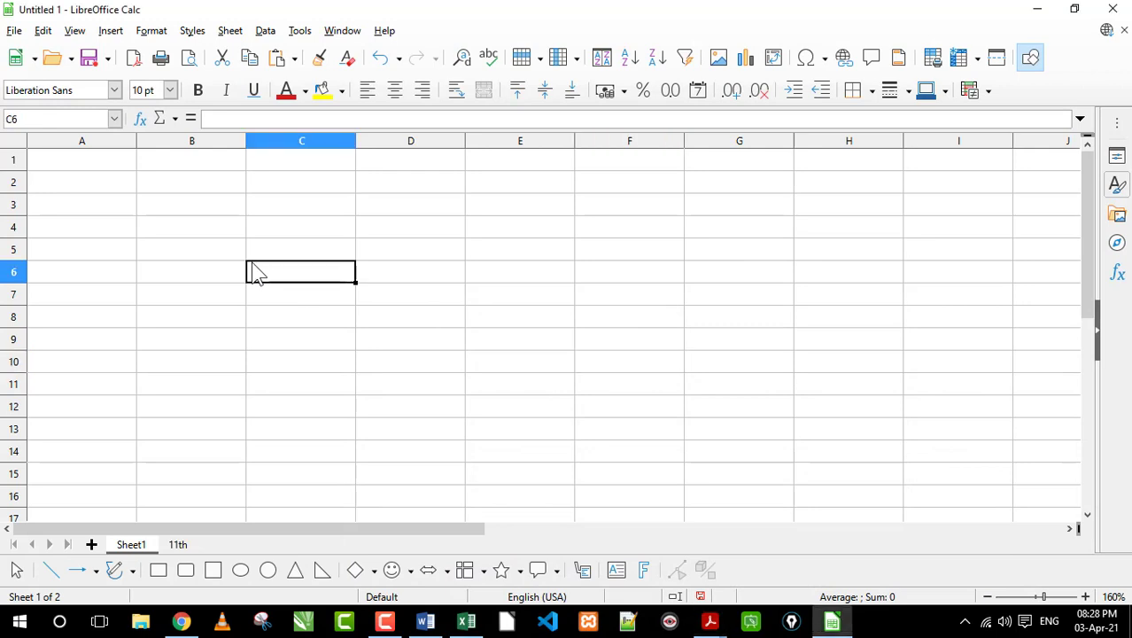
{"action": "left_click", "coordinate": [174, 213]}
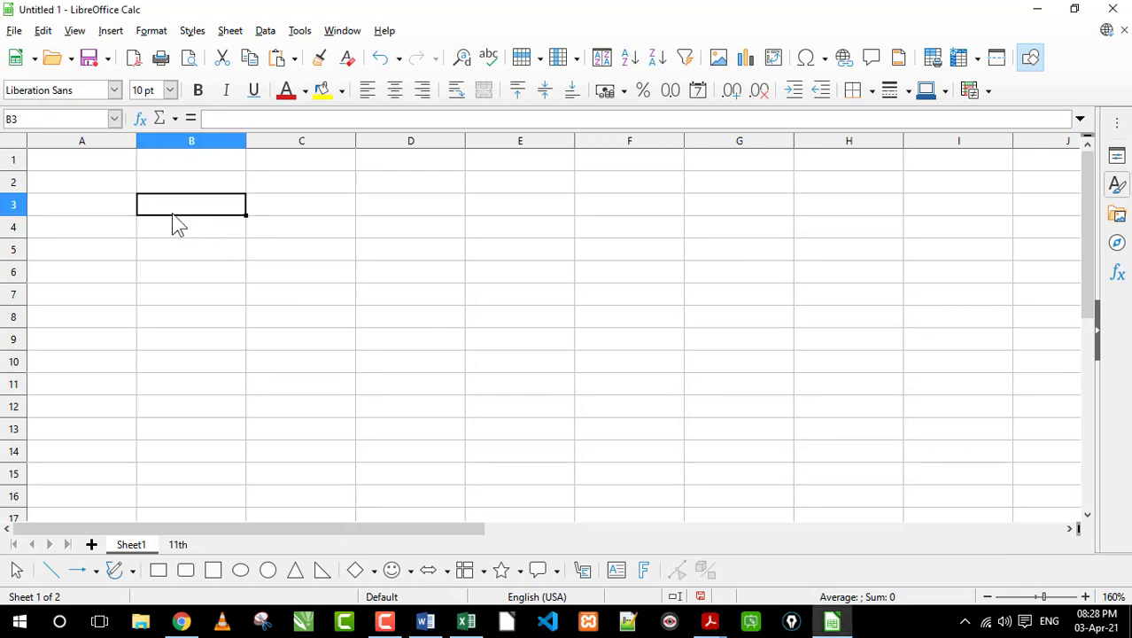
{"action": "left_click", "coordinate": [124, 184]}
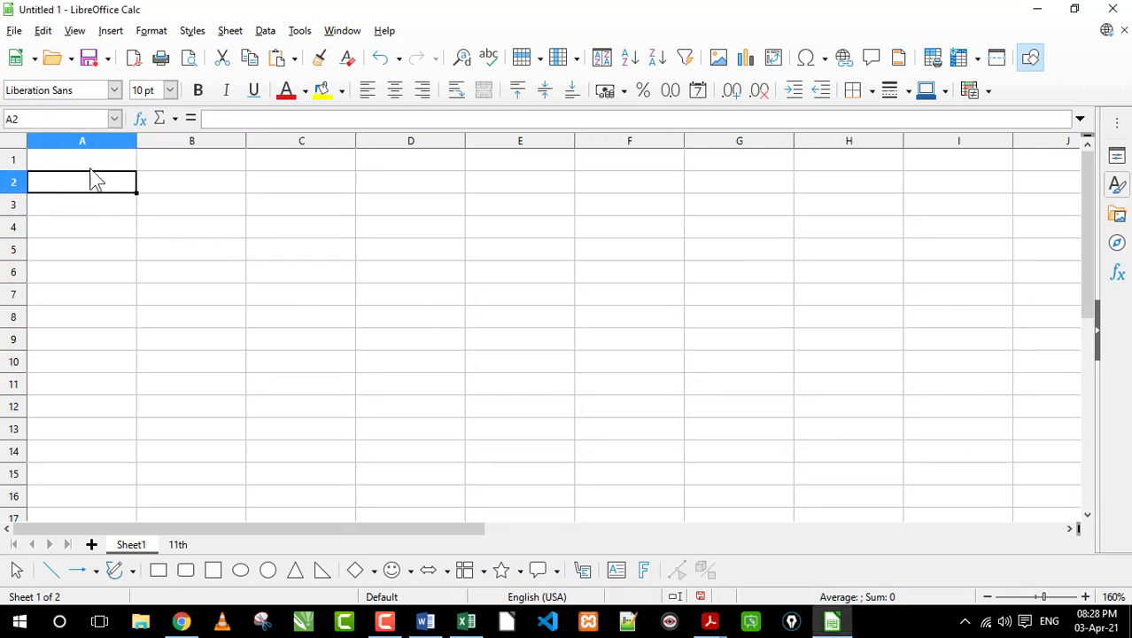
{"action": "left_click", "coordinate": [92, 167]}
{"action": "type", "text": "Nam"}
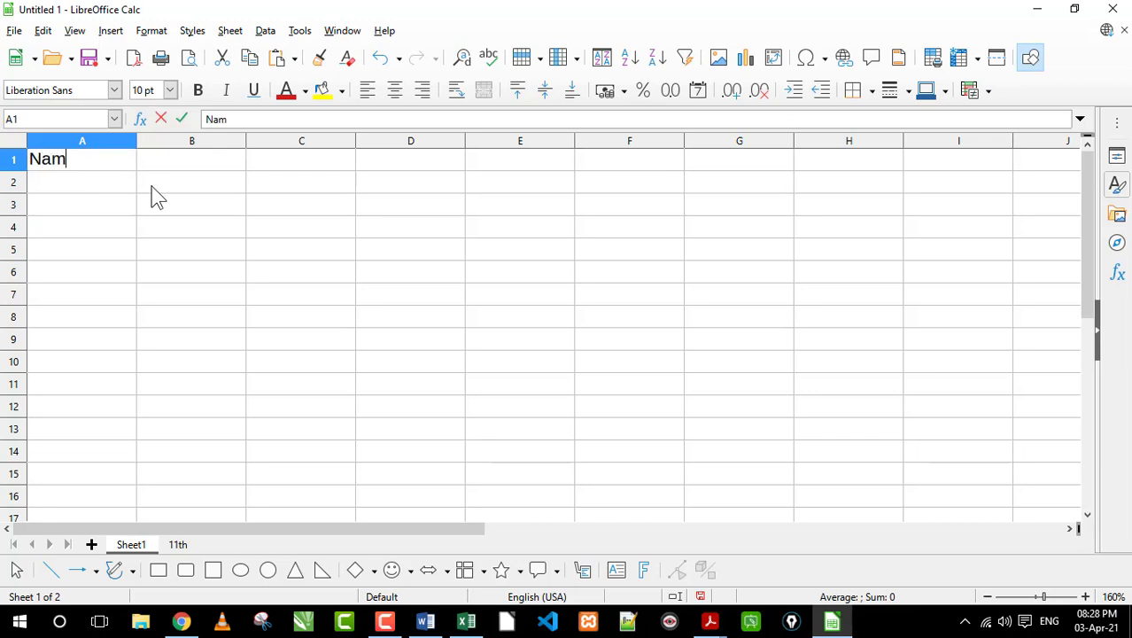
{"action": "type", "text": "e"}
{"action": "key", "text": "Tab"}
{"action": "key", "text": "Left"}
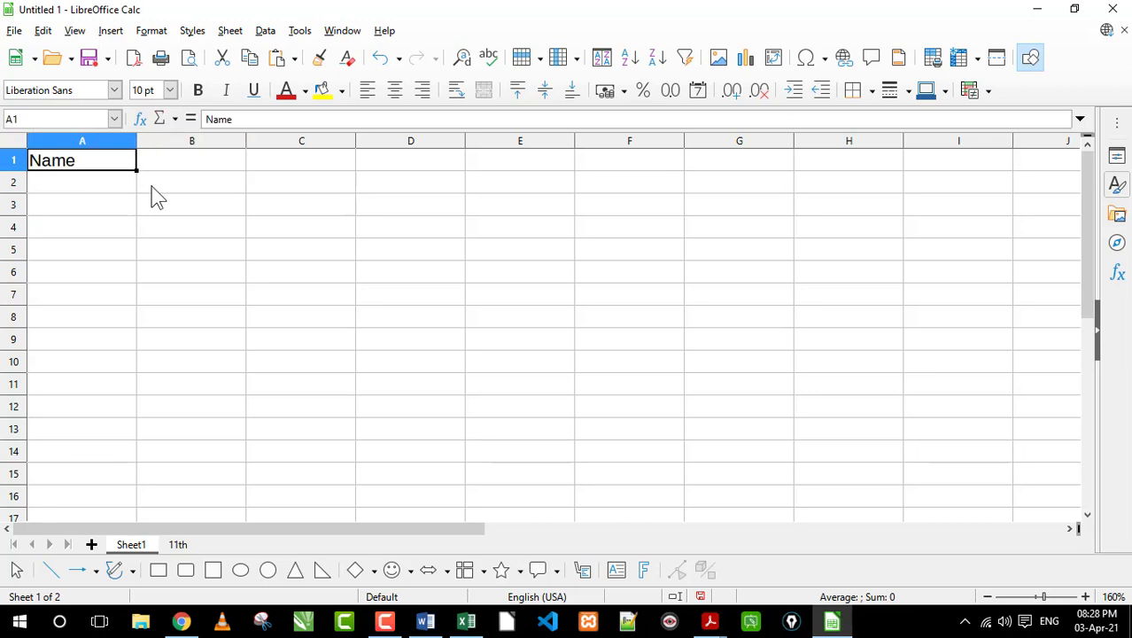
{"action": "key", "text": "Delete"}
Step: Enter headings S.n, Name, Father and Contact across A1:D1
{"action": "type", "text": "S.n"}
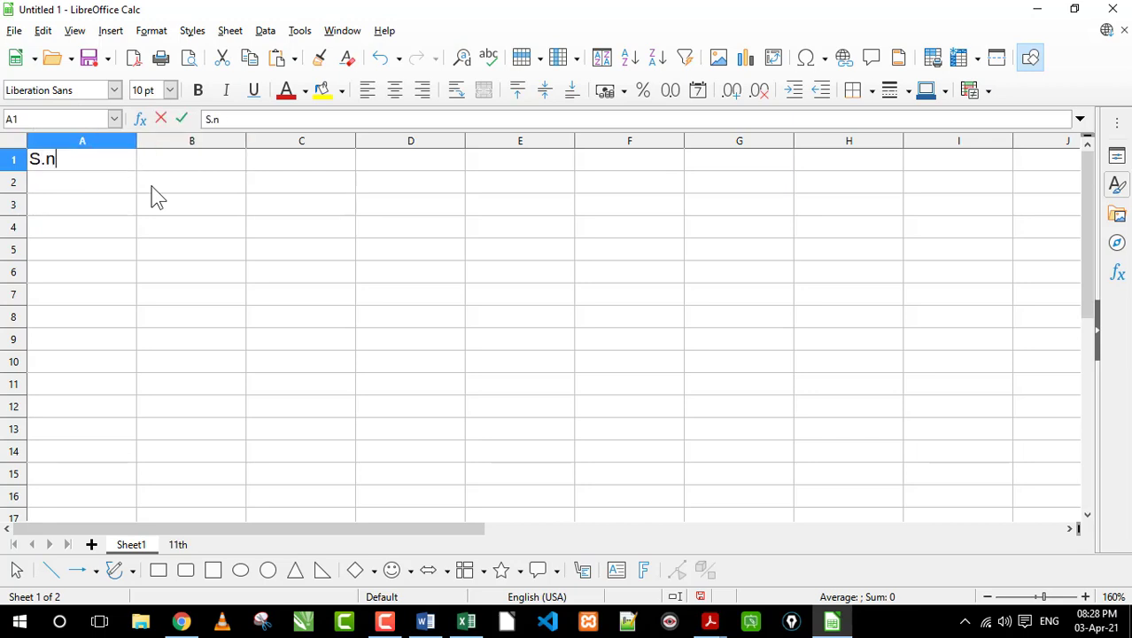
{"action": "key", "text": "Tab"}
{"action": "type", "text": "Name"}
{"action": "key", "text": "Tab"}
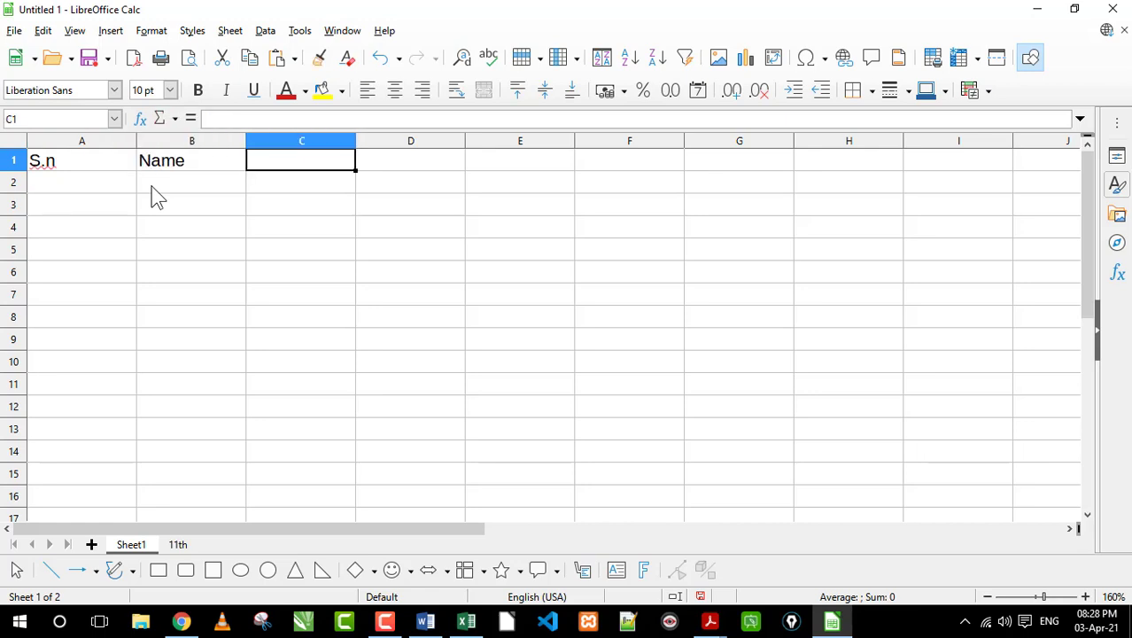
{"action": "type", "text": "Father"}
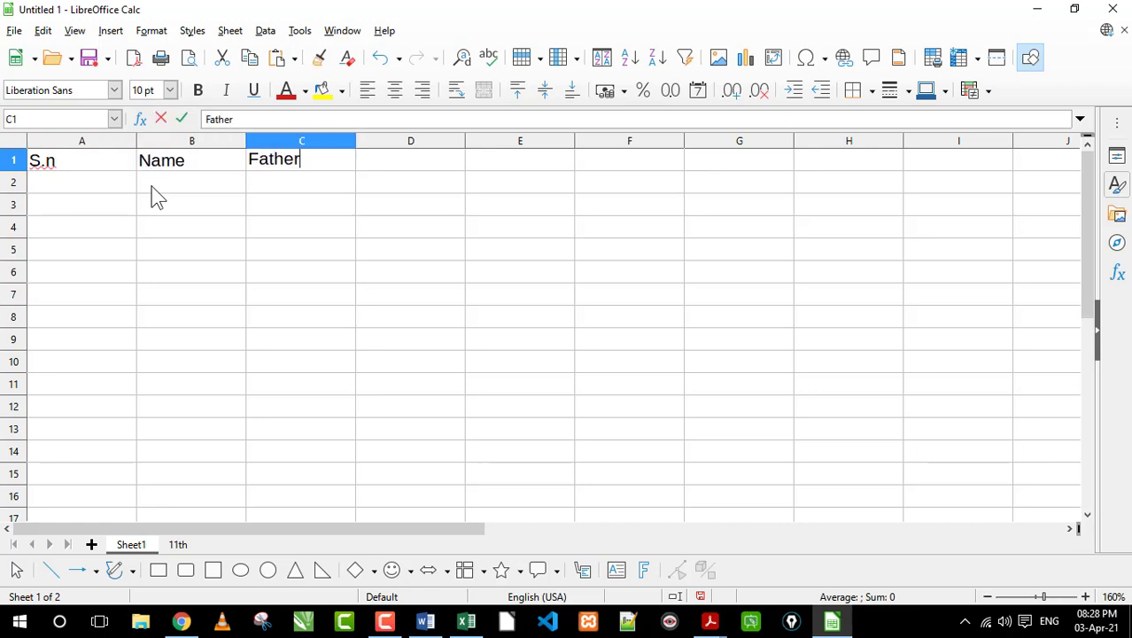
{"action": "key", "text": "Tab"}
{"action": "type", "text": "Con"}
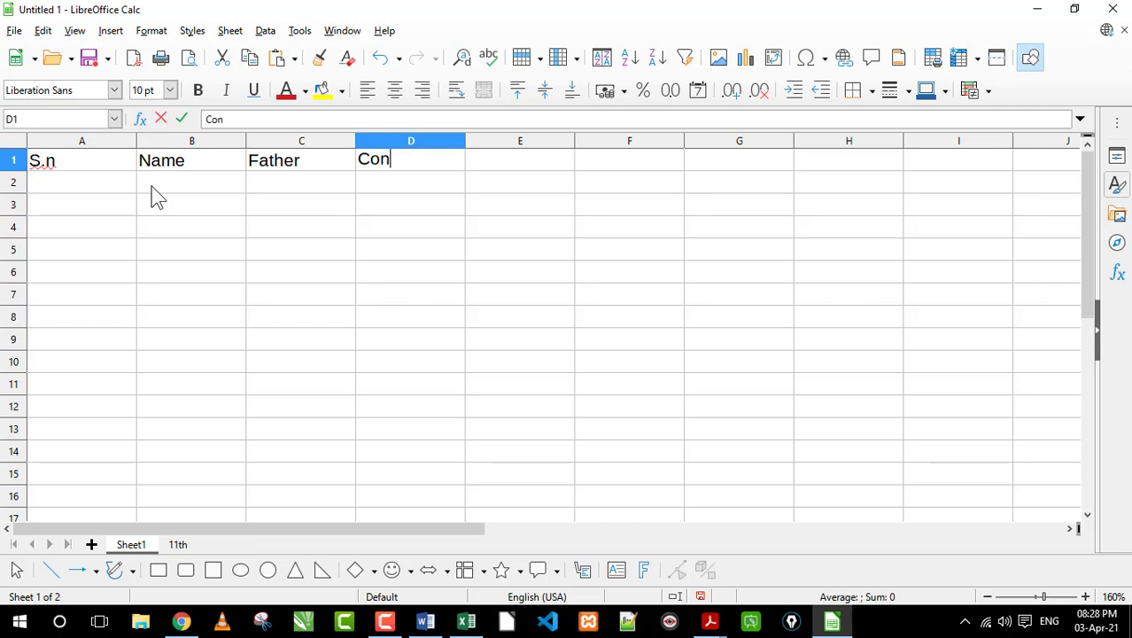
{"action": "type", "text": "tact"}
{"action": "key", "text": "Return"}
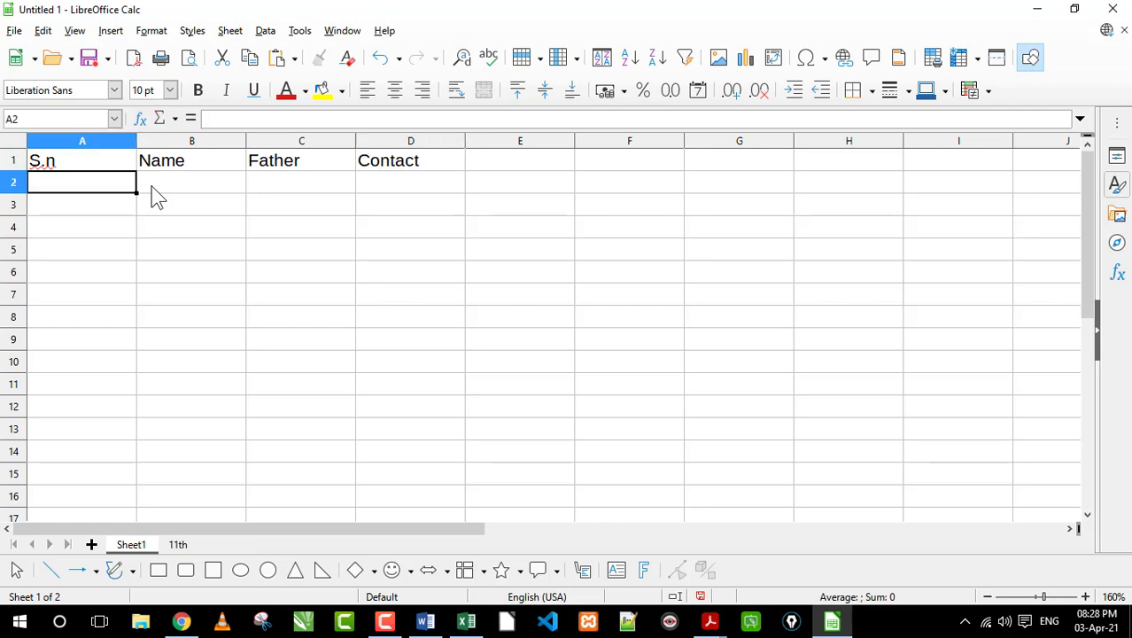
Step: Enter serial number 1 in A2
{"action": "left_click_drag", "start_coordinate": [124, 164], "coordinate": [574, 164]}
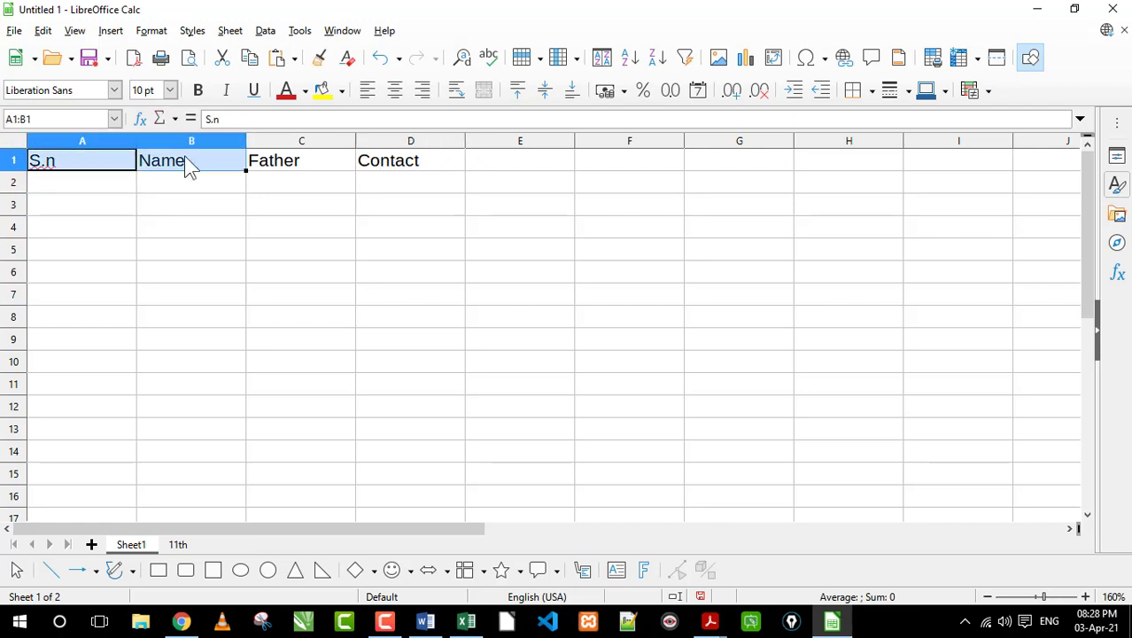
{"action": "left_click", "coordinate": [104, 182]}
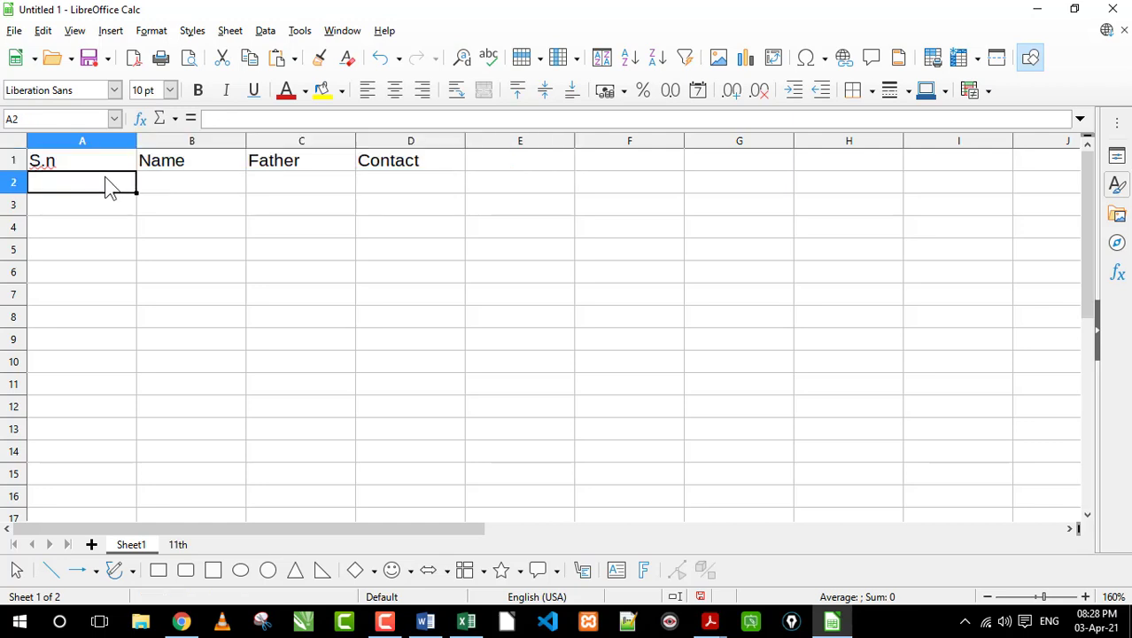
{"action": "type", "text": "1"}
{"action": "key", "text": "Return"}
Step: Fill B2:D2 with a sample name, a father's name and a contact number
{"action": "key", "text": "Up"}
{"action": "key", "text": "Right"}
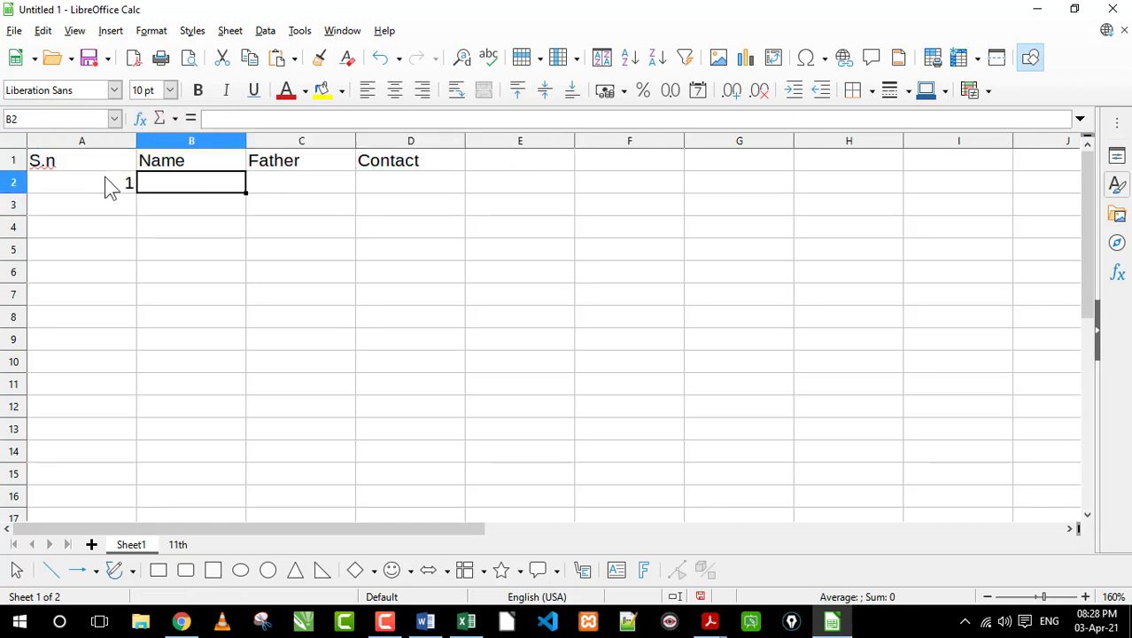
{"action": "type", "text": "dfh"}
{"action": "key", "text": "Tab"}
{"action": "type", "text": "ddf"}
{"action": "key", "text": "Tab"}
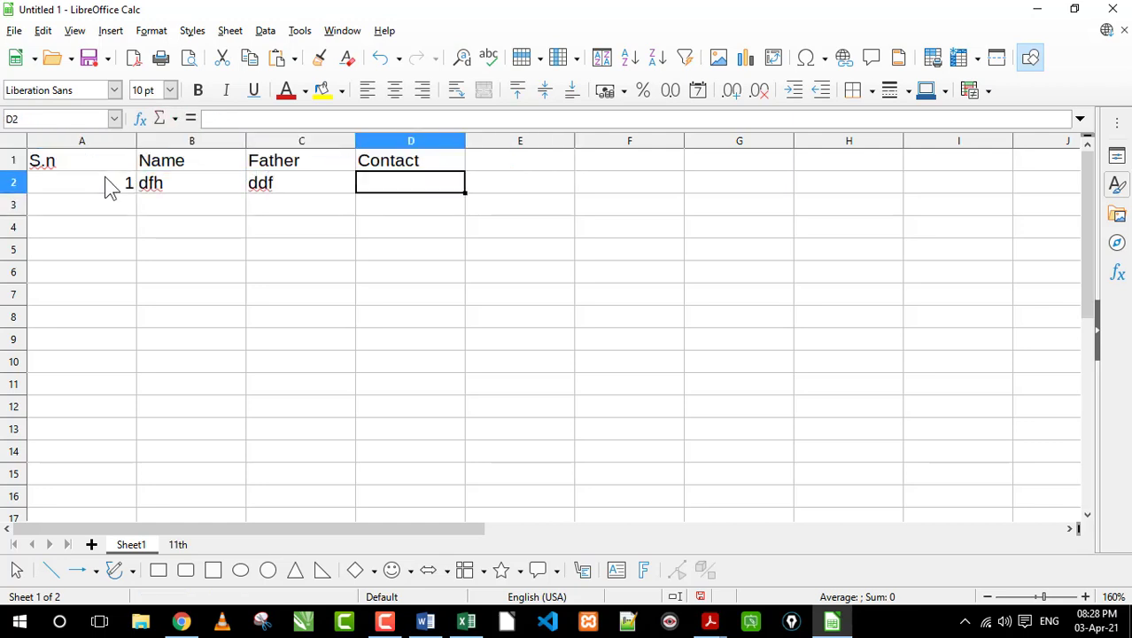
{"action": "type", "text": "d"}
{"action": "key", "text": "BackSpace"}
{"action": "type", "text": "65"}
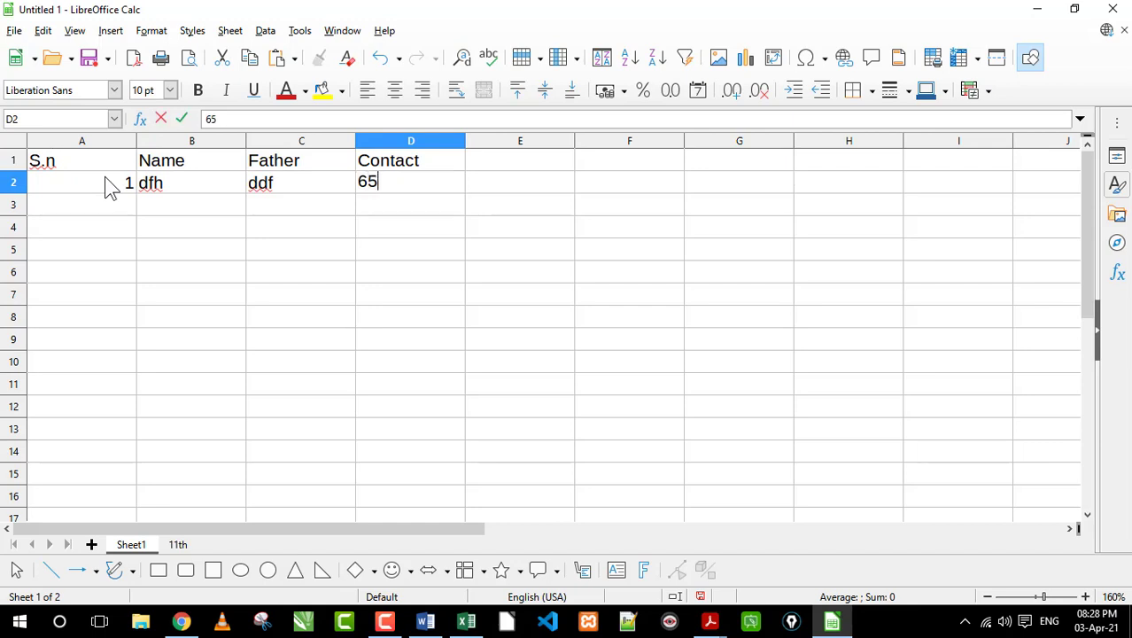
{"action": "type", "text": "65"}
{"action": "key", "text": "Return"}
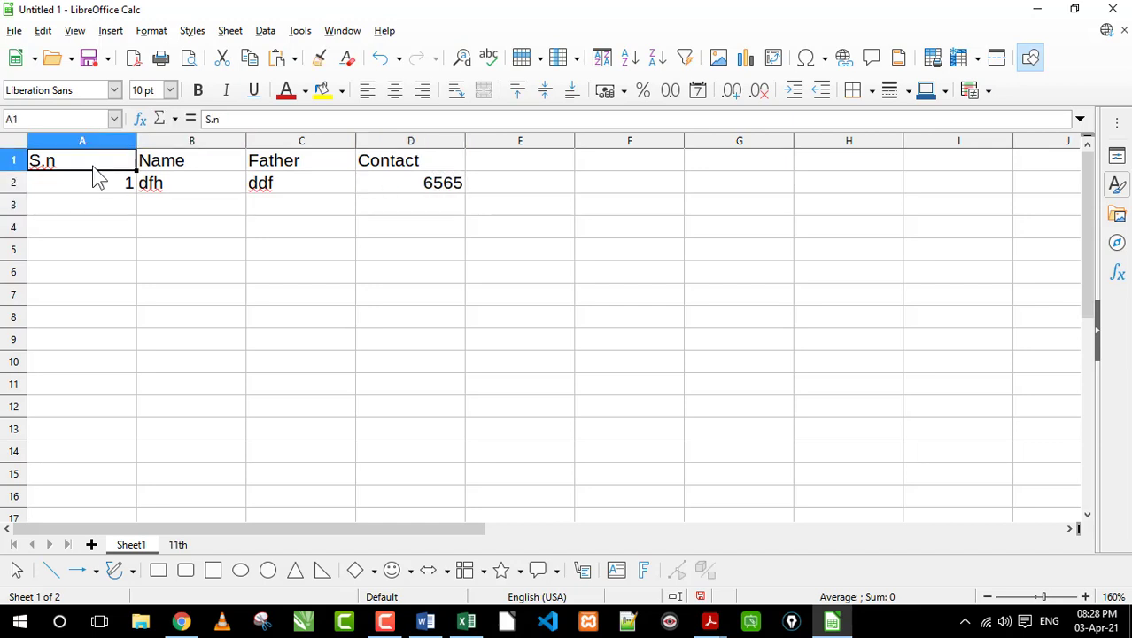
{"action": "left_click_drag", "start_coordinate": [93, 164], "coordinate": [93, 333]}
{"action": "left_click", "coordinate": [86, 248]}
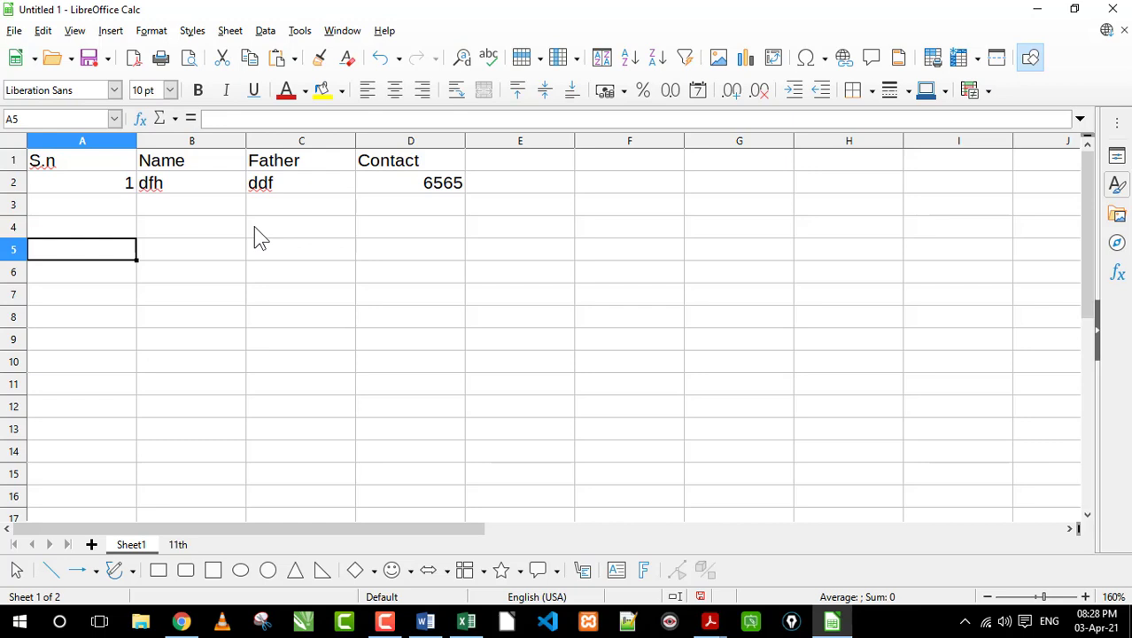
Step: Add a 'fee' heading in E1
{"action": "left_click", "coordinate": [516, 157]}
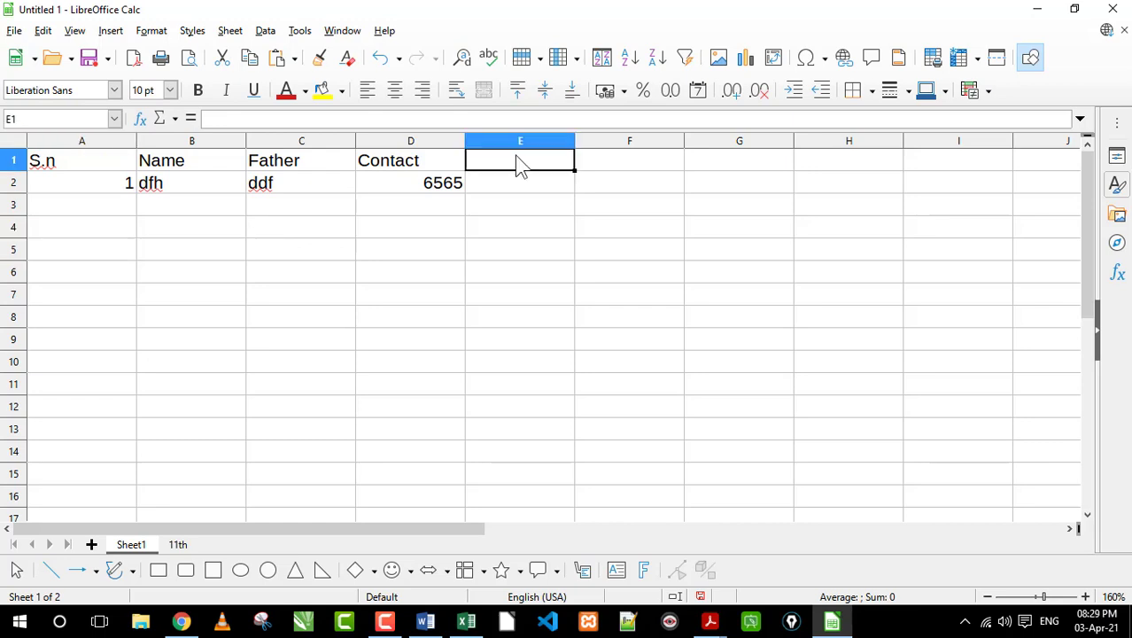
{"action": "type", "text": "fee"}
{"action": "key", "text": "Return"}
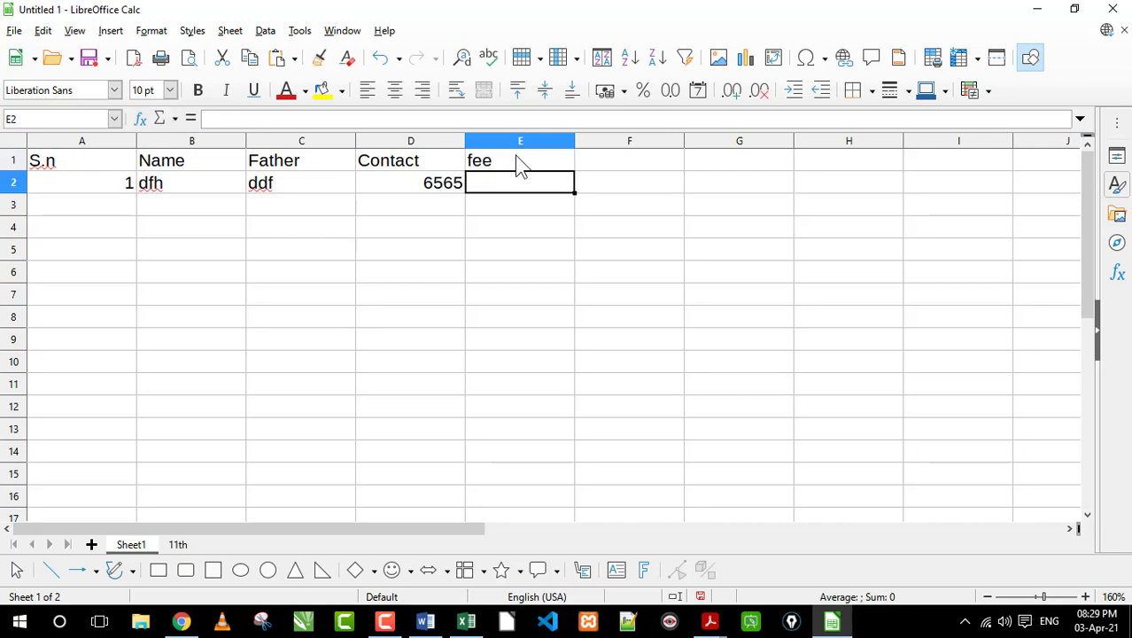
Step: Enter fee amounts 4500, 2021, 255, 5450, 5541 and 5454 down E2:E7
{"action": "type", "text": "4500"}
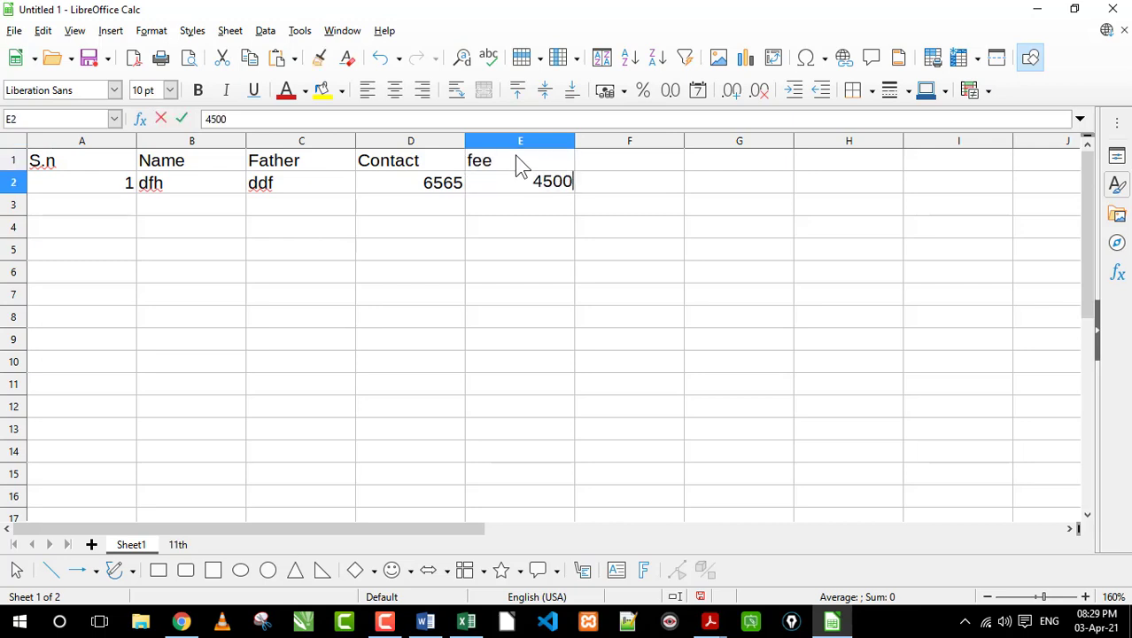
{"action": "key", "text": "Return"}
{"action": "type", "text": "2021"}
{"action": "key", "text": "Return"}
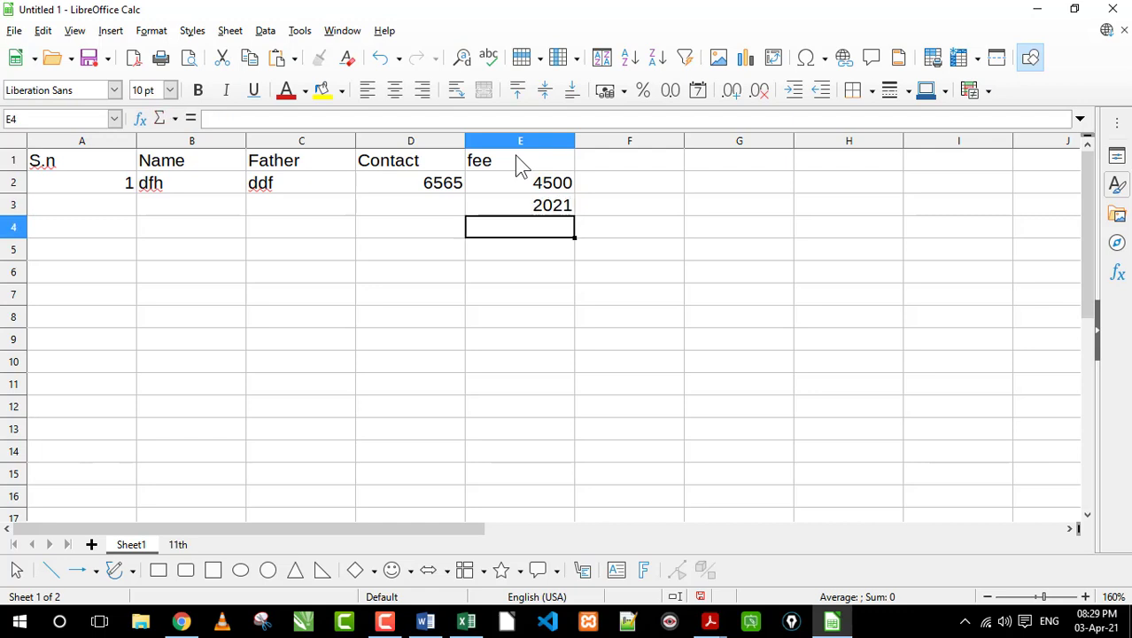
{"action": "type", "text": "255"}
{"action": "key", "text": "Return"}
{"action": "type", "text": "54"}
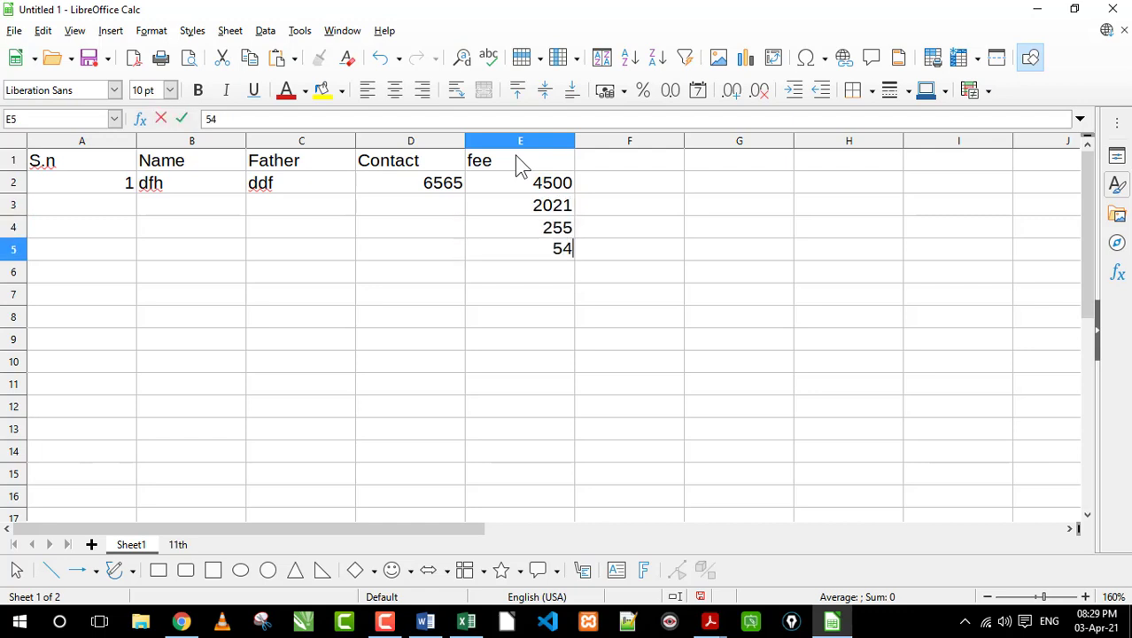
{"action": "type", "text": "50"}
{"action": "key", "text": "Return"}
{"action": "type", "text": "5541"}
{"action": "key", "text": "Return"}
{"action": "type", "text": "5"}
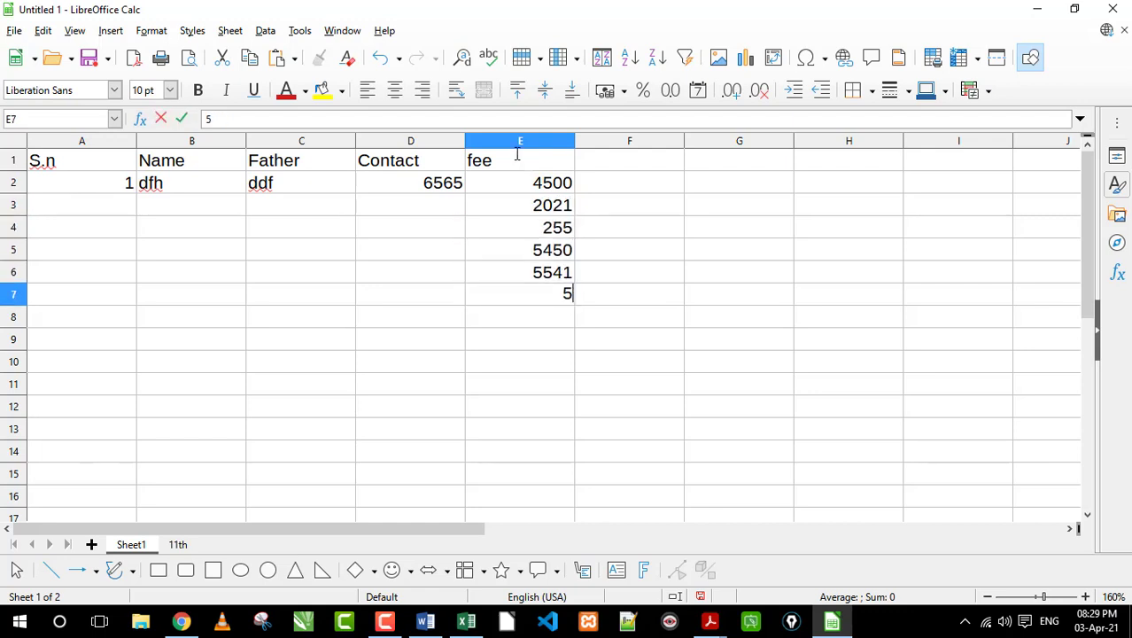
{"action": "type", "text": "454"}
{"action": "key", "text": "Return"}
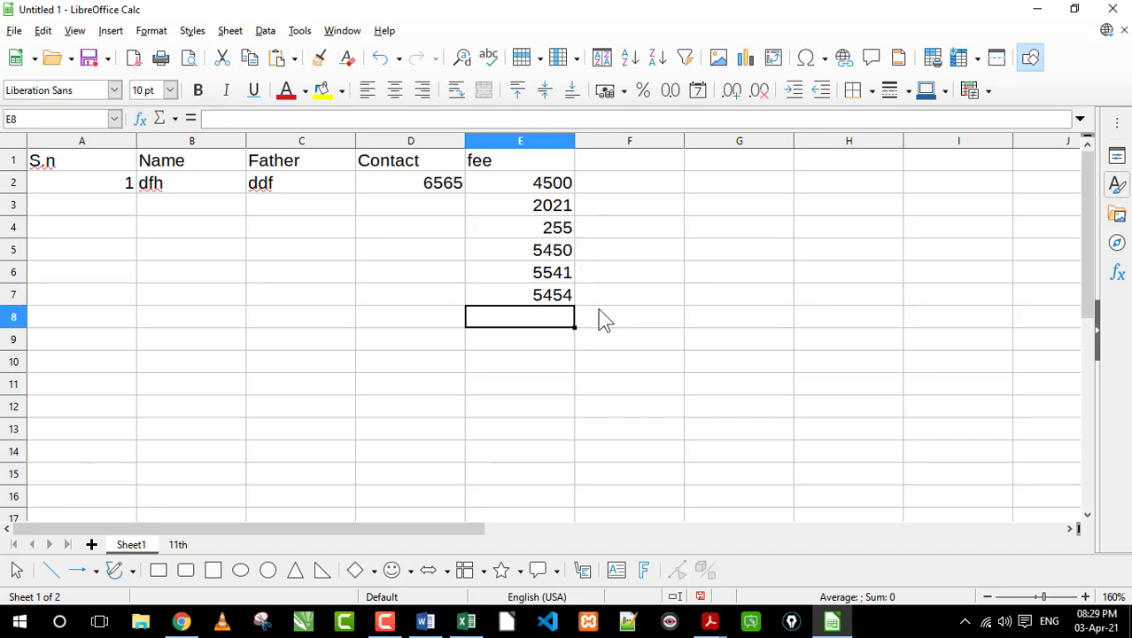
Step: Select the table range A2:E7, then pick E8 for the fee total
{"action": "left_click", "coordinate": [599, 319]}
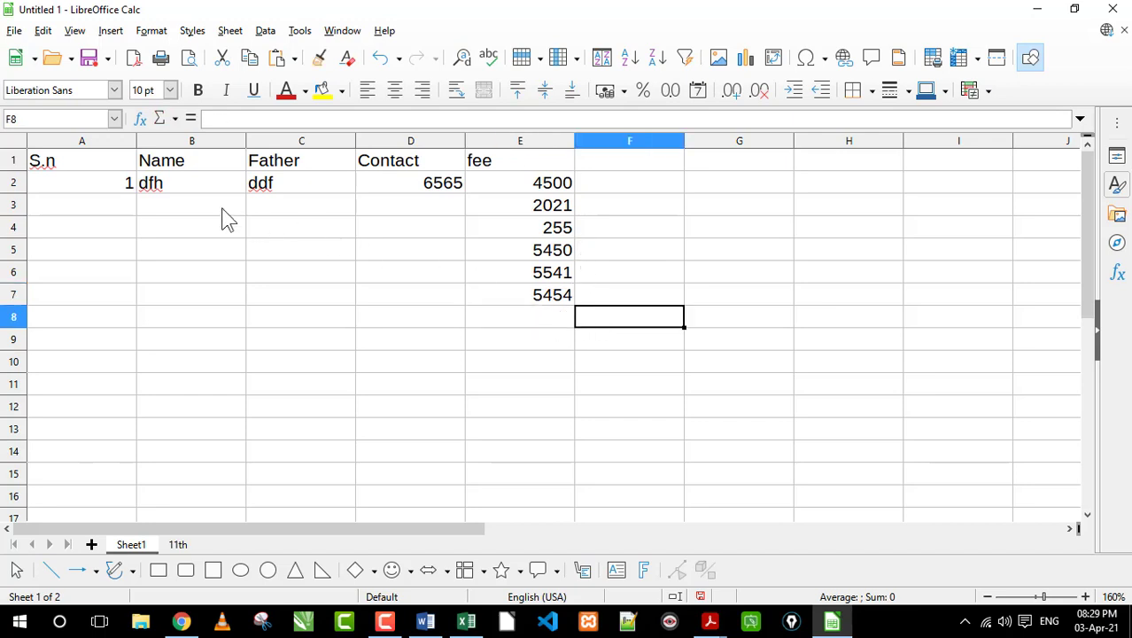
{"action": "left_click_drag", "start_coordinate": [119, 186], "coordinate": [486, 313]}
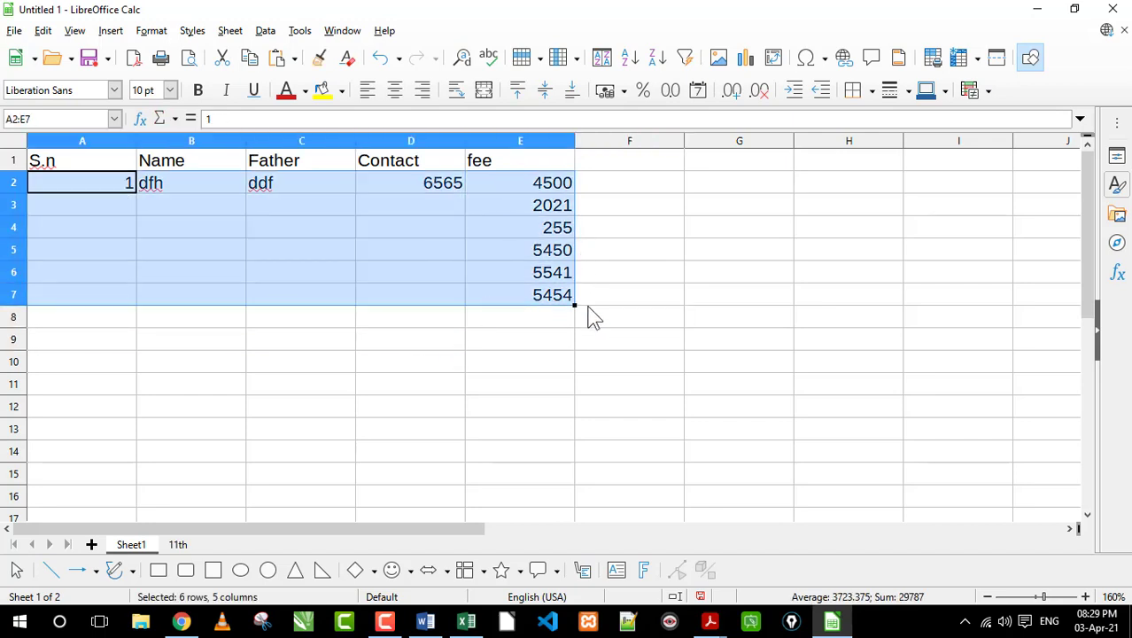
{"action": "left_click", "coordinate": [609, 317]}
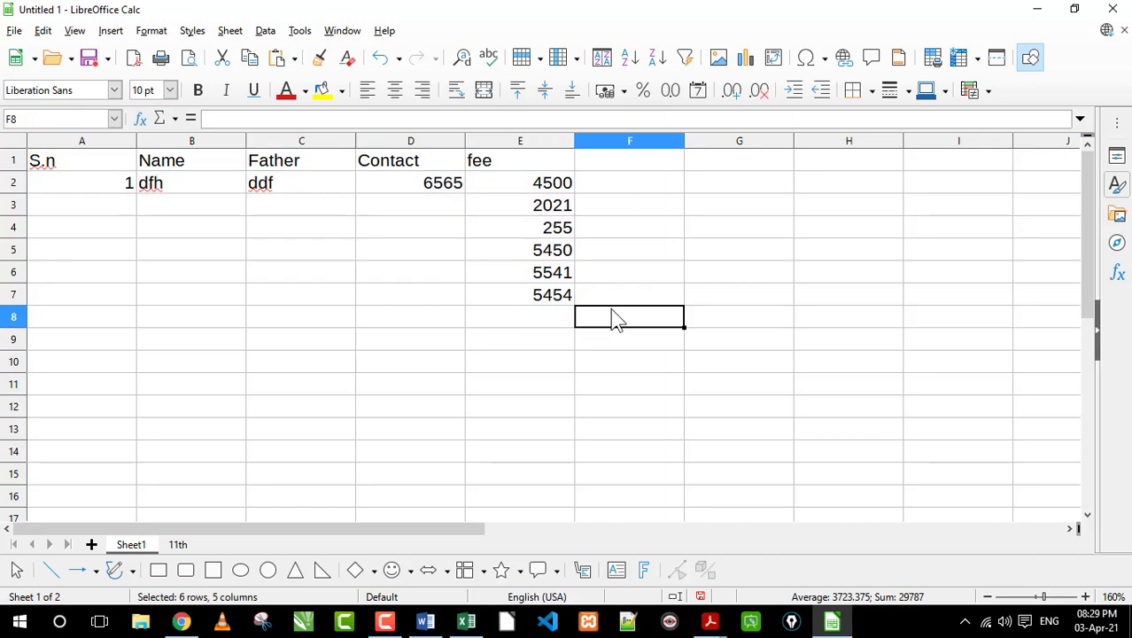
{"action": "left_click", "coordinate": [542, 324]}
Step: Total the fees with =SUM(E2:E7) in E8, giving 23221
{"action": "type", "text": "=su"}
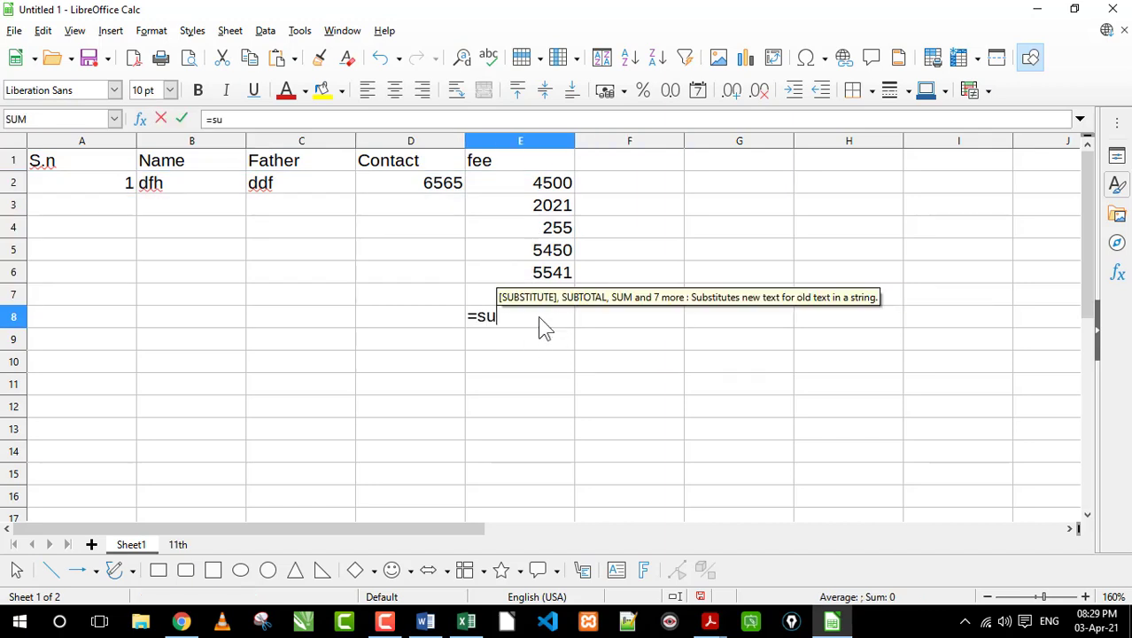
{"action": "type", "text": "m("}
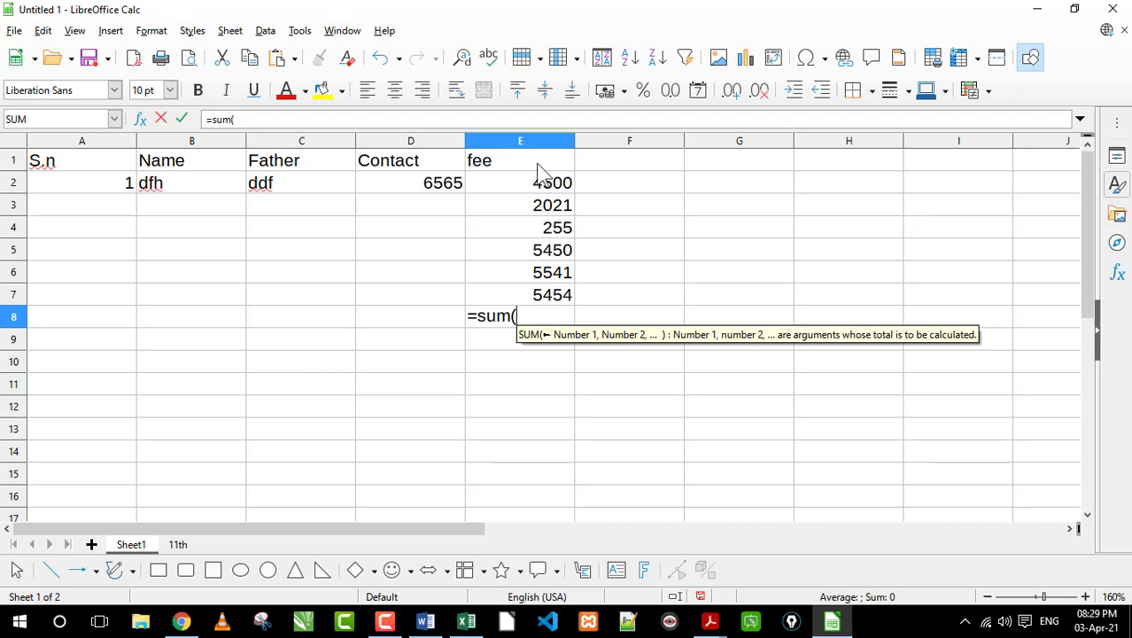
{"action": "left_click_drag", "start_coordinate": [511, 182], "coordinate": [530, 299]}
{"action": "key", "text": "Return"}
{"action": "left_click", "coordinate": [536, 326]}
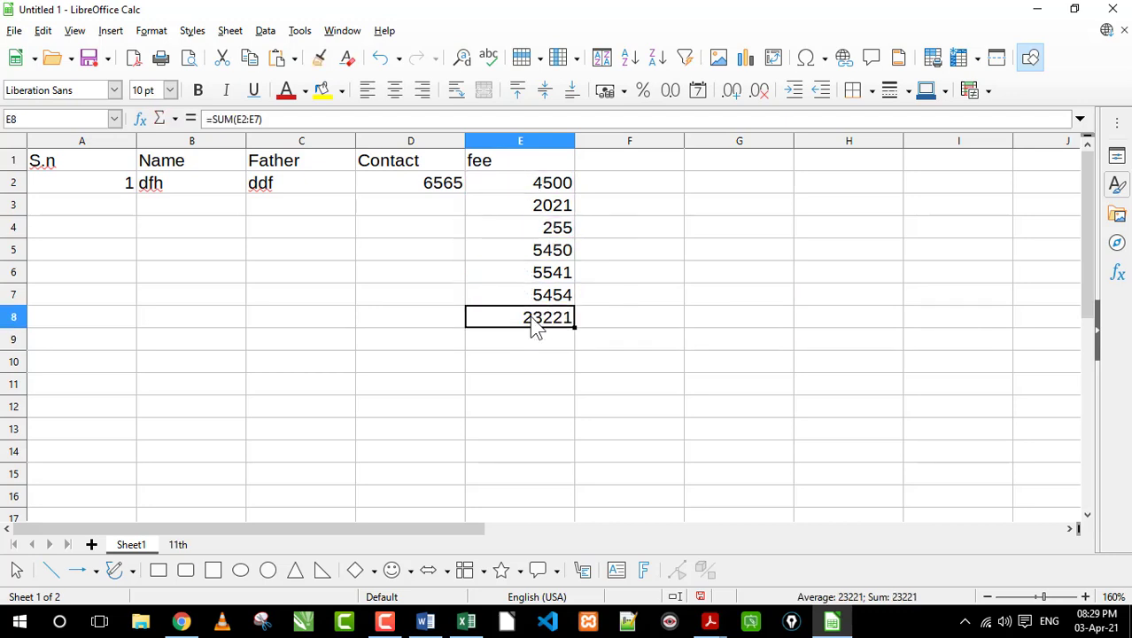
Step: Delete the total and clear all cell contents on the sheet
{"action": "key", "text": "Delete"}
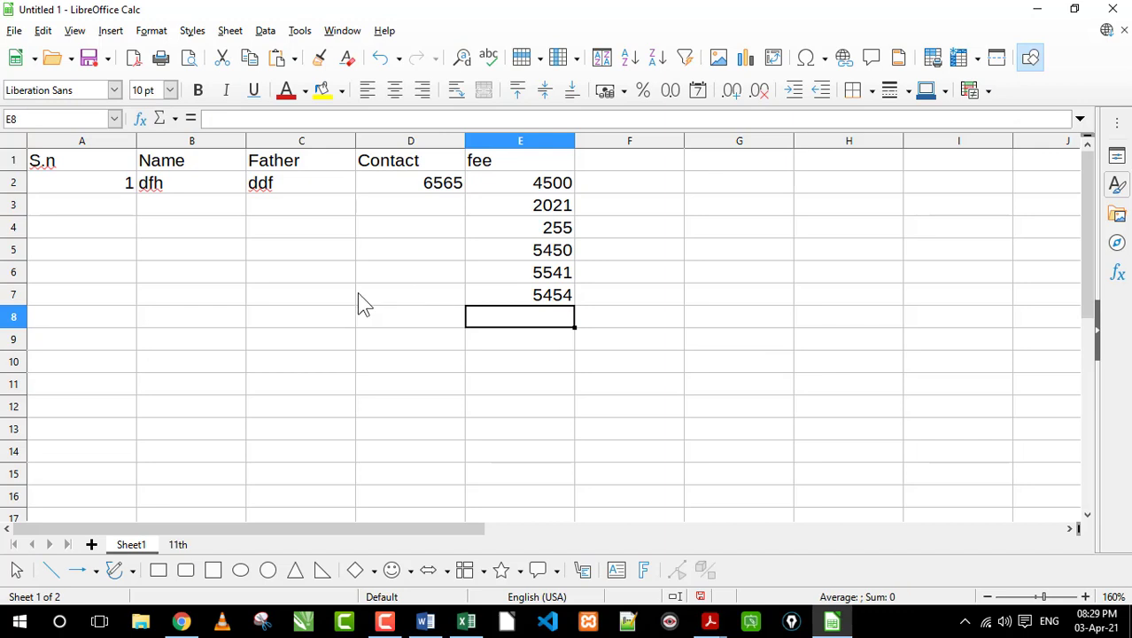
{"action": "key", "text": "ctrl+a"}
{"action": "key", "text": "Delete"}
{"action": "left_click", "coordinate": [190, 237]}
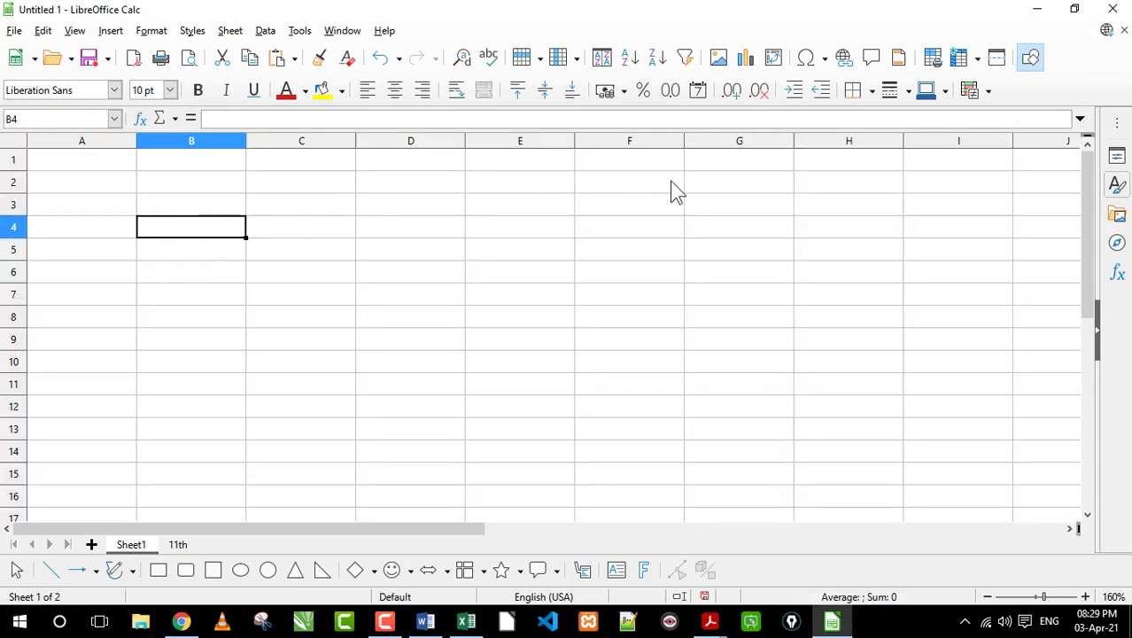
{"action": "left_click", "coordinate": [708, 623]}
{"action": "mouse_move", "coordinate": [709, 621]}
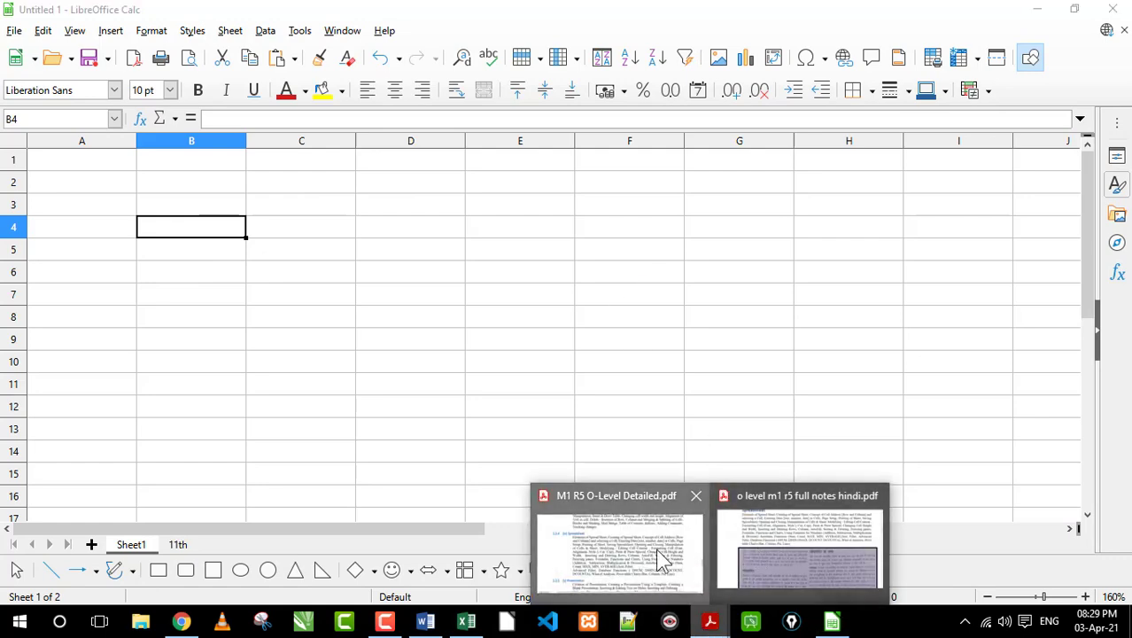
{"action": "left_click", "coordinate": [656, 548]}
{"action": "left_click_drag", "start_coordinate": [250, 223], "coordinate": [941, 472]}
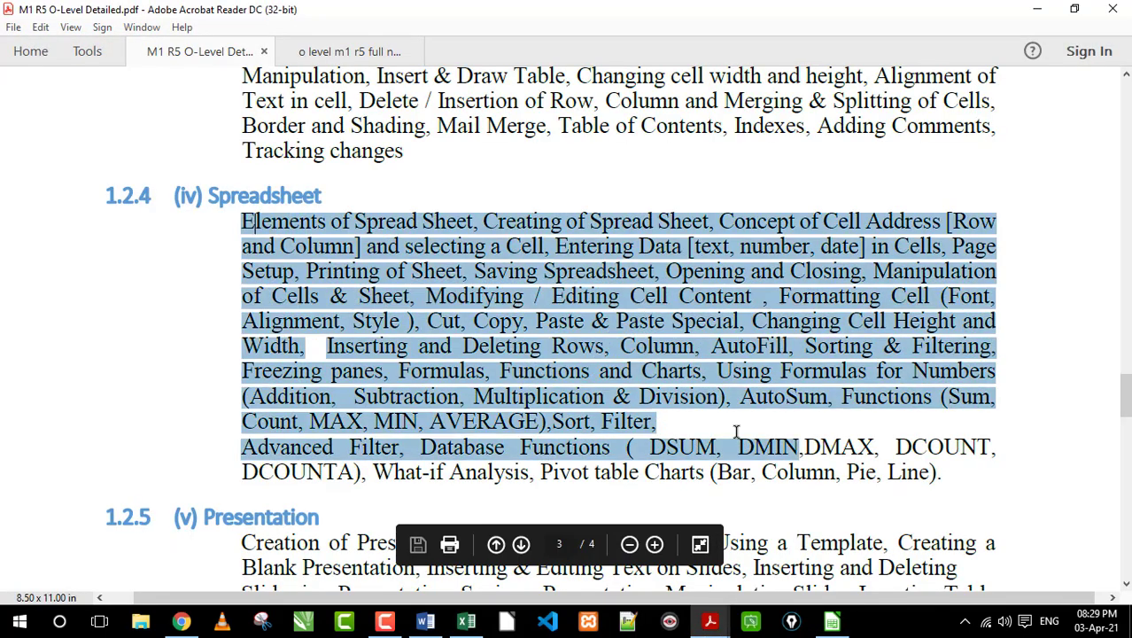
{"action": "left_click", "coordinate": [620, 345]}
{"action": "left_click", "coordinate": [832, 622]}
{"action": "left_click", "coordinate": [265, 293]}
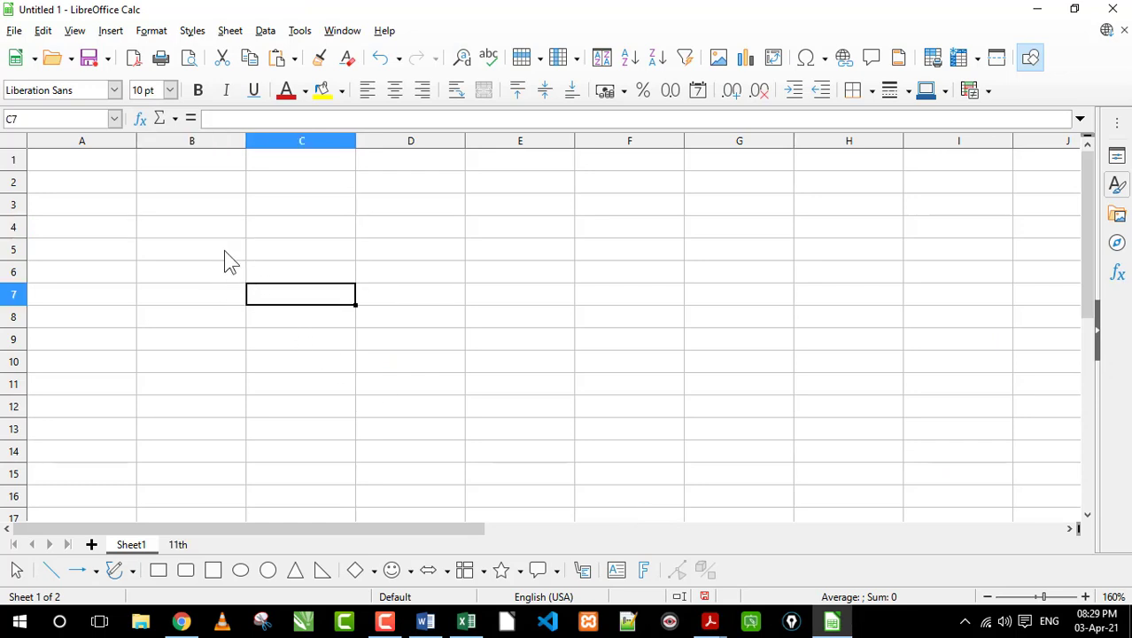
Step: Type a 'Name' label in A2
{"action": "left_click", "coordinate": [110, 186]}
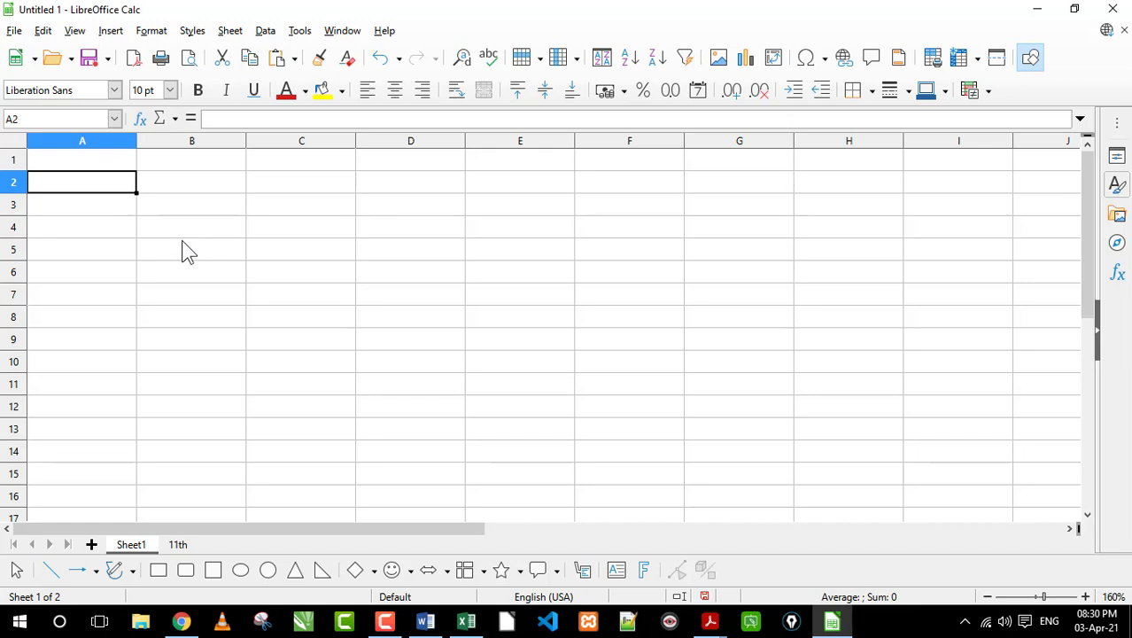
{"action": "left_click", "coordinate": [144, 182]}
{"action": "left_click", "coordinate": [124, 182]}
{"action": "type", "text": "N"}
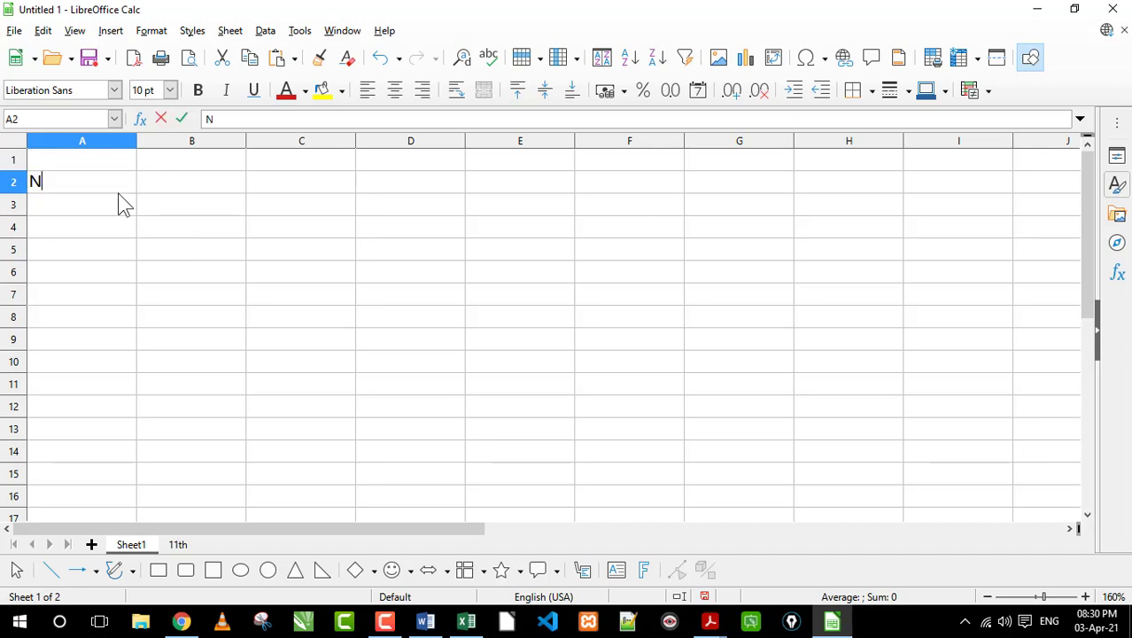
{"action": "type", "text": "Ame"}
{"action": "key", "text": "Return"}
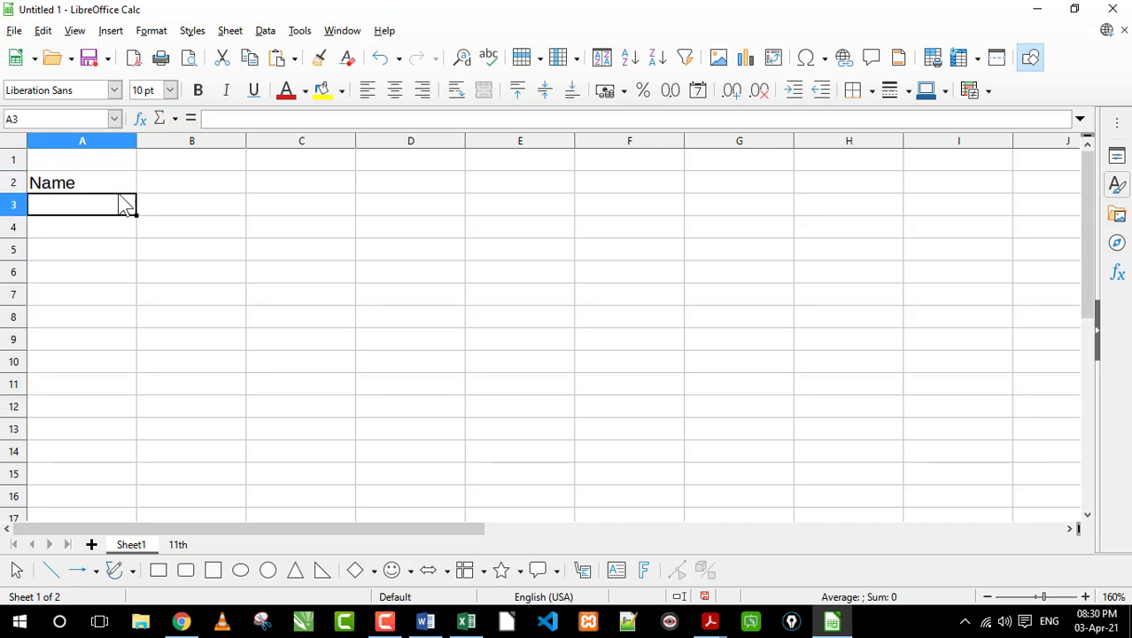
{"action": "key", "text": "Down"}
{"action": "key", "text": "Down"}
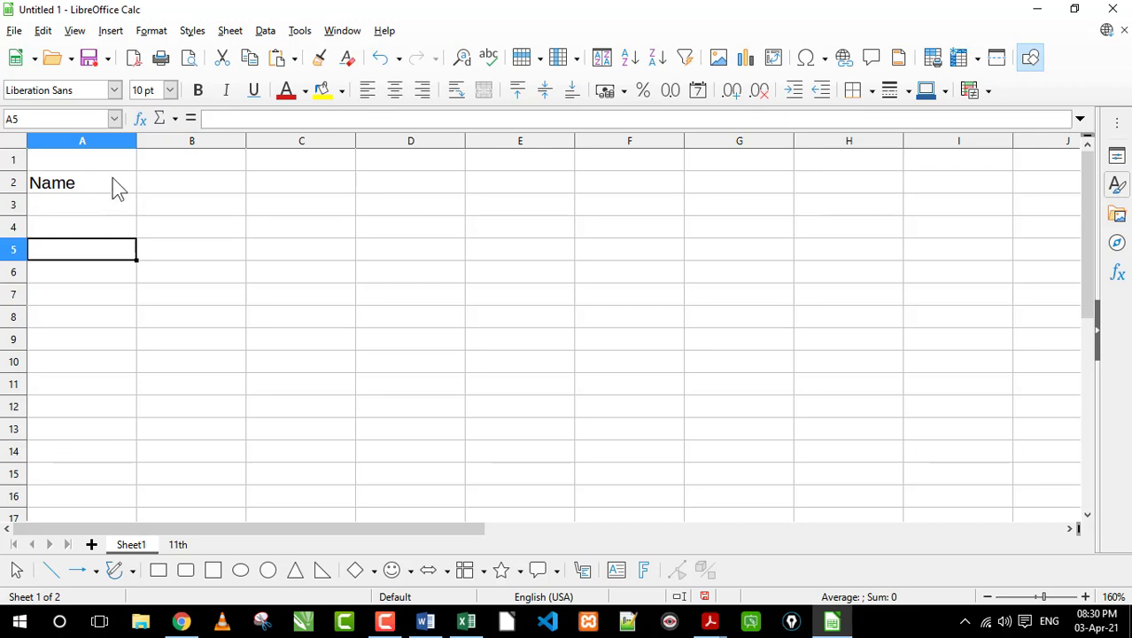
Step: Enter bill headings S.n, Item, Qty, Rate and Total across A5:E5
{"action": "left_click", "coordinate": [111, 182]}
{"action": "left_click", "coordinate": [97, 249]}
{"action": "type", "text": "S.n"}
{"action": "key", "text": "Tab"}
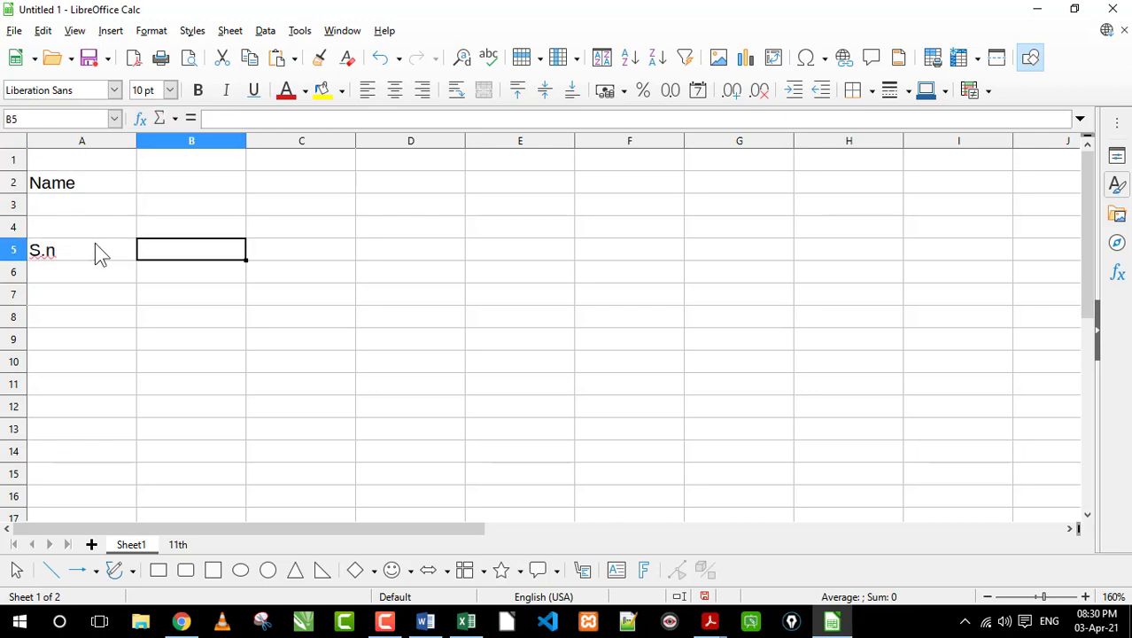
{"action": "type", "text": "Item"}
{"action": "key", "text": "Tab"}
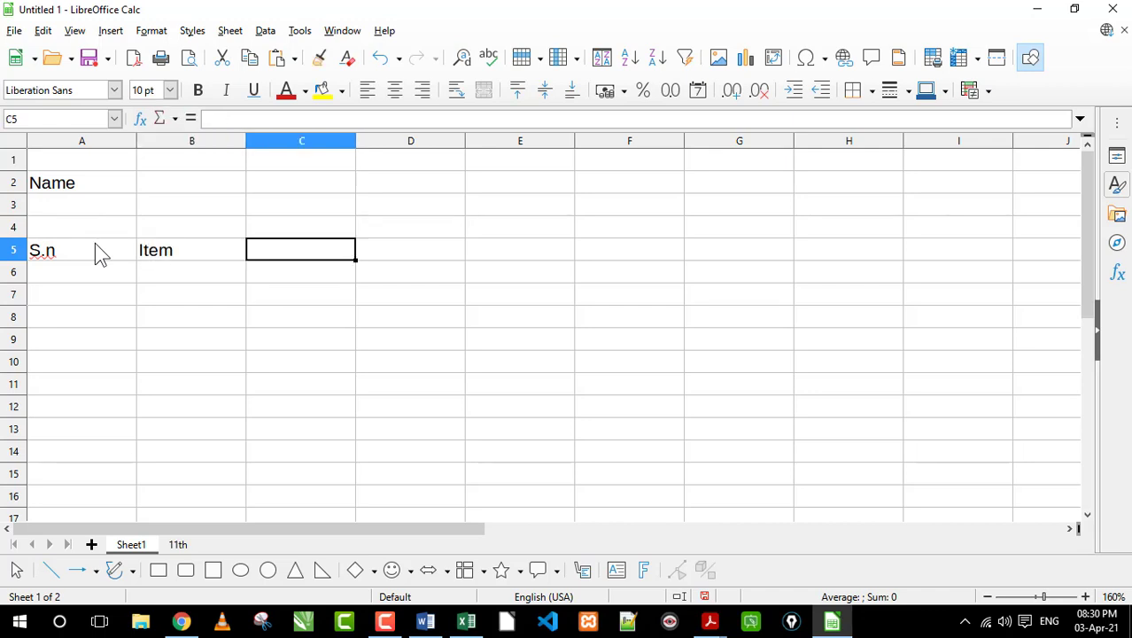
{"action": "type", "text": "Qt"}
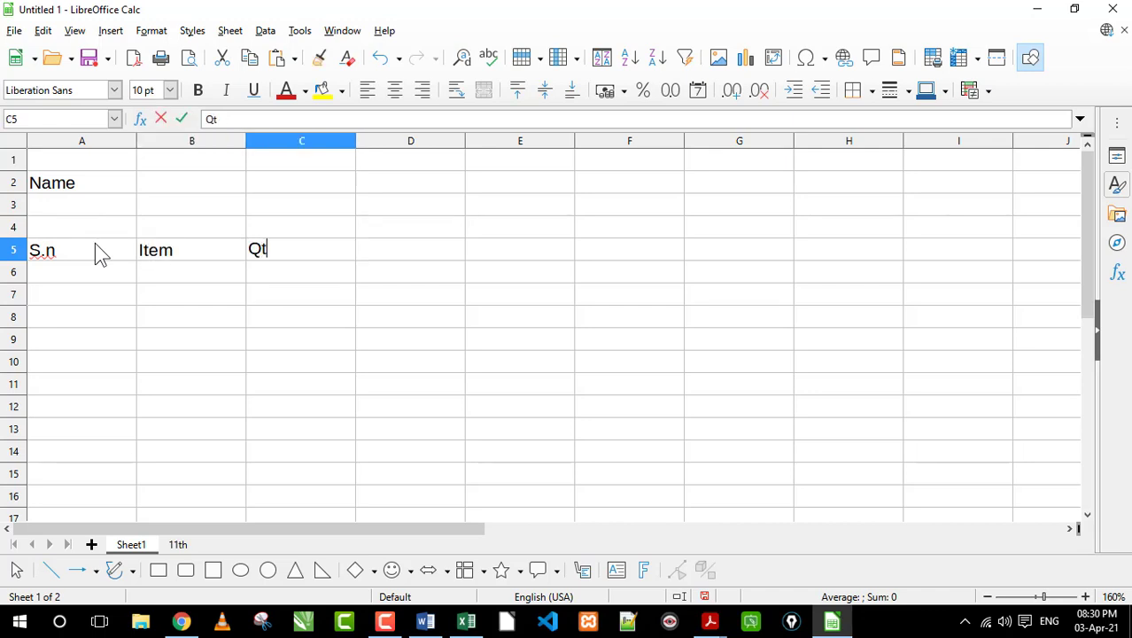
{"action": "type", "text": "y"}
{"action": "key", "text": "Tab"}
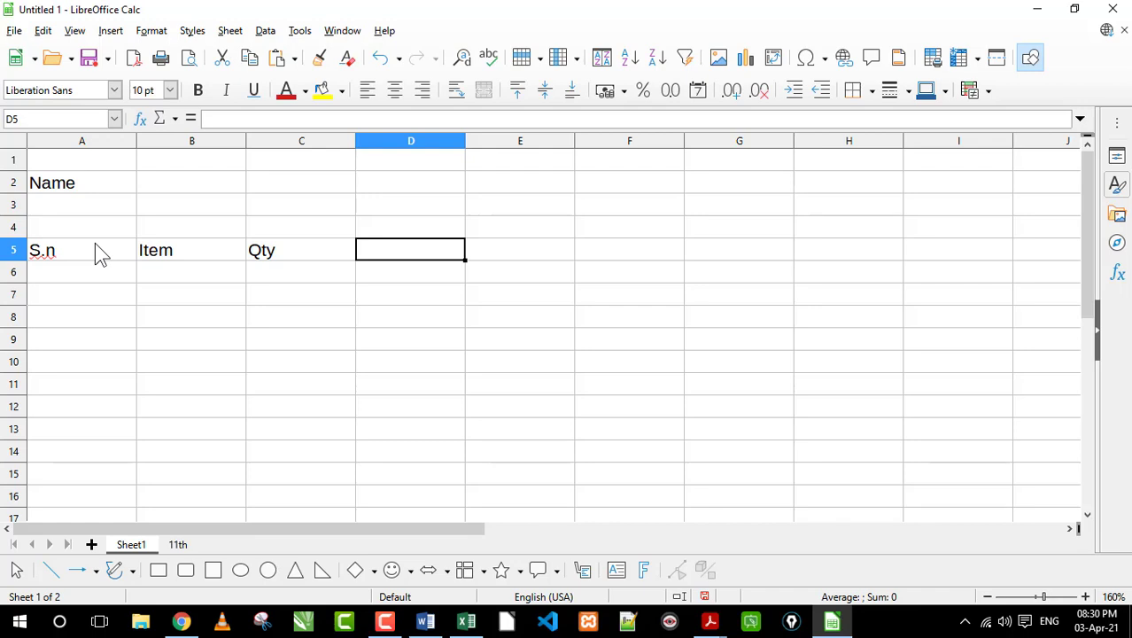
{"action": "type", "text": "Rate"}
{"action": "key", "text": "Tab"}
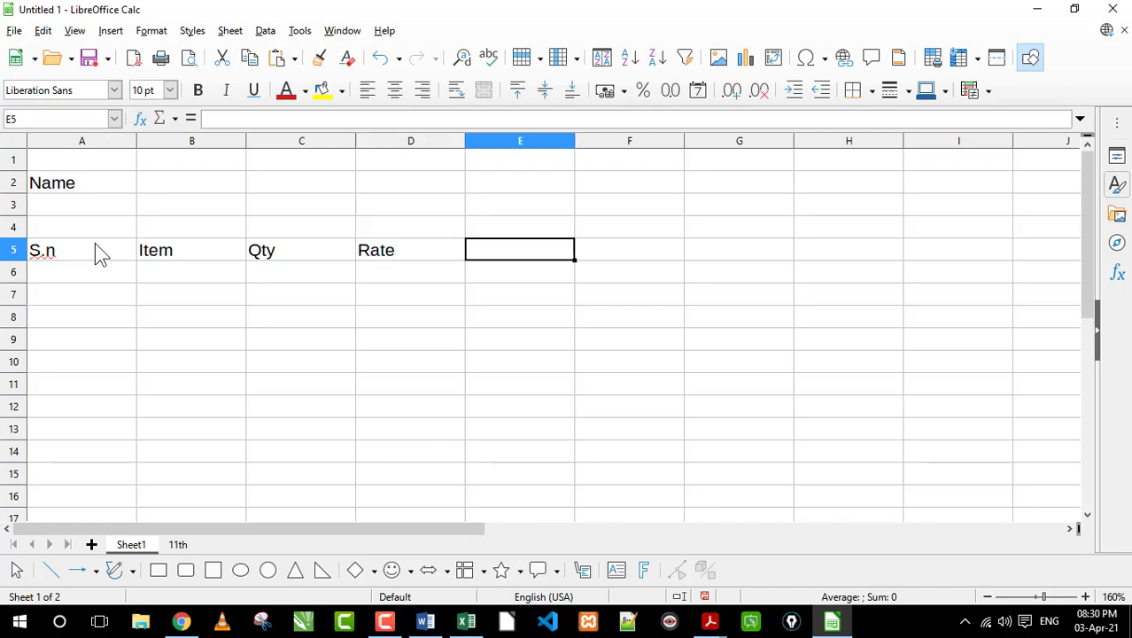
{"action": "type", "text": "Toa"}
{"action": "key", "text": "BackSpace"}
{"action": "type", "text": "tal"}
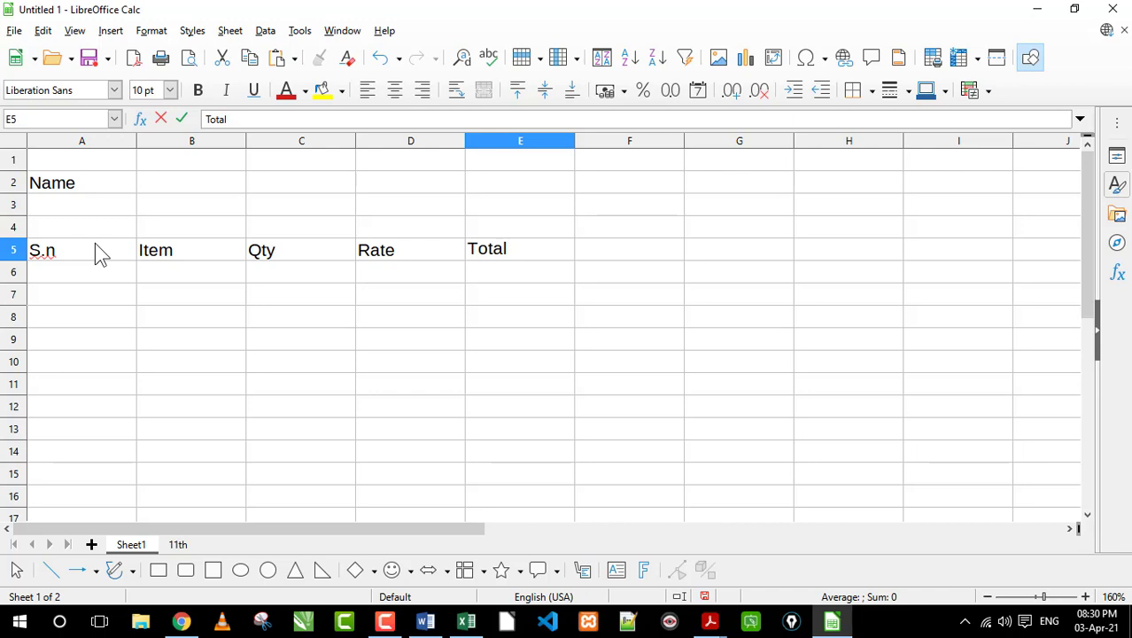
{"action": "key", "text": "Tab"}
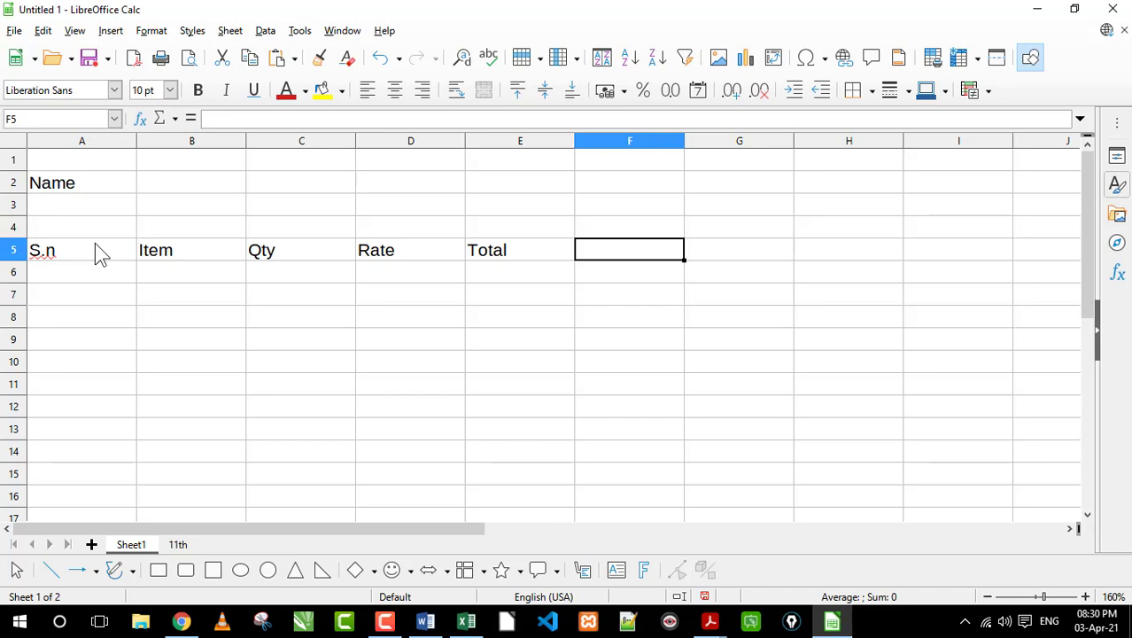
Step: Enter serial numbers 1 and 2 in A6 and A7
{"action": "key", "text": "Return"}
{"action": "key", "text": "Left"}
{"action": "key", "text": "Left"}
{"action": "key", "text": "Left"}
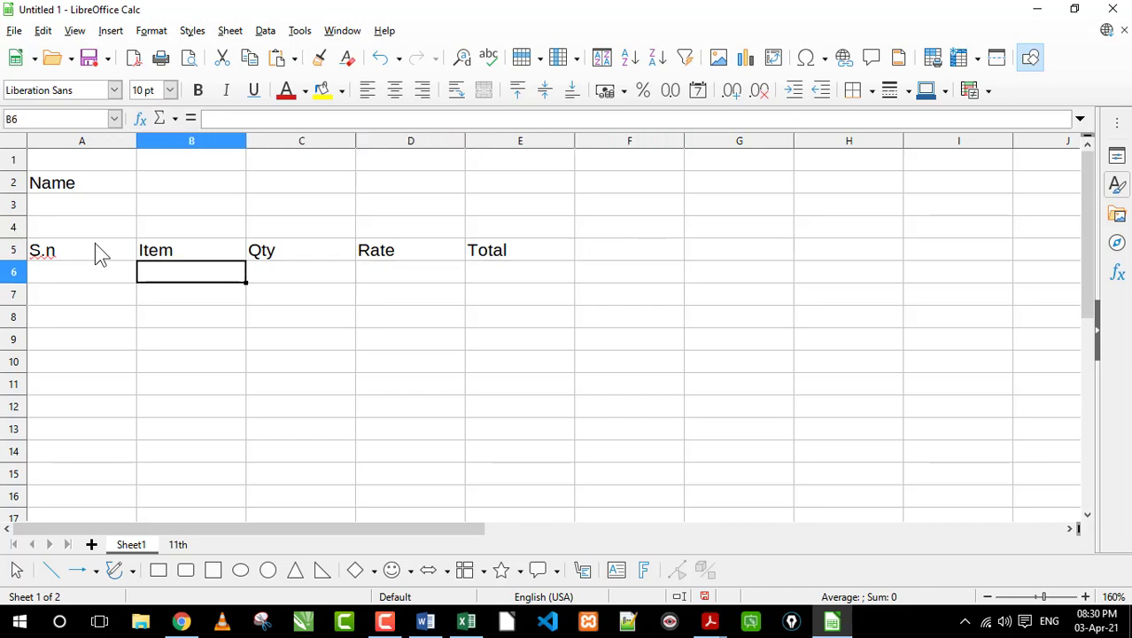
{"action": "key", "text": "Left"}
{"action": "type", "text": "1"}
{"action": "key", "text": "Return"}
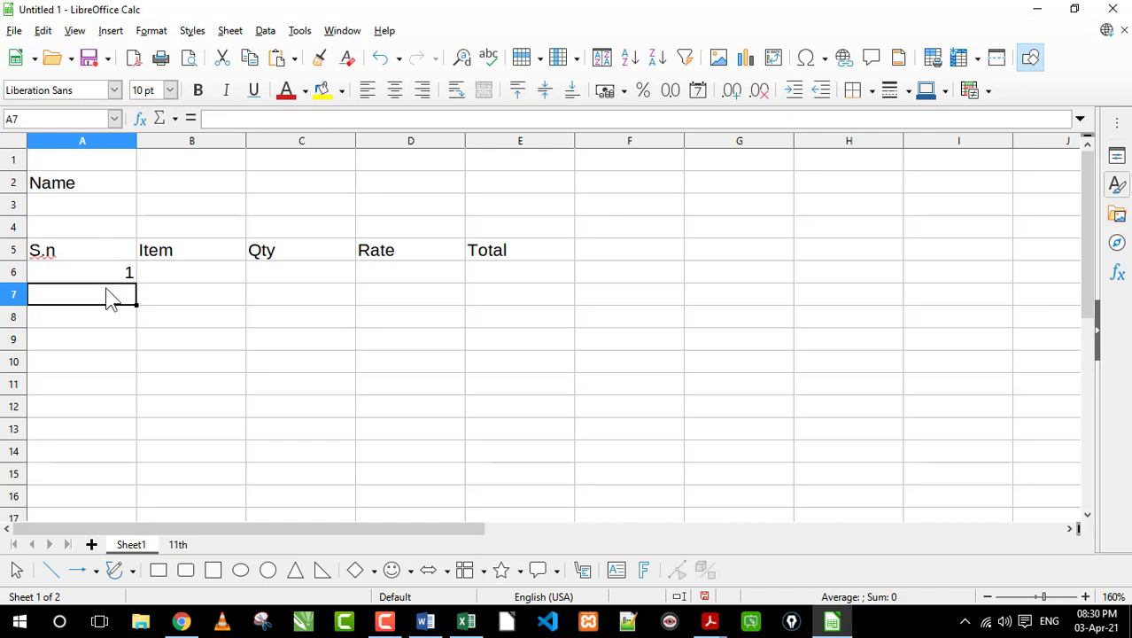
{"action": "left_click", "coordinate": [103, 281]}
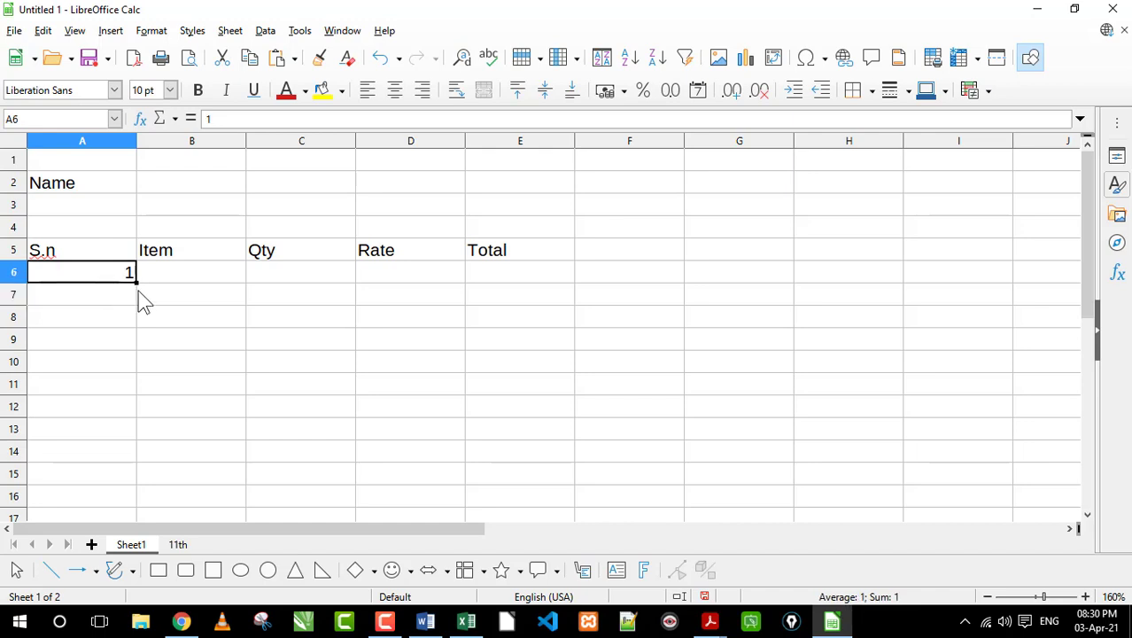
{"action": "left_click", "coordinate": [131, 301]}
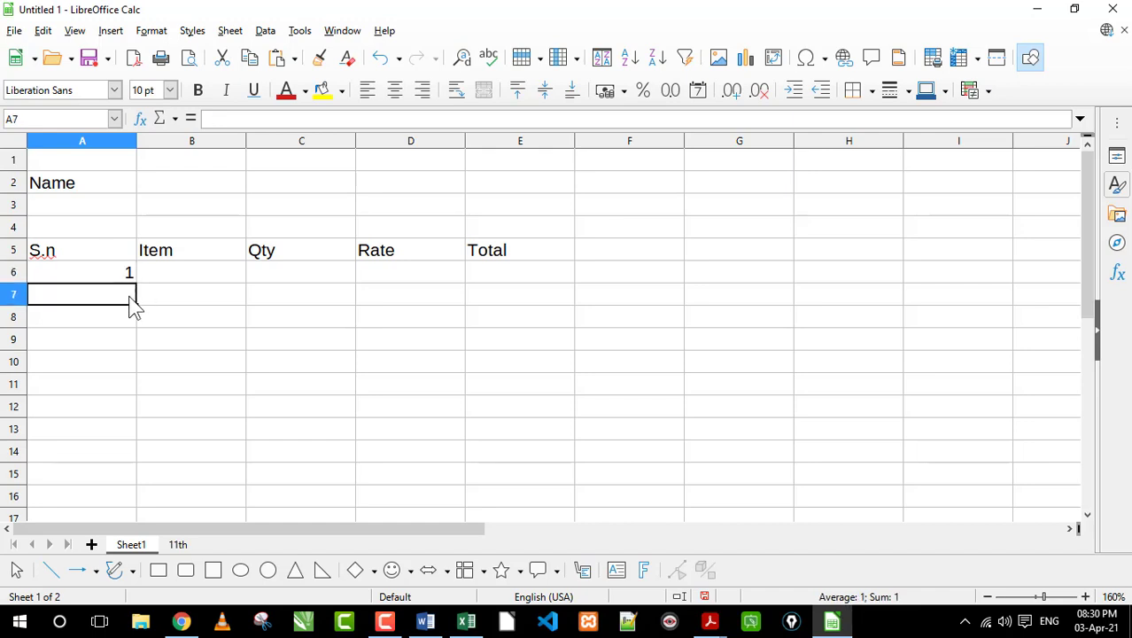
{"action": "type", "text": "2"}
{"action": "key", "text": "Return"}
Step: Clear the extra typed entries and autofill serials 1 to 8 down A6:A13
{"action": "type", "text": "3"}
{"action": "key", "text": "Return"}
{"action": "type", "text": "45"}
{"action": "key", "text": "Return"}
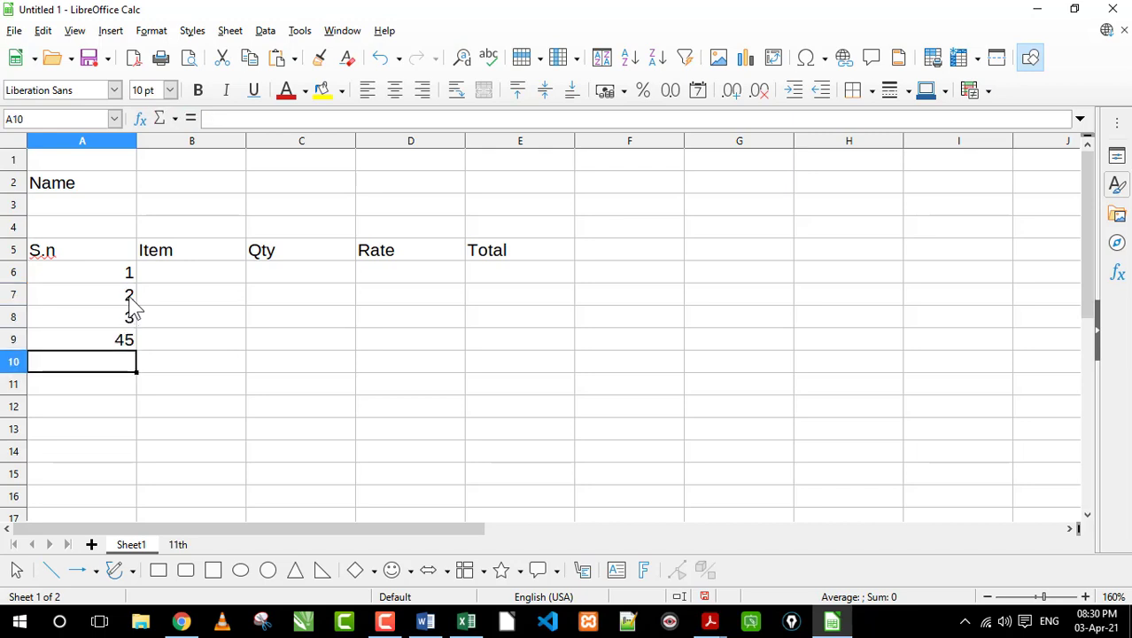
{"action": "key", "text": "Up"}
{"action": "key", "text": "Delete"}
{"action": "key", "text": "Up"}
{"action": "key", "text": "Delete"}
{"action": "key", "text": "Up"}
{"action": "key", "text": "Delete"}
{"action": "key", "text": "Up"}
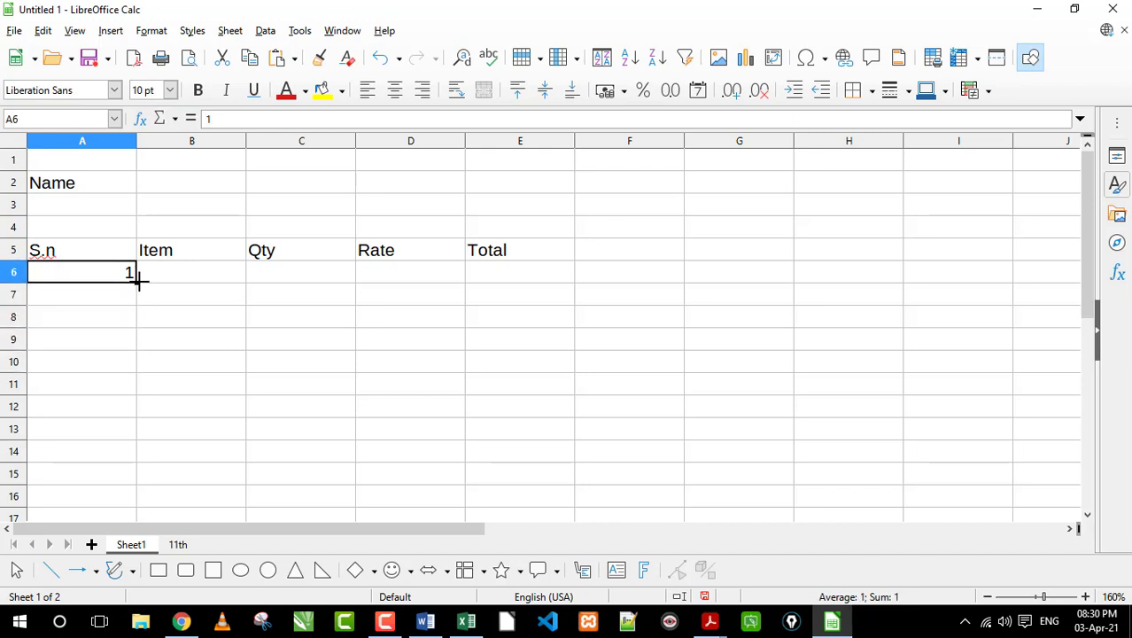
{"action": "left_click_drag", "start_coordinate": [139, 282], "coordinate": [136, 440]}
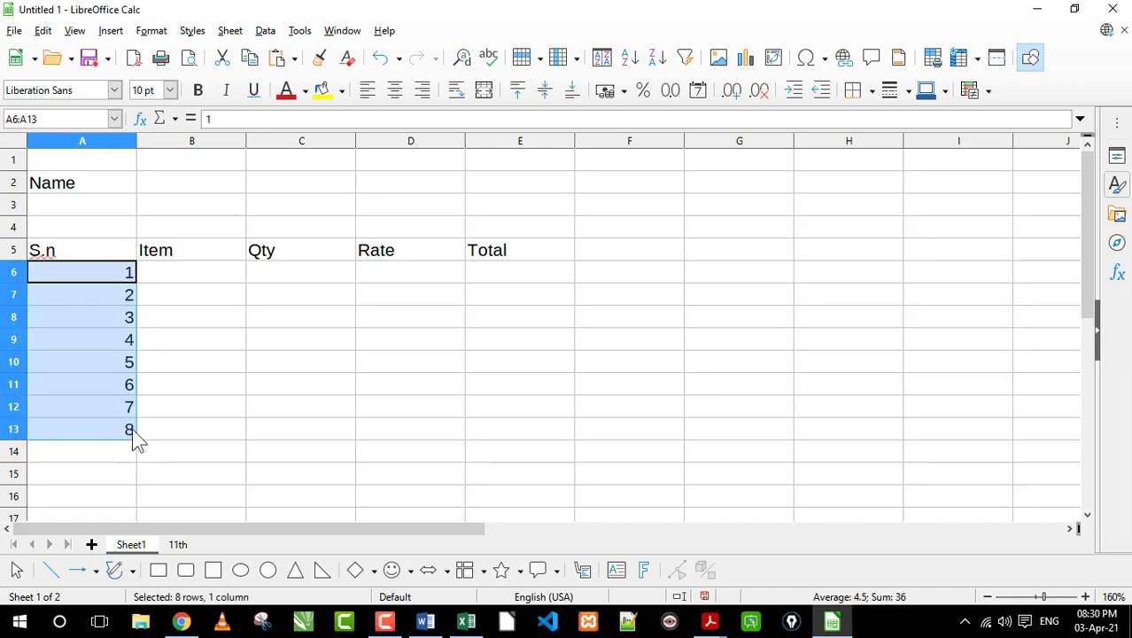
{"action": "left_click", "coordinate": [523, 338]}
Step: Put 1 in G6 and fill G6:G14 with a practice series 1 to 9
{"action": "left_click", "coordinate": [721, 280]}
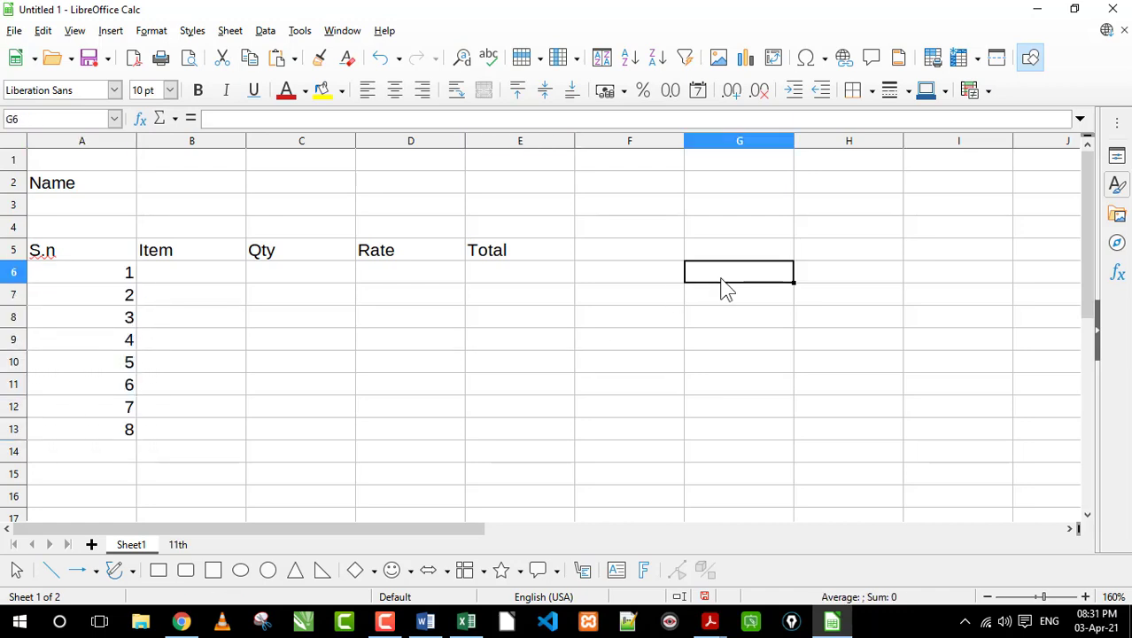
{"action": "type", "text": "1"}
{"action": "key", "text": "Return"}
{"action": "left_click", "coordinate": [721, 280]}
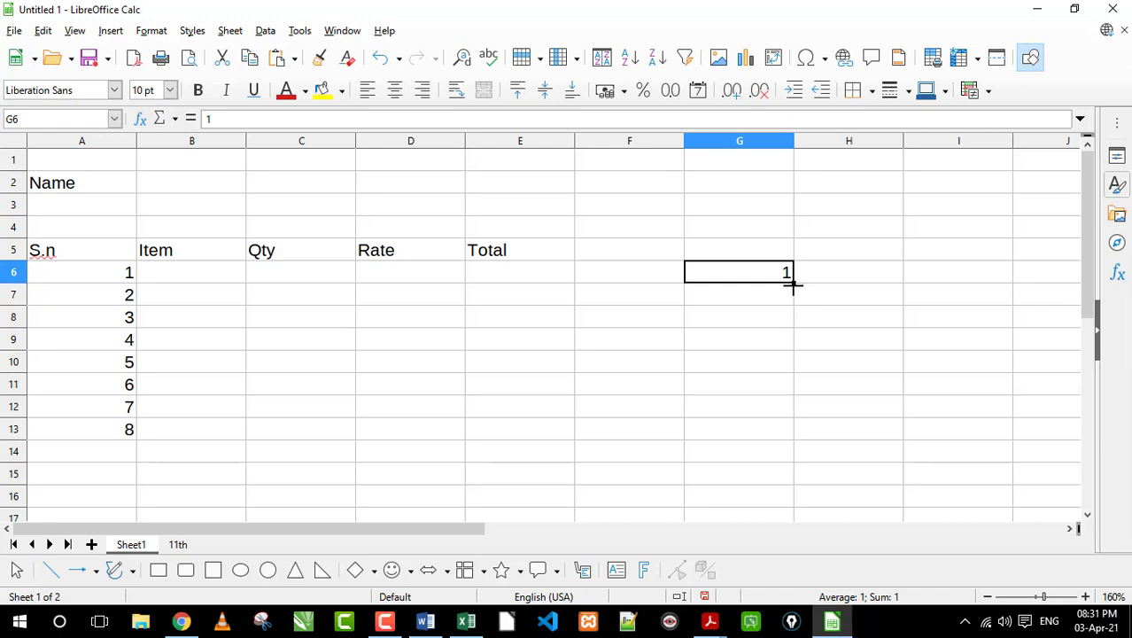
{"action": "left_click_drag", "start_coordinate": [793, 284], "coordinate": [793, 462]}
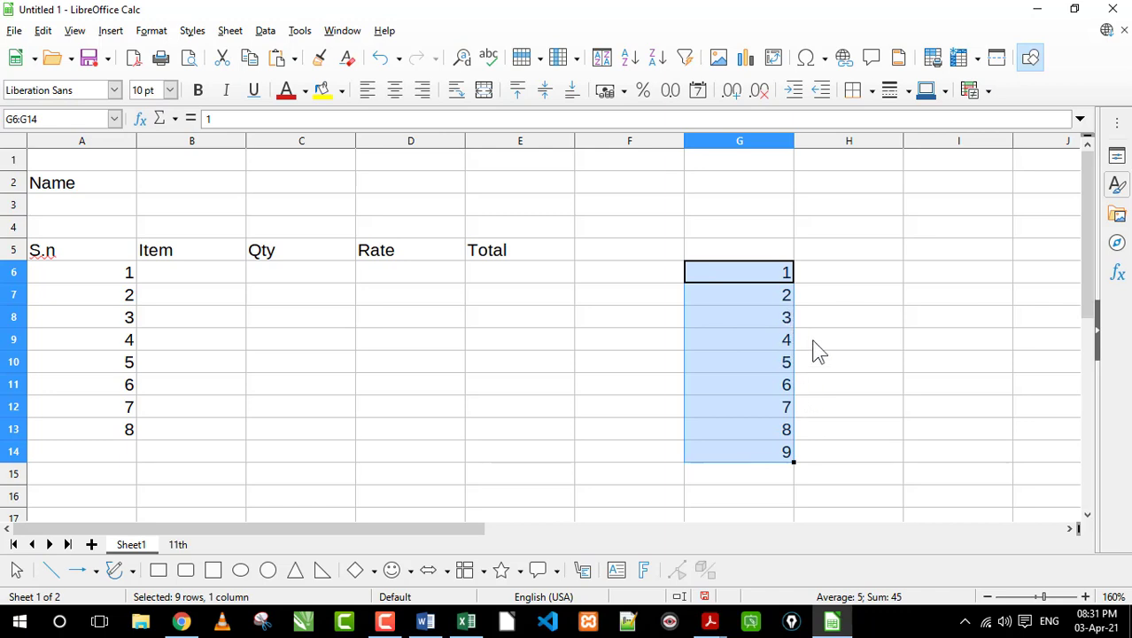
{"action": "left_click", "coordinate": [815, 350]}
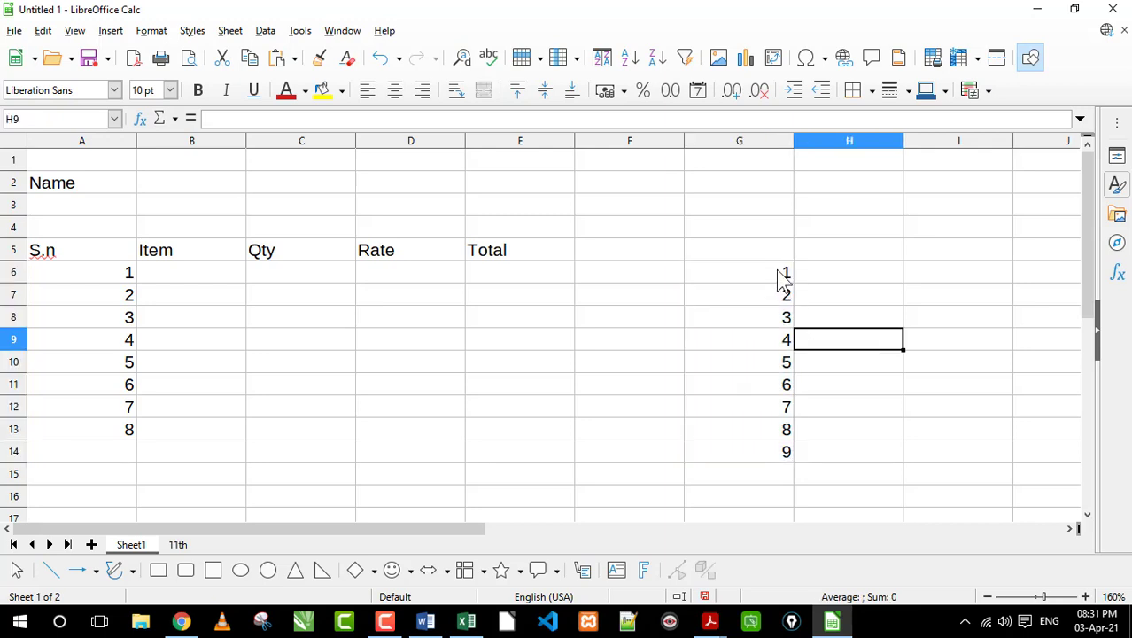
Step: Clear the old column G series and enter 2 in G6 and 4 in G7
{"action": "left_click_drag", "start_coordinate": [783, 277], "coordinate": [788, 463]}
{"action": "key", "text": "Delete"}
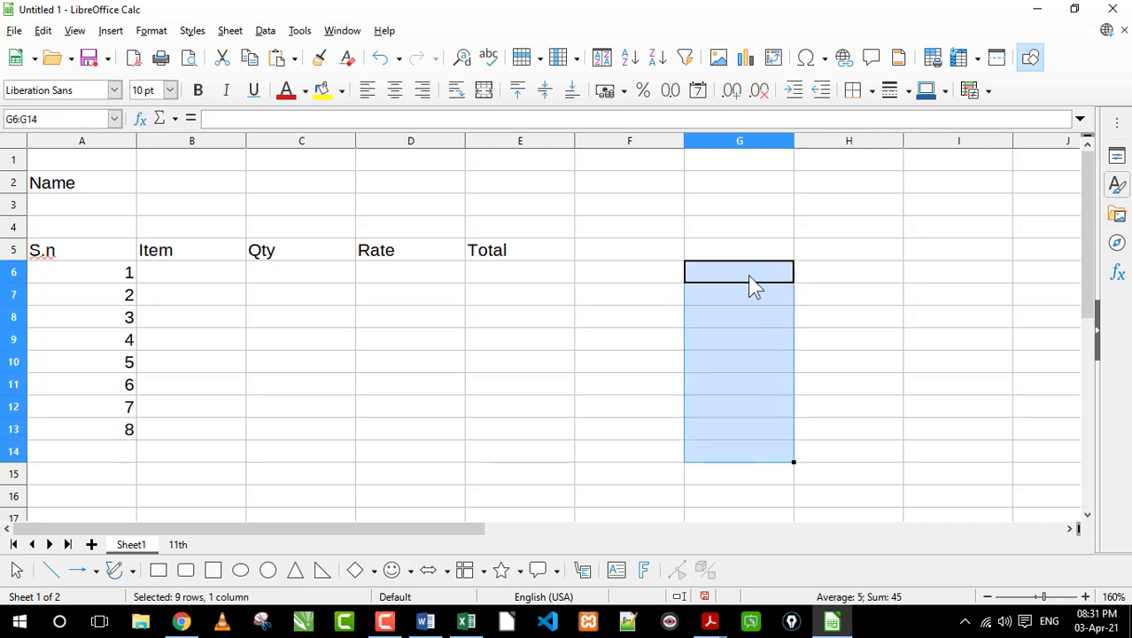
{"action": "left_click", "coordinate": [750, 285]}
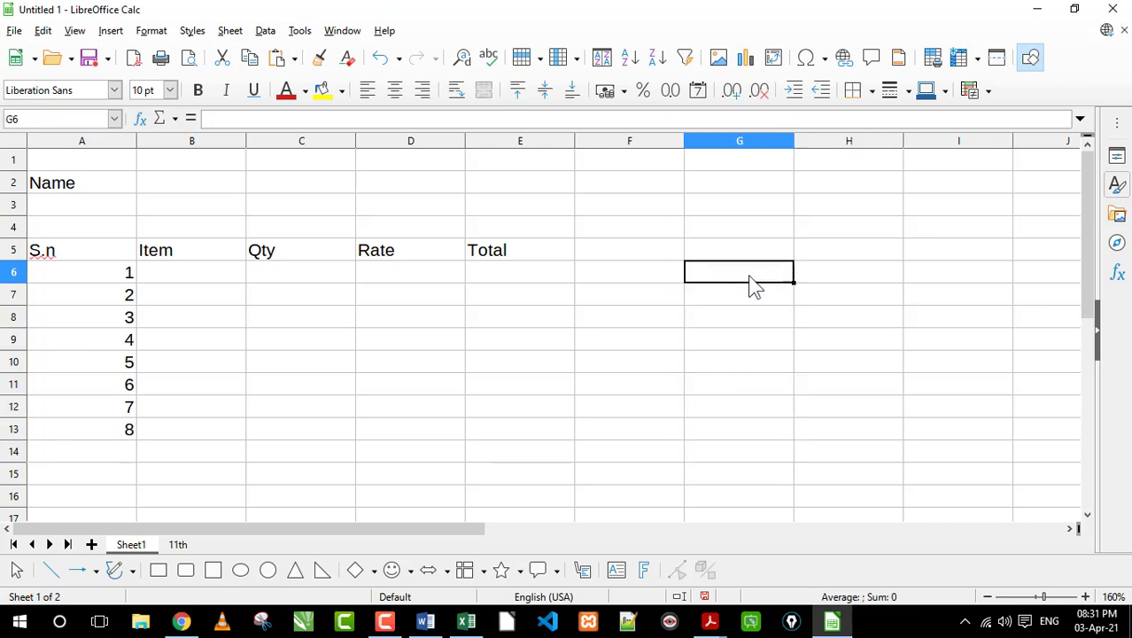
{"action": "type", "text": "2"}
{"action": "key", "text": "Return"}
{"action": "type", "text": "4"}
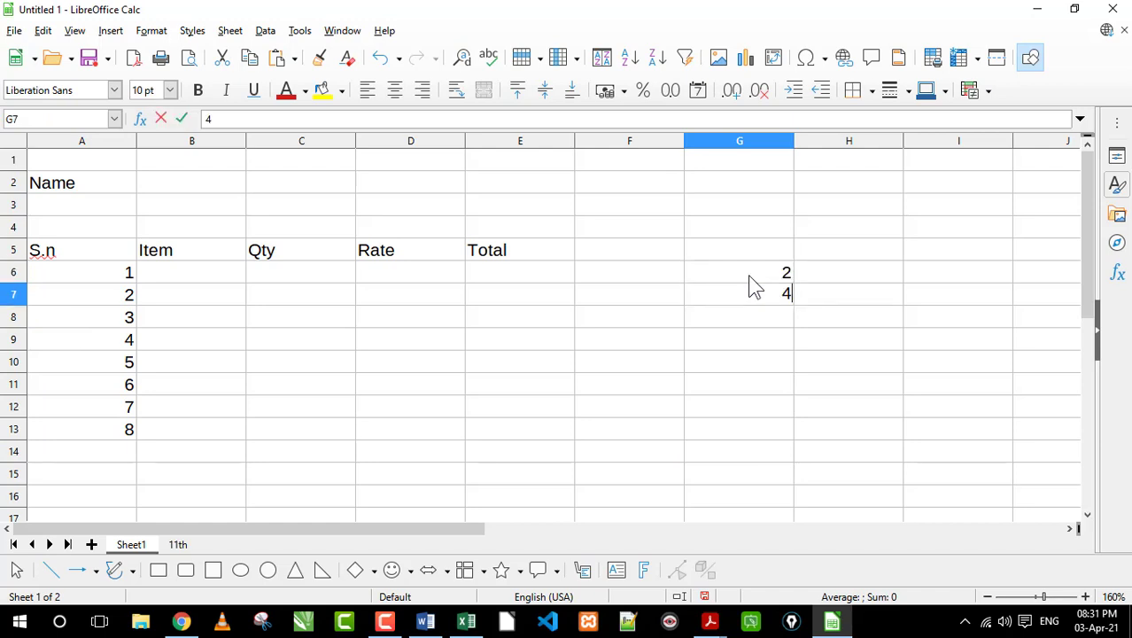
{"action": "key", "text": "Return"}
Step: Extend the 2, 4 pair down to G15 as an even series ending at 20
{"action": "left_click", "coordinate": [835, 270]}
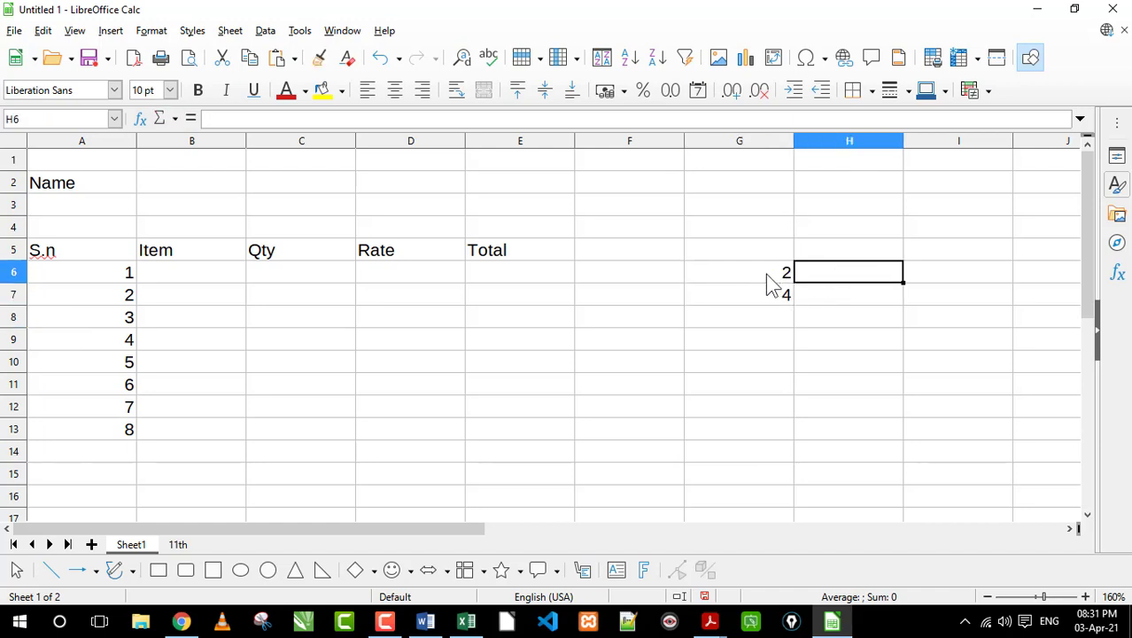
{"action": "left_click", "coordinate": [750, 276]}
{"action": "left_click_drag", "start_coordinate": [750, 276], "coordinate": [752, 298]}
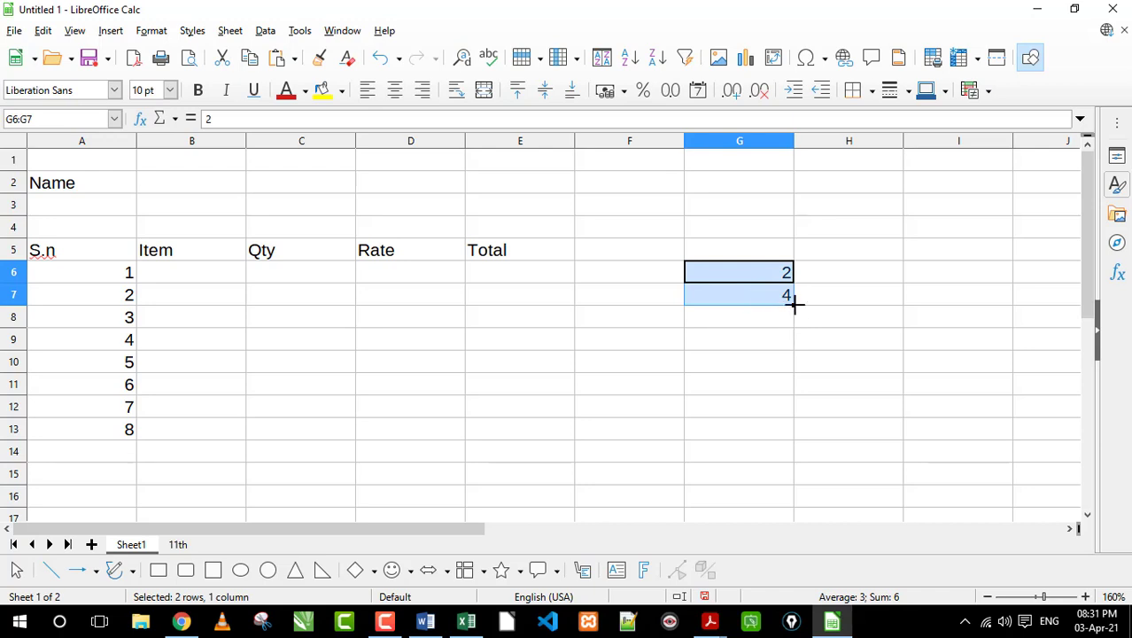
{"action": "left_click_drag", "start_coordinate": [793, 305], "coordinate": [796, 483]}
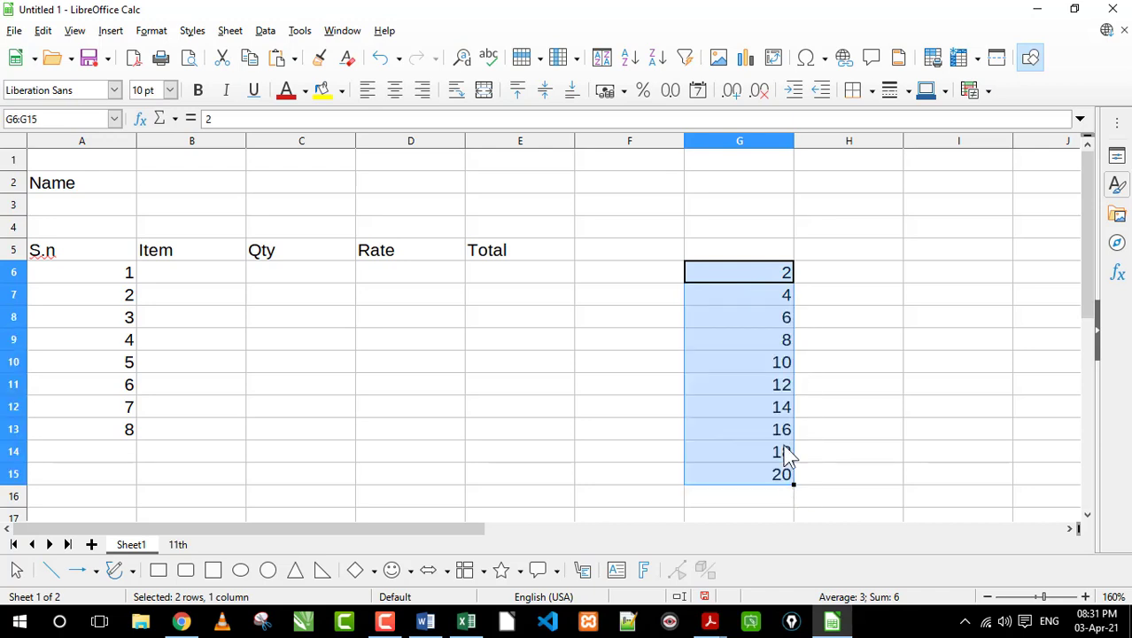
{"action": "left_click", "coordinate": [824, 296]}
{"action": "mouse_move", "coordinate": [767, 278]}
{"action": "left_mouse_down"}
{"action": "mouse_move", "coordinate": [767, 295]}
{"action": "mouse_move", "coordinate": [752, 296]}
{"action": "left_mouse_up"}
{"action": "left_click", "coordinate": [803, 301]}
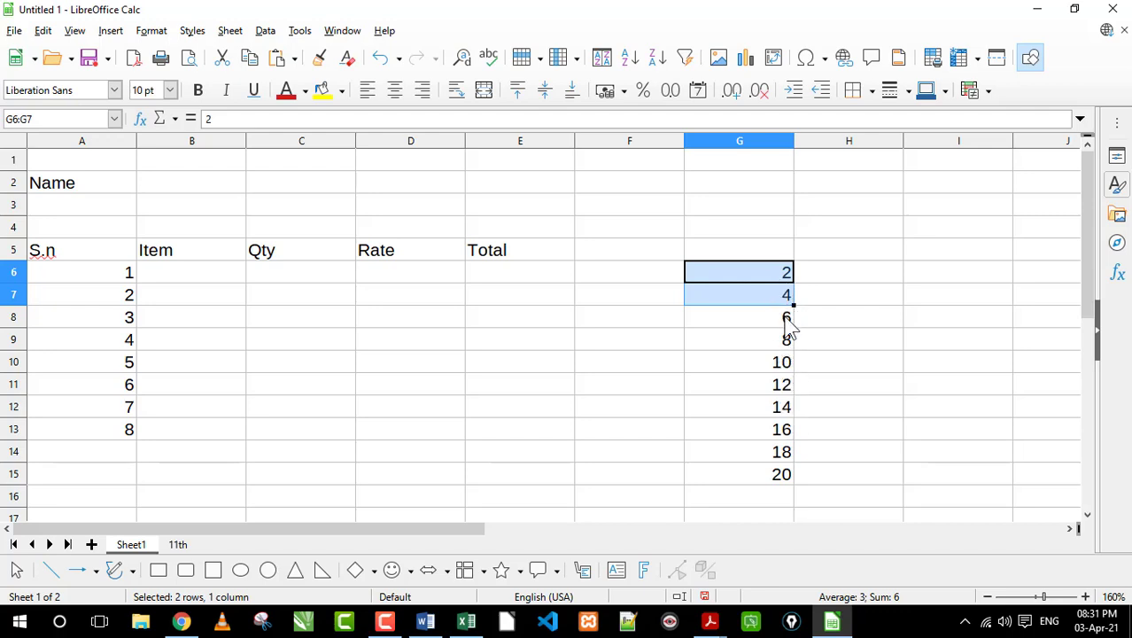
{"action": "left_click", "coordinate": [833, 282]}
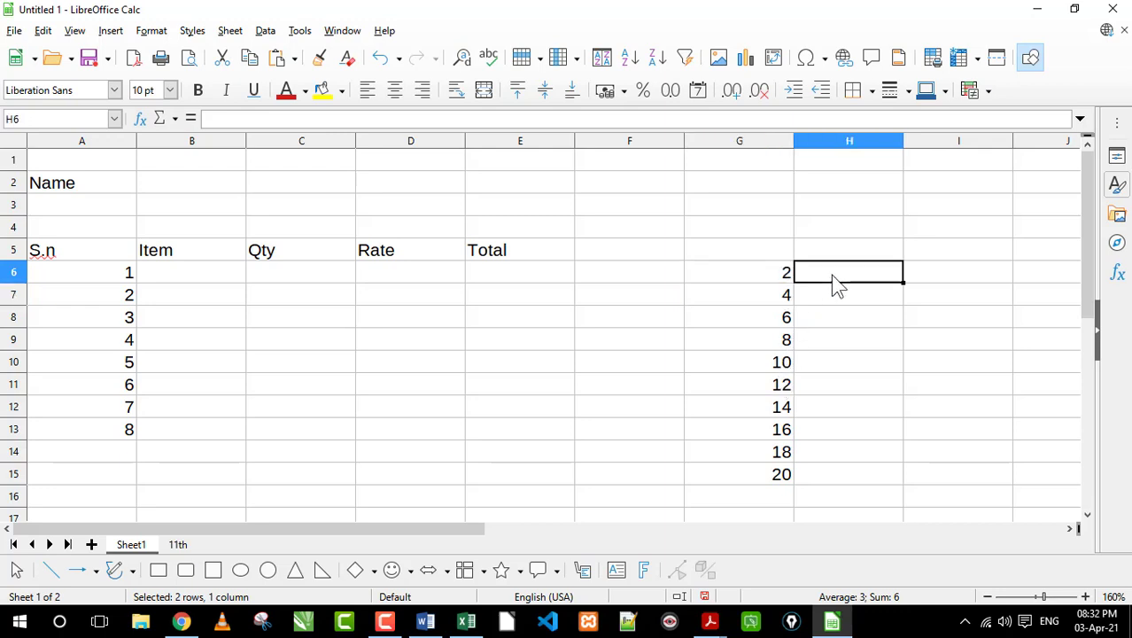
{"action": "type", "text": "2"}
{"action": "key", "text": "Return"}
{"action": "type", "text": "4"}
{"action": "key", "text": "Return"}
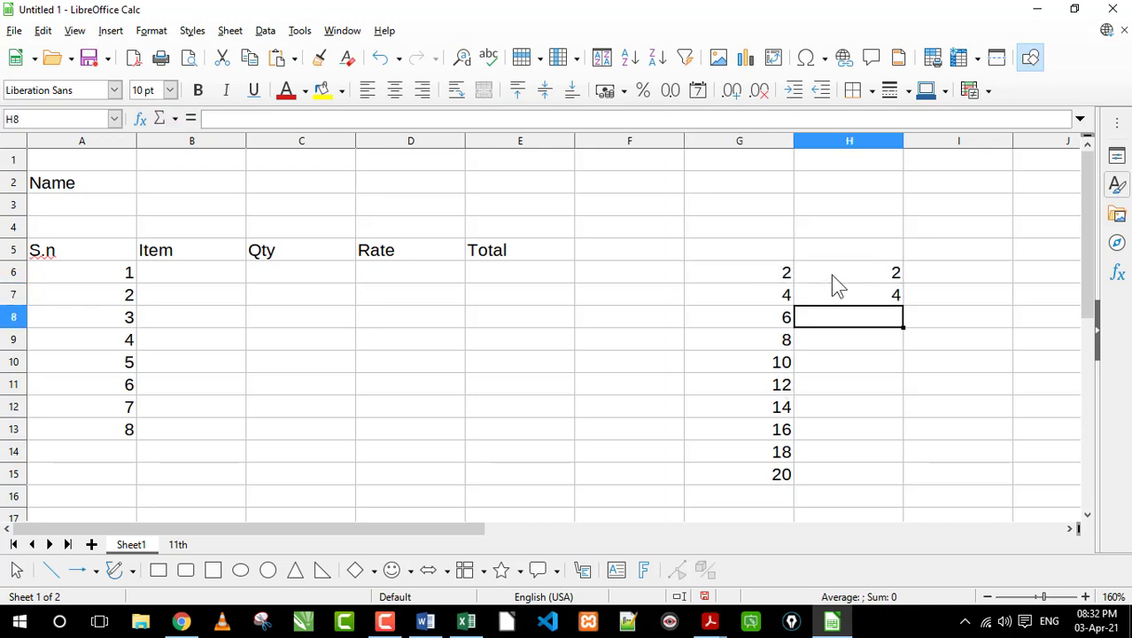
{"action": "left_click_drag", "start_coordinate": [834, 282], "coordinate": [864, 294]}
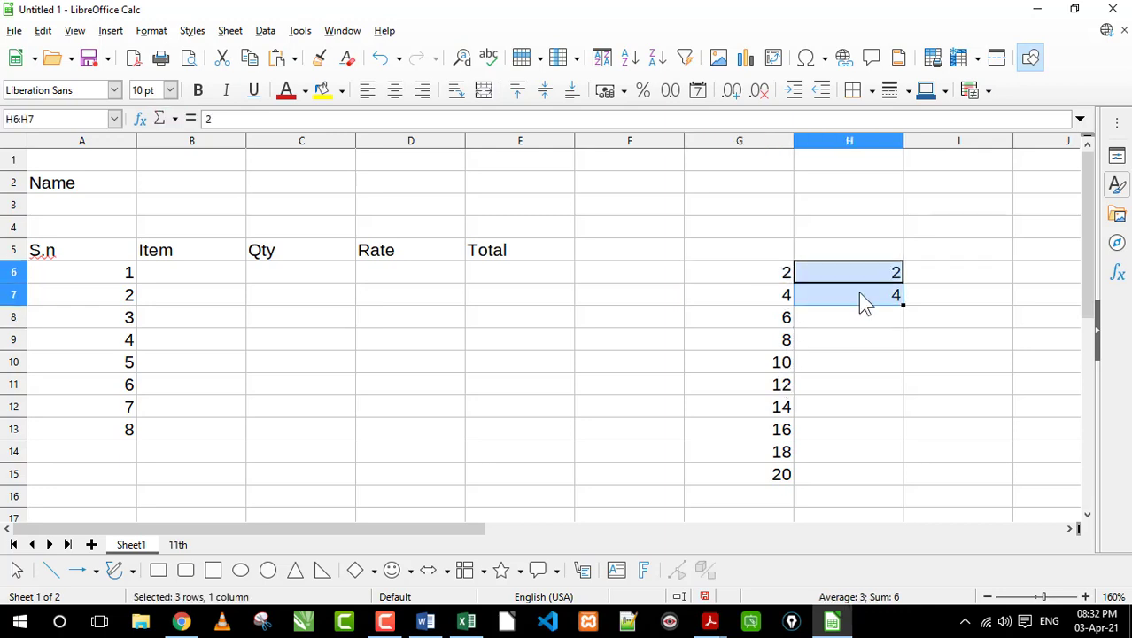
{"action": "left_click", "coordinate": [862, 280]}
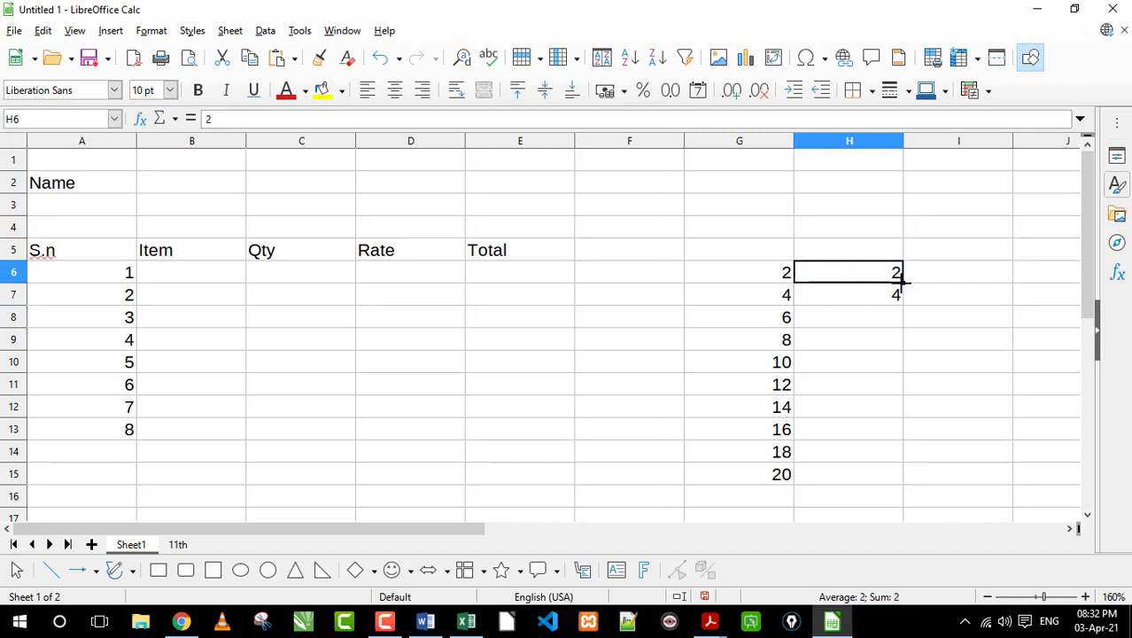
{"action": "left_click_drag", "start_coordinate": [903, 284], "coordinate": [901, 457]}
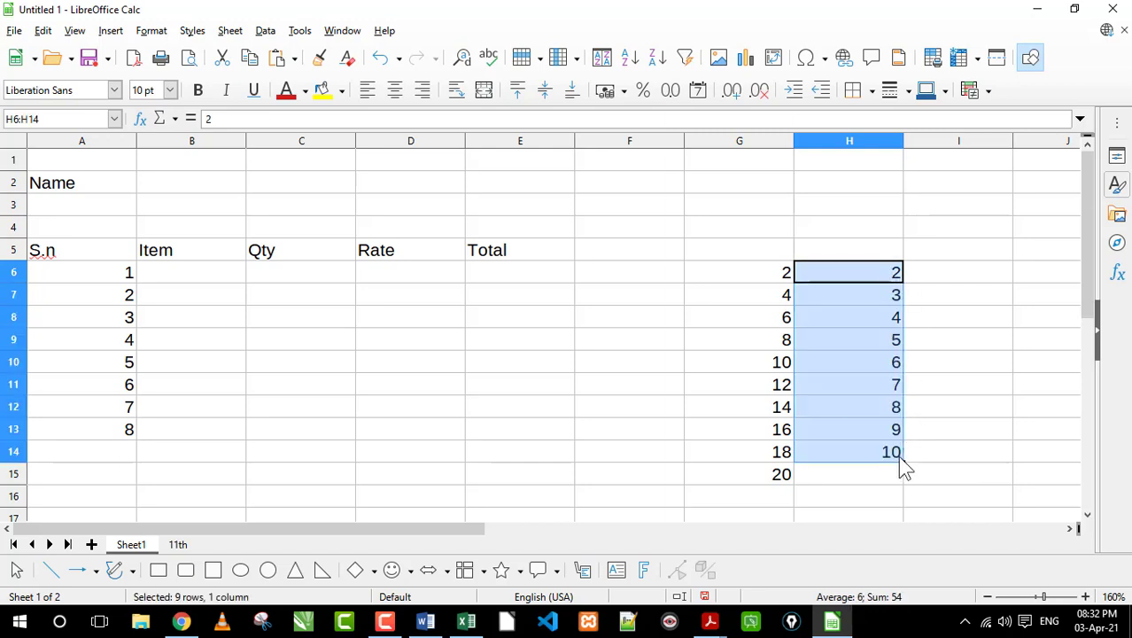
{"action": "key", "text": "ctrl+z"}
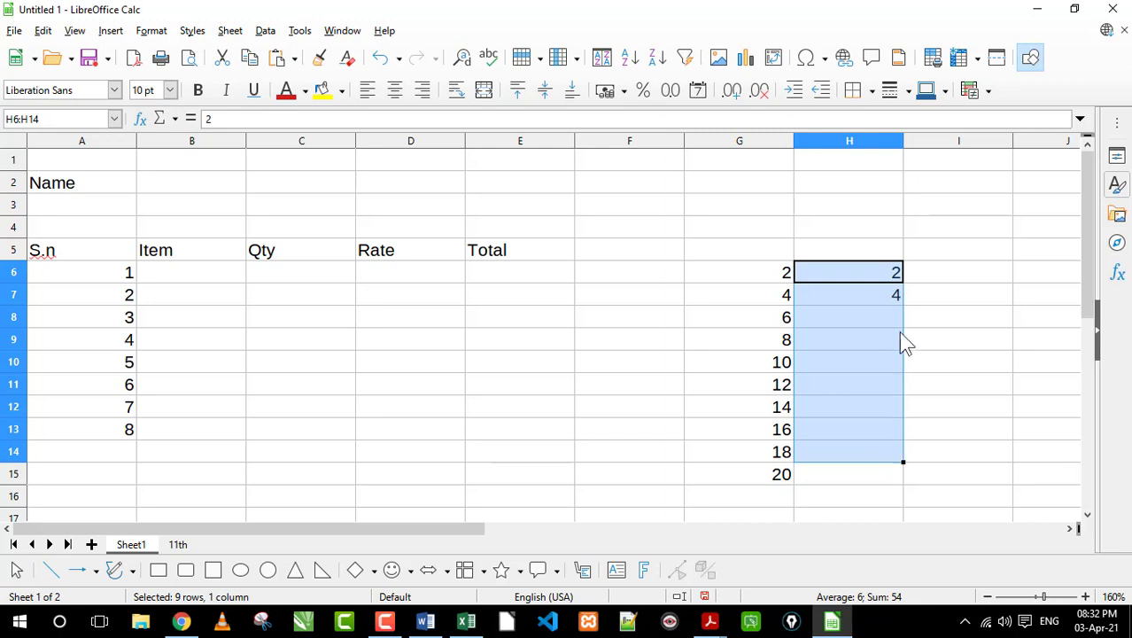
{"action": "left_click", "coordinate": [894, 299]}
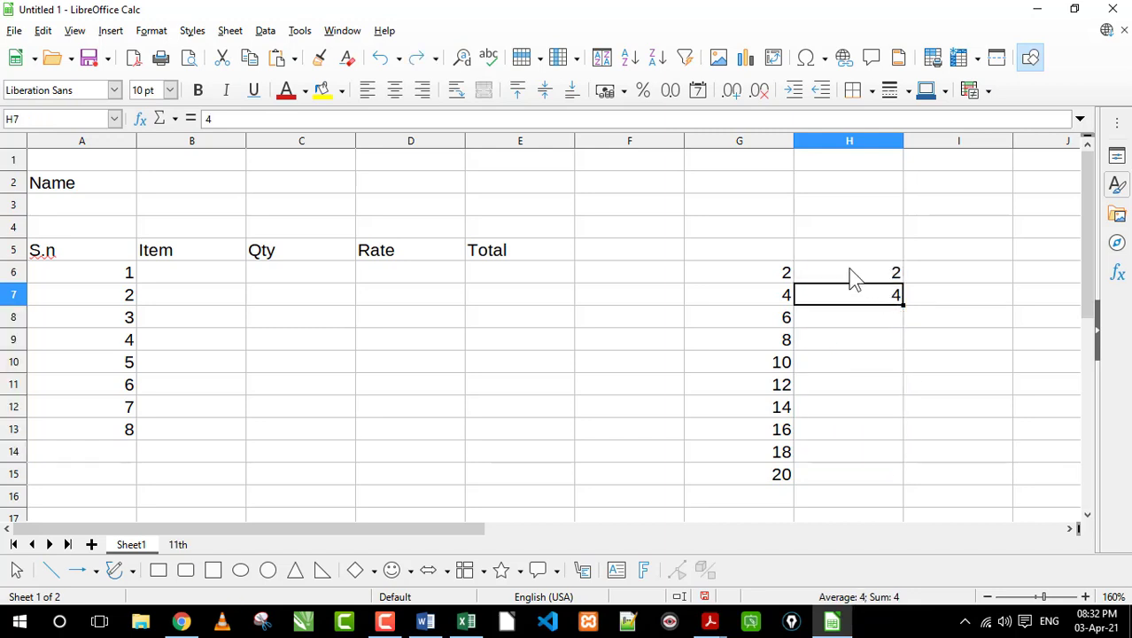
{"action": "left_click_drag", "start_coordinate": [853, 277], "coordinate": [923, 450]}
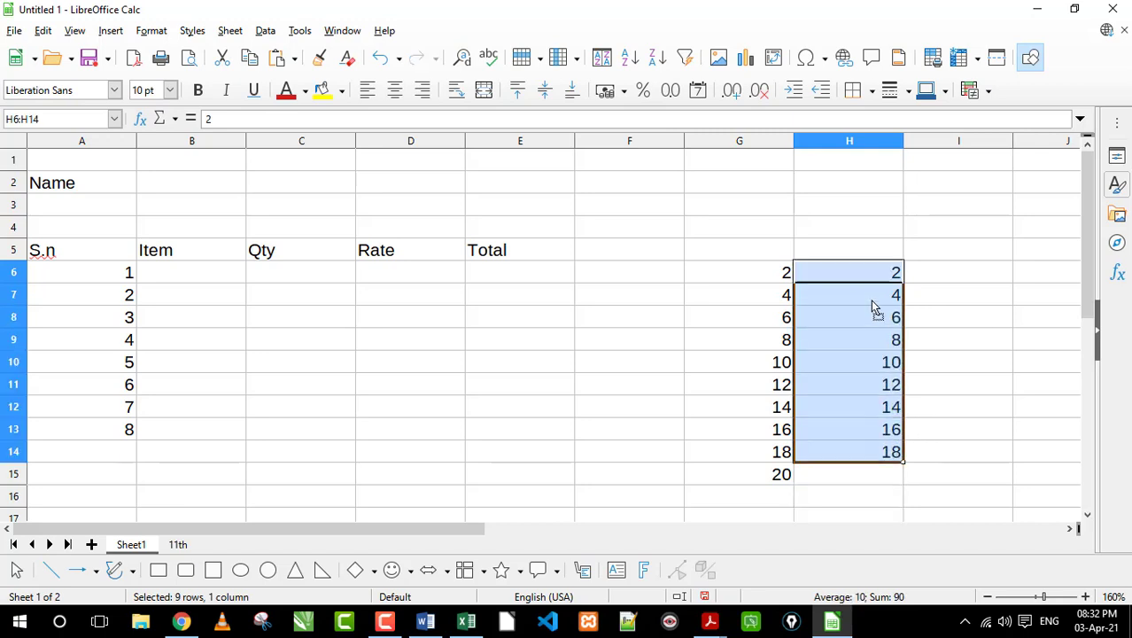
{"action": "left_click", "coordinate": [906, 301]}
{"action": "left_click_drag", "start_coordinate": [886, 297], "coordinate": [893, 465]}
{"action": "key", "text": "Delete"}
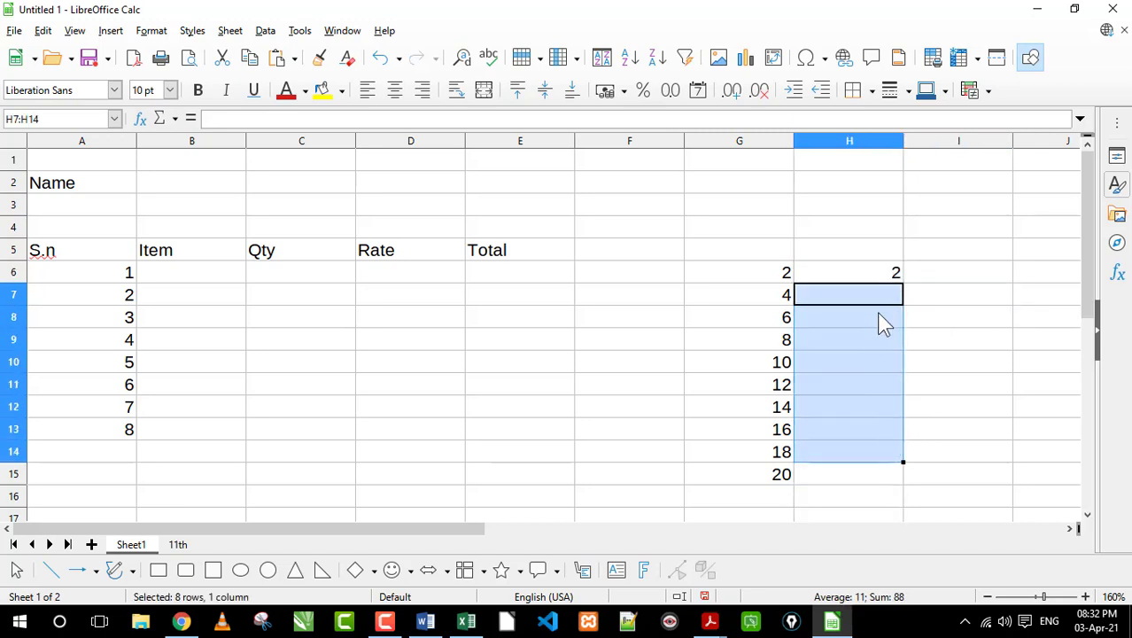
{"action": "left_click", "coordinate": [880, 301]}
{"action": "type", "text": "2"}
{"action": "key", "text": "Return"}
{"action": "mouse_move", "coordinate": [882, 276]}
{"action": "left_mouse_down"}
{"action": "mouse_move", "coordinate": [884, 301]}
{"action": "mouse_move", "coordinate": [895, 301]}
{"action": "mouse_move", "coordinate": [902, 435]}
{"action": "left_mouse_up"}
{"action": "left_click", "coordinate": [905, 306]}
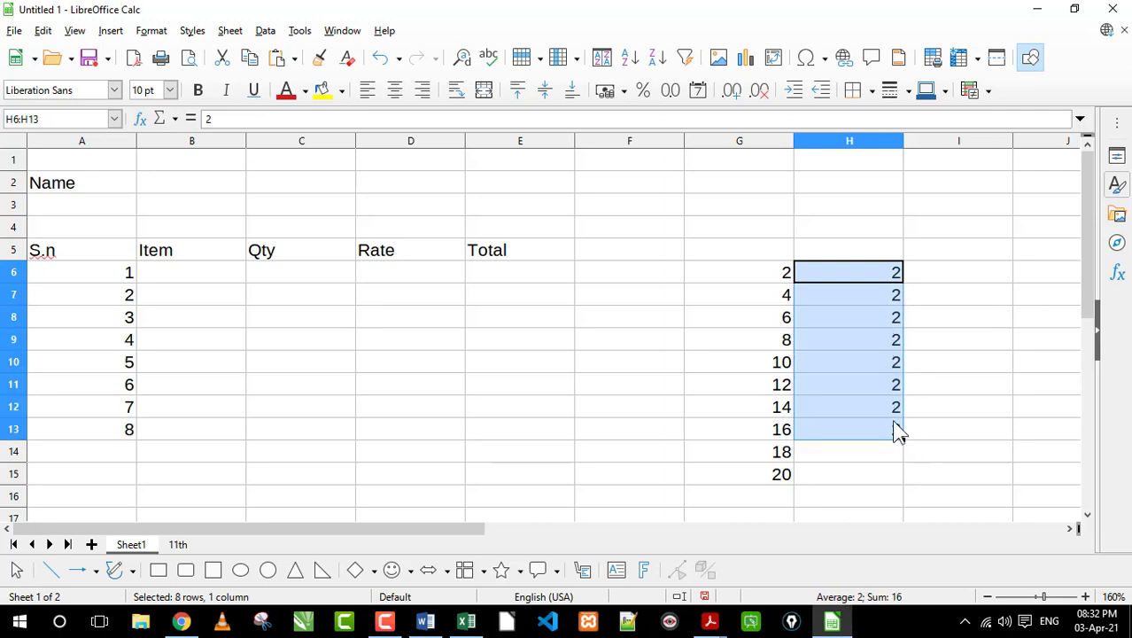
{"action": "key", "text": "Delete"}
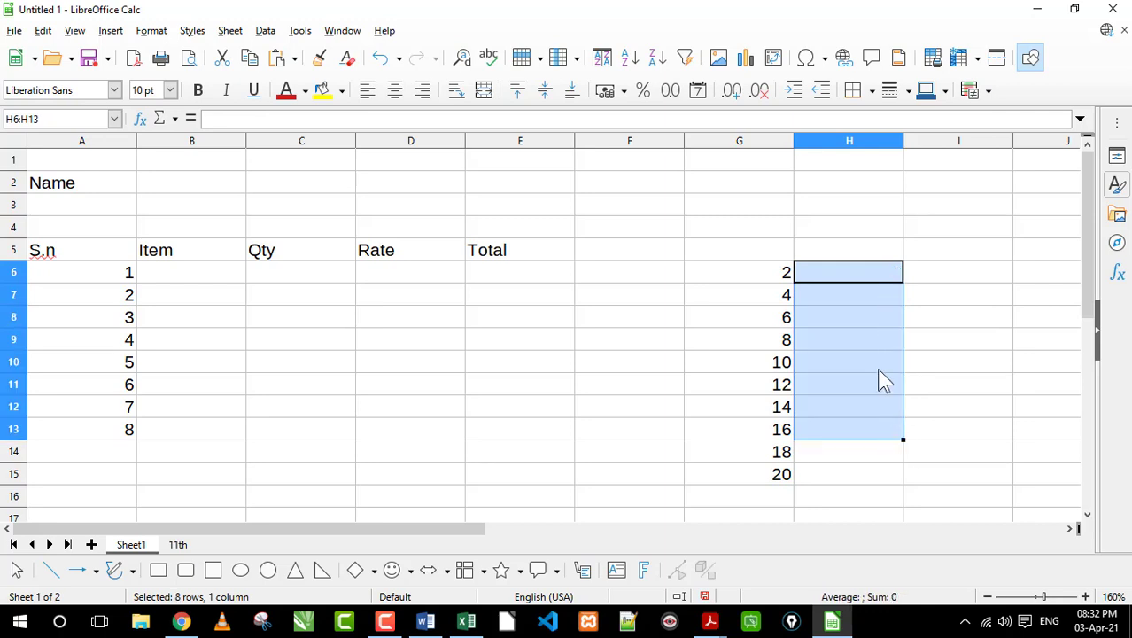
{"action": "key", "text": "Down"}
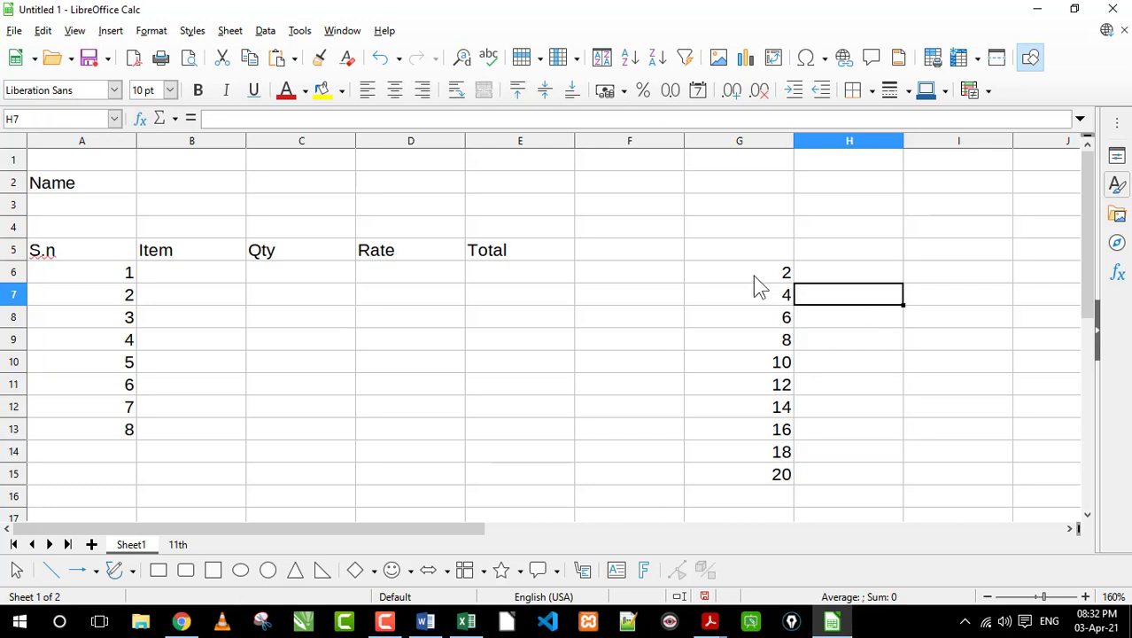
Step: Type jk in H6, right-align it, and copy it down H6:H13
{"action": "left_click", "coordinate": [833, 277]}
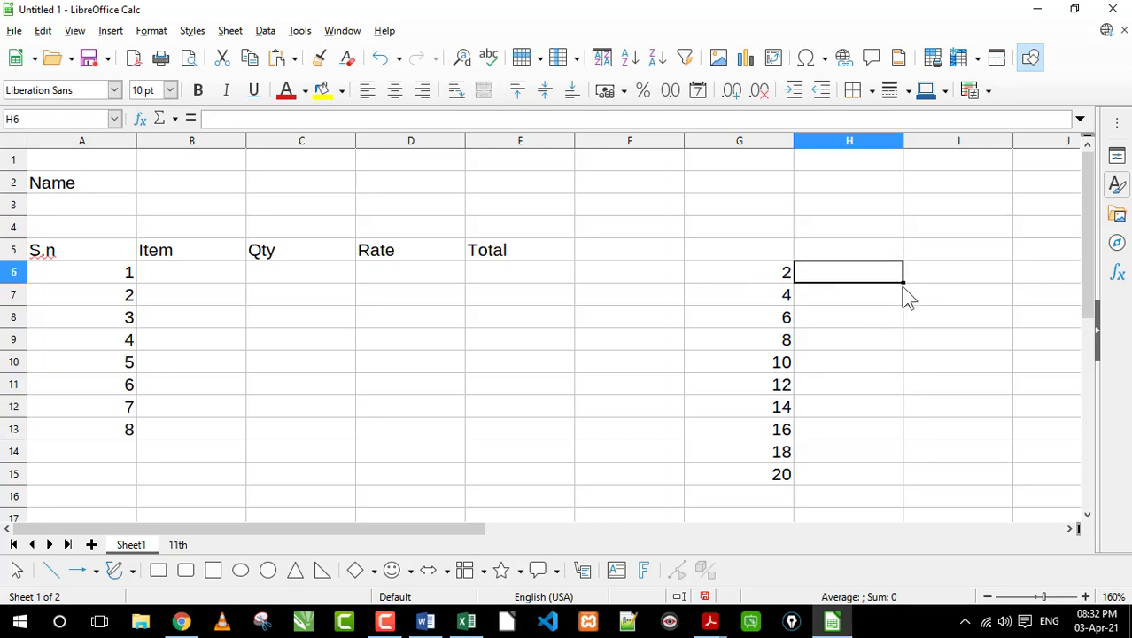
{"action": "left_click_drag", "start_coordinate": [904, 284], "coordinate": [900, 382]}
{"action": "left_click", "coordinate": [864, 301]}
{"action": "left_click", "coordinate": [860, 267]}
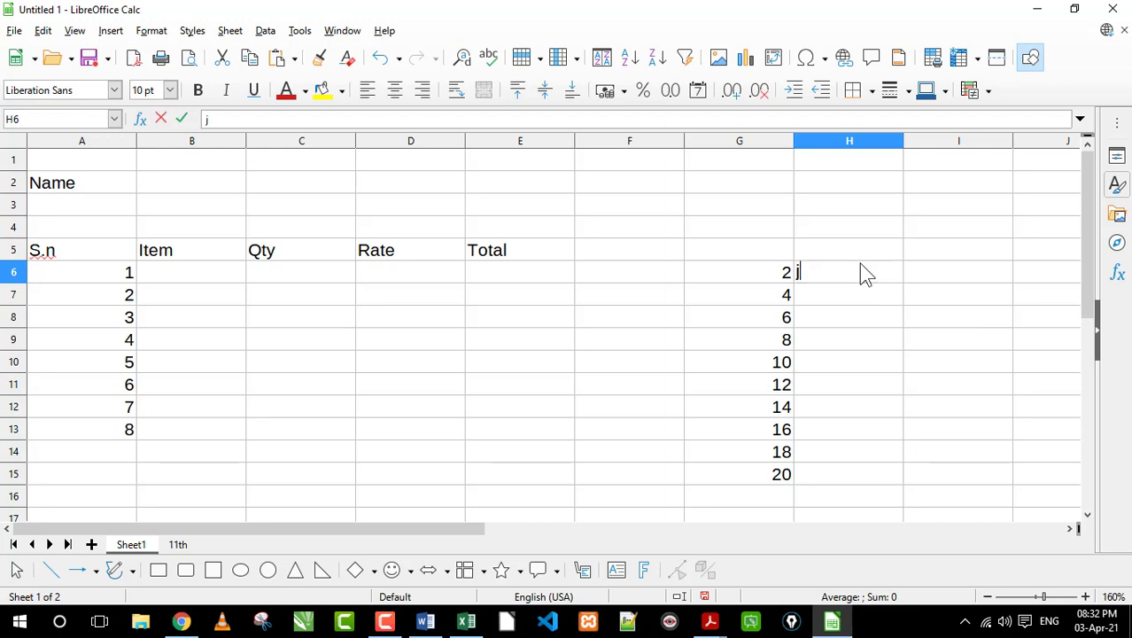
{"action": "type", "text": "jk"}
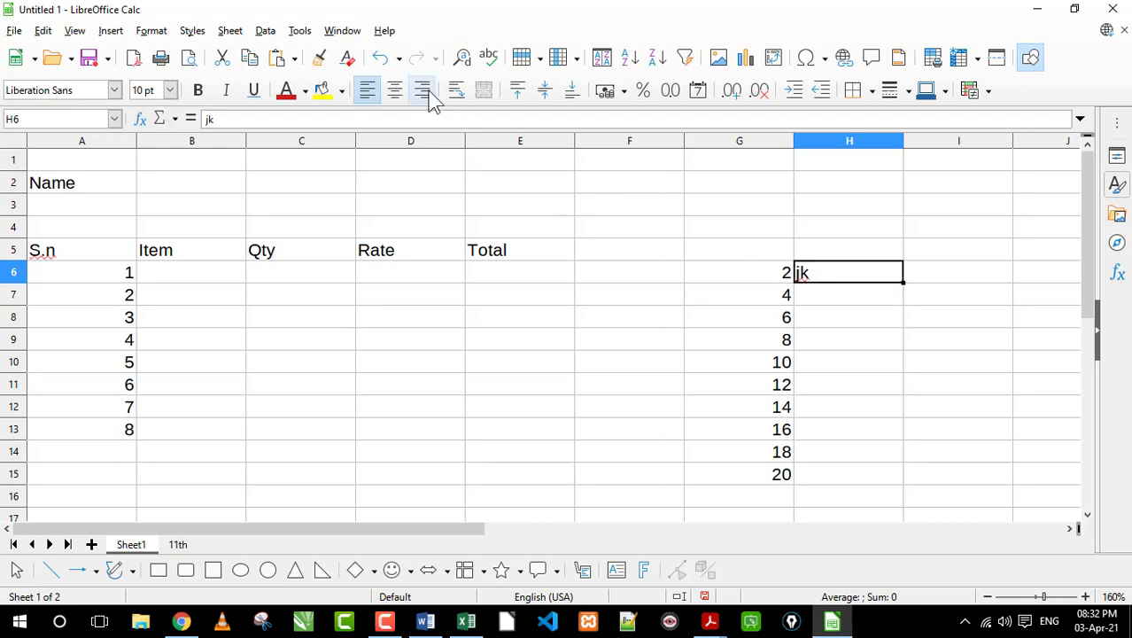
{"action": "left_click", "coordinate": [423, 89]}
{"action": "left_click", "coordinate": [396, 98]}
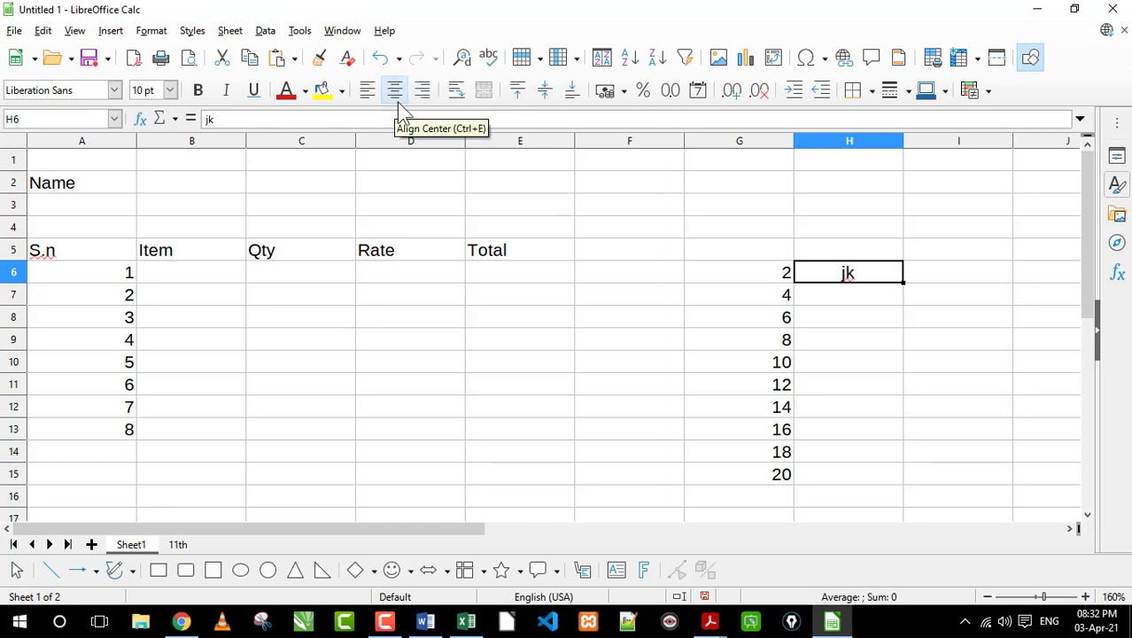
{"action": "left_click", "coordinate": [417, 94]}
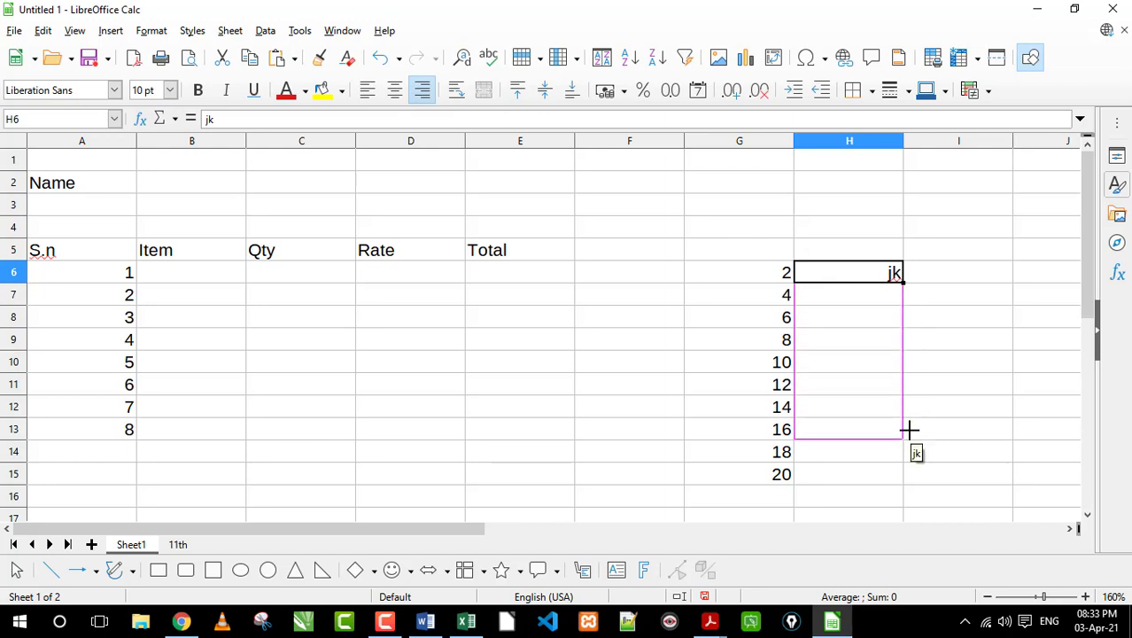
{"action": "left_click_drag", "start_coordinate": [902, 281], "coordinate": [906, 432]}
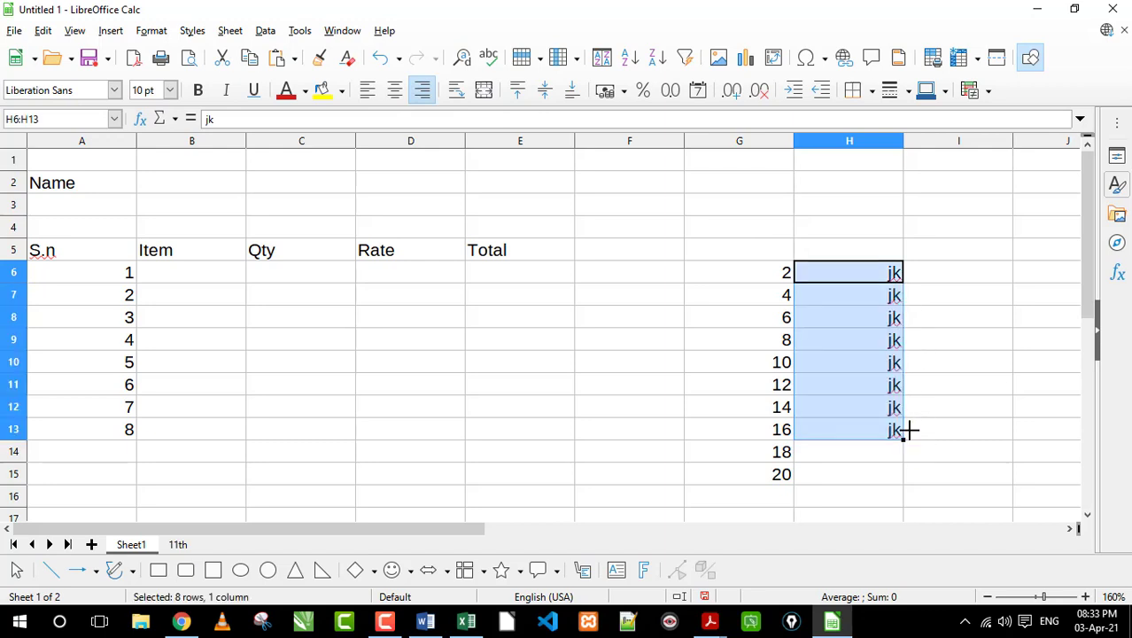
Step: Enter a right-aligned 'a' in I6 and copy it down I6:I11
{"action": "left_click", "coordinate": [935, 280]}
{"action": "type", "text": "a"}
{"action": "key", "text": "Return"}
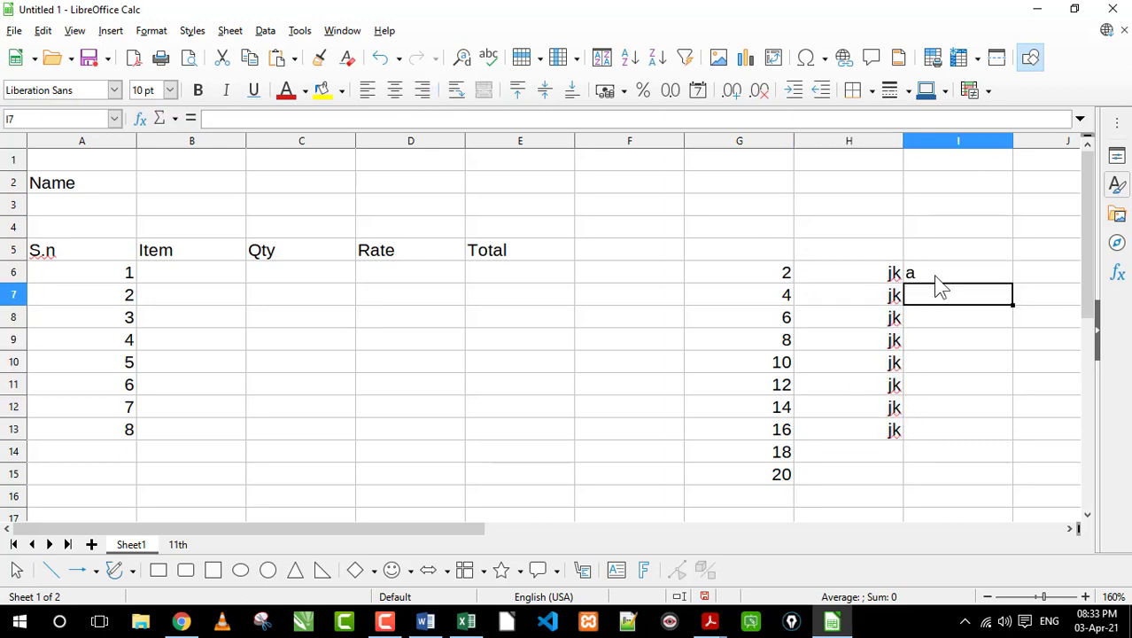
{"action": "left_click", "coordinate": [936, 276]}
{"action": "left_click", "coordinate": [422, 90]}
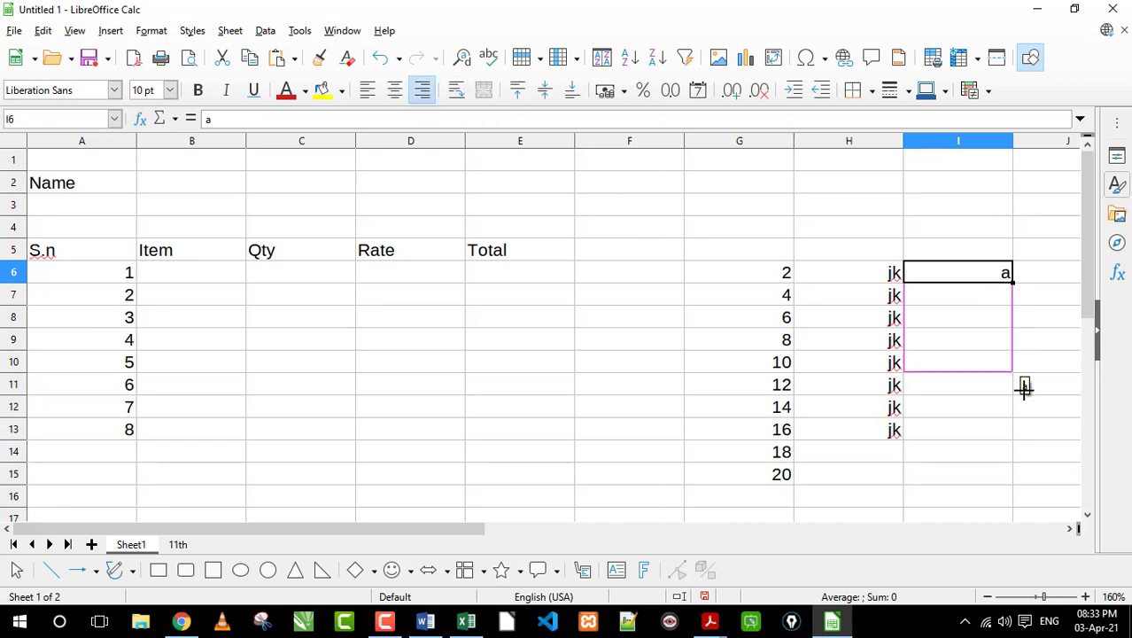
{"action": "left_click_drag", "start_coordinate": [1011, 278], "coordinate": [1020, 387]}
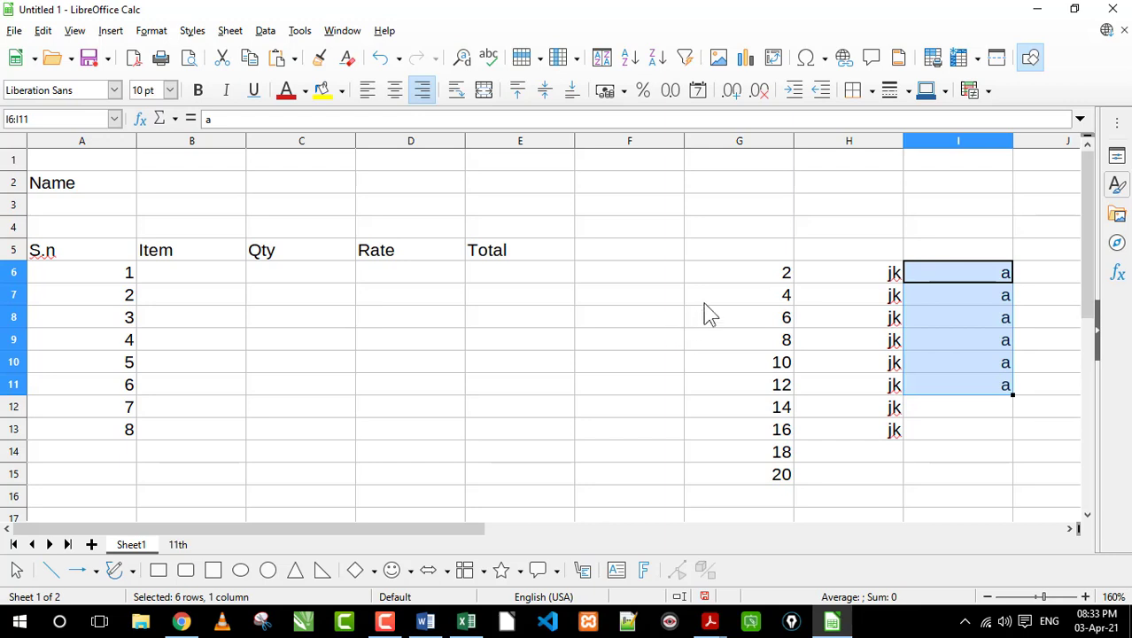
Step: Fill F6:F11 with 1–6, then delete all practice values in F5:I15
{"action": "left_click", "coordinate": [665, 280]}
{"action": "type", "text": "1"}
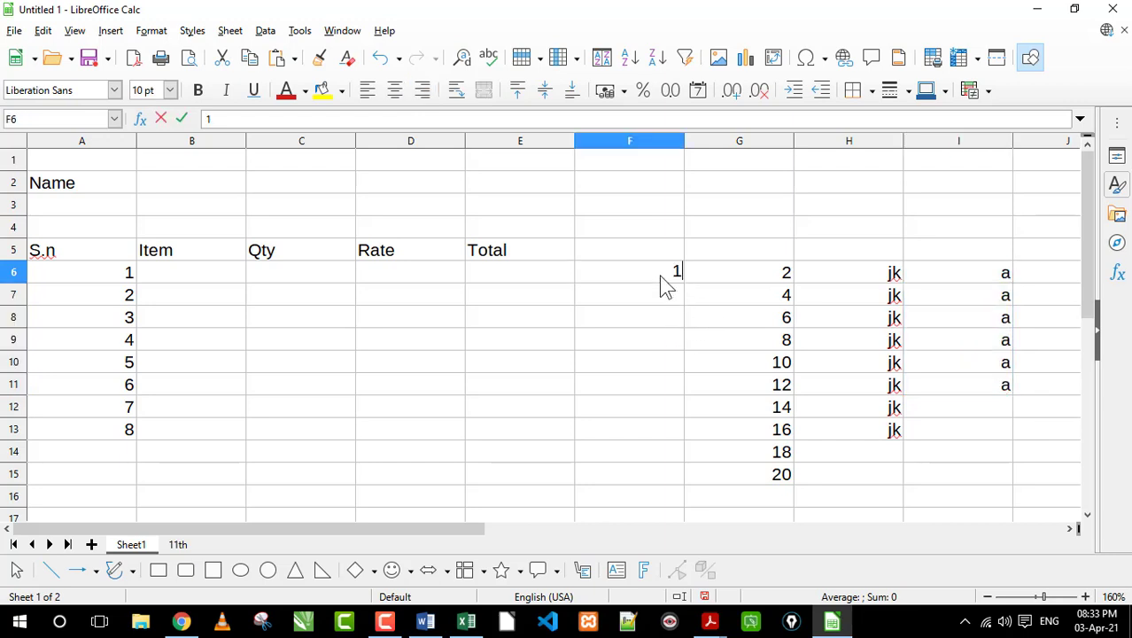
{"action": "key", "text": "Return"}
{"action": "left_click", "coordinate": [657, 276]}
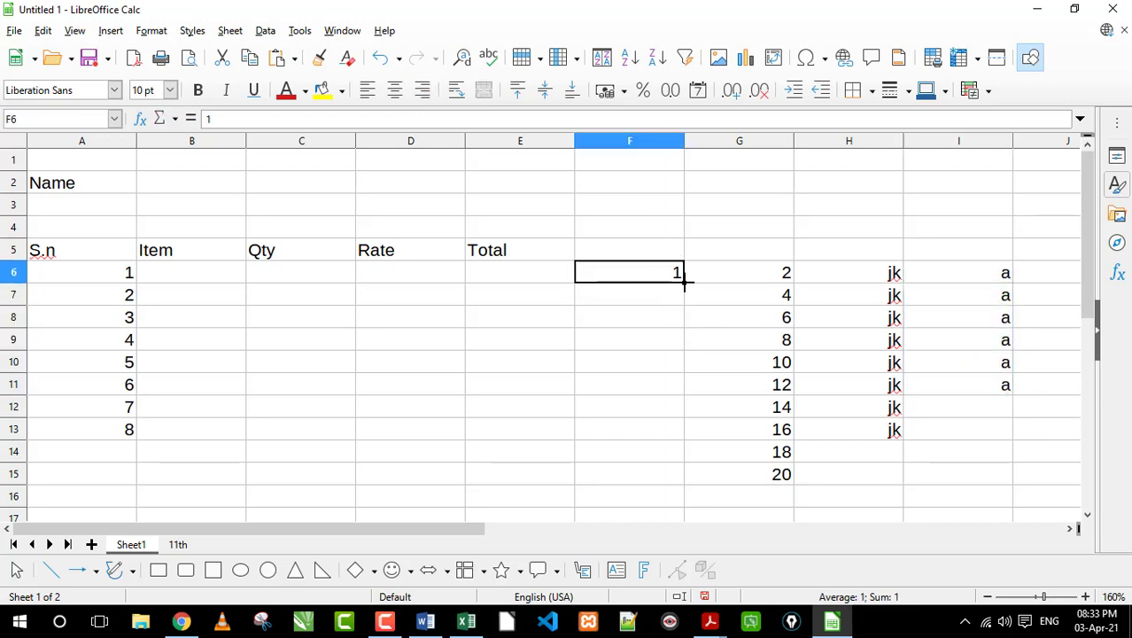
{"action": "left_click_drag", "start_coordinate": [683, 283], "coordinate": [684, 385]}
{"action": "left_click_drag", "start_coordinate": [647, 249], "coordinate": [958, 483]}
{"action": "key", "text": "Delete"}
{"action": "left_click", "coordinate": [762, 255]}
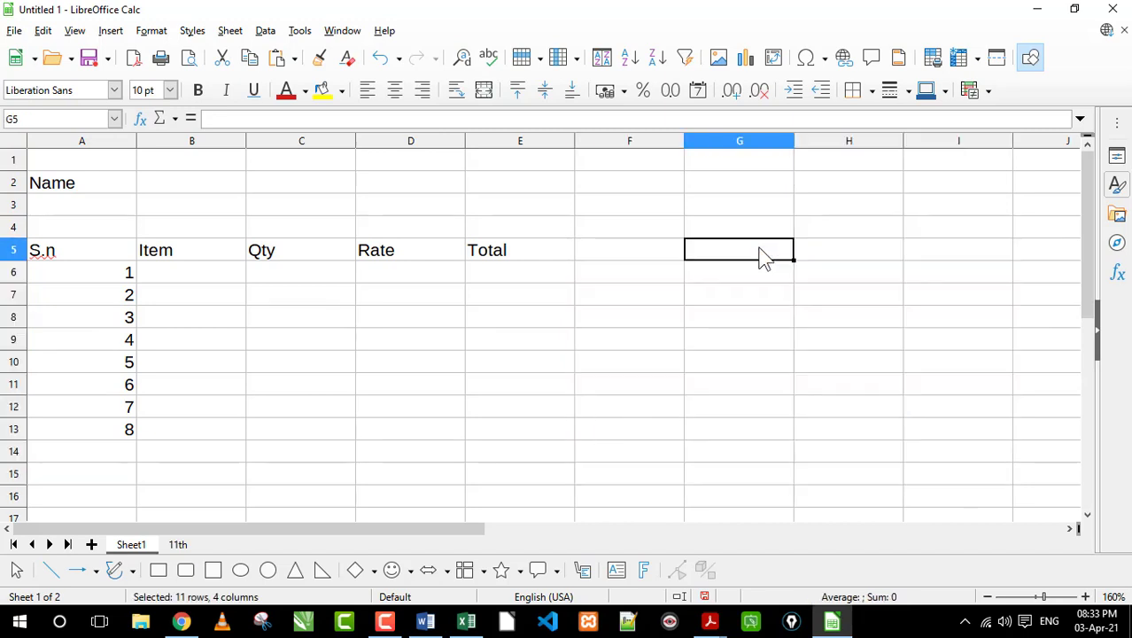
{"action": "type", "text": "sund"}
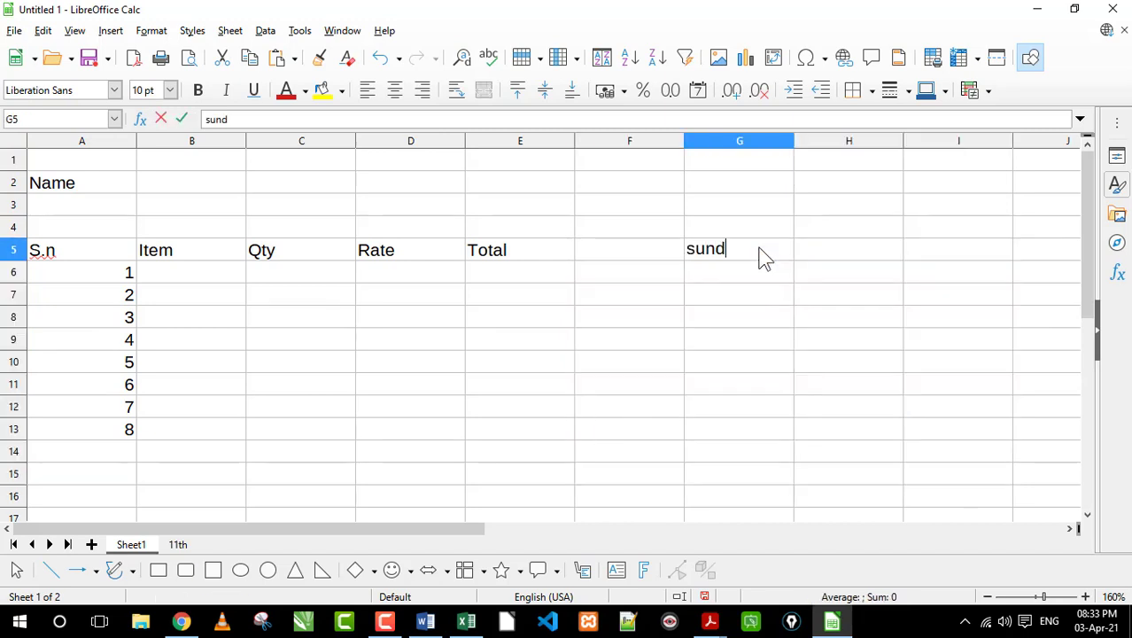
{"action": "type", "text": "ay"}
{"action": "key", "text": "Return"}
{"action": "left_click", "coordinate": [763, 255]}
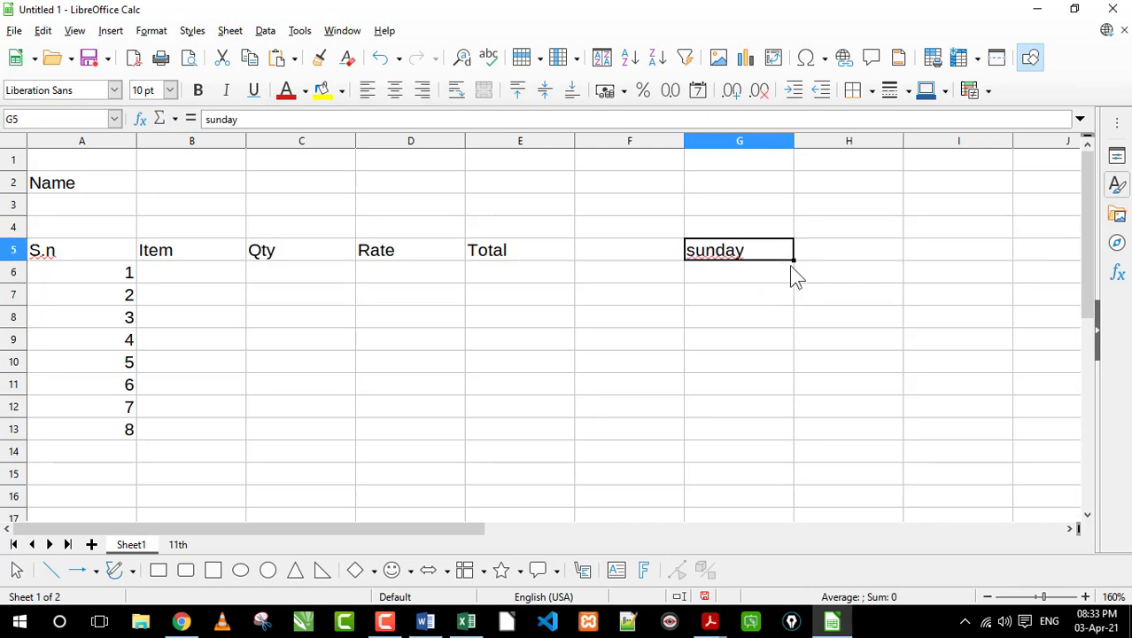
{"action": "left_click_drag", "start_coordinate": [794, 259], "coordinate": [801, 371]}
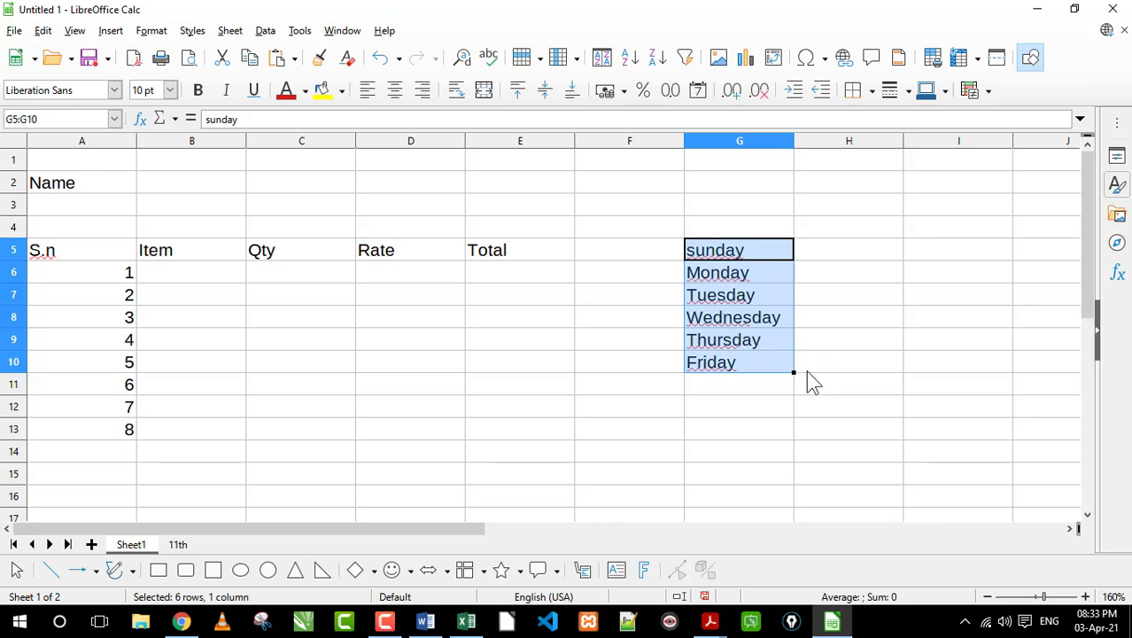
{"action": "left_click_drag", "start_coordinate": [793, 373], "coordinate": [762, 435]}
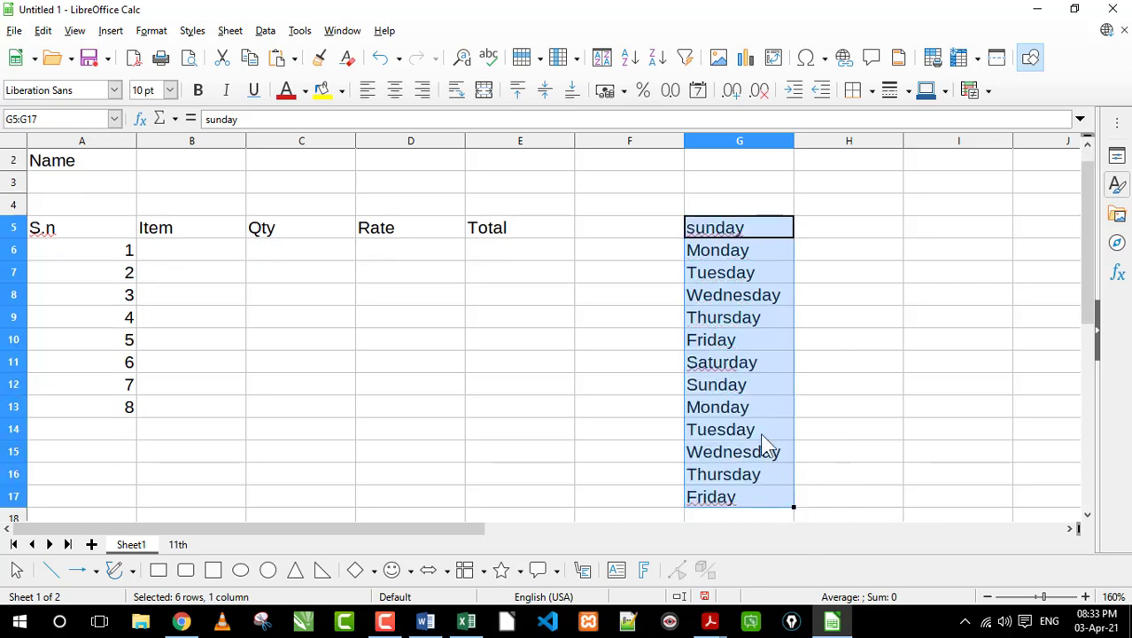
{"action": "left_click", "coordinate": [741, 386]}
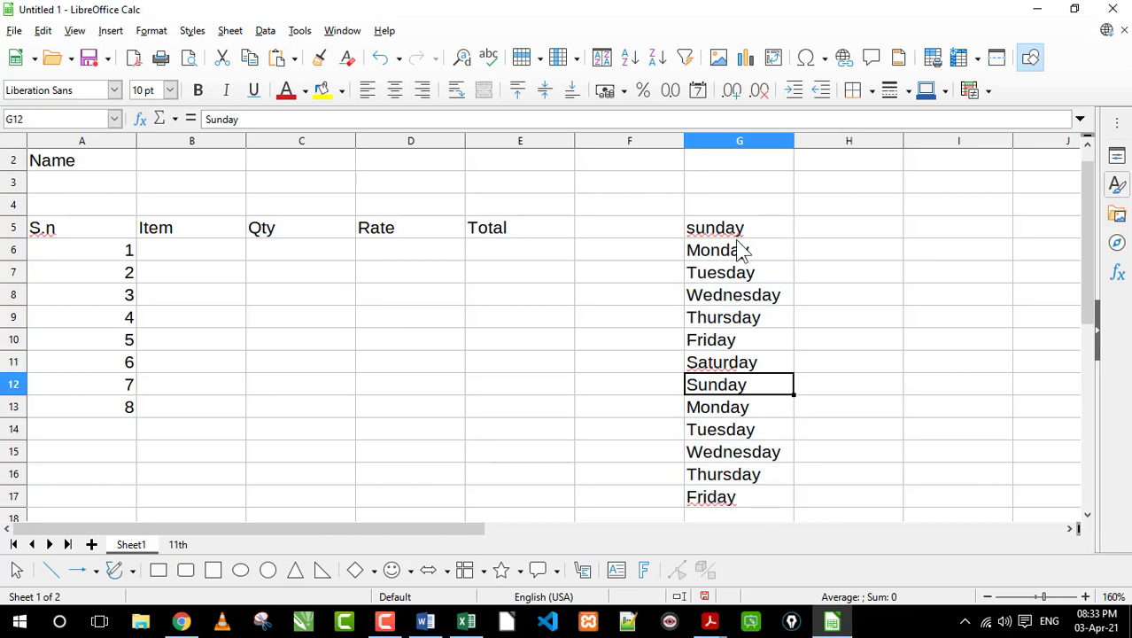
{"action": "left_click_drag", "start_coordinate": [740, 229], "coordinate": [749, 496]}
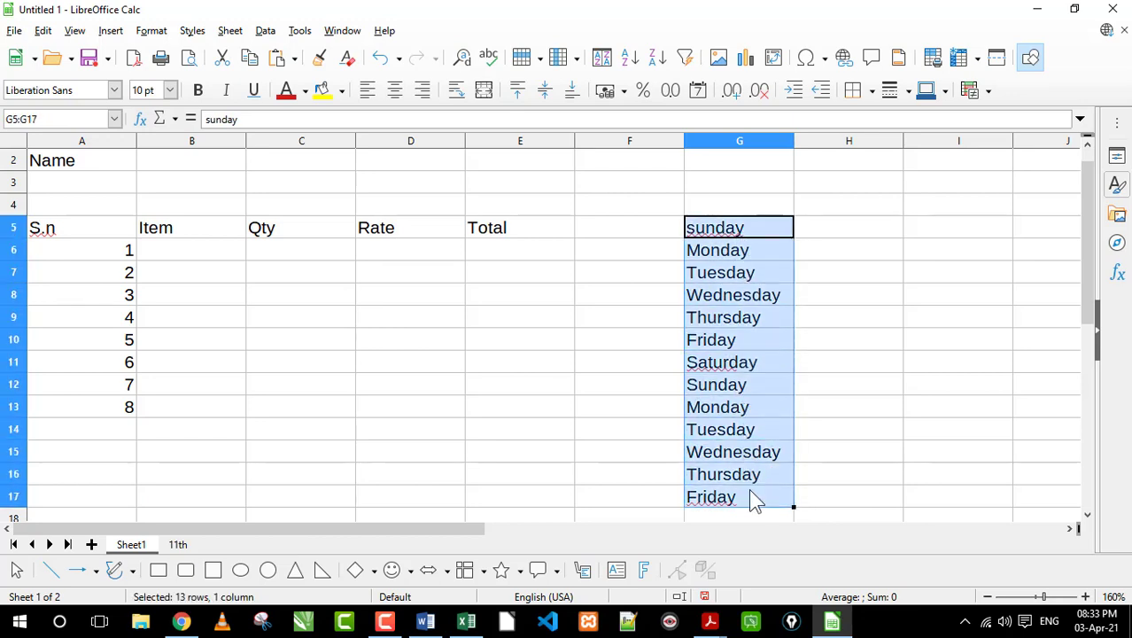
{"action": "key", "text": "Delete"}
{"action": "left_click", "coordinate": [753, 229]}
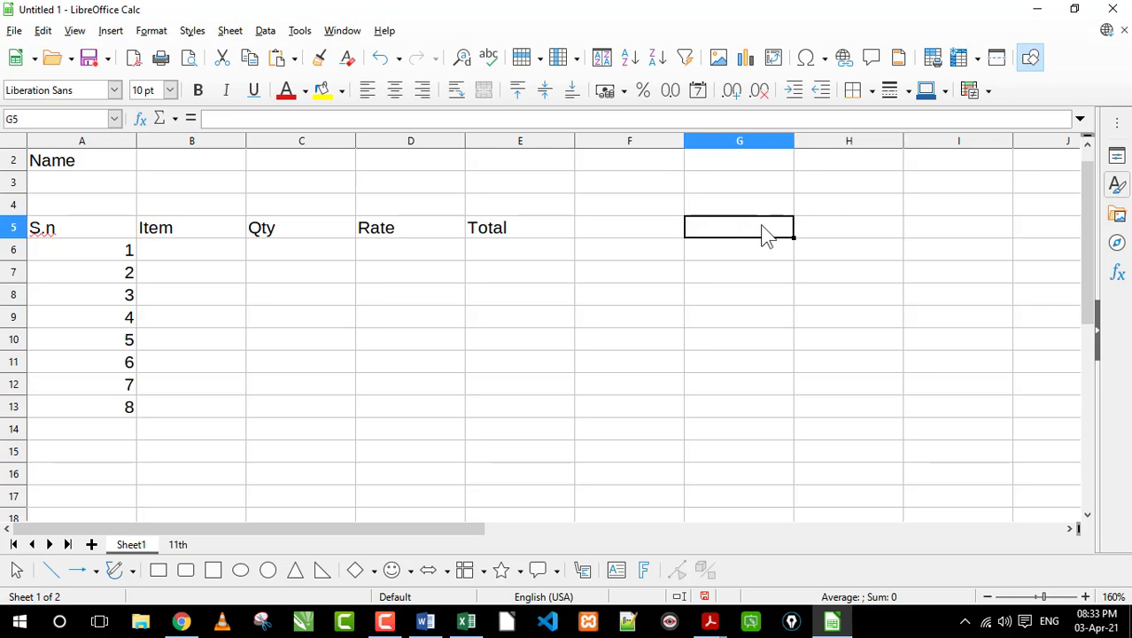
{"action": "type", "text": "Jan"}
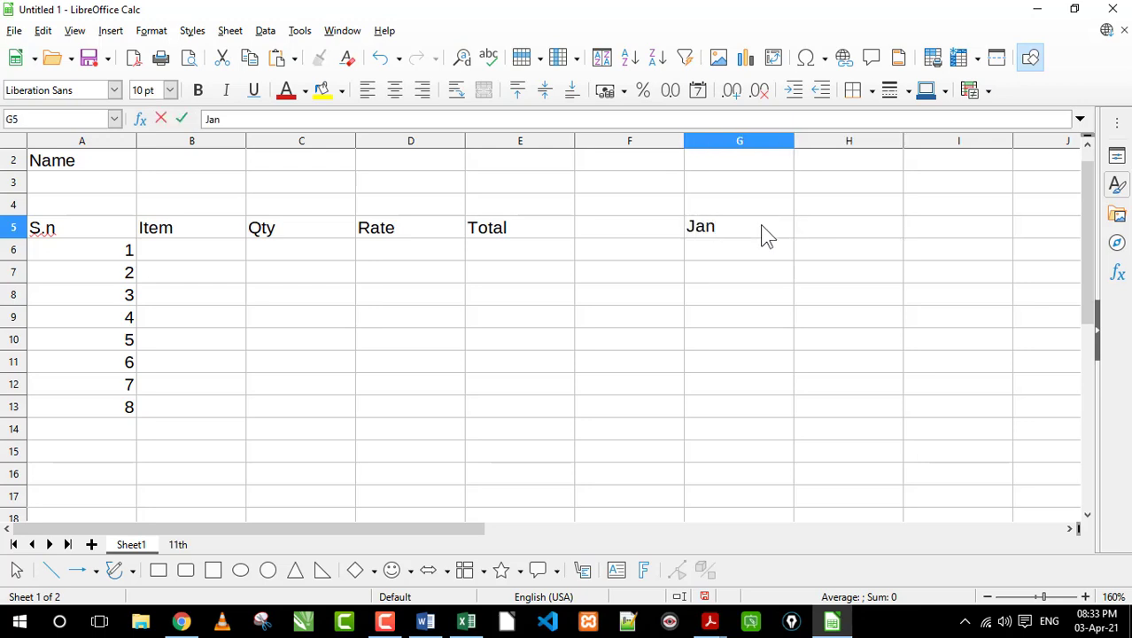
{"action": "type", "text": "uary"}
{"action": "key", "text": "Return"}
{"action": "left_click", "coordinate": [752, 229]}
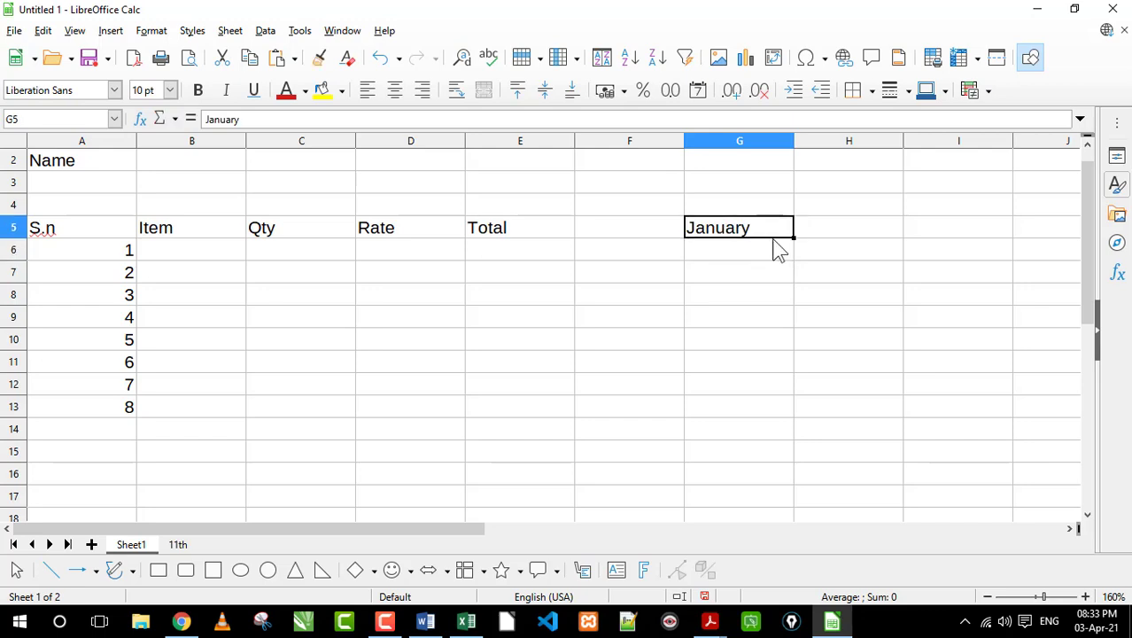
{"action": "left_click_drag", "start_coordinate": [793, 235], "coordinate": [797, 390]}
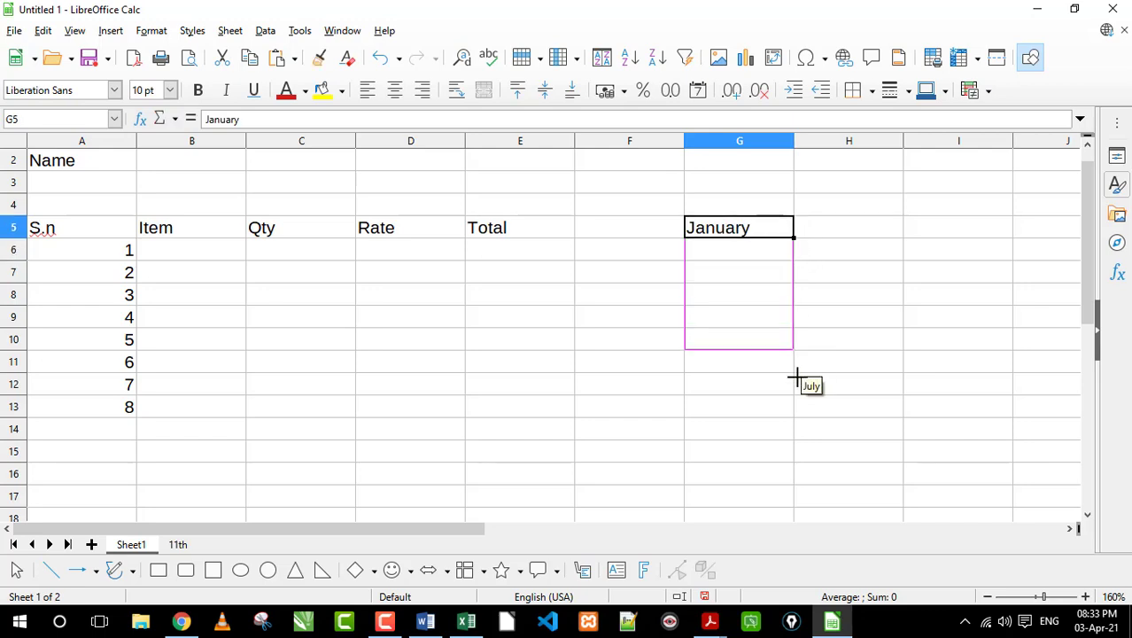
{"action": "left_click", "coordinate": [800, 272]}
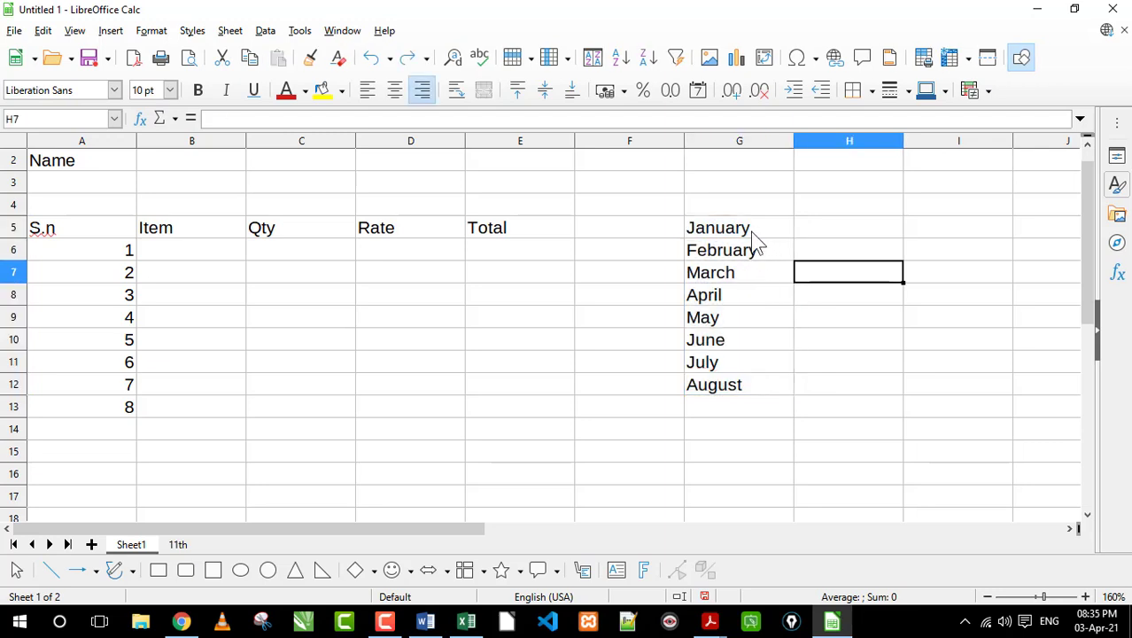
{"action": "left_click", "coordinate": [836, 213]}
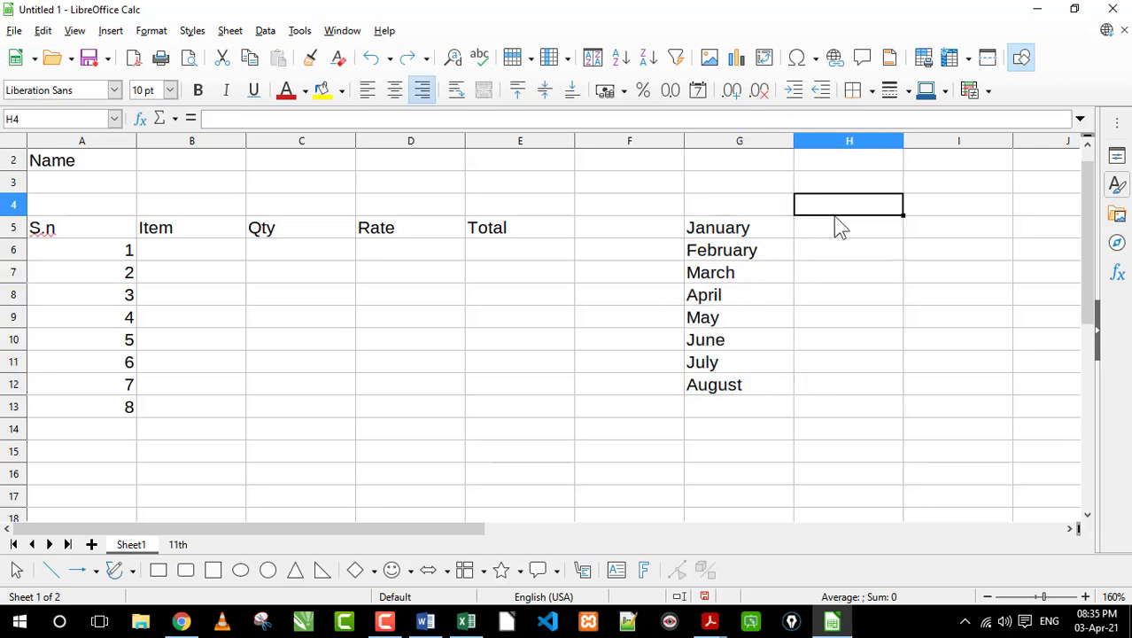
{"action": "type", "text": "J"}
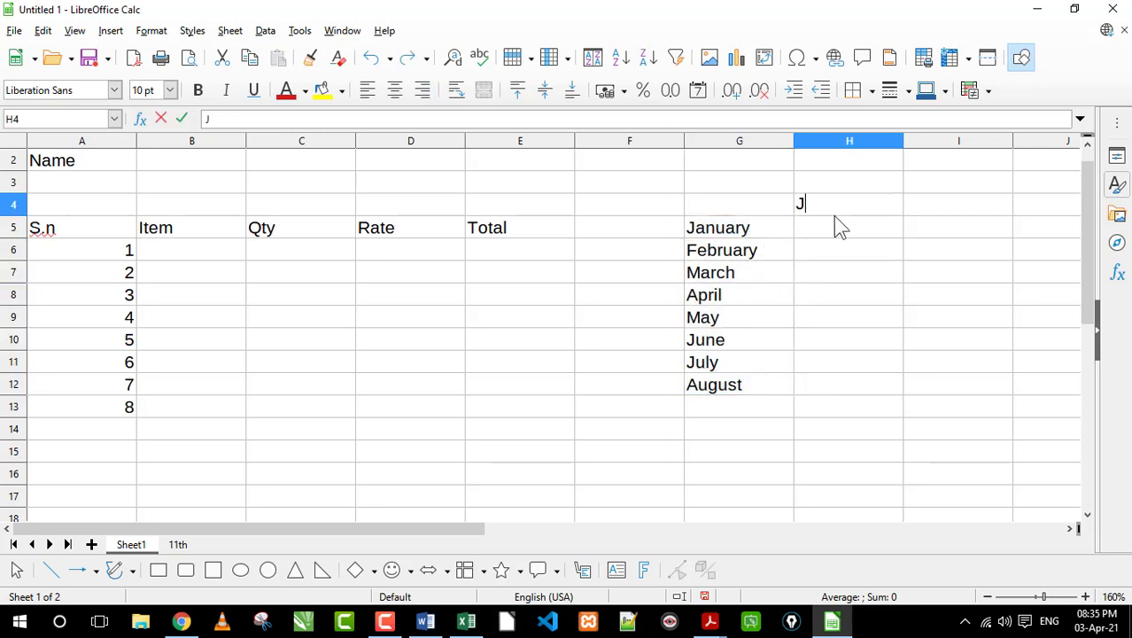
{"action": "type", "text": "an"}
{"action": "key", "text": "Return"}
{"action": "left_click", "coordinate": [866, 209]}
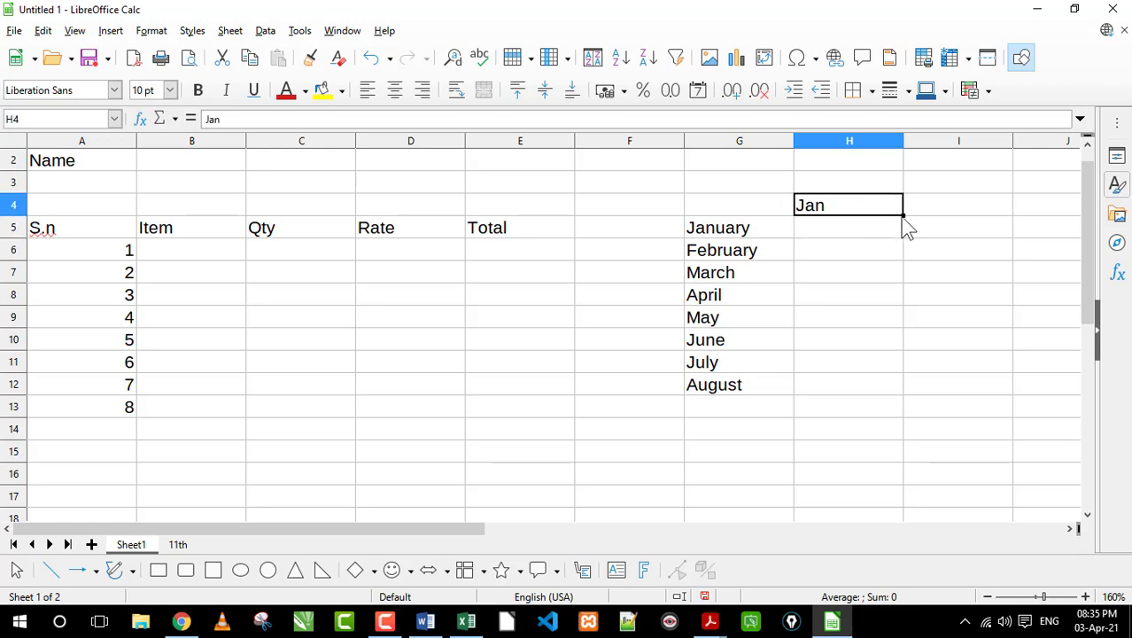
{"action": "left_click_drag", "start_coordinate": [903, 217], "coordinate": [898, 341]}
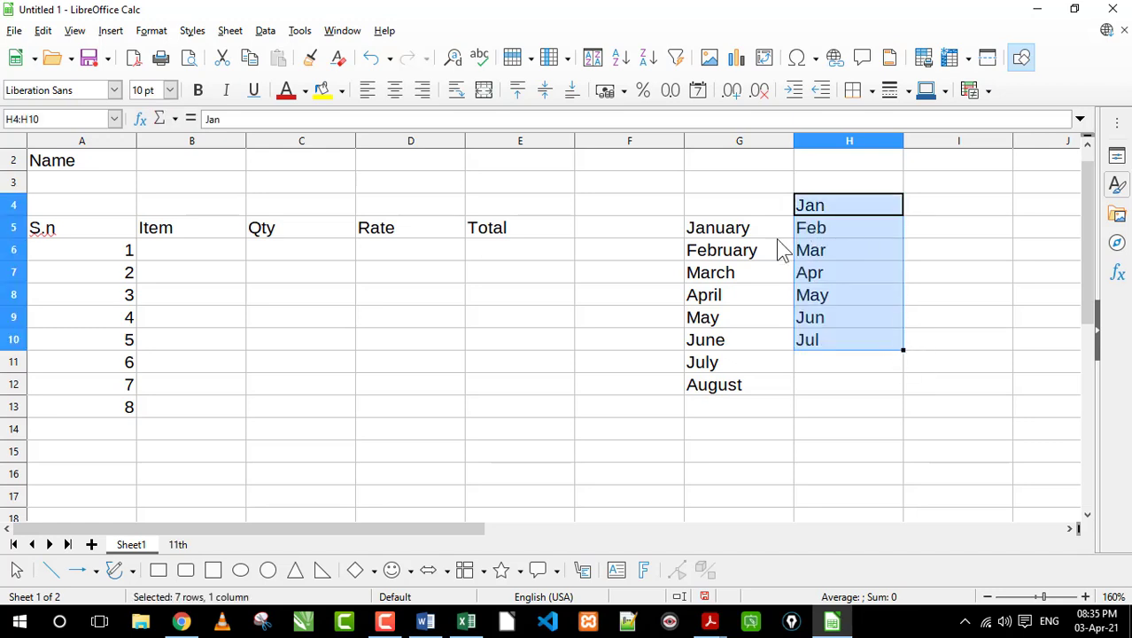
{"action": "left_click_drag", "start_coordinate": [767, 206], "coordinate": [833, 395]}
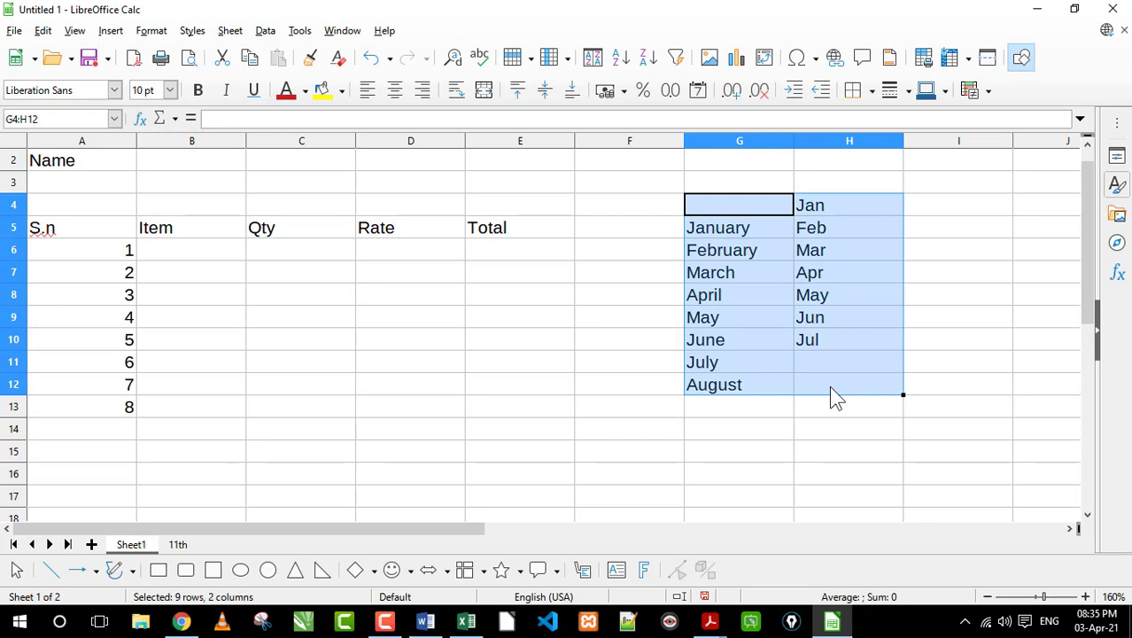
{"action": "key", "text": "Delete"}
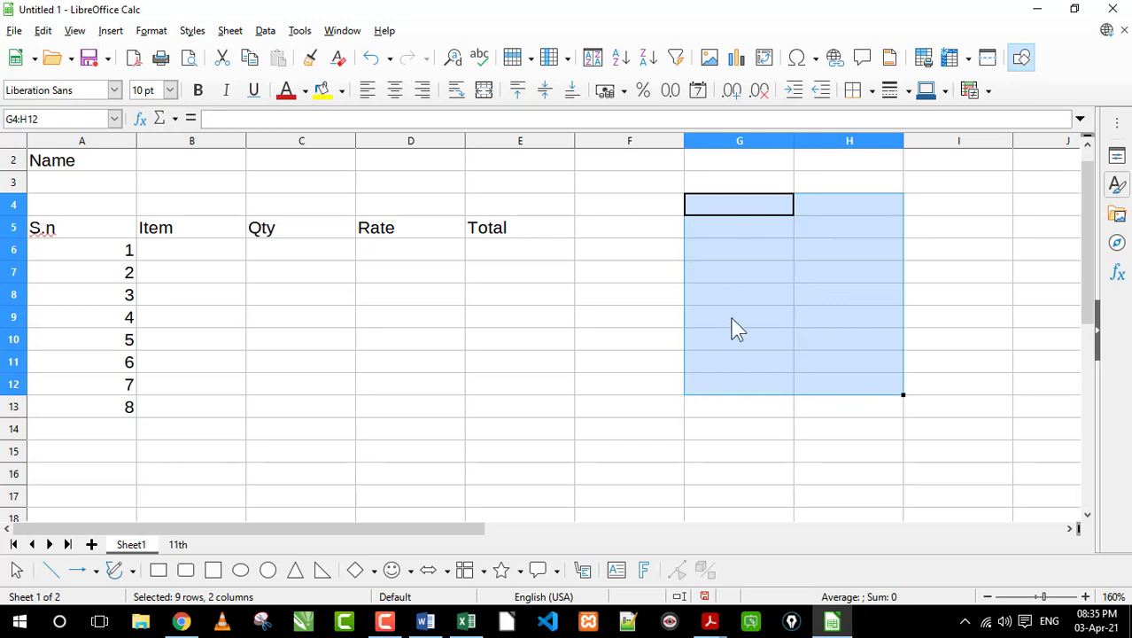
{"action": "left_click", "coordinate": [733, 322]}
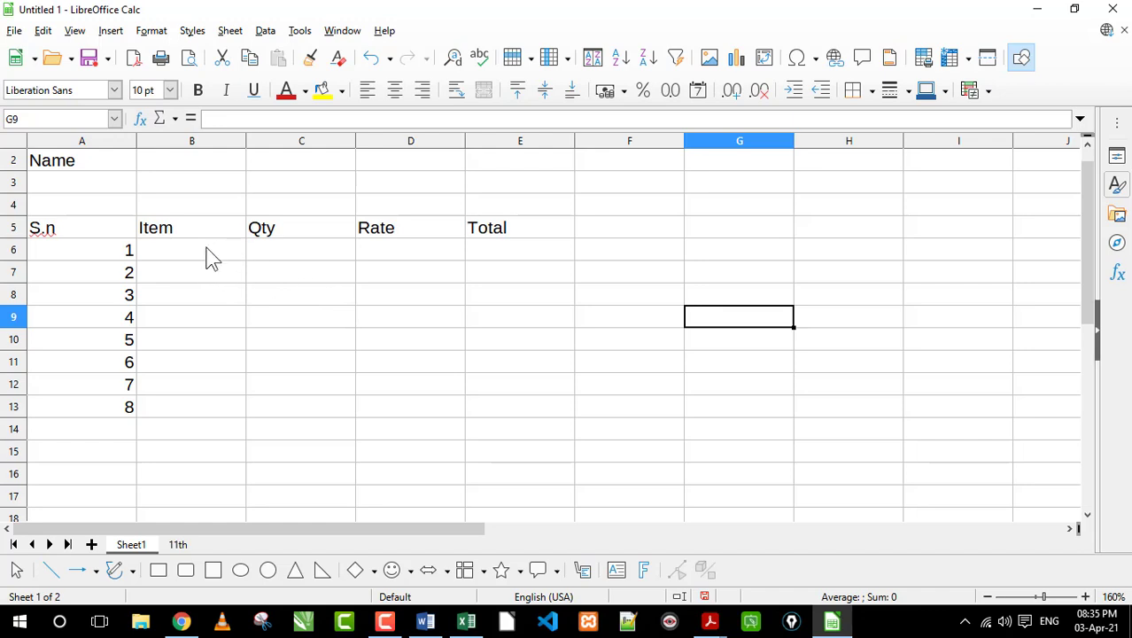
{"action": "left_click_drag", "start_coordinate": [212, 187], "coordinate": [367, 190]}
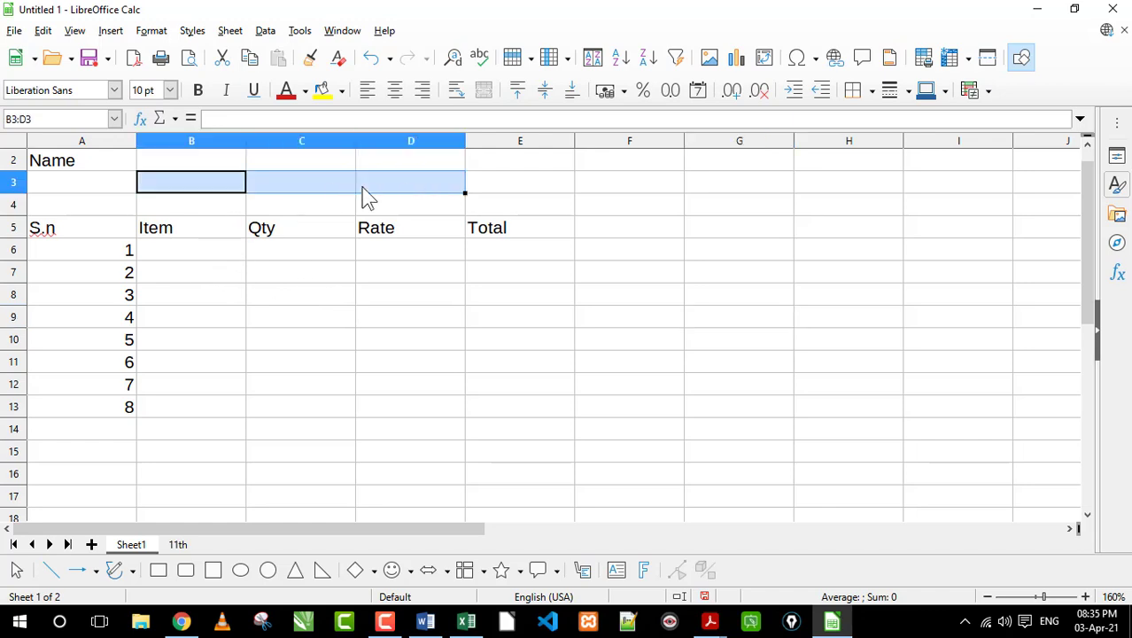
{"action": "left_click", "coordinate": [198, 208]}
{"action": "scroll", "coordinate": [212, 271], "scroll_direction": "up", "scroll_amount": 1}
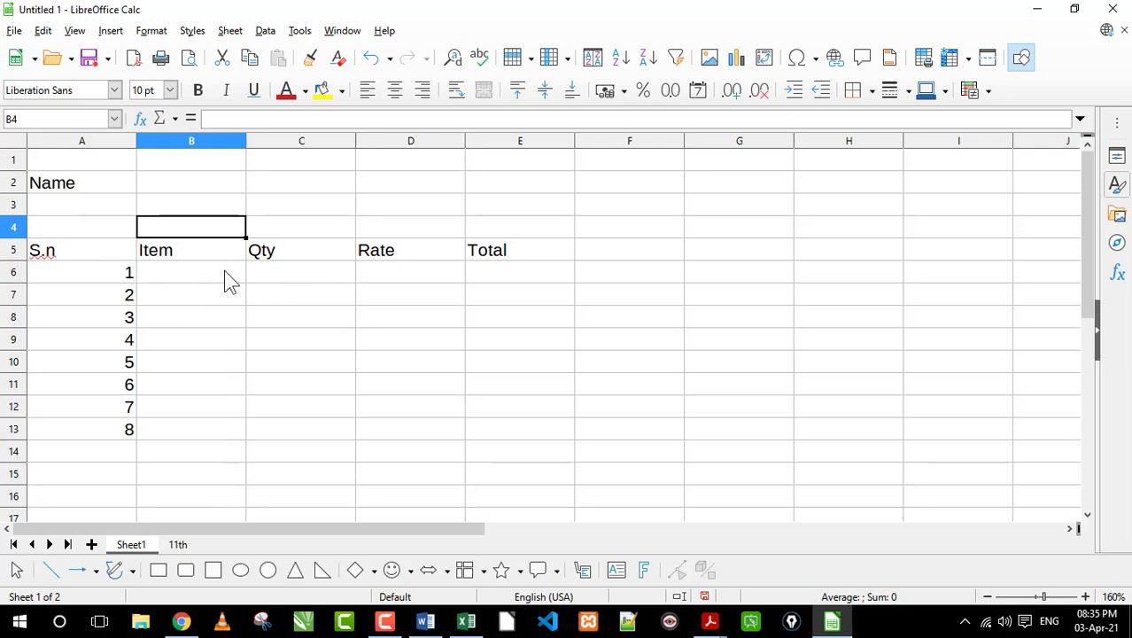
Step: Enter the Book row with quantity 45 and rate 35
{"action": "left_click", "coordinate": [219, 277]}
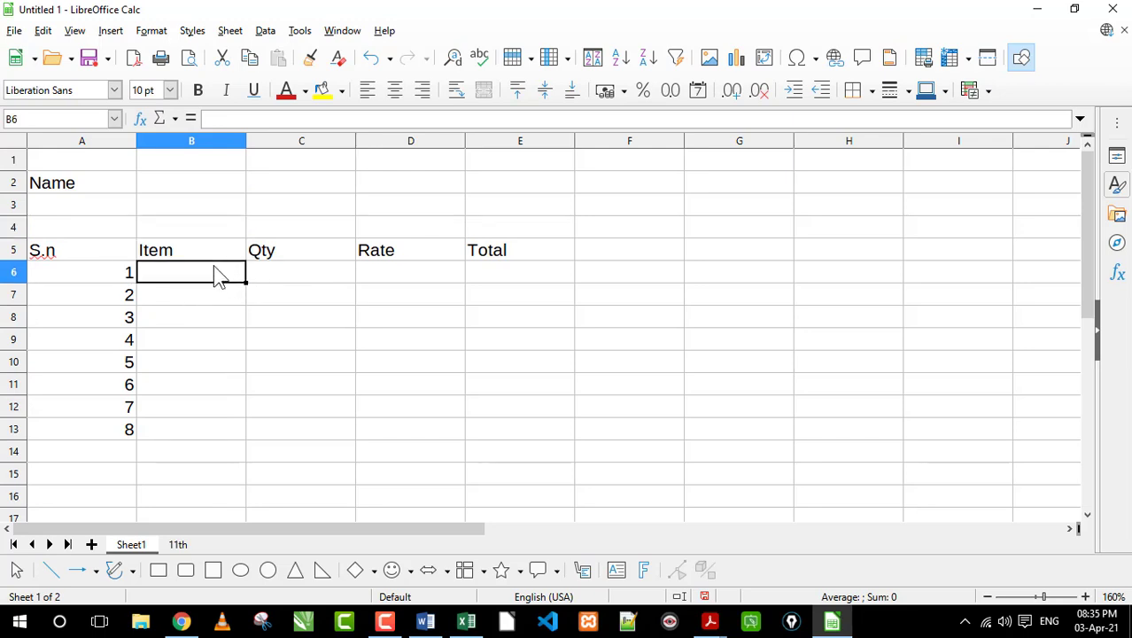
{"action": "type", "text": "Book"}
{"action": "key", "text": "Tab"}
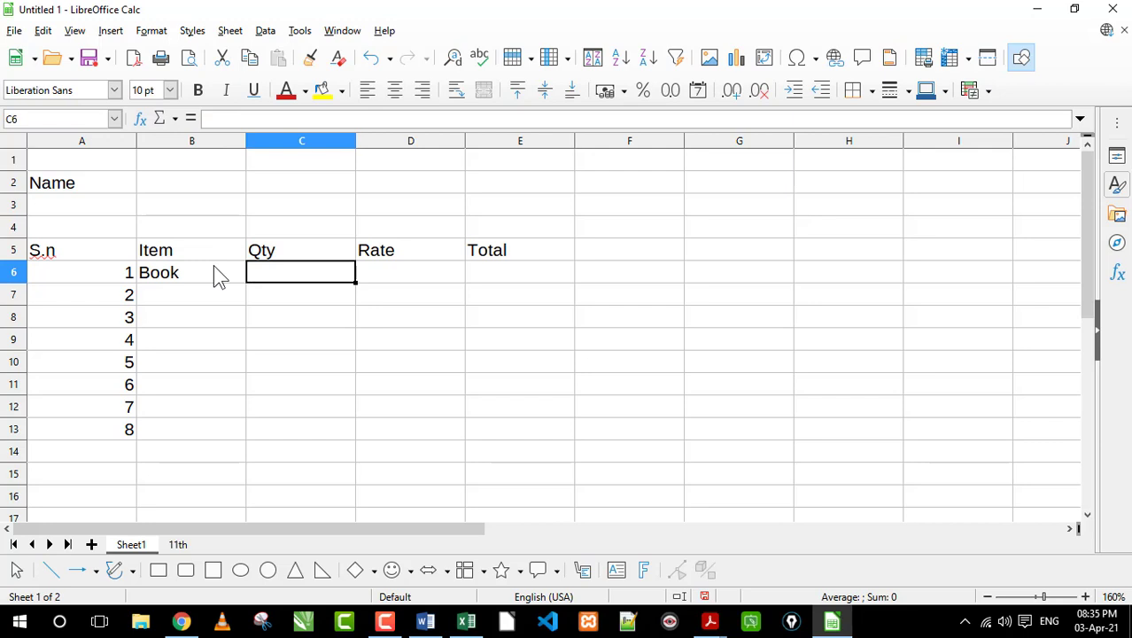
{"action": "type", "text": "45"}
{"action": "key", "text": "Tab"}
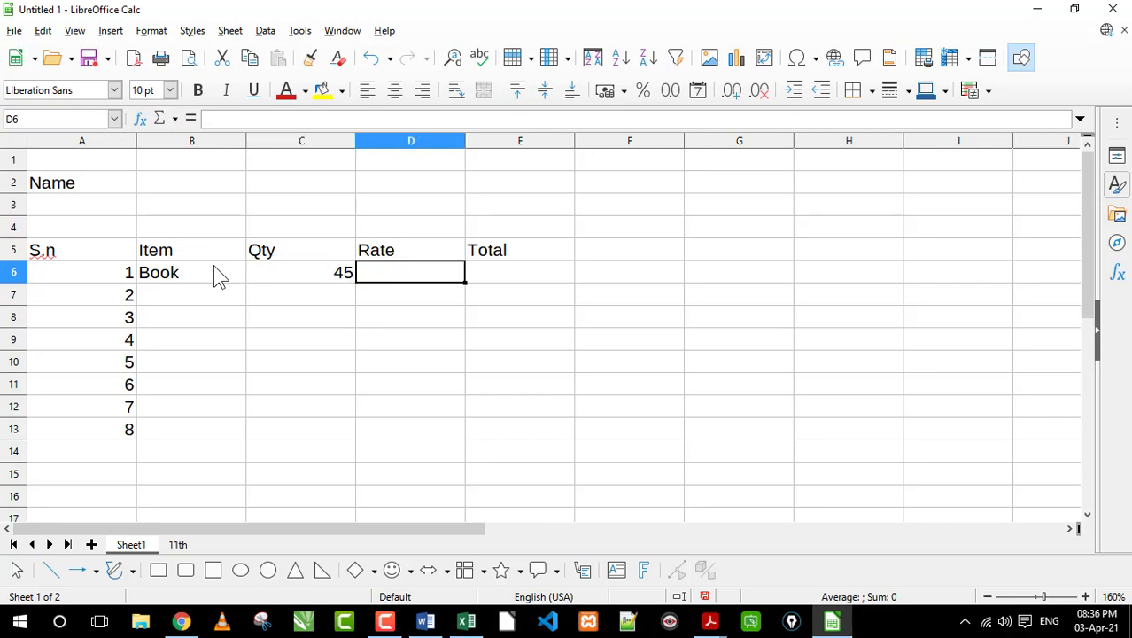
{"action": "type", "text": "35"}
{"action": "key", "text": "Return"}
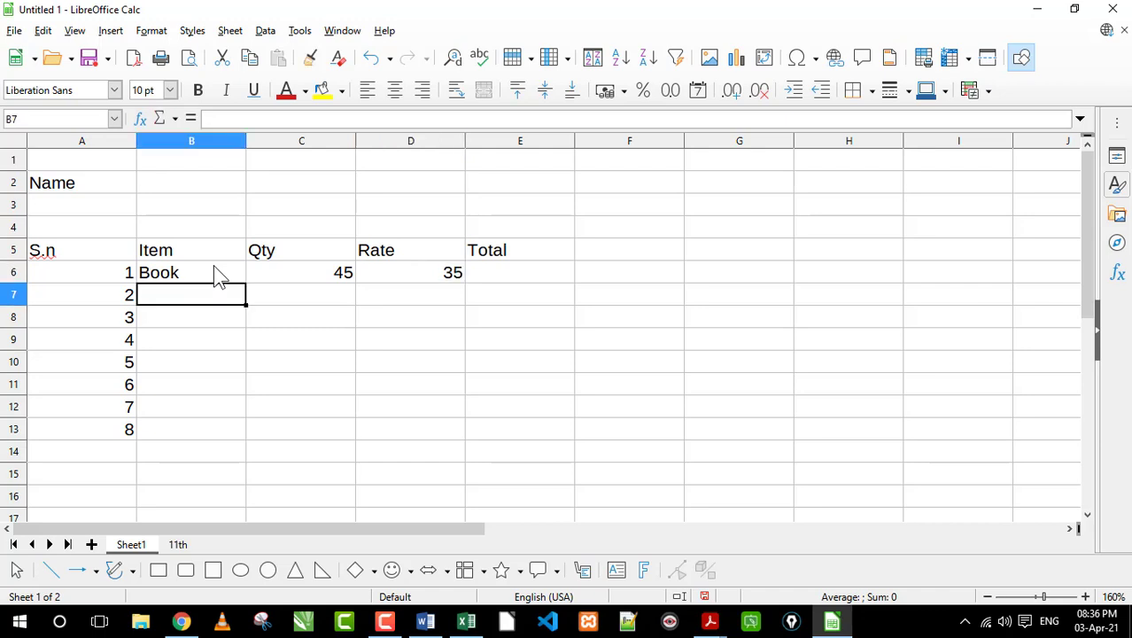
Step: Enter the Pen row with quantity 50 and rate 9
{"action": "type", "text": "P"}
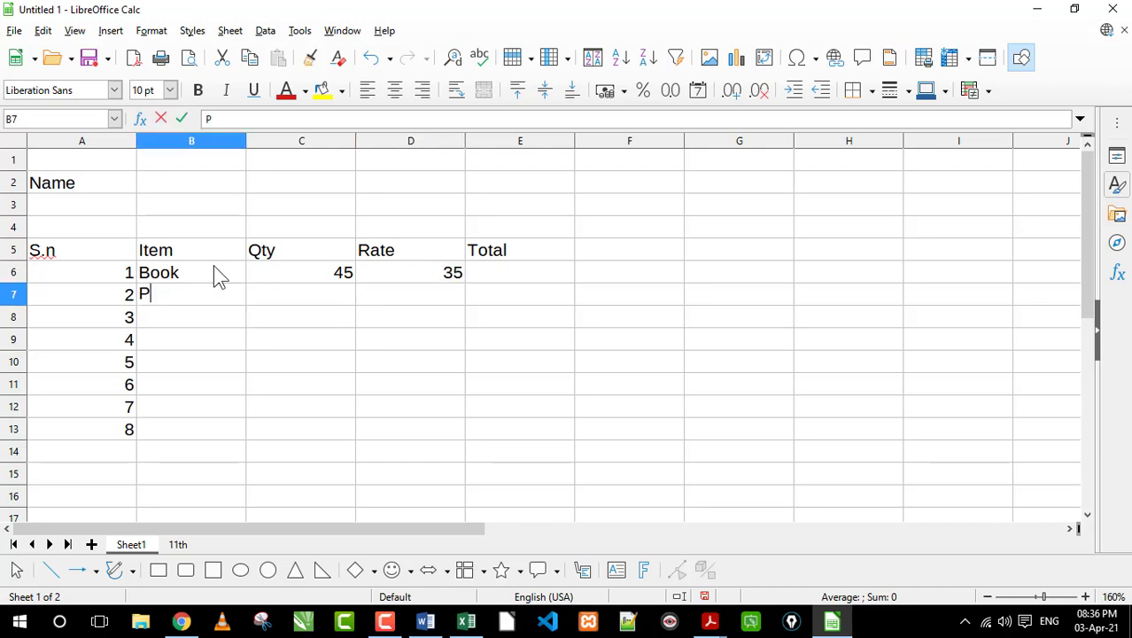
{"action": "type", "text": "en"}
{"action": "key", "text": "Tab"}
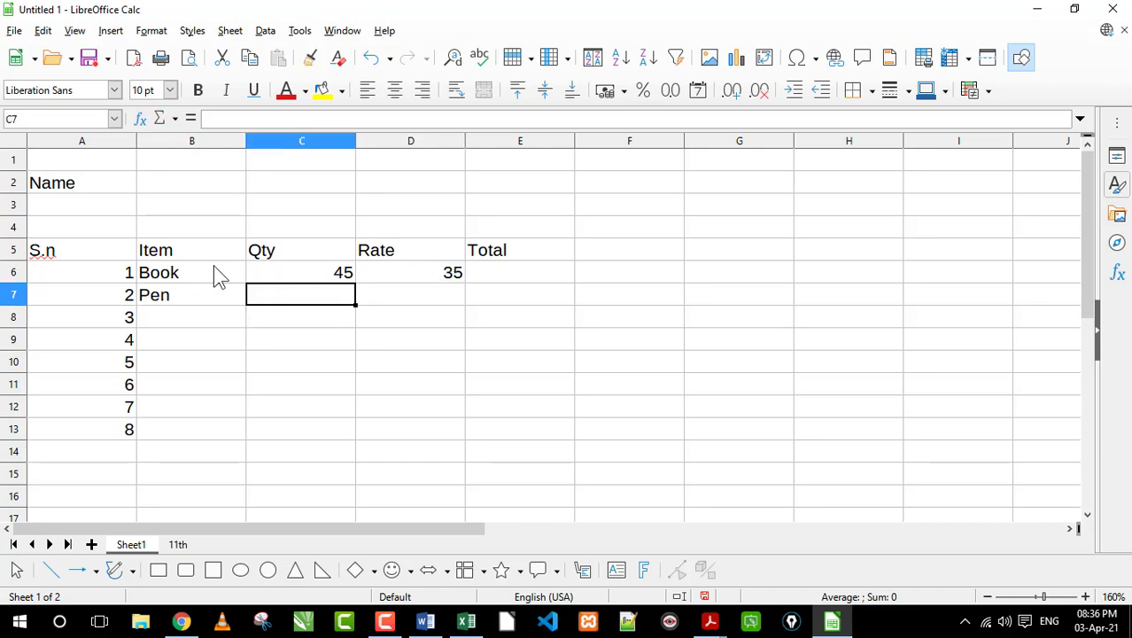
{"action": "type", "text": "5"}
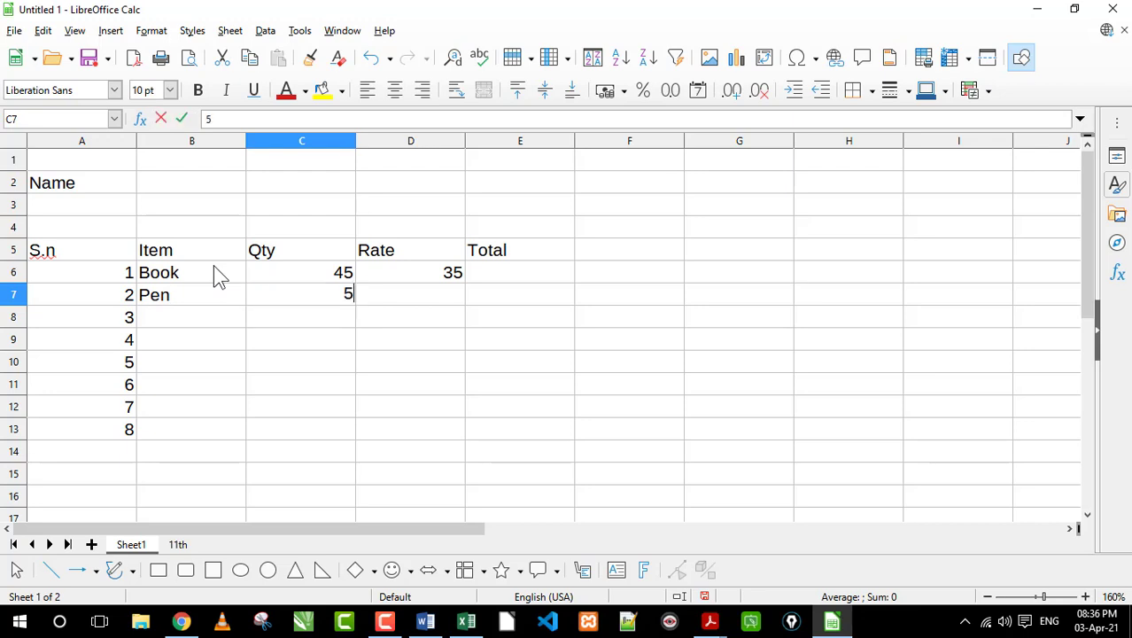
{"action": "type", "text": "0"}
{"action": "key", "text": "Tab"}
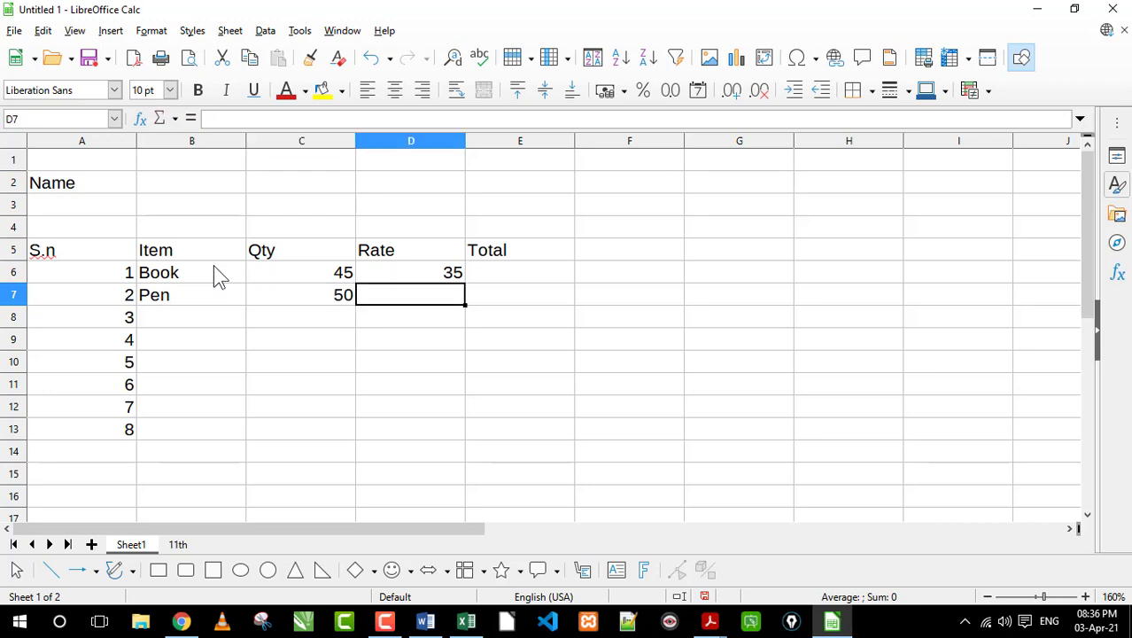
{"action": "type", "text": "9"}
{"action": "key", "text": "Return"}
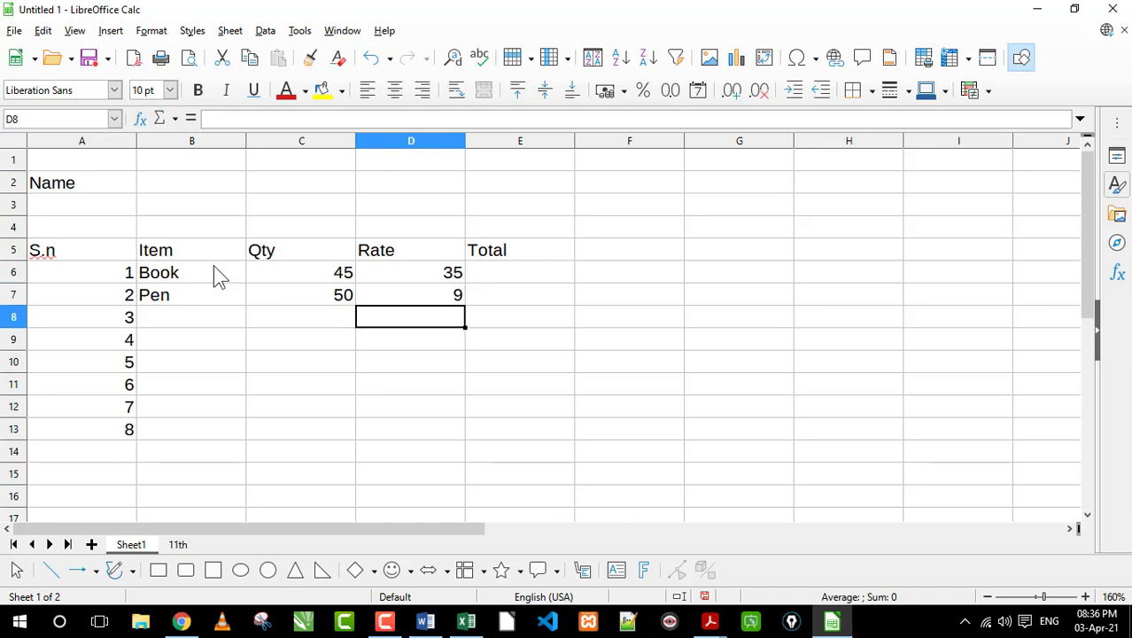
Step: Enter the Copy row in B8:D8 with quantity 150 and rate 4
{"action": "key", "text": "Left"}
{"action": "key", "text": "Left"}
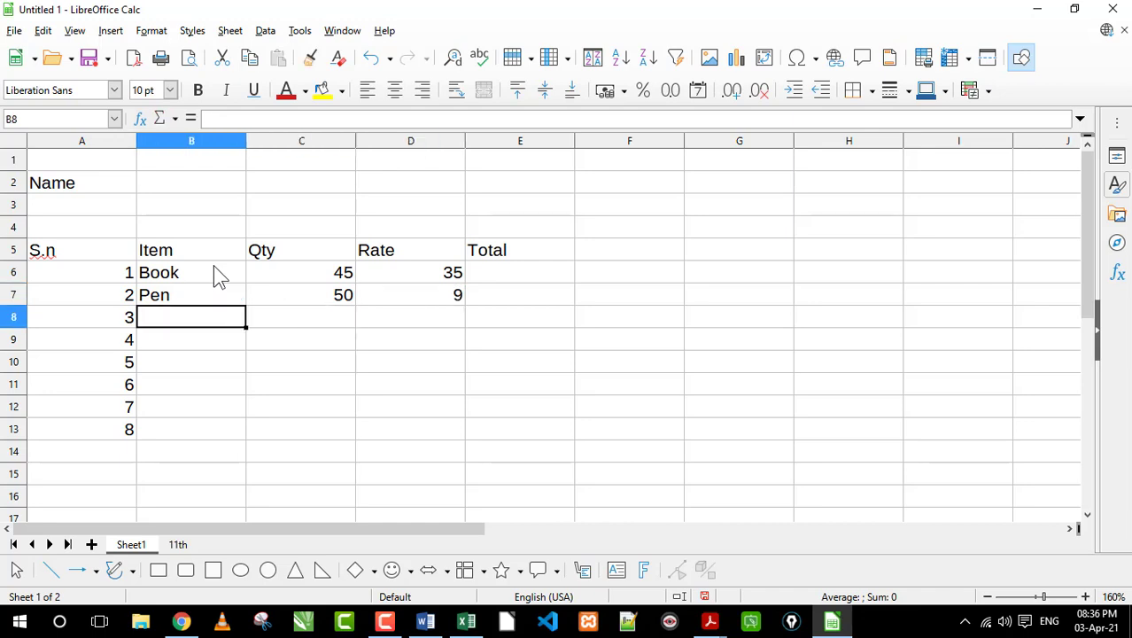
{"action": "type", "text": "Co"}
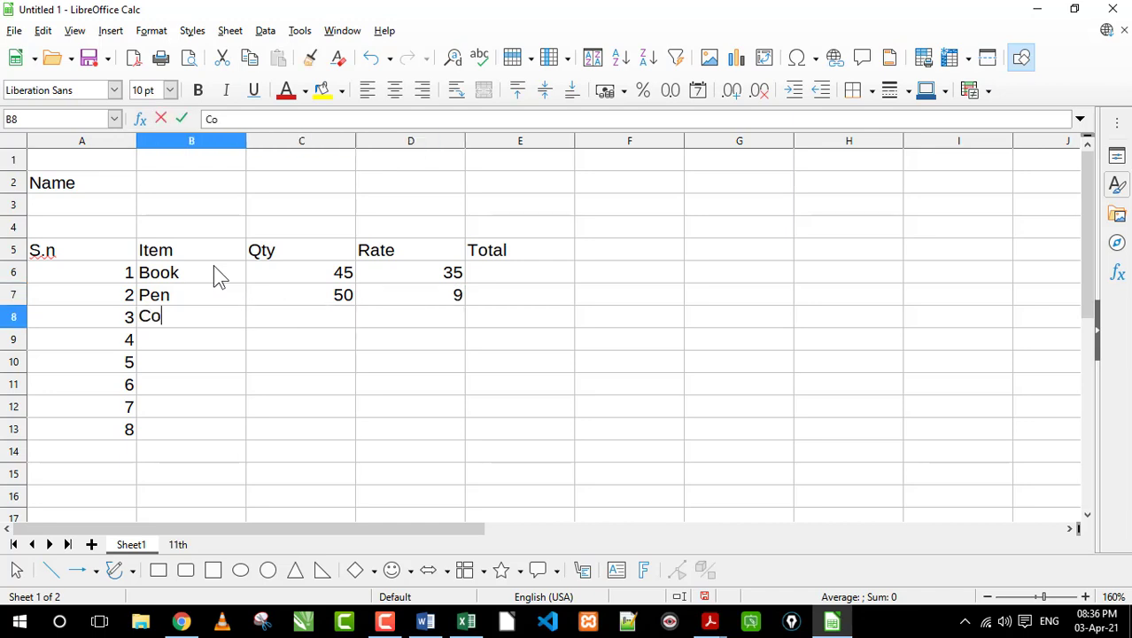
{"action": "type", "text": "py"}
{"action": "key", "text": "Tab"}
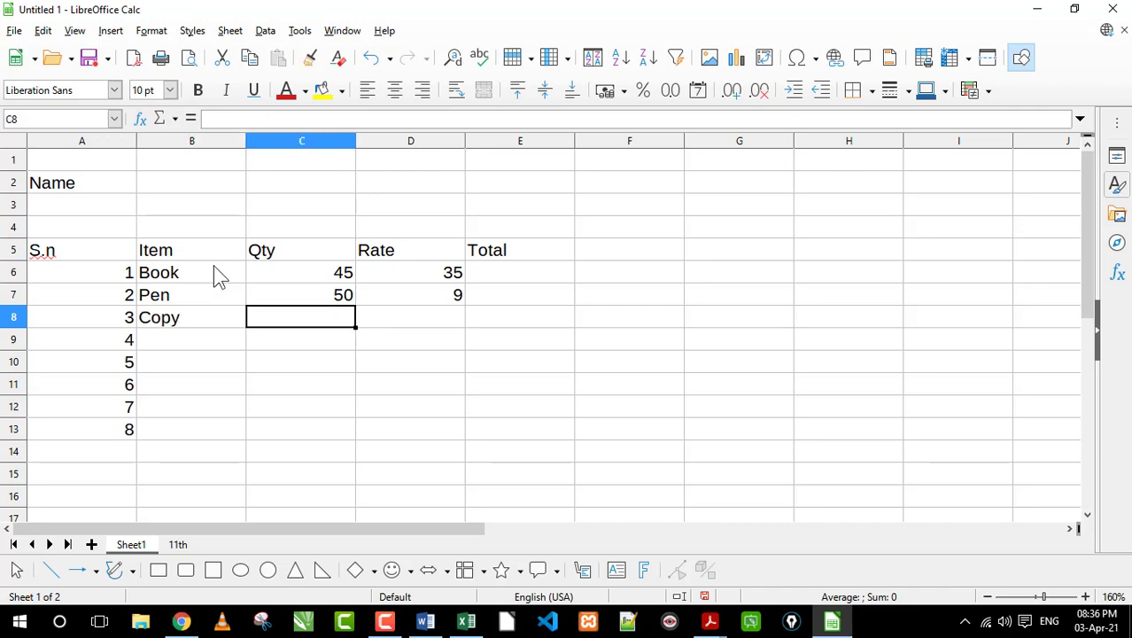
{"action": "type", "text": "15"}
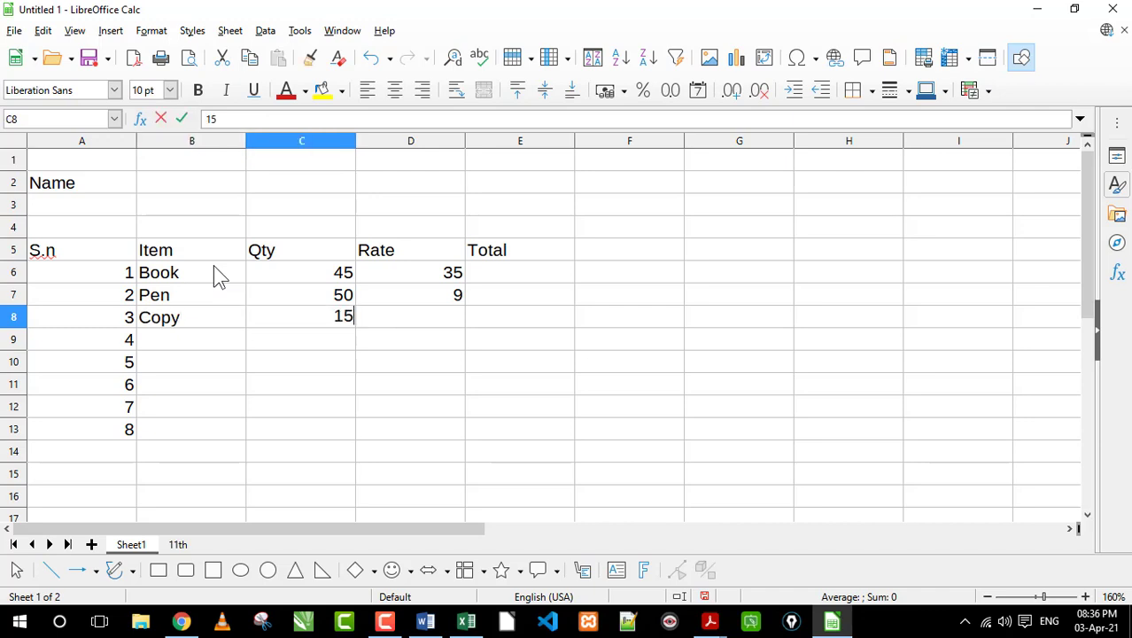
{"action": "type", "text": "0"}
{"action": "key", "text": "Tab"}
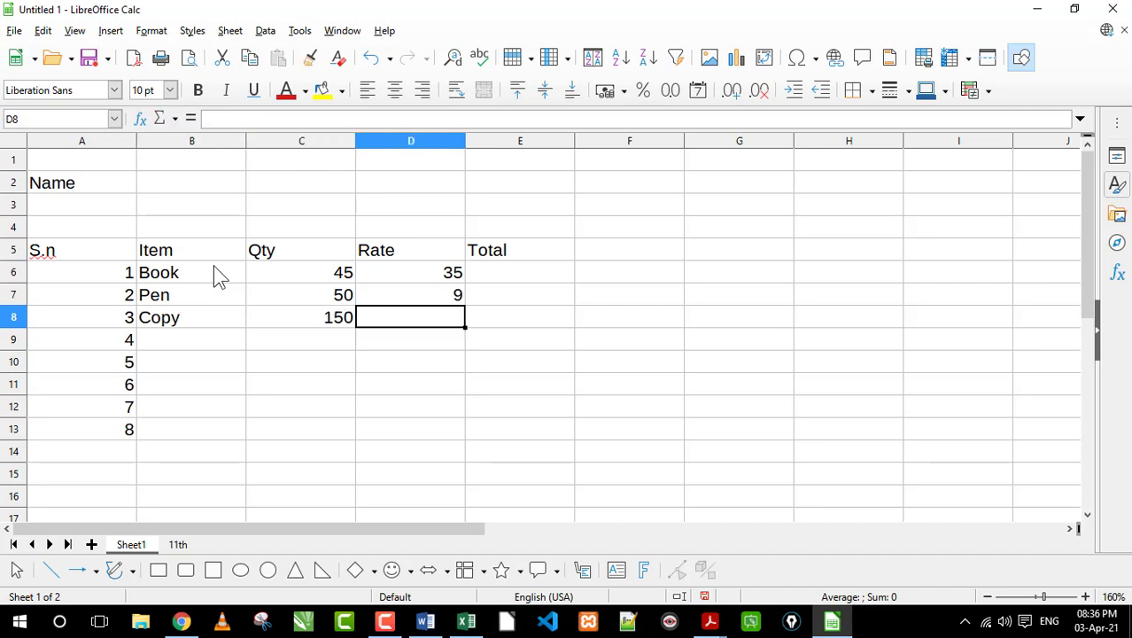
{"action": "type", "text": "4"}
{"action": "key", "text": "Return"}
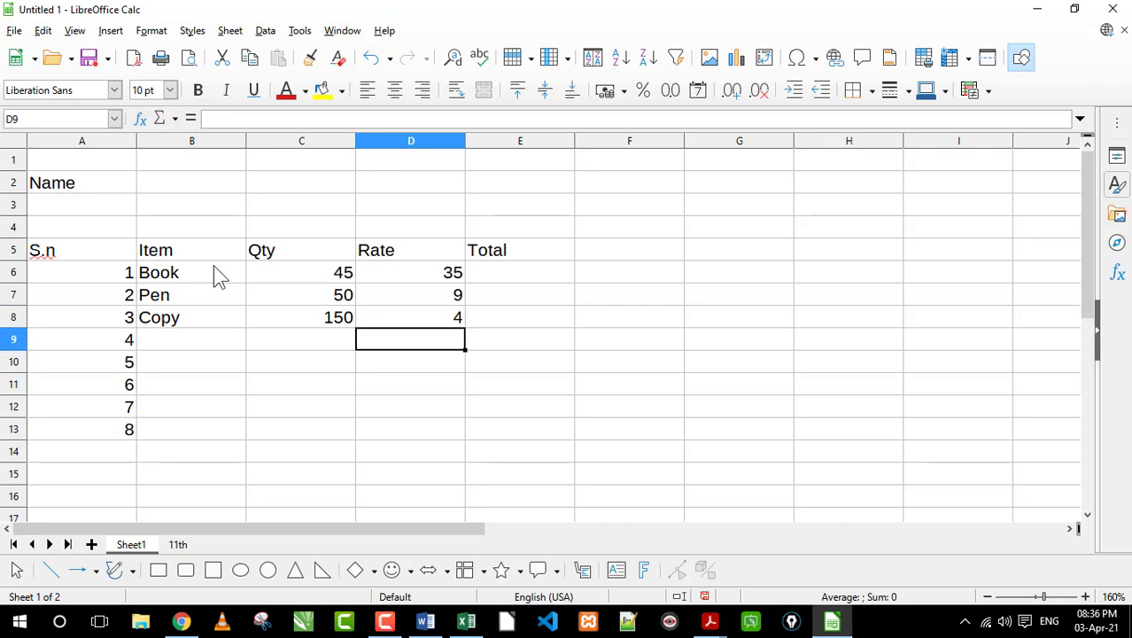
{"action": "left_click", "coordinate": [217, 339]}
{"action": "left_click", "coordinate": [294, 345]}
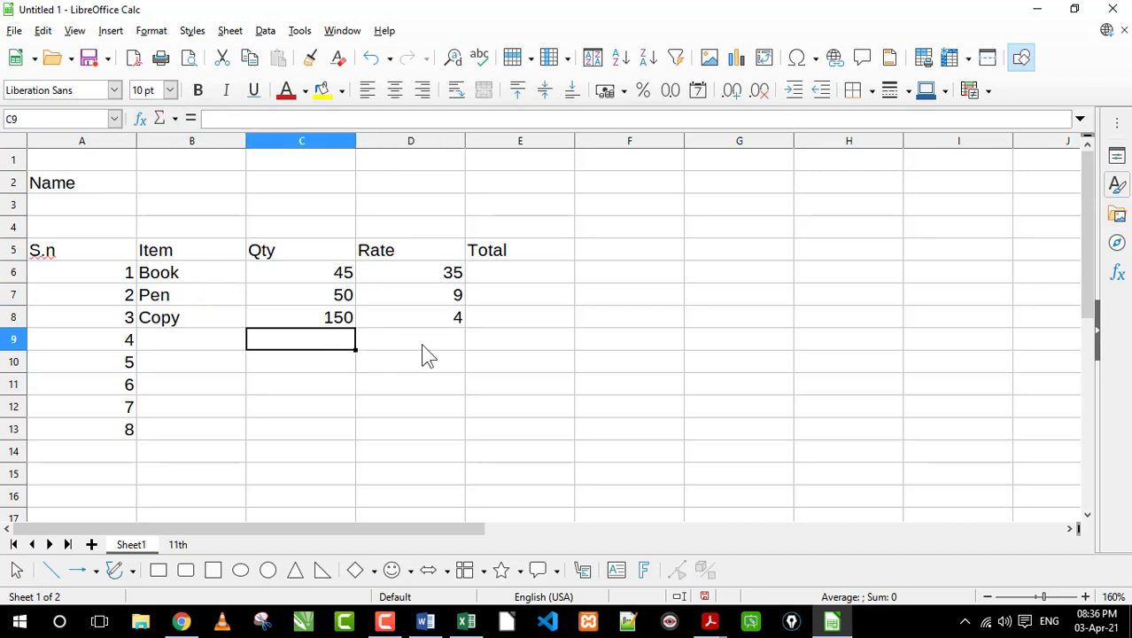
{"action": "left_click", "coordinate": [423, 346]}
Step: Enter =C6*D6 in E6 so Book's total shows 1575
{"action": "left_click", "coordinate": [503, 284]}
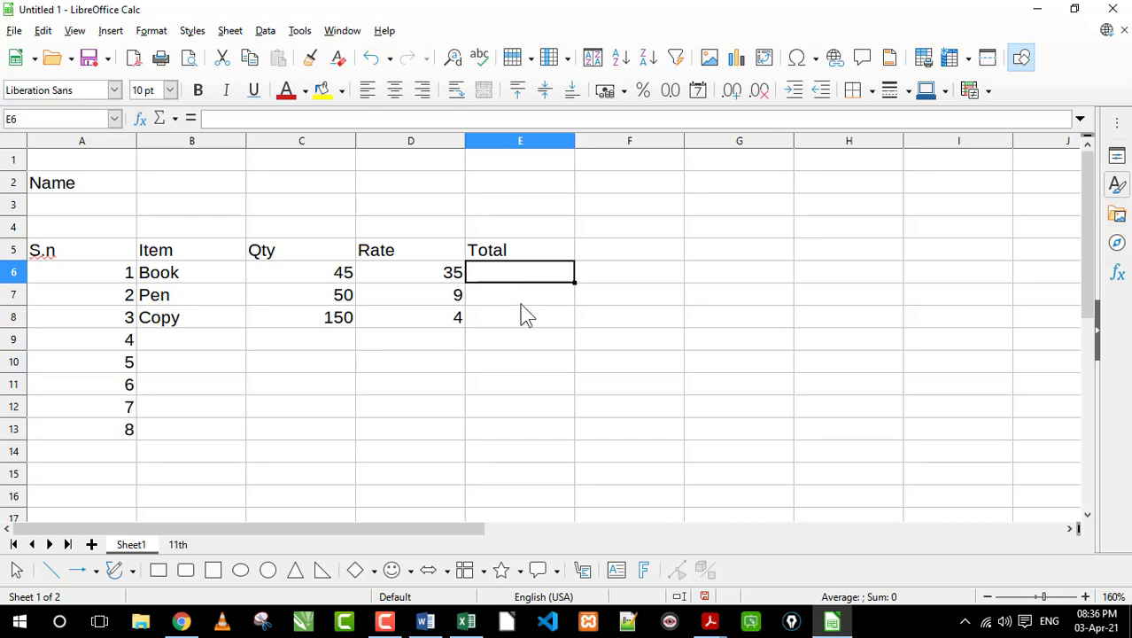
{"action": "left_click", "coordinate": [350, 279]}
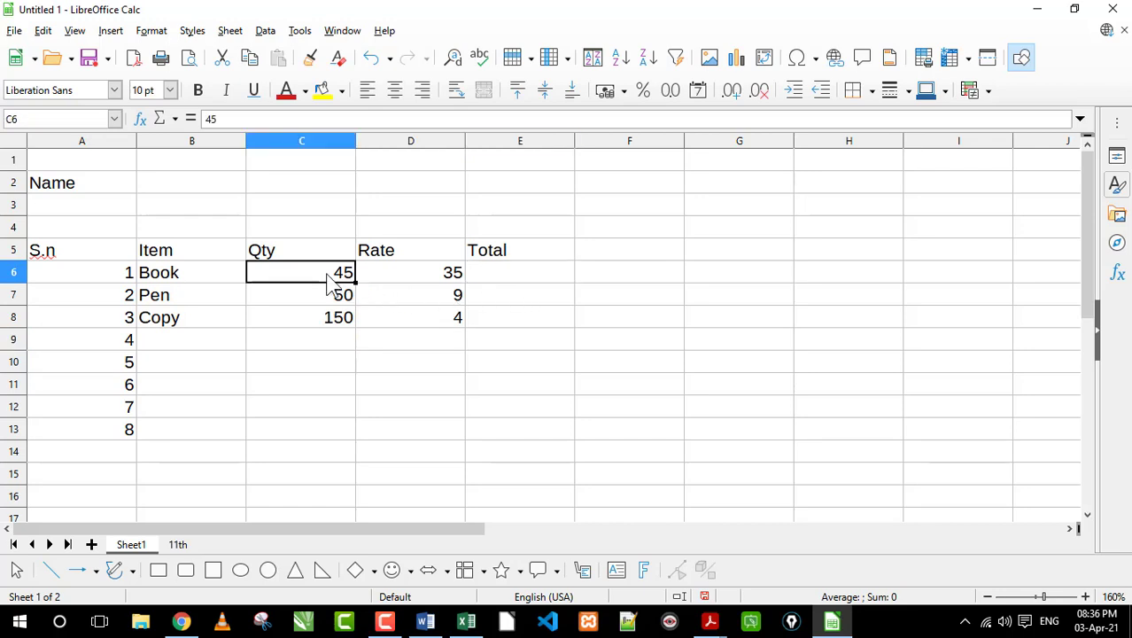
{"action": "left_click", "coordinate": [421, 277]}
{"action": "left_click", "coordinate": [509, 274]}
{"action": "left_click", "coordinate": [612, 276]}
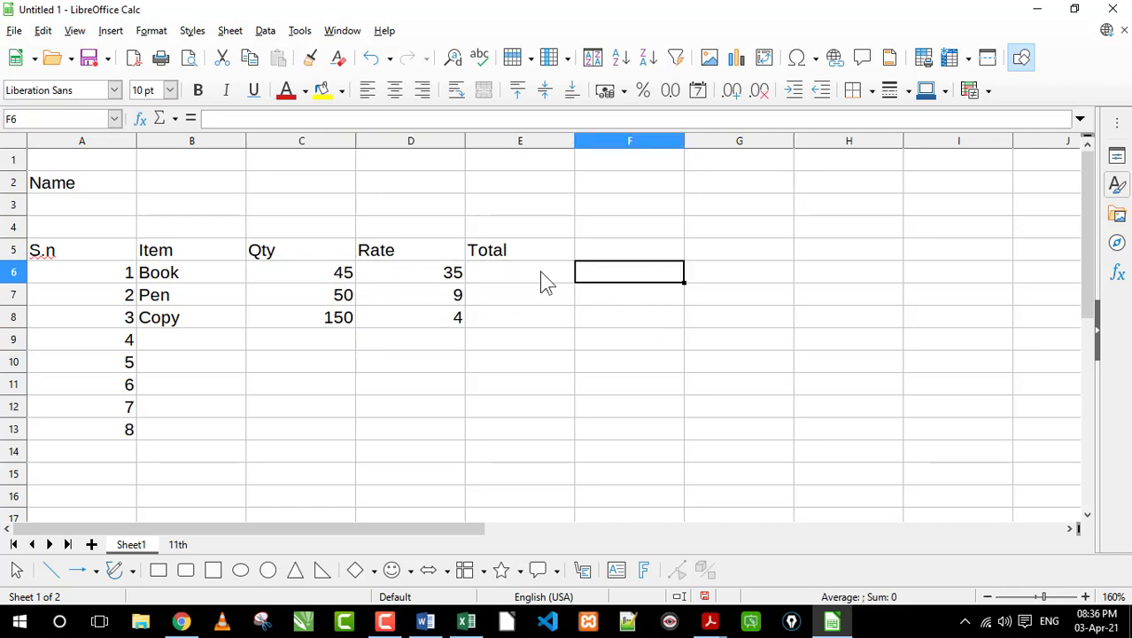
{"action": "left_click", "coordinate": [542, 277]}
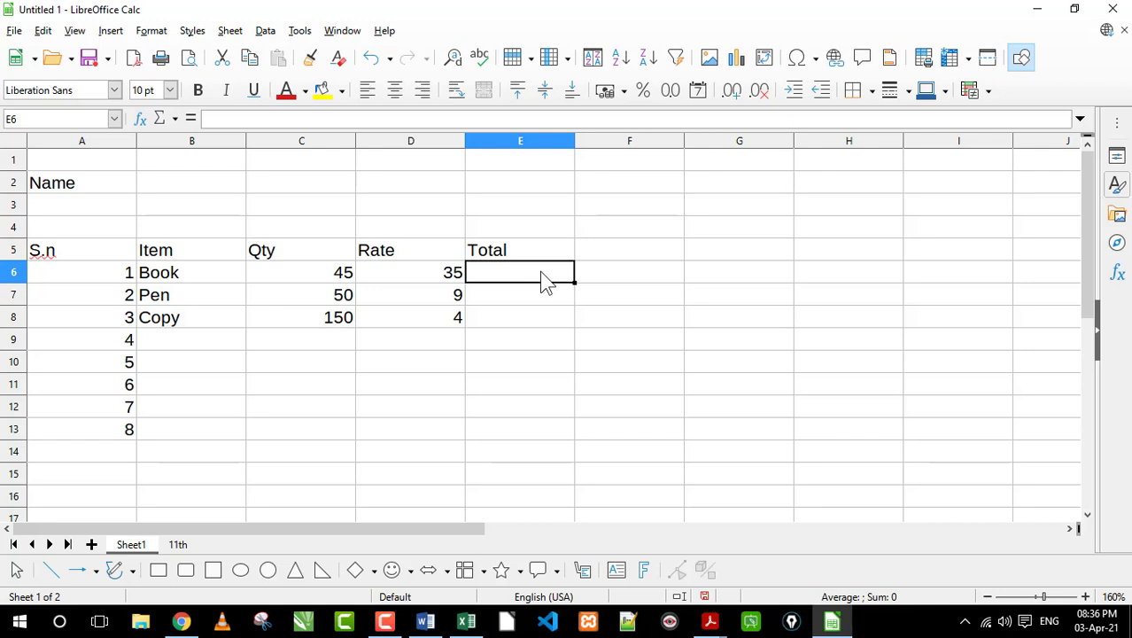
{"action": "type", "text": "="}
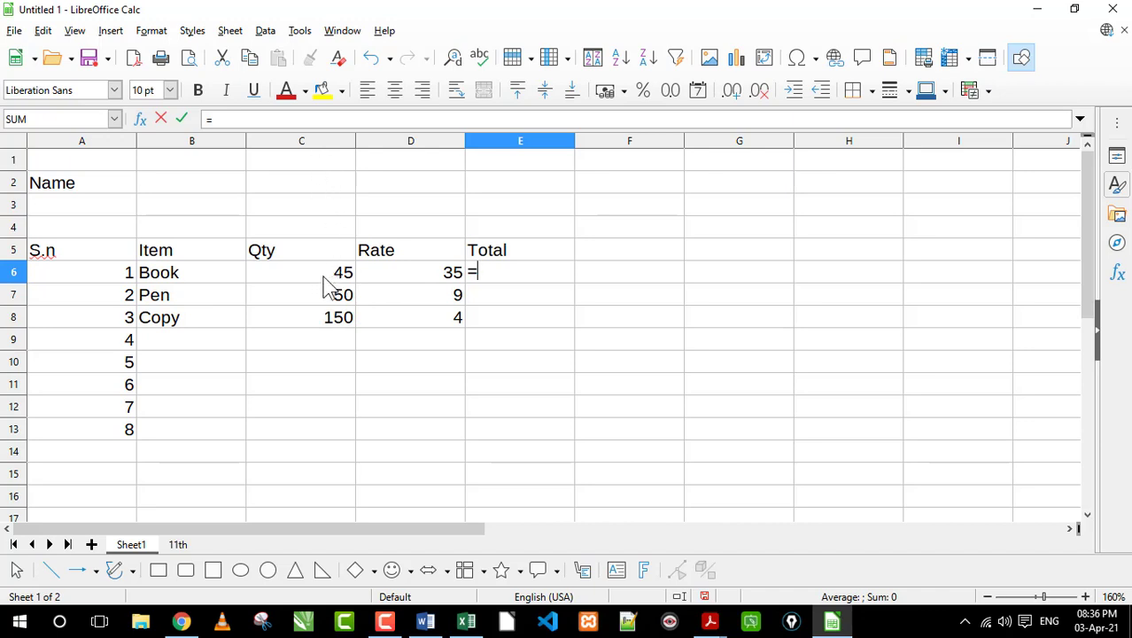
{"action": "type", "text": "c6"}
{"action": "type", "text": "*"}
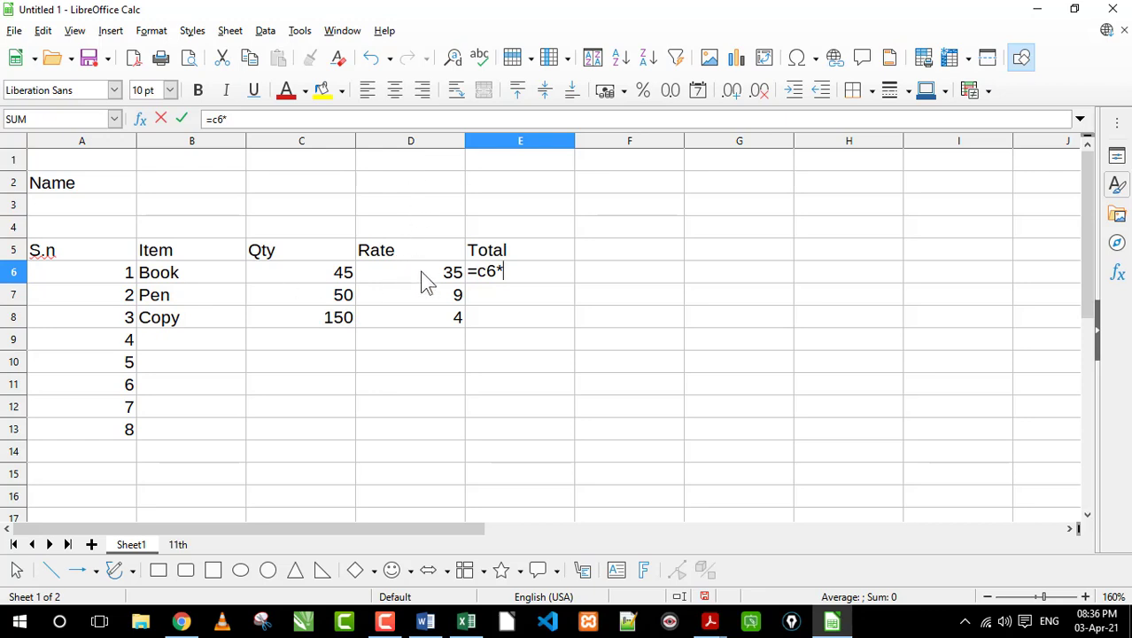
{"action": "type", "text": "d6"}
{"action": "key", "text": "Return"}
Step: Inspect E6's formula to show its coloured Qty and Rate references
{"action": "left_click_drag", "start_coordinate": [336, 276], "coordinate": [410, 284]}
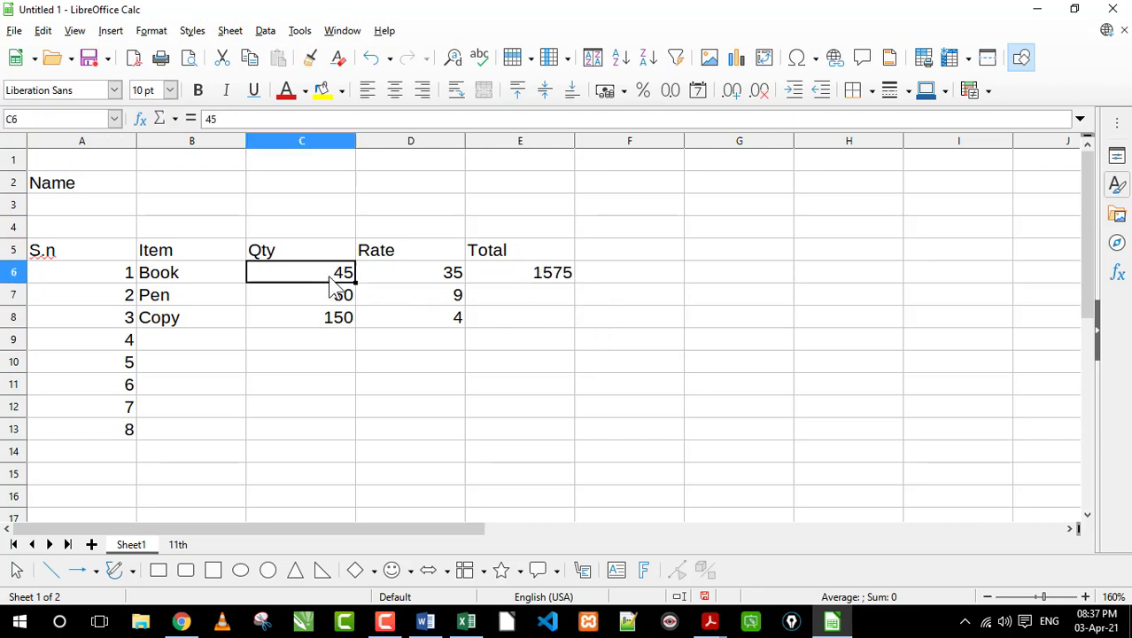
{"action": "left_click", "coordinate": [515, 282]}
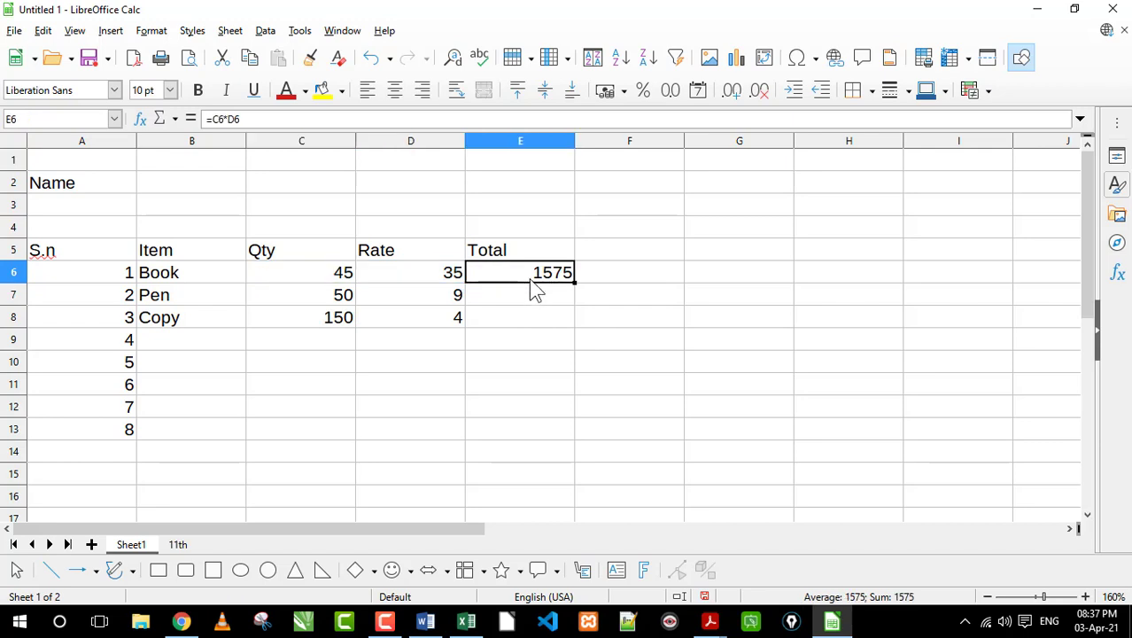
{"action": "double_click", "coordinate": [524, 282]}
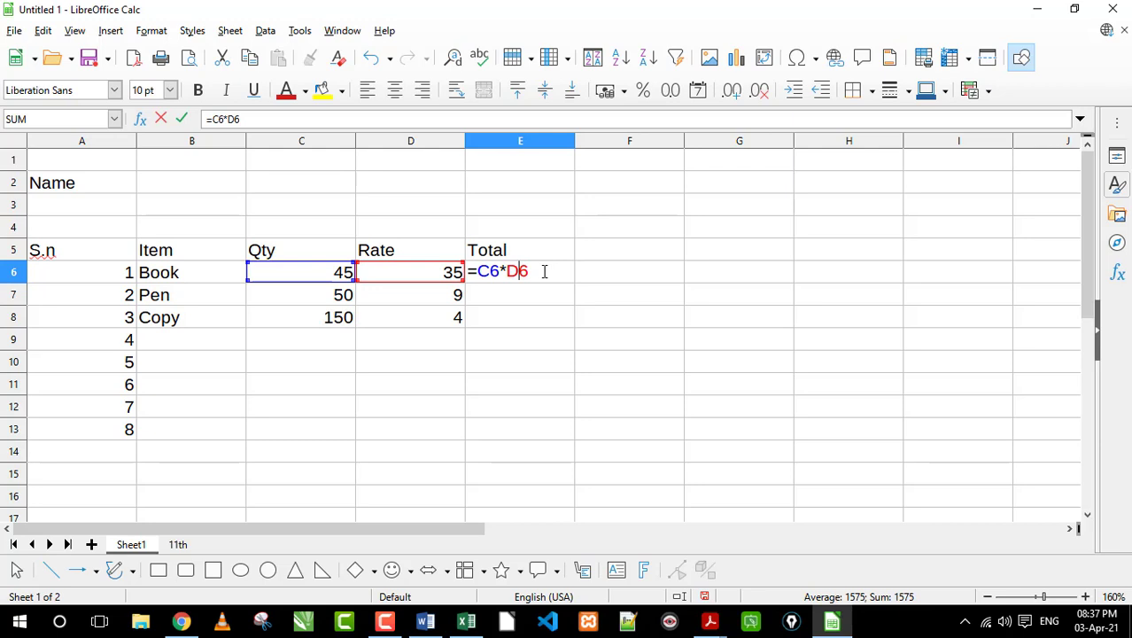
{"action": "key", "text": "Return"}
{"action": "left_click", "coordinate": [546, 273]}
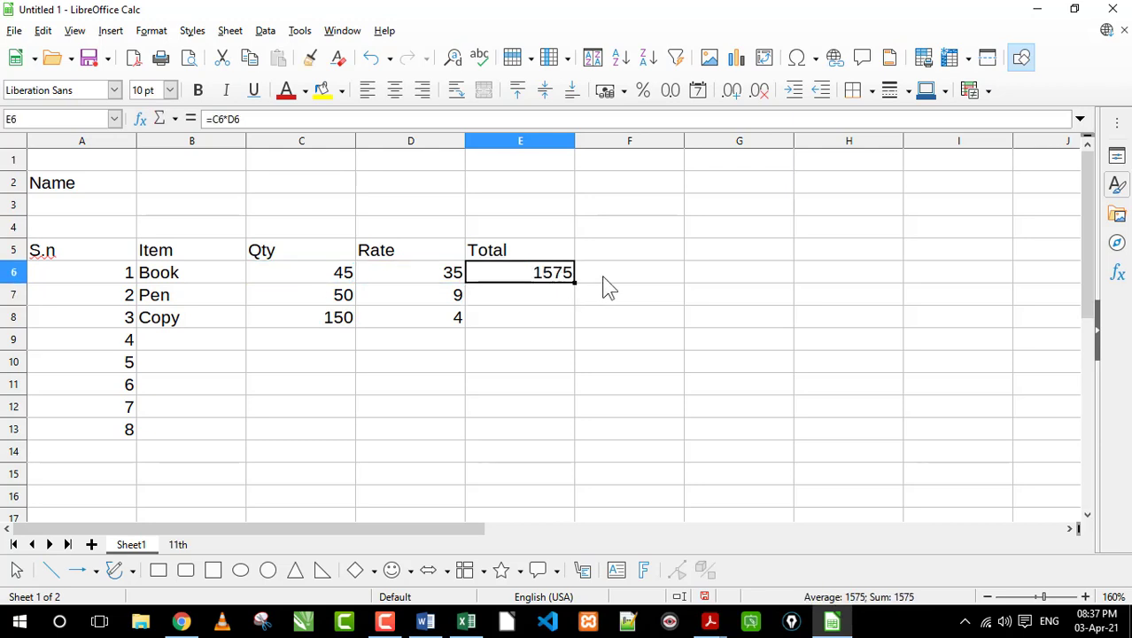
{"action": "left_click", "coordinate": [528, 306]}
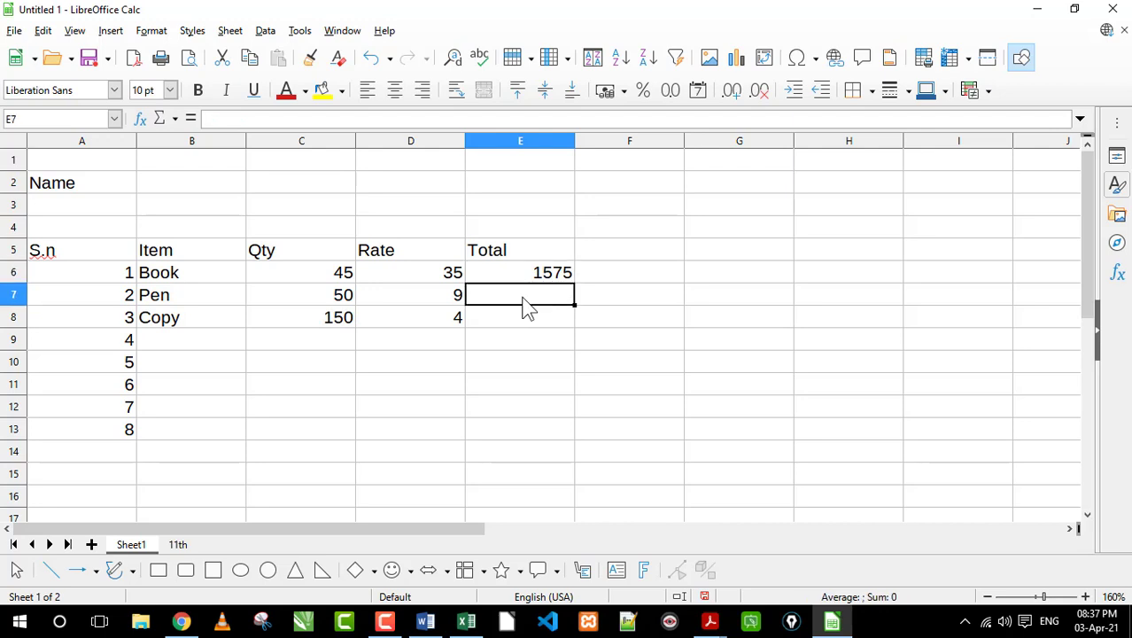
Step: Add =C7*D7 as Pen's total, then delete it and recheck E6's =C6*D6
{"action": "type", "text": "=c"}
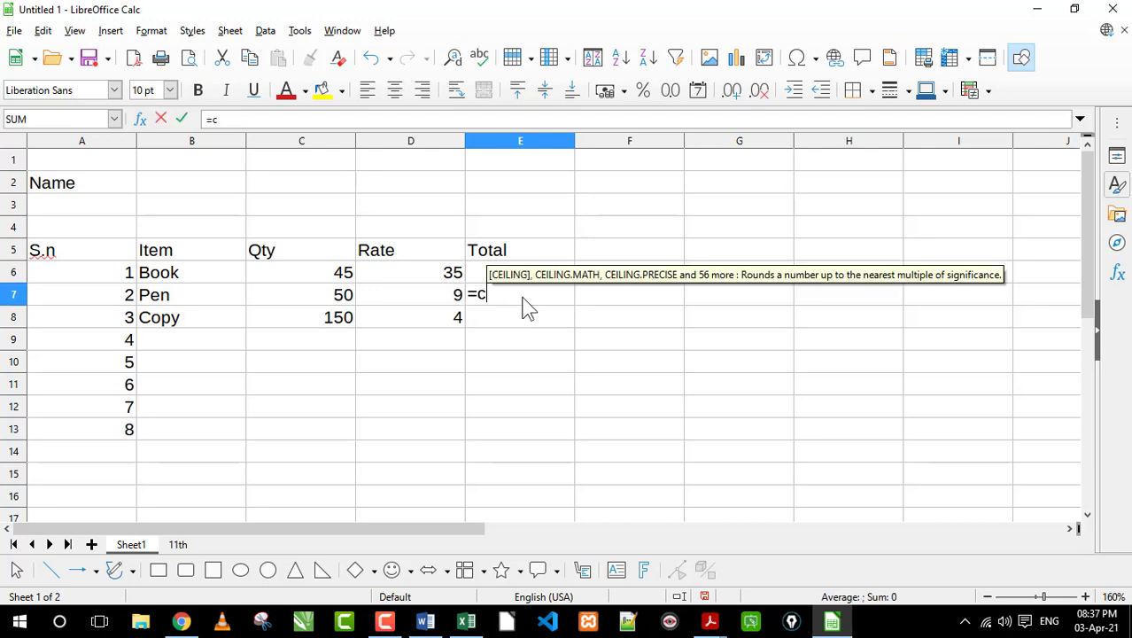
{"action": "type", "text": "7*d"}
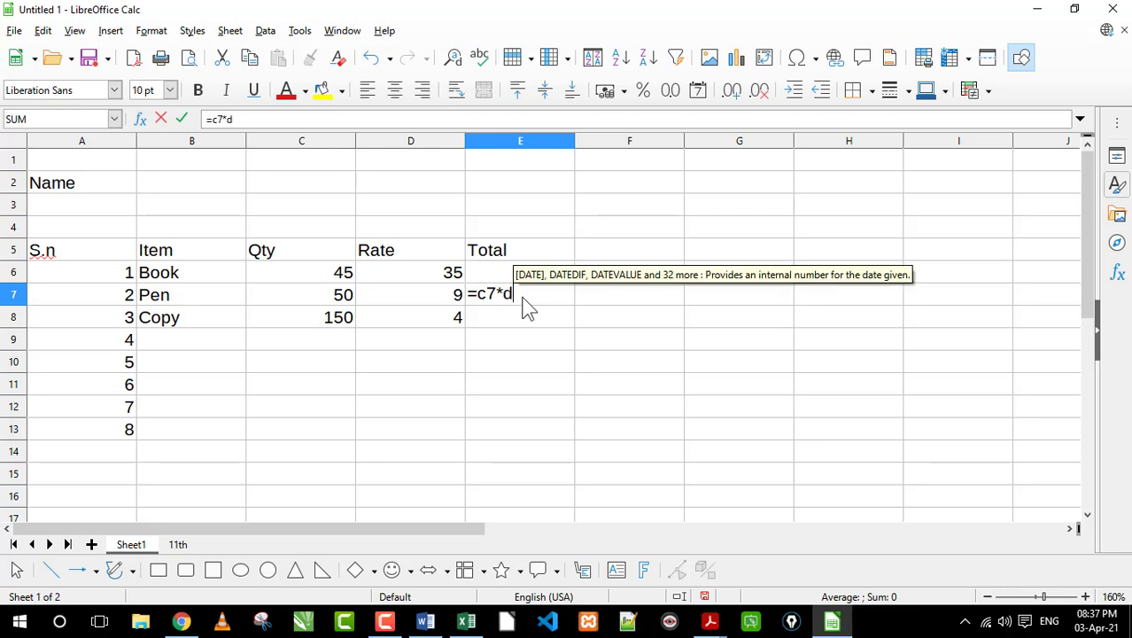
{"action": "type", "text": "7"}
{"action": "key", "text": "Return"}
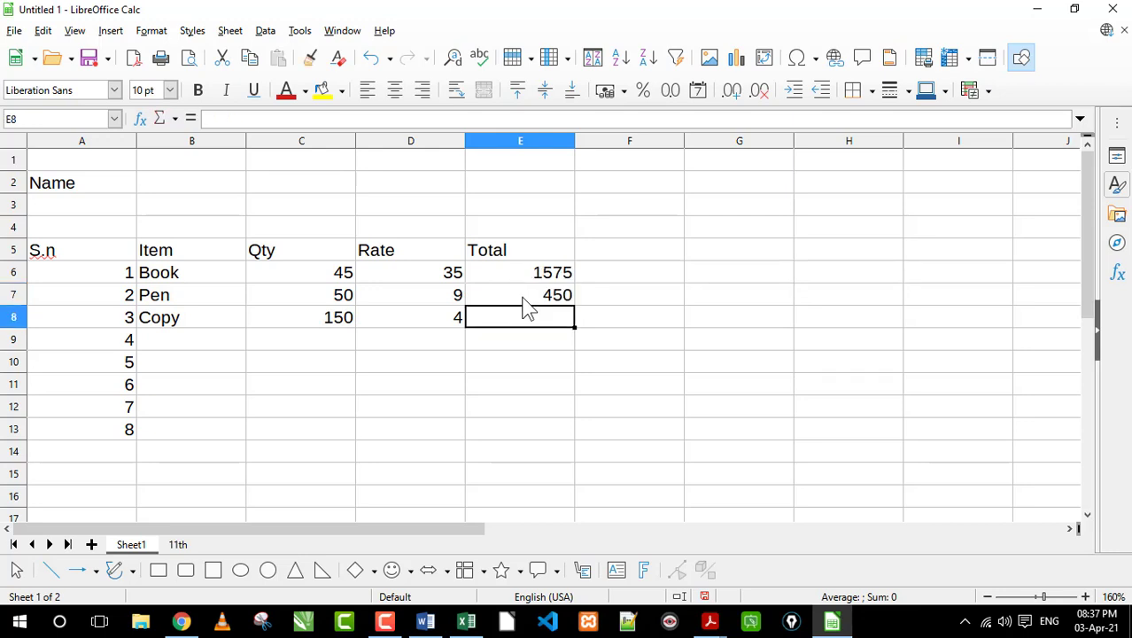
{"action": "left_click", "coordinate": [523, 299]}
{"action": "key", "text": "Delete"}
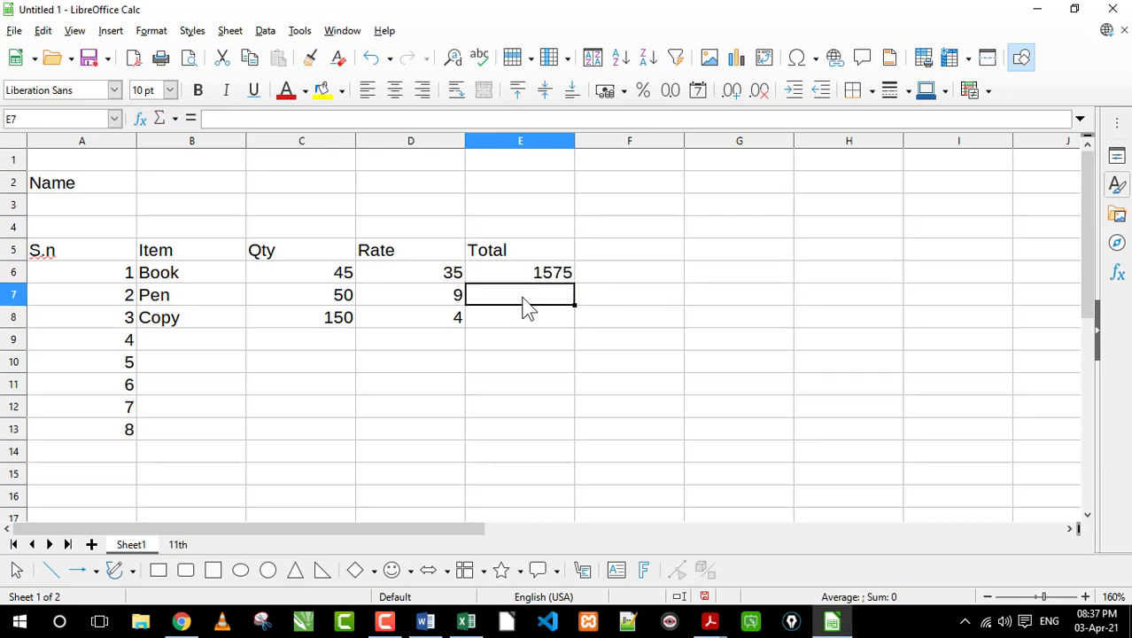
{"action": "left_click", "coordinate": [520, 276]}
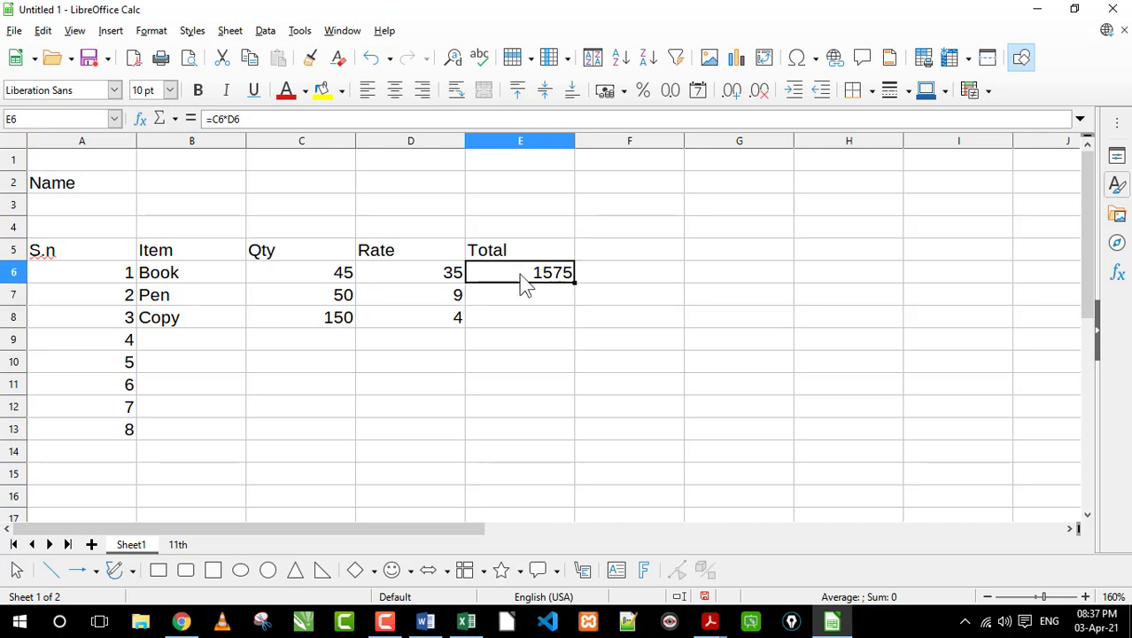
{"action": "double_click", "coordinate": [554, 275]}
{"action": "key", "text": "Return"}
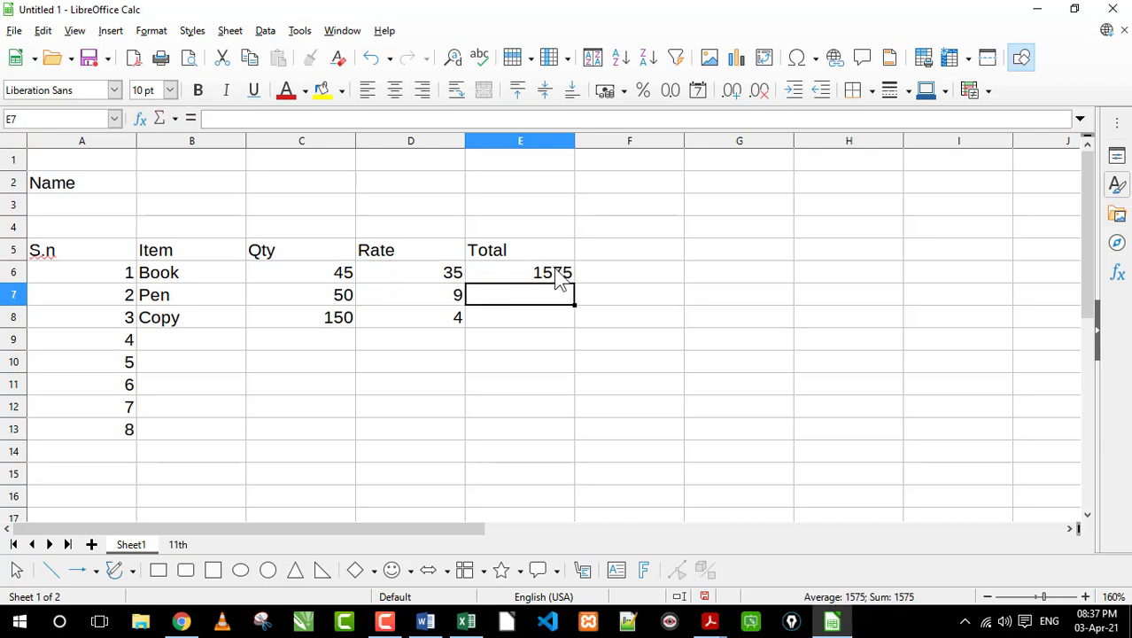
{"action": "left_click", "coordinate": [558, 276]}
{"action": "left_click", "coordinate": [543, 304]}
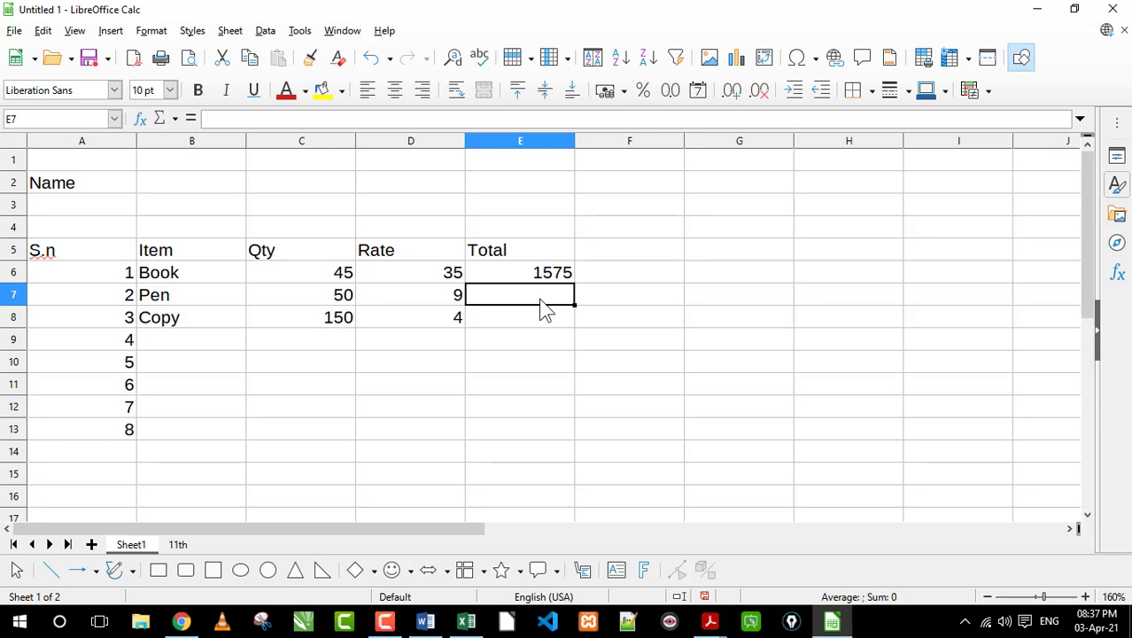
{"action": "left_click", "coordinate": [543, 282]}
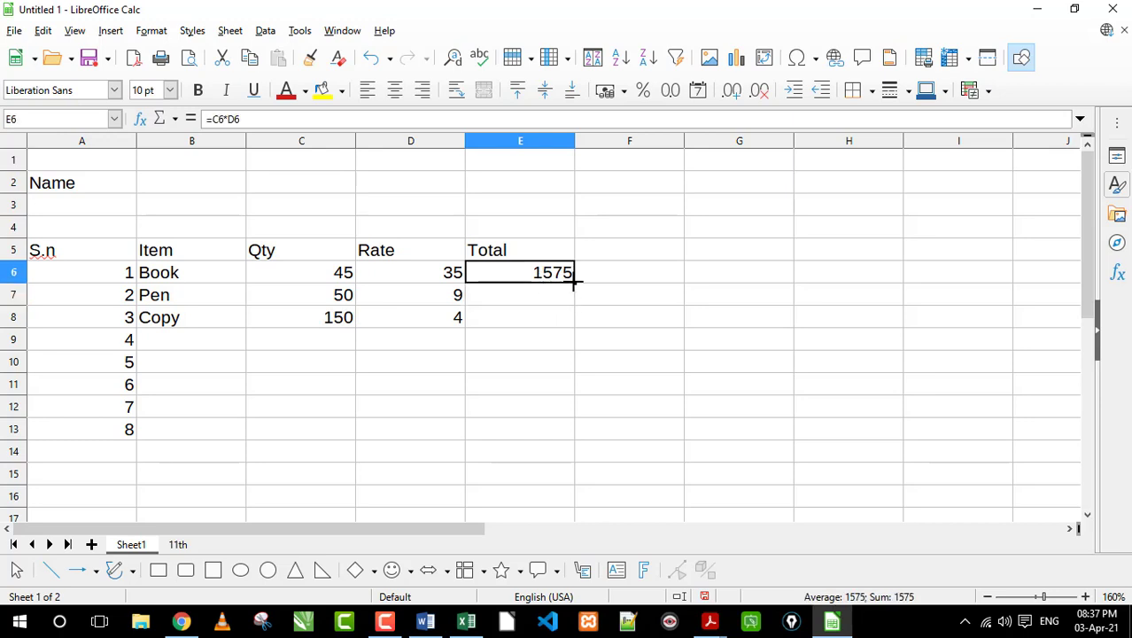
{"action": "left_click_drag", "start_coordinate": [575, 282], "coordinate": [568, 282]}
Step: Enter 1575 in G6, extend it into a series through G10, then clear it
{"action": "left_click", "coordinate": [700, 280]}
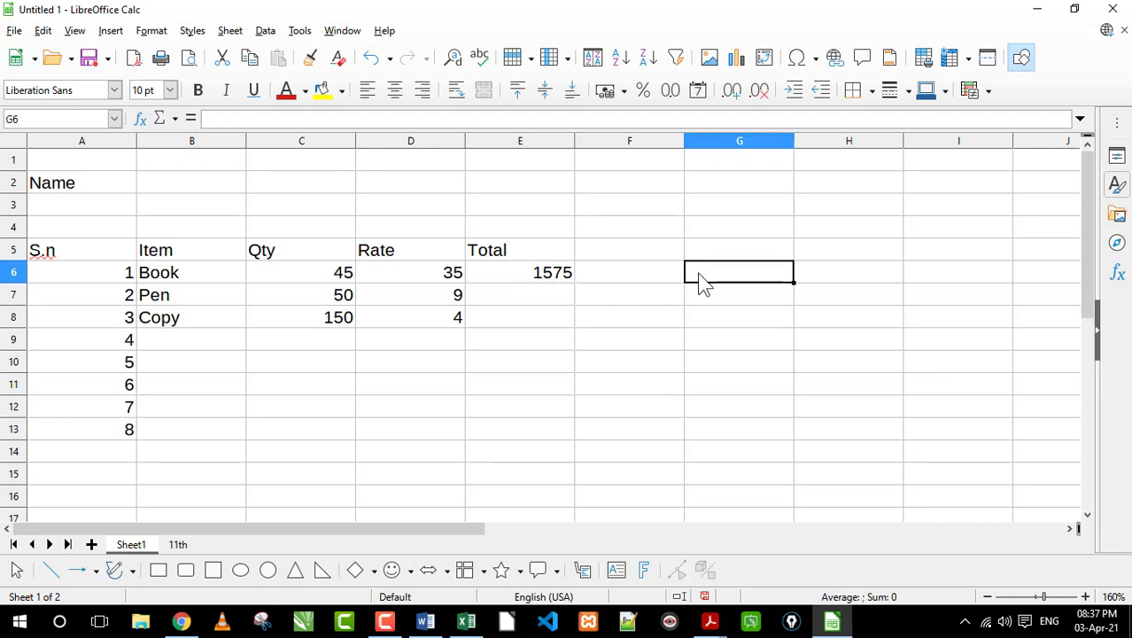
{"action": "type", "text": "1575"}
{"action": "key", "text": "Return"}
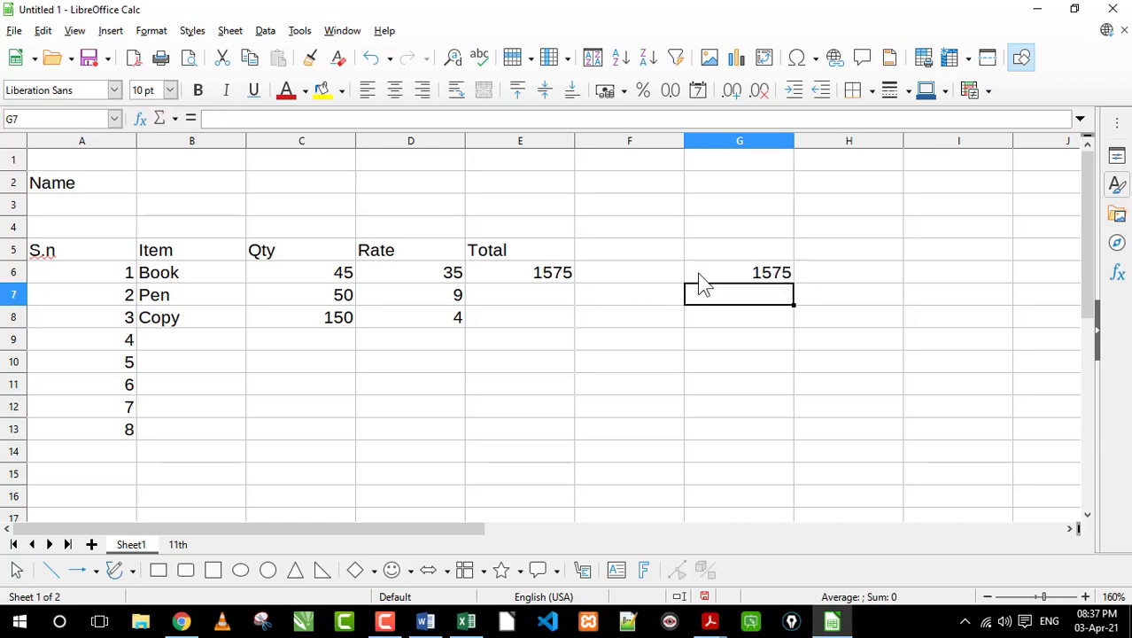
{"action": "left_click", "coordinate": [698, 275]}
{"action": "left_click_drag", "start_coordinate": [793, 284], "coordinate": [794, 372]}
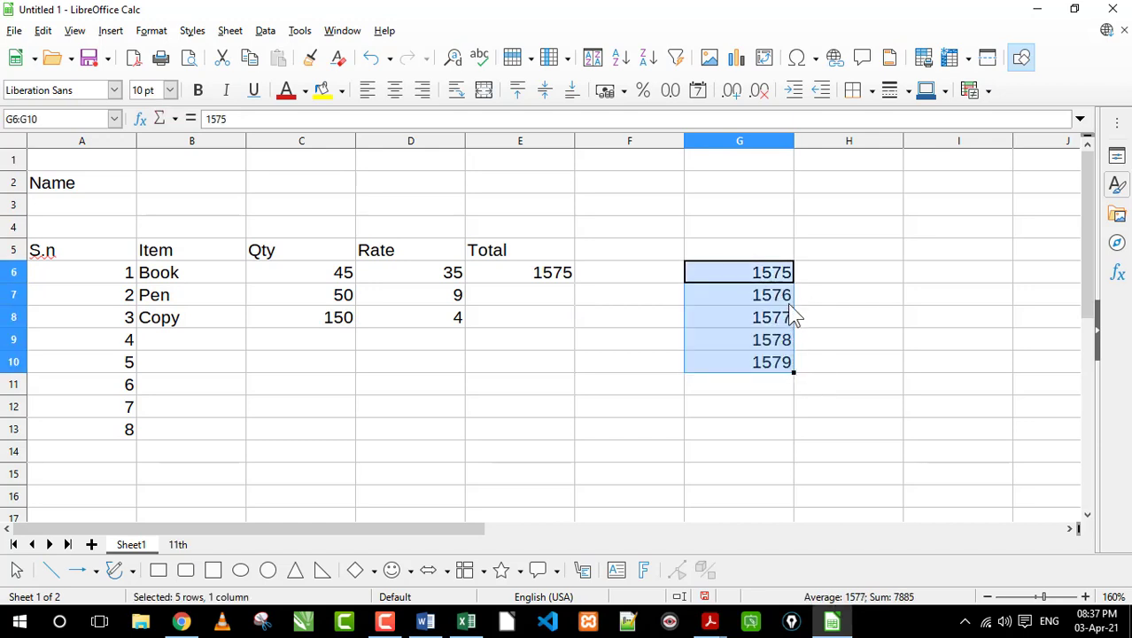
{"action": "key", "text": "Delete"}
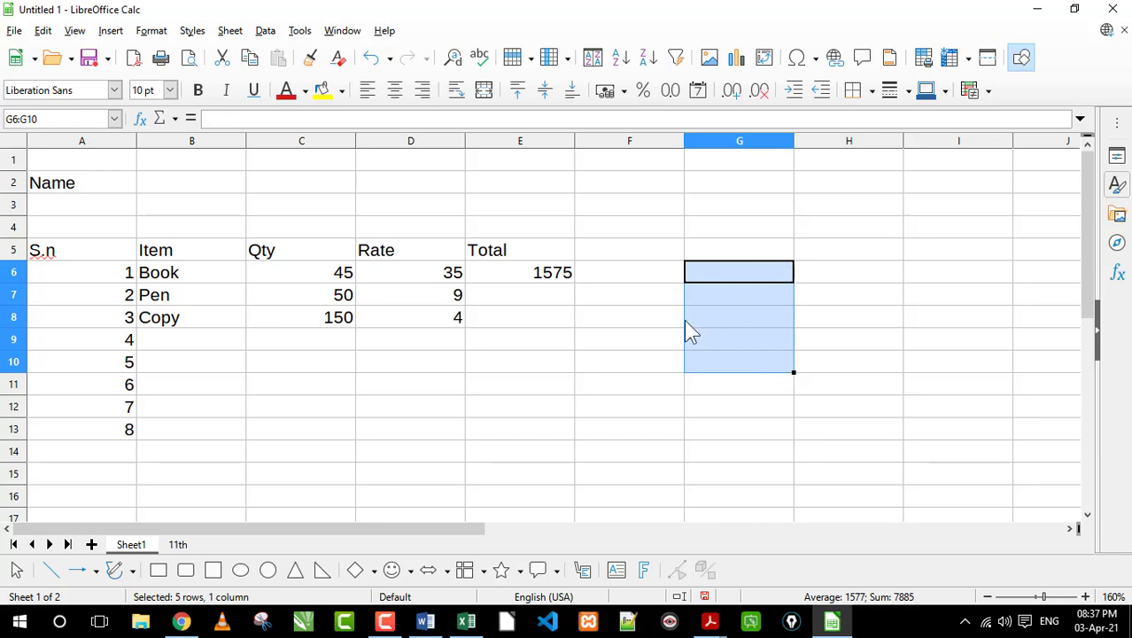
Step: Copy E6's formula down to Pen and Copy, then undo twice to restore the 1575–1579 series
{"action": "left_click", "coordinate": [550, 276]}
{"action": "left_click_drag", "start_coordinate": [576, 284], "coordinate": [576, 326]}
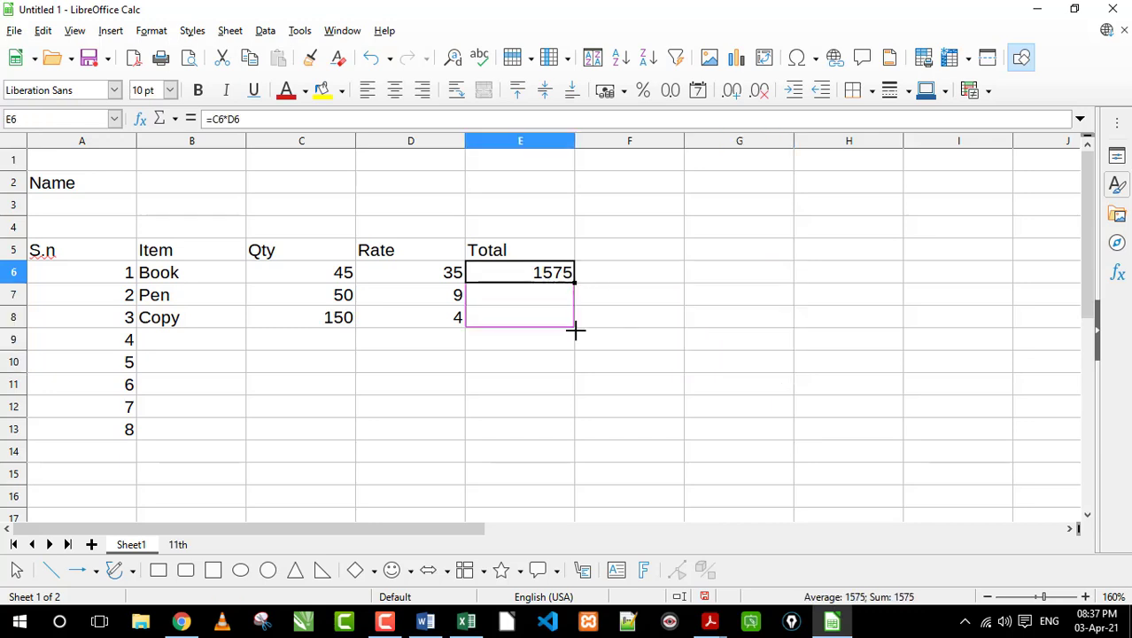
{"action": "left_click", "coordinate": [560, 297]}
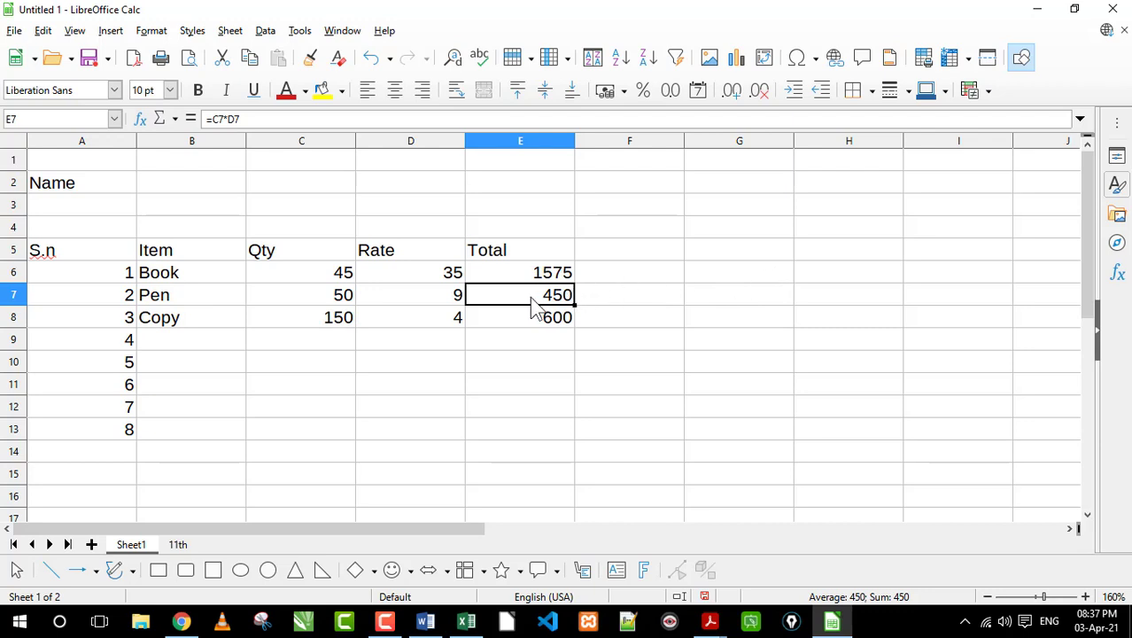
{"action": "key", "text": "ctrl+z"}
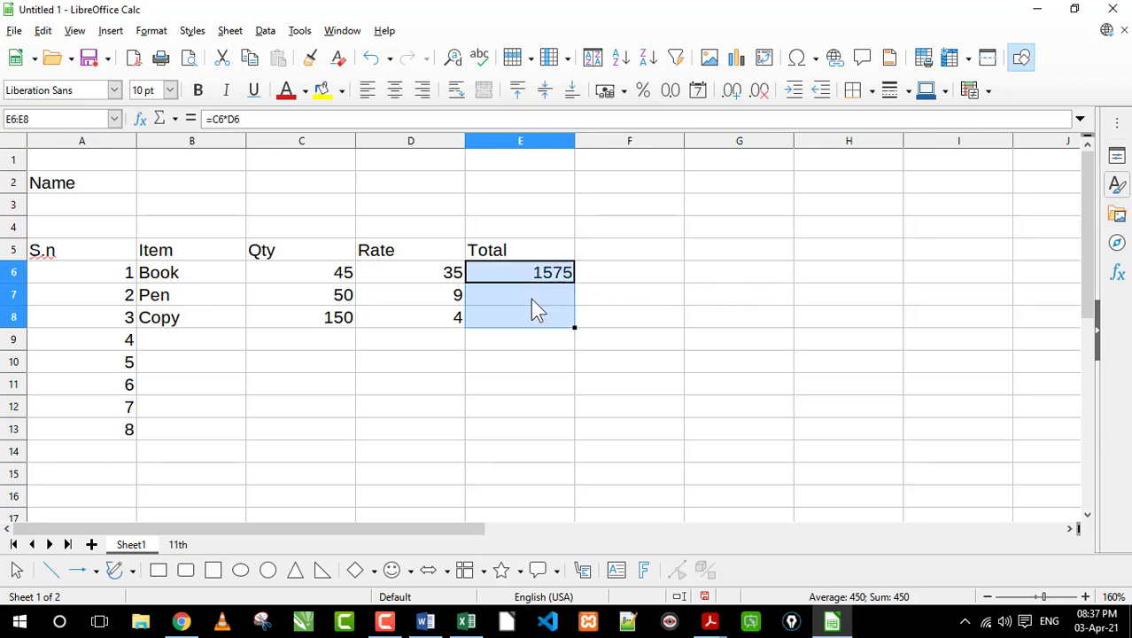
{"action": "key", "text": "ctrl+z"}
{"action": "left_click", "coordinate": [634, 303]}
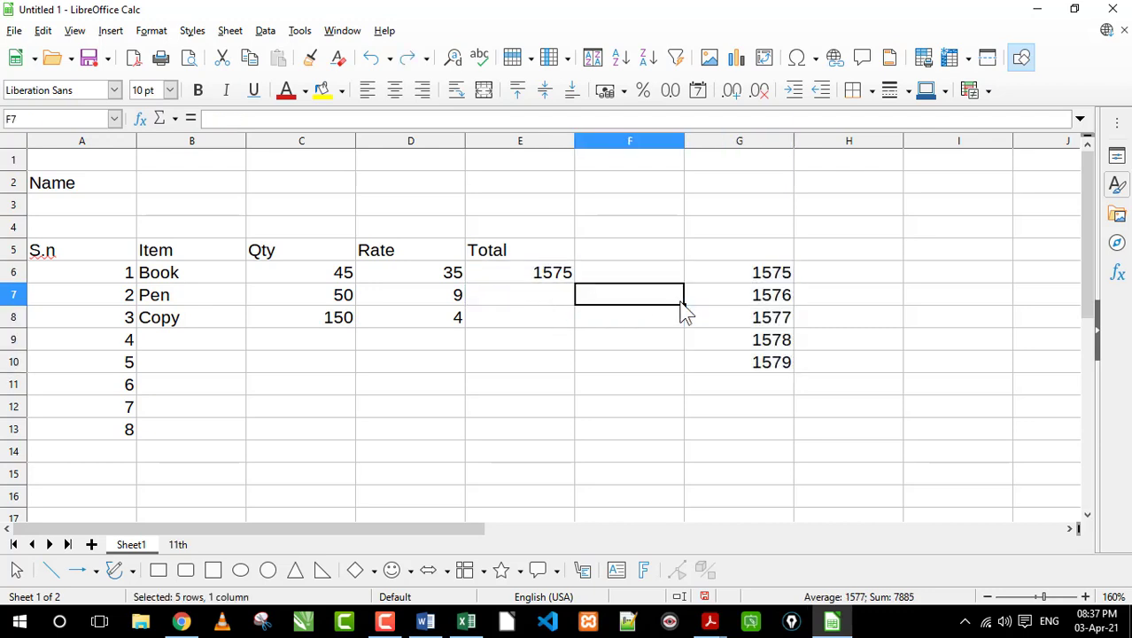
{"action": "left_click", "coordinate": [521, 278]}
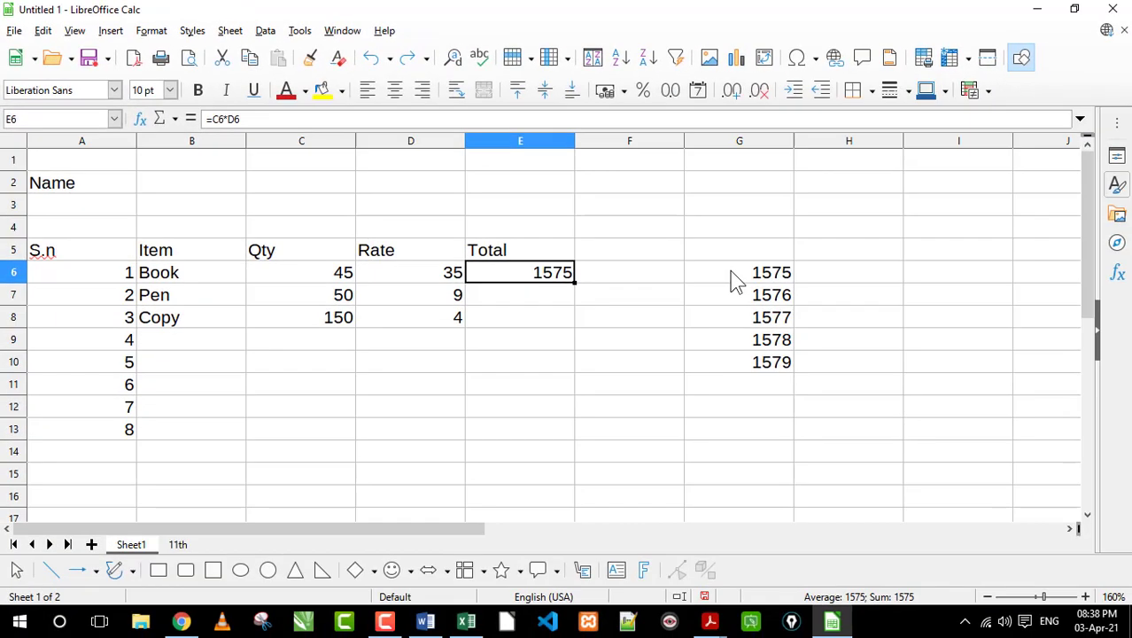
{"action": "left_click", "coordinate": [734, 280]}
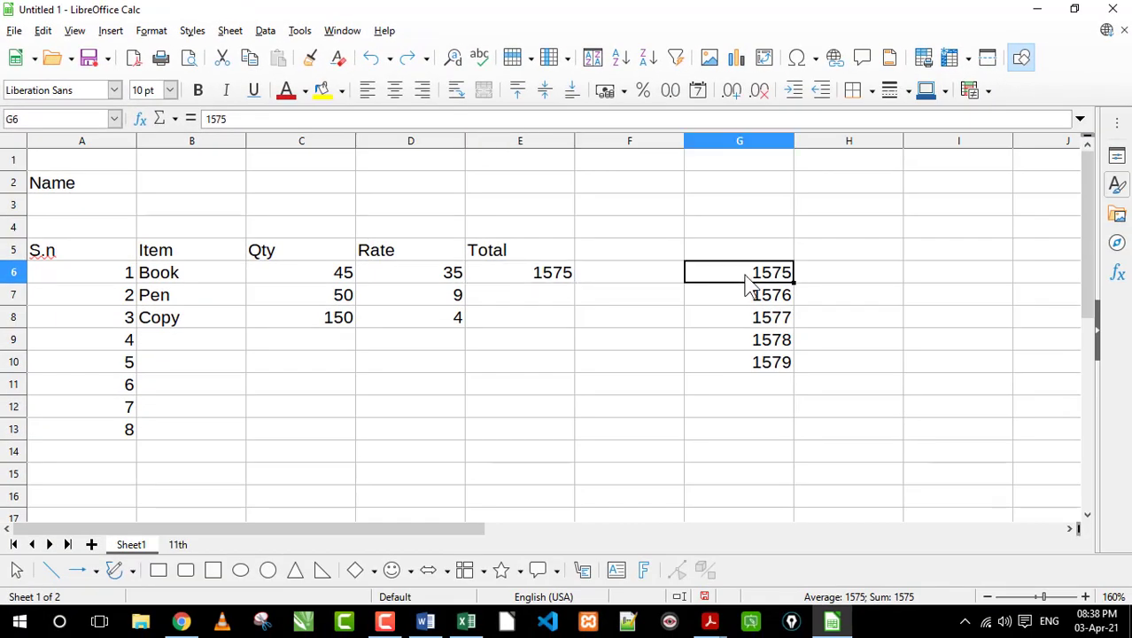
Step: Copy the Book total formula from E6 down so Pen and Copy show 450 and 600
{"action": "left_click", "coordinate": [521, 282]}
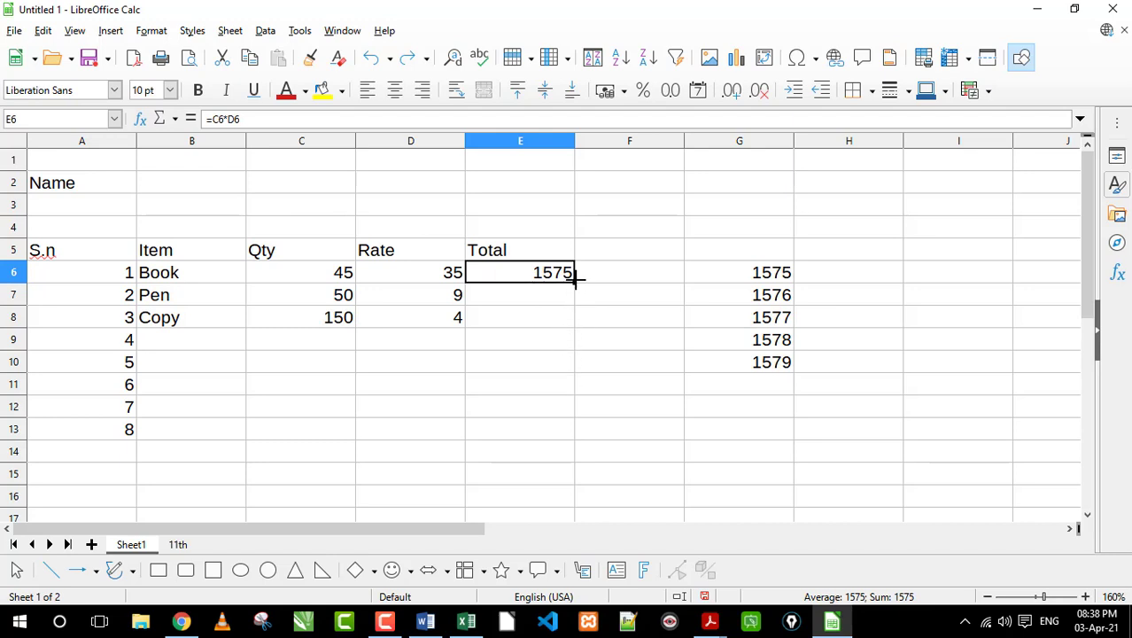
{"action": "mouse_move", "coordinate": [574, 281]}
{"action": "left_mouse_down"}
{"action": "mouse_move", "coordinate": [575, 340]}
{"action": "mouse_move", "coordinate": [574, 326]}
{"action": "left_mouse_up"}
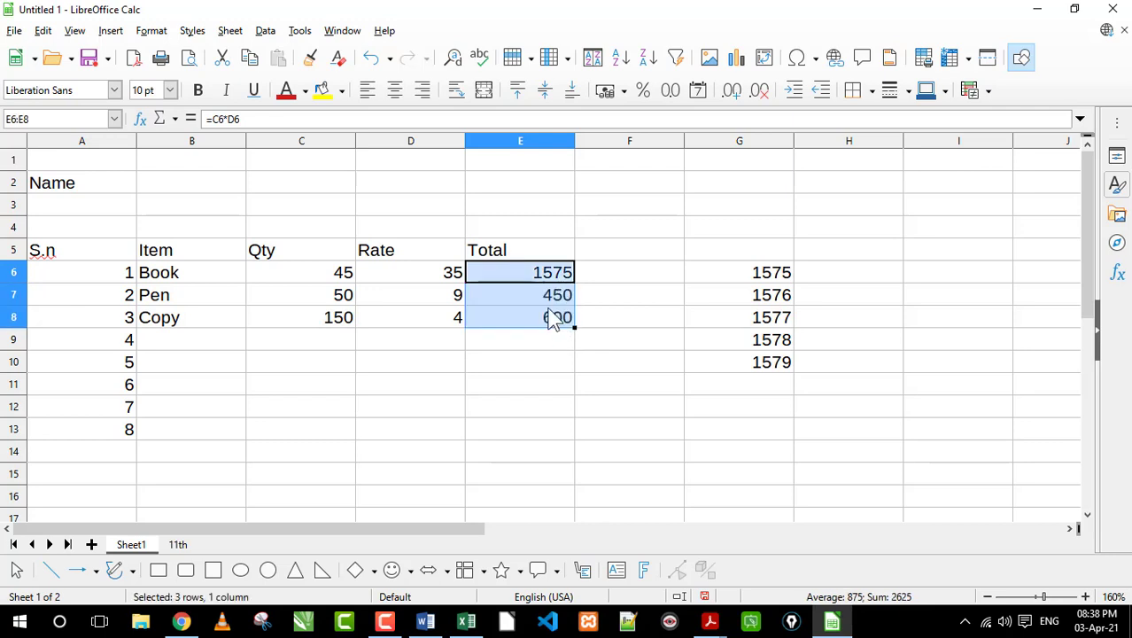
{"action": "left_click", "coordinate": [544, 273]}
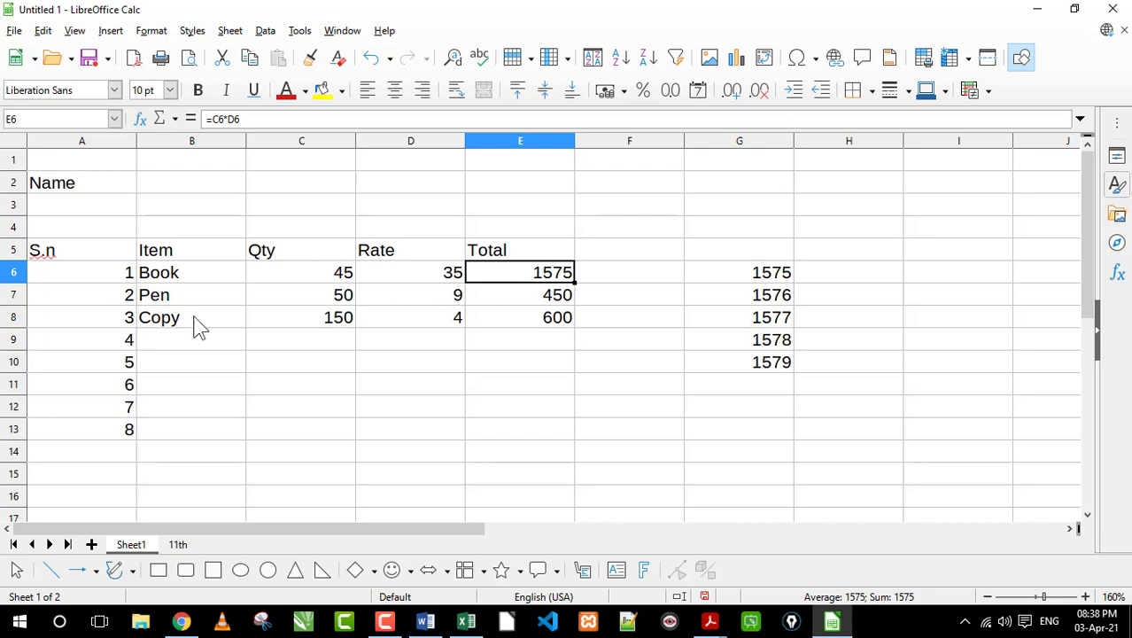
{"action": "left_click_drag", "start_coordinate": [168, 296], "coordinate": [182, 410]}
Step: Inspect the Copy and Pen total formulas to confirm their Qty×Rate references
{"action": "left_click", "coordinate": [534, 312]}
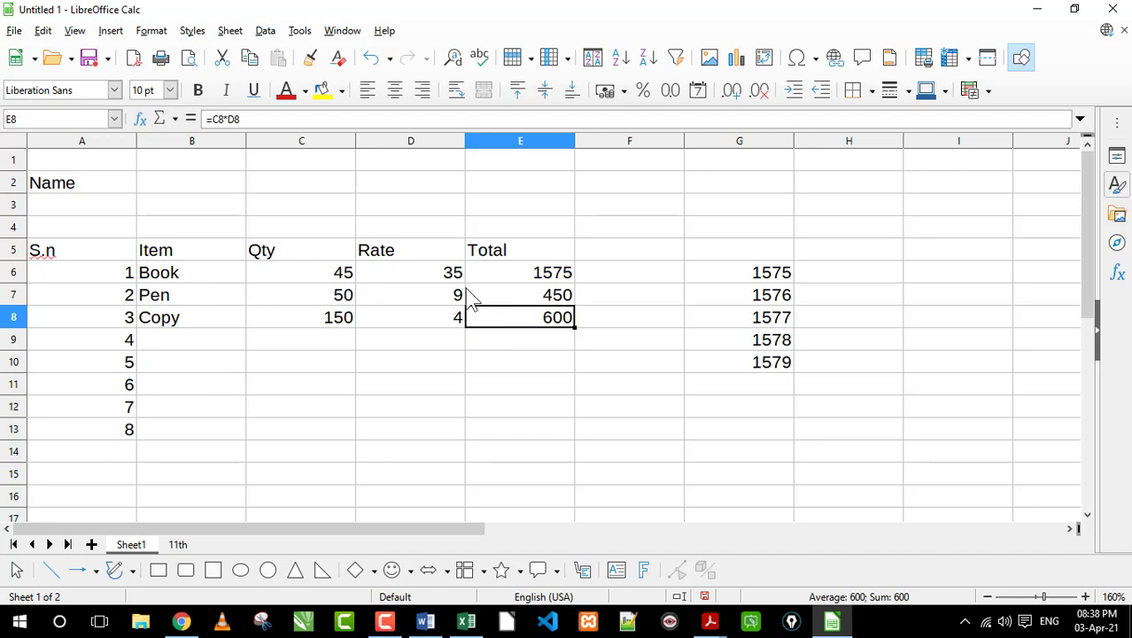
{"action": "left_click", "coordinate": [523, 302]}
{"action": "double_click", "coordinate": [529, 301]}
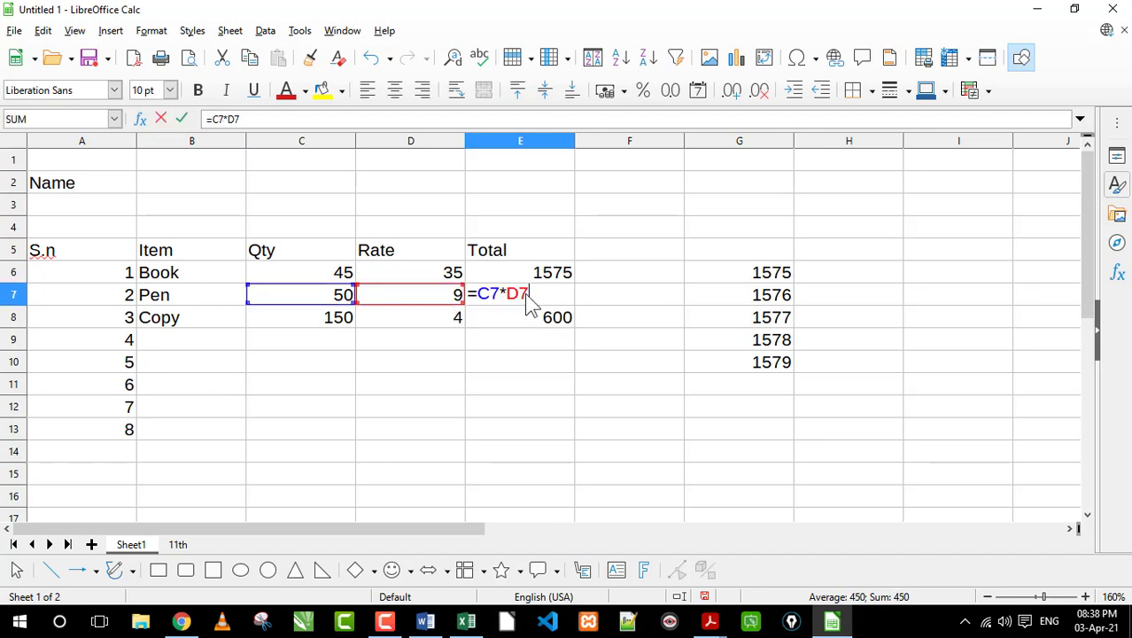
{"action": "key", "text": "Return"}
{"action": "left_click", "coordinate": [549, 295]}
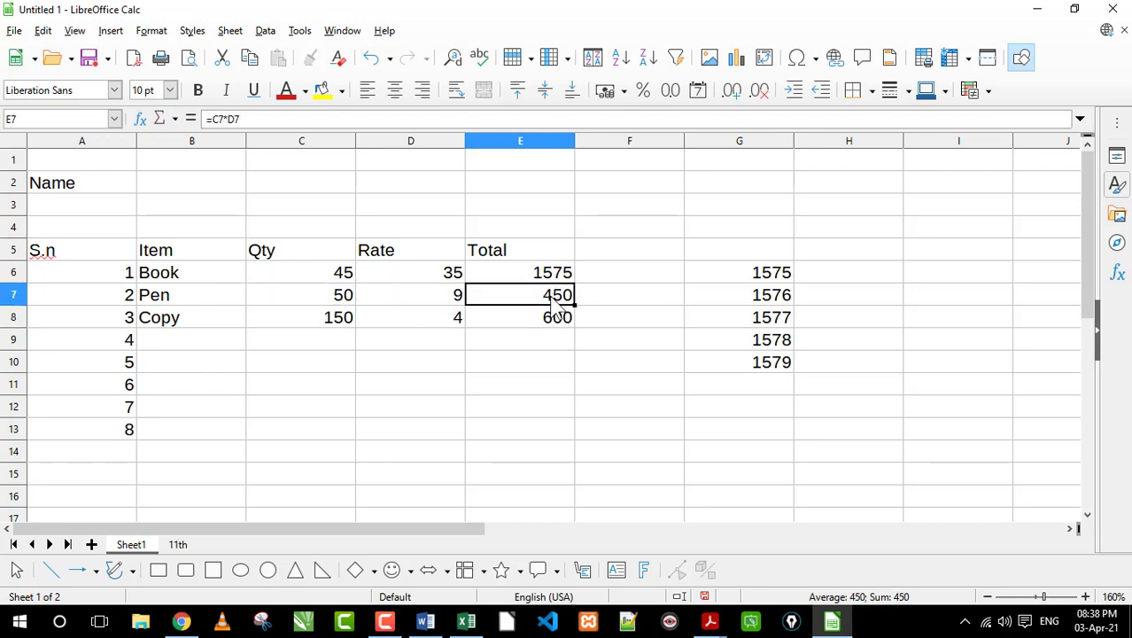
{"action": "double_click", "coordinate": [540, 295]}
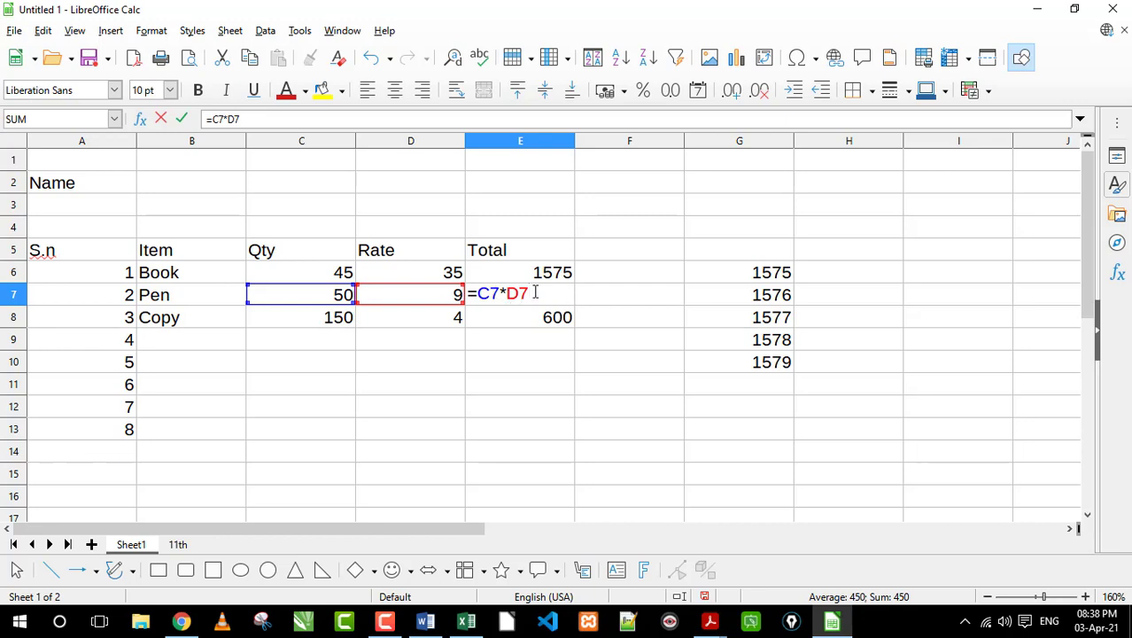
{"action": "key", "text": "Return"}
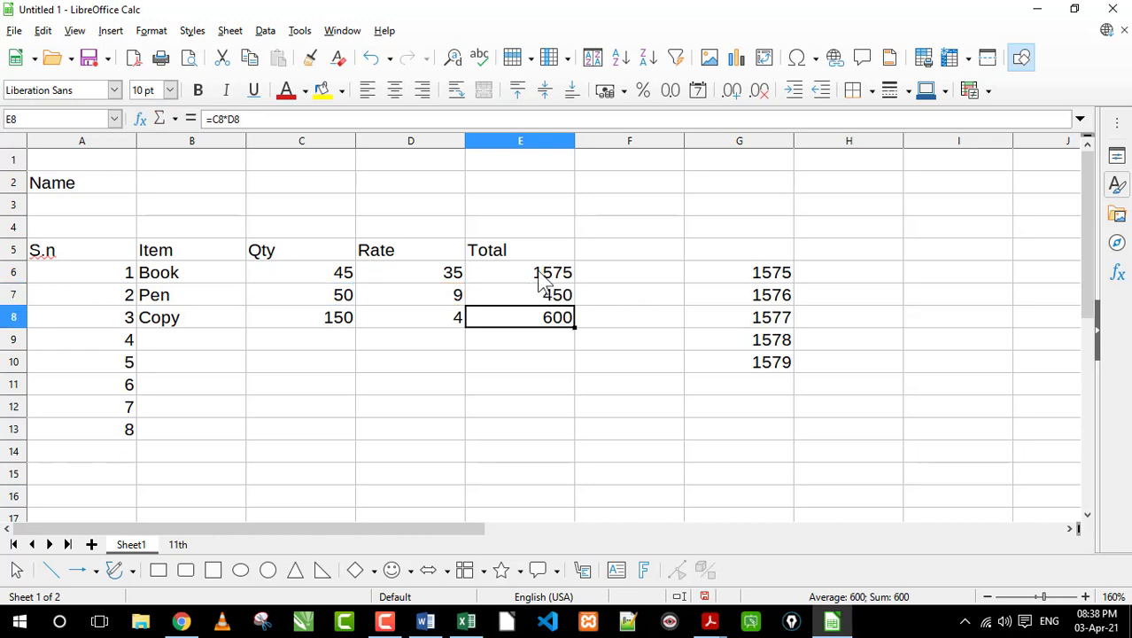
Step: Recheck the Book and Pen formulas, then select the 1575–1579 series in G6:G10
{"action": "left_click", "coordinate": [536, 277]}
{"action": "double_click", "coordinate": [535, 274]}
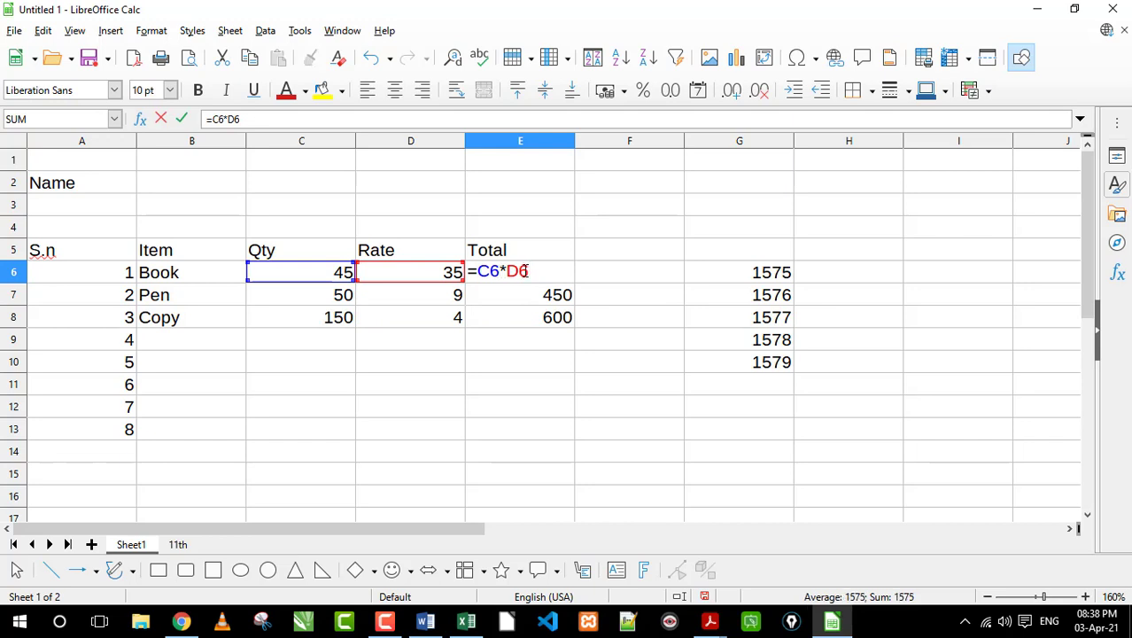
{"action": "key", "text": "Return"}
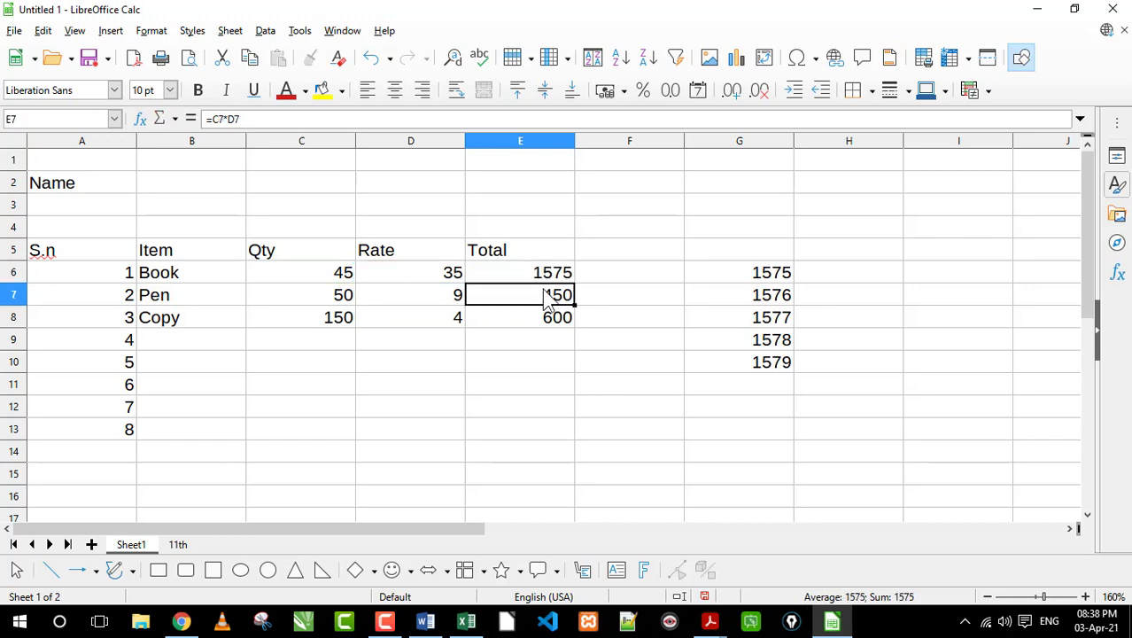
{"action": "double_click", "coordinate": [544, 294]}
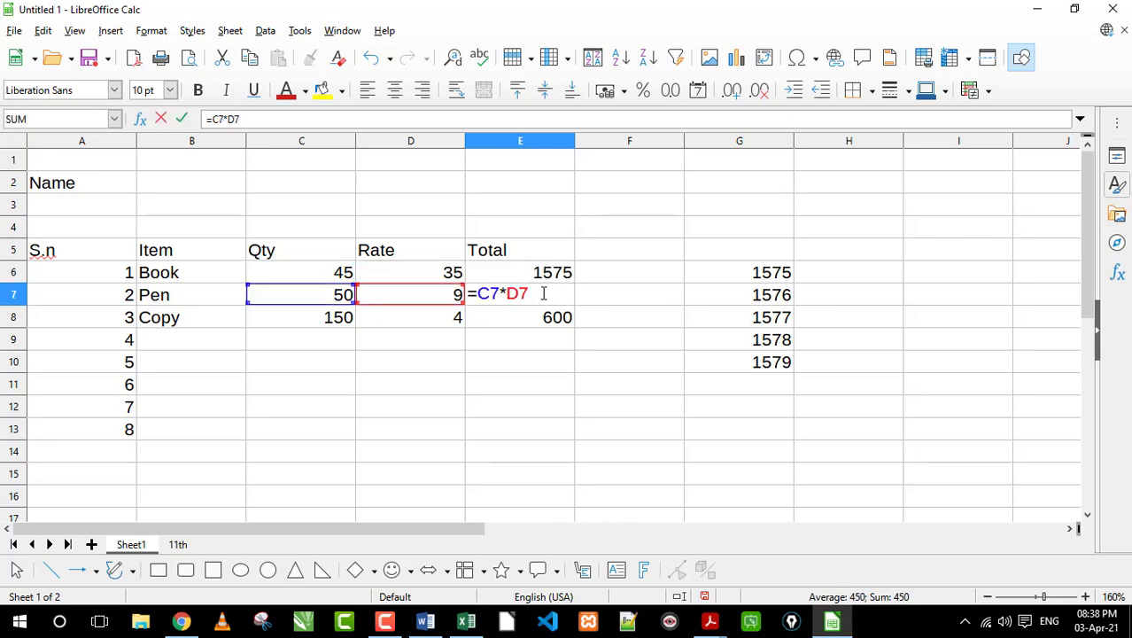
{"action": "key", "text": "Return"}
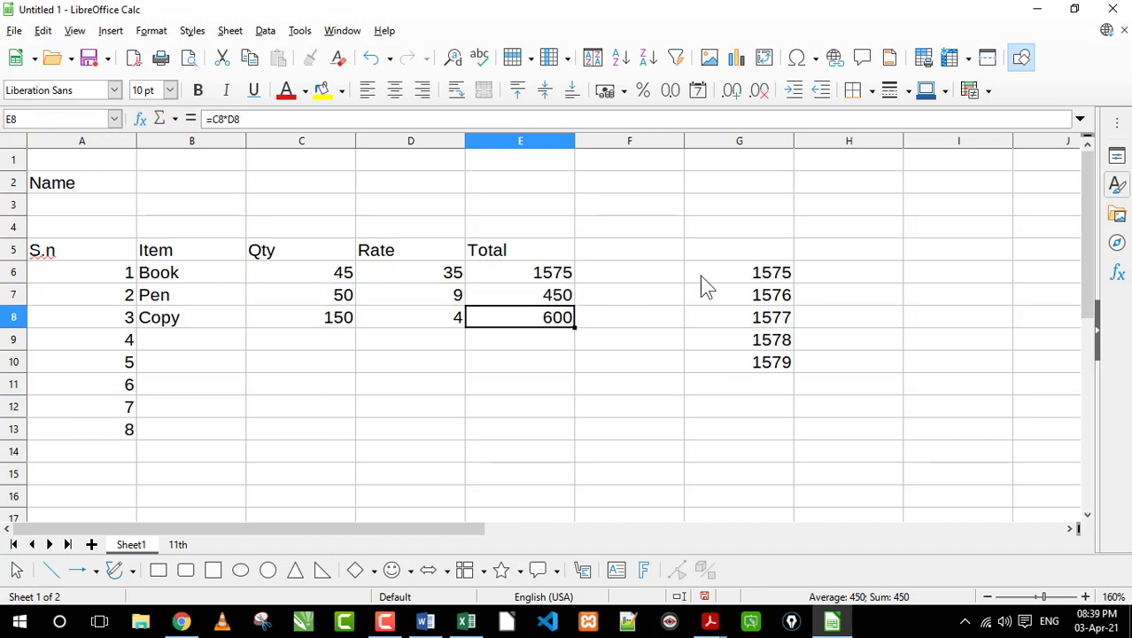
{"action": "left_click_drag", "start_coordinate": [700, 275], "coordinate": [727, 365]}
{"action": "key", "text": "Delete"}
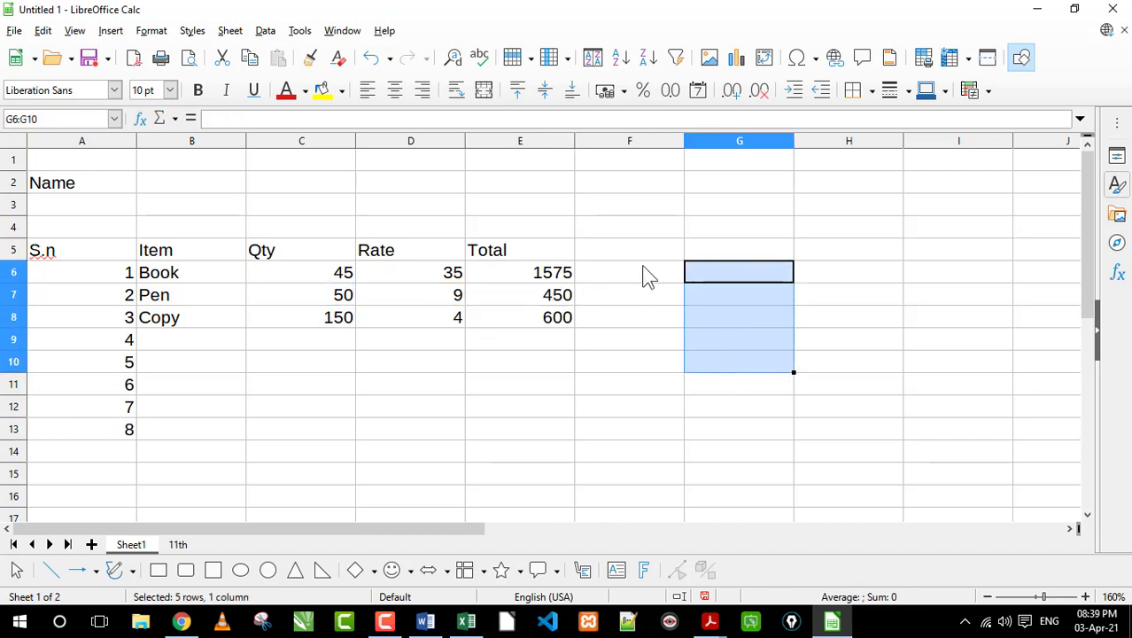
{"action": "left_click", "coordinate": [647, 273]}
{"action": "left_click", "coordinate": [735, 232]}
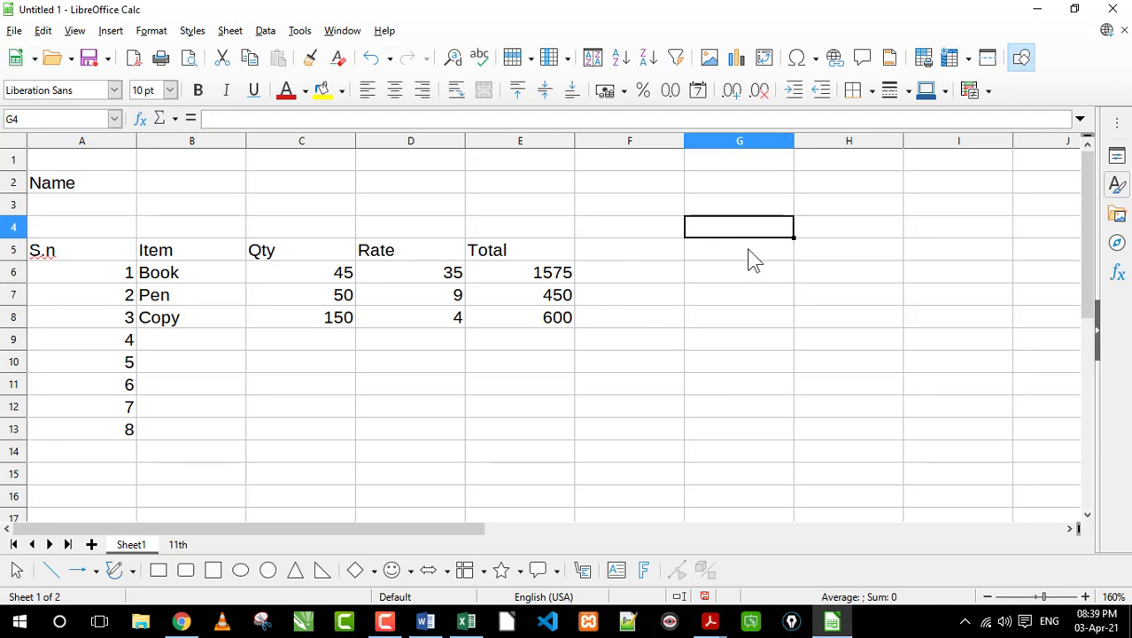
{"action": "double_click", "coordinate": [530, 275]}
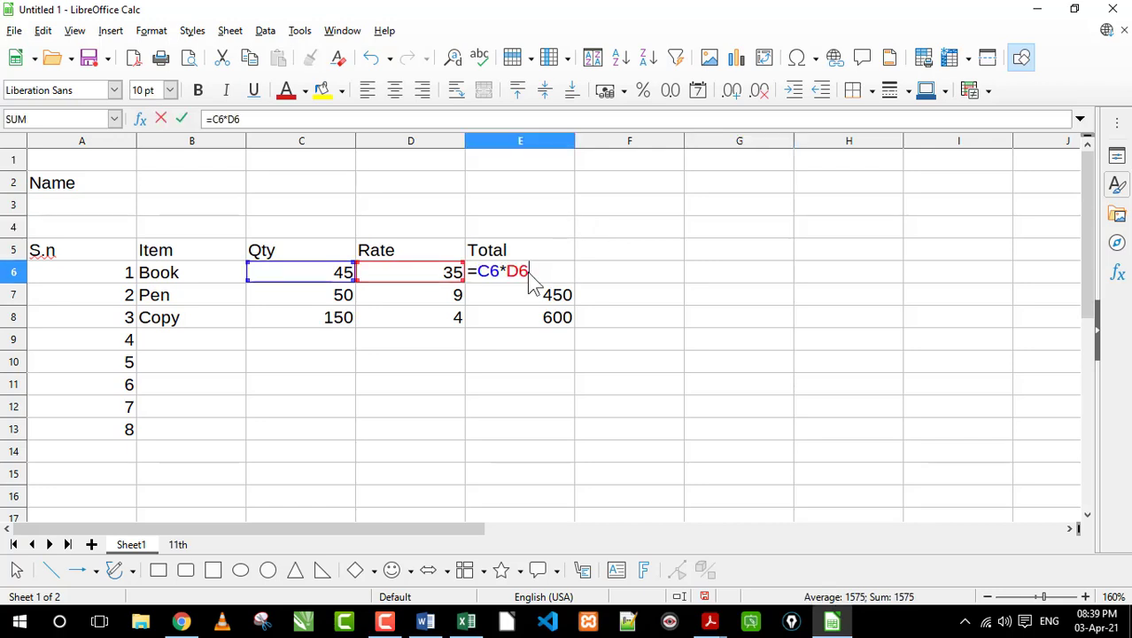
{"action": "key", "text": "Return"}
{"action": "left_click", "coordinate": [529, 275]}
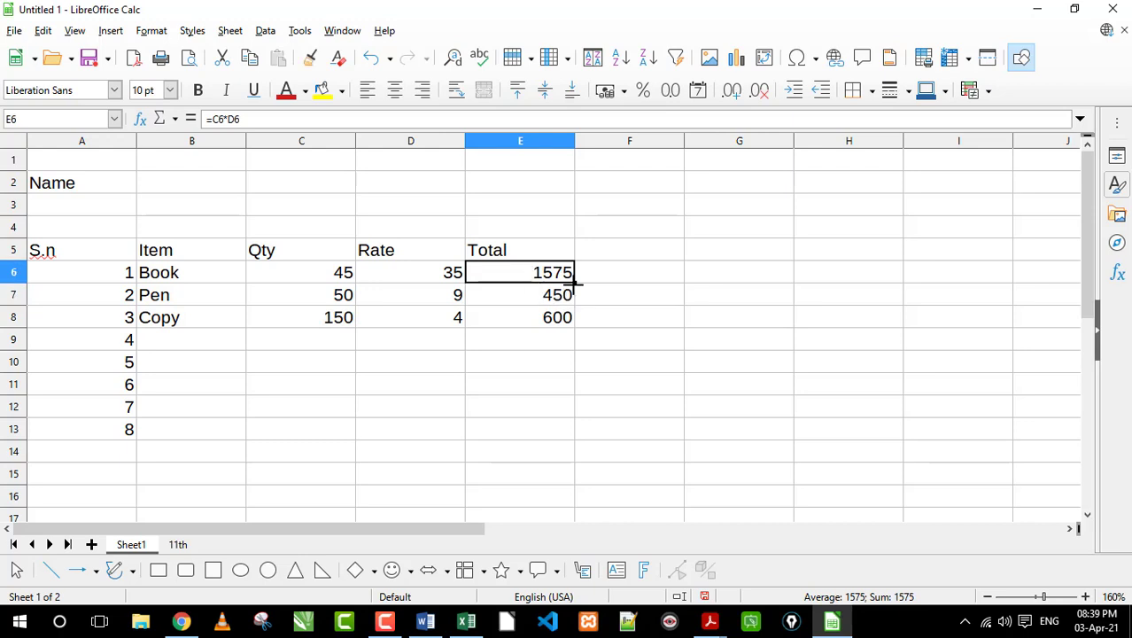
{"action": "left_click_drag", "start_coordinate": [574, 282], "coordinate": [576, 319]}
{"action": "left_click", "coordinate": [550, 301]}
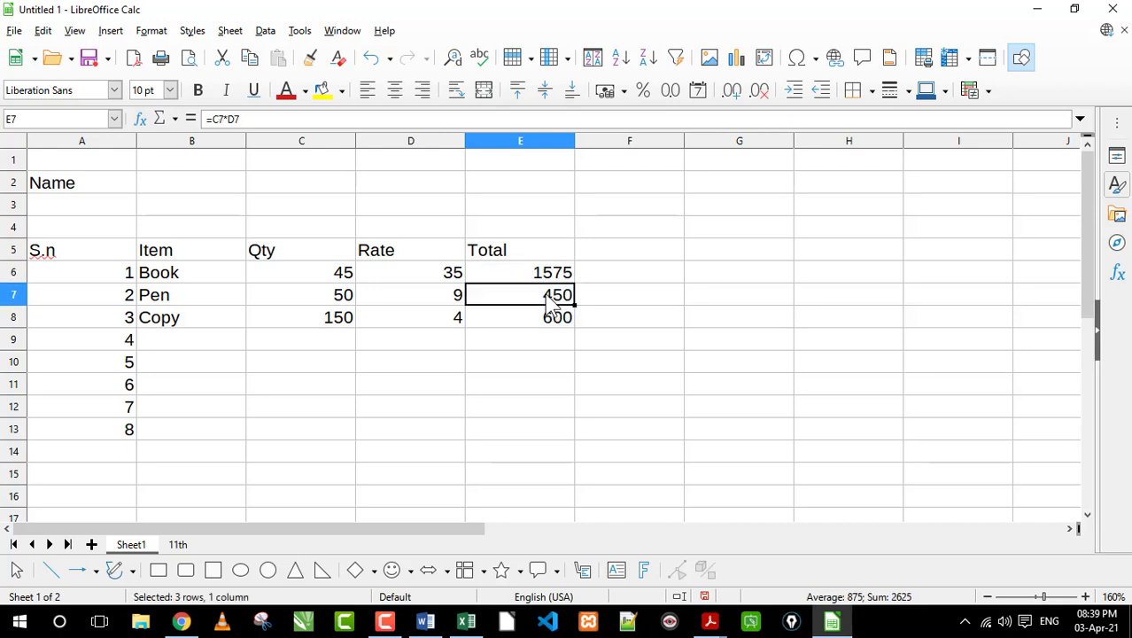
{"action": "double_click", "coordinate": [535, 302]}
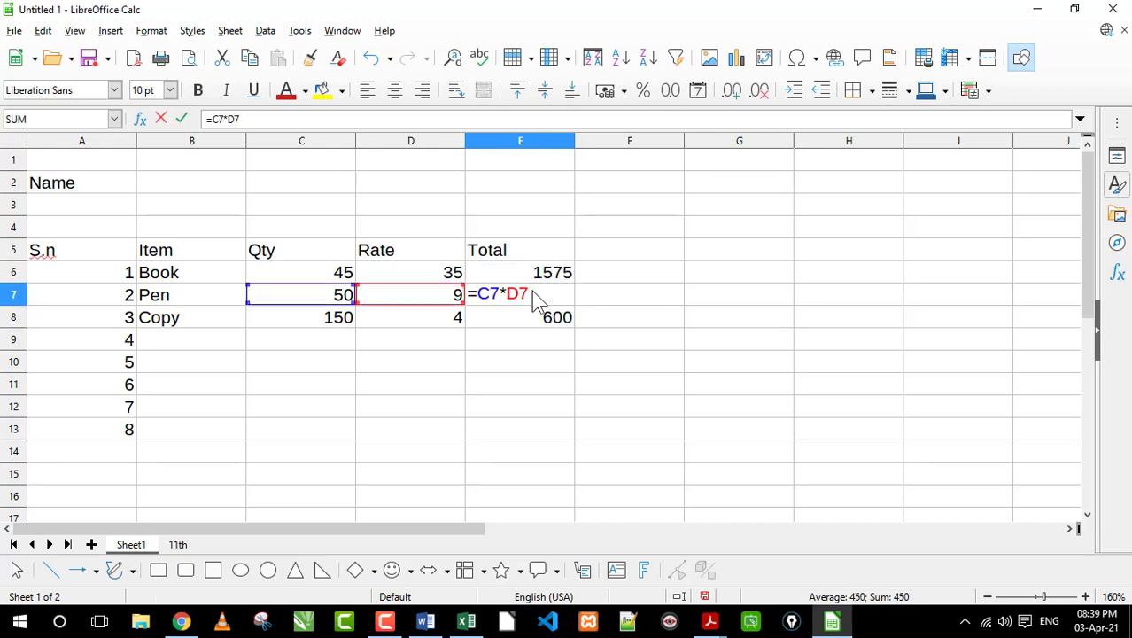
{"action": "key", "text": "Return"}
{"action": "key", "text": "Up"}
{"action": "key", "text": "Up"}
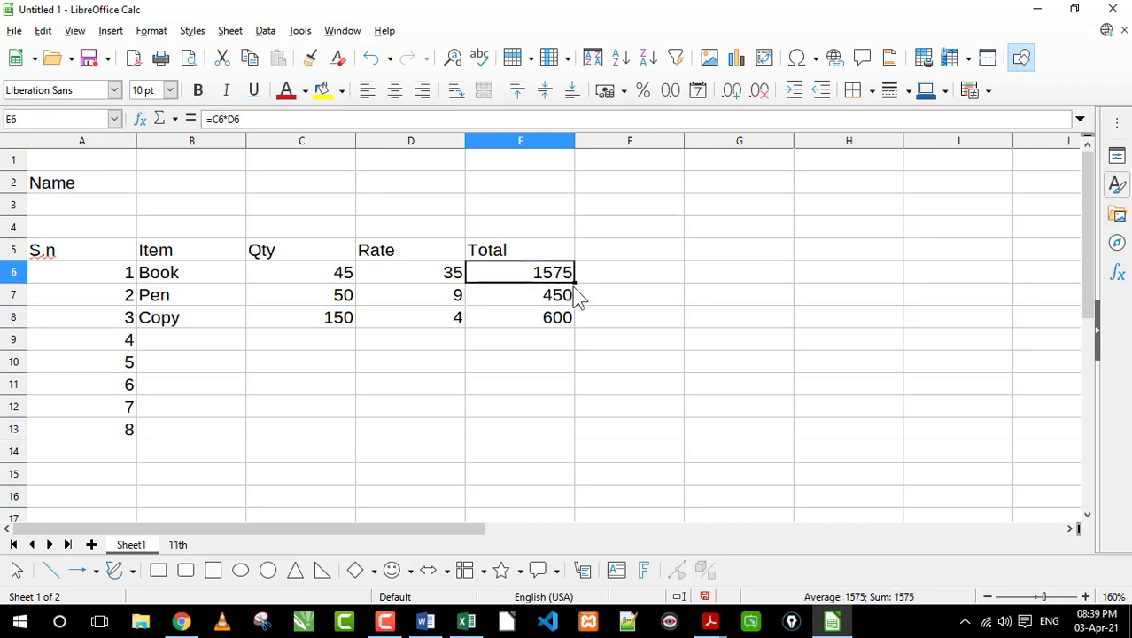
{"action": "left_click", "coordinate": [567, 319], "text": "shift"}
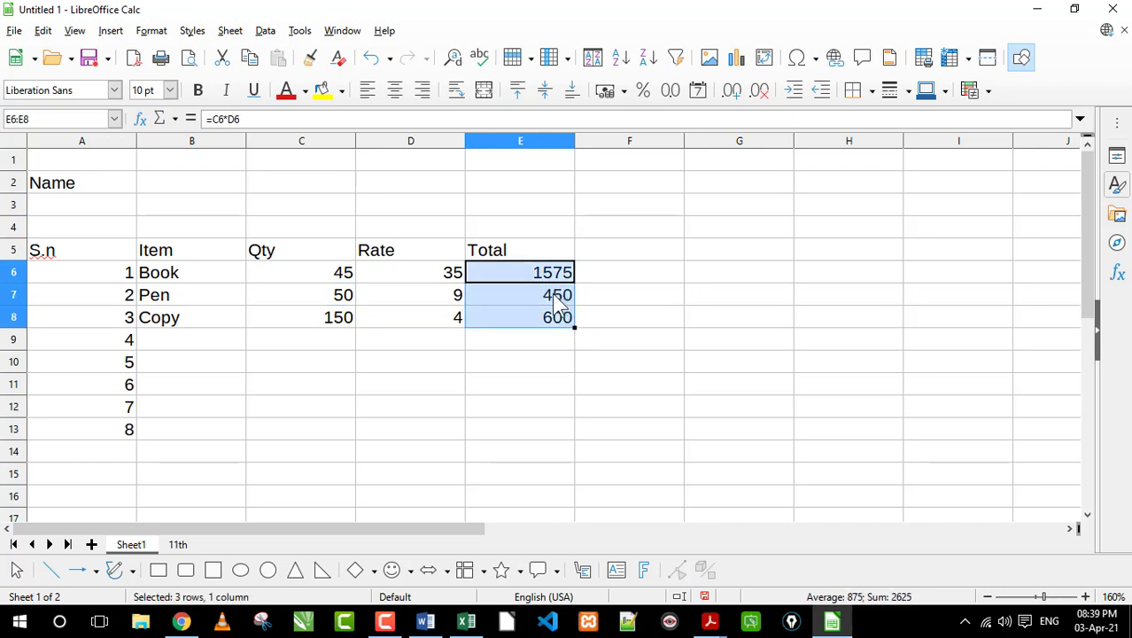
{"action": "left_click", "coordinate": [557, 301]}
Step: Enter practice numbers 50, 20 and 10 across E18:G18
{"action": "scroll", "coordinate": [543, 336], "scroll_direction": "down", "scroll_amount": 3}
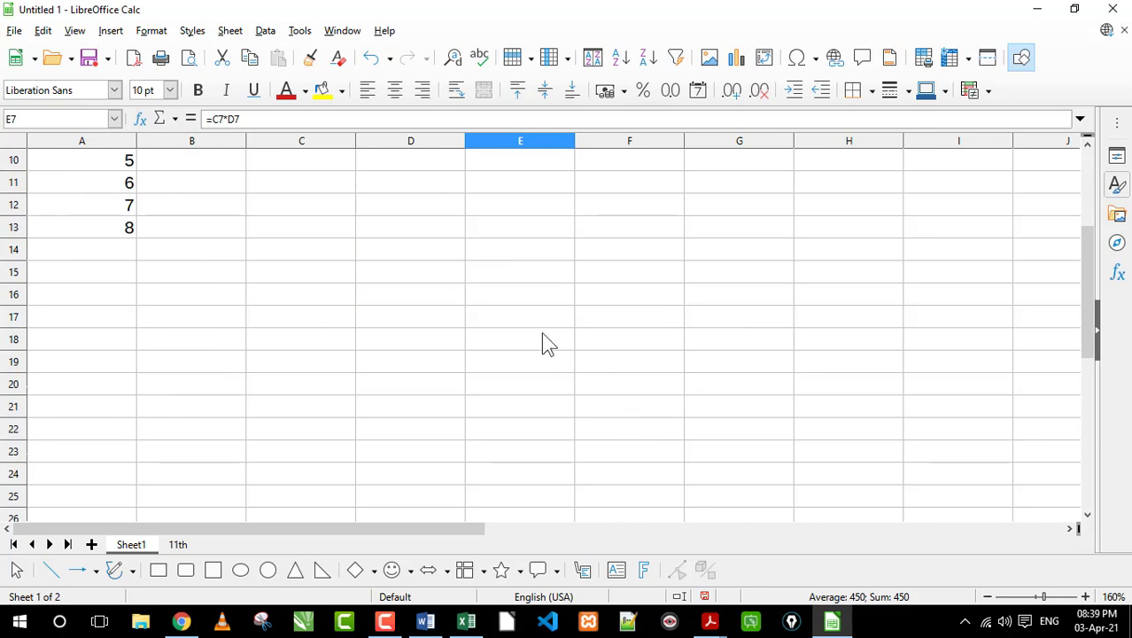
{"action": "scroll", "coordinate": [546, 342], "scroll_direction": "down", "scroll_amount": 1}
{"action": "left_click", "coordinate": [480, 282]}
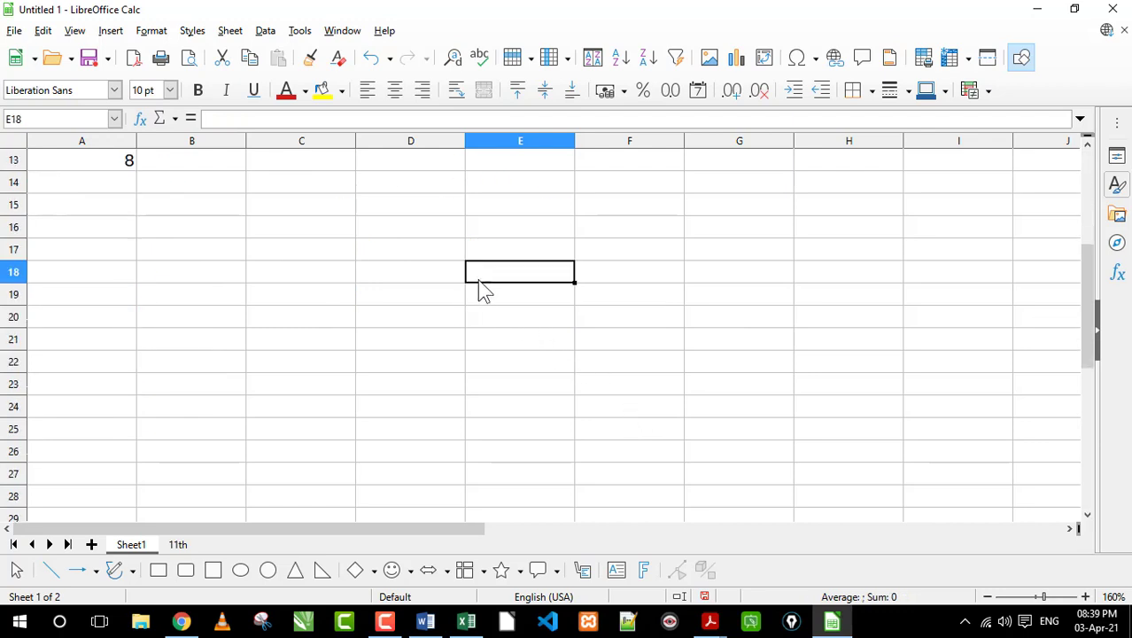
{"action": "type", "text": "50"}
{"action": "key", "text": "Tab"}
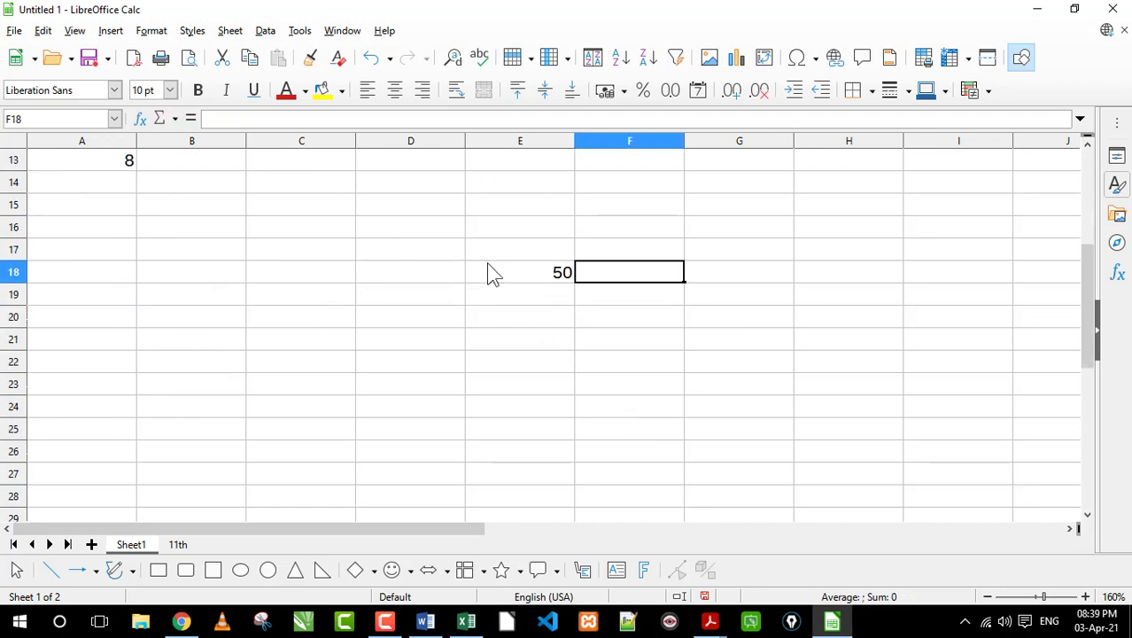
{"action": "type", "text": "20"}
{"action": "key", "text": "Tab"}
{"action": "type", "text": "10"}
{"action": "key", "text": "Tab"}
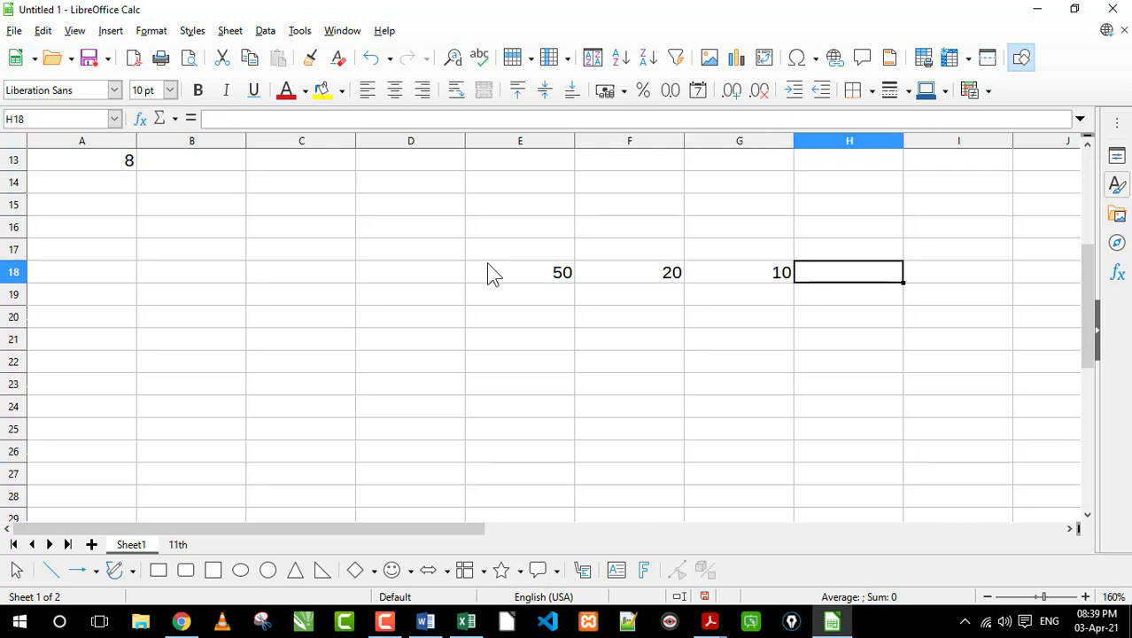
Step: Enter 41, 25 and 36 across E17:G17
{"action": "key", "text": "Up"}
{"action": "key", "text": "Up"}
{"action": "key", "text": "Down"}
{"action": "key", "text": "Left"}
{"action": "key", "text": "Left"}
{"action": "key", "text": "Left"}
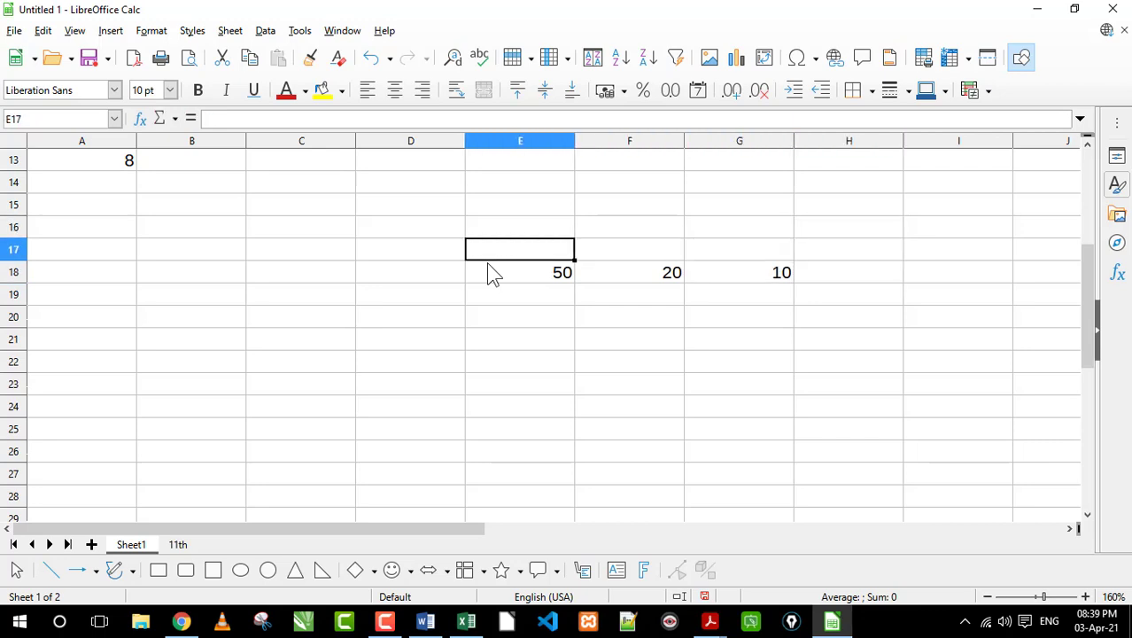
{"action": "type", "text": "41"}
{"action": "key", "text": "Tab"}
{"action": "type", "text": "2"}
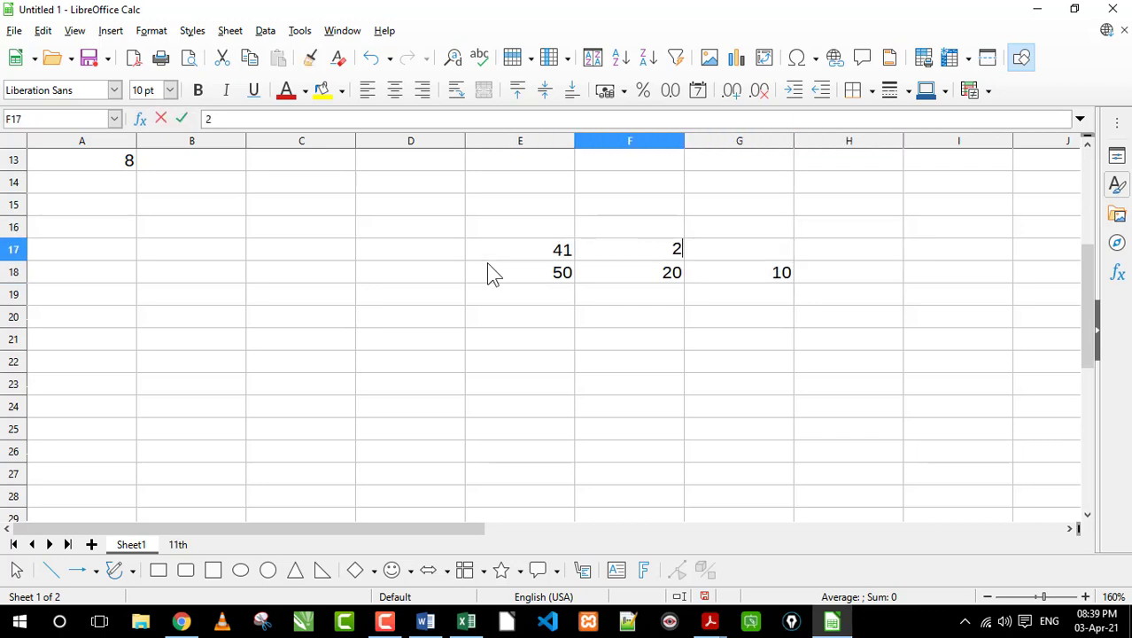
{"action": "type", "text": "5"}
{"action": "key", "text": "Tab"}
{"action": "type", "text": "36"}
{"action": "key", "text": "Down"}
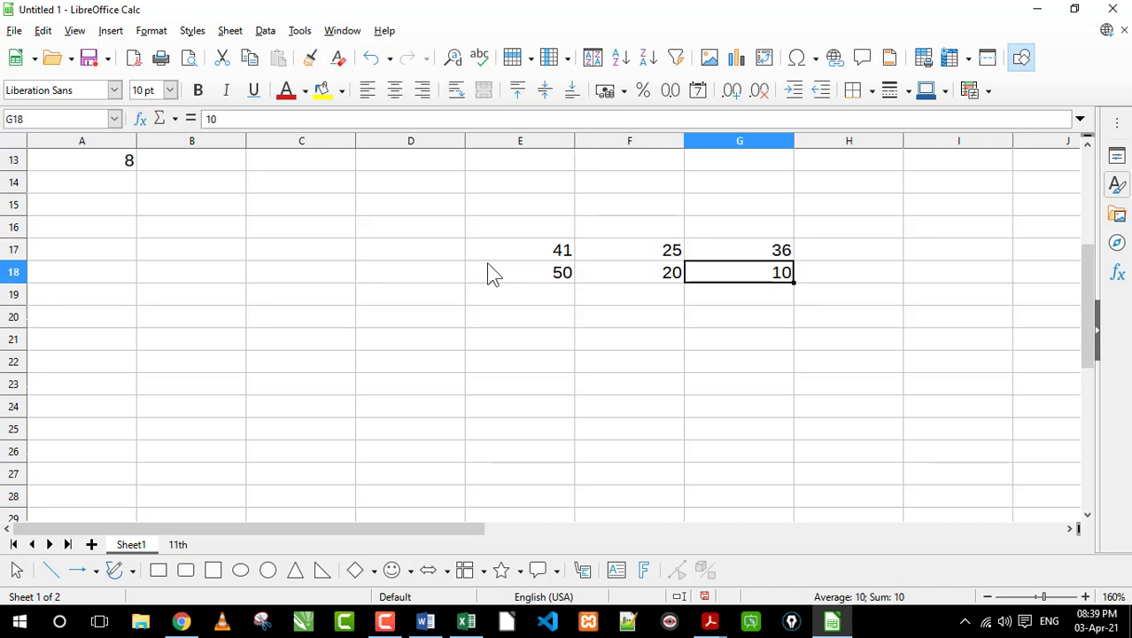
Step: Fill B19:B22 with 25, 32, 32 and 35
{"action": "left_click", "coordinate": [337, 304]}
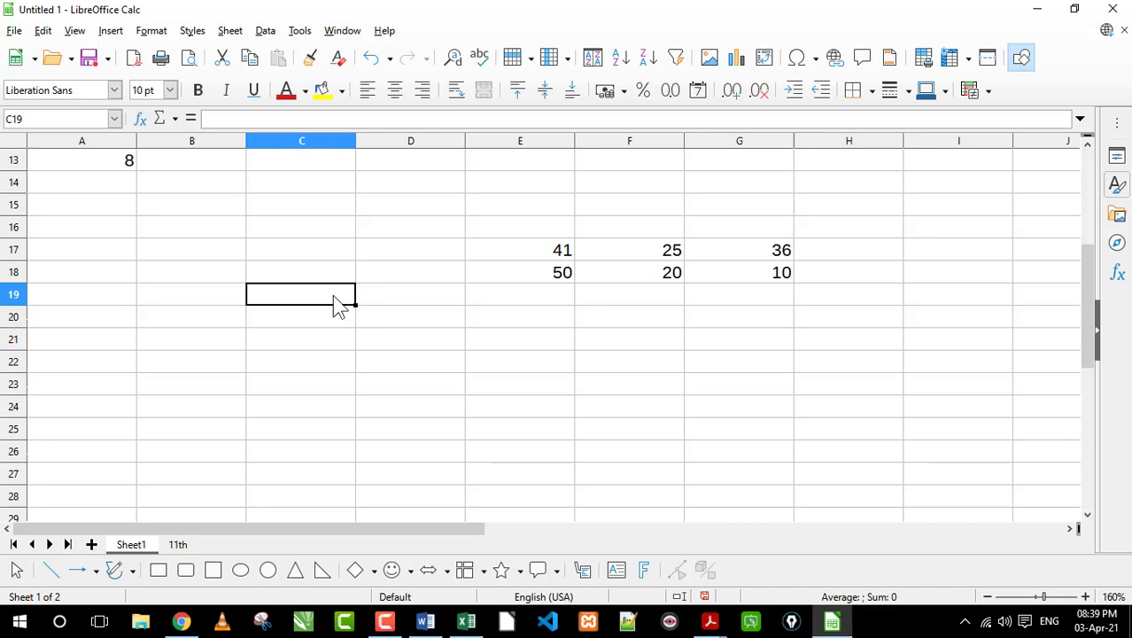
{"action": "key", "text": "Left"}
{"action": "type", "text": "25"}
{"action": "key", "text": "Return"}
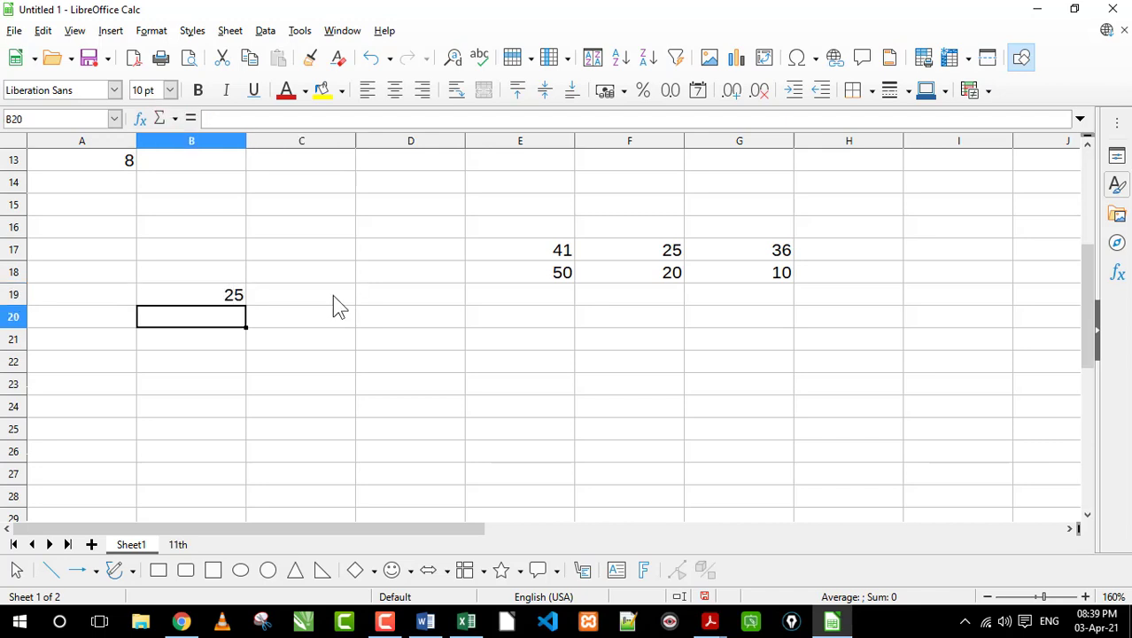
{"action": "type", "text": "32"}
{"action": "key", "text": "Return"}
{"action": "type", "text": "32"}
{"action": "key", "text": "Return"}
{"action": "type", "text": "35"}
{"action": "key", "text": "Return"}
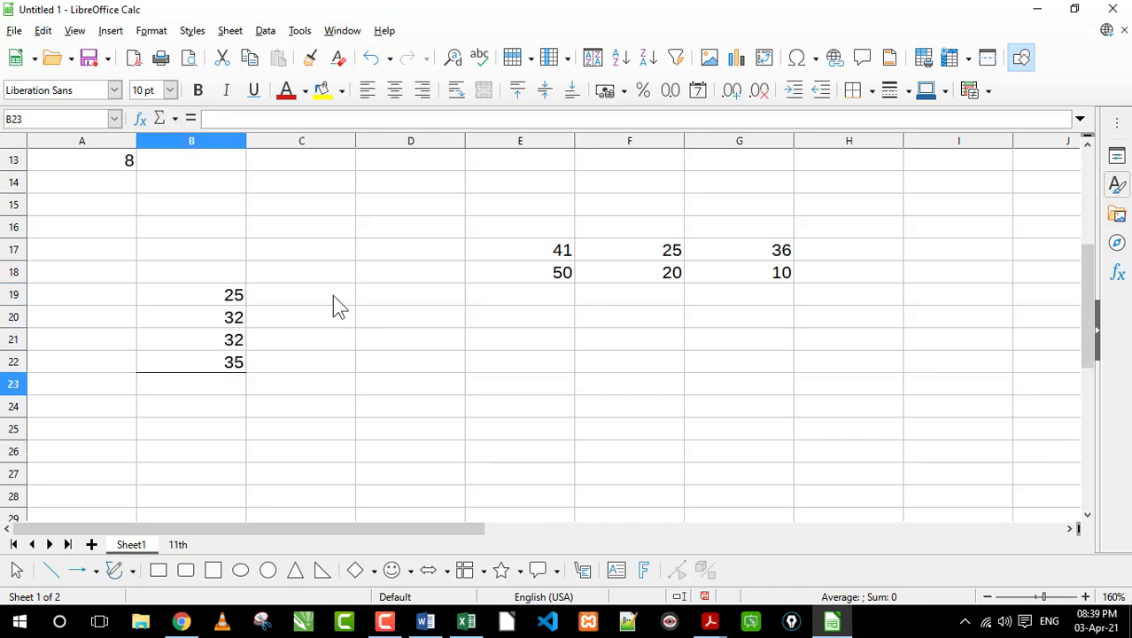
Step: Fill C19:C22 with 2, 3, 4 and 5, and begin a formula in D19
{"action": "key", "text": "Right"}
{"action": "key", "text": "Up"}
{"action": "key", "text": "Up"}
{"action": "key", "text": "Up"}
{"action": "key", "text": "Up"}
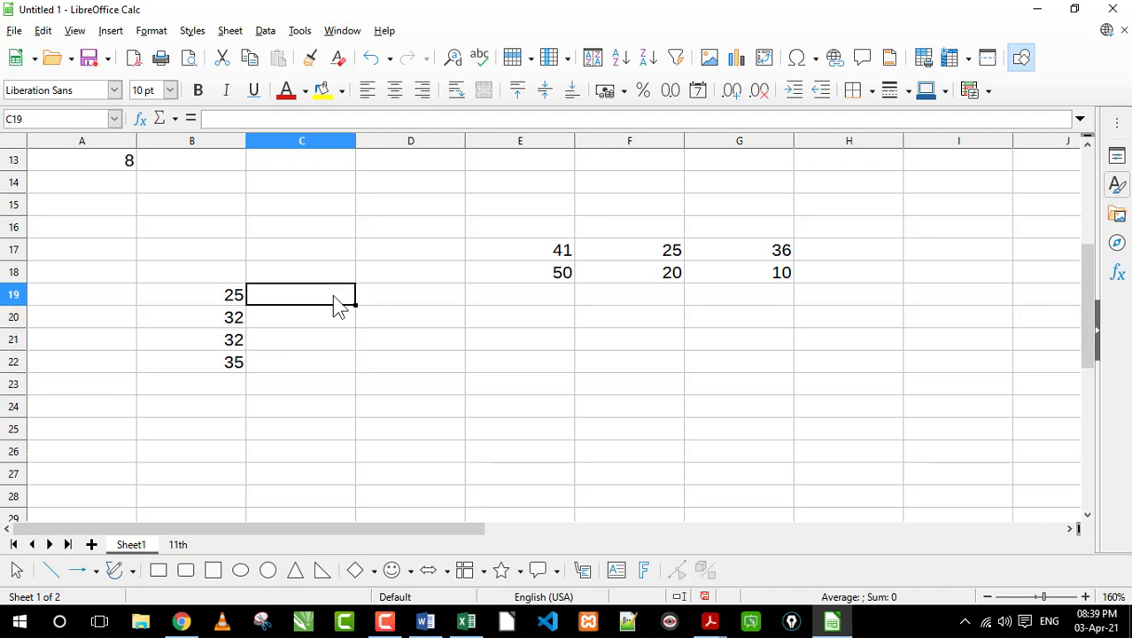
{"action": "type", "text": "2 3"}
{"action": "key", "text": "Return"}
{"action": "type", "text": "4"}
{"action": "key", "text": "Return"}
{"action": "type", "text": "5"}
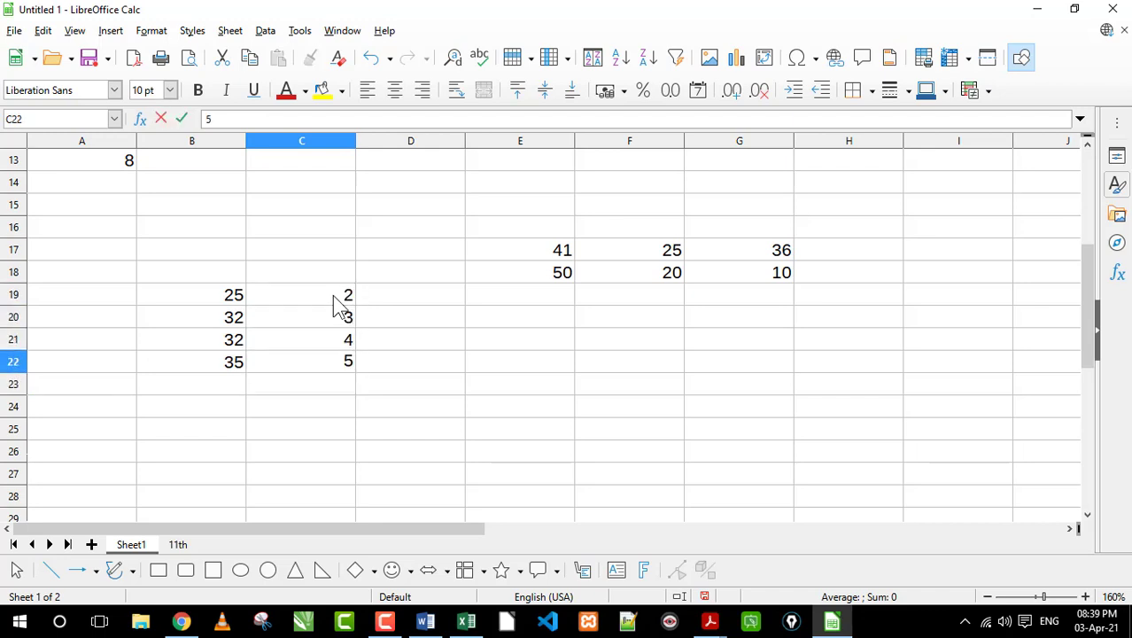
{"action": "left_click", "coordinate": [439, 301]}
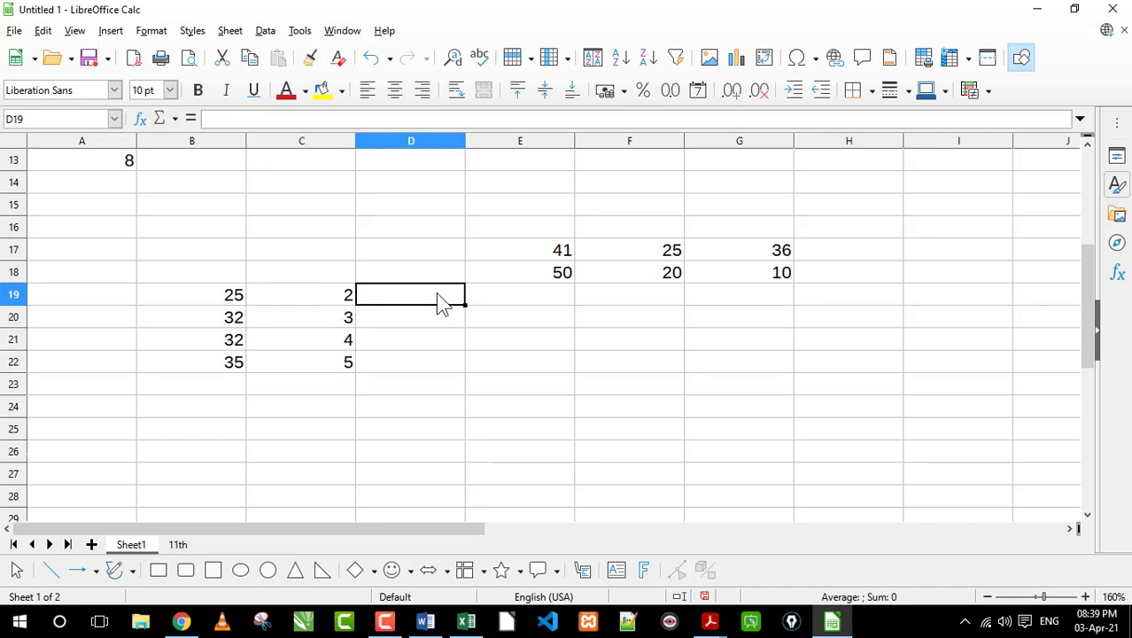
{"action": "type", "text": "="}
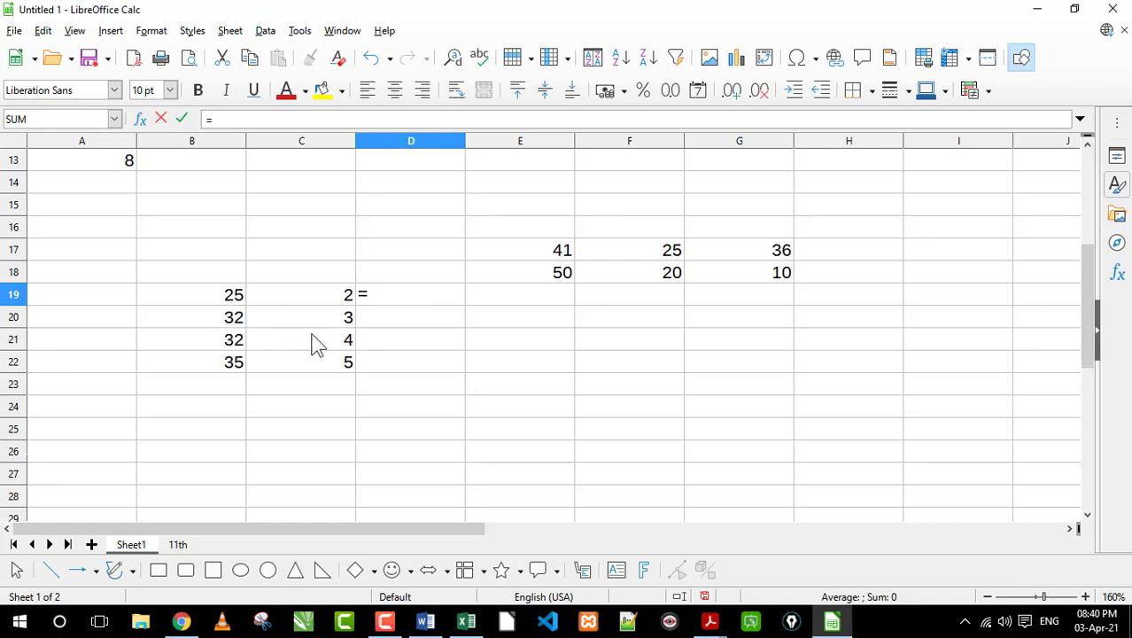
Step: Start a B19*C19 formula in D19, then erase the attempt to start over
{"action": "left_click", "coordinate": [232, 302]}
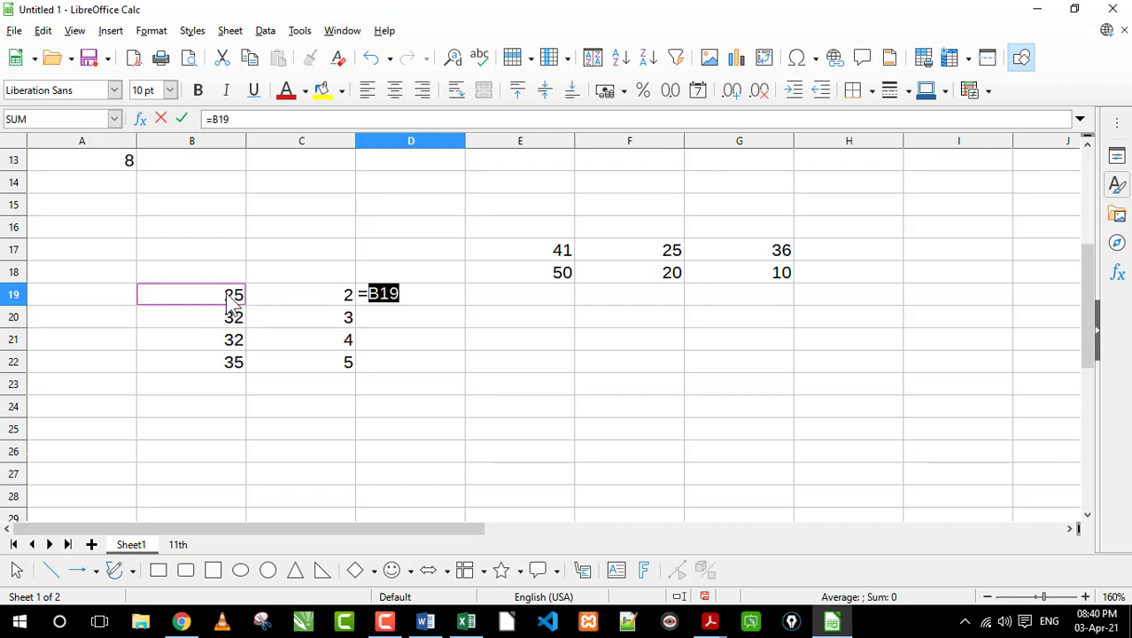
{"action": "type", "text": "*"}
{"action": "left_click", "coordinate": [284, 304]}
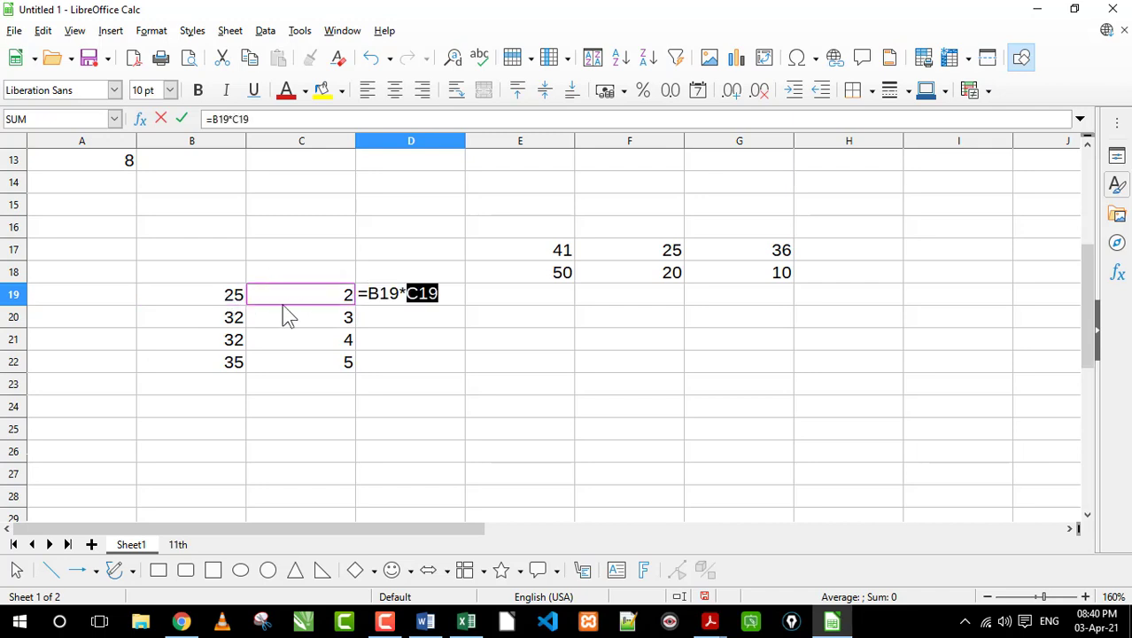
{"action": "key", "text": "BackSpace"}
{"action": "key", "text": "BackSpace"}
{"action": "key", "text": "BackSpace"}
{"action": "key", "text": "BackSpace"}
{"action": "key", "text": "BackSpace"}
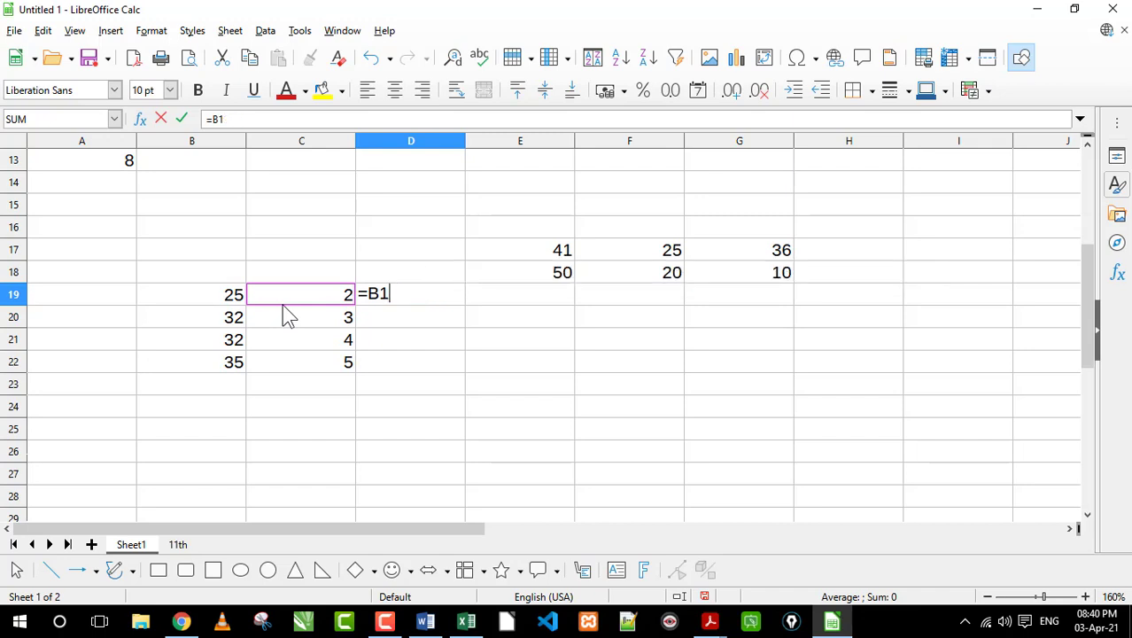
{"action": "key", "text": "BackSpace"}
{"action": "key", "text": "BackSpace"}
{"action": "type", "text": "b19"}
Step: Rebuild =B19*C19 in D19 from cell references so it shows 50
{"action": "key", "text": "BackSpace"}
{"action": "key", "text": "BackSpace"}
{"action": "key", "text": "BackSpace"}
{"action": "left_click", "coordinate": [229, 299]}
{"action": "key", "text": "BackSpace"}
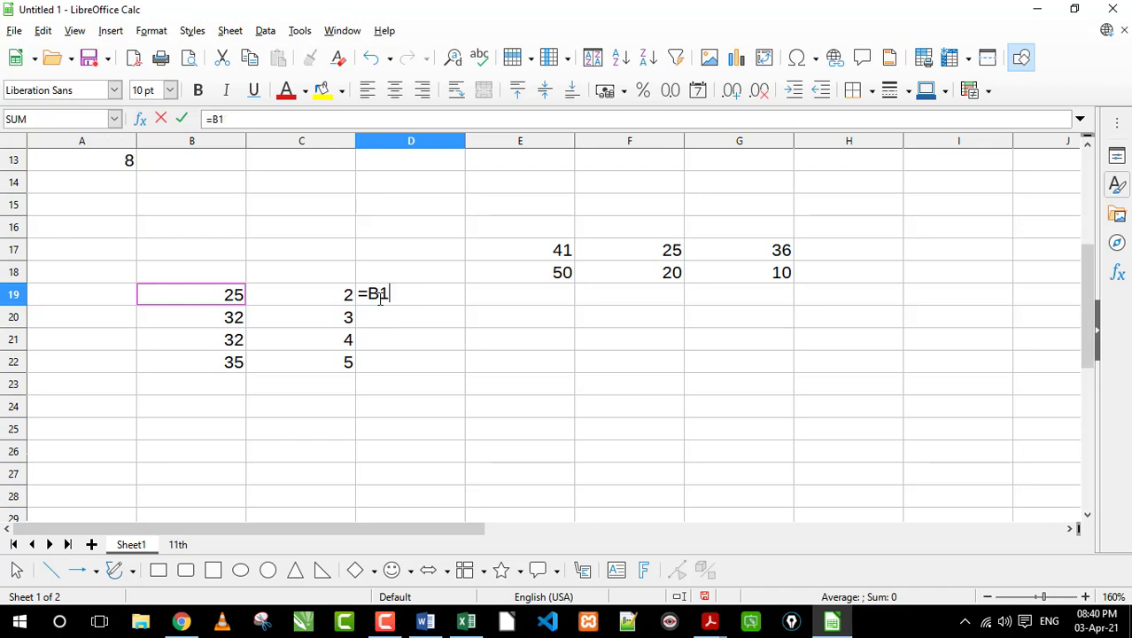
{"action": "key", "text": "BackSpace"}
{"action": "key", "text": "BackSpace"}
{"action": "left_click", "coordinate": [220, 302]}
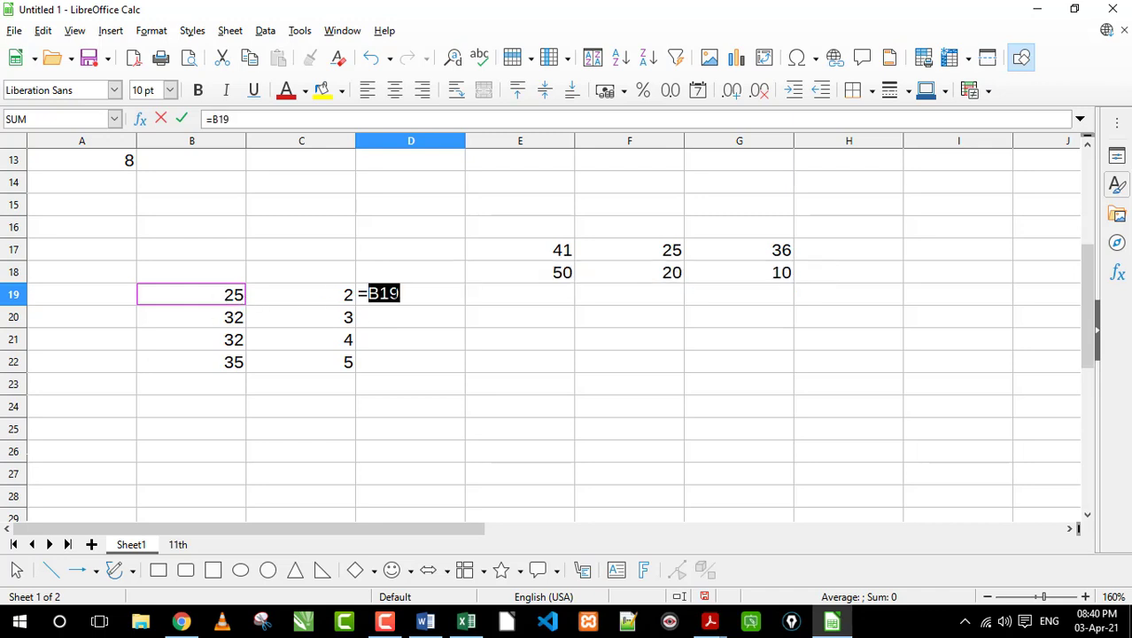
{"action": "type", "text": "*"}
{"action": "left_click", "coordinate": [306, 299]}
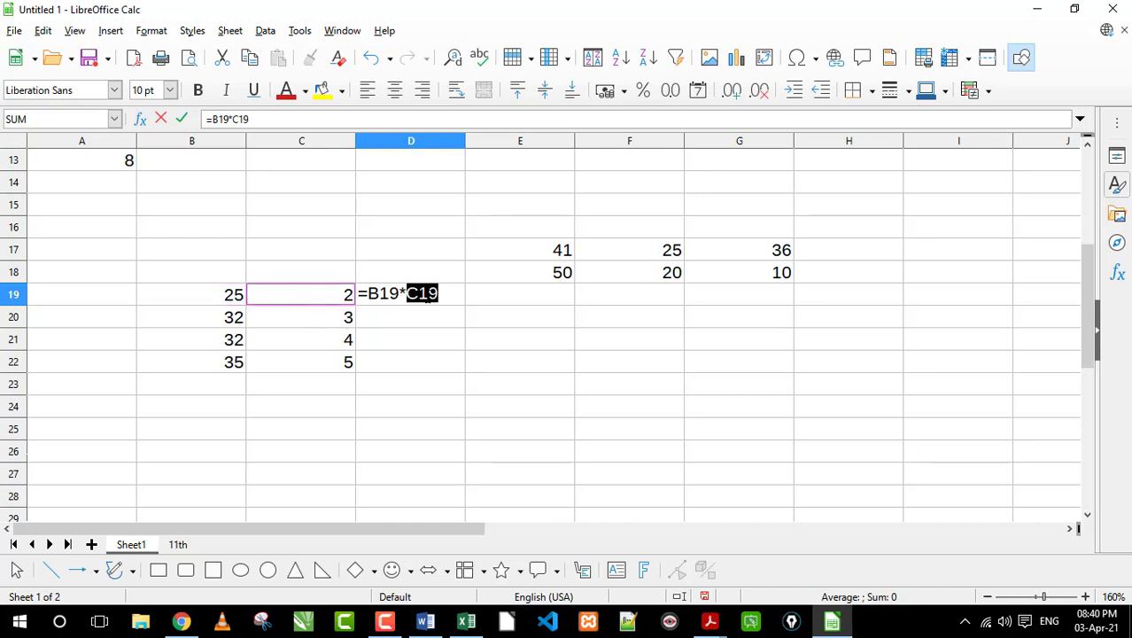
{"action": "key", "text": "Return"}
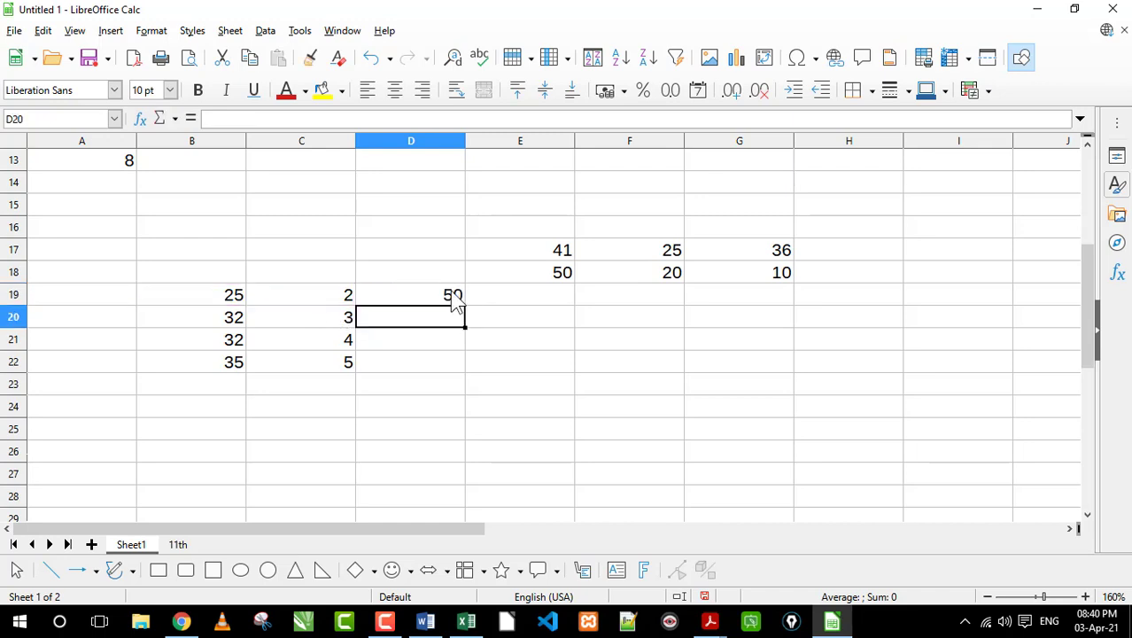
{"action": "left_click", "coordinate": [463, 302]}
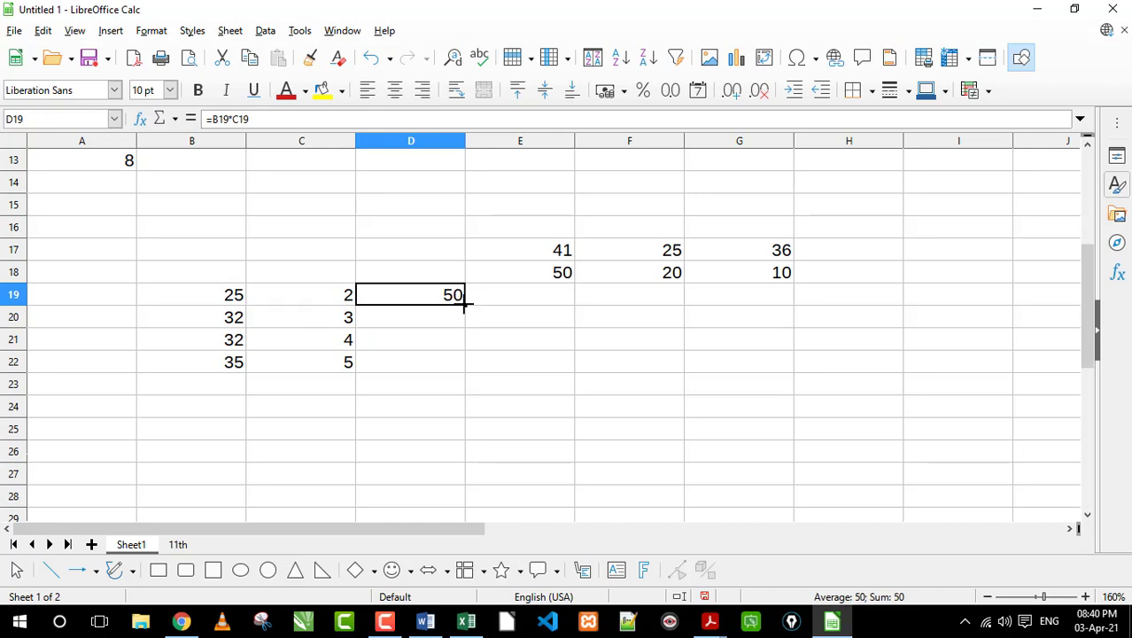
Step: Copy D19's multiplication formula down through D22 and verify the copied formulas
{"action": "left_click_drag", "start_coordinate": [462, 302], "coordinate": [462, 372]}
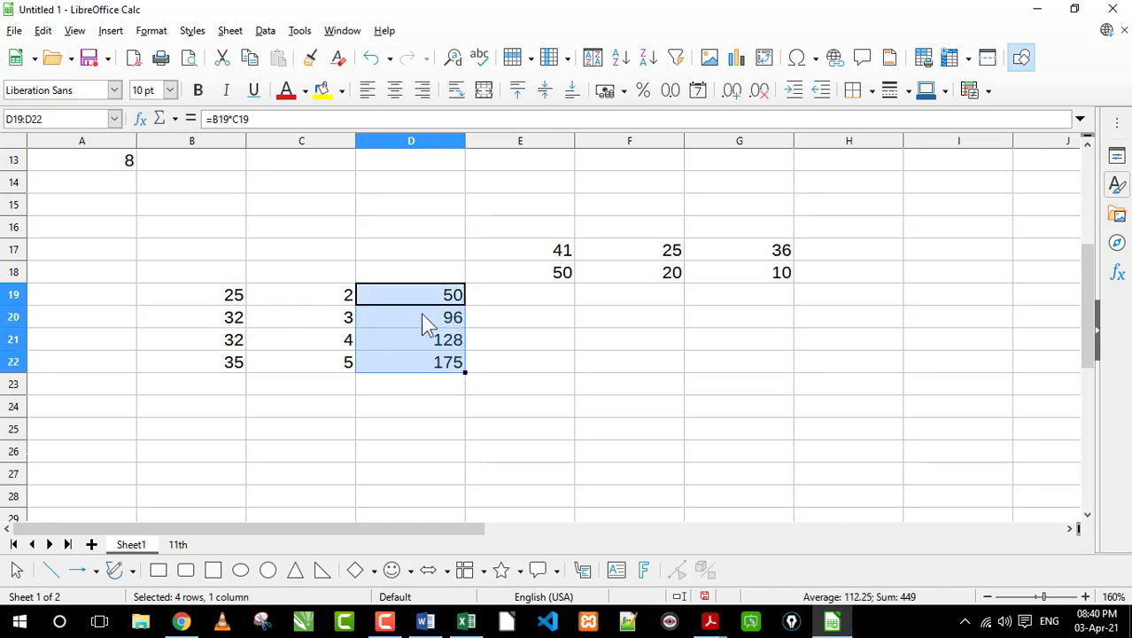
{"action": "double_click", "coordinate": [423, 323]}
{"action": "key", "text": "Return"}
{"action": "double_click", "coordinate": [428, 346]}
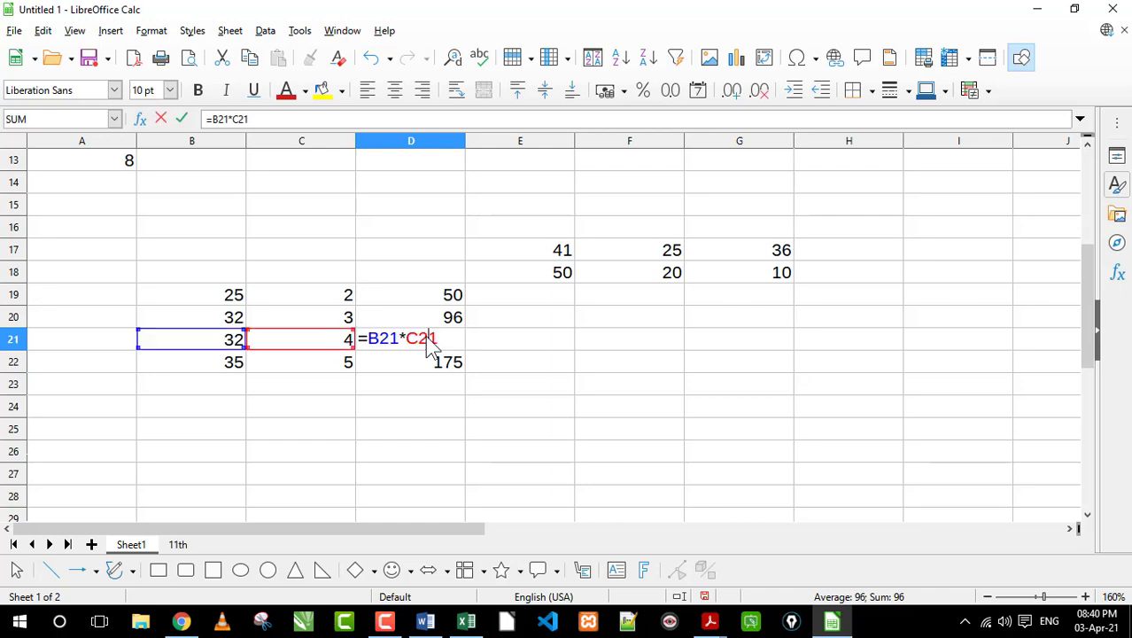
{"action": "key", "text": "Return"}
{"action": "double_click", "coordinate": [433, 301]}
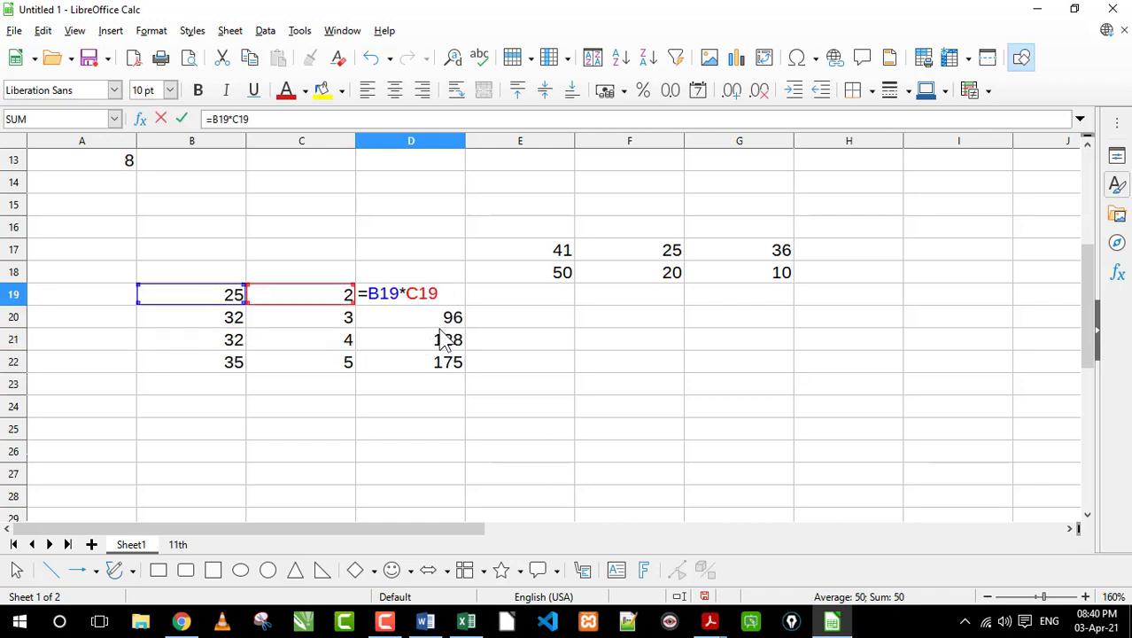
{"action": "key", "text": "Return"}
Step: Copy the formula up through D16 and check the formulas in D16:D18
{"action": "left_click", "coordinate": [439, 299]}
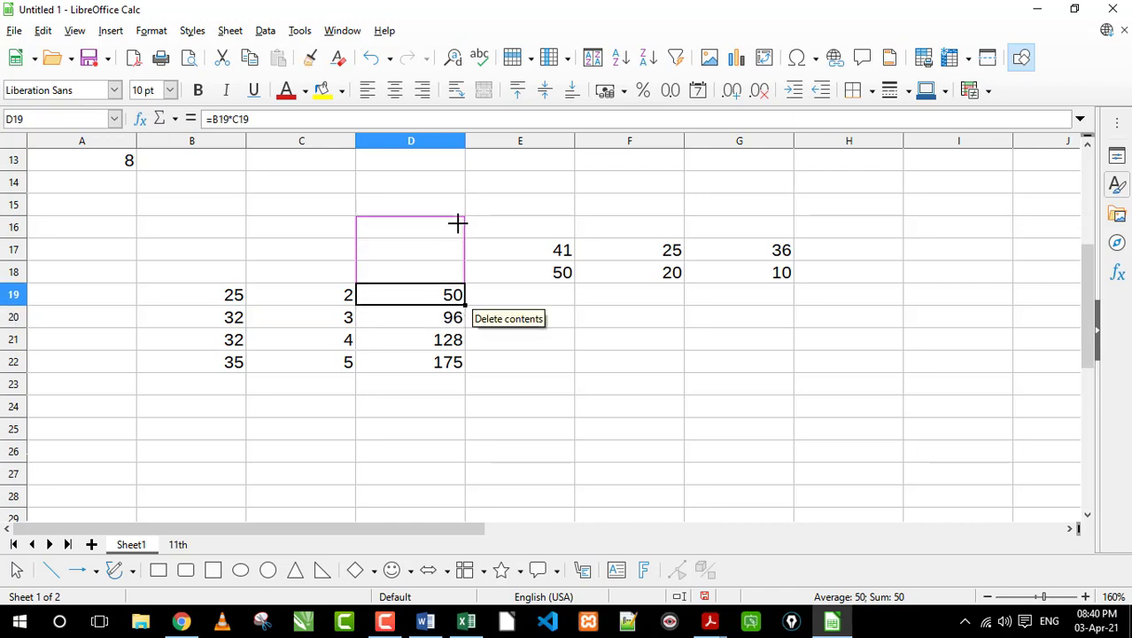
{"action": "left_click_drag", "start_coordinate": [464, 295], "coordinate": [457, 223]}
{"action": "left_click", "coordinate": [448, 282]}
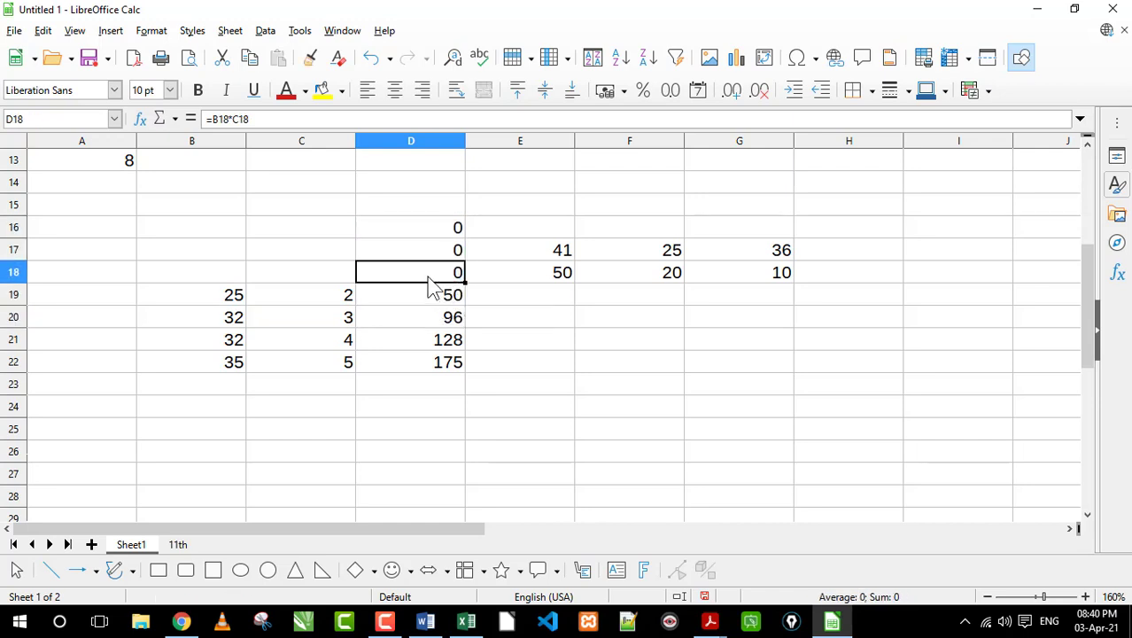
{"action": "double_click", "coordinate": [417, 273]}
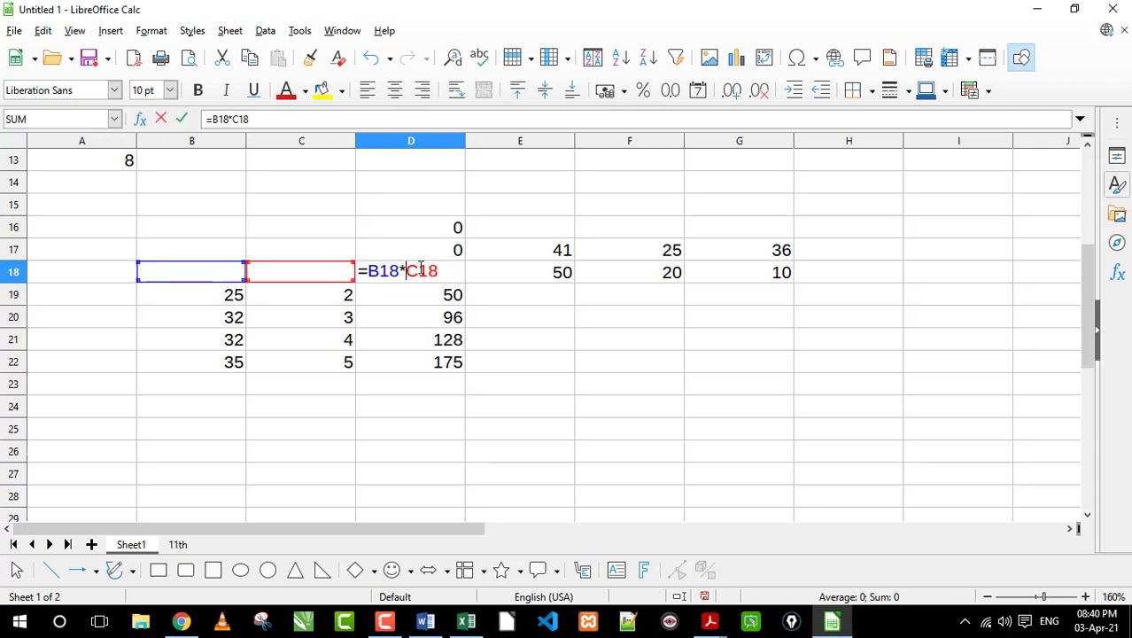
{"action": "left_click", "coordinate": [433, 253]}
{"action": "double_click", "coordinate": [434, 253]}
{"action": "left_click", "coordinate": [434, 234]}
{"action": "double_click", "coordinate": [426, 232]}
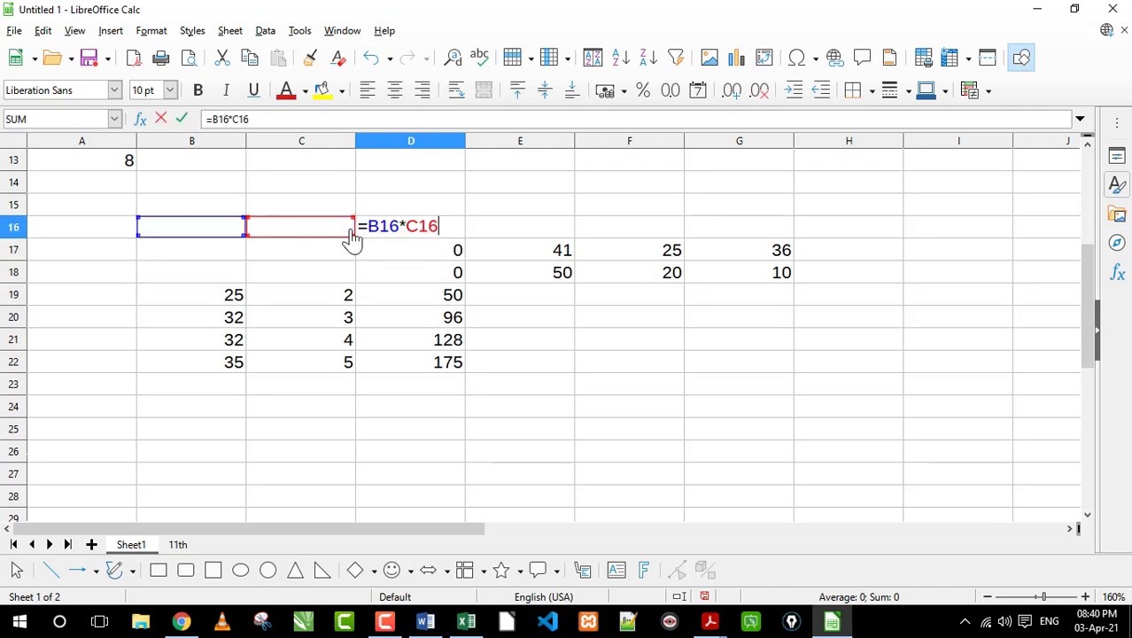
{"action": "key", "text": "Return"}
Step: Enter 40 in C16 and 5 in B16 so D16 shows 200
{"action": "left_click", "coordinate": [315, 227]}
{"action": "type", "text": "40"}
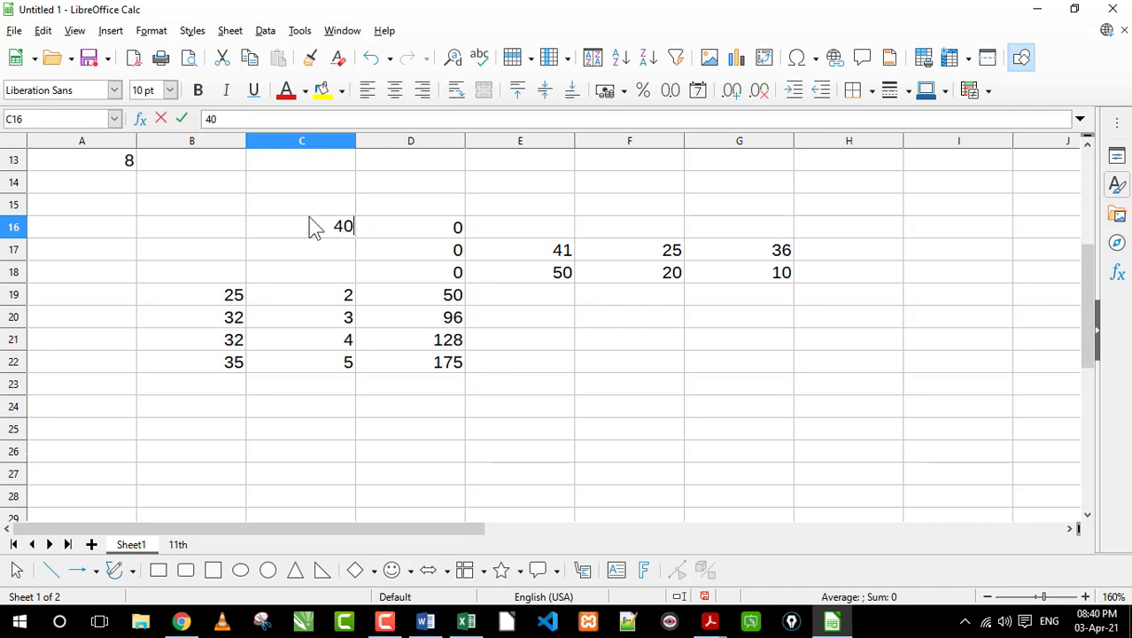
{"action": "left_click", "coordinate": [209, 229]}
{"action": "type", "text": "5"}
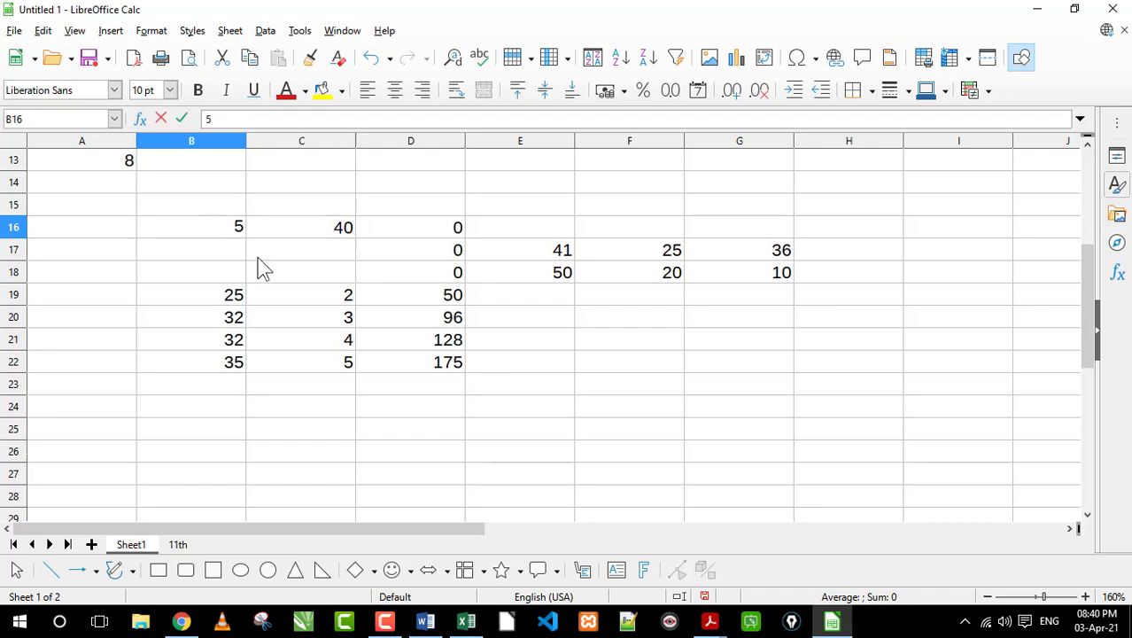
{"action": "key", "text": "Return"}
{"action": "left_click", "coordinate": [410, 232]}
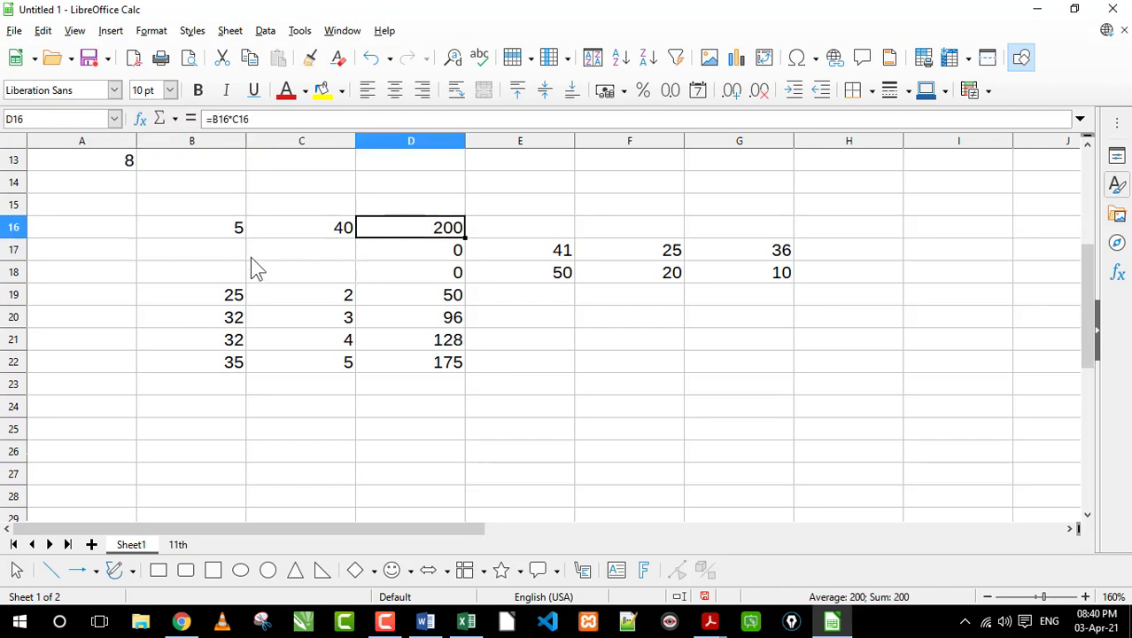
Step: Change Pen's quantity in C7 to 30 so its total recalculates to 270
{"action": "scroll", "coordinate": [347, 321], "scroll_direction": "up", "scroll_amount": 4}
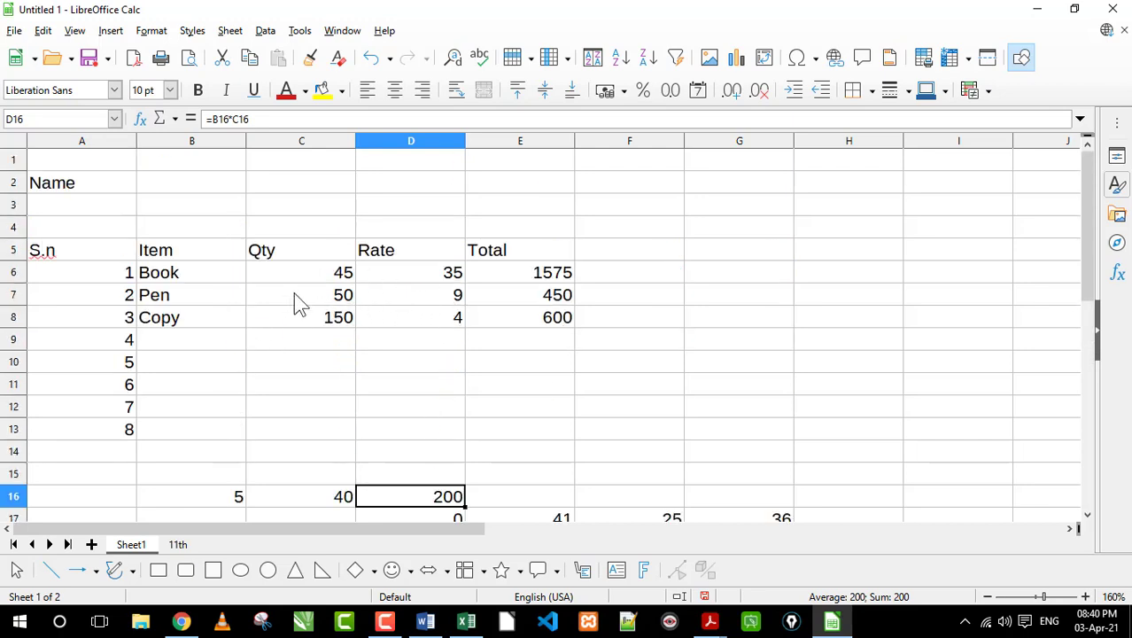
{"action": "left_click", "coordinate": [210, 298]}
{"action": "left_click", "coordinate": [341, 297]}
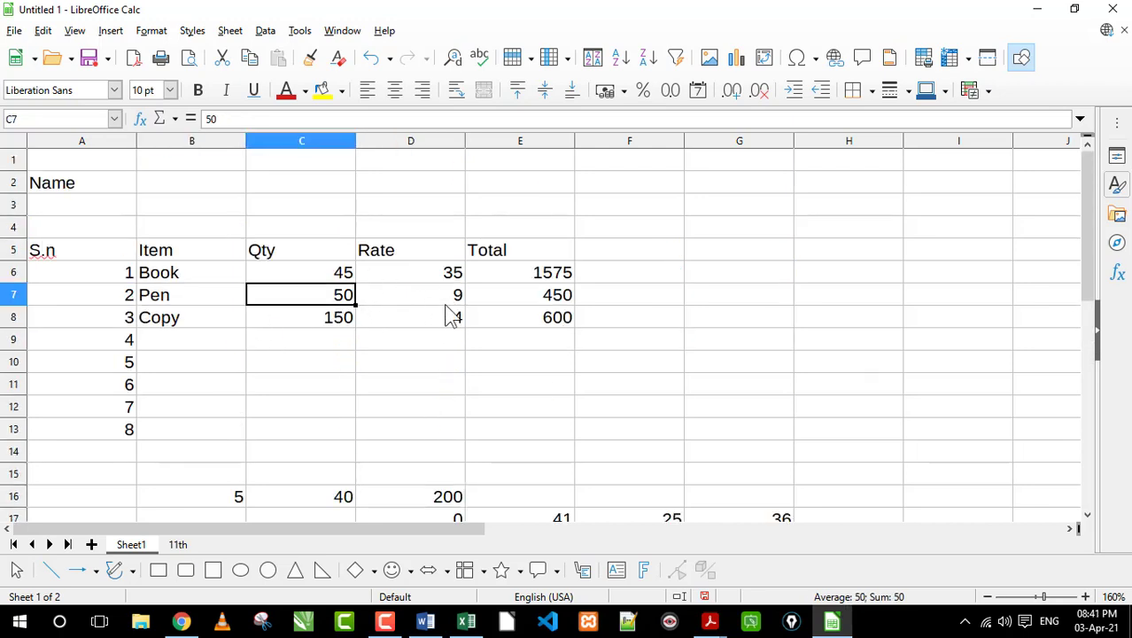
{"action": "left_click", "coordinate": [535, 297]}
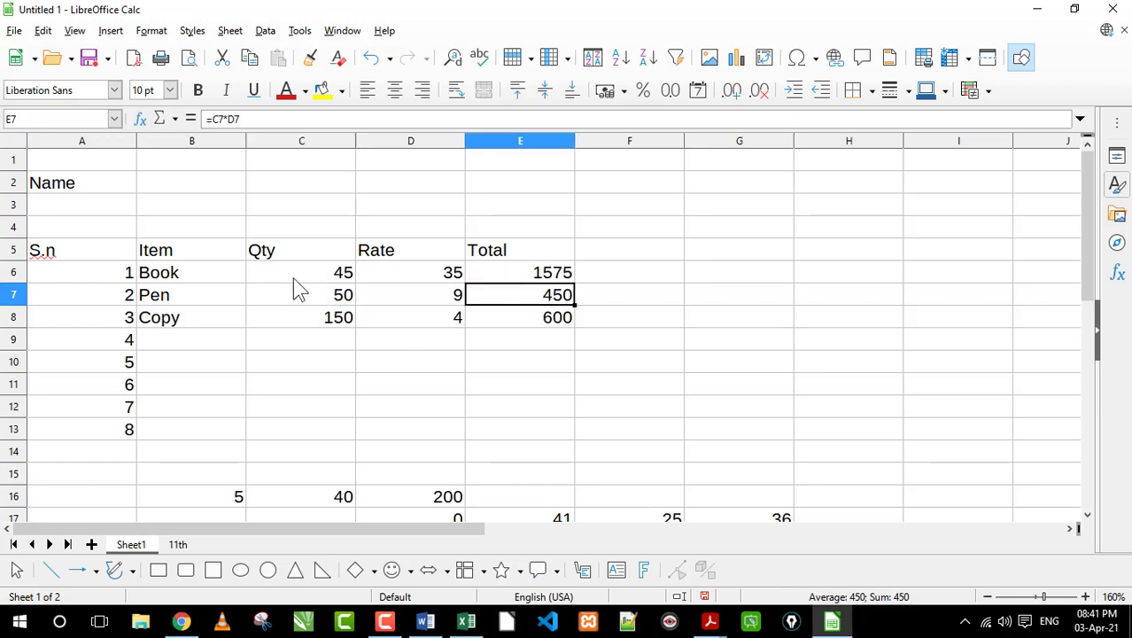
{"action": "left_click", "coordinate": [324, 303]}
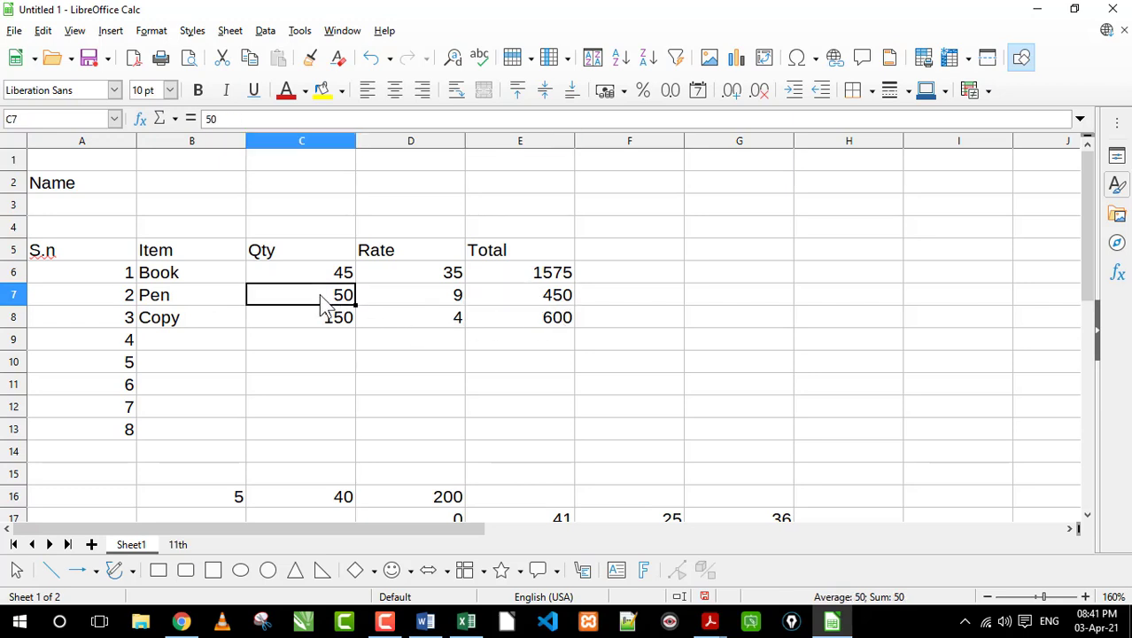
{"action": "type", "text": "30"}
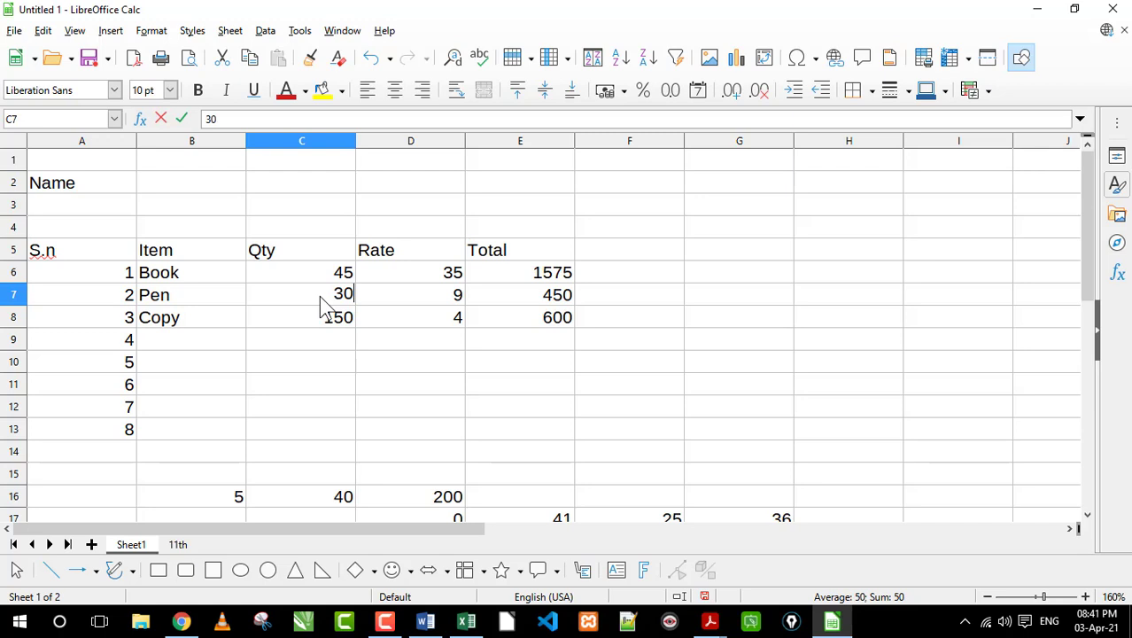
{"action": "key", "text": "Return"}
{"action": "left_click", "coordinate": [520, 295]}
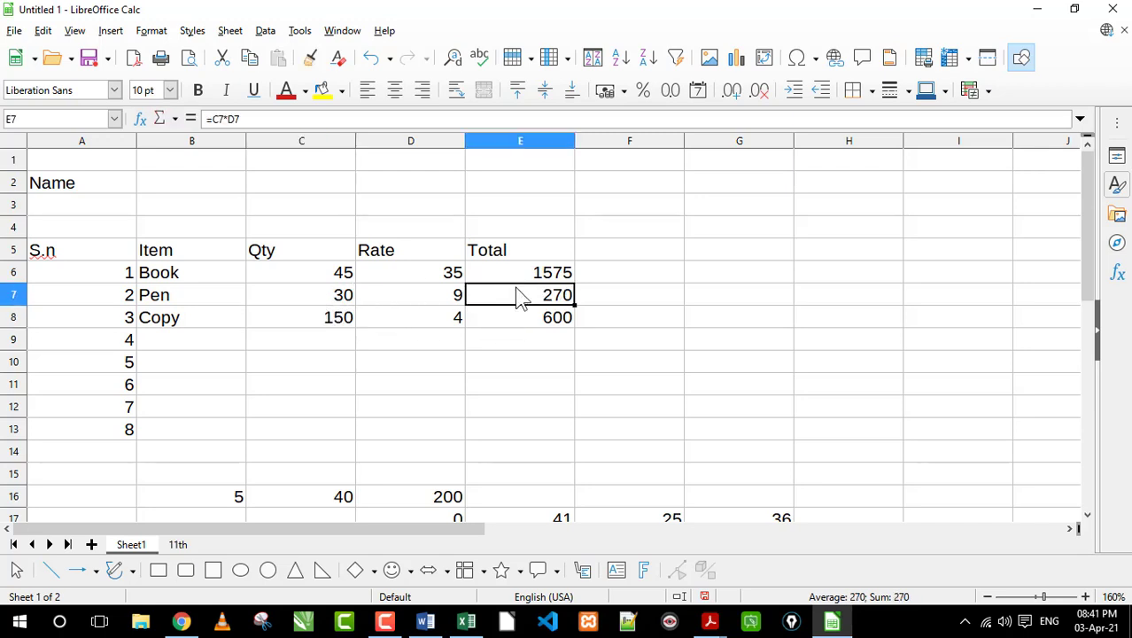
Step: Review E7's =C7*D7 formula against Pen's quantity 30 and rate 9
{"action": "double_click", "coordinate": [521, 295]}
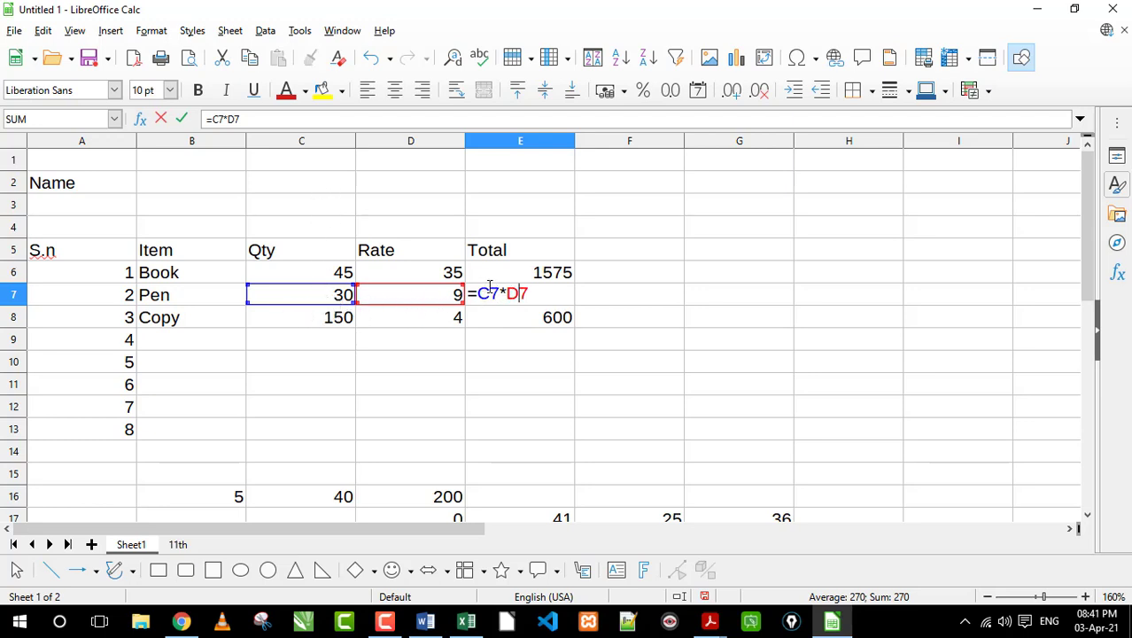
{"action": "left_click", "coordinate": [316, 296]}
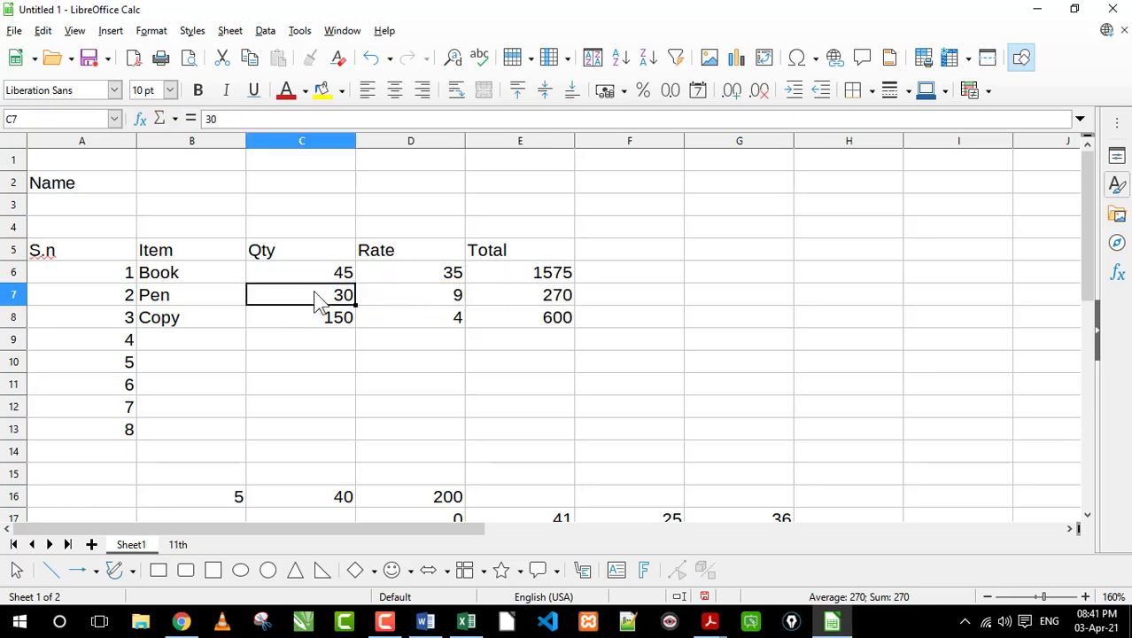
{"action": "left_click", "coordinate": [417, 298]}
{"action": "left_click", "coordinate": [506, 296]}
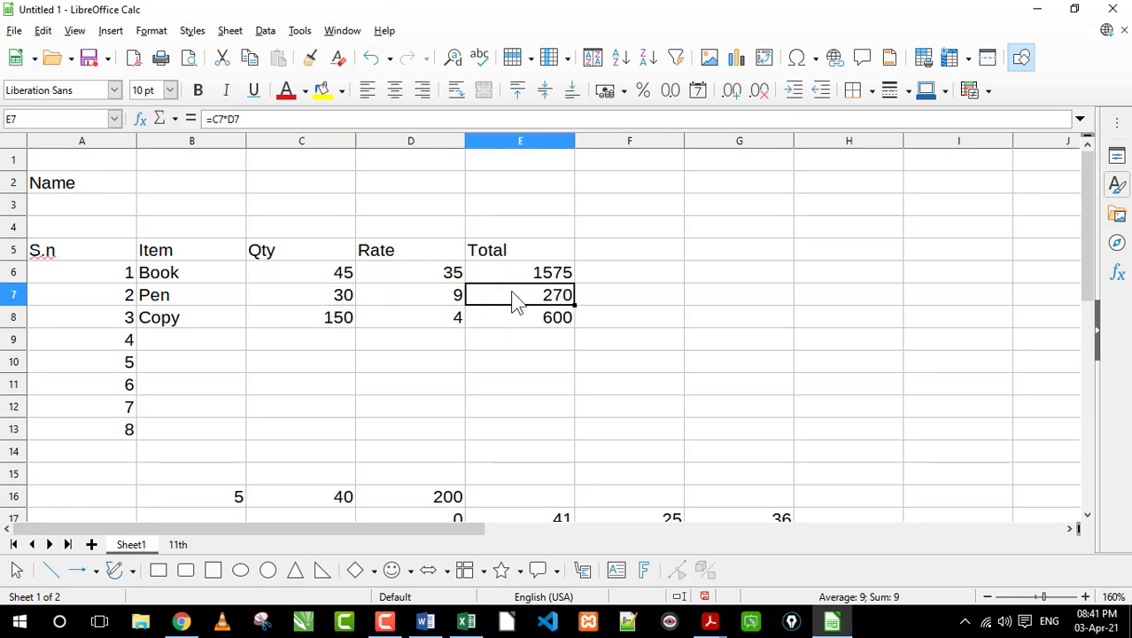
{"action": "double_click", "coordinate": [523, 295]}
{"action": "key", "text": "Return"}
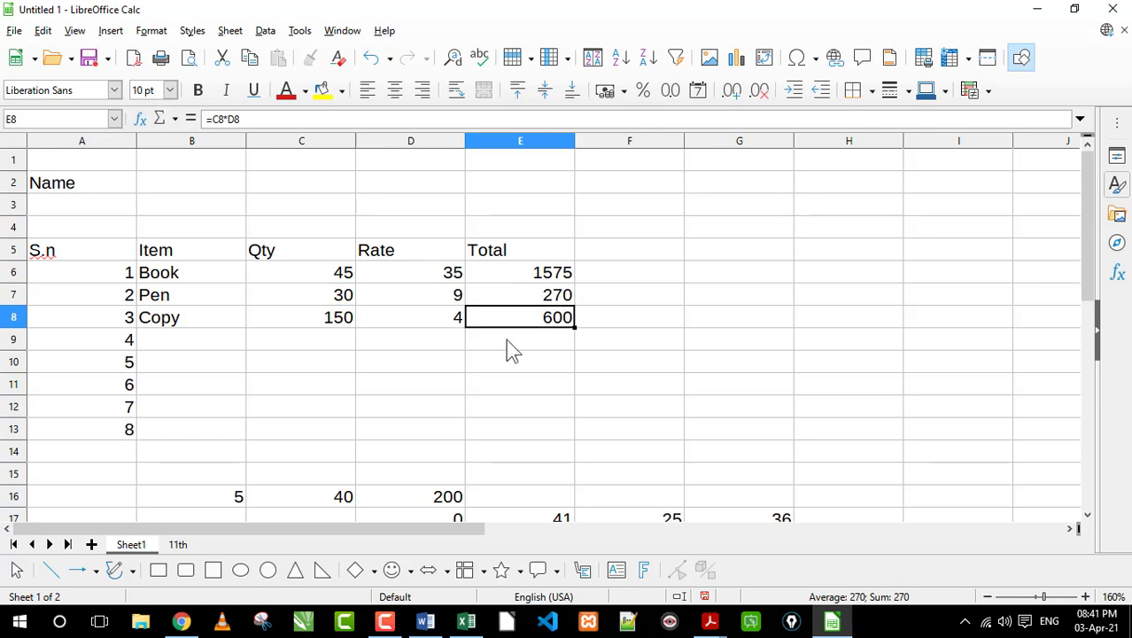
{"action": "scroll", "coordinate": [500, 385], "scroll_direction": "down", "scroll_amount": 1}
{"action": "scroll", "coordinate": [492, 381], "scroll_direction": "down", "scroll_amount": 2}
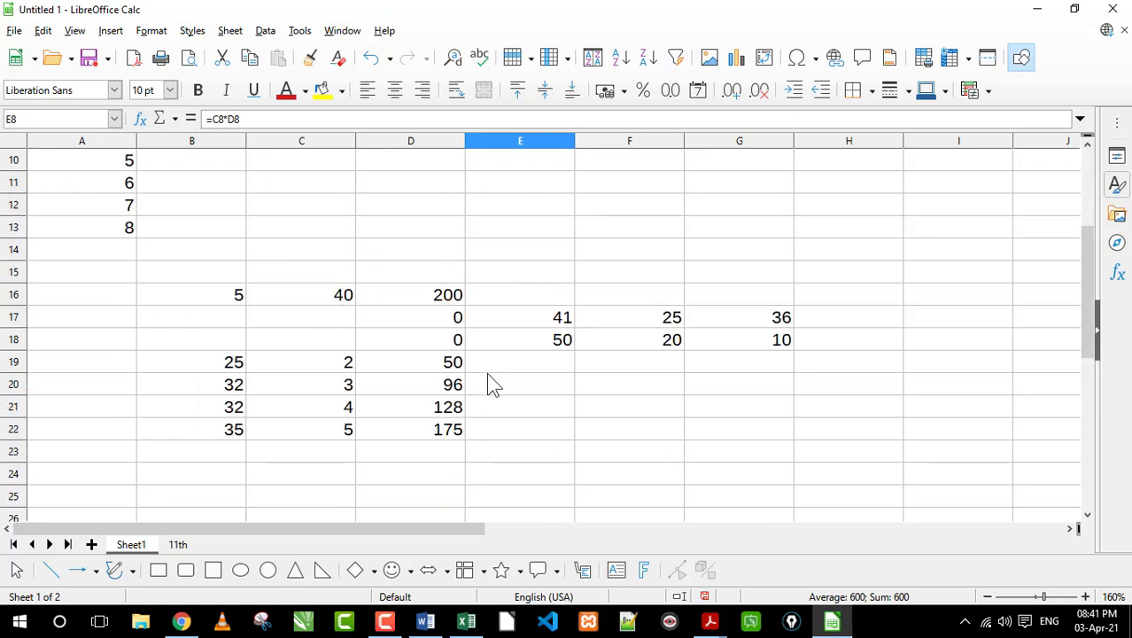
Step: Confirm D19 holds =B19*C19, then clear the leftover values in B16:D18
{"action": "left_click", "coordinate": [420, 370]}
{"action": "double_click", "coordinate": [423, 368]}
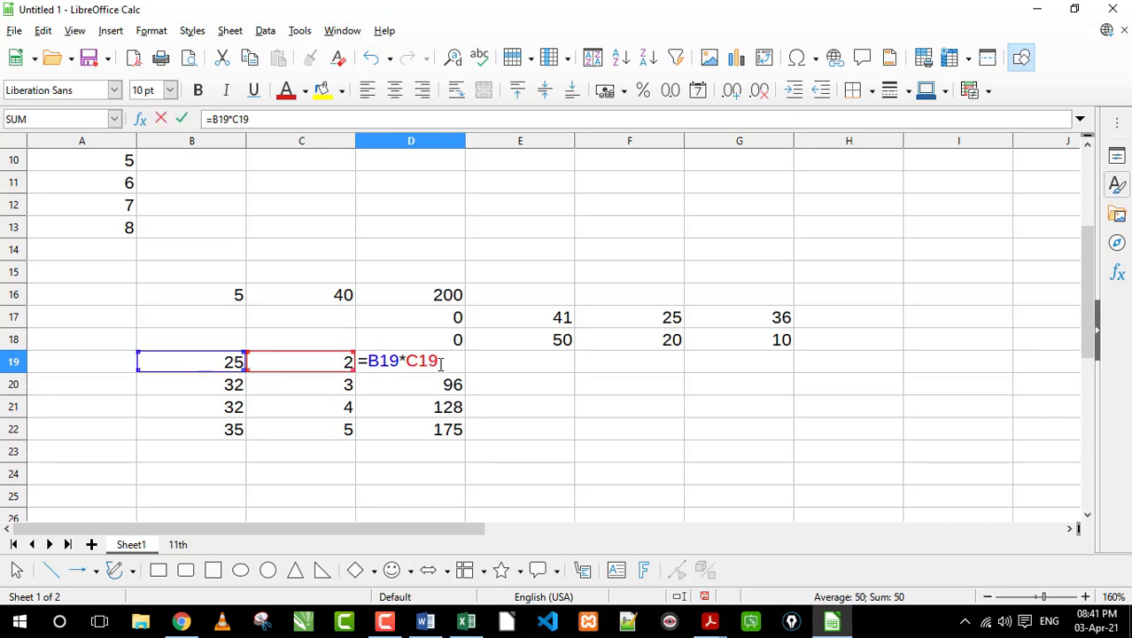
{"action": "key", "text": "Return"}
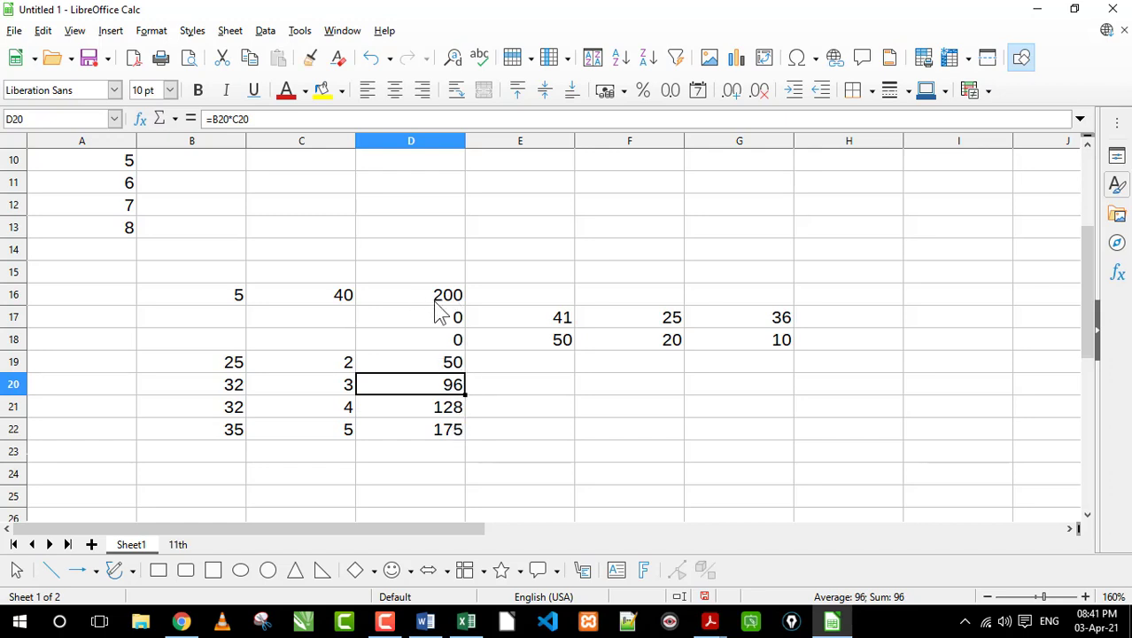
{"action": "left_click_drag", "start_coordinate": [223, 297], "coordinate": [420, 341]}
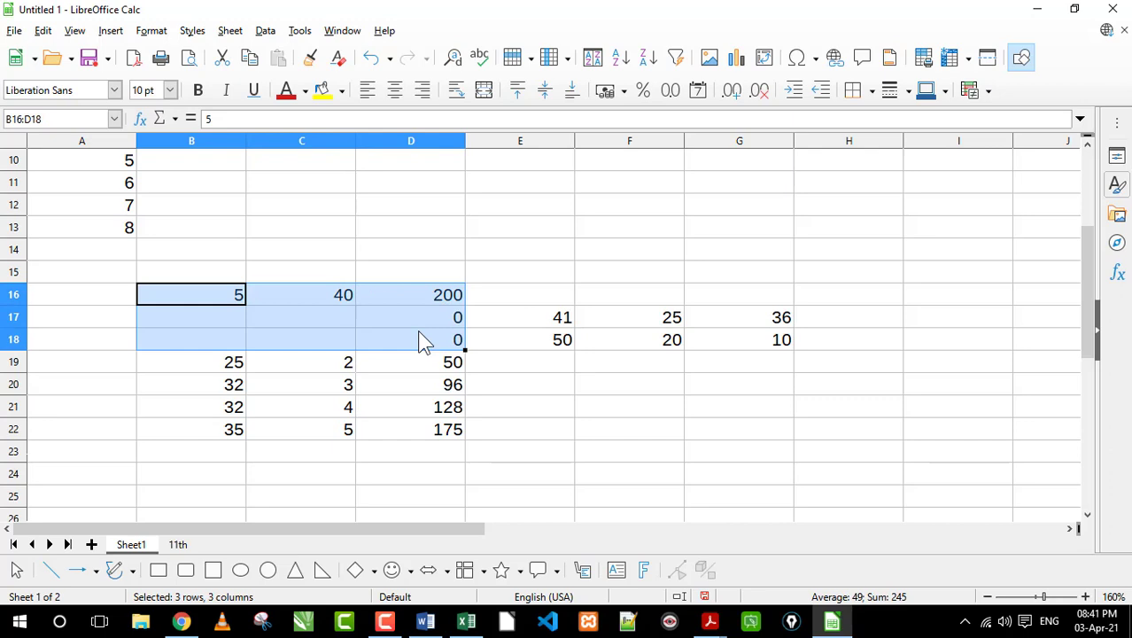
{"action": "key", "text": "Delete"}
Step: Move the 25/2/50 practice block from B19:D22 one column left to A19:C22
{"action": "left_click", "coordinate": [438, 365]}
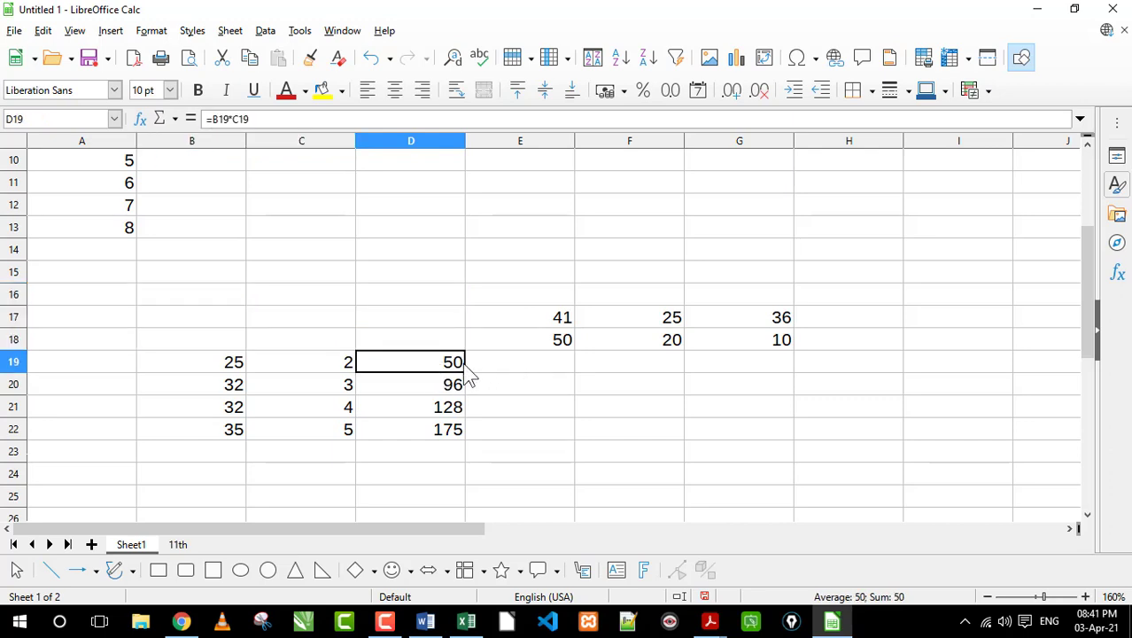
{"action": "mouse_move", "coordinate": [228, 365]}
{"action": "left_mouse_down"}
{"action": "mouse_move", "coordinate": [386, 405]}
{"action": "mouse_move", "coordinate": [436, 434]}
{"action": "left_mouse_up"}
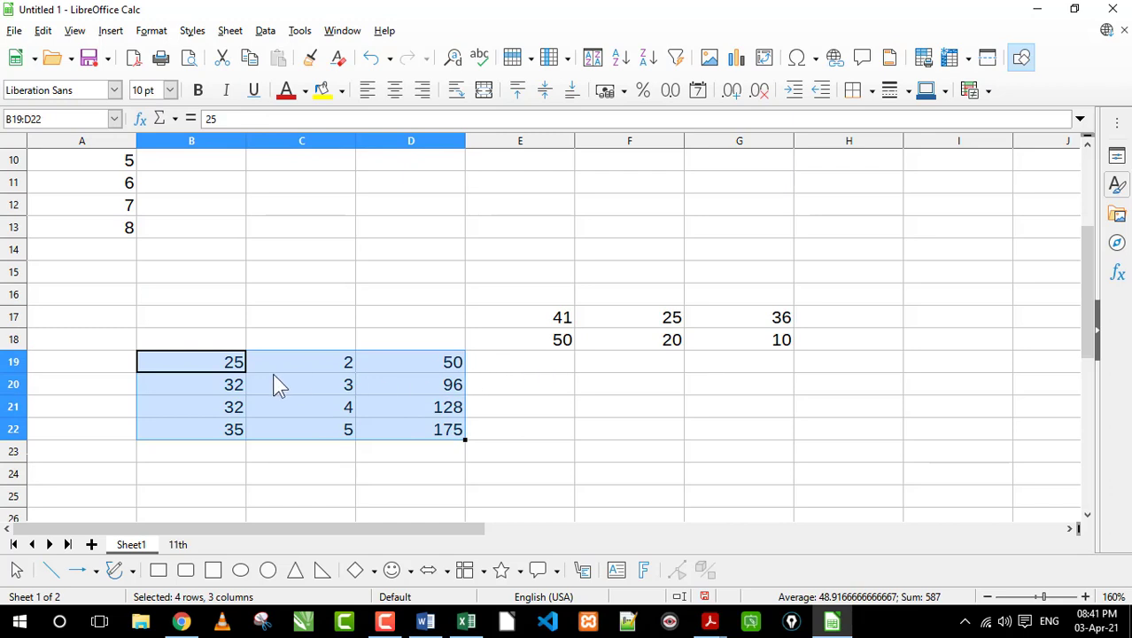
{"action": "left_click_drag", "start_coordinate": [210, 380], "coordinate": [117, 370]}
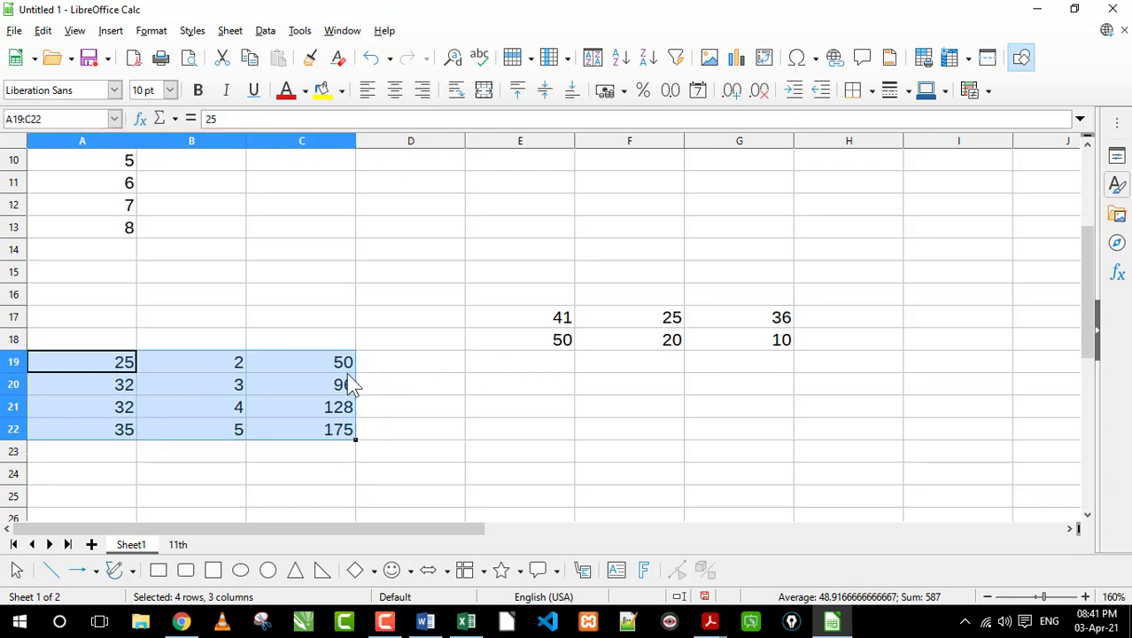
Step: Enter =E17+E18 in E19 to get 91, then check the formula's references
{"action": "left_click", "coordinate": [548, 365]}
{"action": "type", "text": "="}
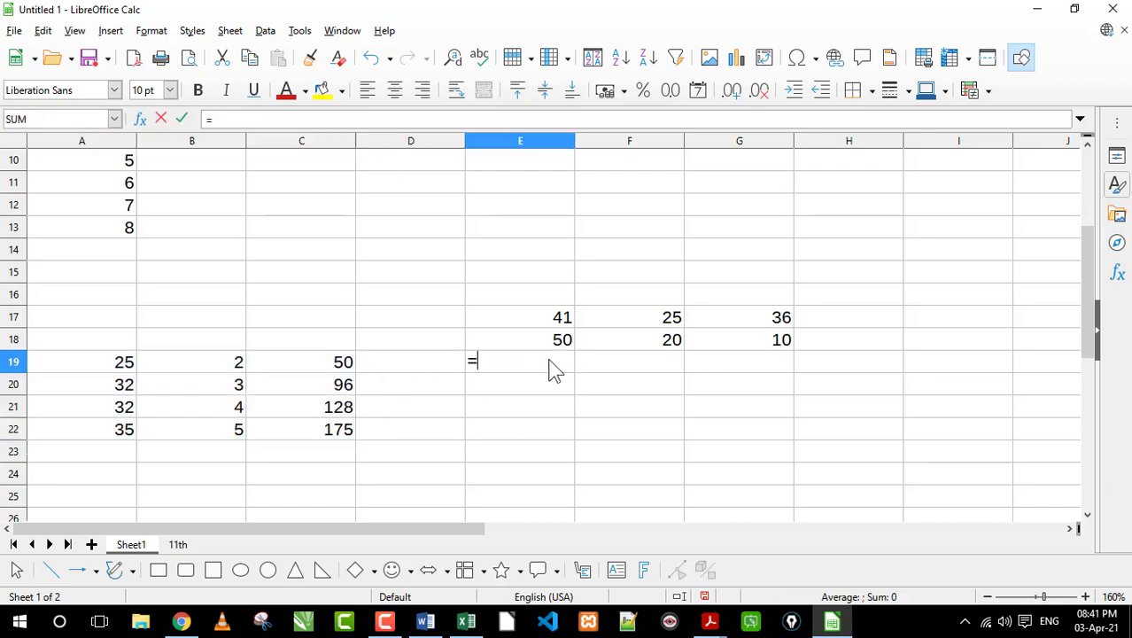
{"action": "left_click", "coordinate": [557, 326]}
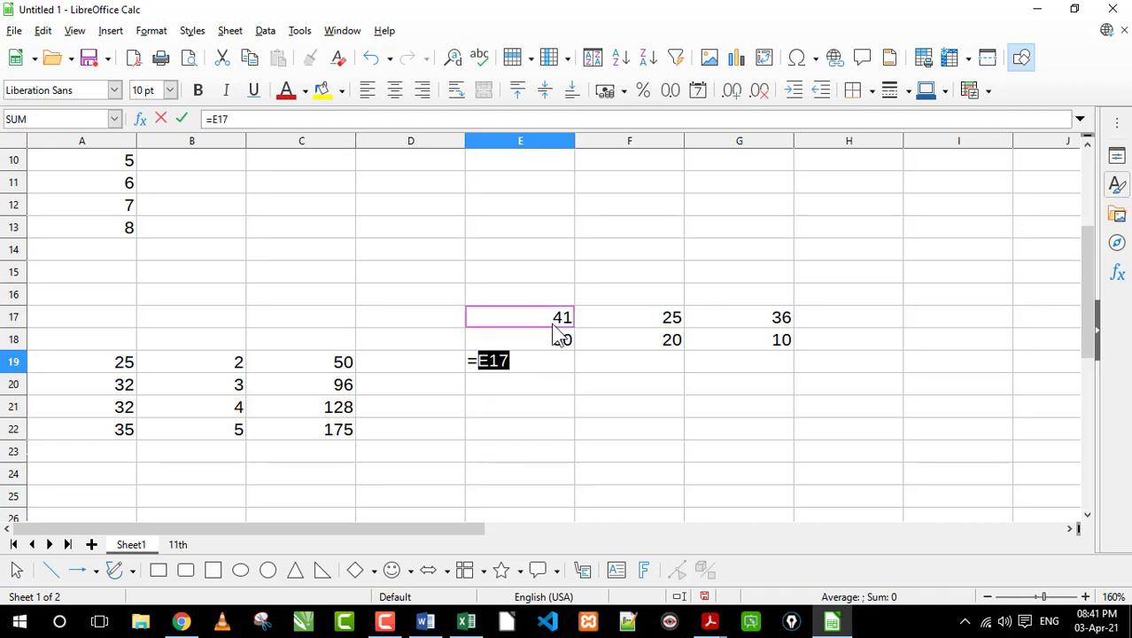
{"action": "type", "text": "+"}
{"action": "left_click", "coordinate": [551, 342]}
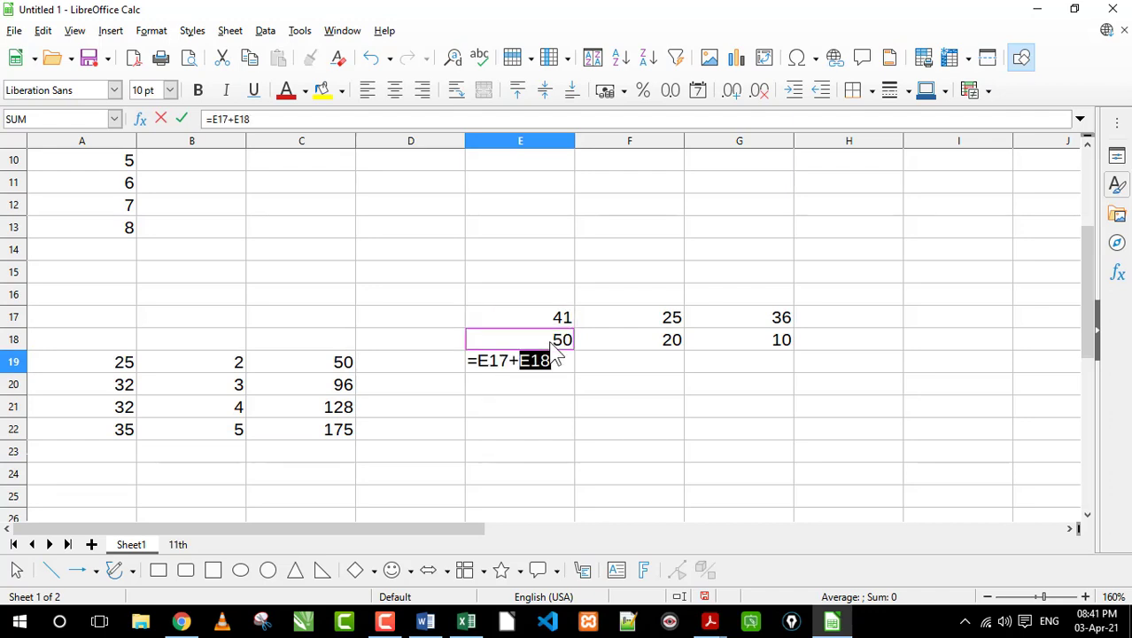
{"action": "key", "text": "Return"}
{"action": "left_click", "coordinate": [556, 363]}
{"action": "double_click", "coordinate": [558, 364]}
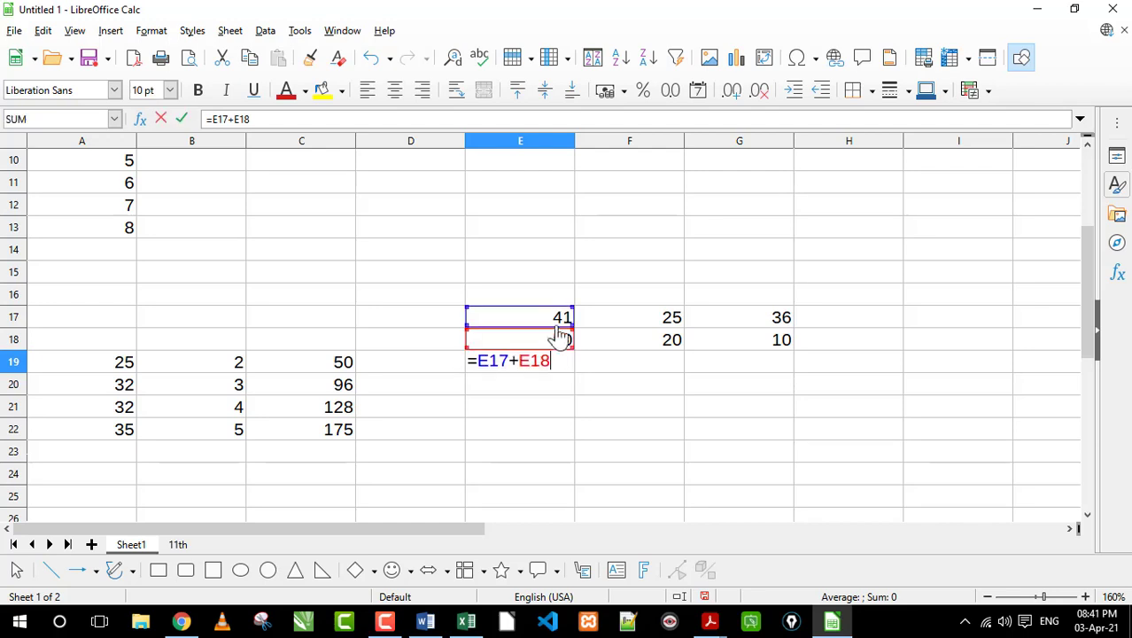
{"action": "key", "text": "Escape"}
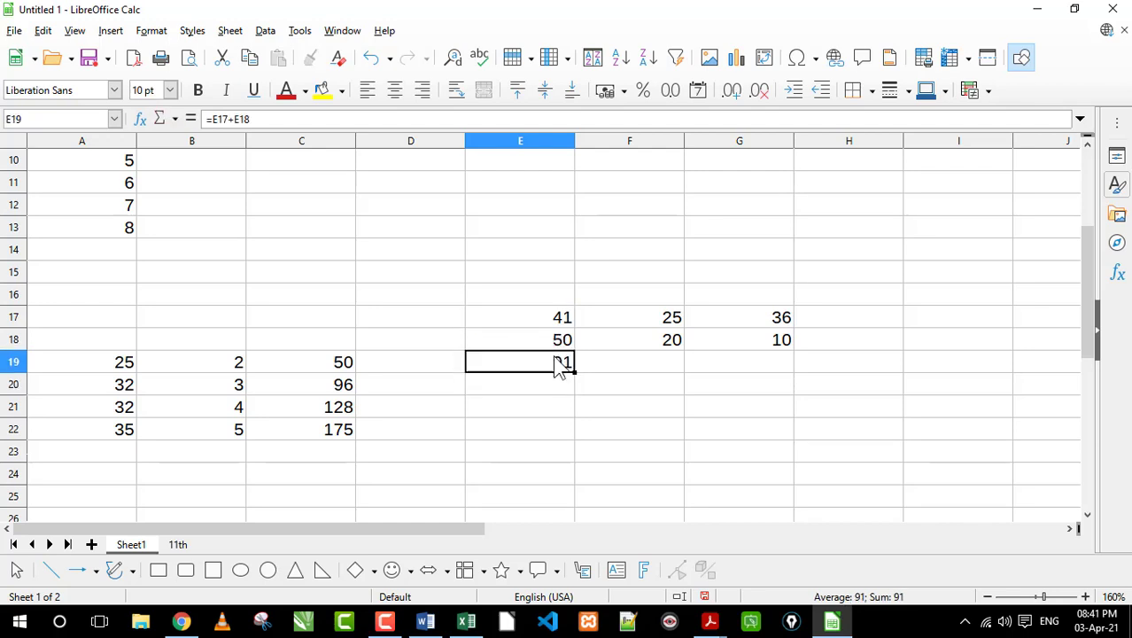
Step: Fill E19's sum right to F19 and G19, confirming F19 adjusts to give 45
{"action": "left_click_drag", "start_coordinate": [672, 319], "coordinate": [662, 348]}
{"action": "left_click", "coordinate": [676, 367]}
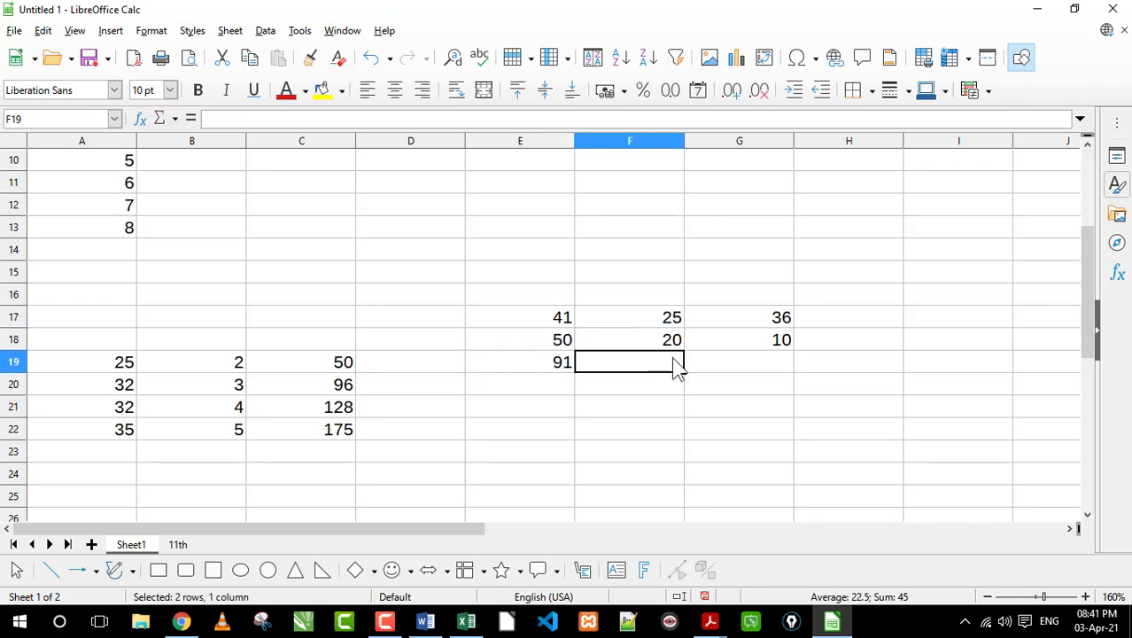
{"action": "left_click_drag", "start_coordinate": [739, 319], "coordinate": [736, 355]}
{"action": "left_click", "coordinate": [736, 355]}
{"action": "left_click", "coordinate": [548, 376]}
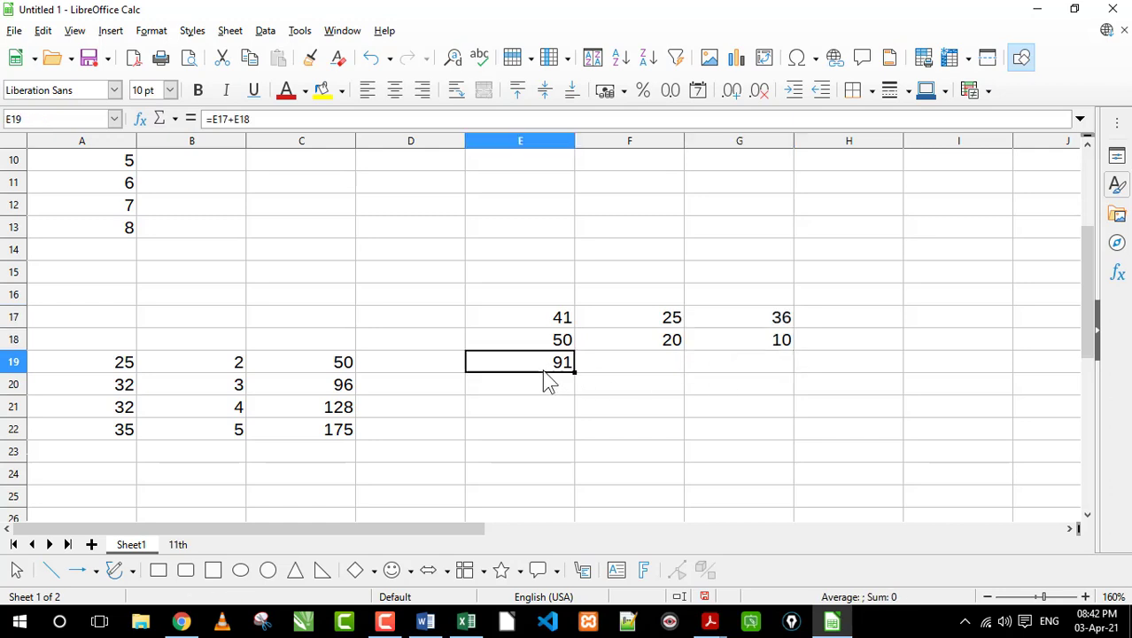
{"action": "left_click_drag", "start_coordinate": [575, 371], "coordinate": [771, 375]}
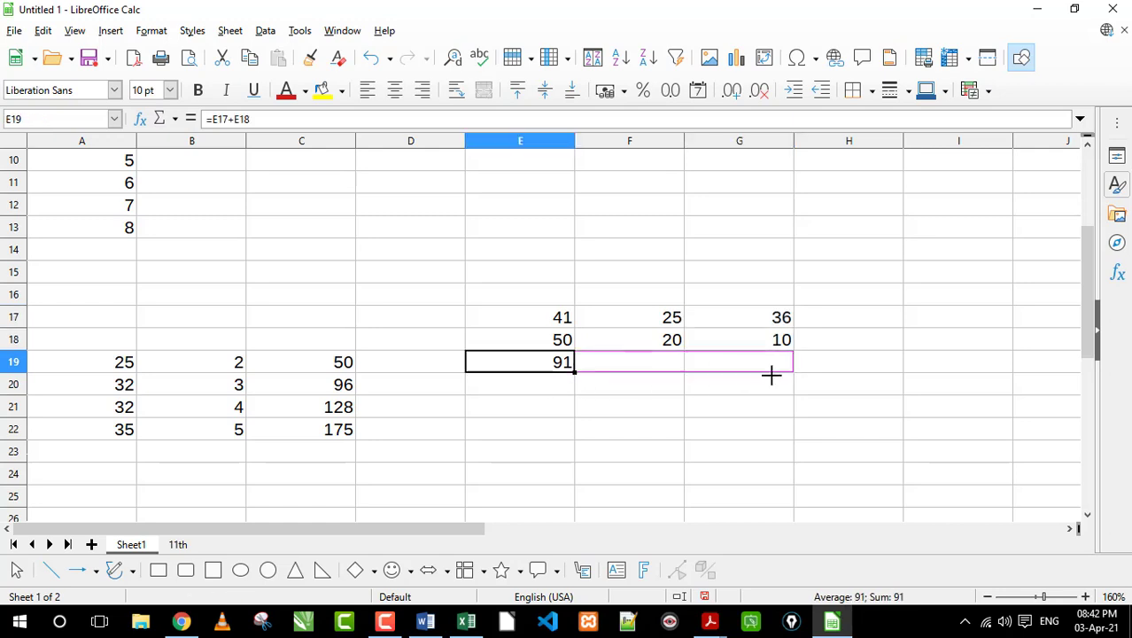
{"action": "double_click", "coordinate": [657, 368]}
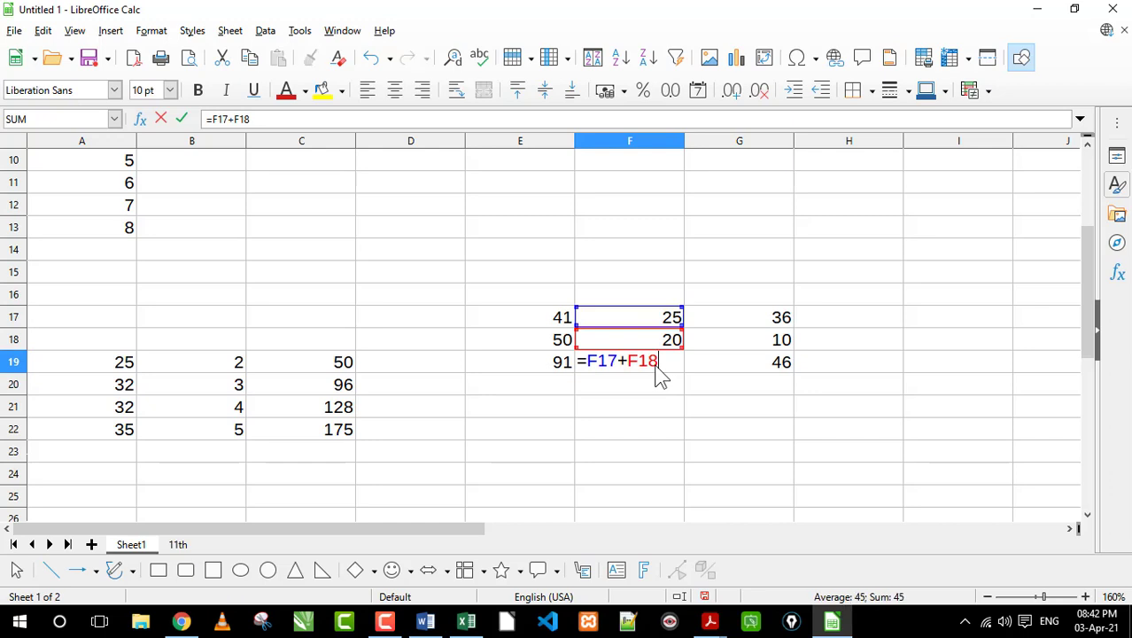
{"action": "key", "text": "Return"}
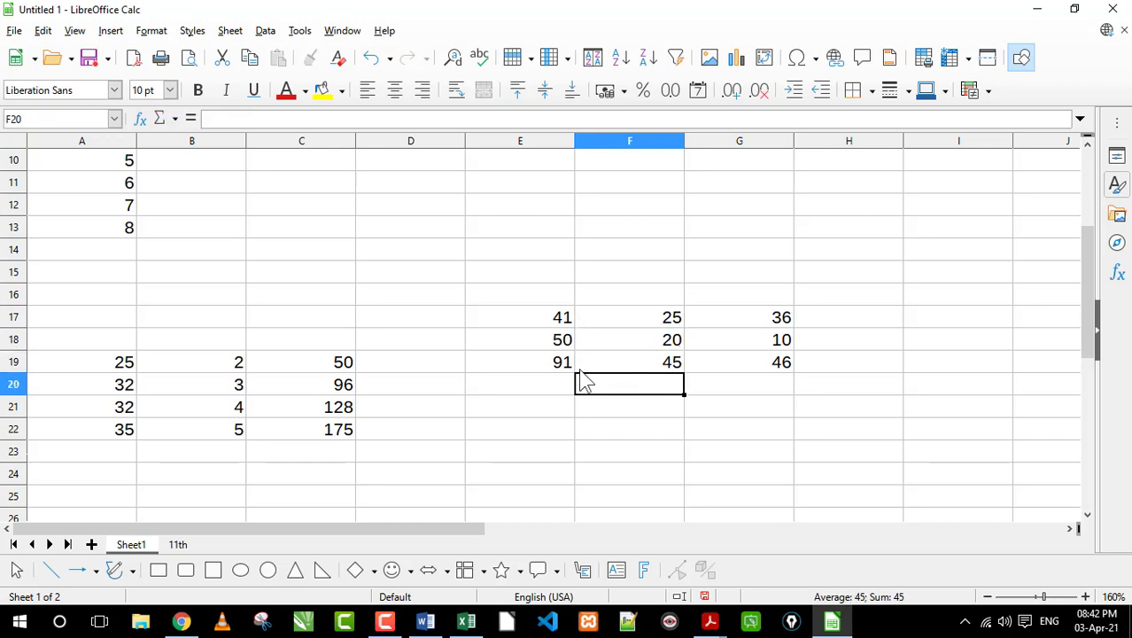
Step: Undo the accidental clearing of E19 caused by a mis-dragged fill
{"action": "left_click", "coordinate": [566, 369]}
{"action": "mouse_move", "coordinate": [574, 372]}
{"action": "left_mouse_down"}
{"action": "mouse_move", "coordinate": [771, 377]}
{"action": "mouse_move", "coordinate": [583, 367]}
{"action": "mouse_move", "coordinate": [580, 490]}
{"action": "left_mouse_up"}
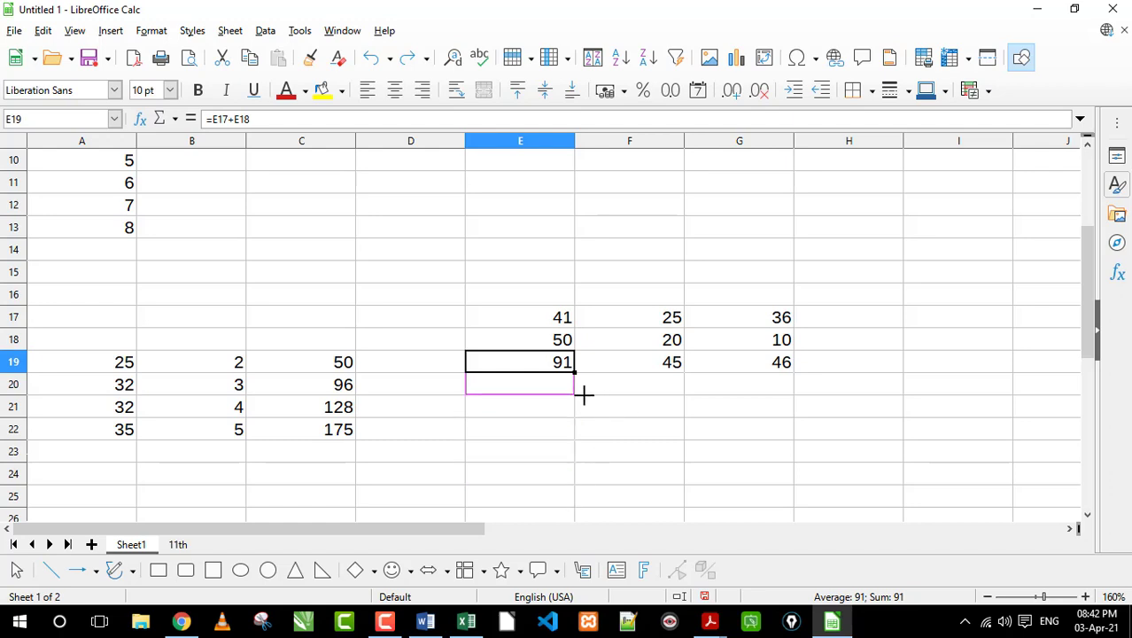
{"action": "left_click_drag", "start_coordinate": [580, 491], "coordinate": [577, 371]}
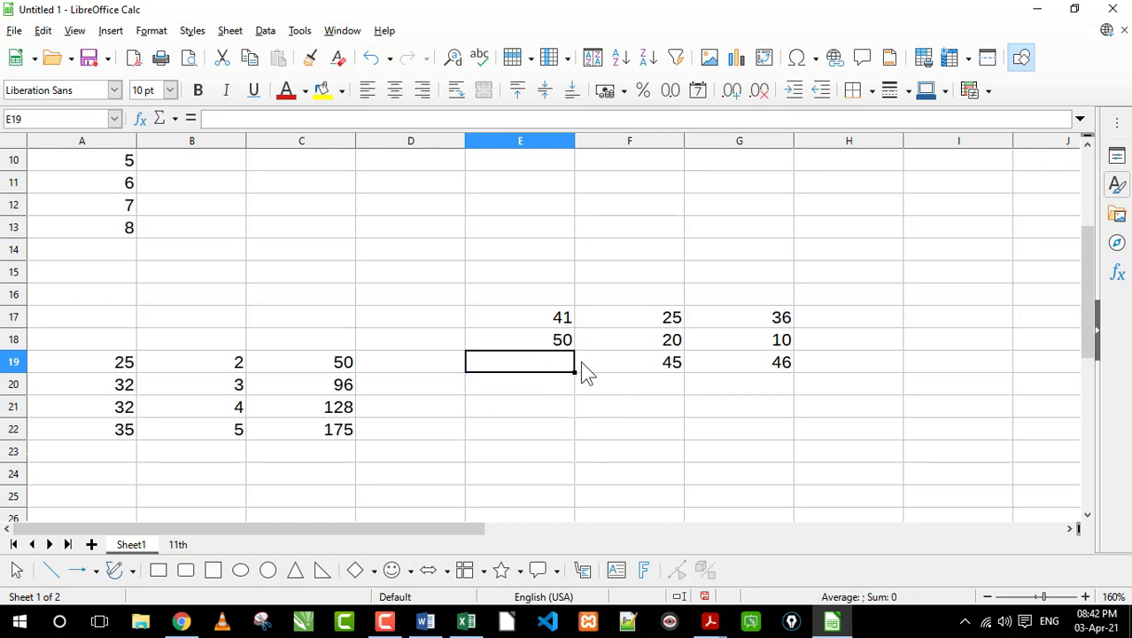
{"action": "key", "text": "ctrl+z"}
Step: Delete the copied sums 45 and 46 from F19:G19, then recheck E19's formula
{"action": "left_click", "coordinate": [644, 371], "text": "shift"}
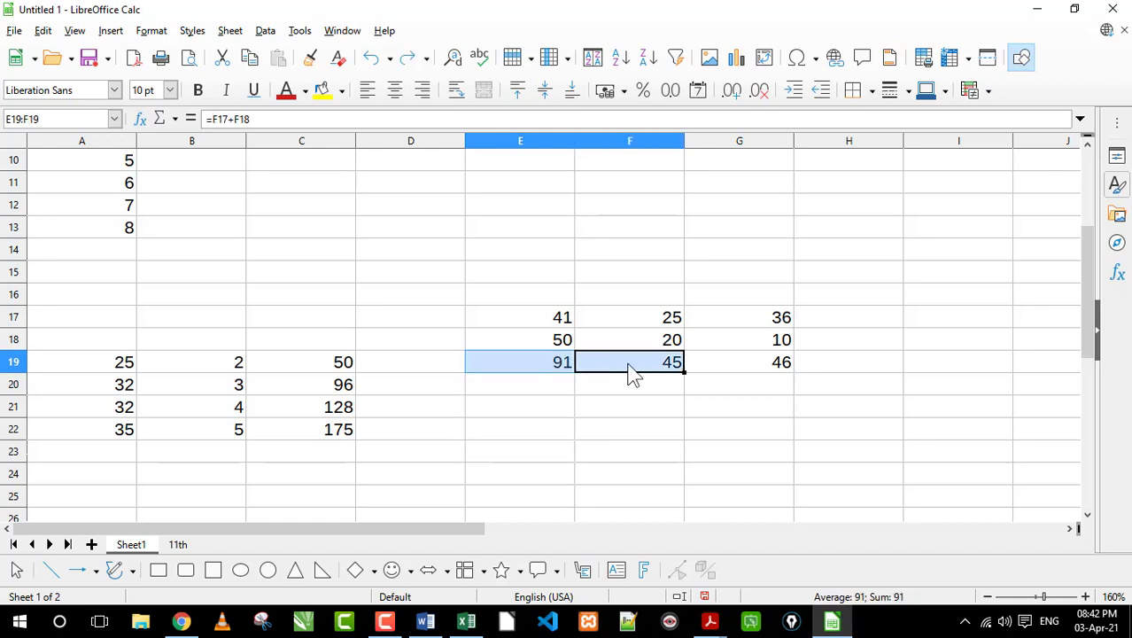
{"action": "left_click", "coordinate": [632, 376]}
{"action": "left_click_drag", "start_coordinate": [635, 363], "coordinate": [736, 362]}
{"action": "key", "text": "Delete"}
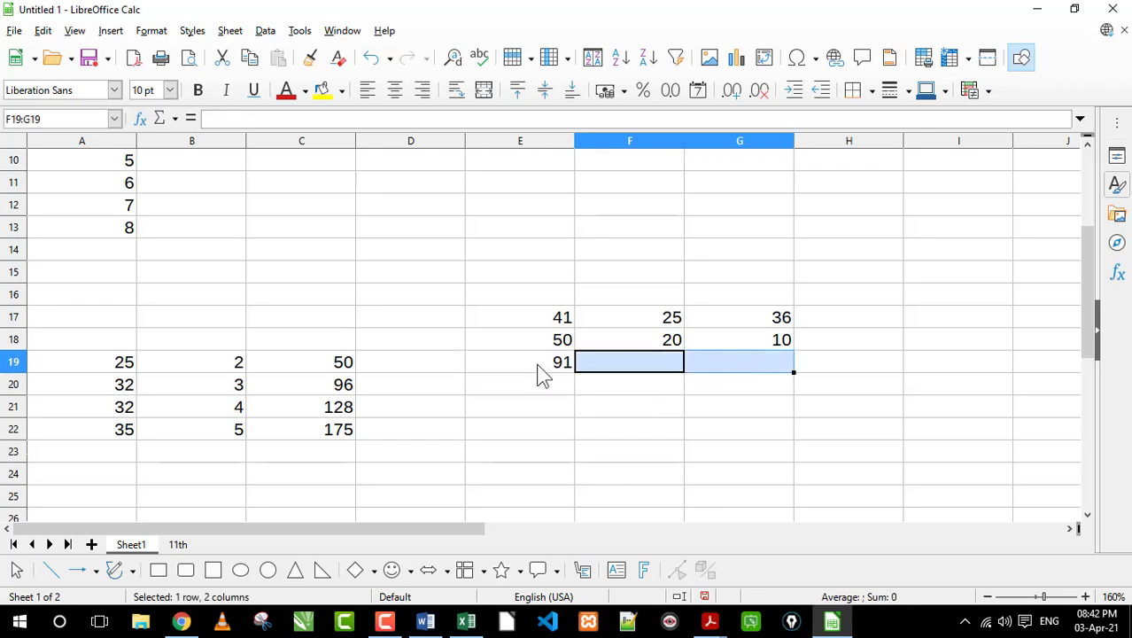
{"action": "left_click", "coordinate": [537, 369]}
{"action": "double_click", "coordinate": [539, 372]}
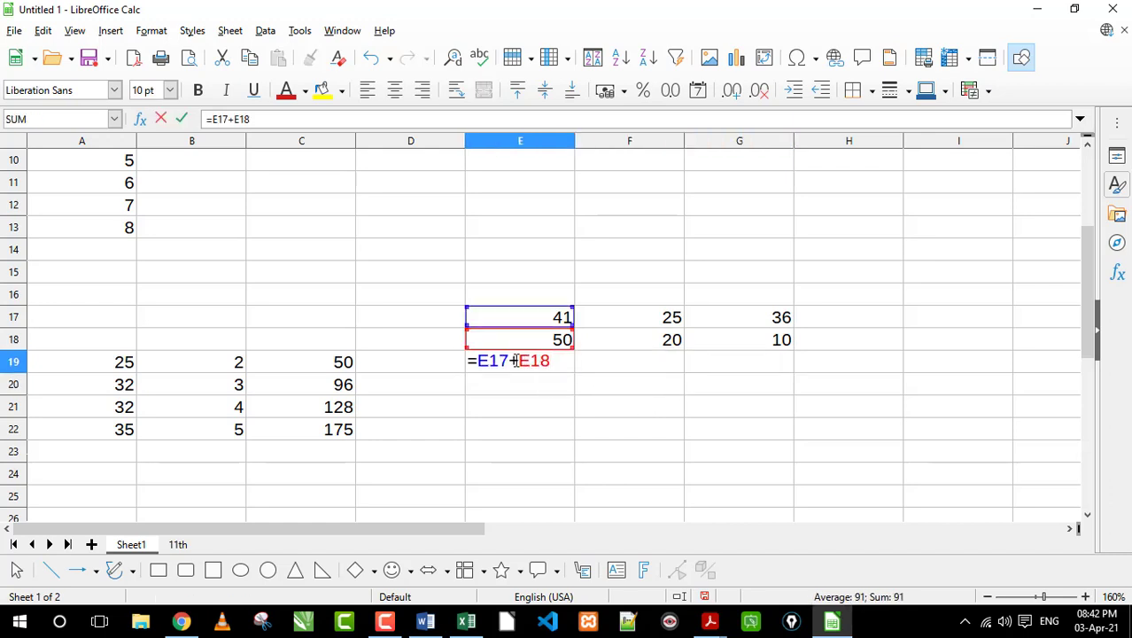
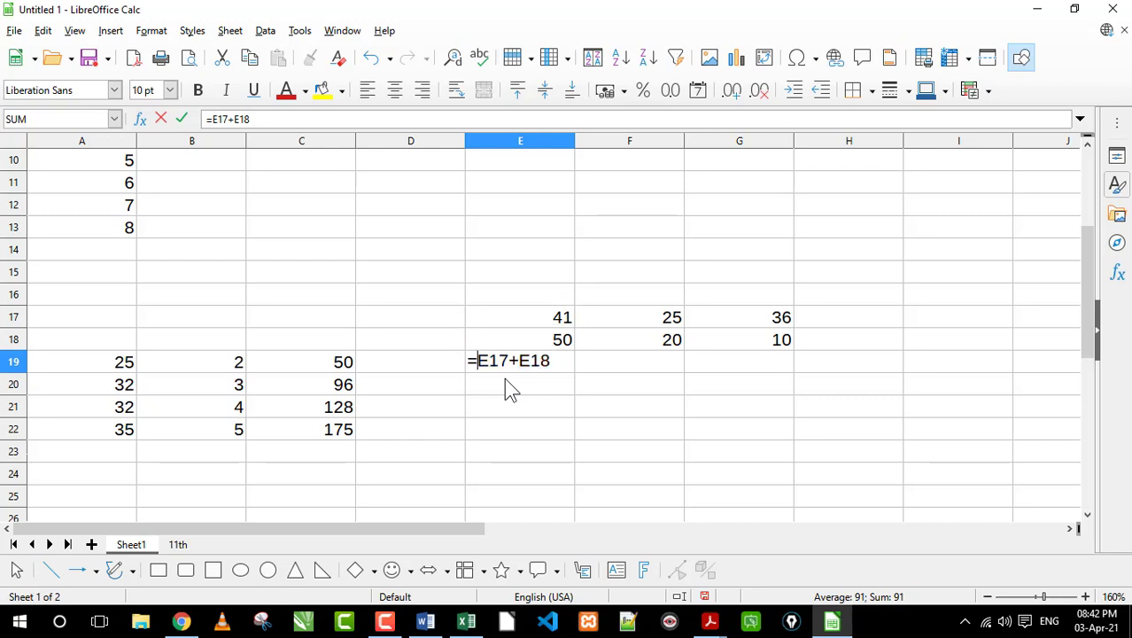
Step: Change E19's formula to =$E$17+E18 and fill it across to G19, giving 91, 61 and 51
{"action": "key", "text": "Right"}
{"action": "key", "text": "shift+Left"}
{"action": "left_click_drag", "start_coordinate": [511, 361], "coordinate": [481, 355]}
{"action": "left_click", "coordinate": [492, 360]}
{"action": "type", "text": "$E"}
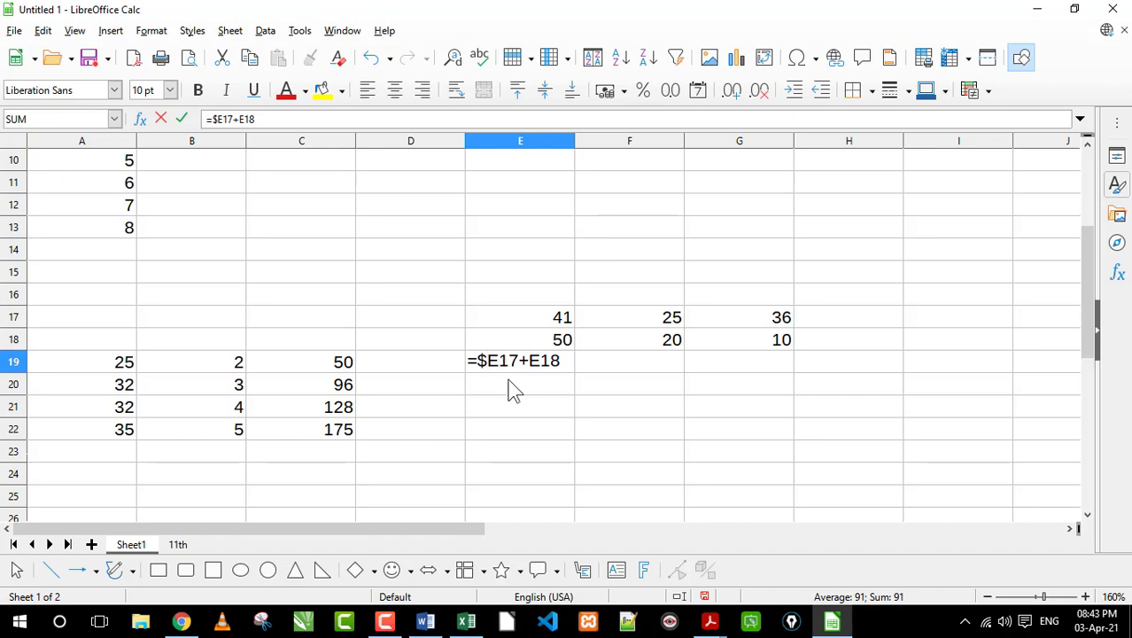
{"action": "type", "text": "$"}
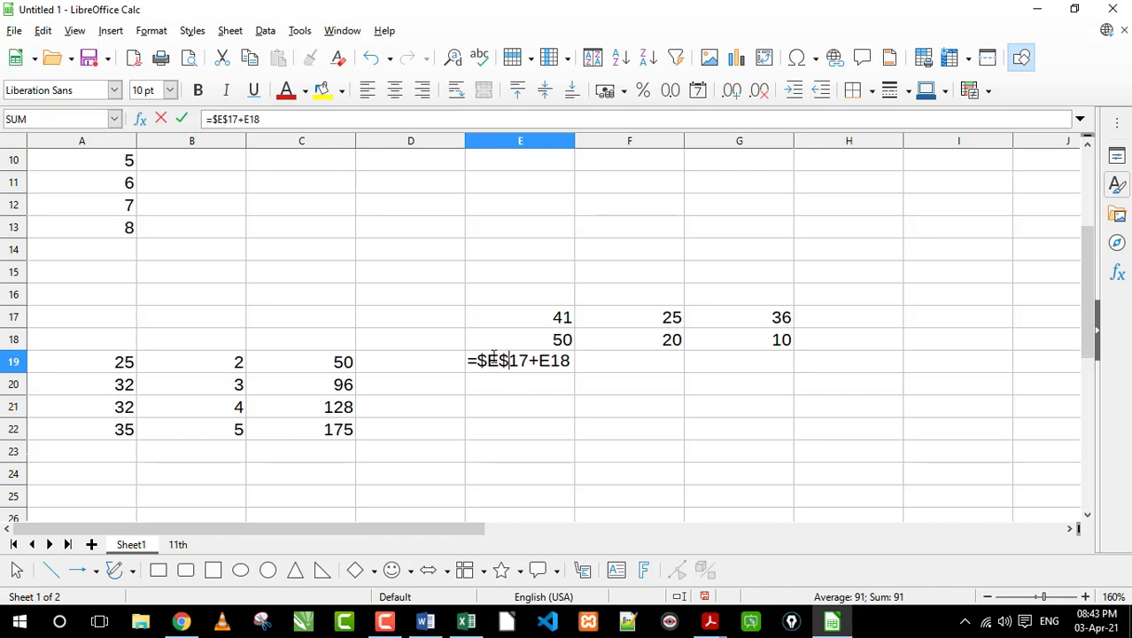
{"action": "left_click_drag", "start_coordinate": [498, 362], "coordinate": [477, 361]}
{"action": "left_click_drag", "start_coordinate": [529, 362], "coordinate": [500, 362]}
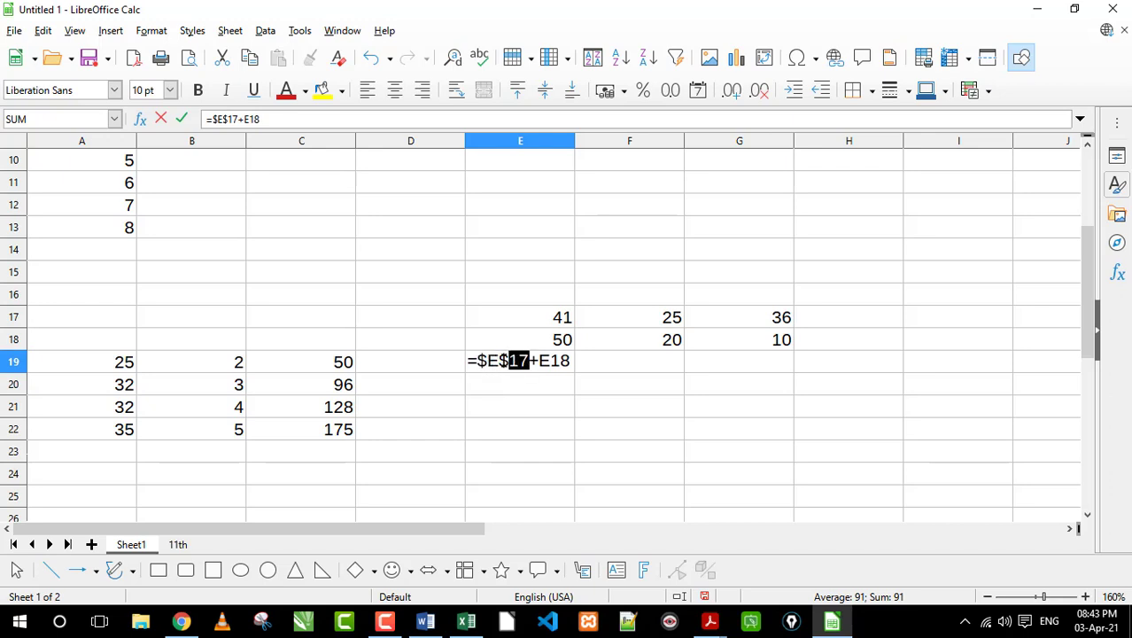
{"action": "left_click", "coordinate": [519, 361]}
{"action": "key", "text": "Return"}
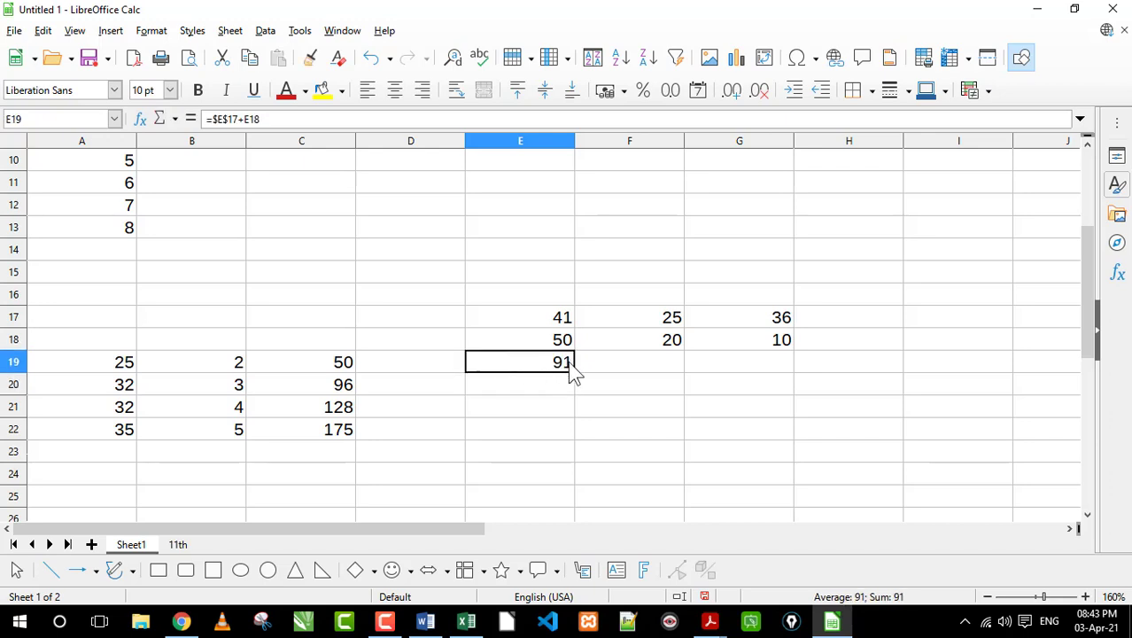
{"action": "left_click_drag", "start_coordinate": [574, 373], "coordinate": [760, 373]}
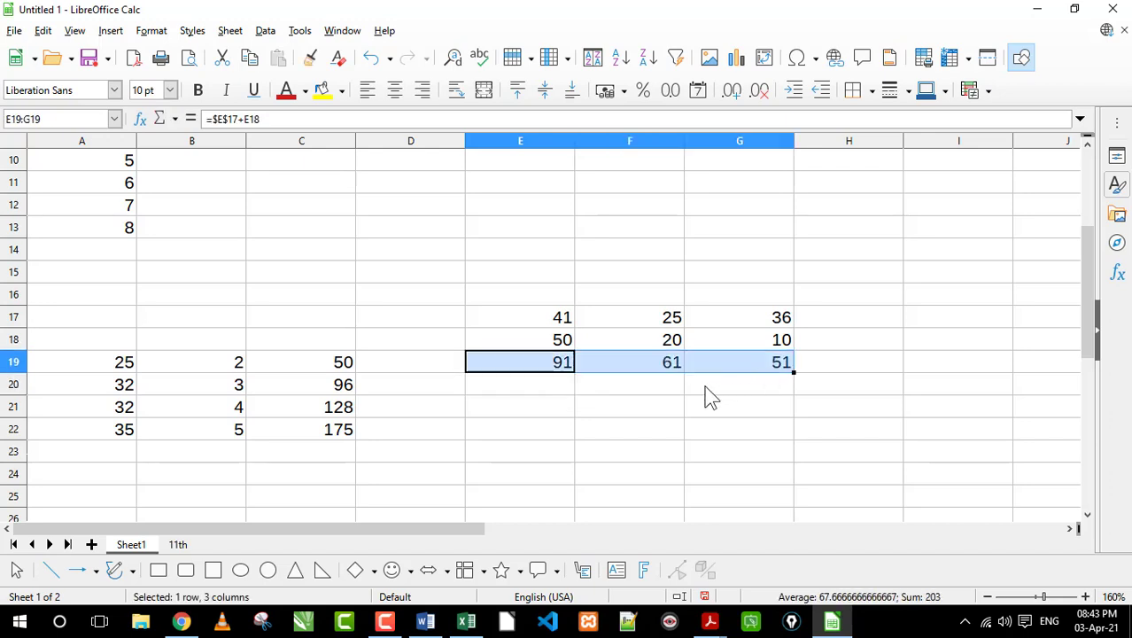
{"action": "left_click", "coordinate": [704, 390]}
{"action": "left_click", "coordinate": [658, 370]}
{"action": "double_click", "coordinate": [657, 370]}
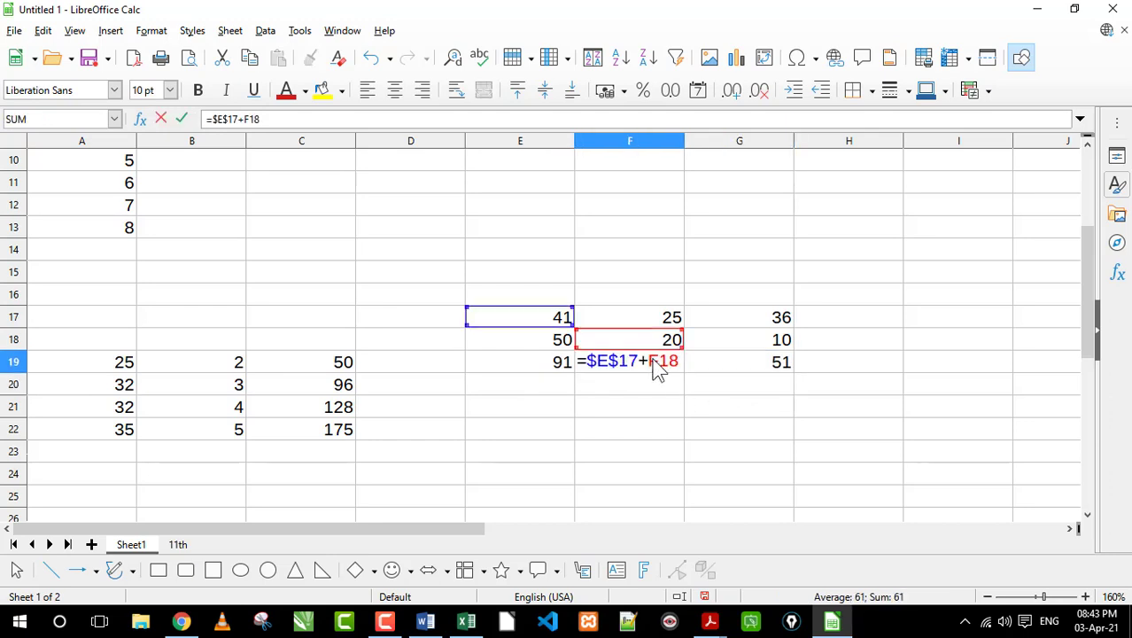
{"action": "key", "text": "Return"}
{"action": "double_click", "coordinate": [551, 370]}
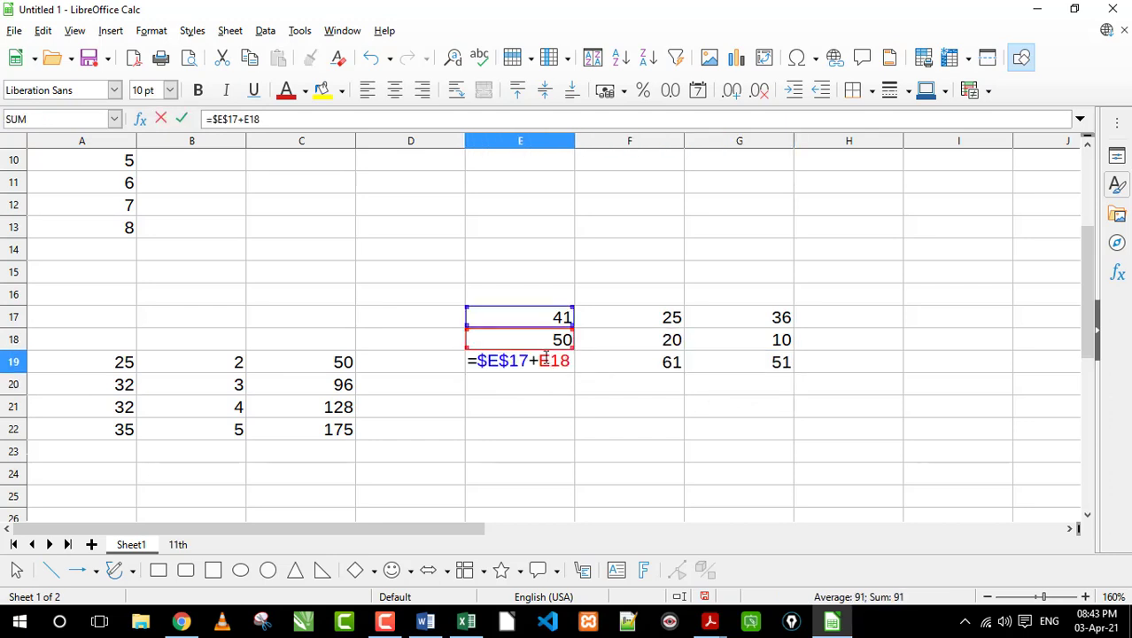
{"action": "left_click_drag", "start_coordinate": [551, 363], "coordinate": [561, 368]}
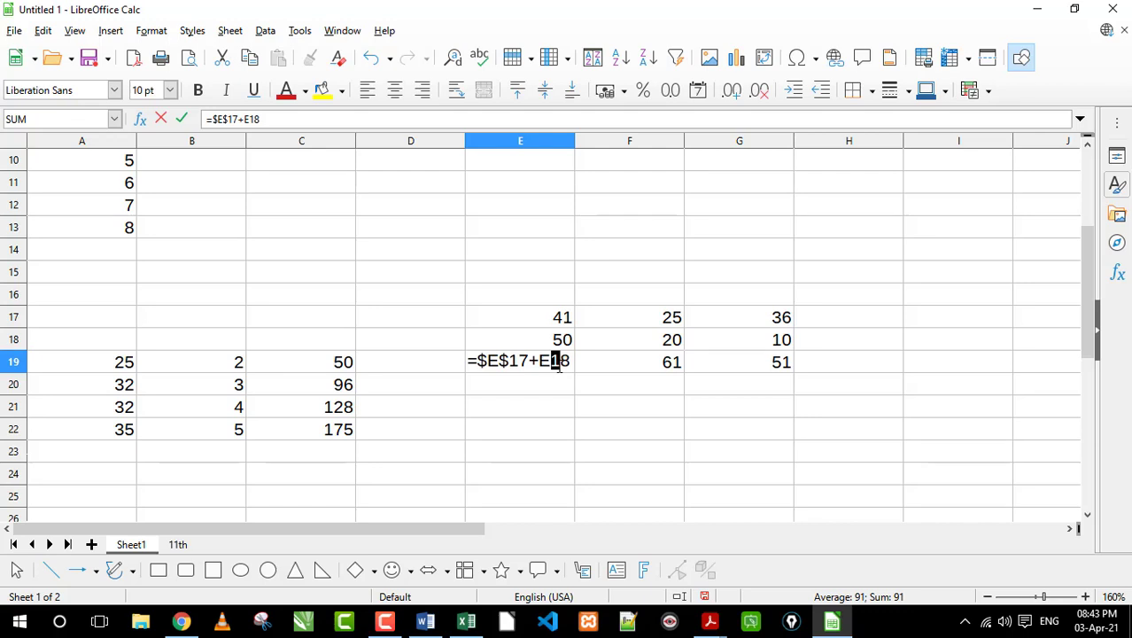
{"action": "left_click", "coordinate": [622, 364]}
{"action": "double_click", "coordinate": [622, 363]}
{"action": "left_click_drag", "start_coordinate": [659, 362], "coordinate": [671, 360]}
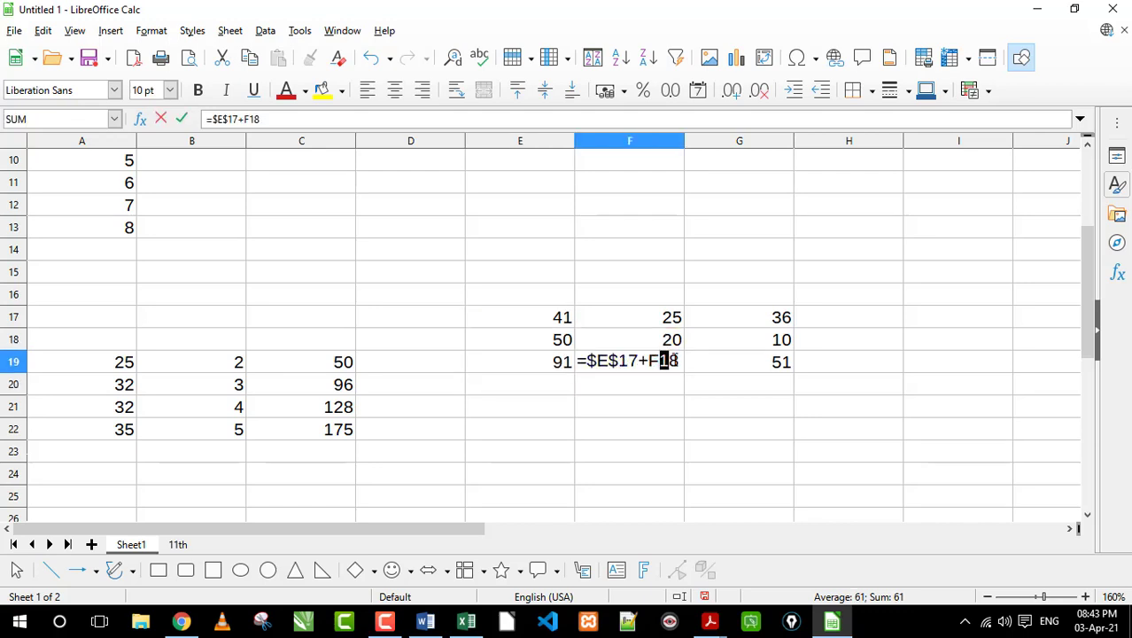
{"action": "left_click", "coordinate": [708, 365]}
{"action": "double_click", "coordinate": [709, 365]}
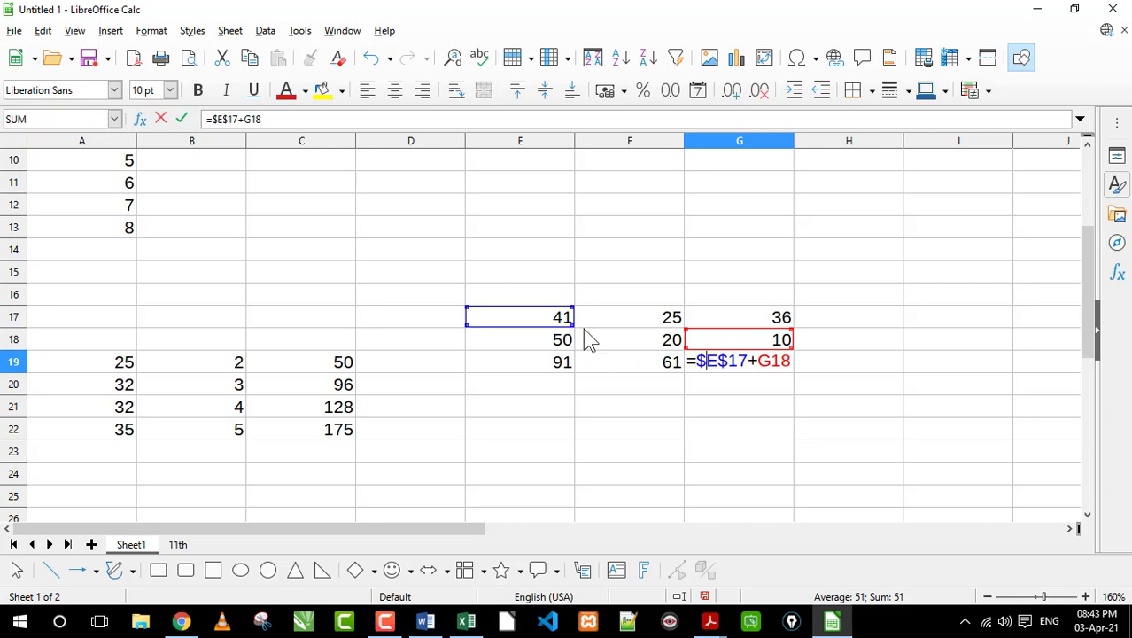
{"action": "key", "text": "Return"}
{"action": "double_click", "coordinate": [665, 365]}
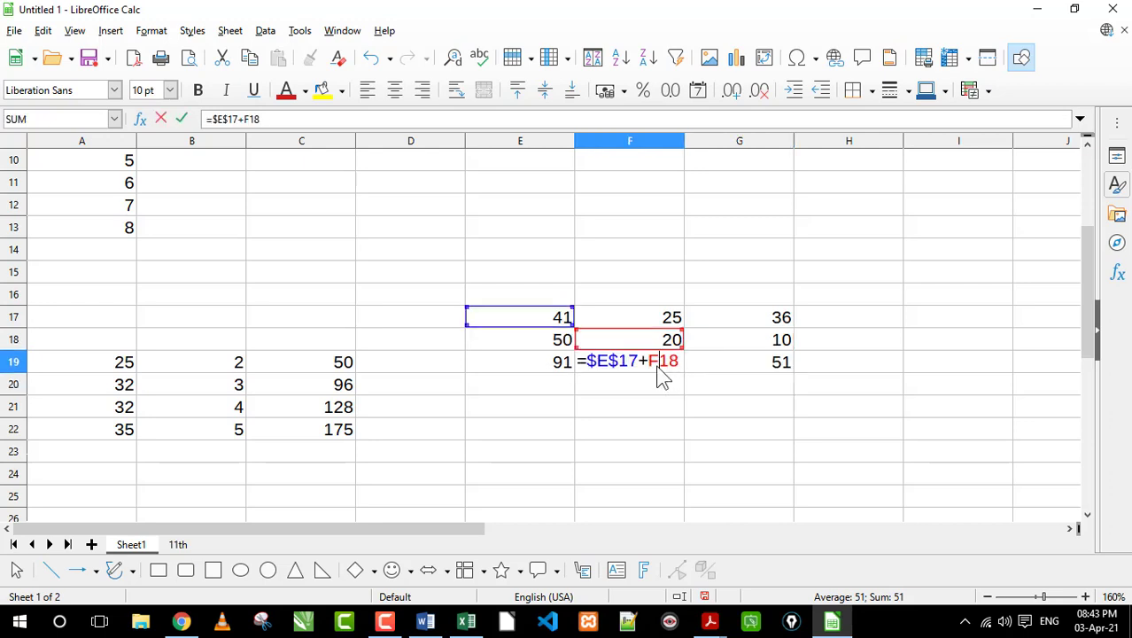
{"action": "key", "text": "Return"}
{"action": "double_click", "coordinate": [727, 362]}
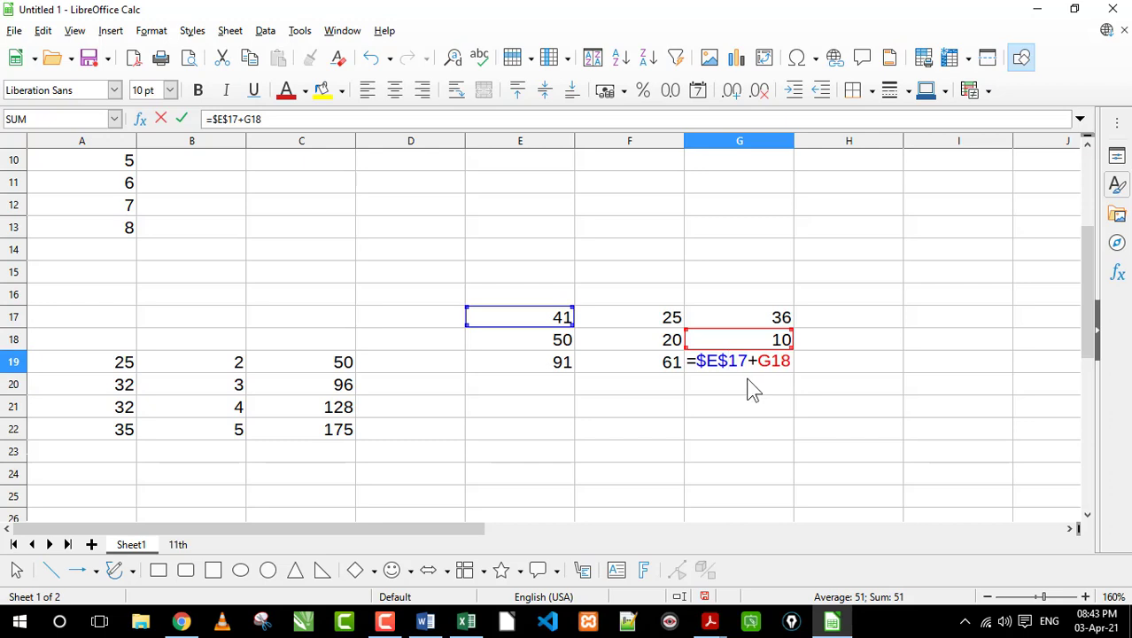
{"action": "key", "text": "Return"}
{"action": "left_click", "coordinate": [556, 367]}
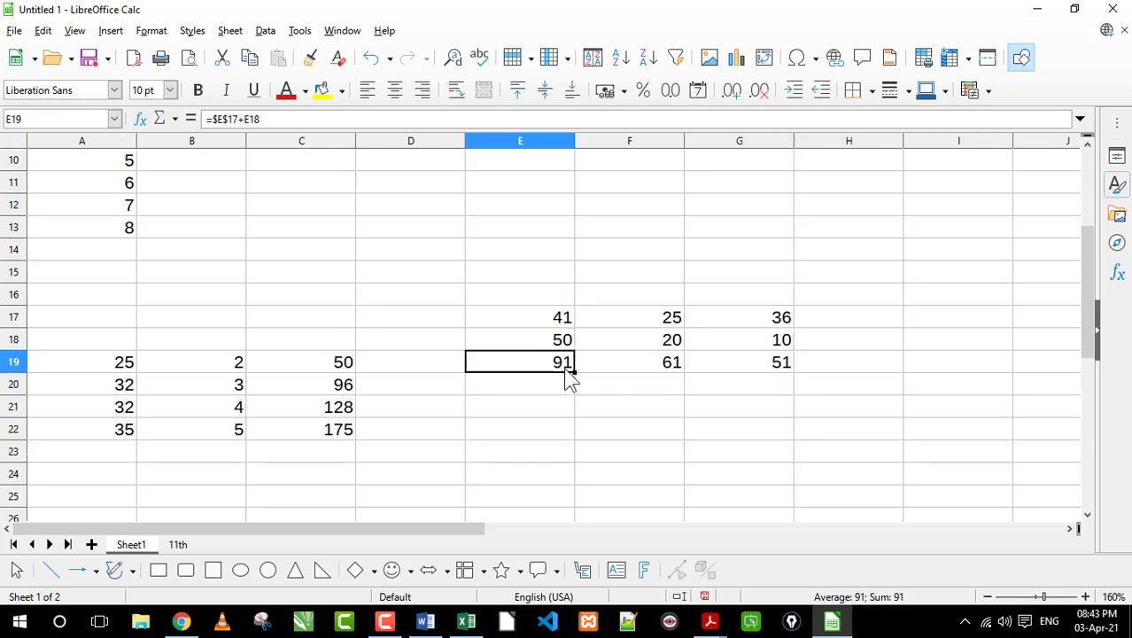
{"action": "double_click", "coordinate": [556, 367]}
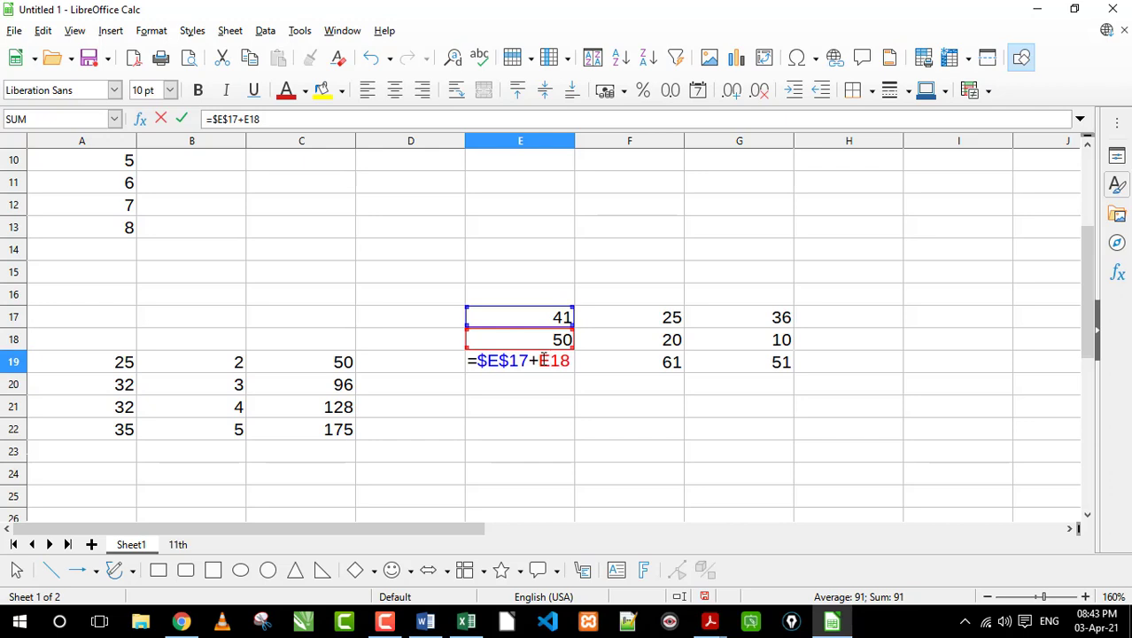
Step: Lock both references so E19 reads =$E$17+$E$18, and clear the old F19:G19 results
{"action": "key", "text": "F4"}
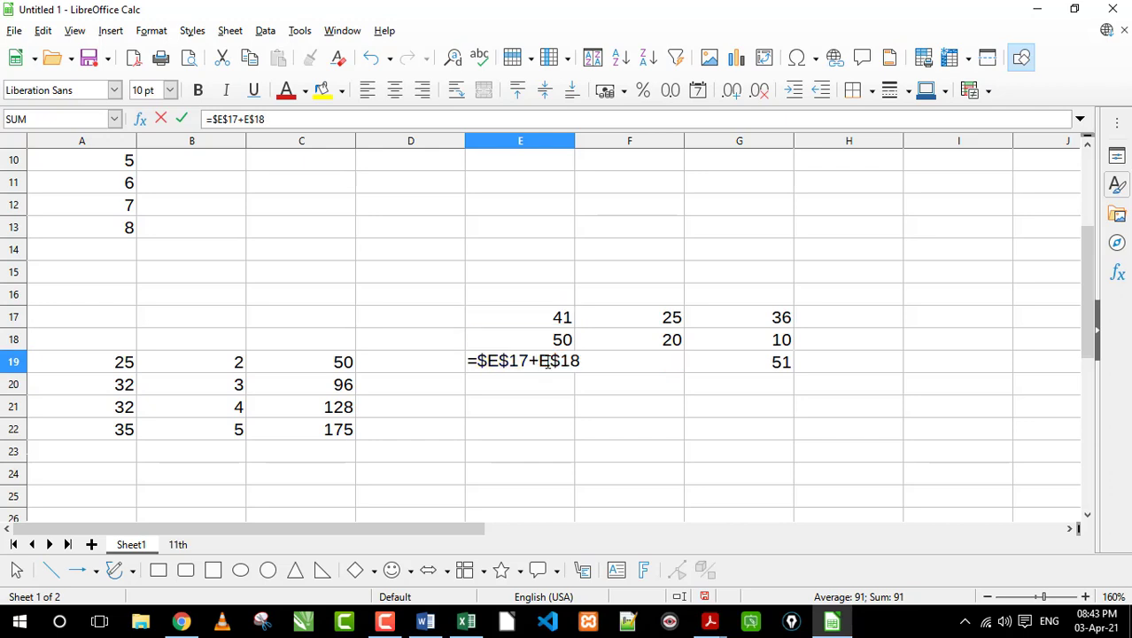
{"action": "type", "text": "$"}
{"action": "key", "text": "Return"}
{"action": "left_click", "coordinate": [536, 369]}
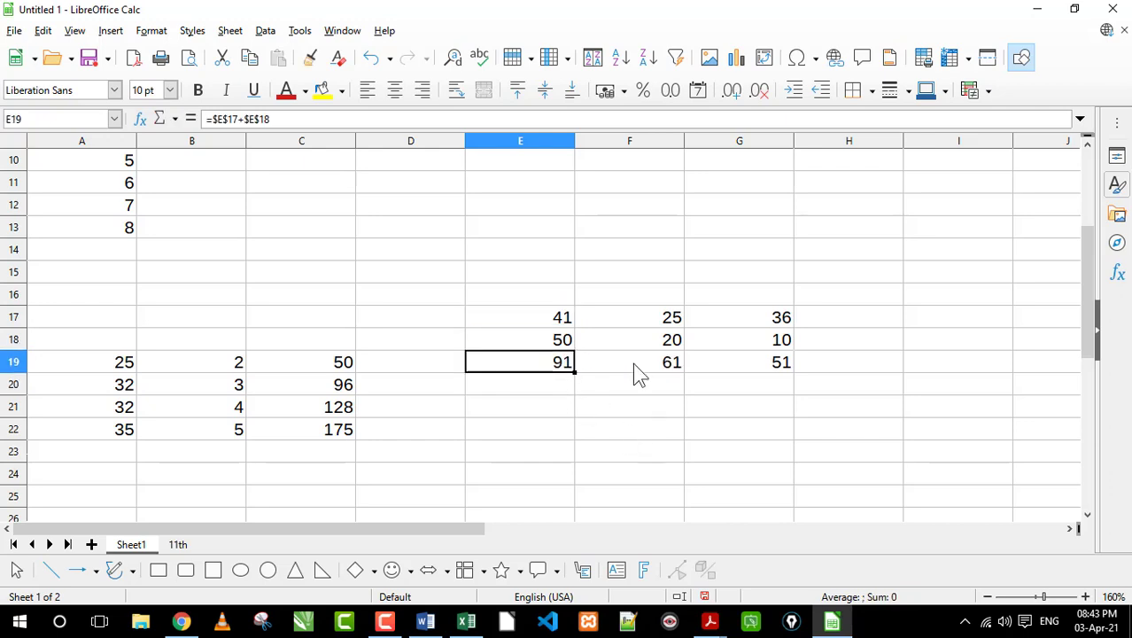
{"action": "left_click_drag", "start_coordinate": [634, 363], "coordinate": [751, 365]}
{"action": "key", "text": "Delete"}
Step: Fill E19's formula down to E24 and inspect the copied formulas in F22 and G21
{"action": "left_click", "coordinate": [556, 369]}
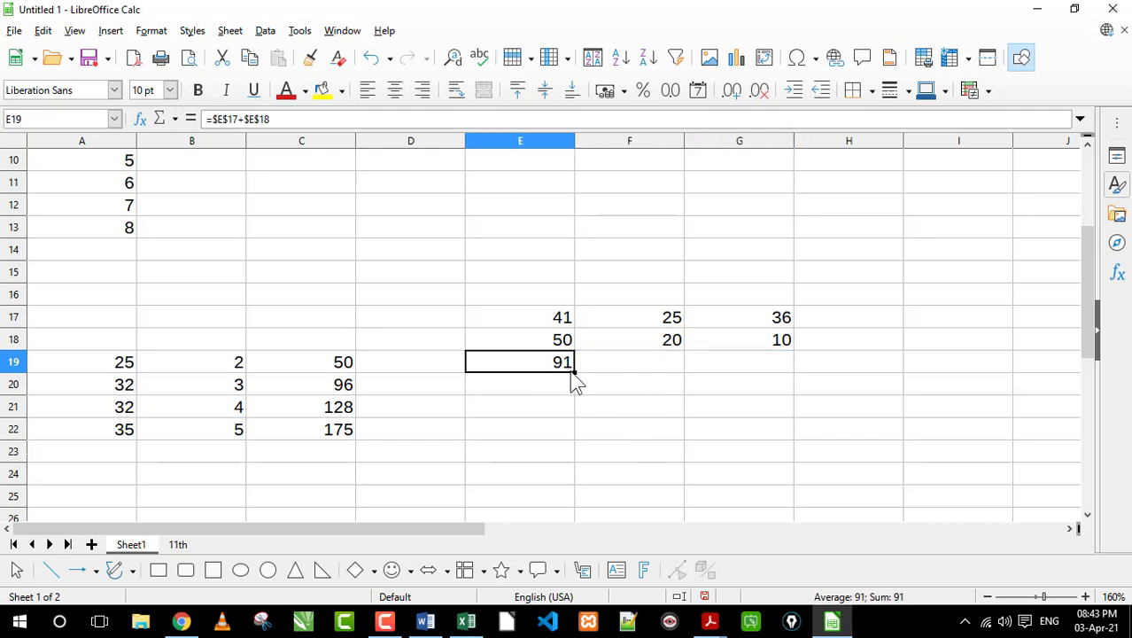
{"action": "mouse_move", "coordinate": [572, 376]}
{"action": "left_mouse_down"}
{"action": "mouse_move", "coordinate": [575, 474]}
{"action": "mouse_move", "coordinate": [782, 479]}
{"action": "left_mouse_up"}
{"action": "left_click", "coordinate": [599, 405]}
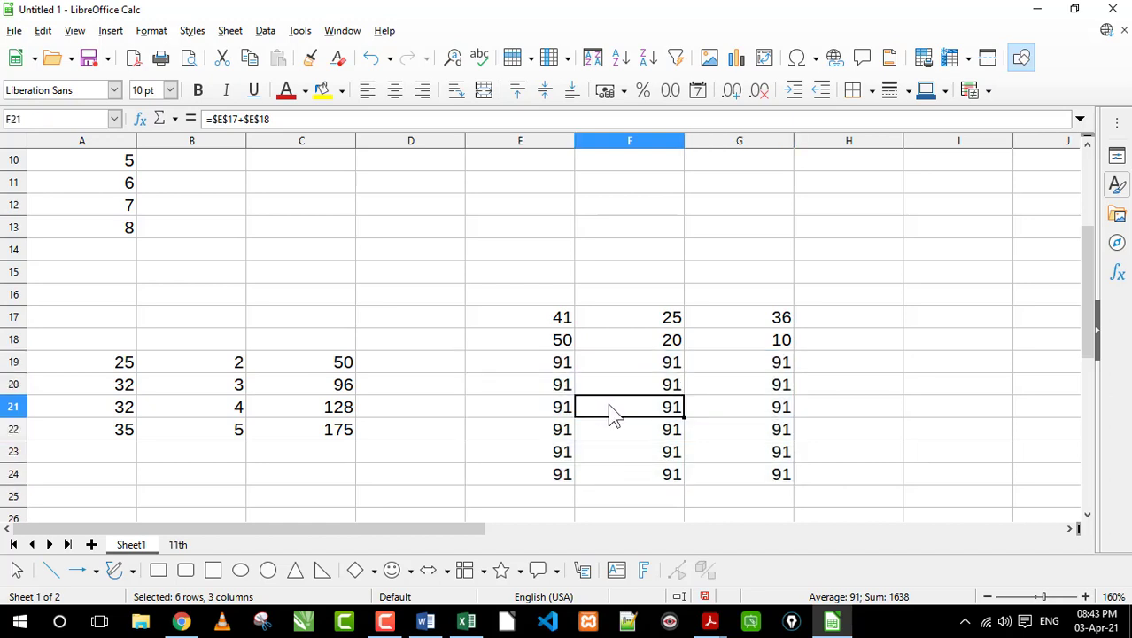
{"action": "double_click", "coordinate": [633, 432]}
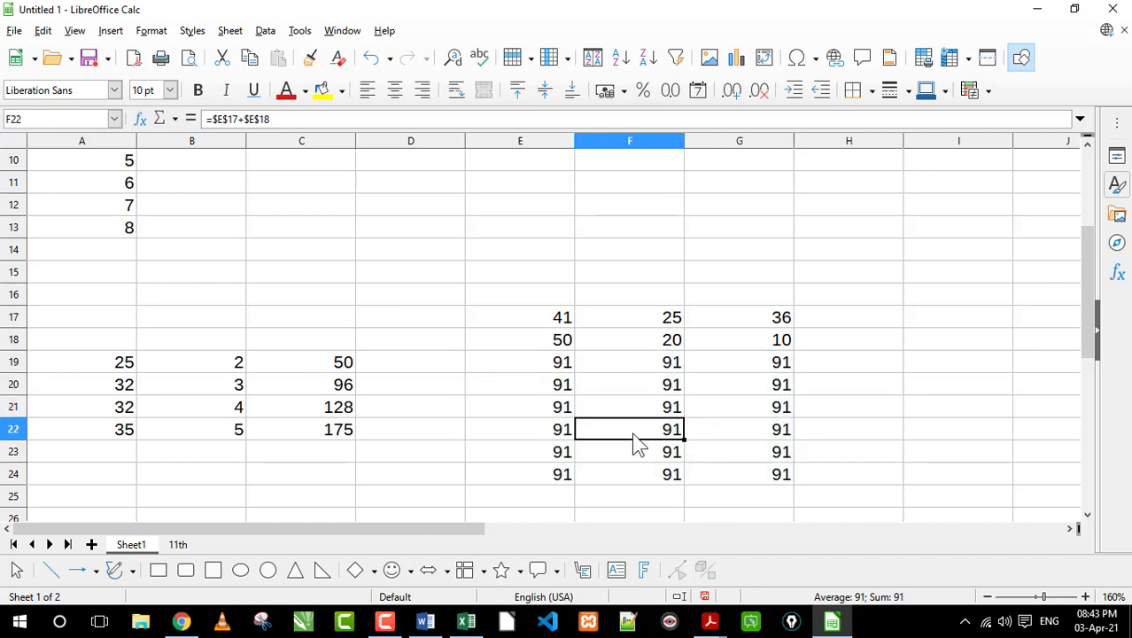
{"action": "double_click", "coordinate": [757, 408]}
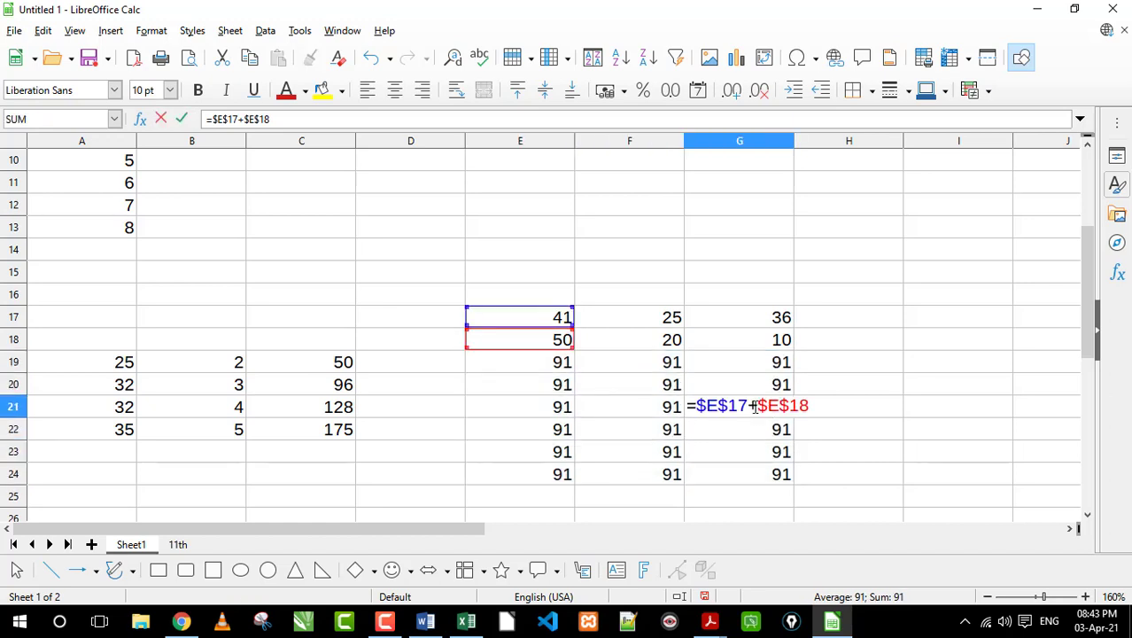
{"action": "key", "text": "Return"}
Step: Select the copied results in columns F and G, rows 19 to 24
{"action": "left_click_drag", "start_coordinate": [550, 367], "coordinate": [751, 452]}
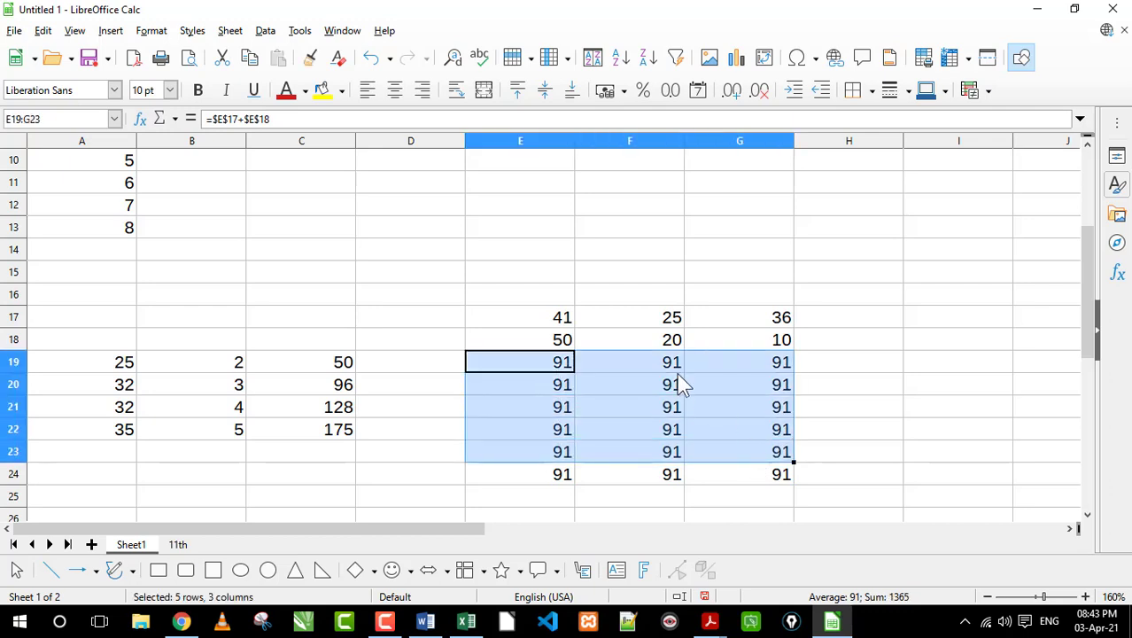
{"action": "left_click", "coordinate": [651, 365]}
{"action": "left_click_drag", "start_coordinate": [651, 372], "coordinate": [749, 476]}
Step: Clear the test copies in columns F and G and below E19
{"action": "key", "text": "Delete"}
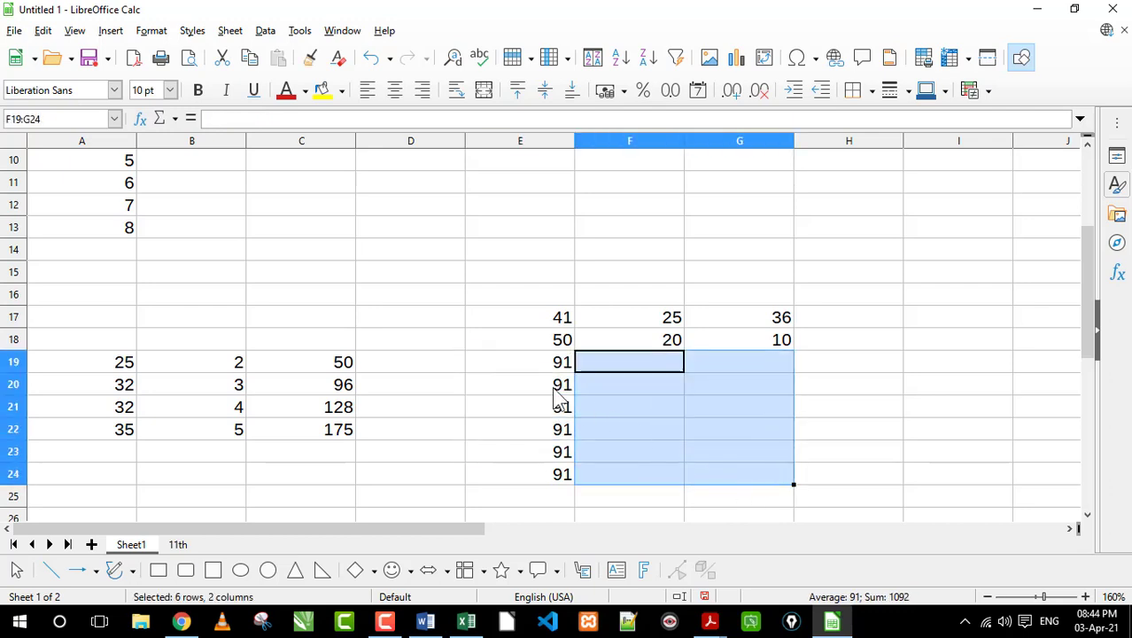
{"action": "left_click_drag", "start_coordinate": [523, 384], "coordinate": [585, 475]}
{"action": "key", "text": "Delete"}
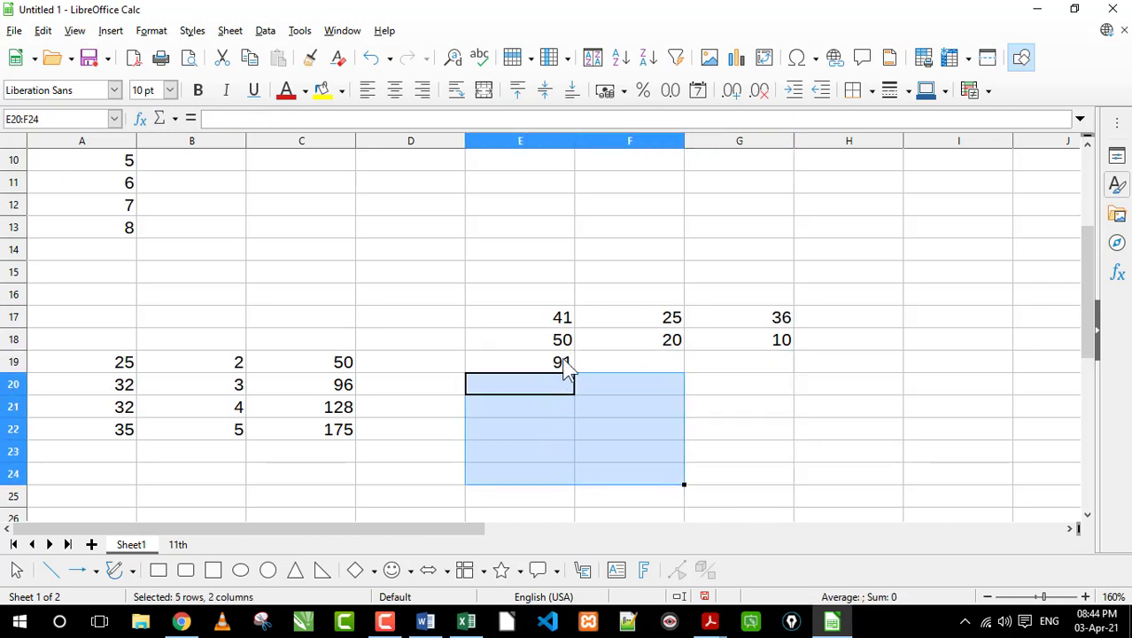
{"action": "left_click", "coordinate": [595, 351]}
Step: Edit E19 to the column-locked formula =$E17+$E18
{"action": "left_click", "coordinate": [551, 368]}
{"action": "double_click", "coordinate": [549, 363]}
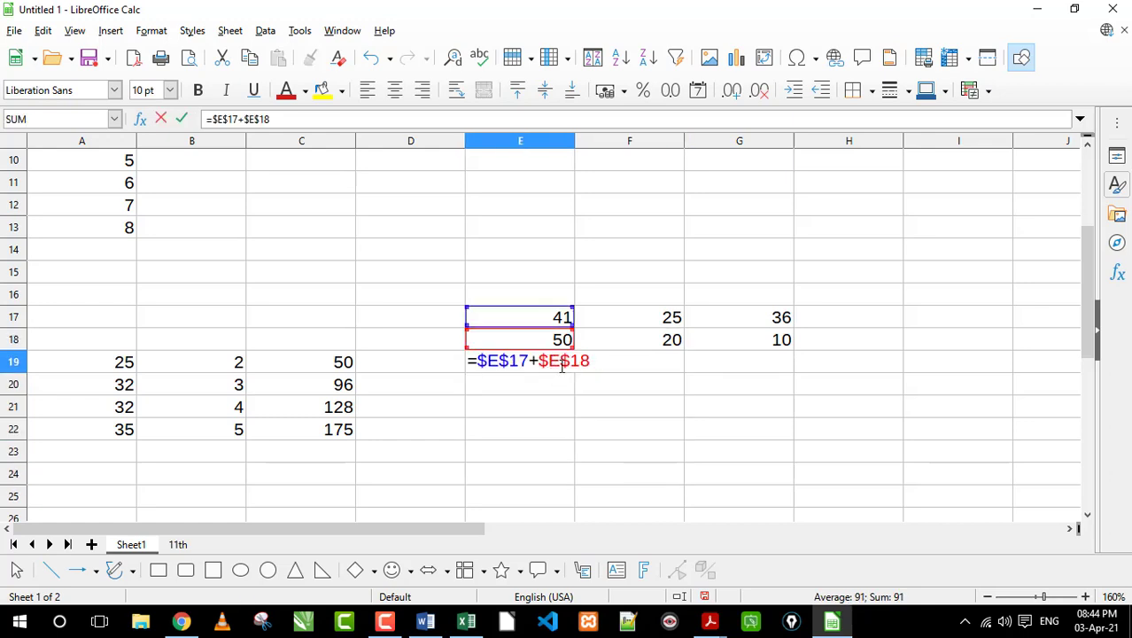
{"action": "left_click", "coordinate": [572, 363]}
{"action": "key", "text": "BackSpace"}
{"action": "left_click", "coordinate": [509, 361]}
{"action": "key", "text": "BackSpace"}
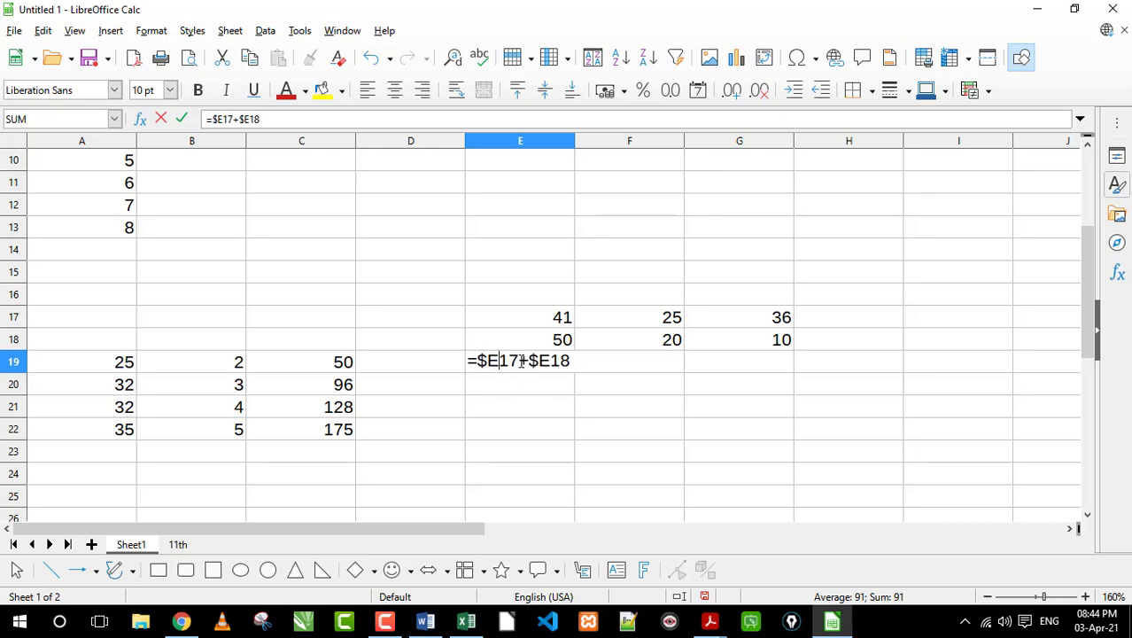
{"action": "double_click", "coordinate": [491, 361]}
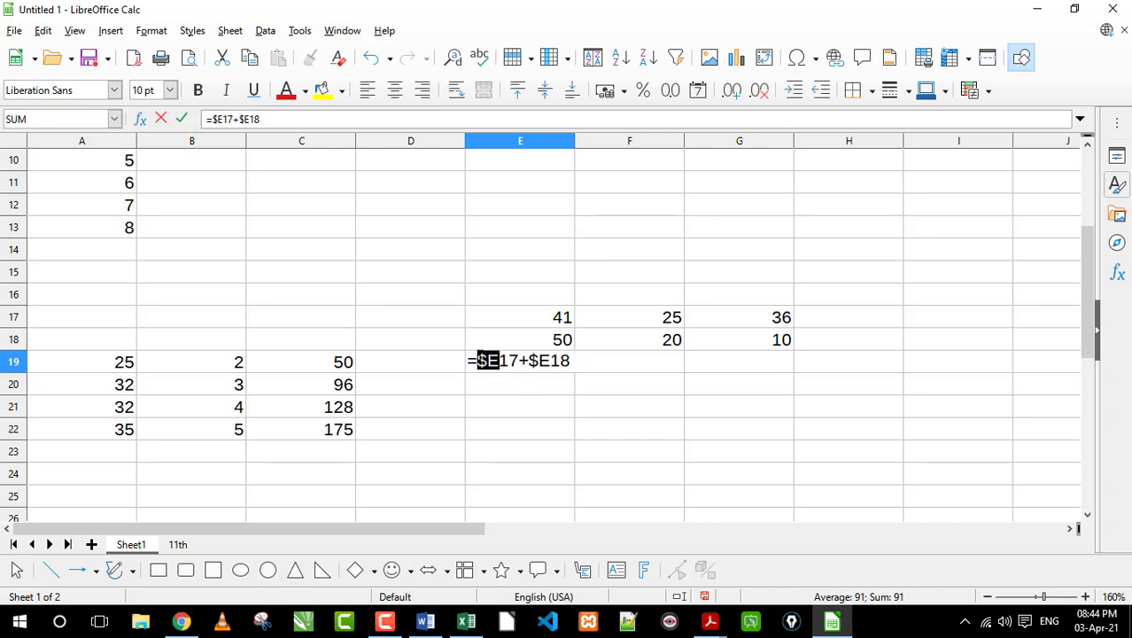
{"action": "double_click", "coordinate": [532, 360]}
{"action": "key", "text": "Return"}
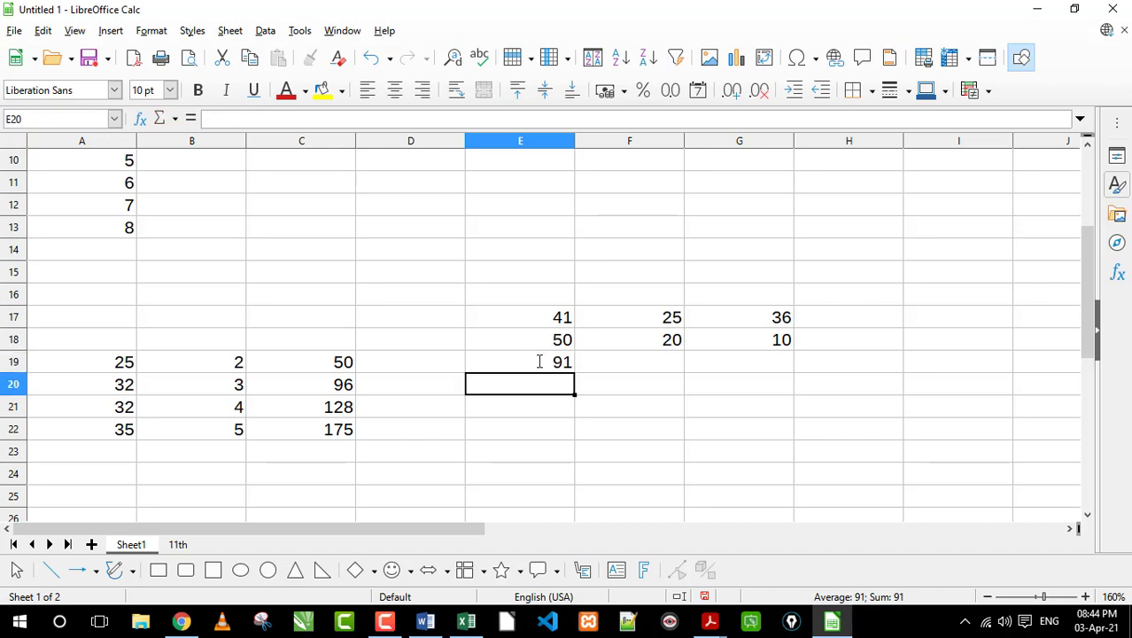
Step: Copy E19 across to G19, check F19's formula, then clear F19:G19 again
{"action": "left_click", "coordinate": [538, 360]}
{"action": "left_click_drag", "start_coordinate": [619, 373], "coordinate": [839, 379]}
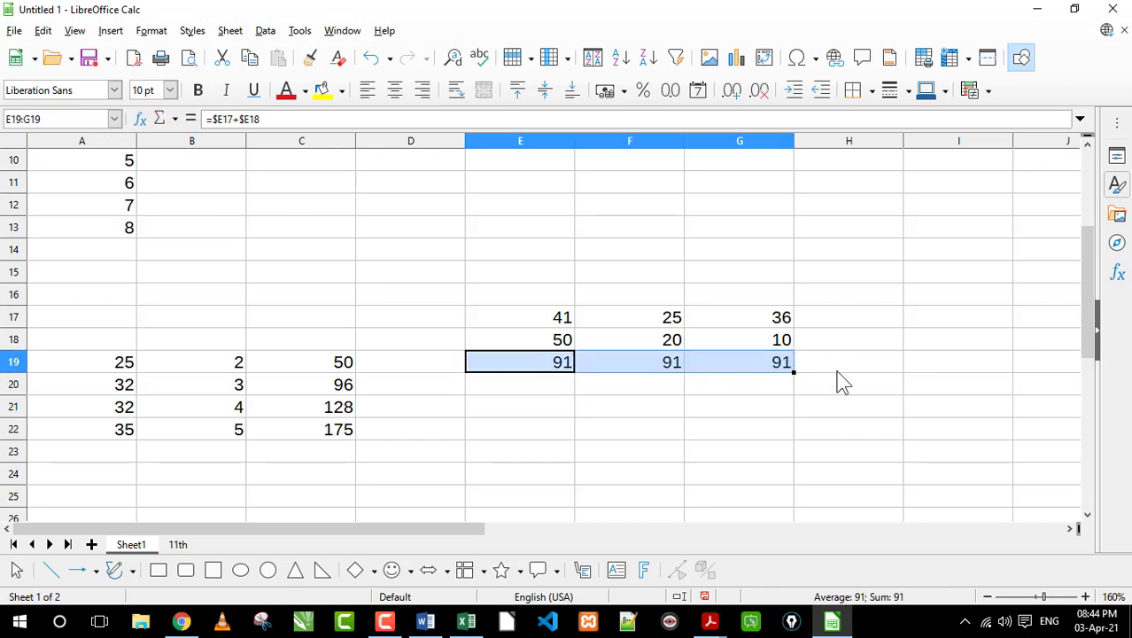
{"action": "left_click", "coordinate": [660, 370]}
{"action": "double_click", "coordinate": [660, 369]}
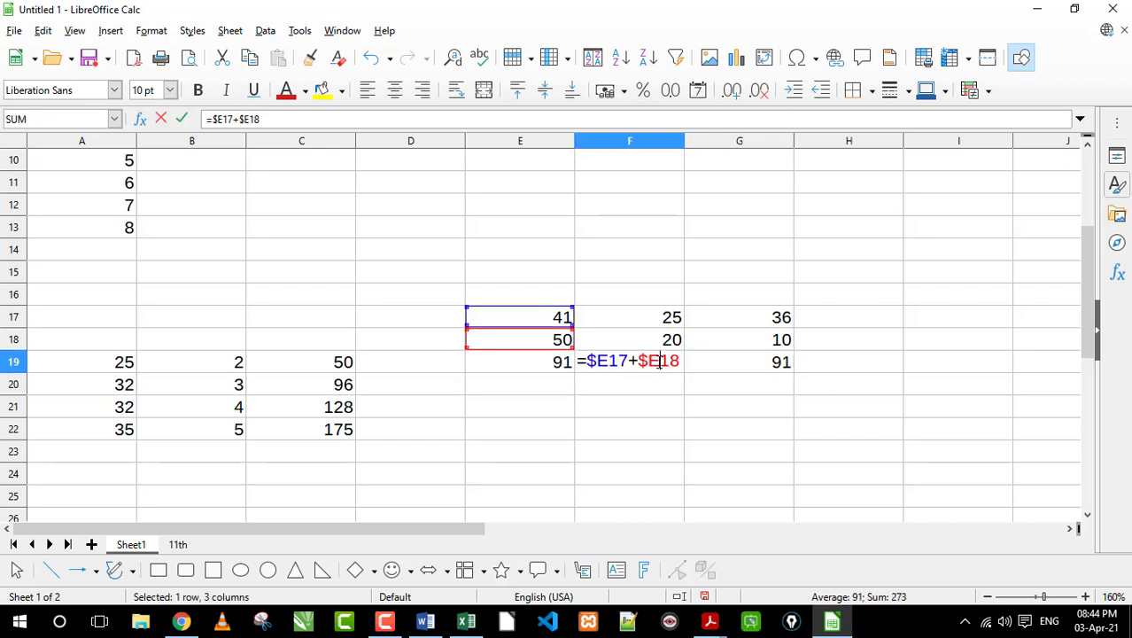
{"action": "key", "text": "Return"}
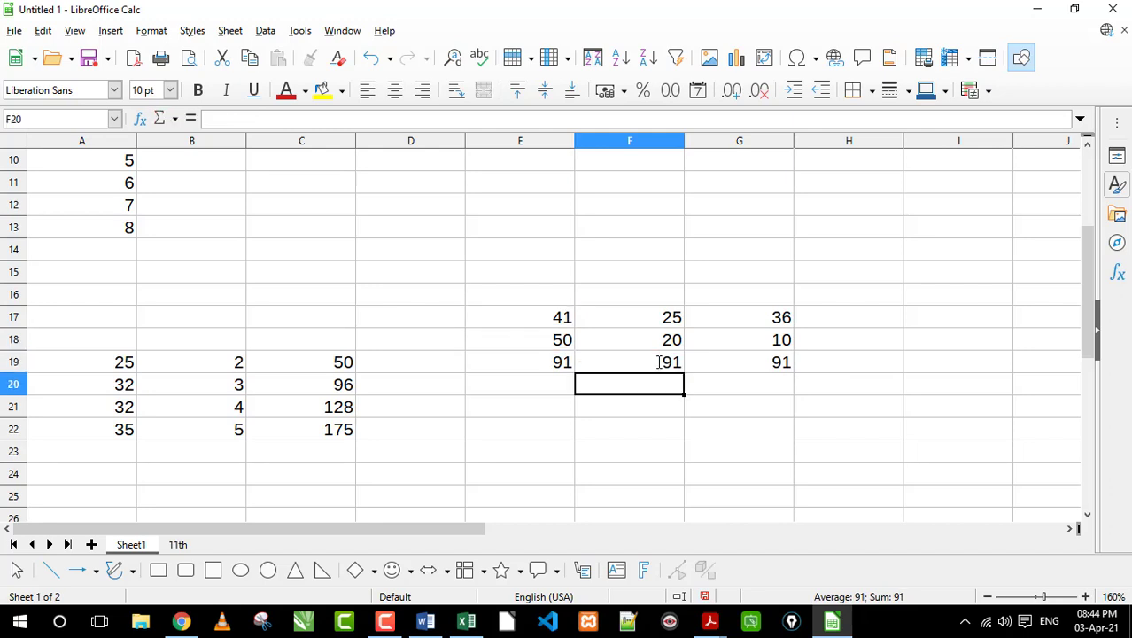
{"action": "left_click", "coordinate": [660, 365]}
{"action": "key", "text": "shift+Right"}
{"action": "key", "text": "Delete"}
Step: Recopy E19 to F19:G19 and inspect both copies, each showing 91 with column E fixed
{"action": "left_click", "coordinate": [565, 369]}
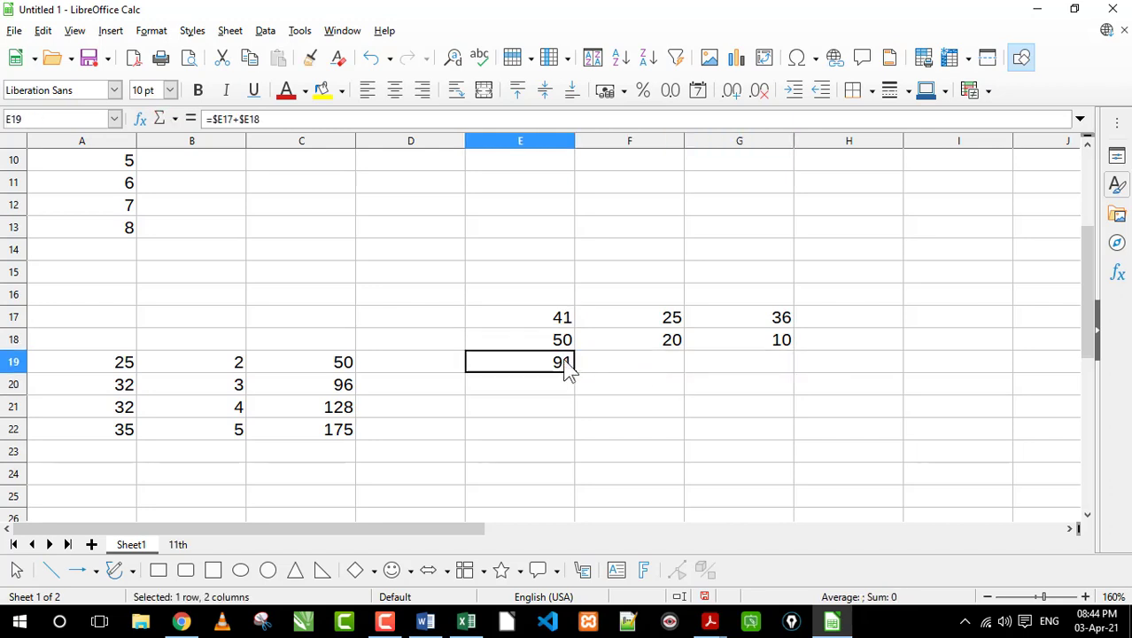
{"action": "left_click_drag", "start_coordinate": [575, 380], "coordinate": [753, 375]}
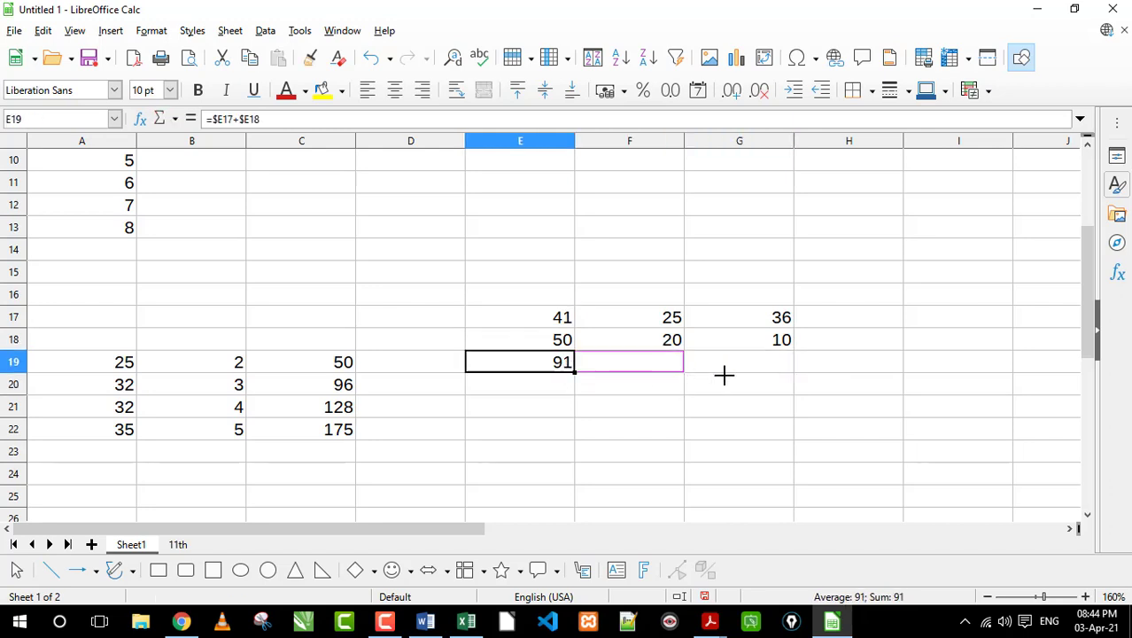
{"action": "double_click", "coordinate": [669, 372]}
{"action": "left_click", "coordinate": [715, 379]}
{"action": "double_click", "coordinate": [716, 380]}
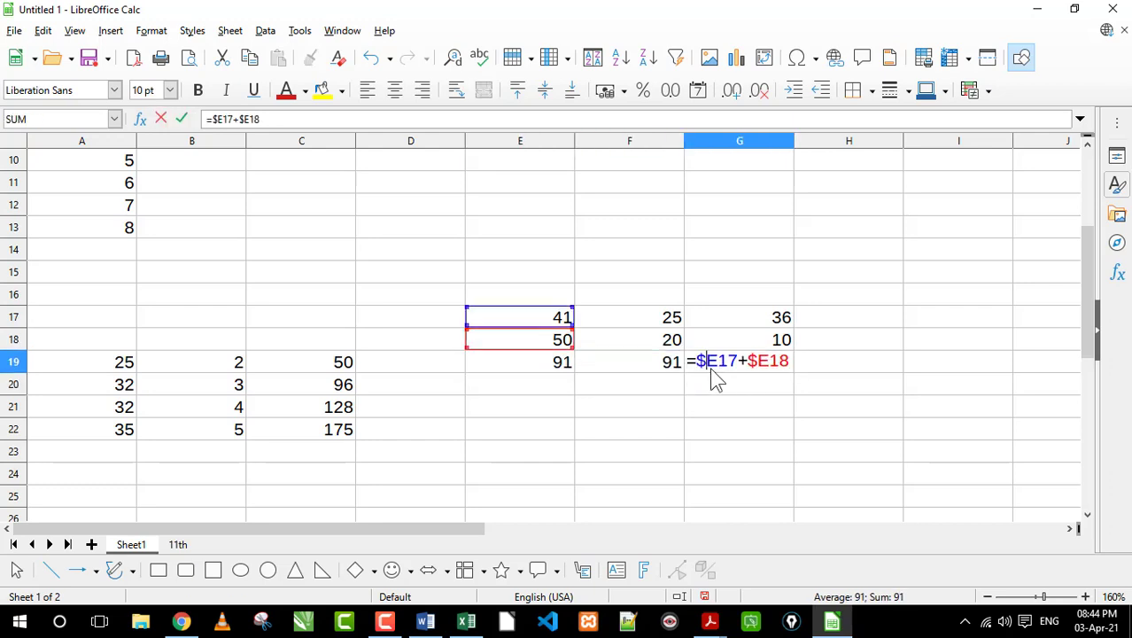
{"action": "left_click_drag", "start_coordinate": [717, 361], "coordinate": [696, 360]}
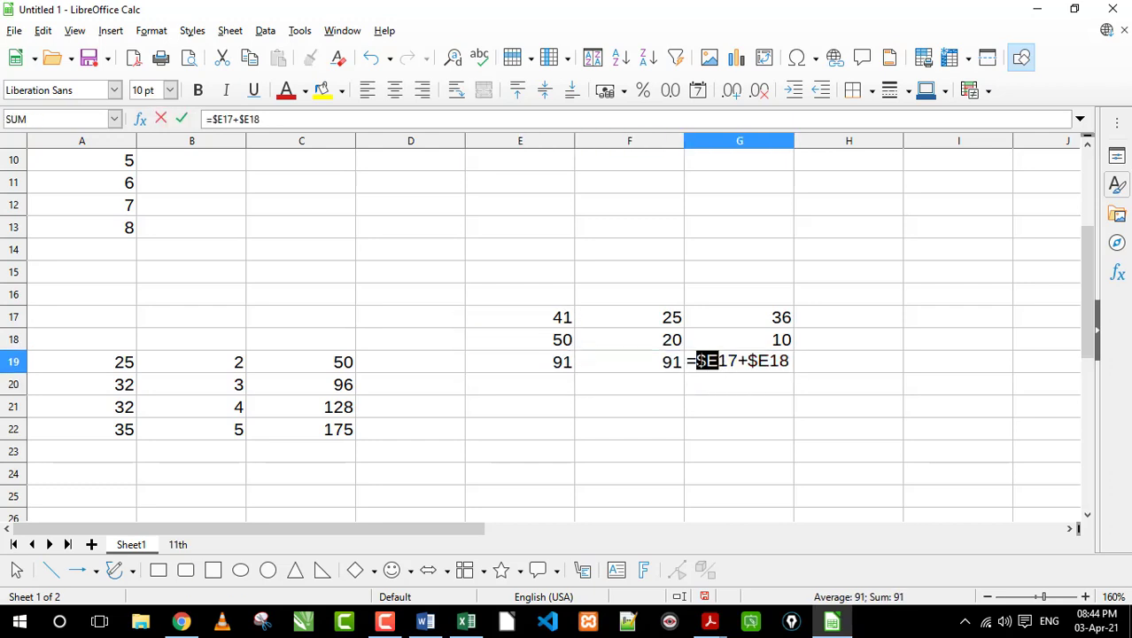
{"action": "key", "text": "Return"}
{"action": "left_click", "coordinate": [571, 368]}
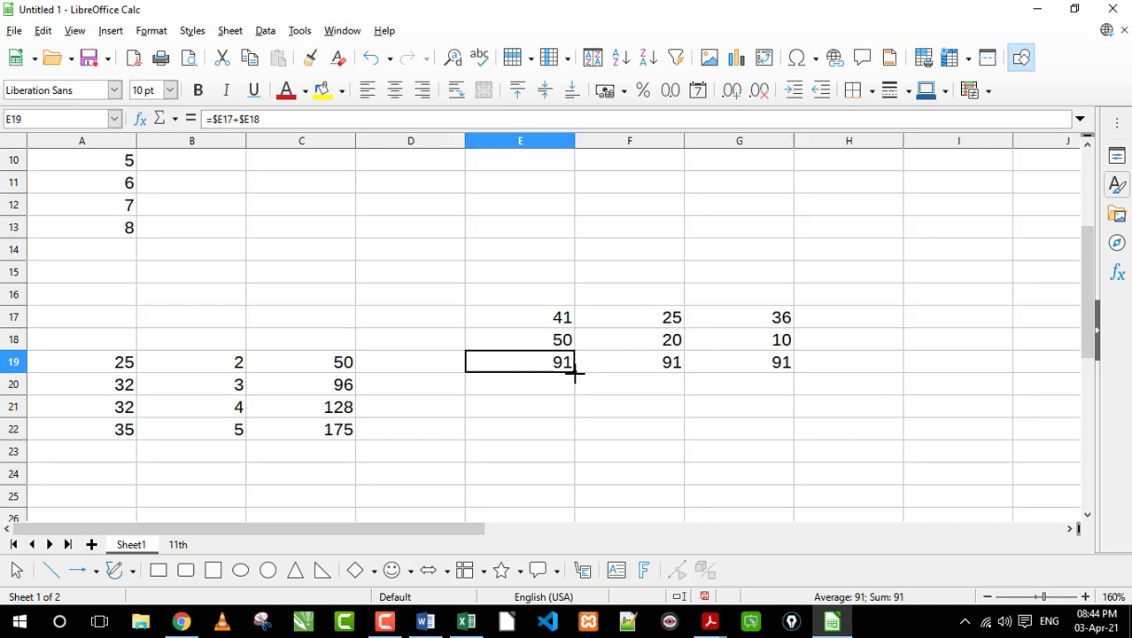
Step: Fill E19's formula down to E24 and inspect the formulas in E20 through E23
{"action": "left_click_drag", "start_coordinate": [576, 373], "coordinate": [576, 486]}
{"action": "double_click", "coordinate": [558, 393]}
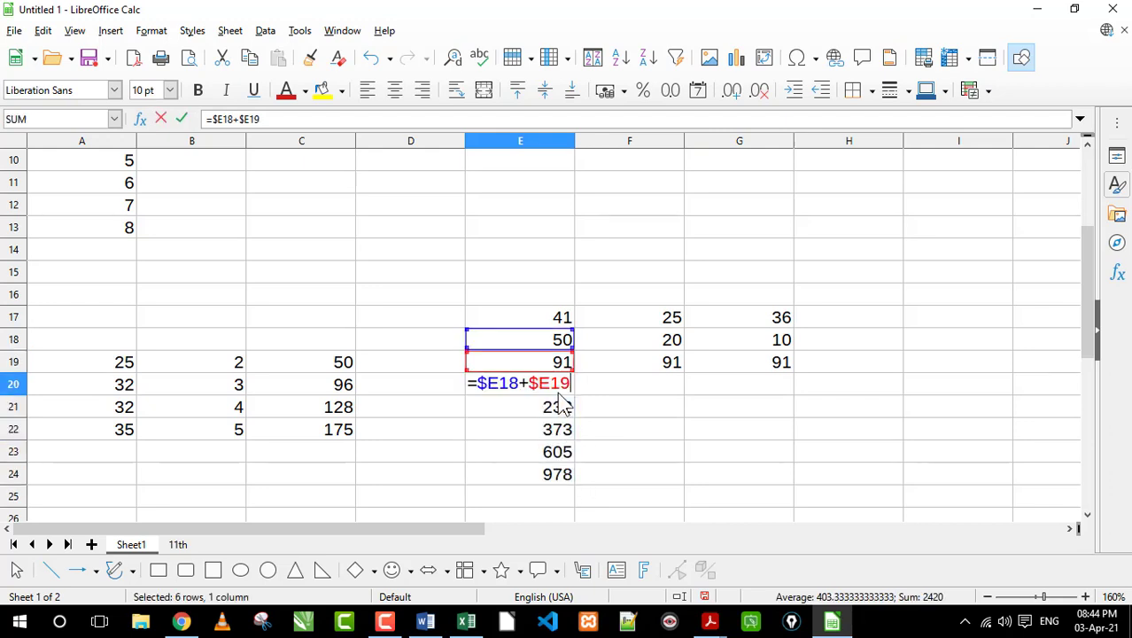
{"action": "key", "text": "Return"}
{"action": "double_click", "coordinate": [567, 409]}
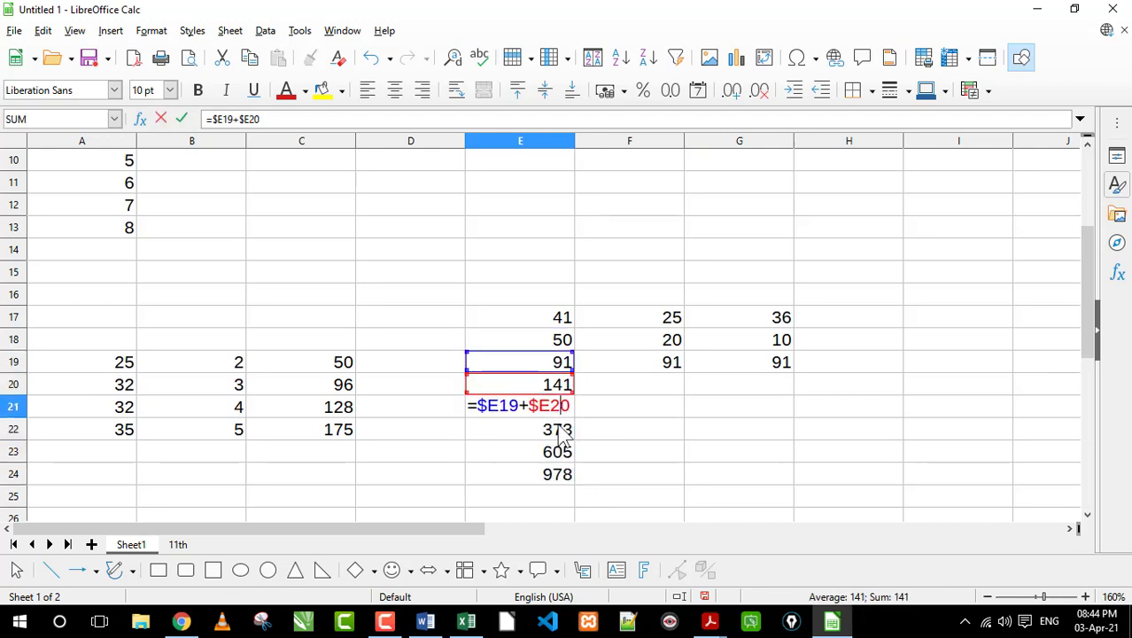
{"action": "key", "text": "Return"}
{"action": "double_click", "coordinate": [556, 429]}
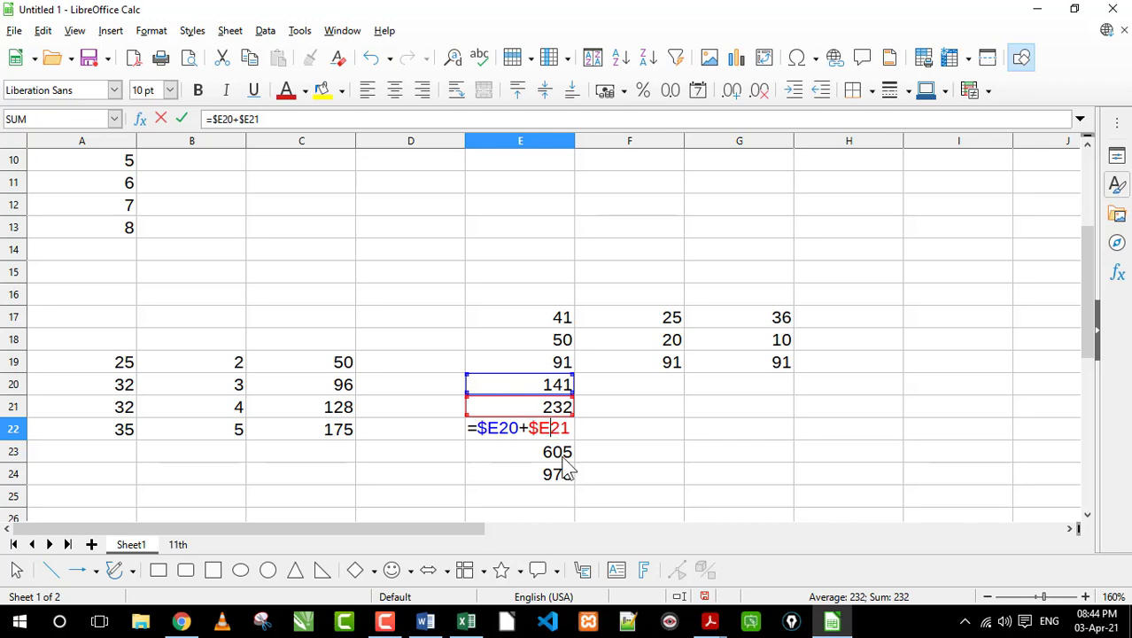
{"action": "key", "text": "Return"}
{"action": "double_click", "coordinate": [532, 450]}
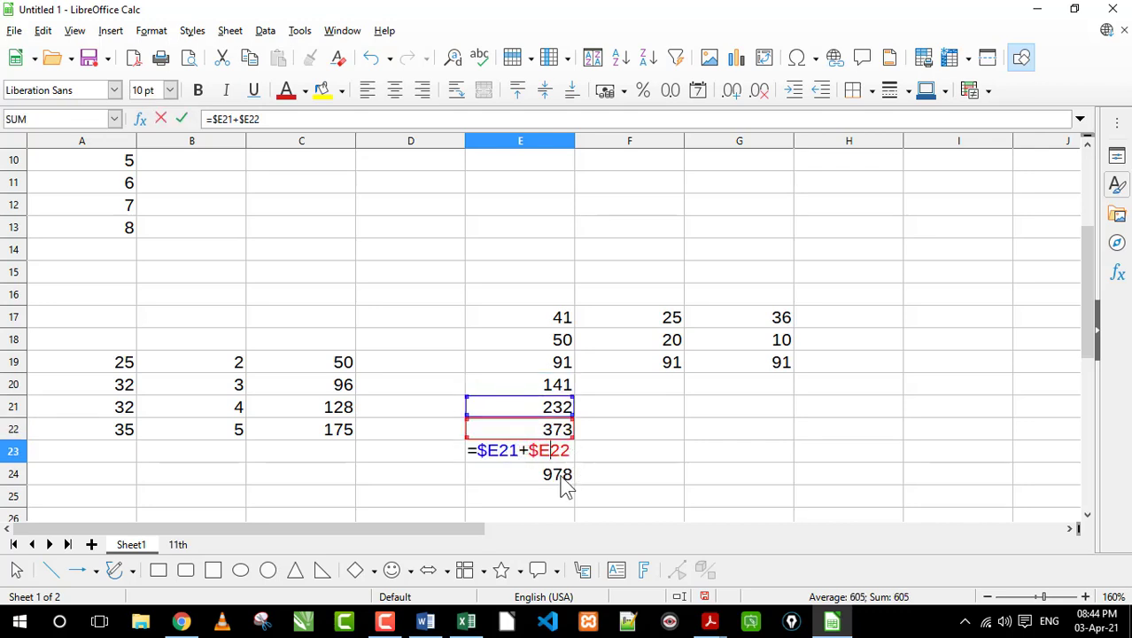
{"action": "key", "text": "Return"}
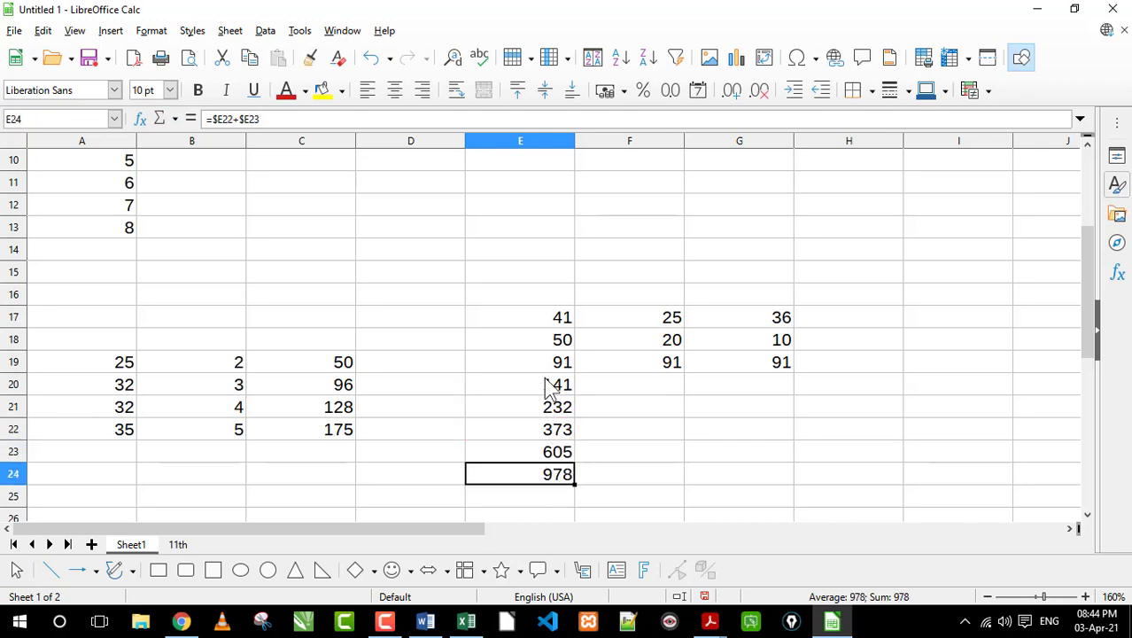
Step: Delete all test results in E19:G24
{"action": "left_click_drag", "start_coordinate": [537, 370], "coordinate": [737, 474]}
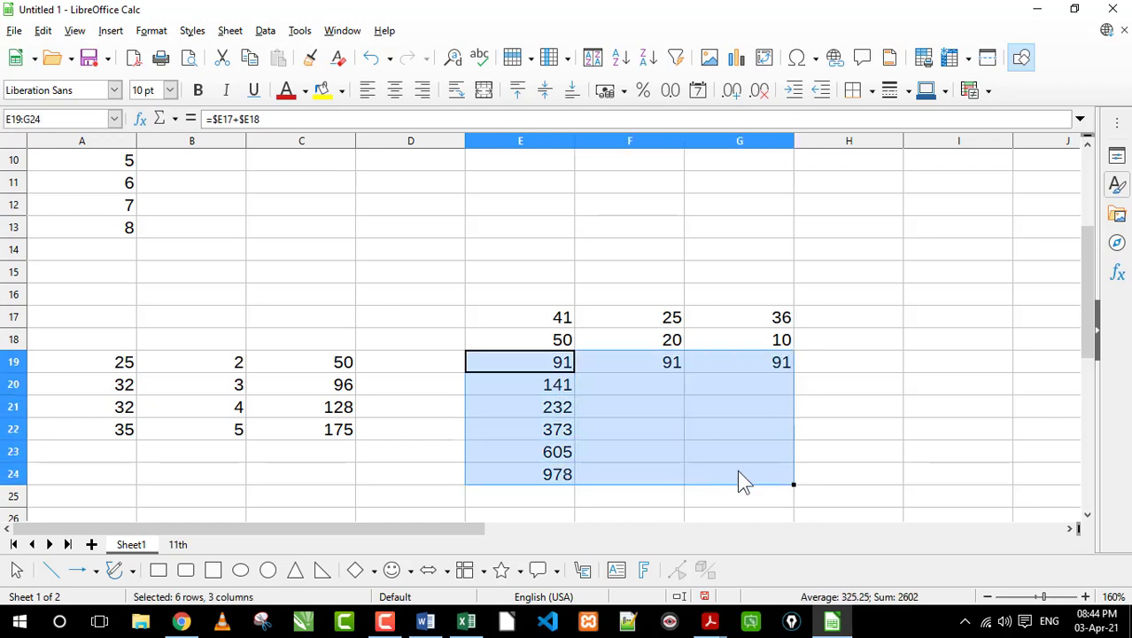
{"action": "key", "text": "Delete"}
{"action": "left_click", "coordinate": [481, 342]}
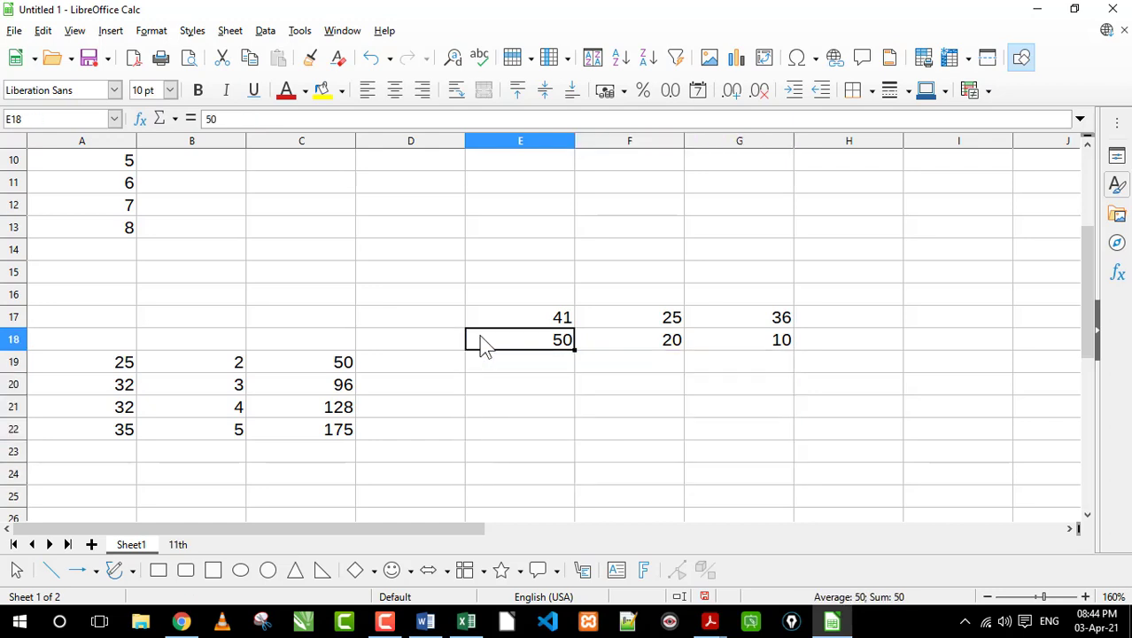
Step: Delete the practice data in A16:H23 and go back up to the Total cell E6
{"action": "left_click", "coordinate": [425, 323]}
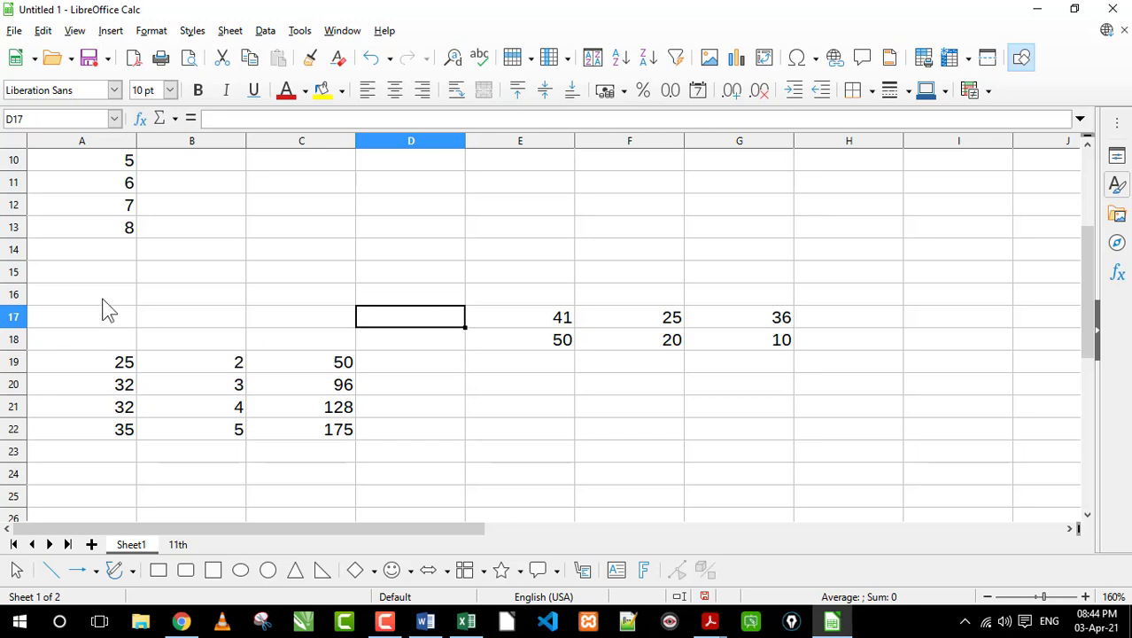
{"action": "left_click_drag", "start_coordinate": [104, 299], "coordinate": [807, 460]}
{"action": "key", "text": "Delete"}
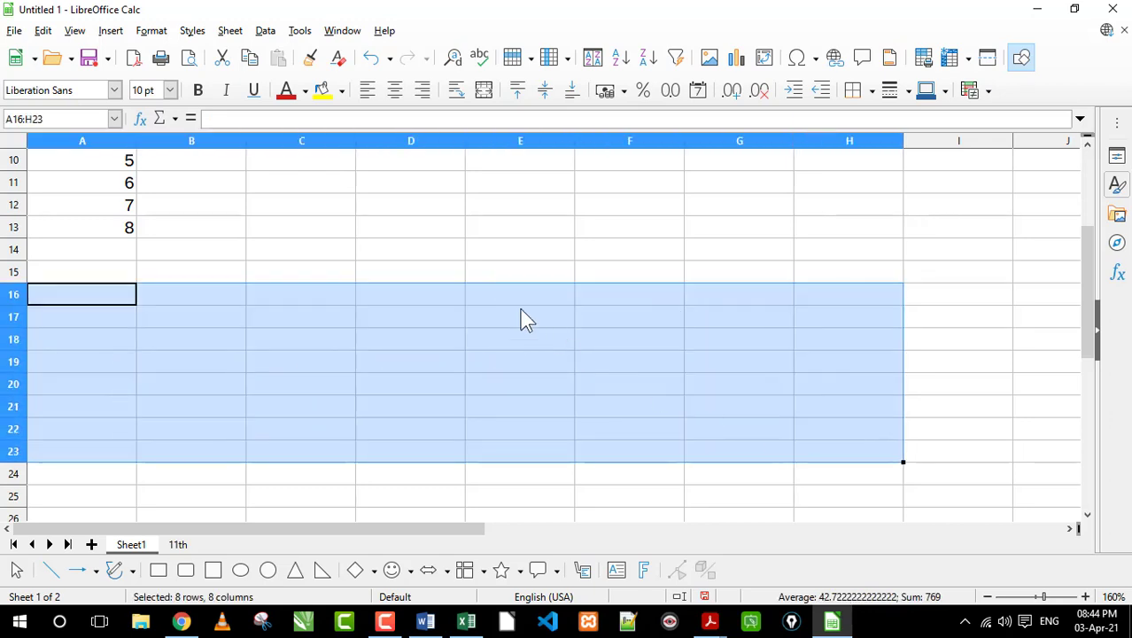
{"action": "left_click", "coordinate": [522, 317]}
{"action": "scroll", "coordinate": [523, 317], "scroll_direction": "up", "scroll_amount": 3}
{"action": "left_click", "coordinate": [543, 276]}
Step: Check the E6 and E7 Total formulas, then fill the Total formula from E8 down to E13
{"action": "double_click", "coordinate": [543, 276]}
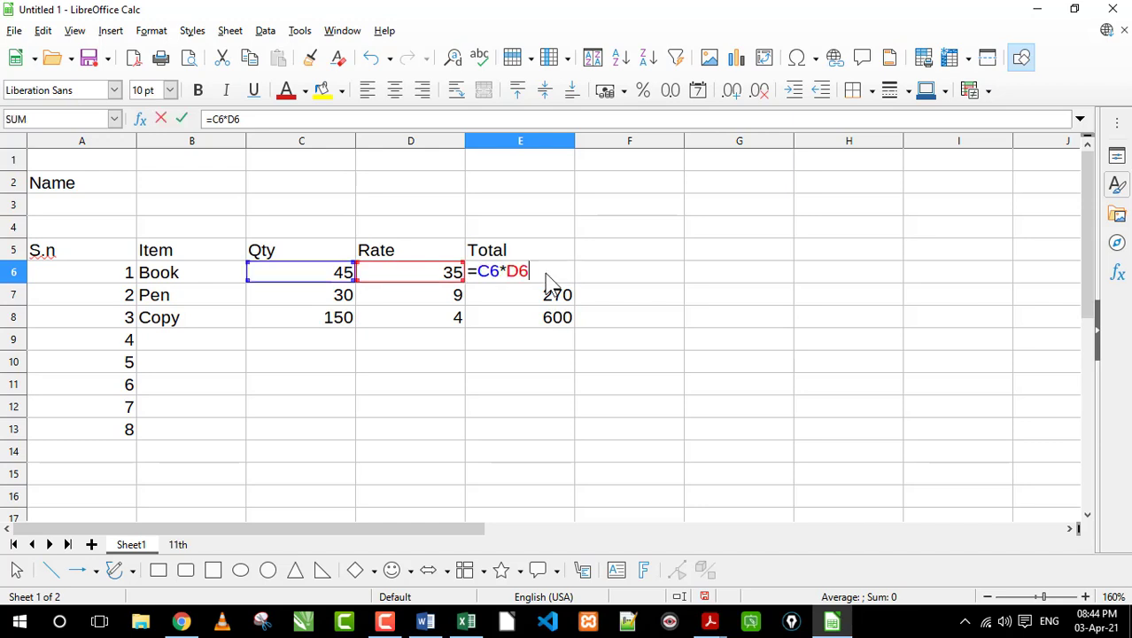
{"action": "key", "text": "Return"}
{"action": "double_click", "coordinate": [531, 296]}
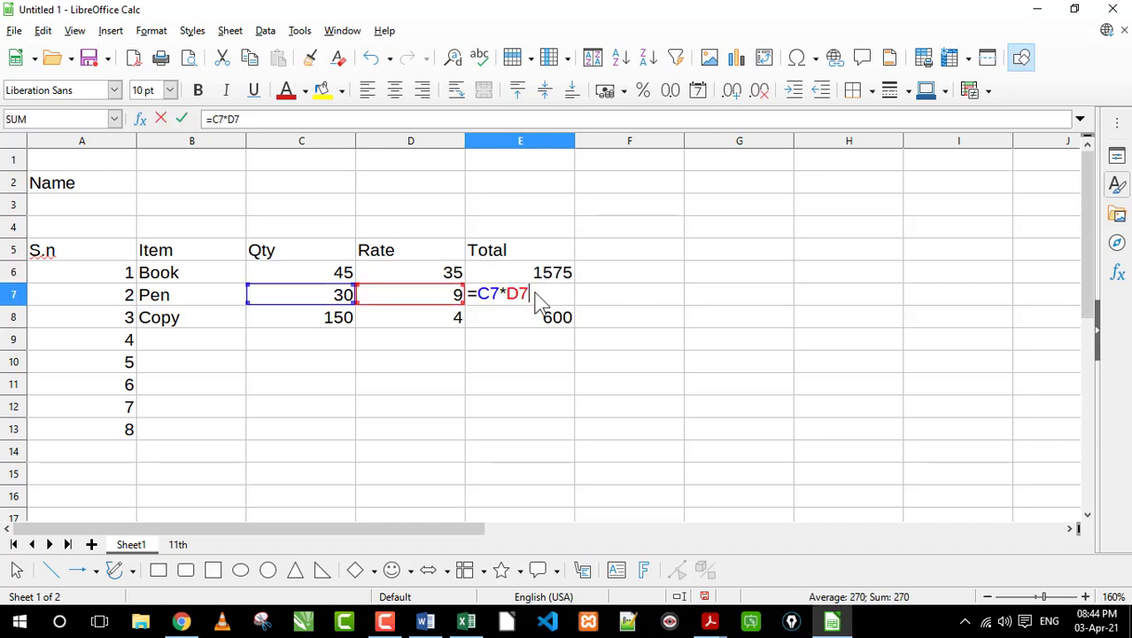
{"action": "key", "text": "Return"}
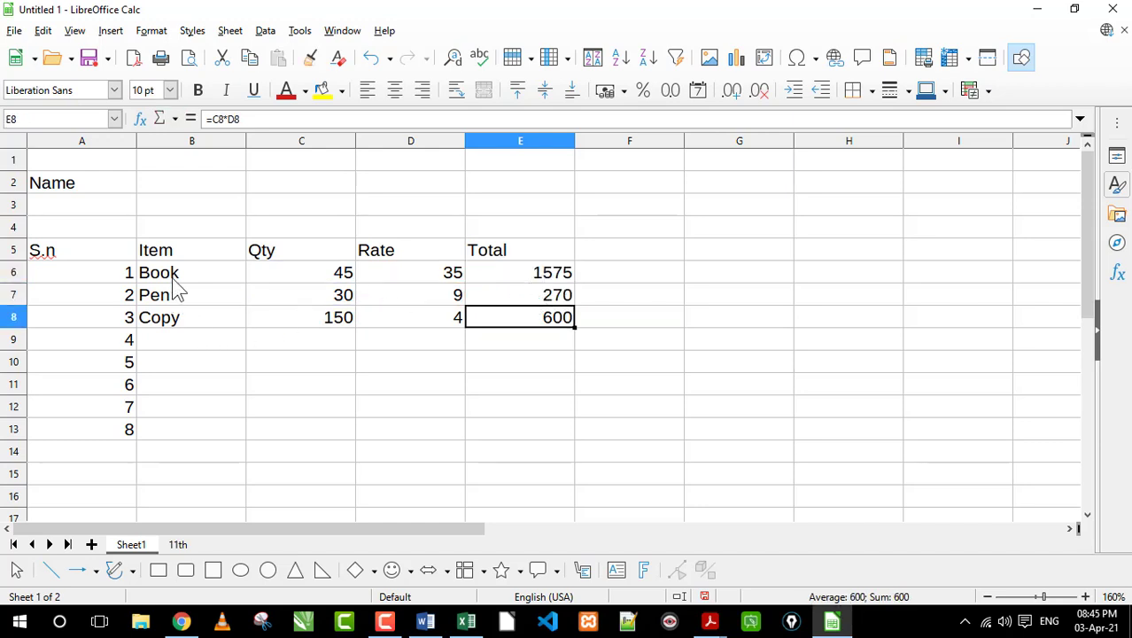
{"action": "left_click_drag", "start_coordinate": [172, 275], "coordinate": [337, 342]}
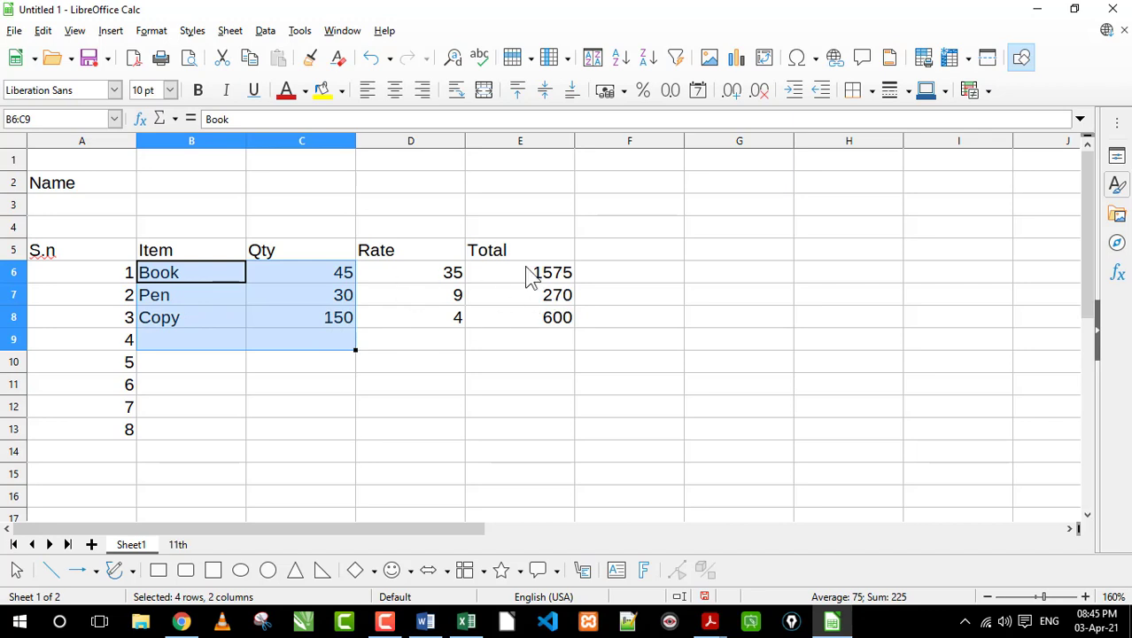
{"action": "left_click", "coordinate": [568, 320]}
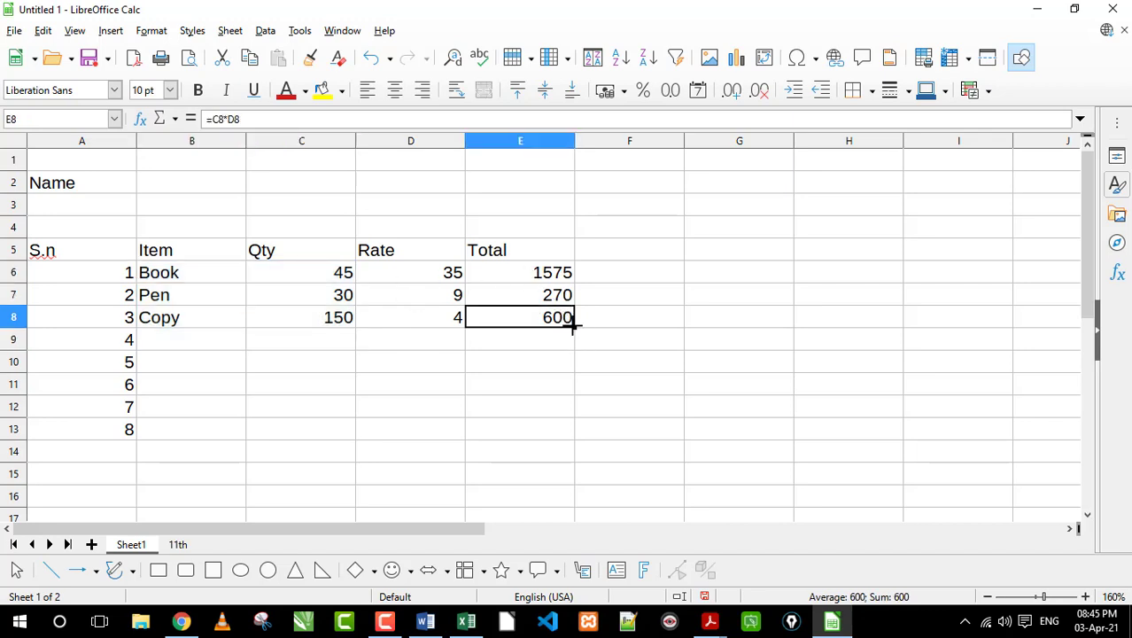
{"action": "mouse_move", "coordinate": [574, 327]}
{"action": "left_mouse_down"}
{"action": "mouse_move", "coordinate": [577, 442]}
{"action": "mouse_move", "coordinate": [567, 432]}
{"action": "left_mouse_up"}
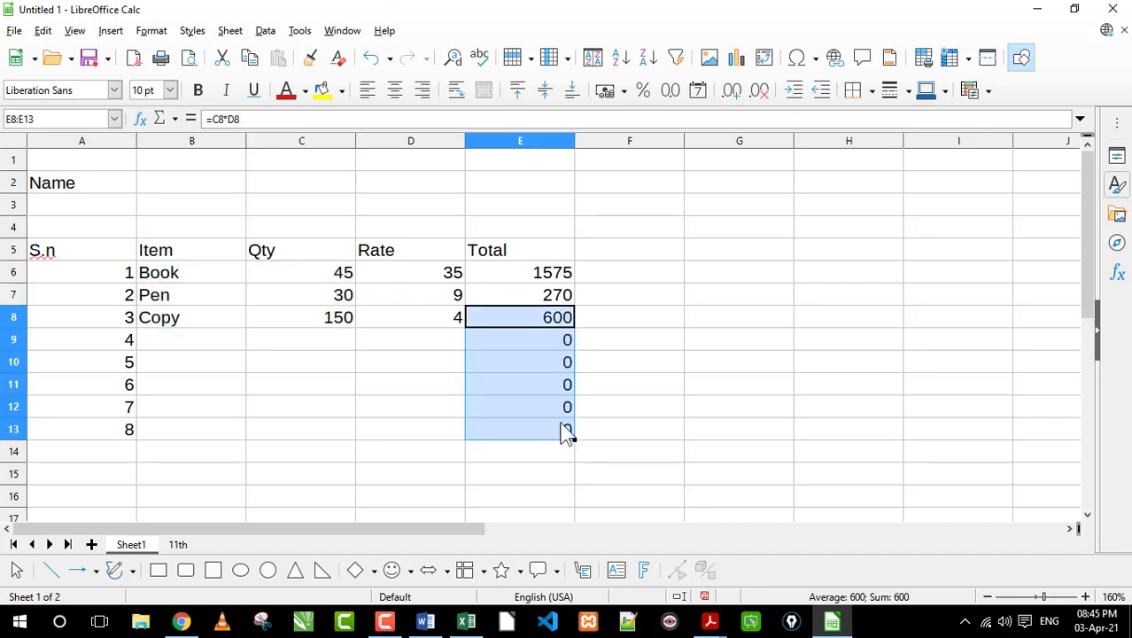
Step: Enter Qty 45 and Rate 12 for item 4 in row 9, totalling 540
{"action": "left_click", "coordinate": [291, 347]}
{"action": "type", "text": "45"}
{"action": "key", "text": "Tab"}
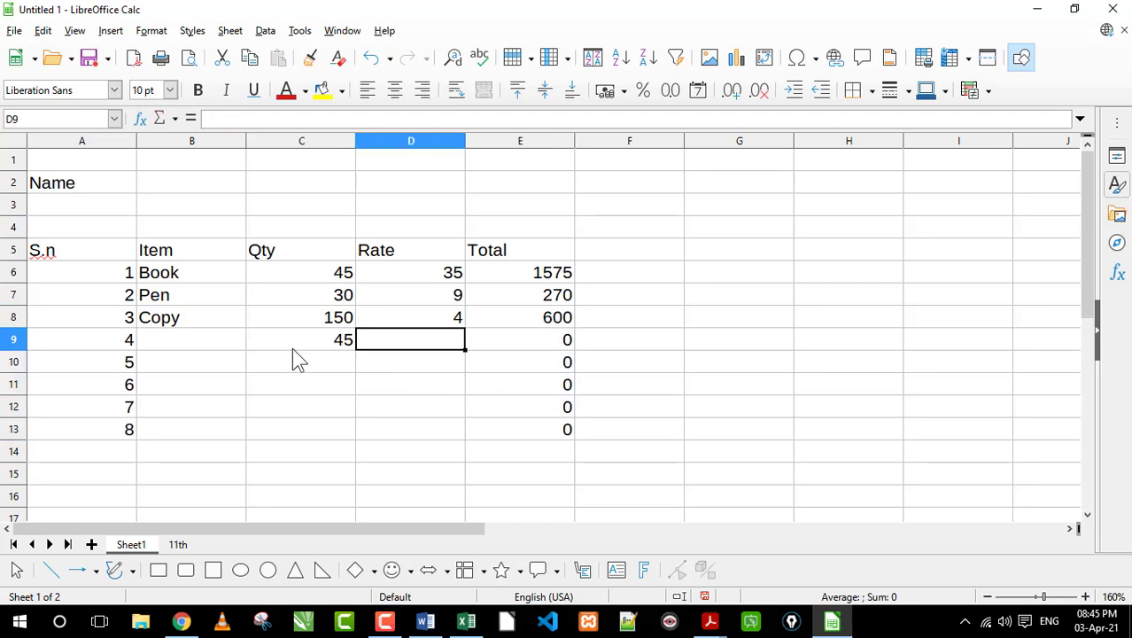
{"action": "type", "text": "12"}
{"action": "key", "text": "Return"}
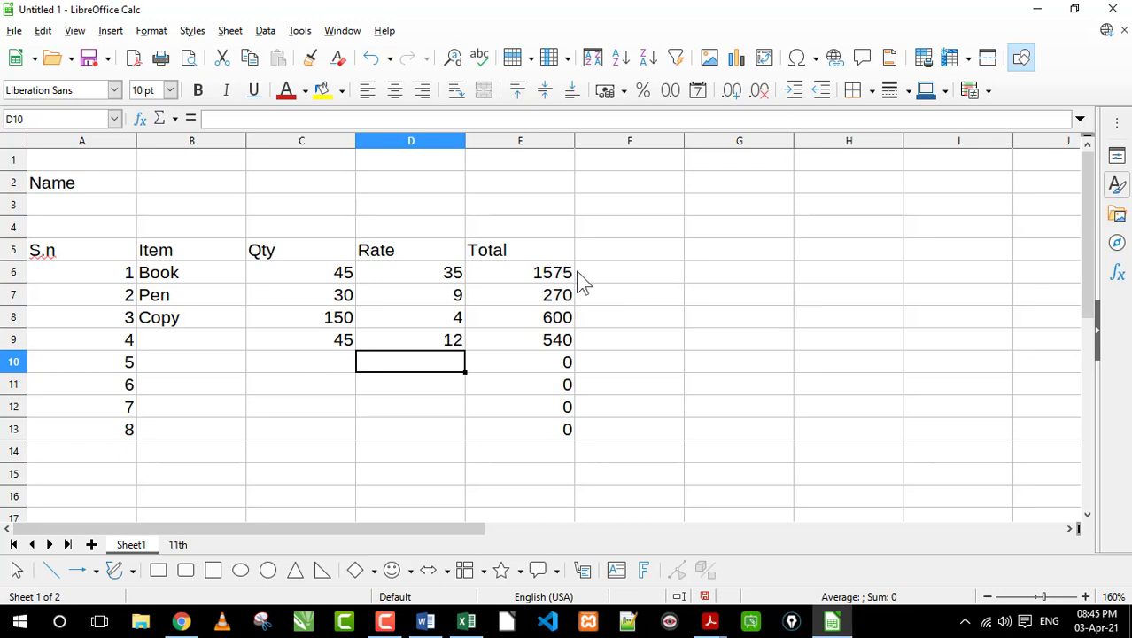
{"action": "left_click", "coordinate": [618, 253]}
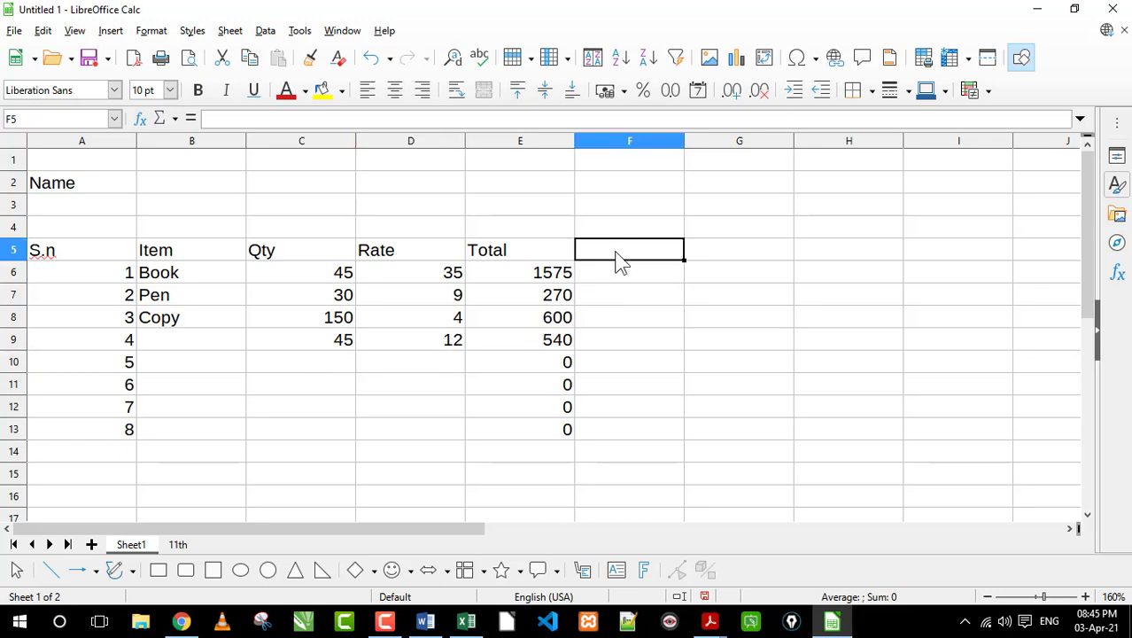
Step: Settle on 'Dis.' as the F5 column heading after trying % and 5.00%
{"action": "type", "text": "%%"}
{"action": "key", "text": "Return"}
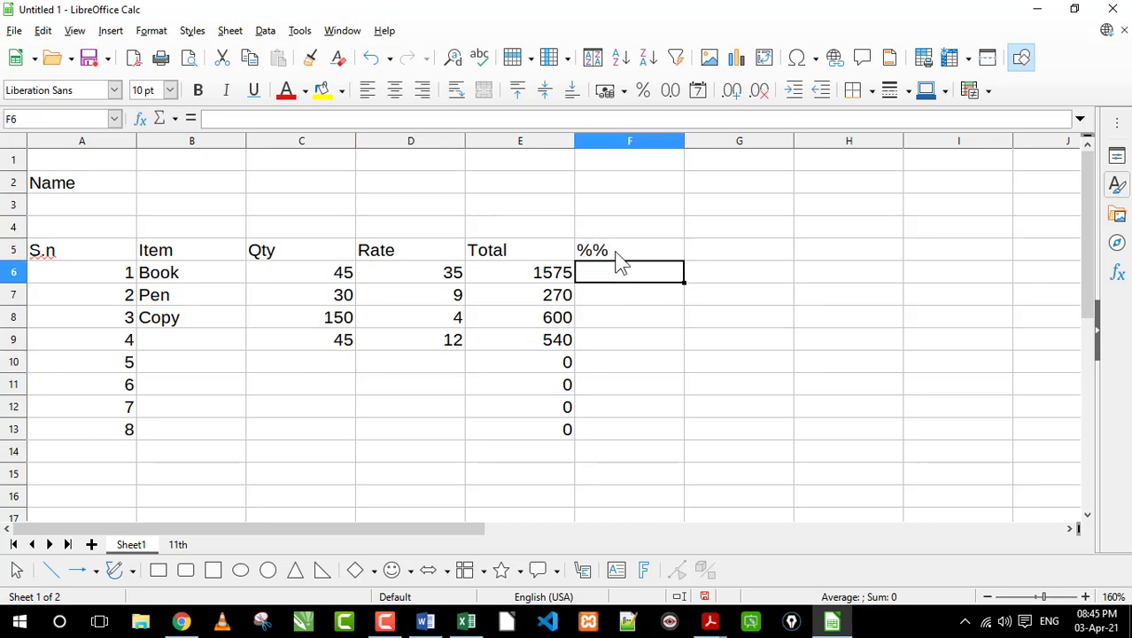
{"action": "left_click", "coordinate": [617, 254]}
{"action": "type", "text": "5.00%"}
{"action": "key", "text": "Return"}
{"action": "left_click", "coordinate": [617, 253]}
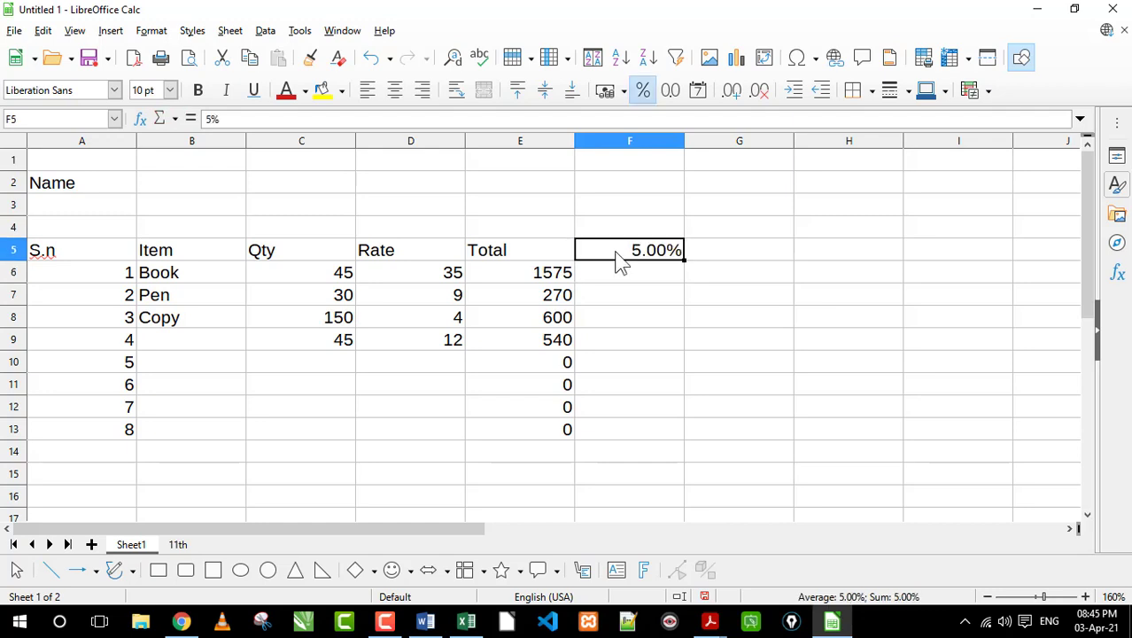
{"action": "type", "text": "Dis"}
{"action": "key", "text": "Return"}
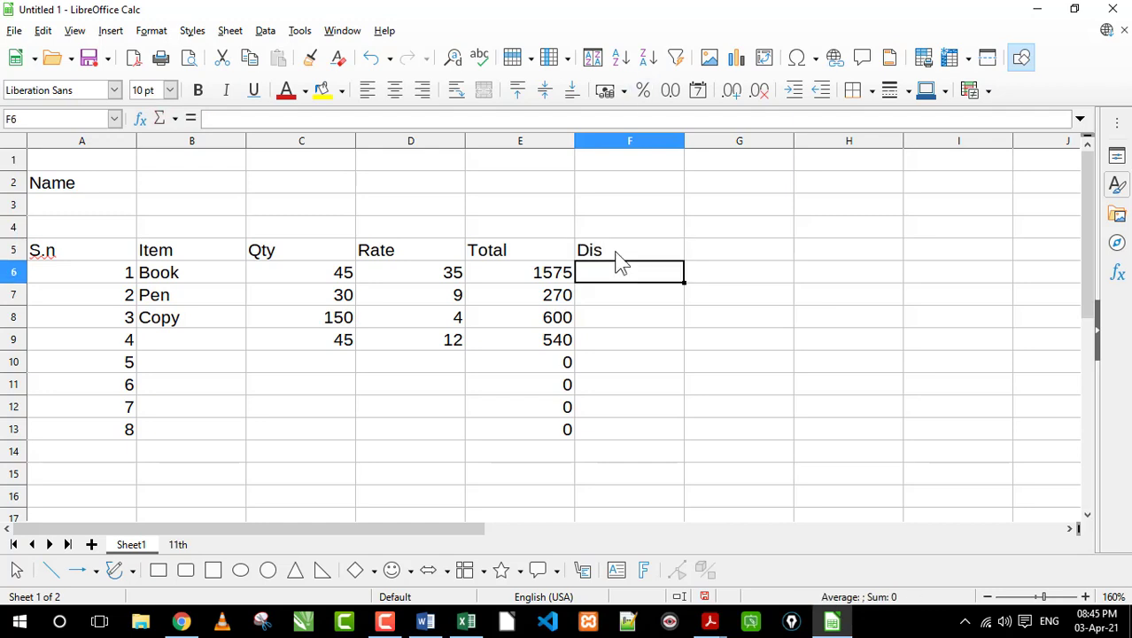
{"action": "left_click", "coordinate": [618, 253]}
{"action": "double_click", "coordinate": [617, 257]}
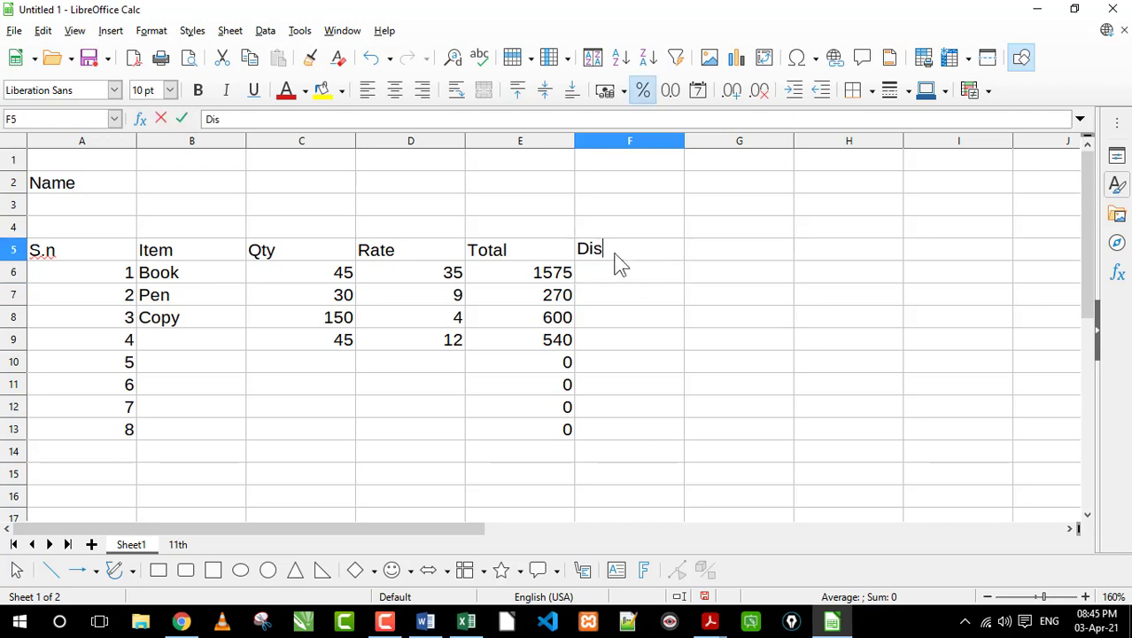
{"action": "type", "text": "."}
{"action": "key", "text": "Return"}
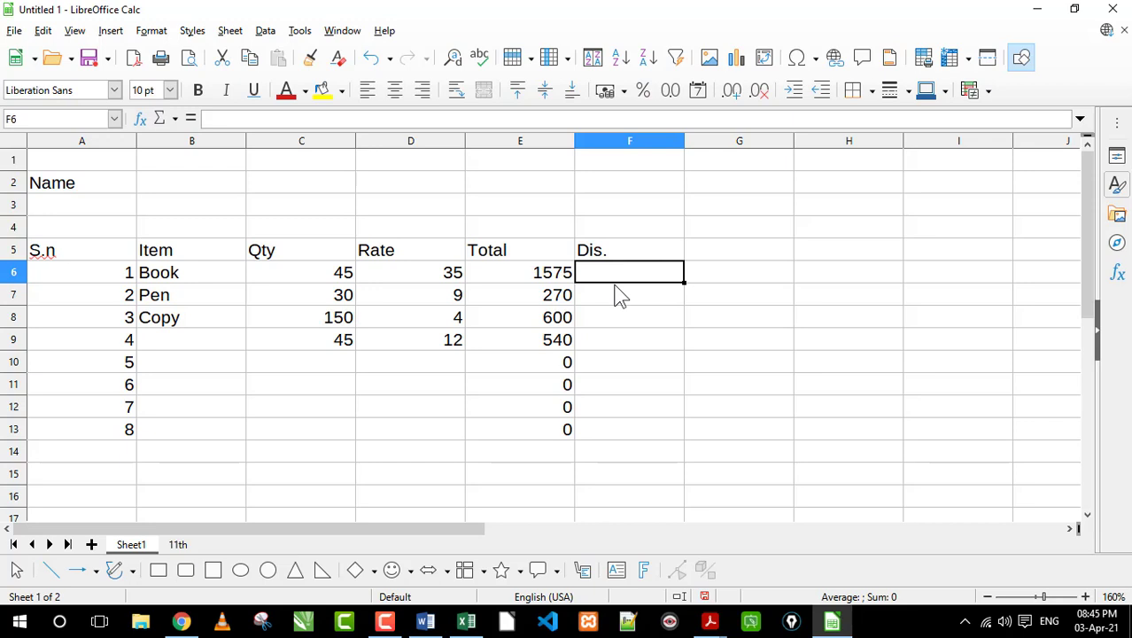
Step: Enter =E6*5/100 in F6 for a 5% discount of 78.75
{"action": "type", "text": "="}
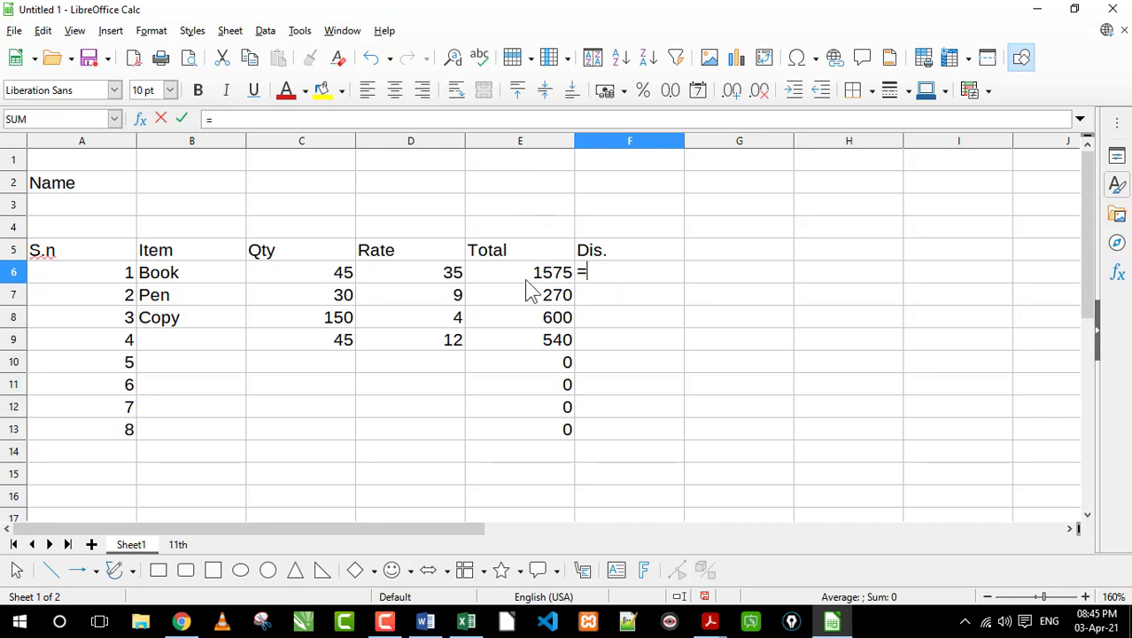
{"action": "type", "text": "e6"}
{"action": "type", "text": "*5"}
{"action": "type", "text": "/100"}
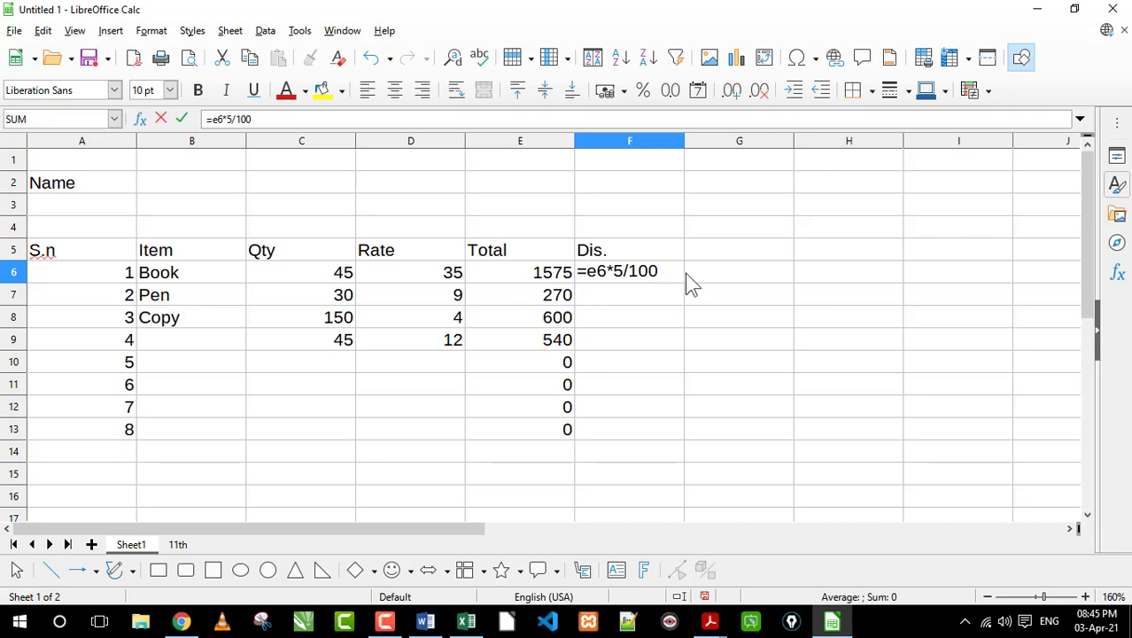
{"action": "key", "text": "Return"}
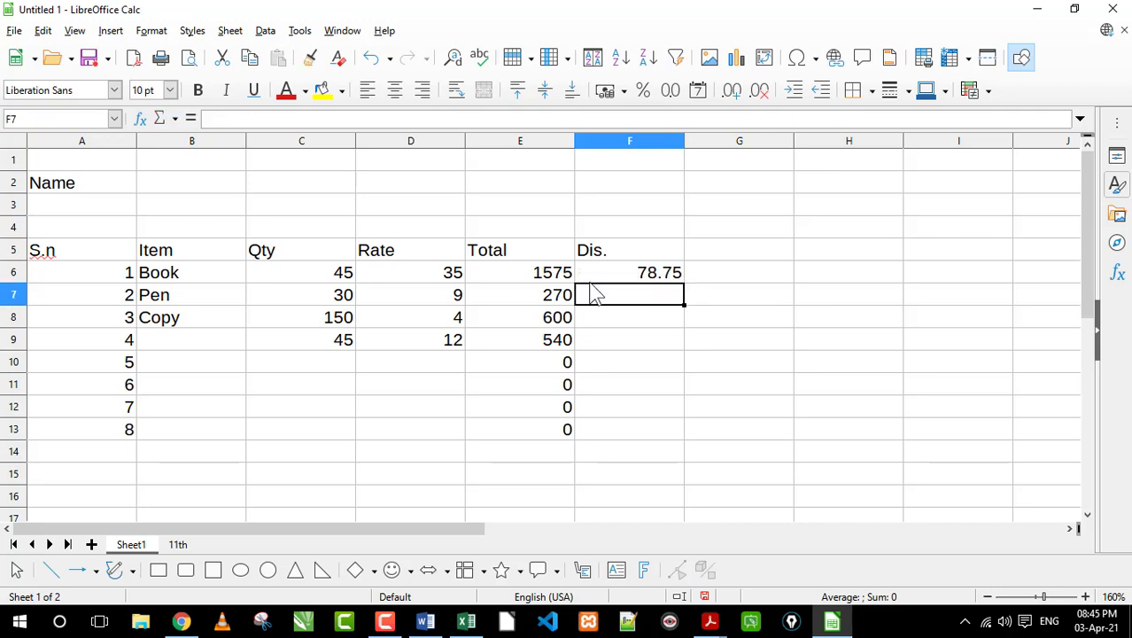
{"action": "double_click", "coordinate": [622, 278]}
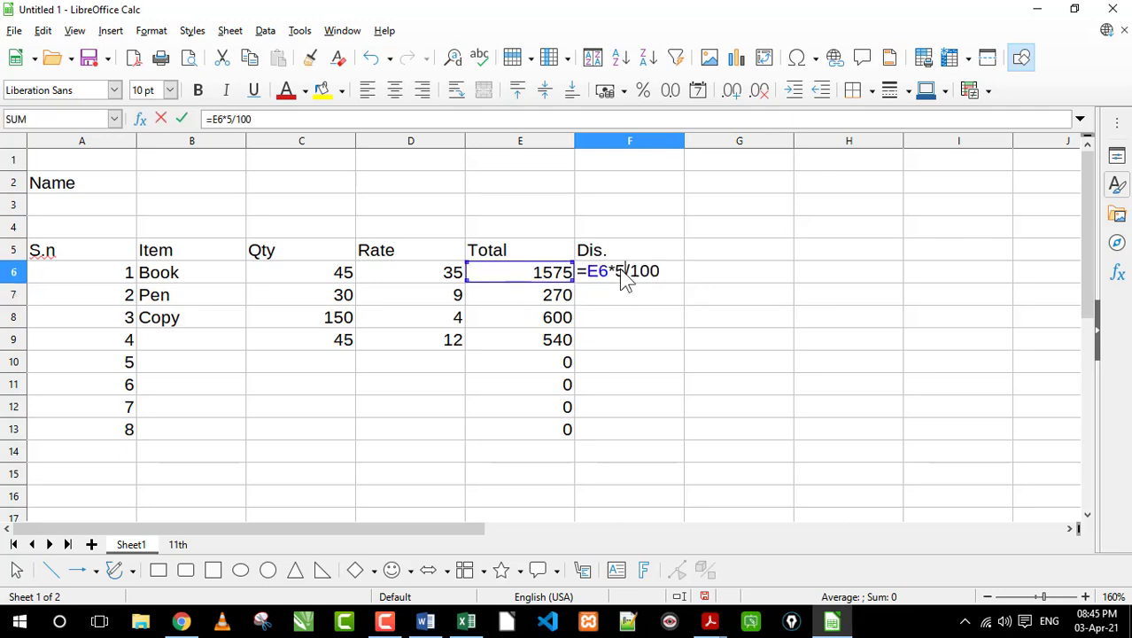
{"action": "key", "text": "Return"}
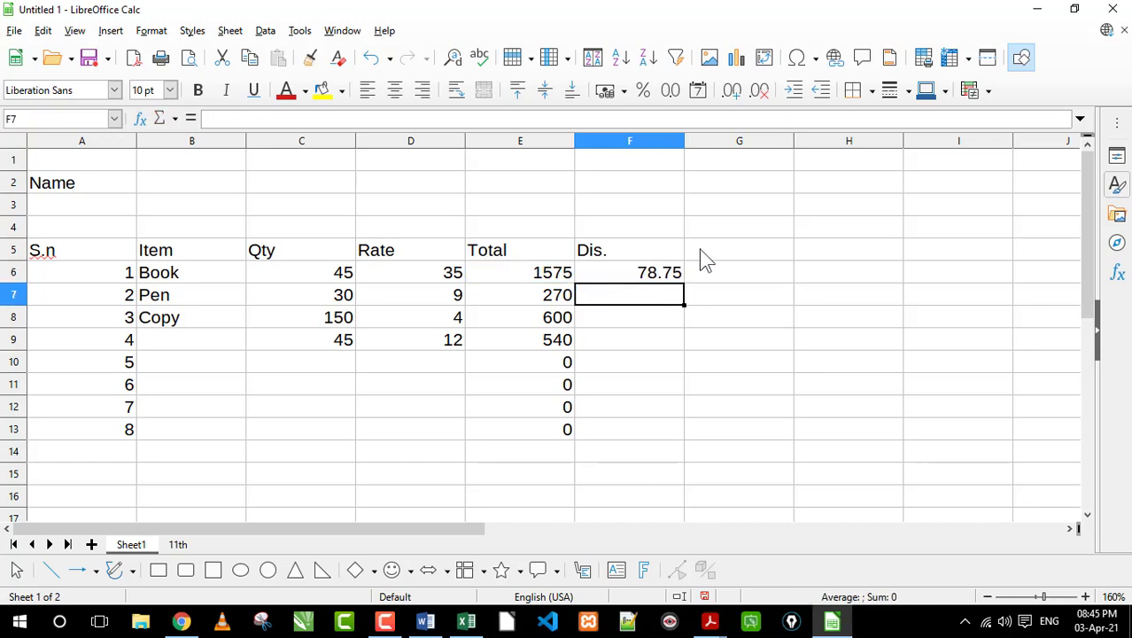
Step: Head column G with 'Total Am' in G5
{"action": "left_click", "coordinate": [729, 257]}
{"action": "type", "text": "T"}
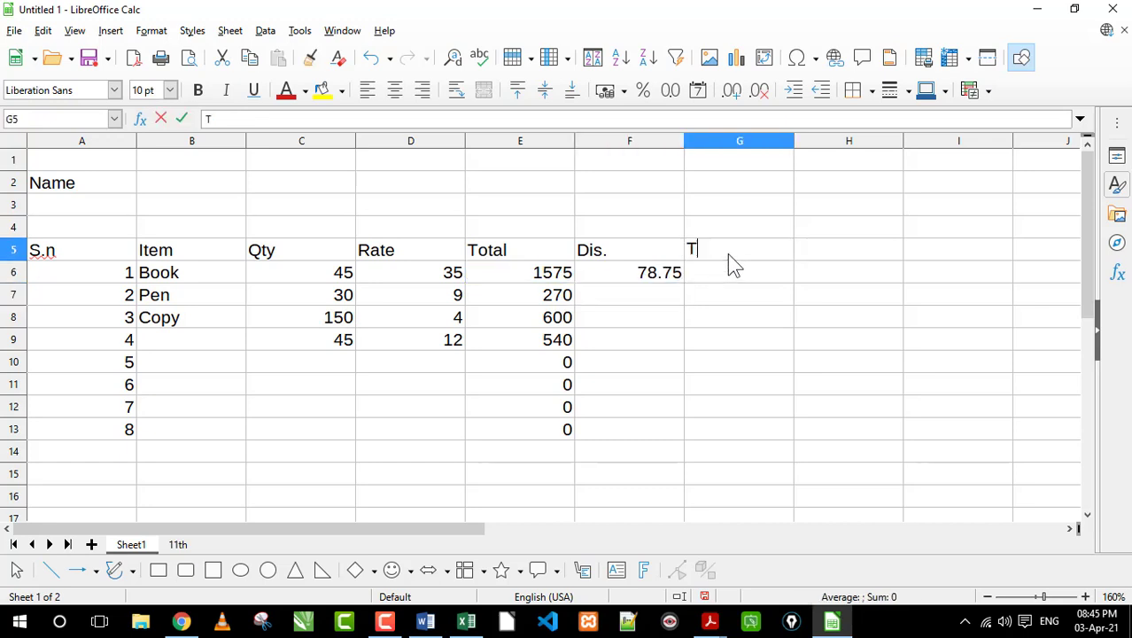
{"action": "type", "text": "otal A"}
{"action": "type", "text": "m"}
{"action": "key", "text": "Return"}
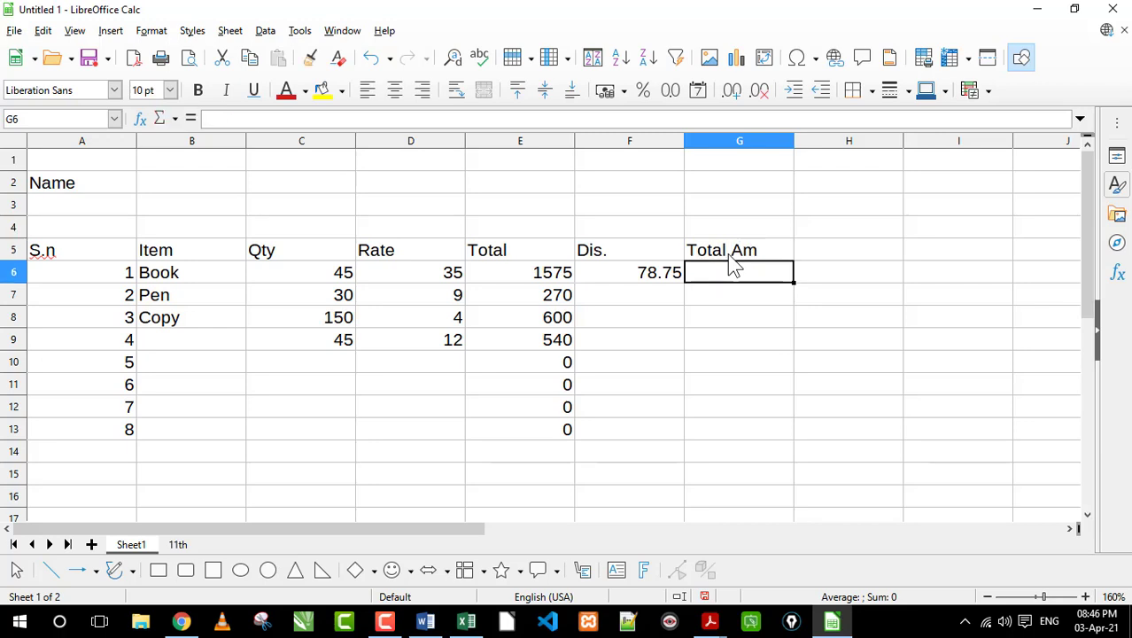
Step: Enter =E6-F6 in G6 for a net 1496.25, then check the E6, F6 and G6 formulas
{"action": "type", "text": "="}
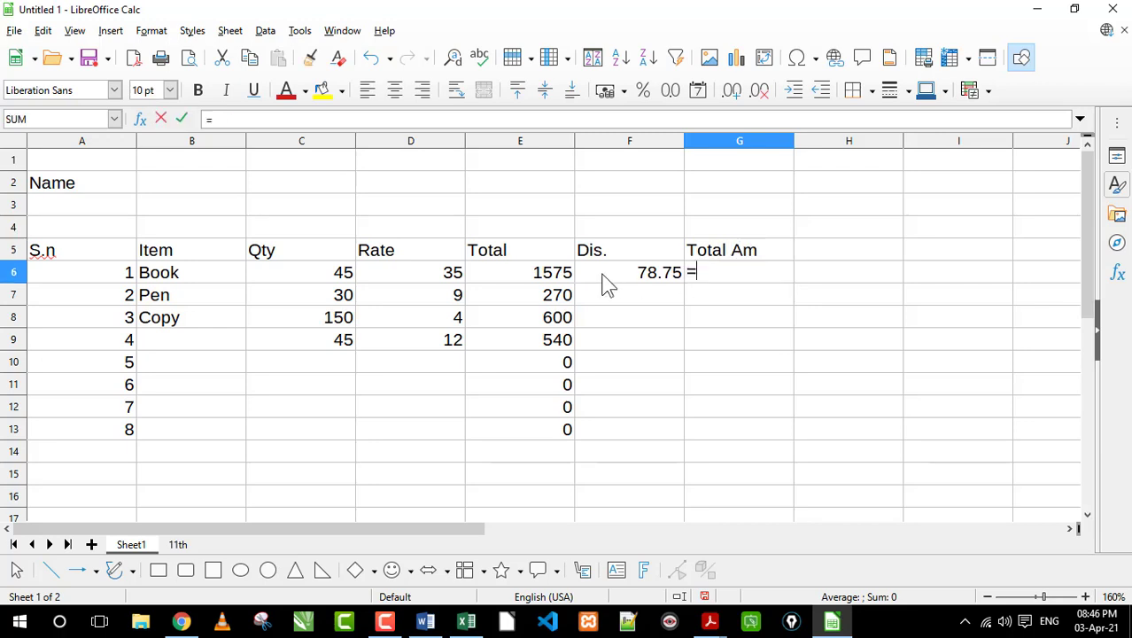
{"action": "left_click", "coordinate": [536, 280]}
{"action": "type", "text": "-"}
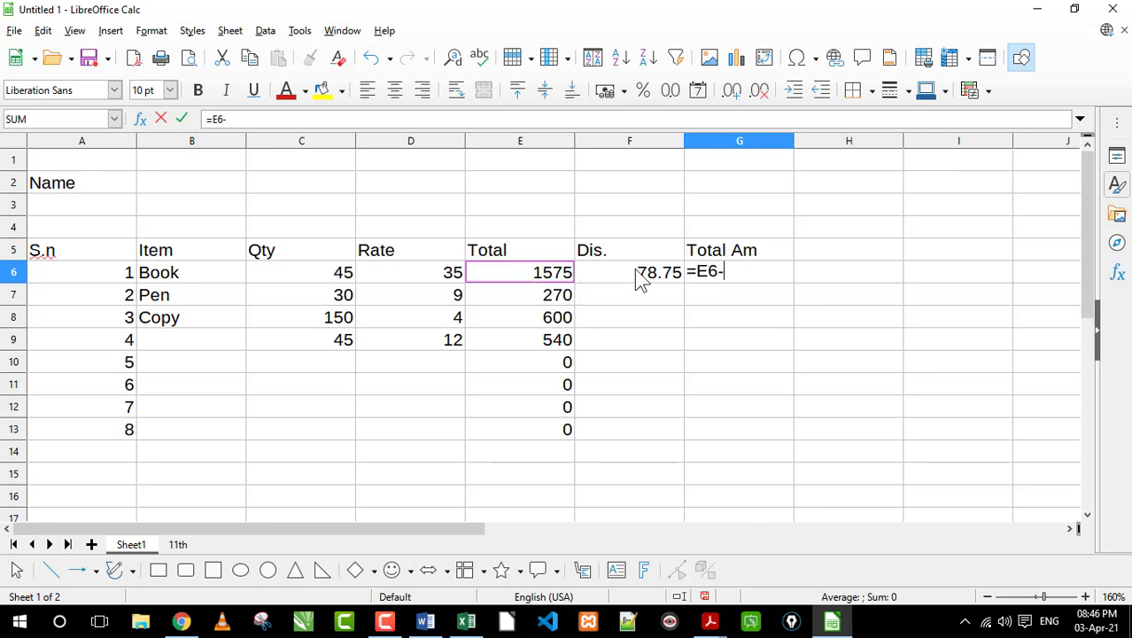
{"action": "left_click", "coordinate": [636, 280]}
{"action": "key", "text": "Return"}
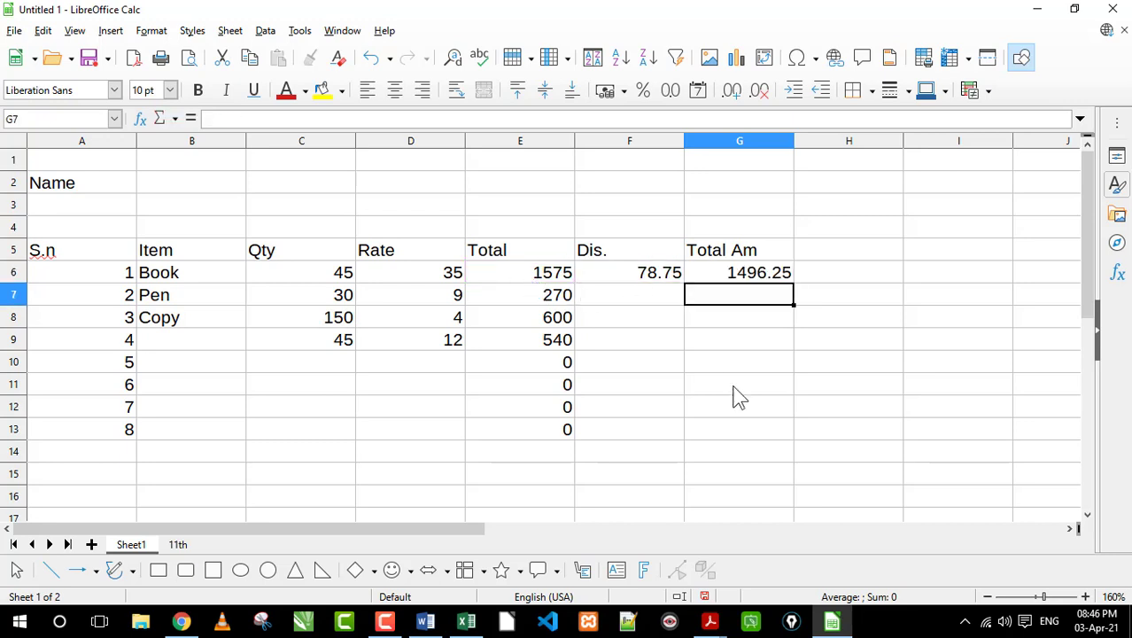
{"action": "left_click", "coordinate": [745, 280]}
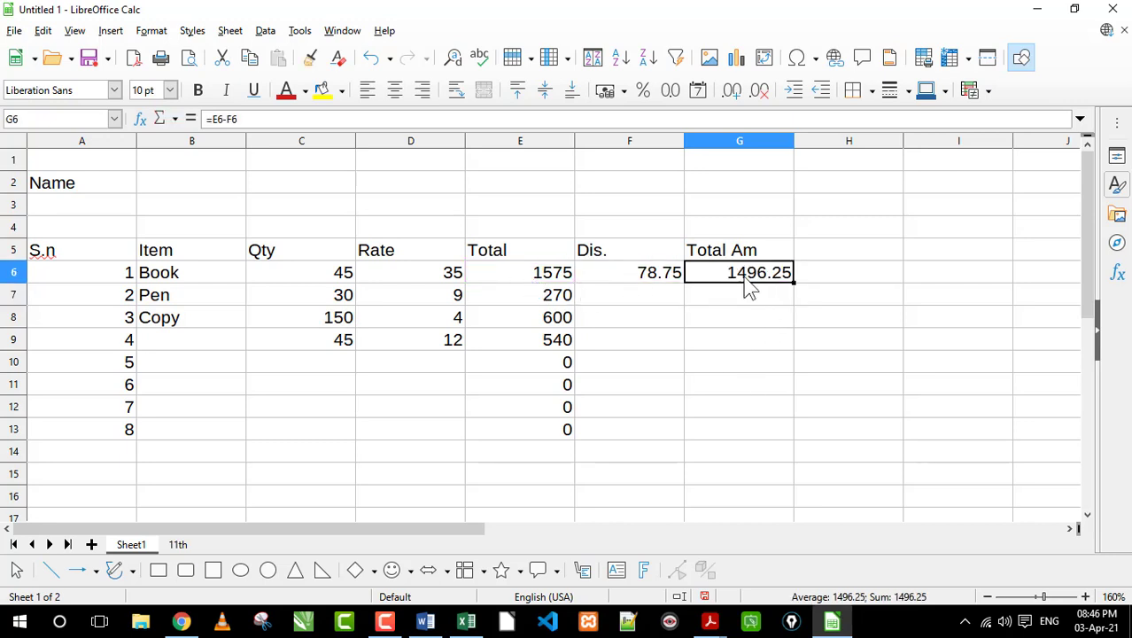
{"action": "left_click", "coordinate": [542, 275]}
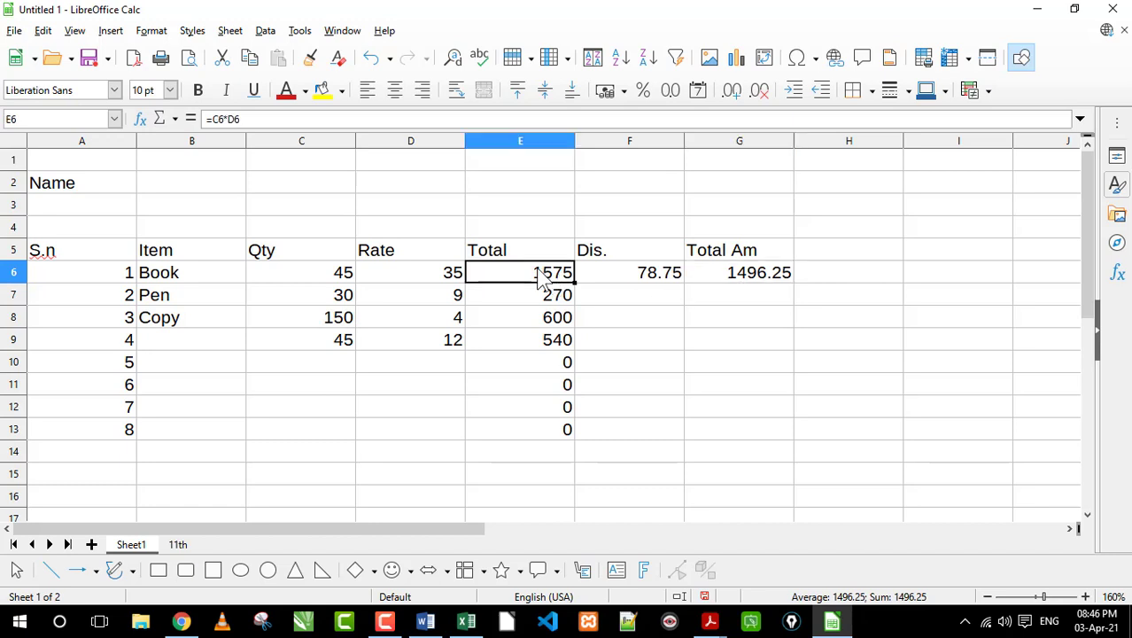
{"action": "left_click", "coordinate": [646, 282]}
{"action": "left_click", "coordinate": [760, 284]}
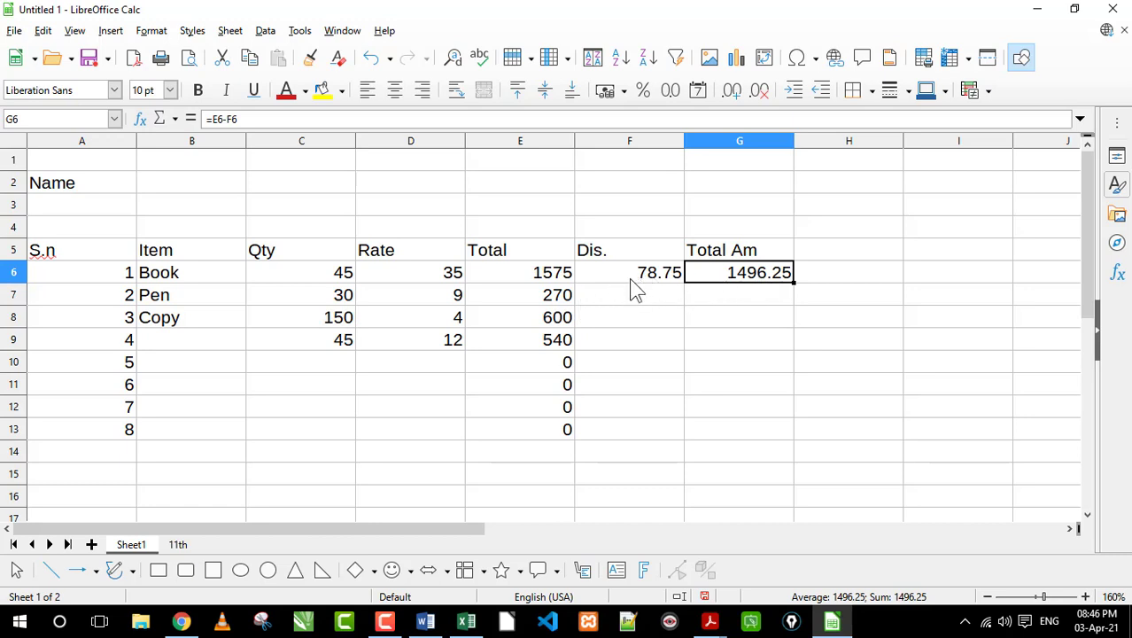
Step: Fill the Dis. and Total Am formulas from F6:G6 down to row 13
{"action": "left_click_drag", "start_coordinate": [631, 282], "coordinate": [728, 276]}
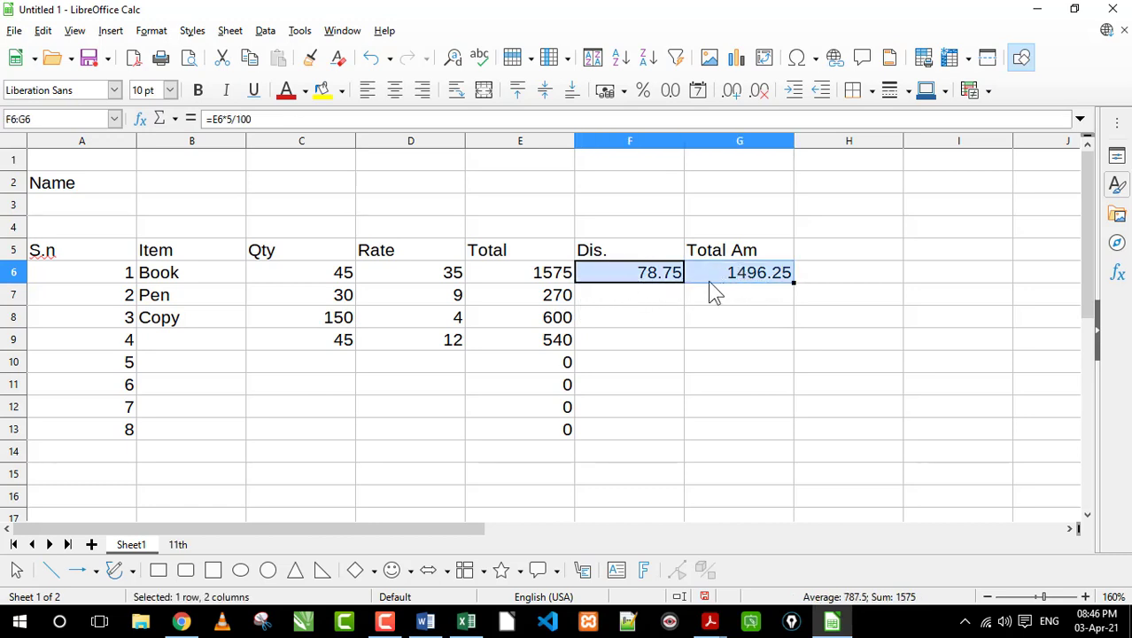
{"action": "left_click", "coordinate": [647, 277]}
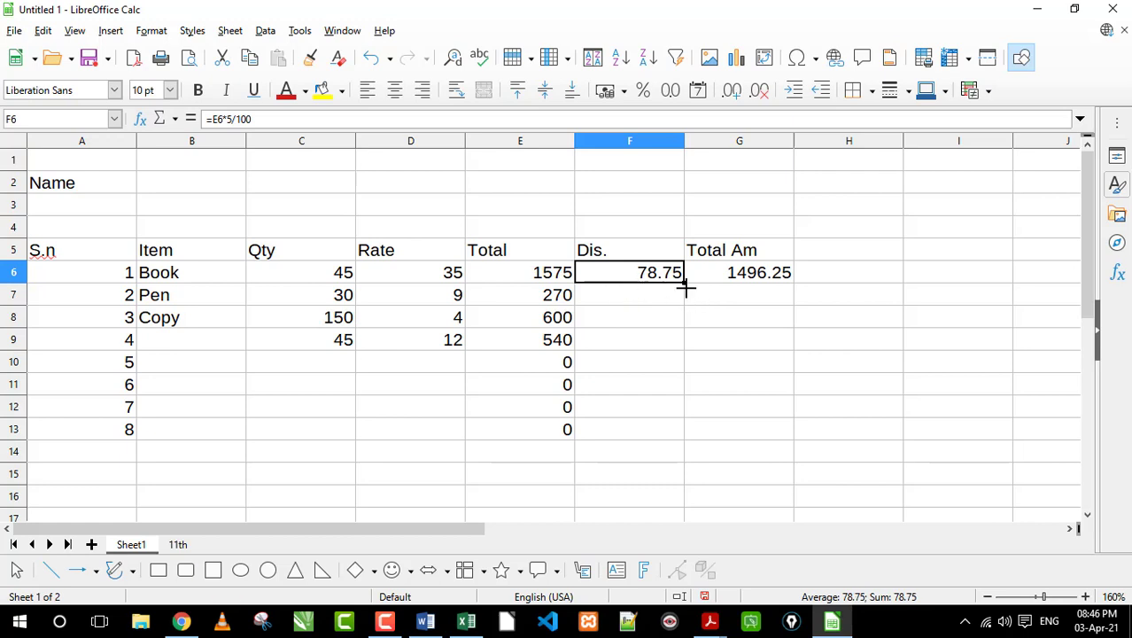
{"action": "left_click_drag", "start_coordinate": [686, 285], "coordinate": [682, 407]}
{"action": "left_click", "coordinate": [761, 283]}
{"action": "left_click_drag", "start_coordinate": [793, 282], "coordinate": [790, 390]}
{"action": "left_click_drag", "start_coordinate": [656, 303], "coordinate": [762, 431]}
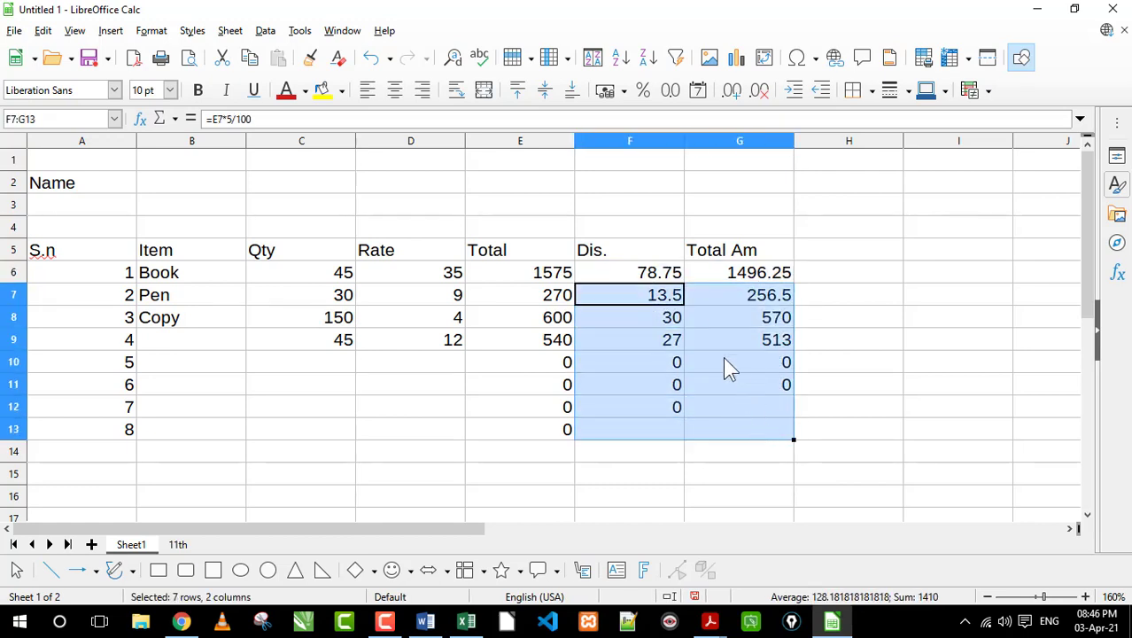
{"action": "key", "text": "Delete"}
{"action": "left_click", "coordinate": [665, 280]}
{"action": "left_click_drag", "start_coordinate": [651, 280], "coordinate": [720, 282]}
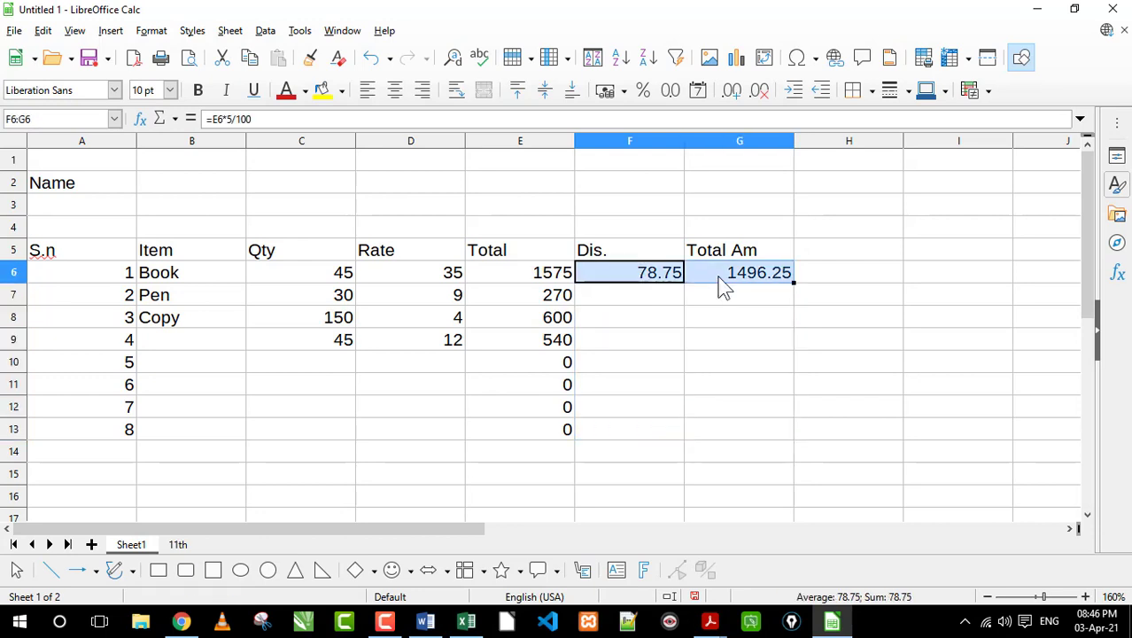
{"action": "left_click_drag", "start_coordinate": [792, 284], "coordinate": [790, 437]}
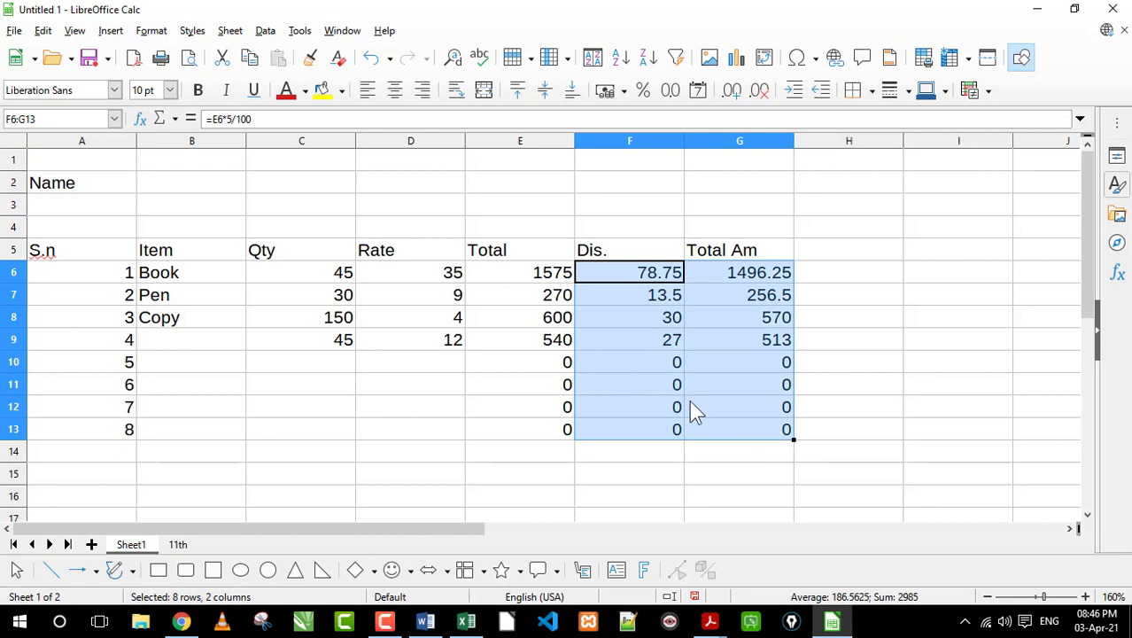
Step: Review the Total, discount and amount formulas in rows 6 and 8
{"action": "left_click", "coordinate": [689, 401]}
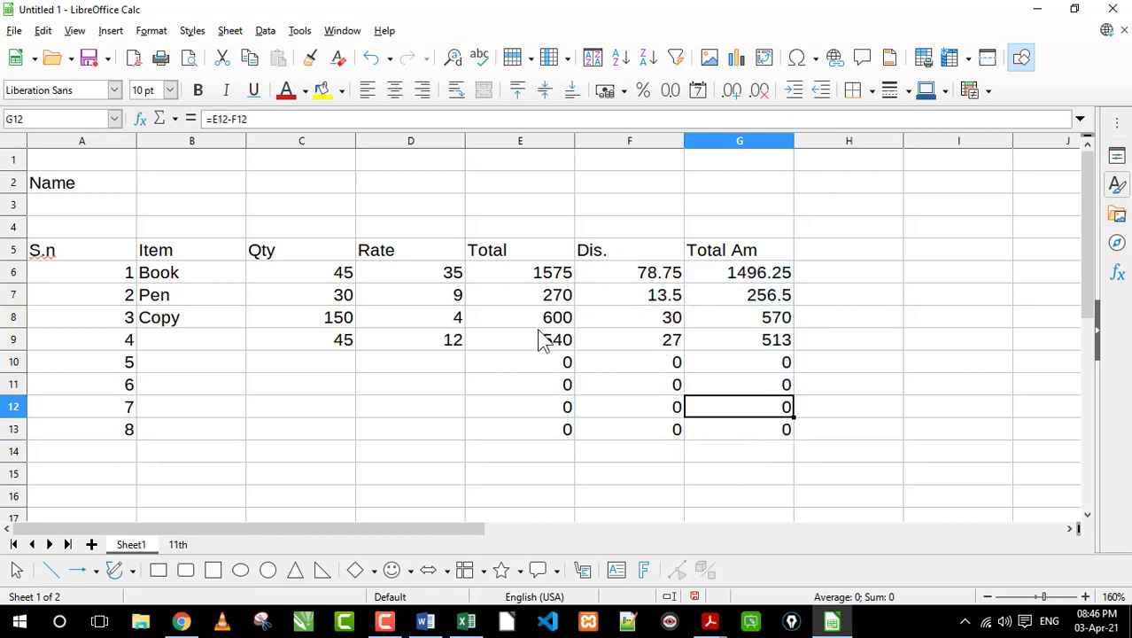
{"action": "double_click", "coordinate": [540, 324]}
{"action": "key", "text": "Return"}
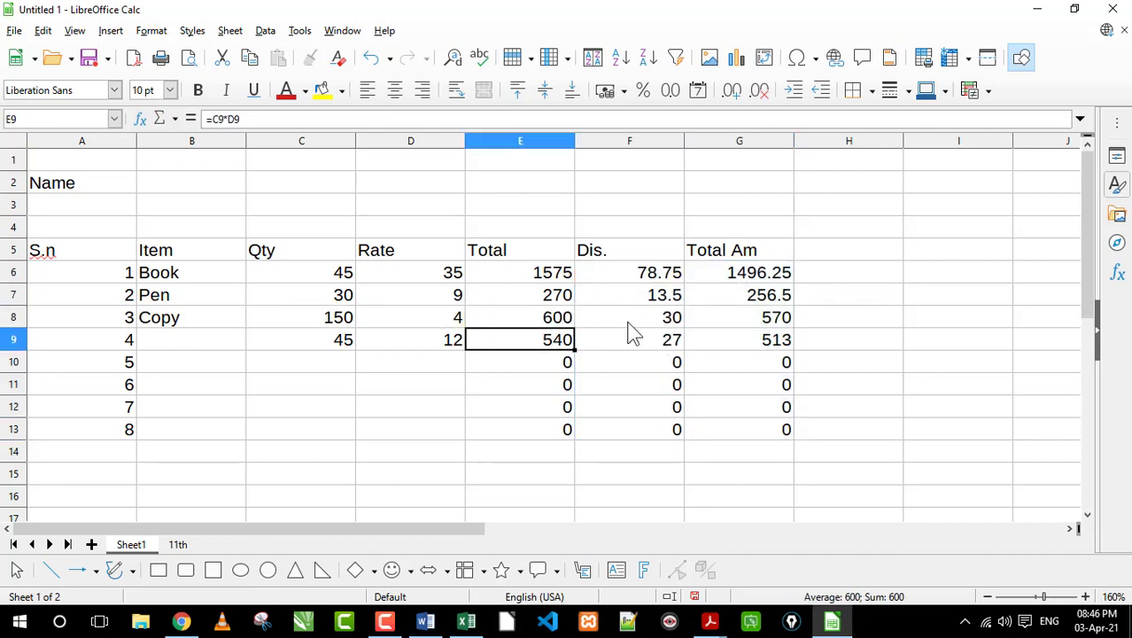
{"action": "double_click", "coordinate": [629, 323]}
{"action": "left_click", "coordinate": [747, 324]}
{"action": "double_click", "coordinate": [747, 324]}
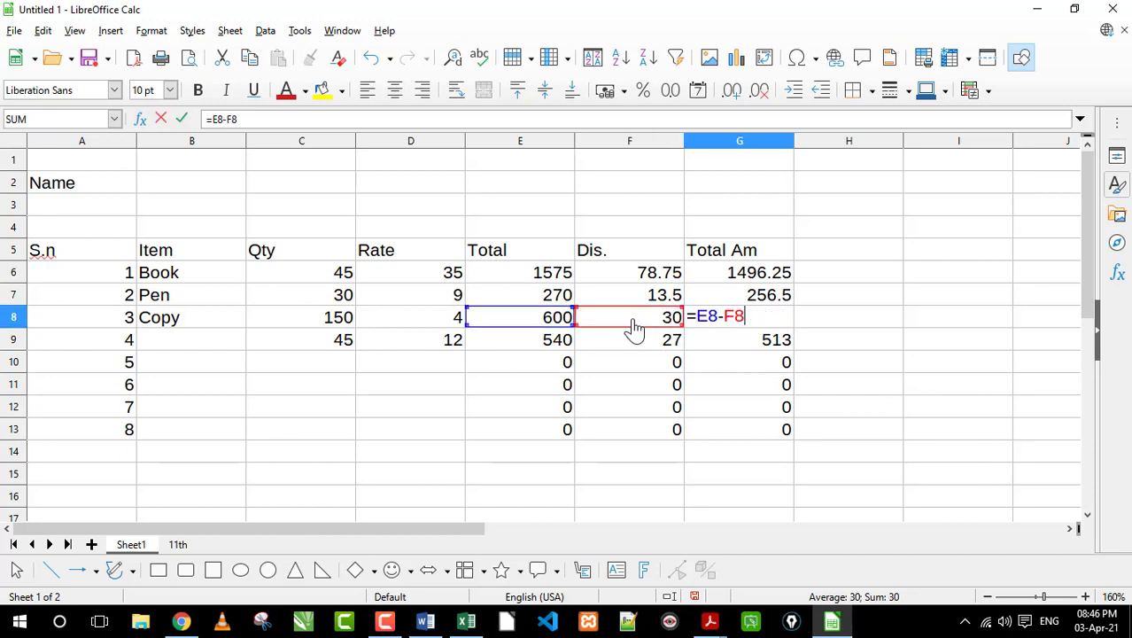
{"action": "key", "text": "Return"}
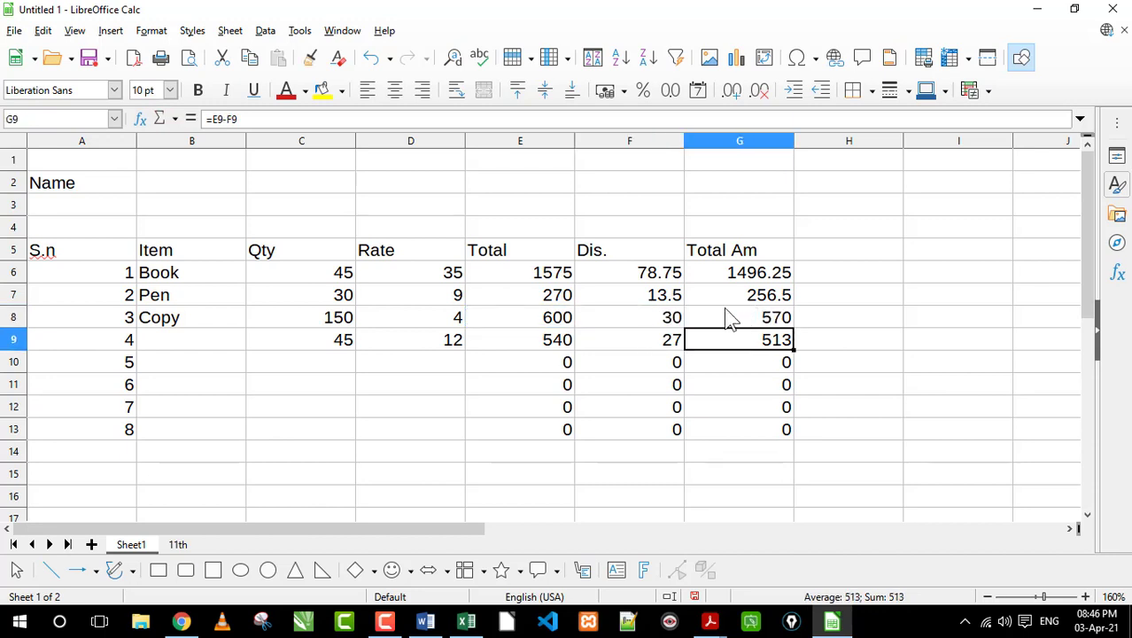
{"action": "double_click", "coordinate": [676, 274]}
{"action": "key", "text": "Return"}
{"action": "double_click", "coordinate": [747, 276]}
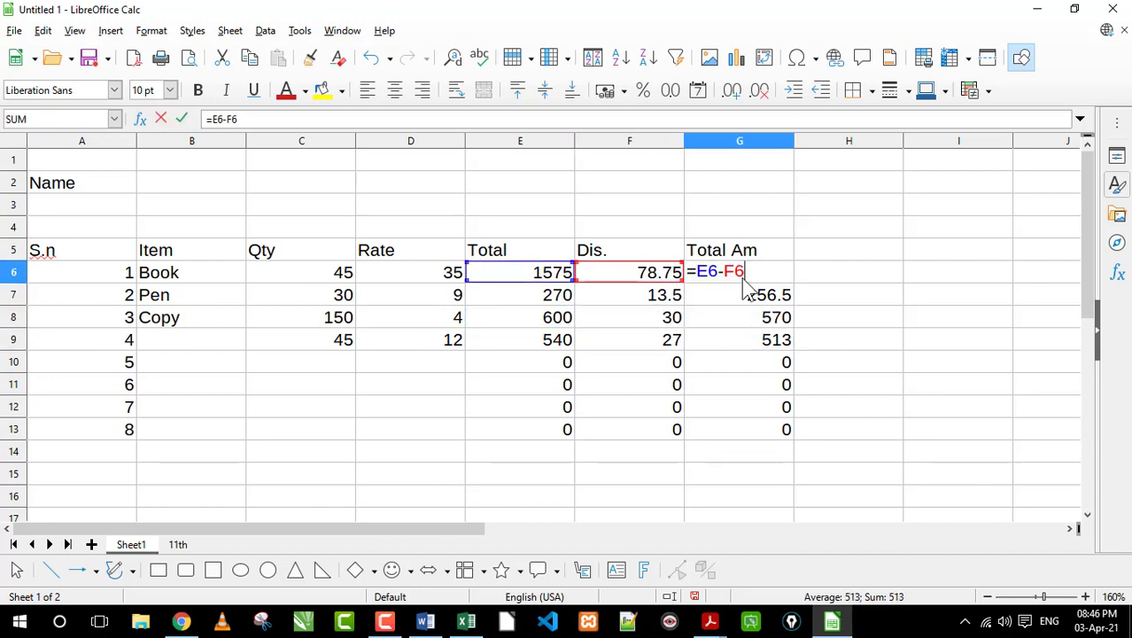
{"action": "key", "text": "Return"}
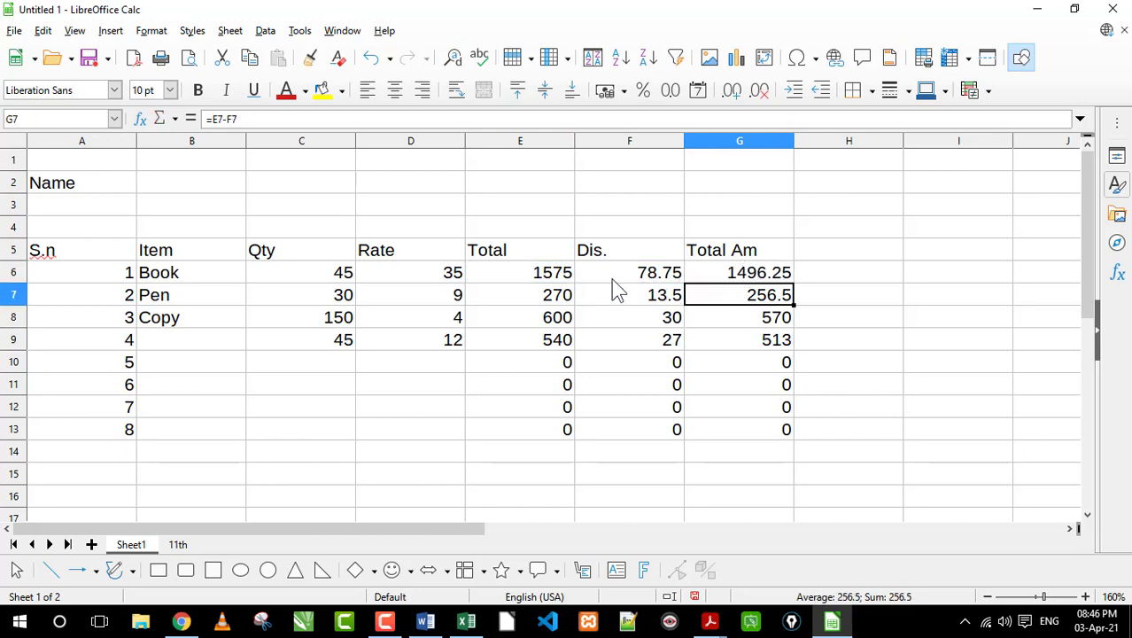
{"action": "double_click", "coordinate": [551, 275]}
{"action": "key", "text": "shift+Left"}
{"action": "key", "text": "shift+Left"}
{"action": "key", "text": "shift+Left"}
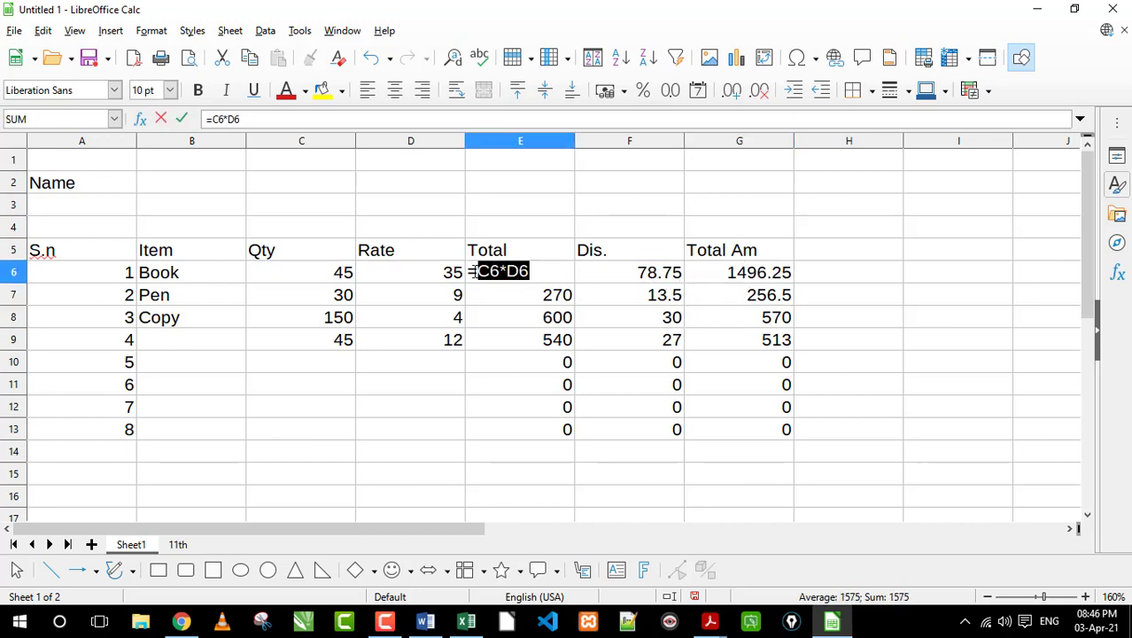
{"action": "key", "text": "Return"}
Step: Recheck the 5/100 rate in F6's discount formula, then the discount formulas in F7 to F11
{"action": "left_click", "coordinate": [651, 276]}
{"action": "double_click", "coordinate": [651, 277]}
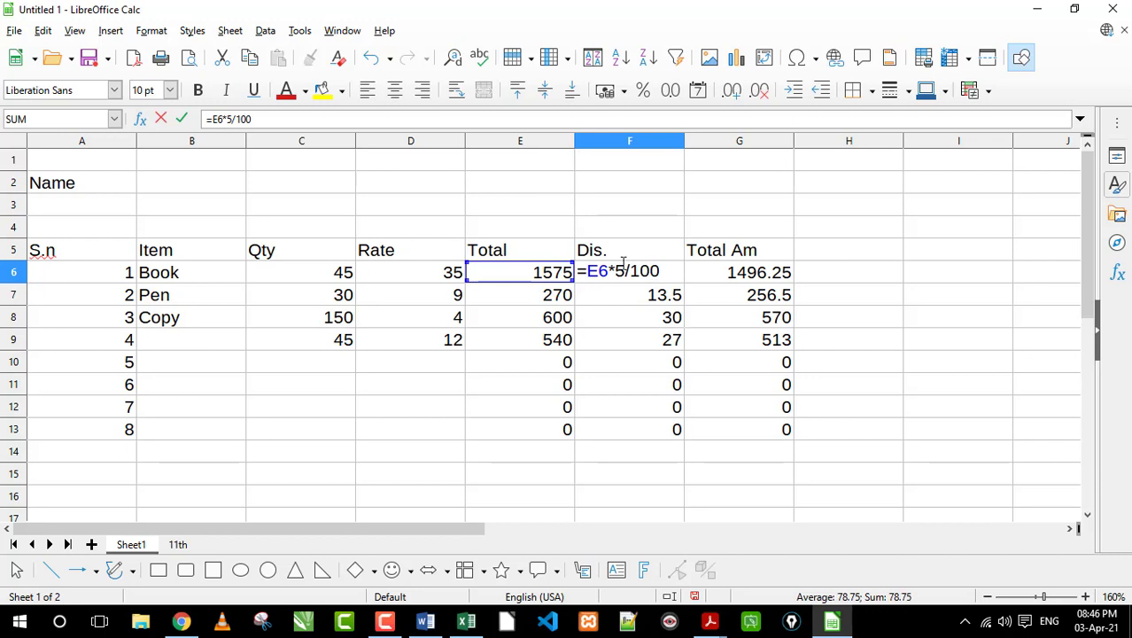
{"action": "mouse_move", "coordinate": [616, 270]}
{"action": "left_mouse_down"}
{"action": "mouse_move", "coordinate": [662, 272]}
{"action": "mouse_move", "coordinate": [618, 264]}
{"action": "left_mouse_up"}
{"action": "left_click", "coordinate": [669, 272]}
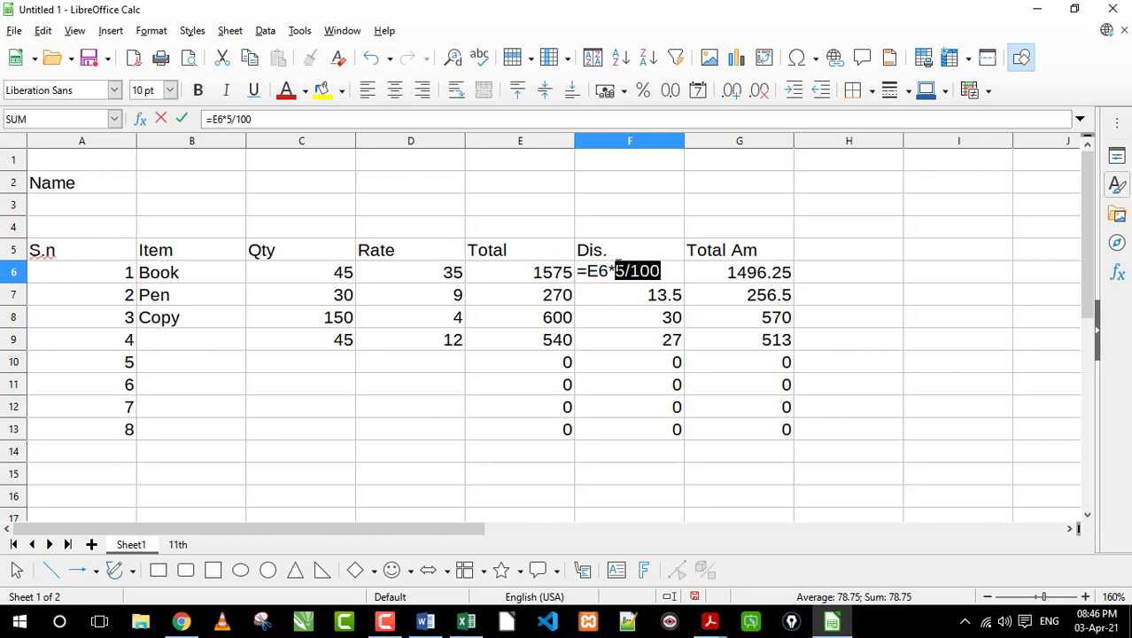
{"action": "left_click", "coordinate": [637, 271]}
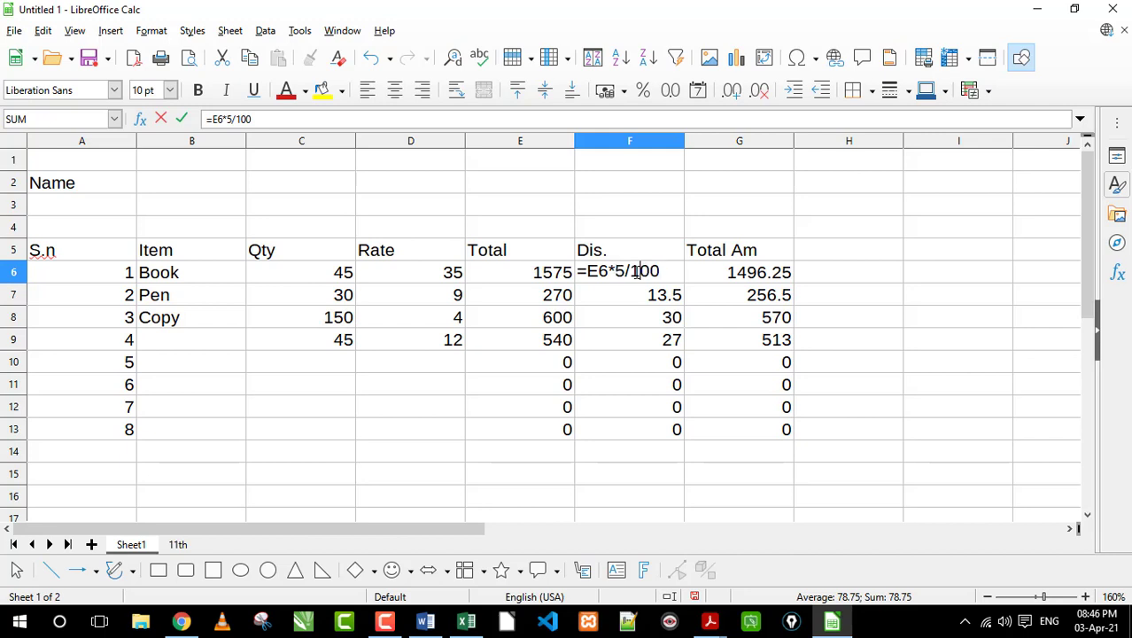
{"action": "left_click_drag", "start_coordinate": [615, 271], "coordinate": [654, 282]}
{"action": "left_click", "coordinate": [648, 273]}
{"action": "key", "text": "Return"}
{"action": "double_click", "coordinate": [709, 276]}
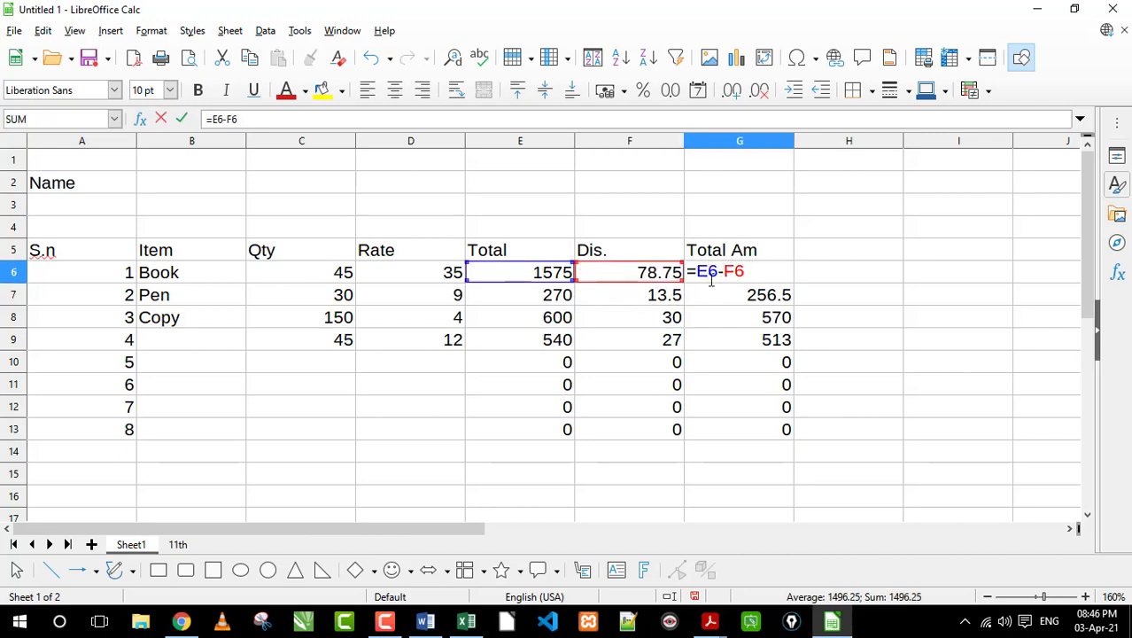
{"action": "key", "text": "Return"}
{"action": "left_click", "coordinate": [658, 295]}
{"action": "double_click", "coordinate": [636, 296]}
{"action": "key", "text": "Return"}
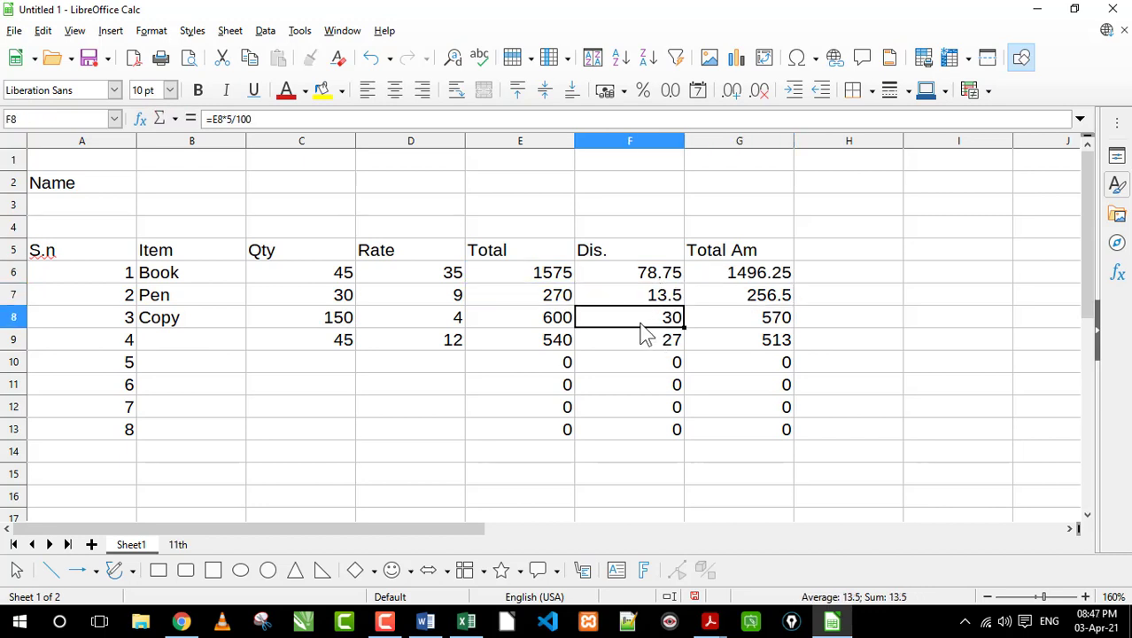
{"action": "double_click", "coordinate": [640, 319]}
{"action": "key", "text": "Return"}
{"action": "double_click", "coordinate": [609, 341]}
{"action": "key", "text": "Return"}
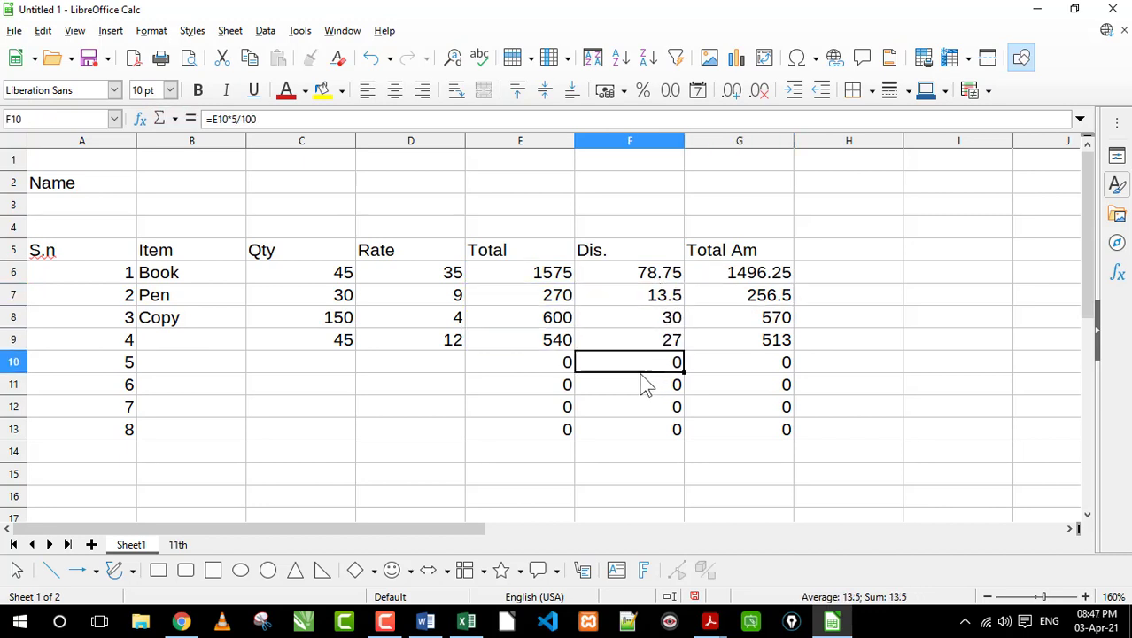
{"action": "left_click", "coordinate": [647, 384]}
{"action": "double_click", "coordinate": [647, 385]}
{"action": "key", "text": "Return"}
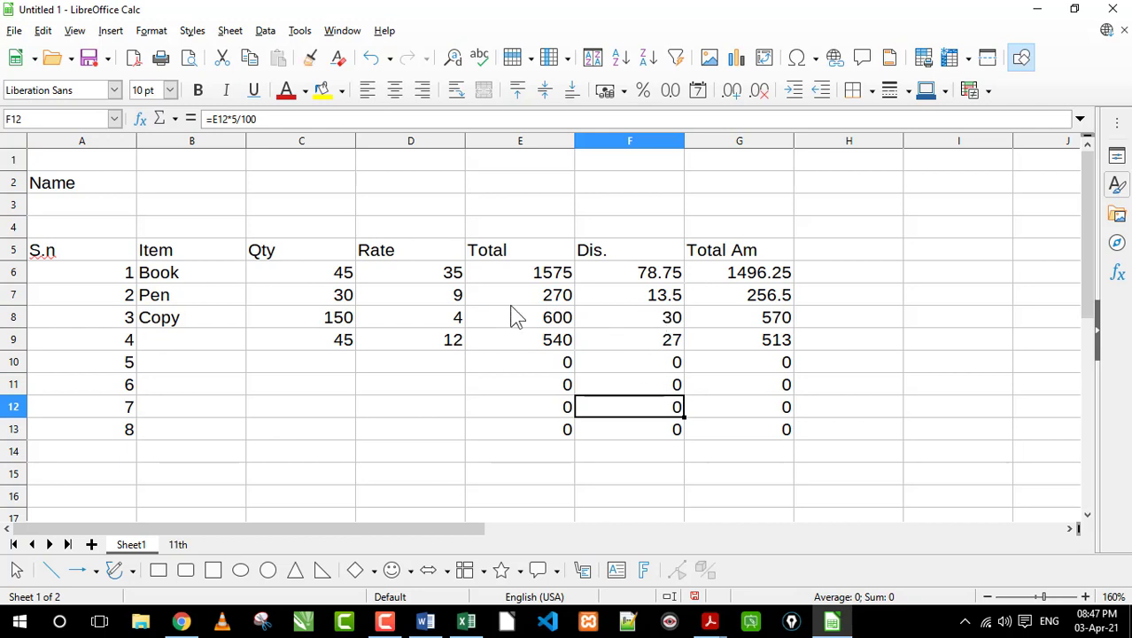
{"action": "left_click_drag", "start_coordinate": [632, 255], "coordinate": [785, 429]}
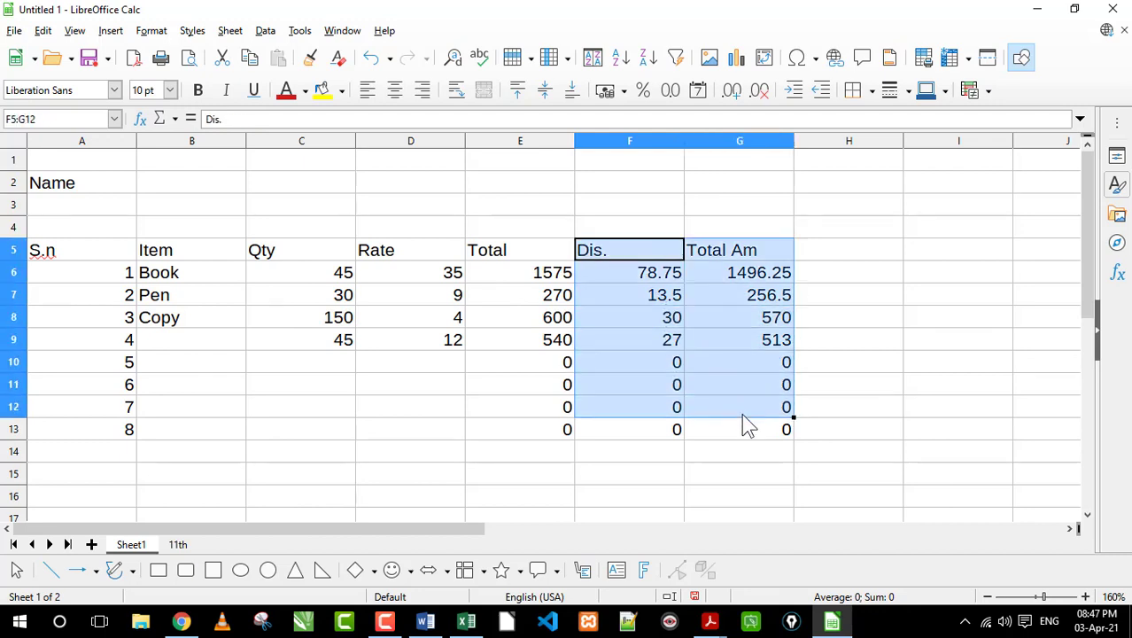
{"action": "left_click", "coordinate": [652, 367]}
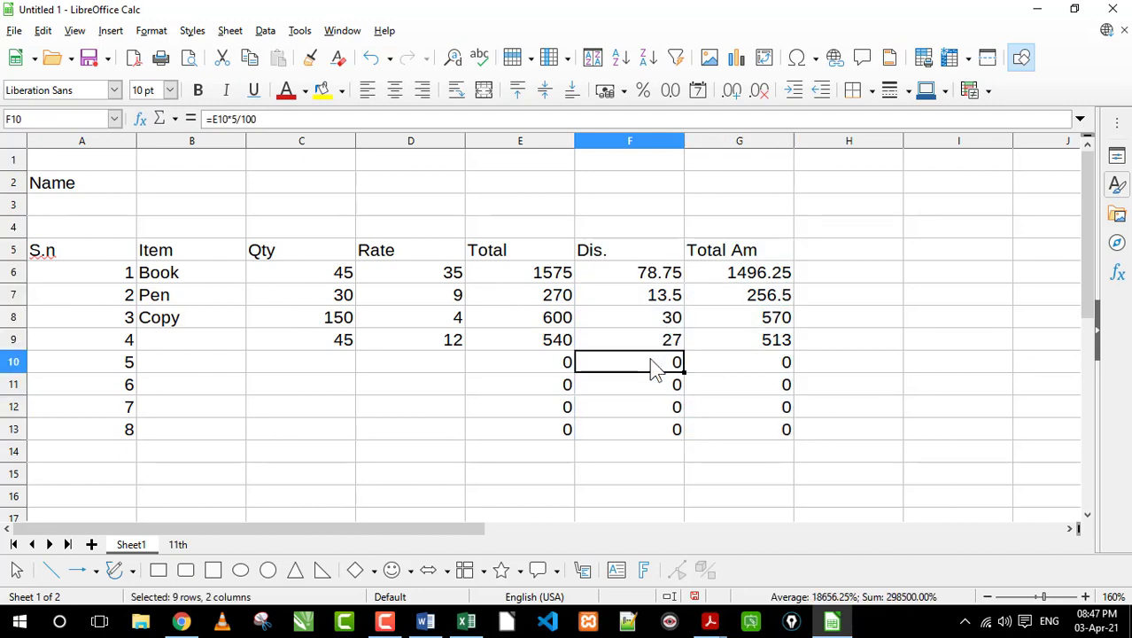
{"action": "left_click", "coordinate": [582, 280]}
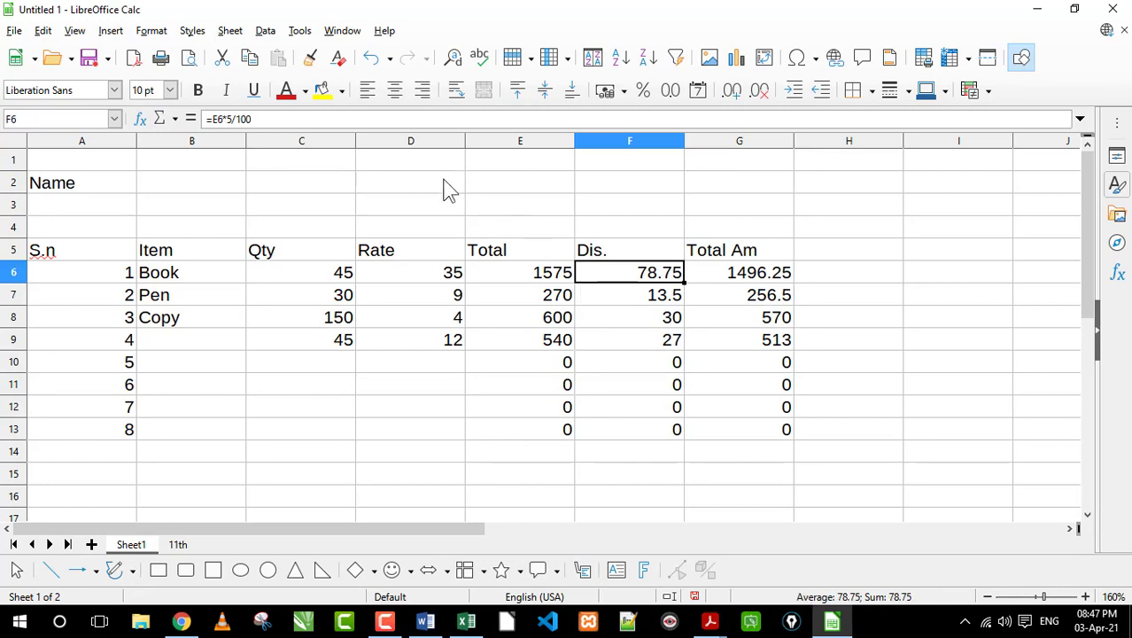
Step: Insert a blank column before Dis. and head it 'Dis %'
{"action": "left_click", "coordinate": [230, 32]}
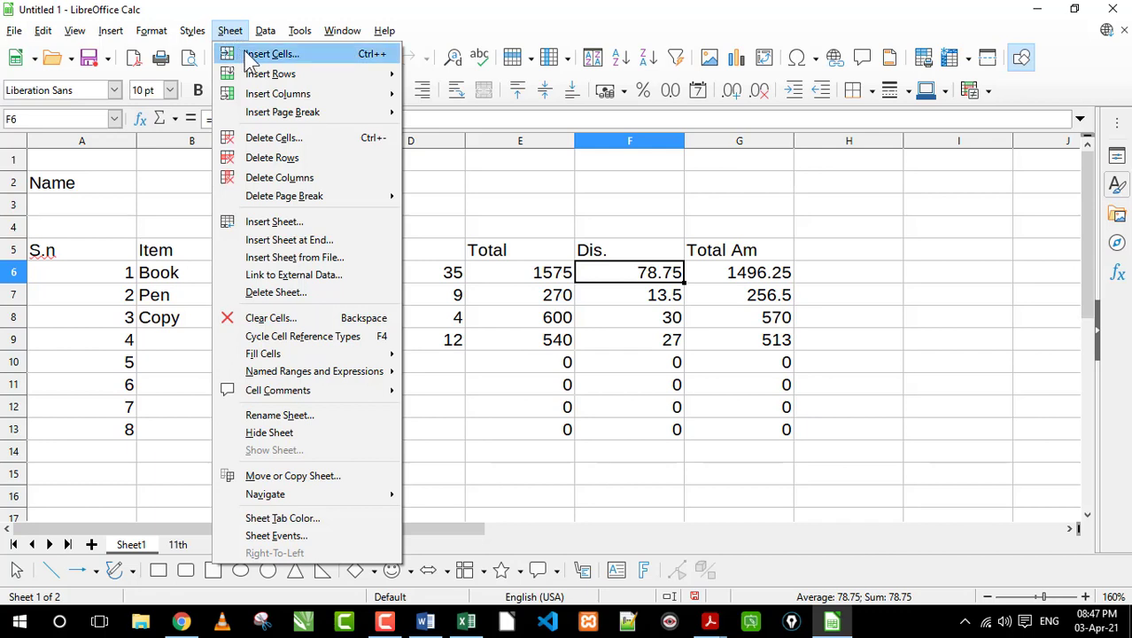
{"action": "mouse_move", "coordinate": [278, 93]}
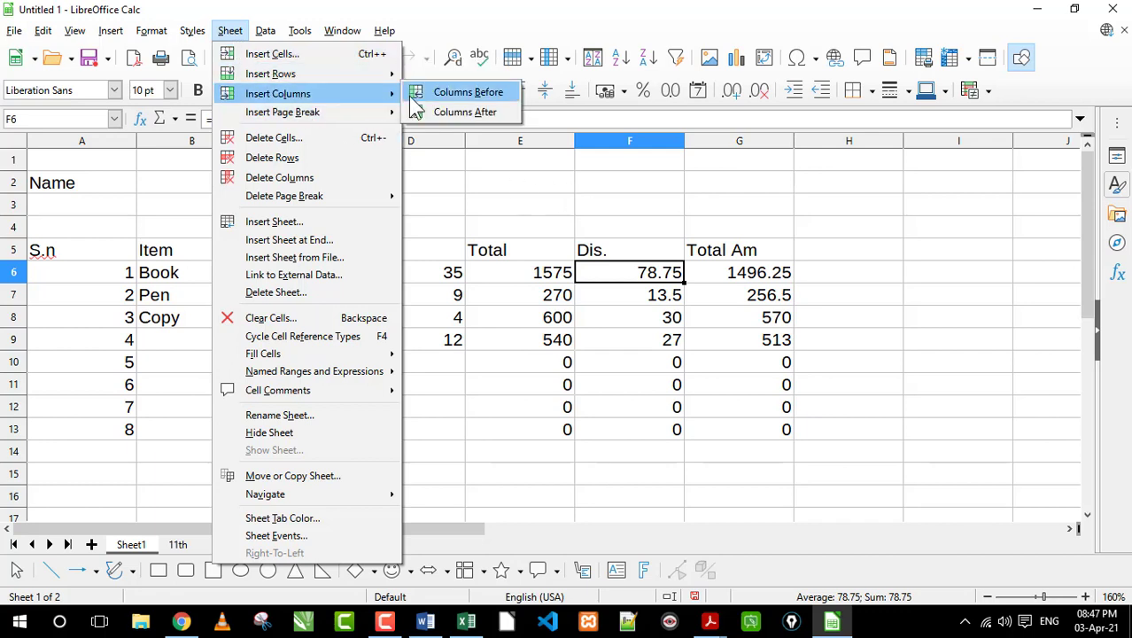
{"action": "left_click", "coordinate": [468, 92]}
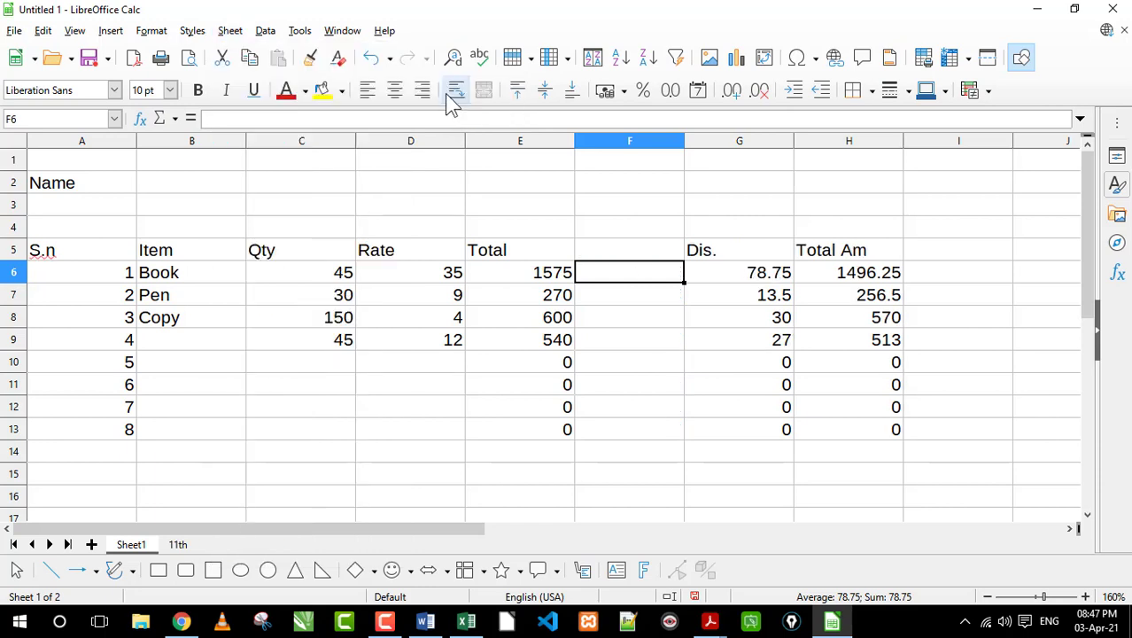
{"action": "left_click", "coordinate": [636, 249]}
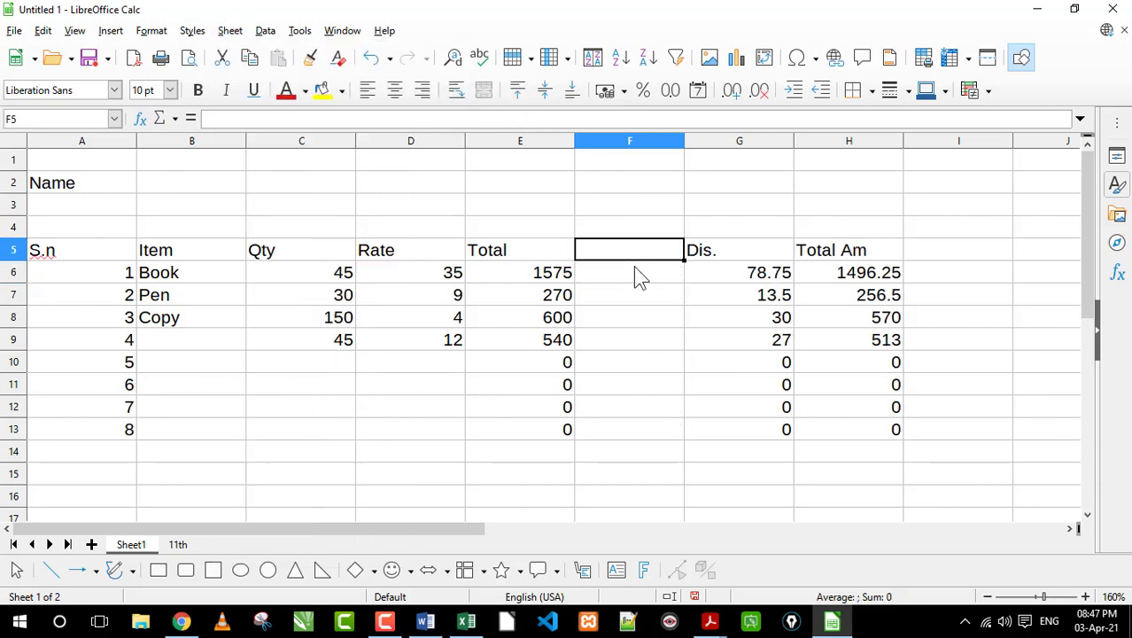
{"action": "type", "text": "Dis"}
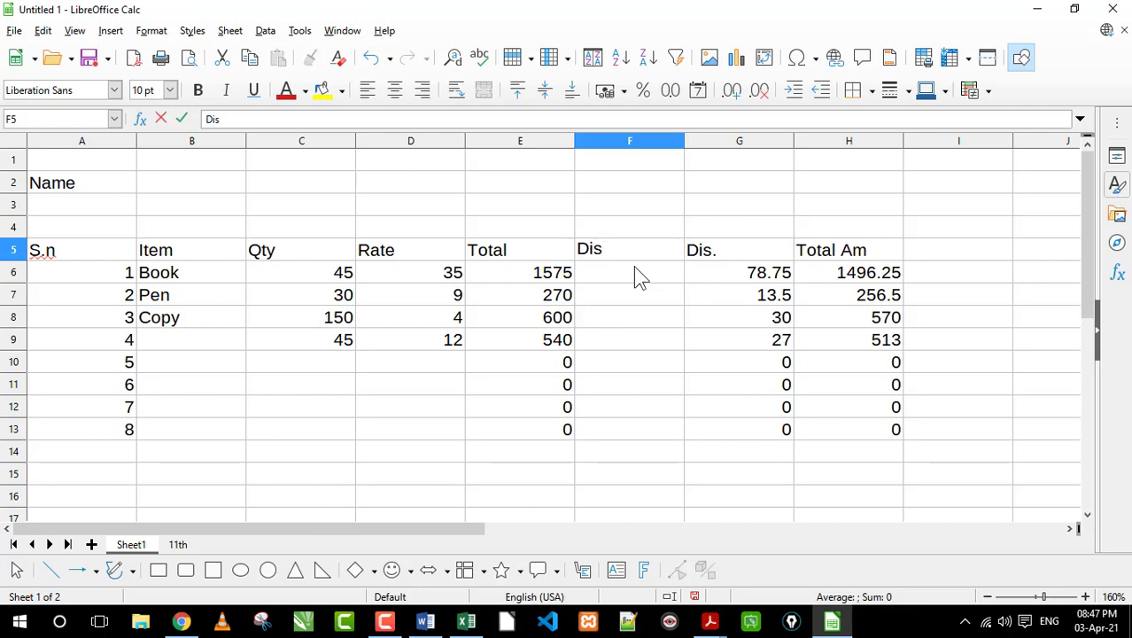
{"action": "type", "text": " %"}
{"action": "key", "text": "Return"}
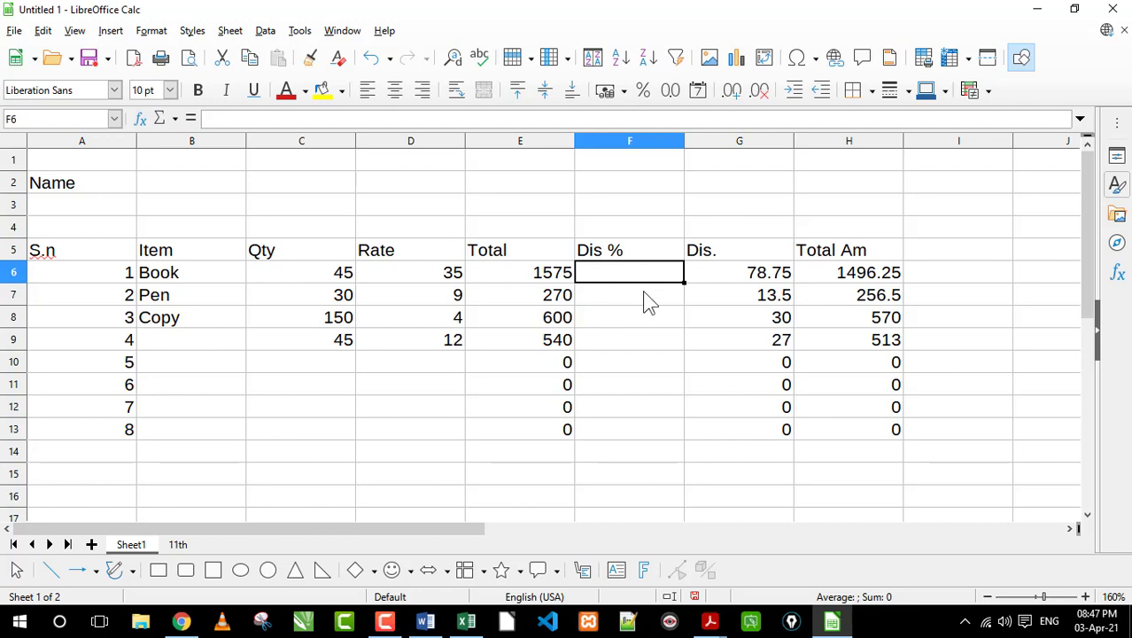
Step: Enter discount percentages 20, 5, 6 and 5 for the four items
{"action": "type", "text": "20"}
{"action": "key", "text": "Return"}
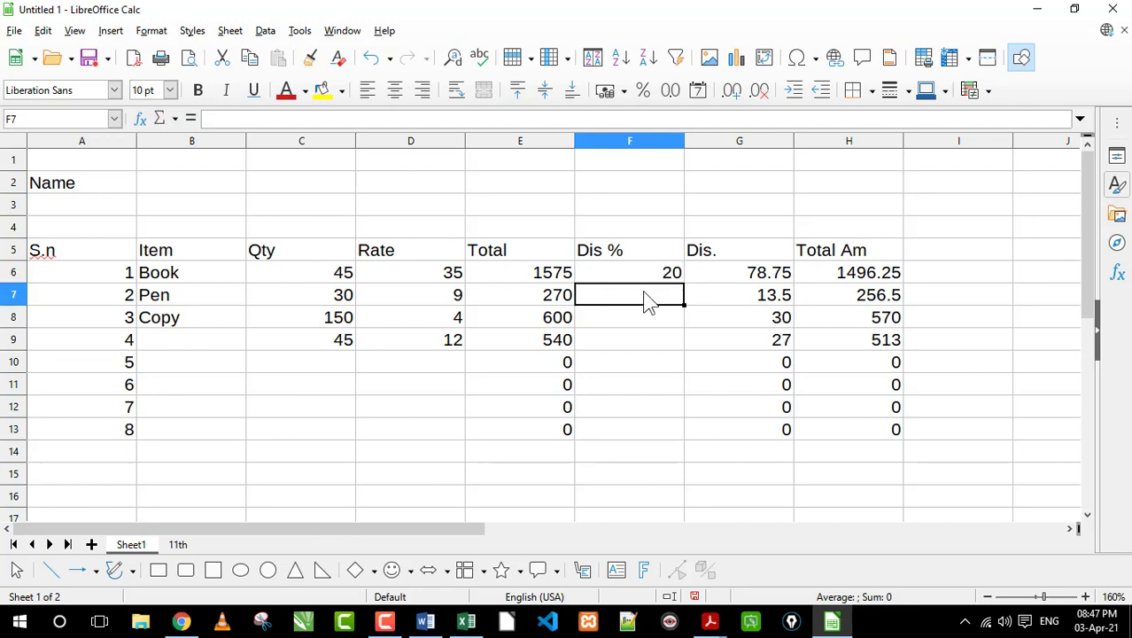
{"action": "type", "text": "5"}
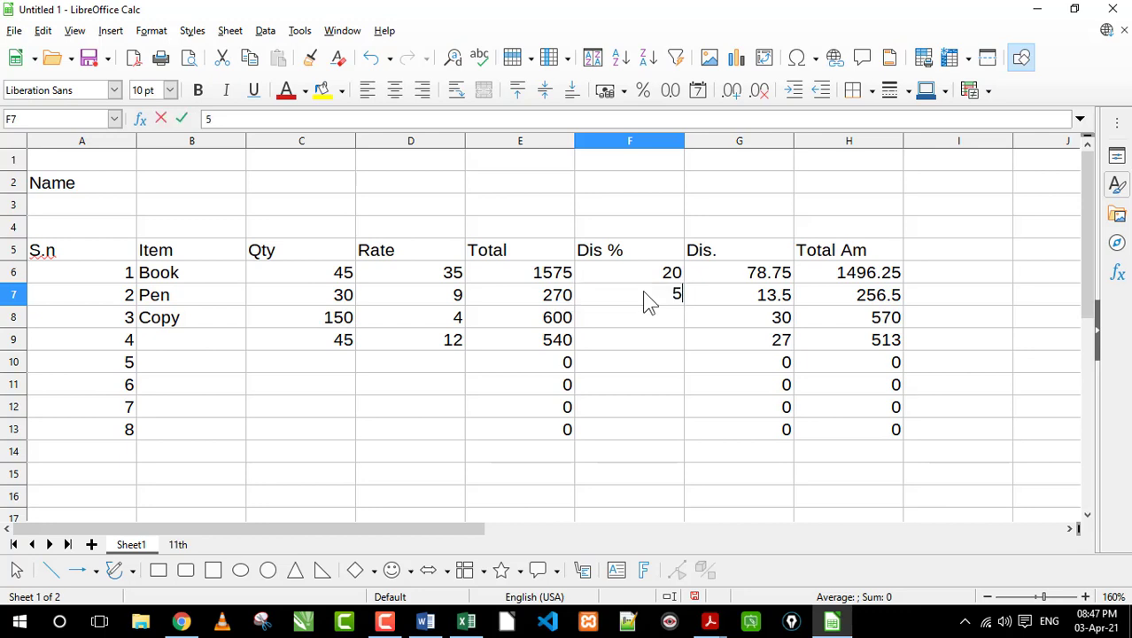
{"action": "key", "text": "Return"}
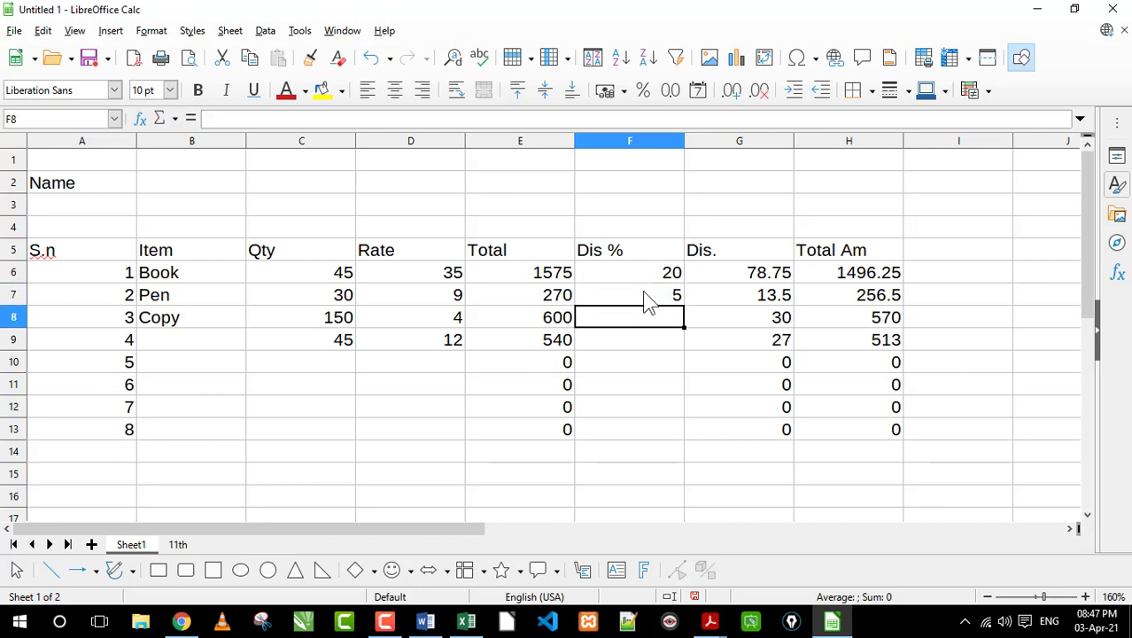
{"action": "type", "text": "6"}
{"action": "key", "text": "Return"}
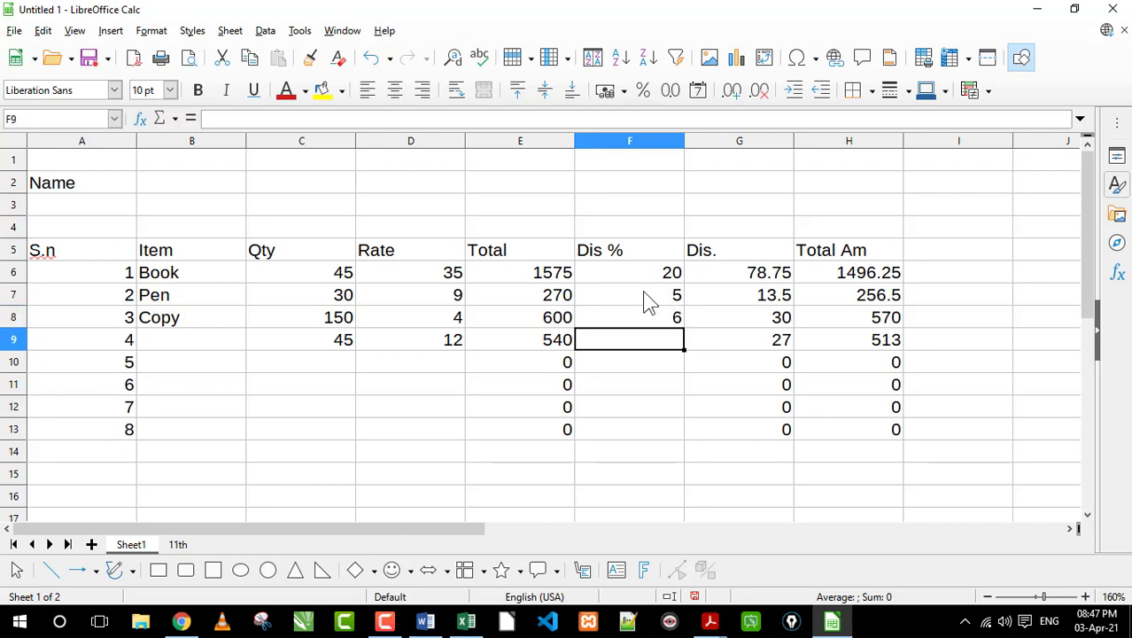
{"action": "type", "text": "5"}
{"action": "key", "text": "Return"}
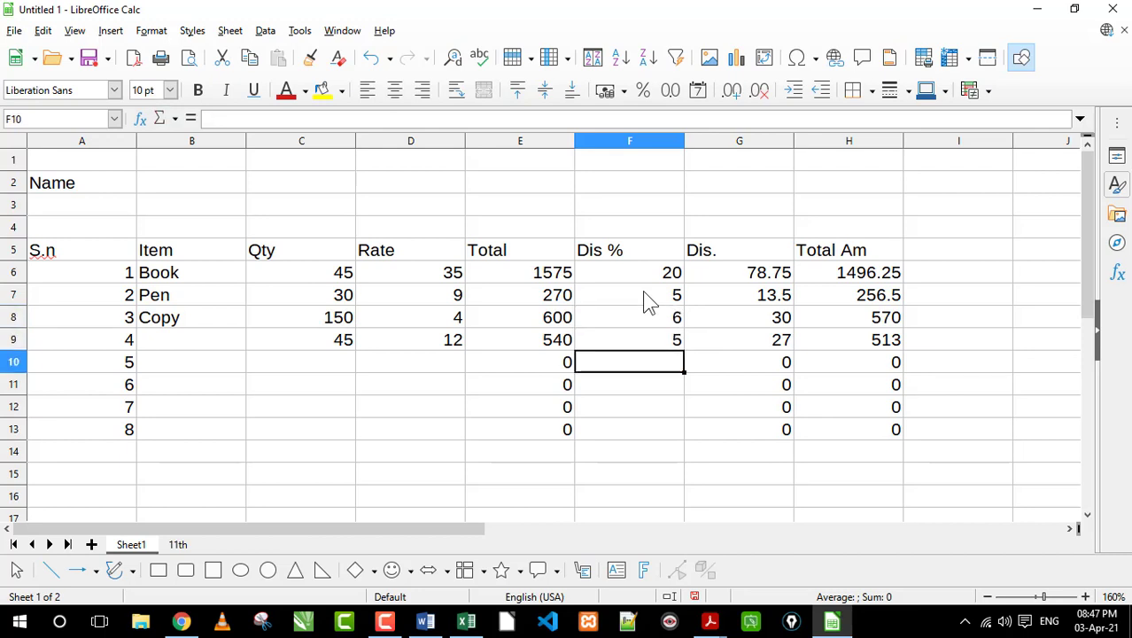
Step: Change the G6 discount formula to =E6*F6/100 so it uses the Dis % value
{"action": "double_click", "coordinate": [719, 281]}
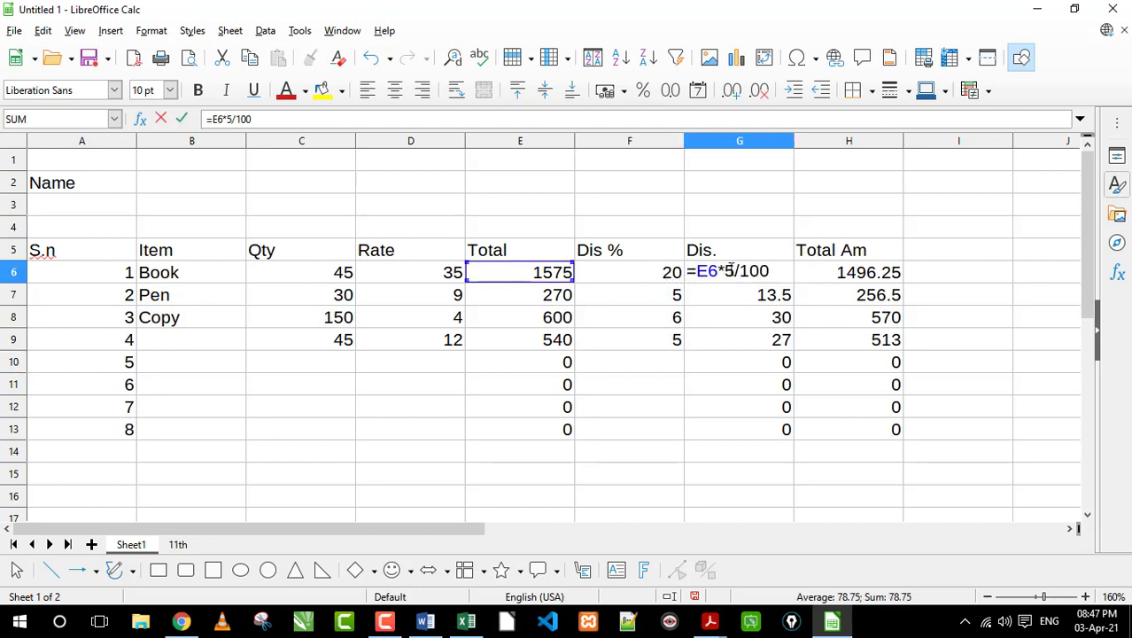
{"action": "key", "text": "Return"}
{"action": "left_click", "coordinate": [656, 282]}
{"action": "left_click", "coordinate": [668, 301]}
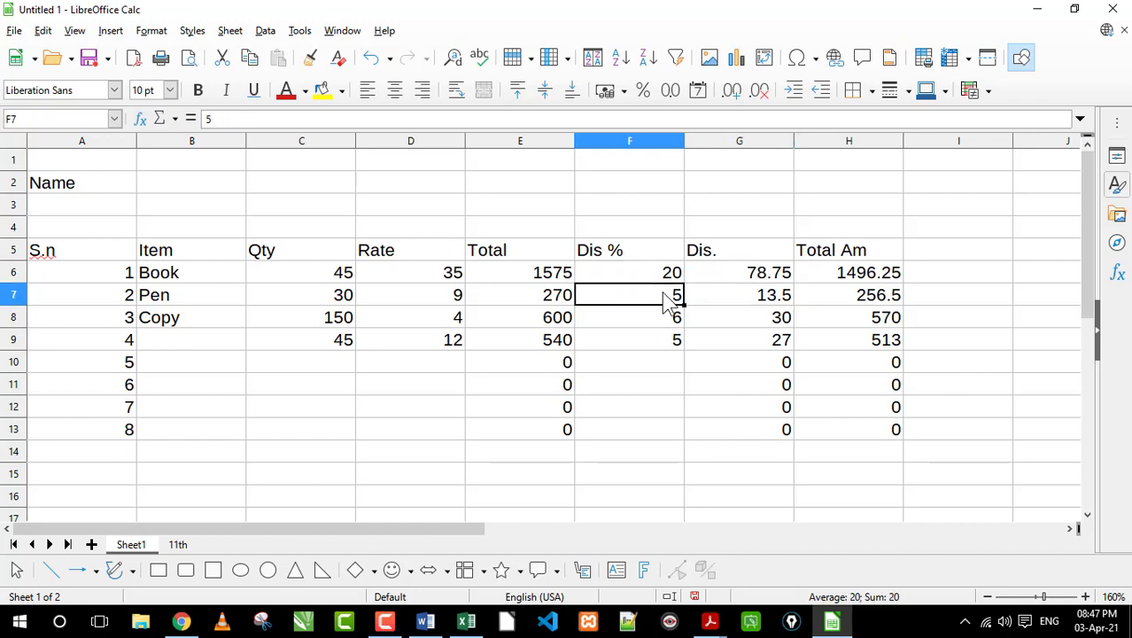
{"action": "double_click", "coordinate": [736, 273]}
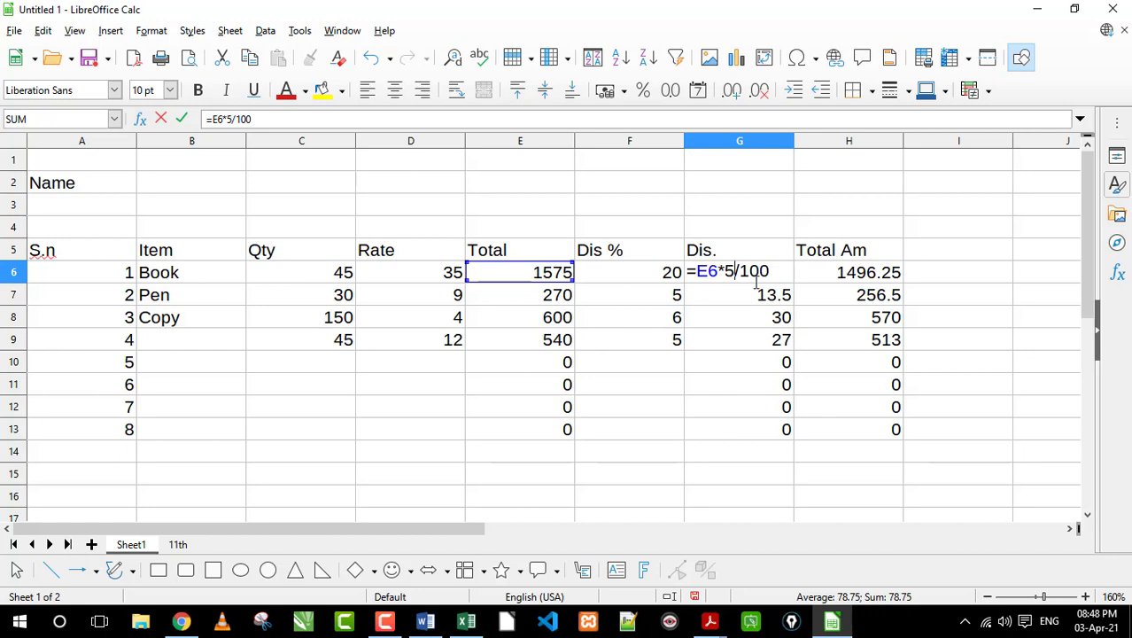
{"action": "key", "text": "BackSpace"}
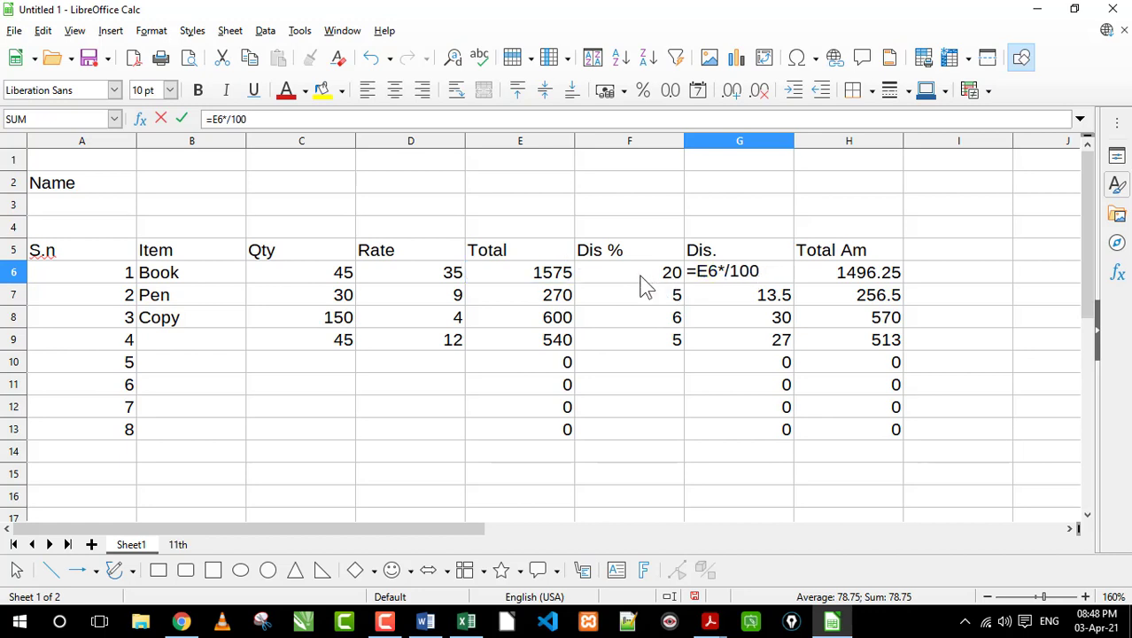
{"action": "left_click", "coordinate": [645, 277]}
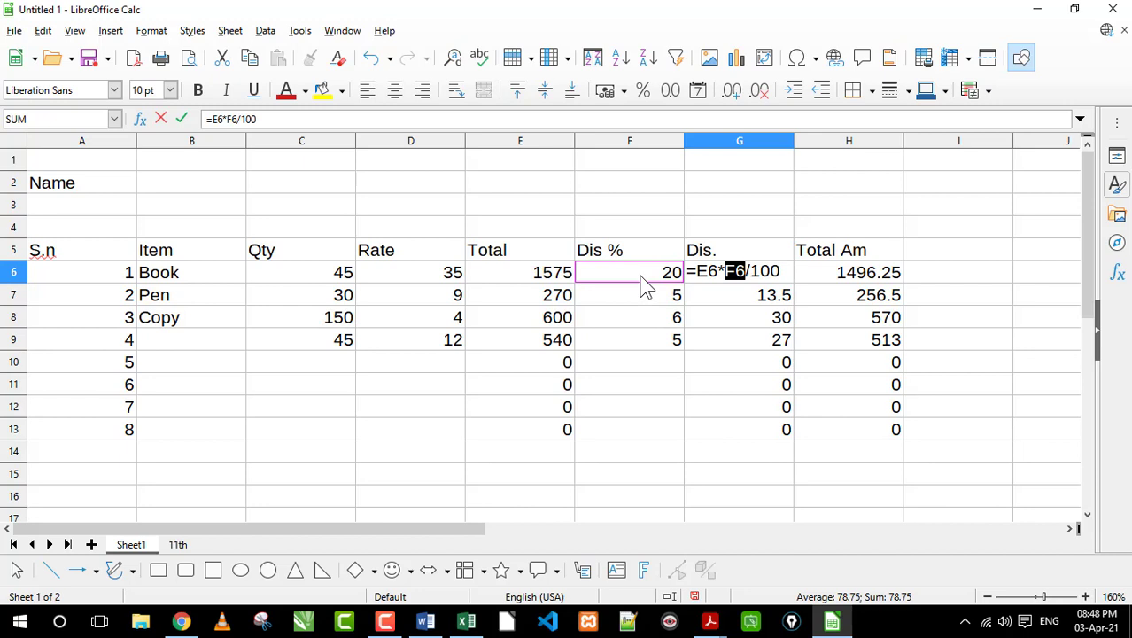
{"action": "key", "text": "Return"}
Step: Copy the new discount formula down to G13 and verify it in G7
{"action": "left_click", "coordinate": [711, 273]}
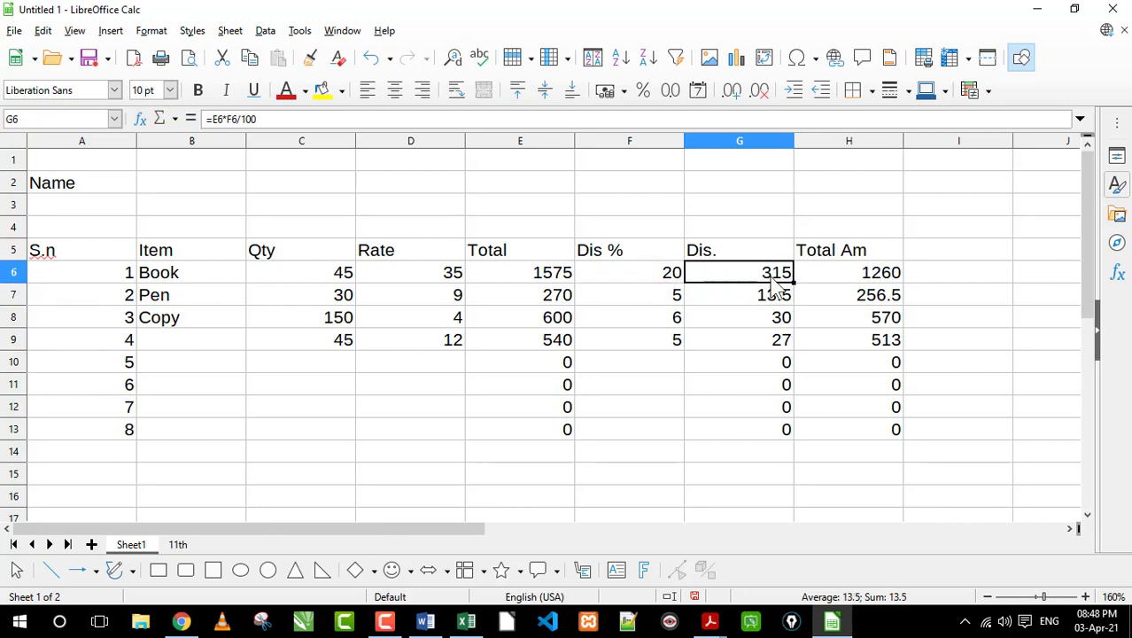
{"action": "left_click_drag", "start_coordinate": [794, 284], "coordinate": [802, 447]}
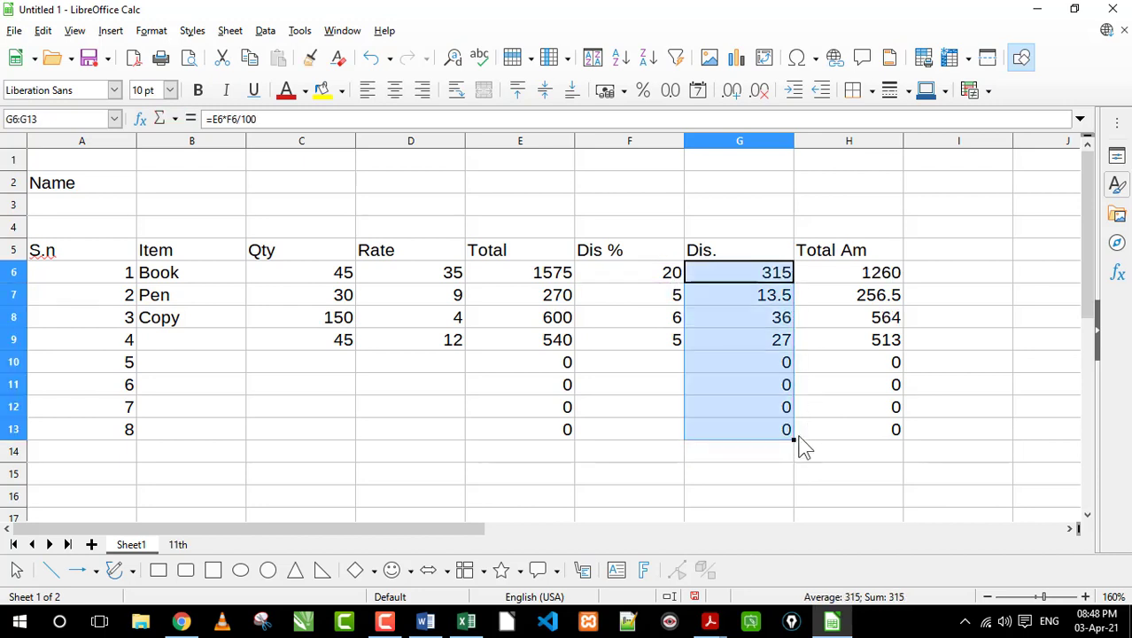
{"action": "left_click", "coordinate": [651, 368]}
{"action": "double_click", "coordinate": [753, 298]}
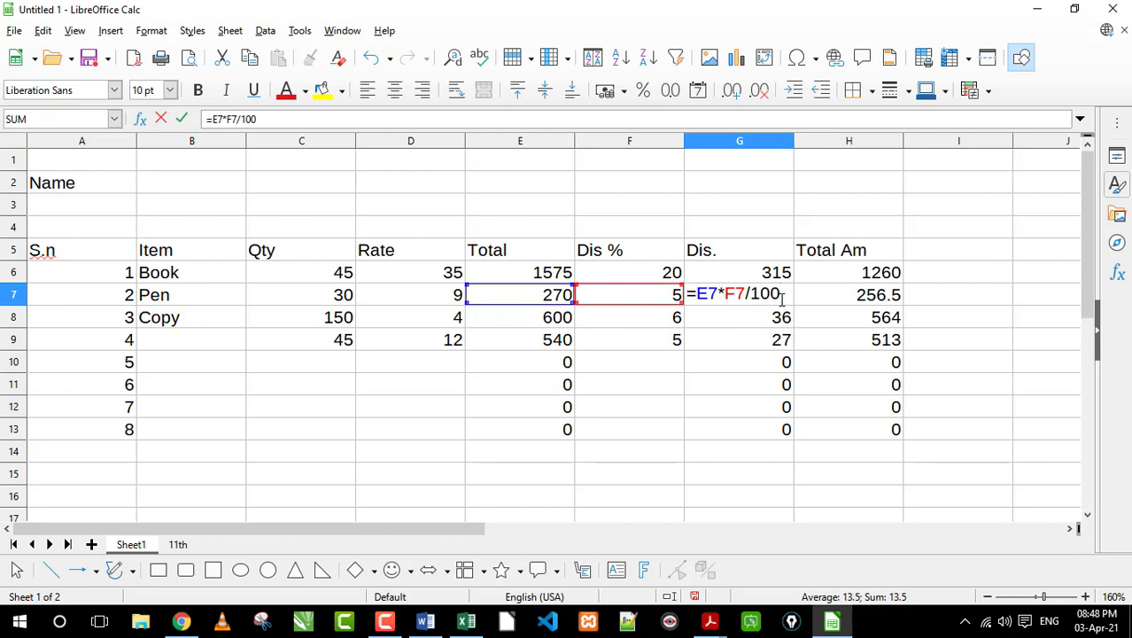
{"action": "key", "text": "Return"}
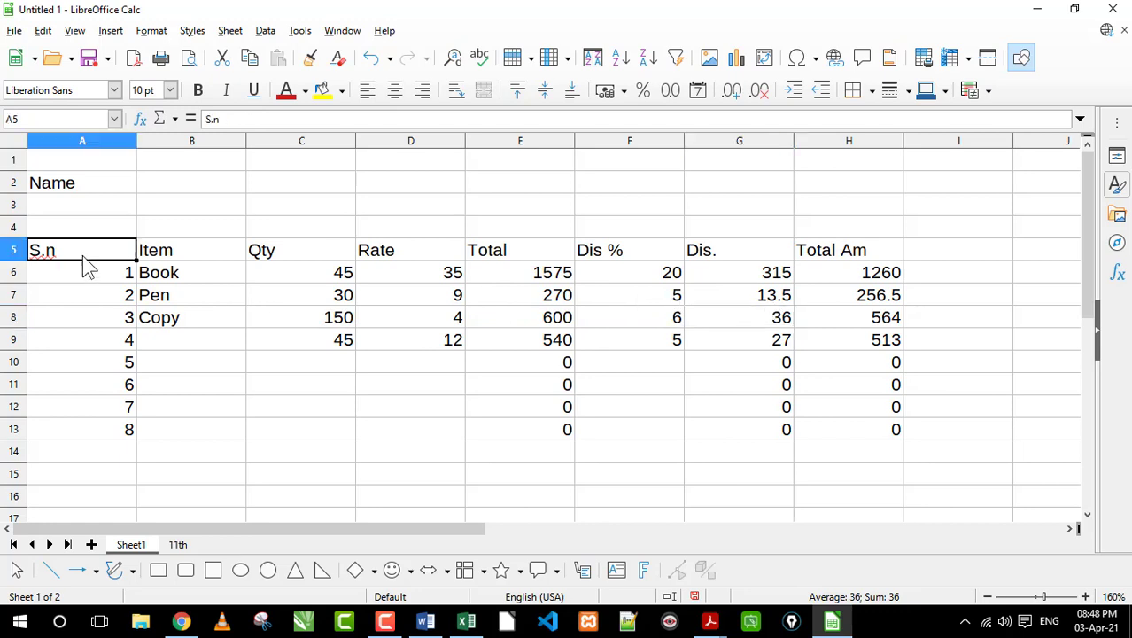
Step: Enter 'a' in the cell beside Name
{"action": "left_click_drag", "start_coordinate": [83, 255], "coordinate": [890, 445]}
{"action": "left_click", "coordinate": [706, 370]}
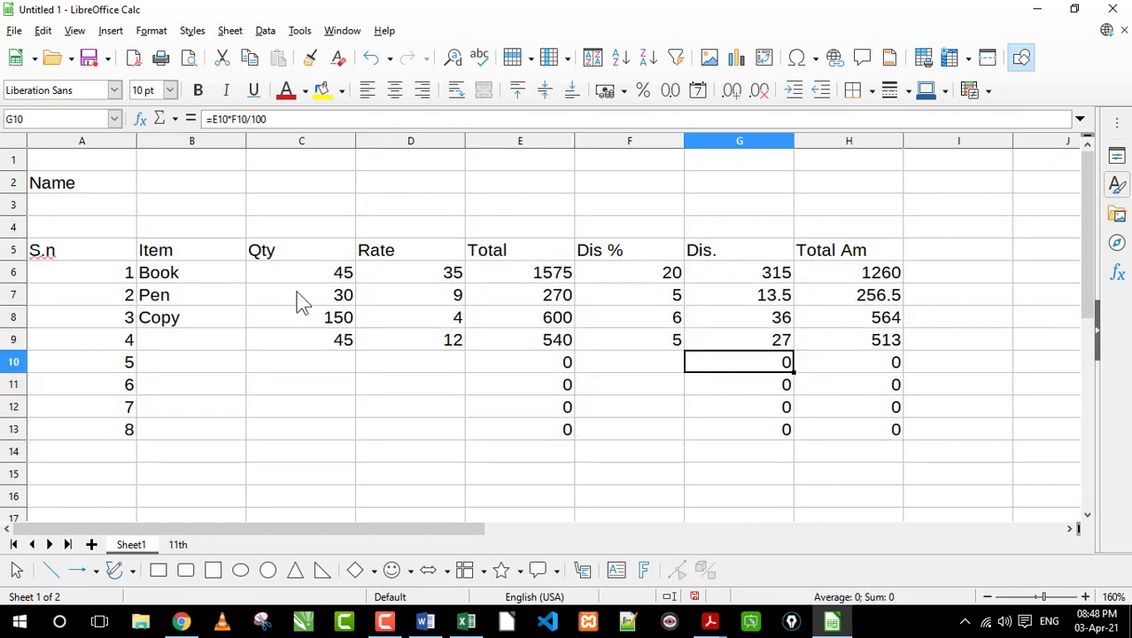
{"action": "left_click", "coordinate": [171, 188]}
{"action": "type", "text": "a"}
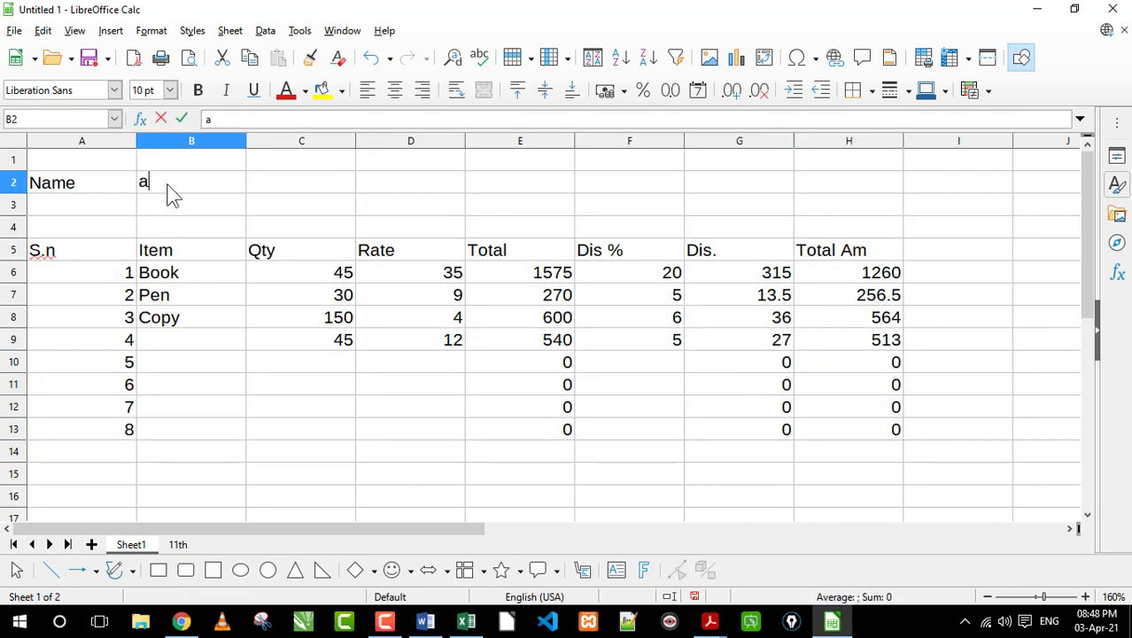
{"action": "key", "text": "Return"}
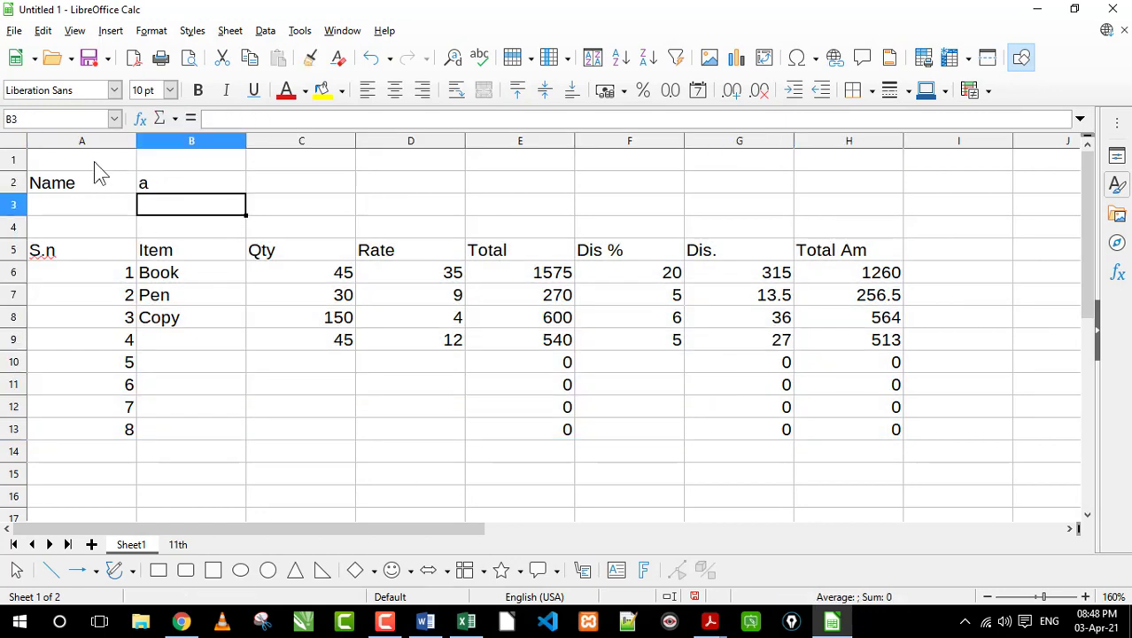
Step: Set the table from Name to row 13 as the print area and narrow column A
{"action": "left_click_drag", "start_coordinate": [94, 177], "coordinate": [857, 447]}
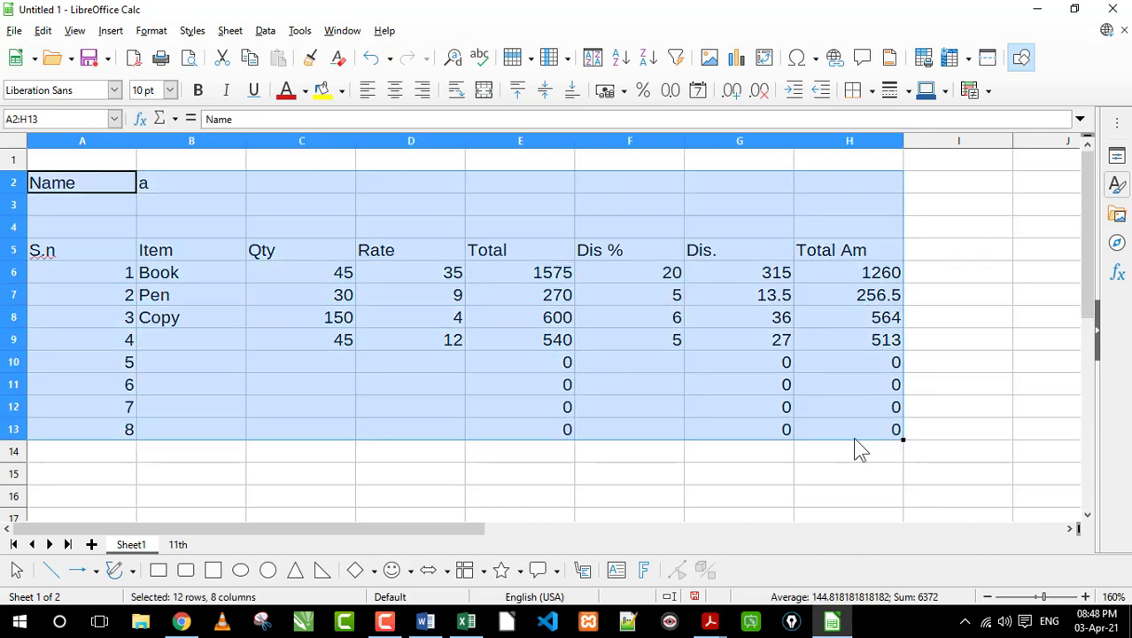
{"action": "left_click", "coordinate": [927, 69]}
{"action": "left_click", "coordinate": [713, 274]}
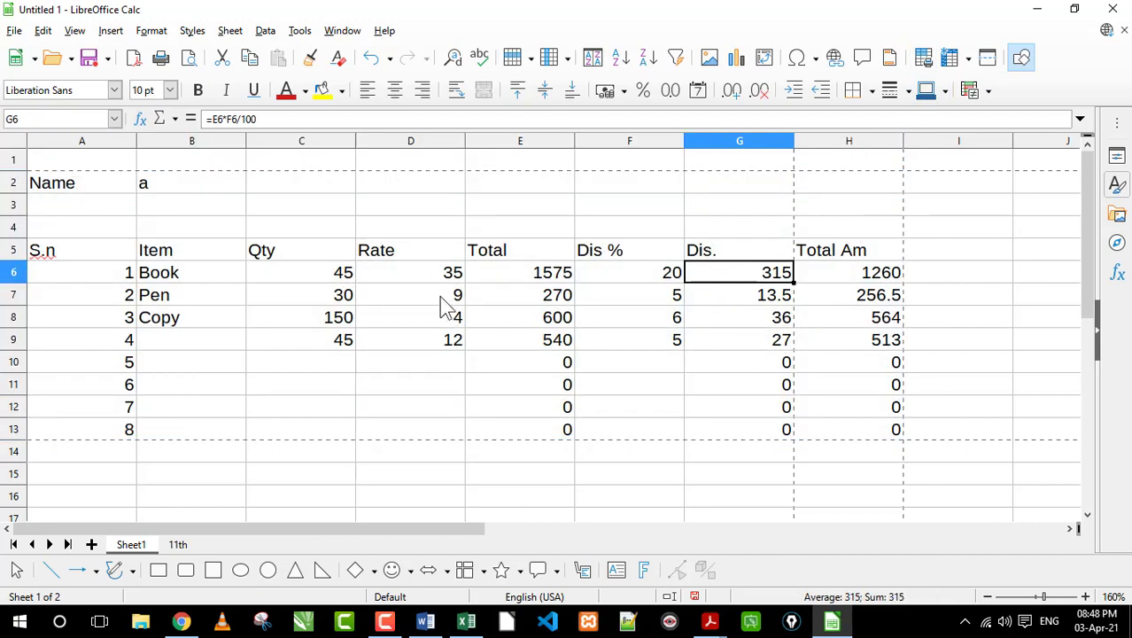
{"action": "left_click_drag", "start_coordinate": [412, 270], "coordinate": [421, 319]}
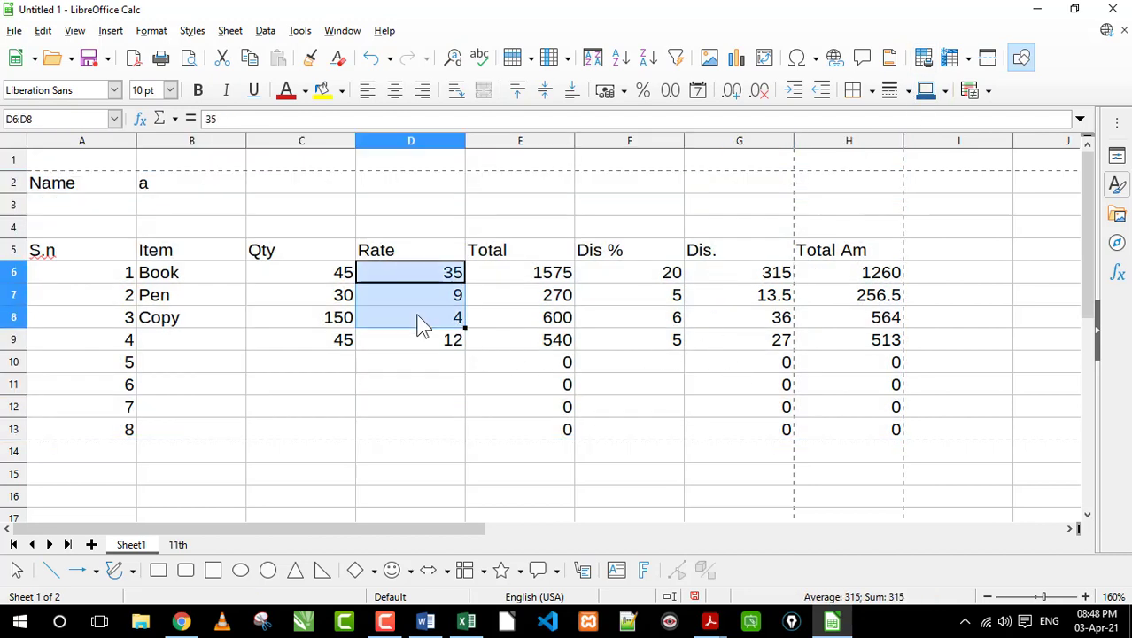
{"action": "left_click", "coordinate": [108, 187]}
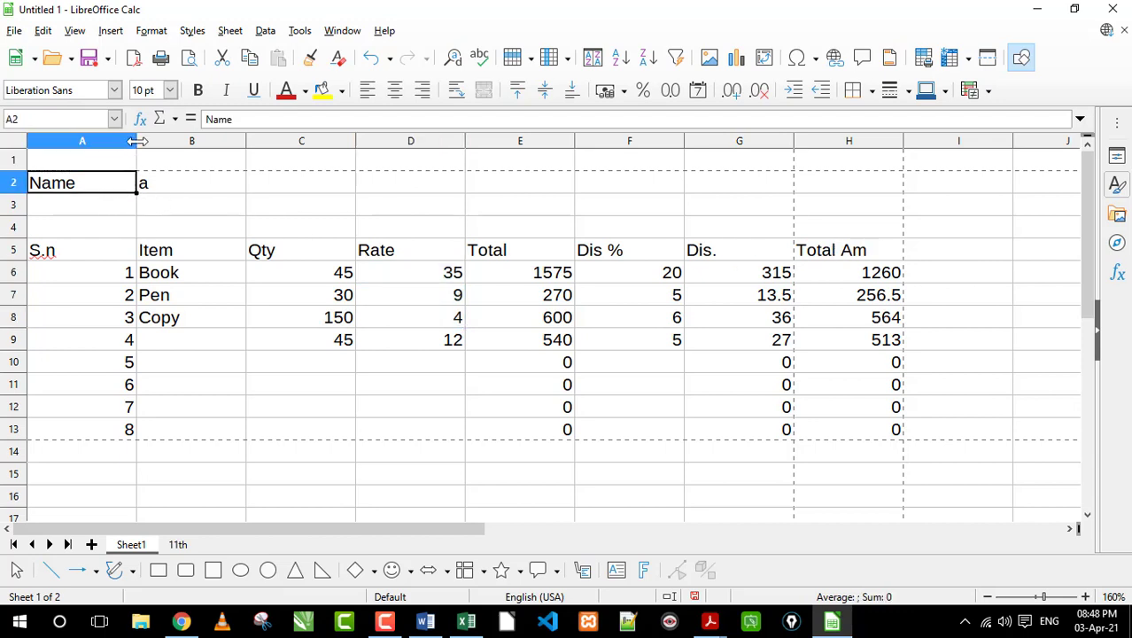
{"action": "left_click_drag", "start_coordinate": [137, 141], "coordinate": [95, 122]}
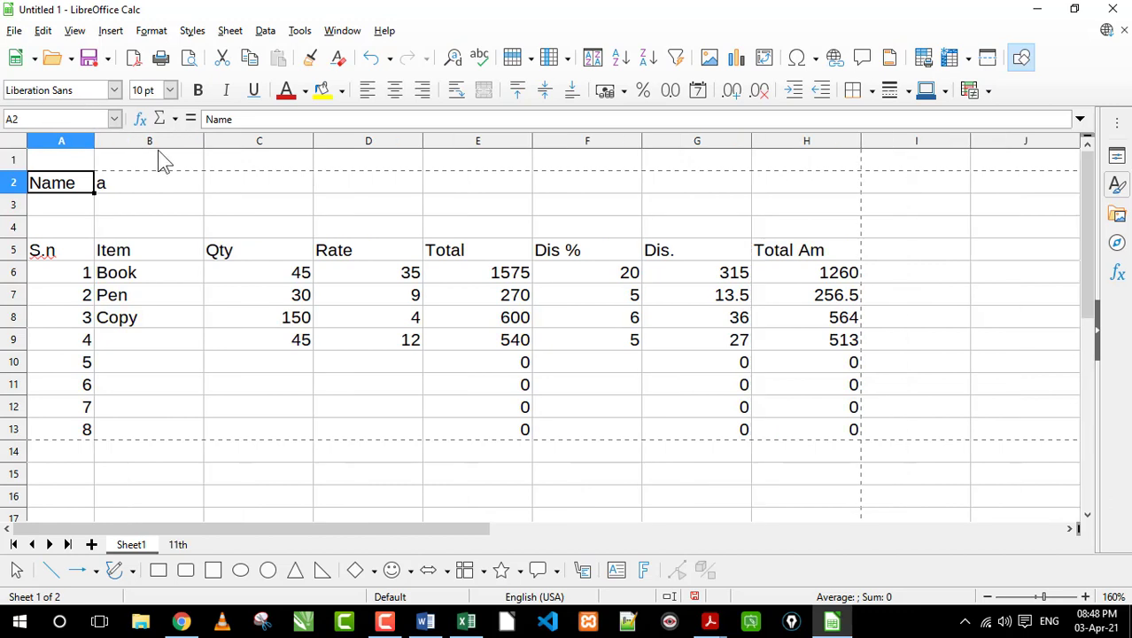
Step: Select the whole sheet and set every column to optimal width
{"action": "left_click", "coordinate": [211, 141]}
{"action": "left_click", "coordinate": [198, 142]}
{"action": "left_click", "coordinate": [198, 185]}
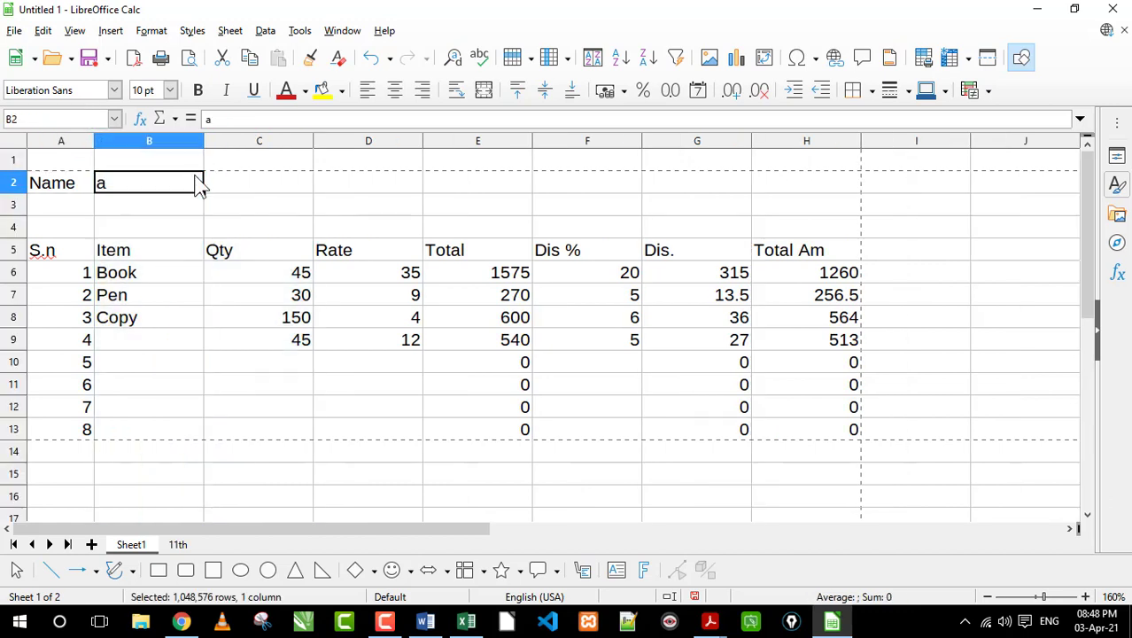
{"action": "left_click", "coordinate": [256, 211]}
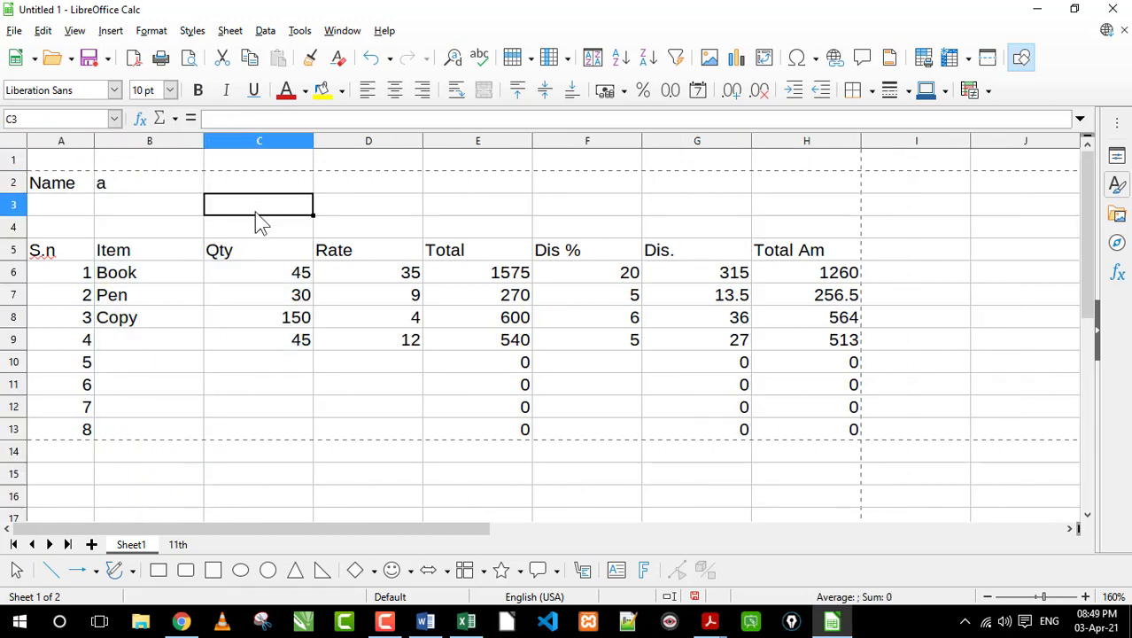
{"action": "key", "text": "ctrl+a"}
{"action": "left_click", "coordinate": [386, 222]}
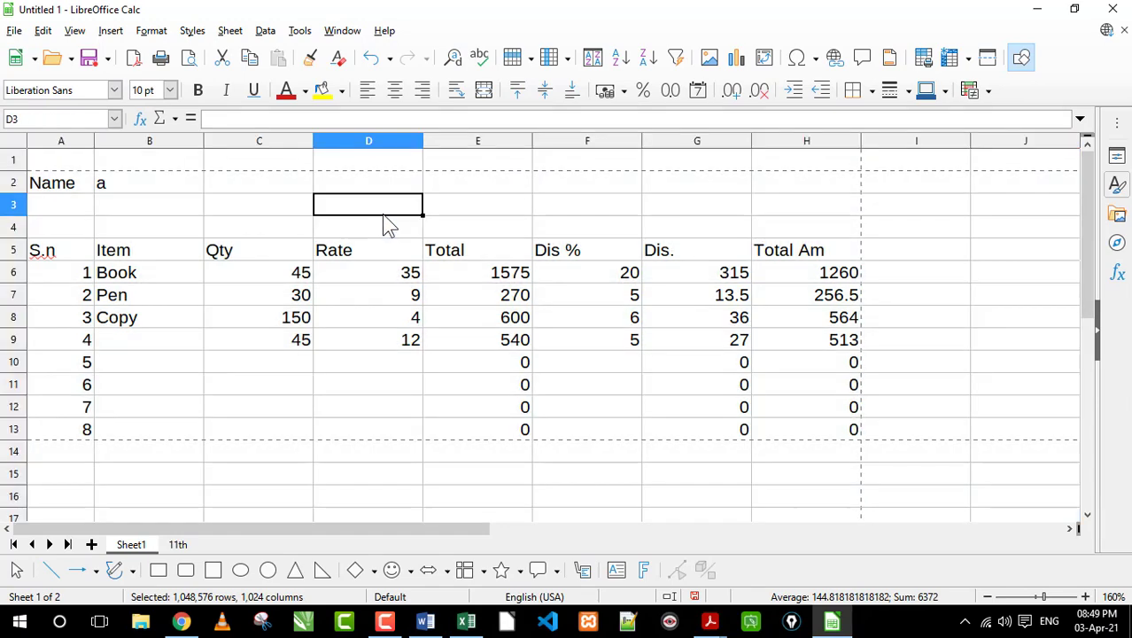
{"action": "key", "text": "ctrl+a"}
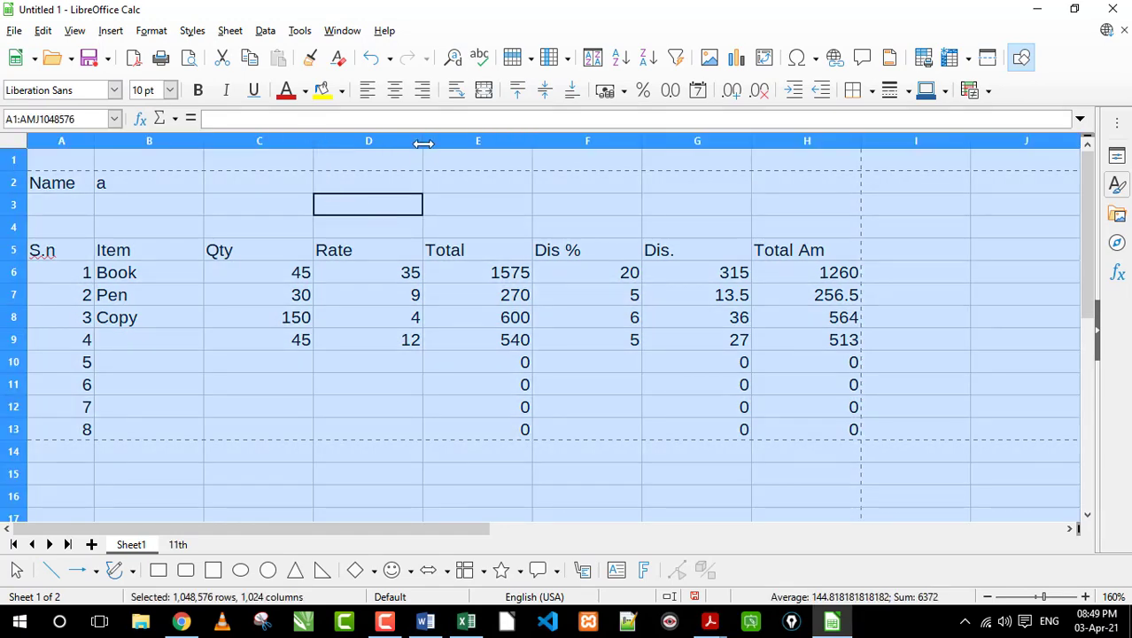
{"action": "double_click", "coordinate": [531, 141]}
{"action": "left_click", "coordinate": [330, 365]}
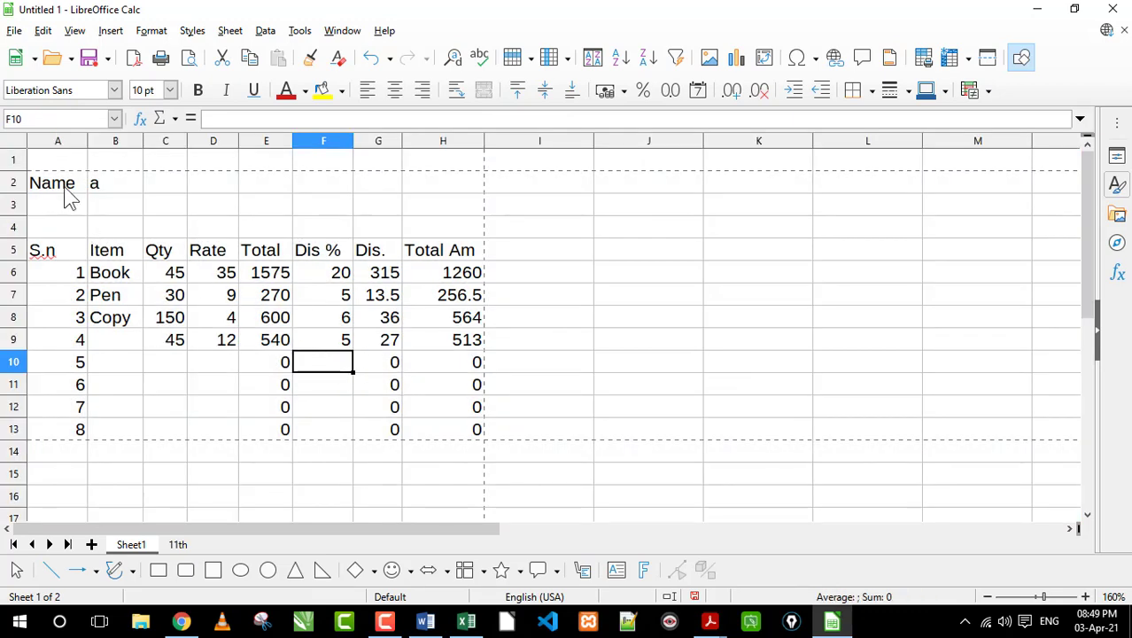
Step: Try defining the empty block I6:K11 as the print area
{"action": "left_click_drag", "start_coordinate": [66, 190], "coordinate": [448, 430]}
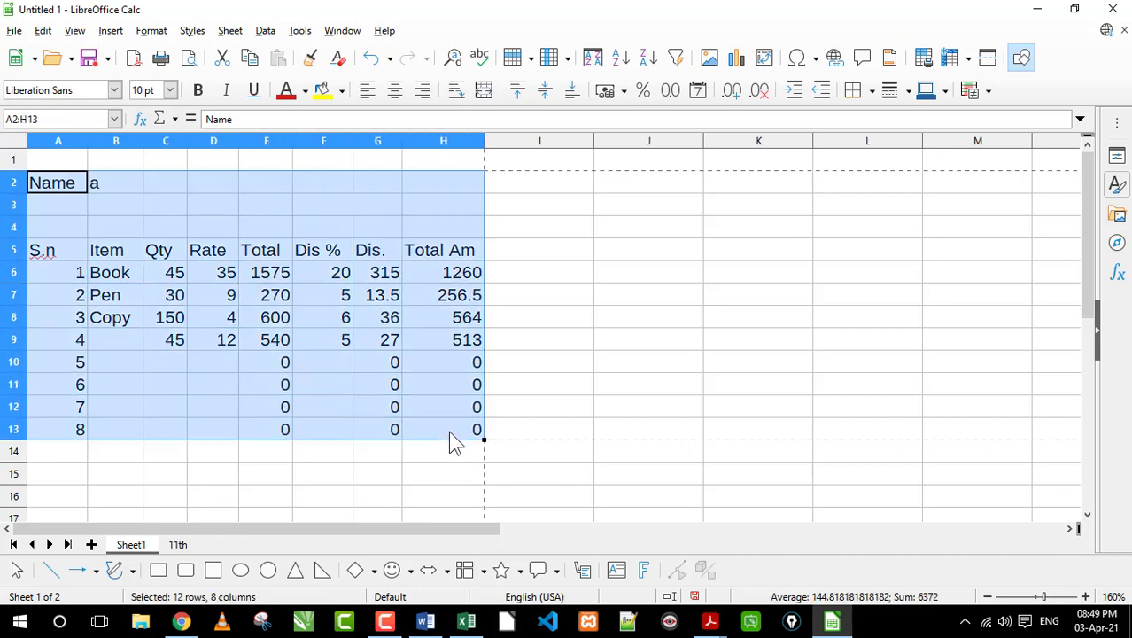
{"action": "left_click", "coordinate": [366, 354]}
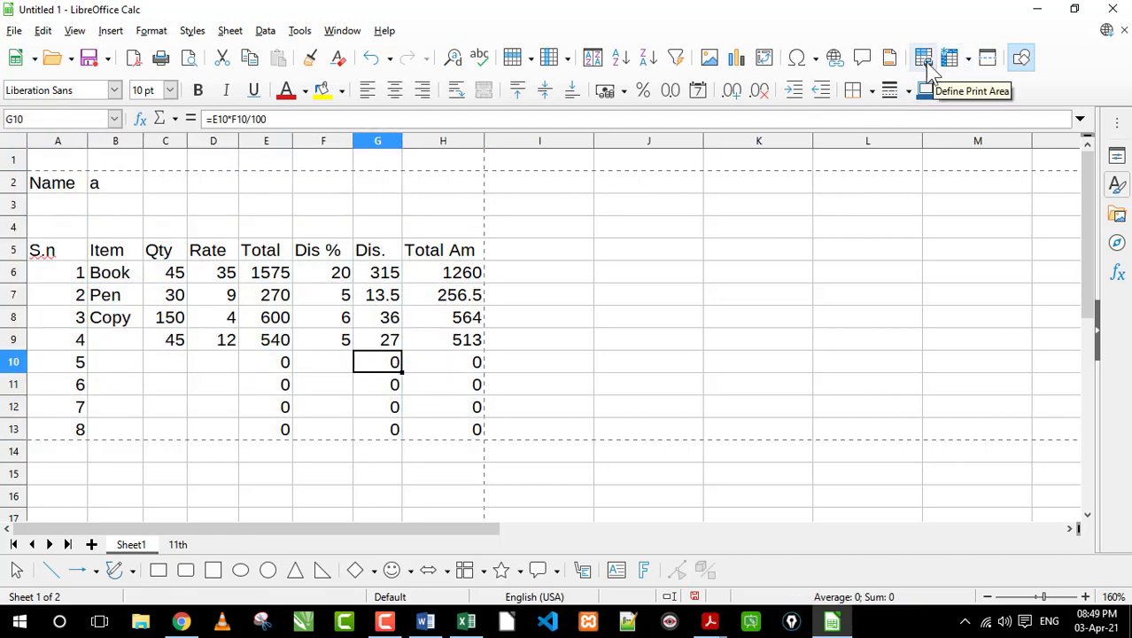
{"action": "left_click_drag", "start_coordinate": [560, 271], "coordinate": [745, 384]}
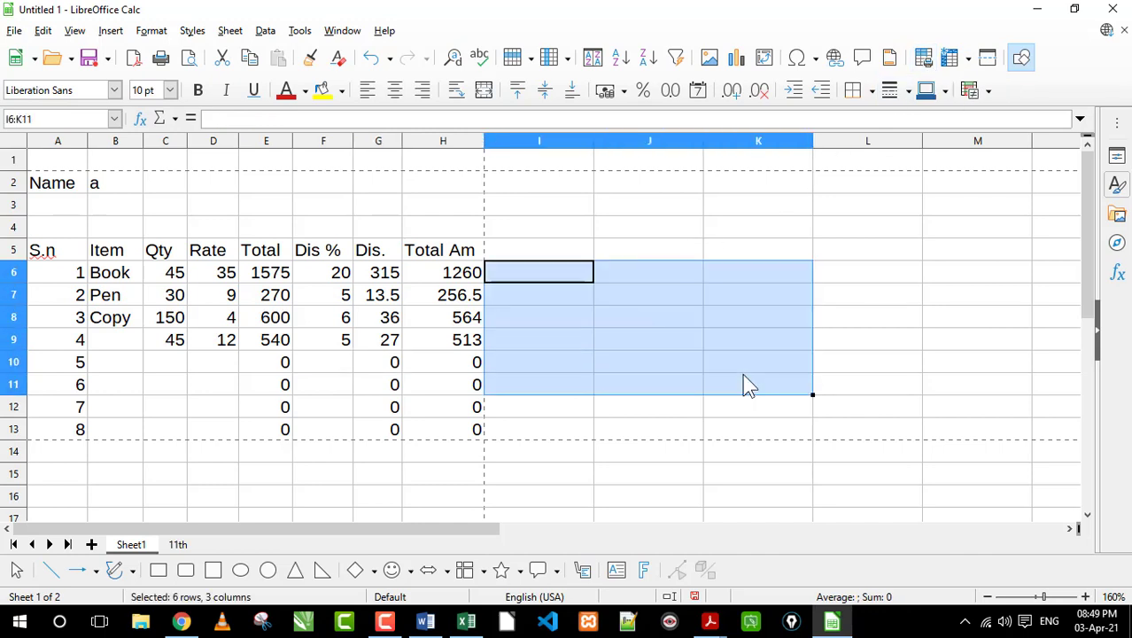
{"action": "left_click", "coordinate": [923, 58]}
{"action": "left_click", "coordinate": [700, 328]}
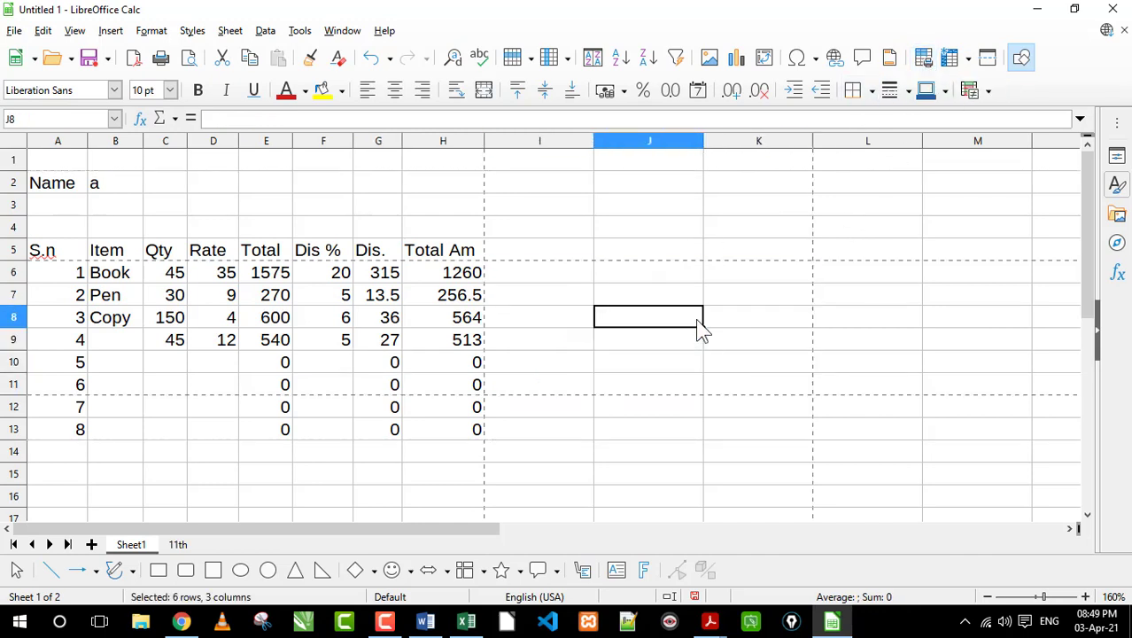
{"action": "left_click_drag", "start_coordinate": [518, 275], "coordinate": [739, 383]}
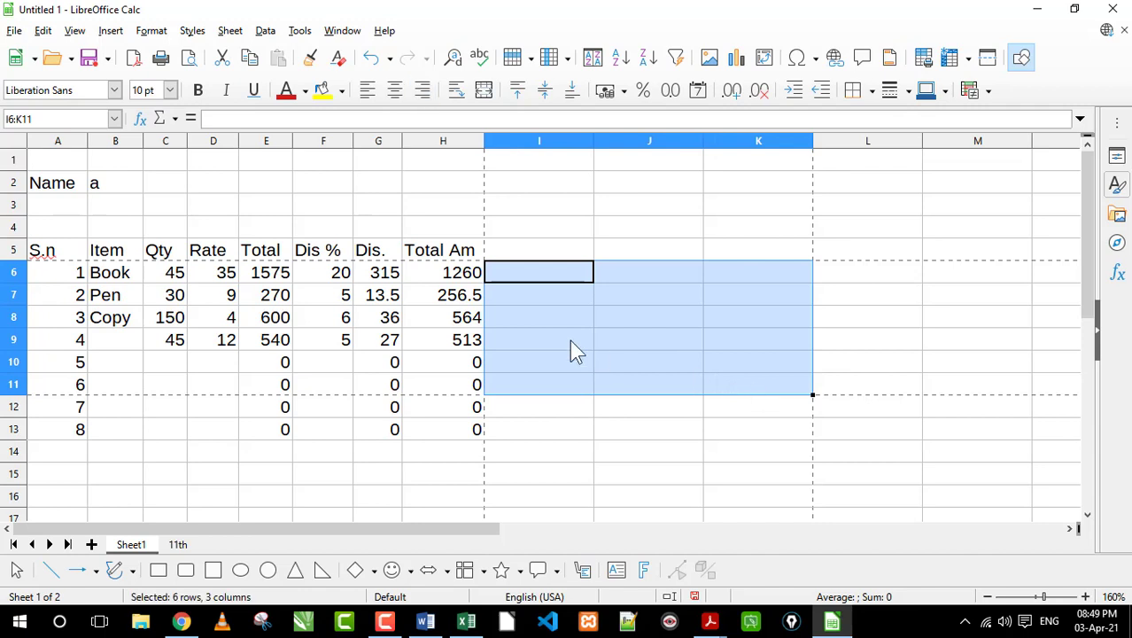
Step: Define A1:H15 as the print area instead
{"action": "left_click_drag", "start_coordinate": [63, 164], "coordinate": [500, 509]}
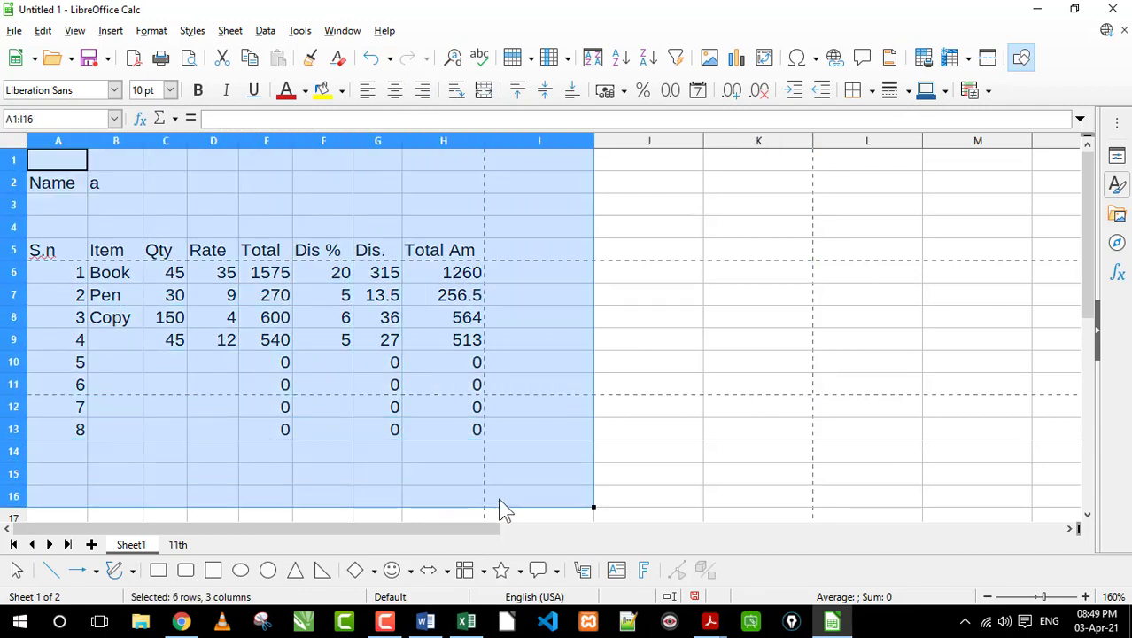
{"action": "left_click_drag", "start_coordinate": [501, 509], "coordinate": [475, 488]}
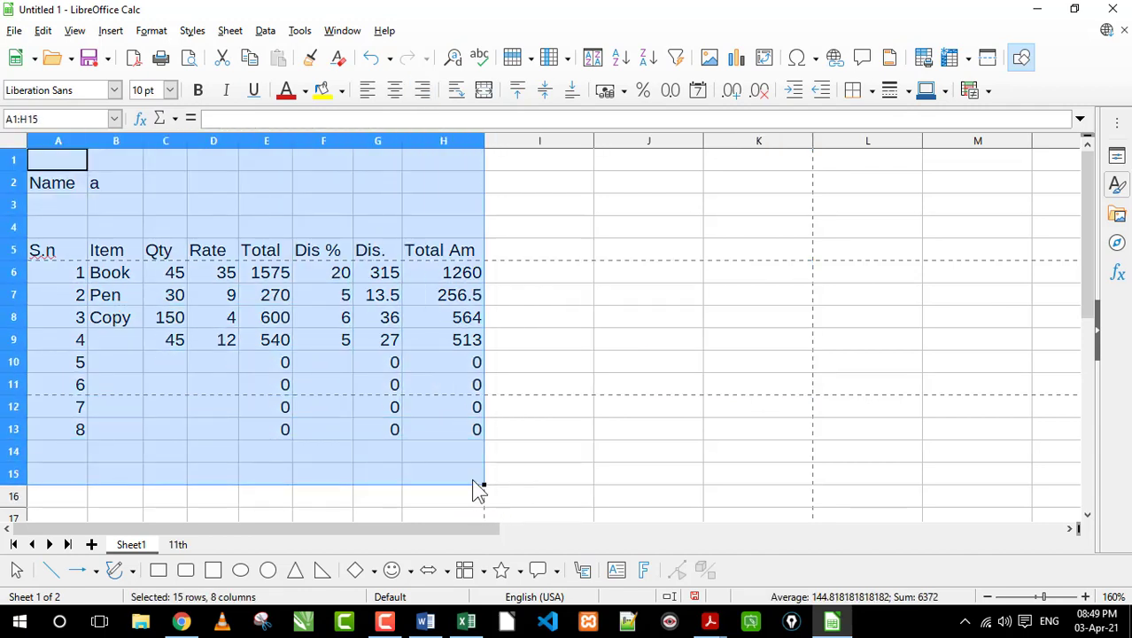
{"action": "left_click", "coordinate": [923, 57]}
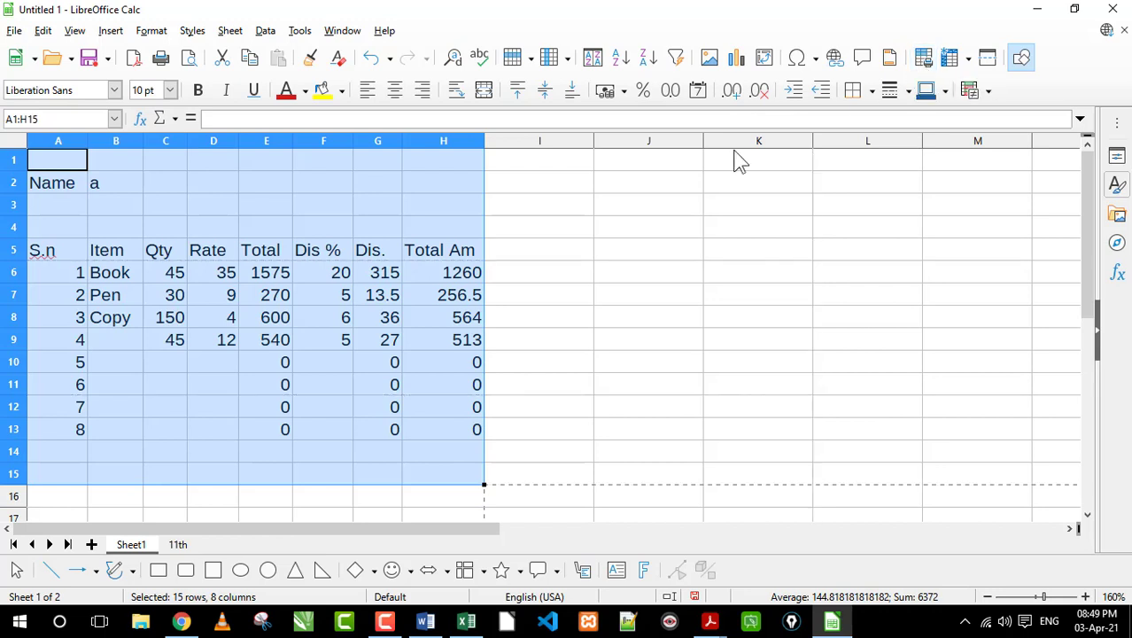
{"action": "left_click", "coordinate": [365, 273]}
{"action": "left_click", "coordinate": [93, 180]}
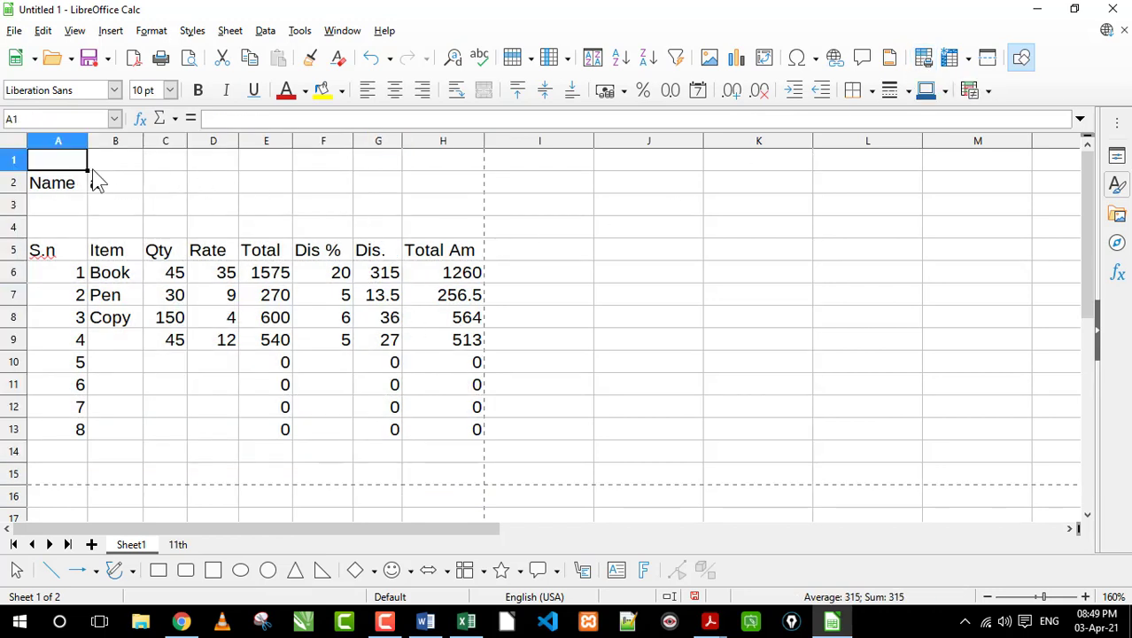
{"action": "type", "text": "a"}
{"action": "left_click_drag", "start_coordinate": [58, 160], "coordinate": [454, 486]}
{"action": "left_click", "coordinate": [393, 363]}
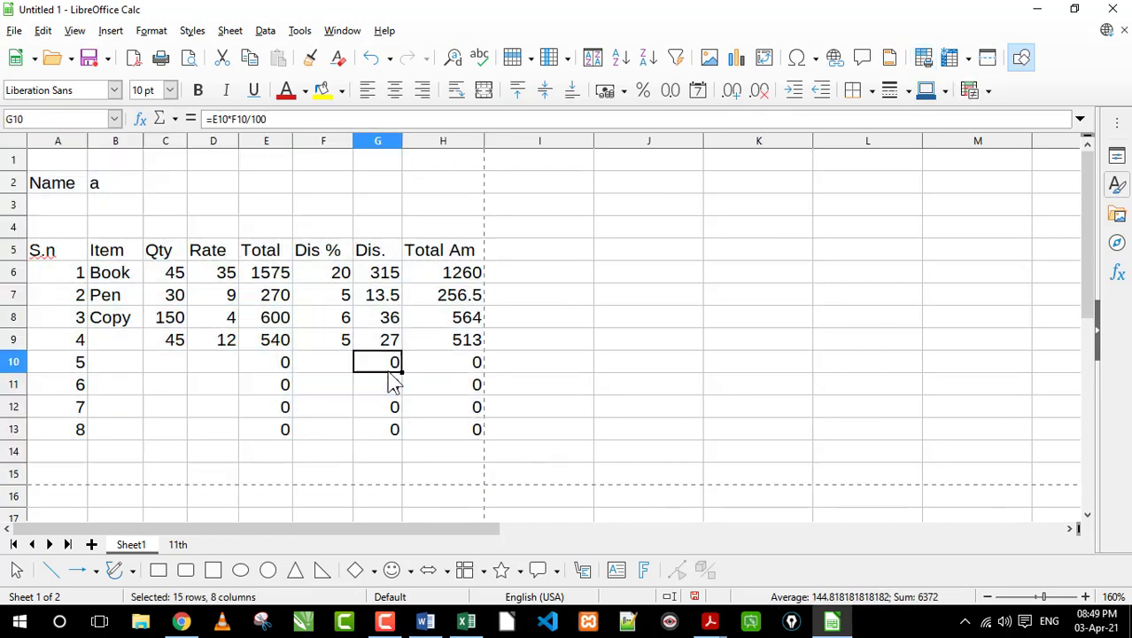
{"action": "left_click", "coordinate": [14, 30]}
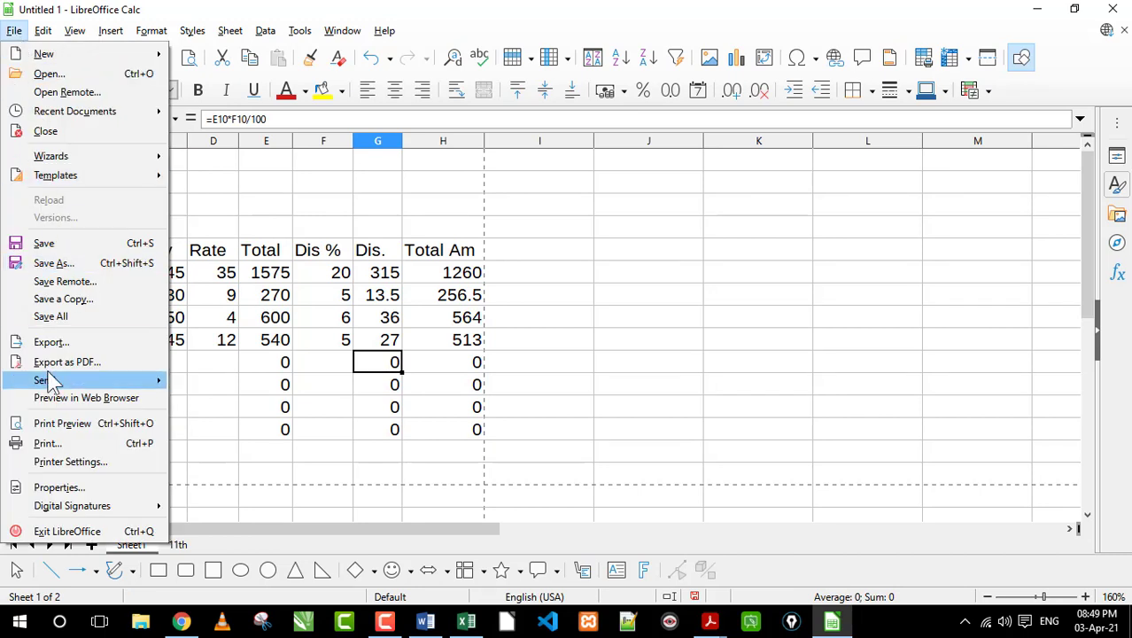
{"action": "left_click", "coordinate": [63, 429]}
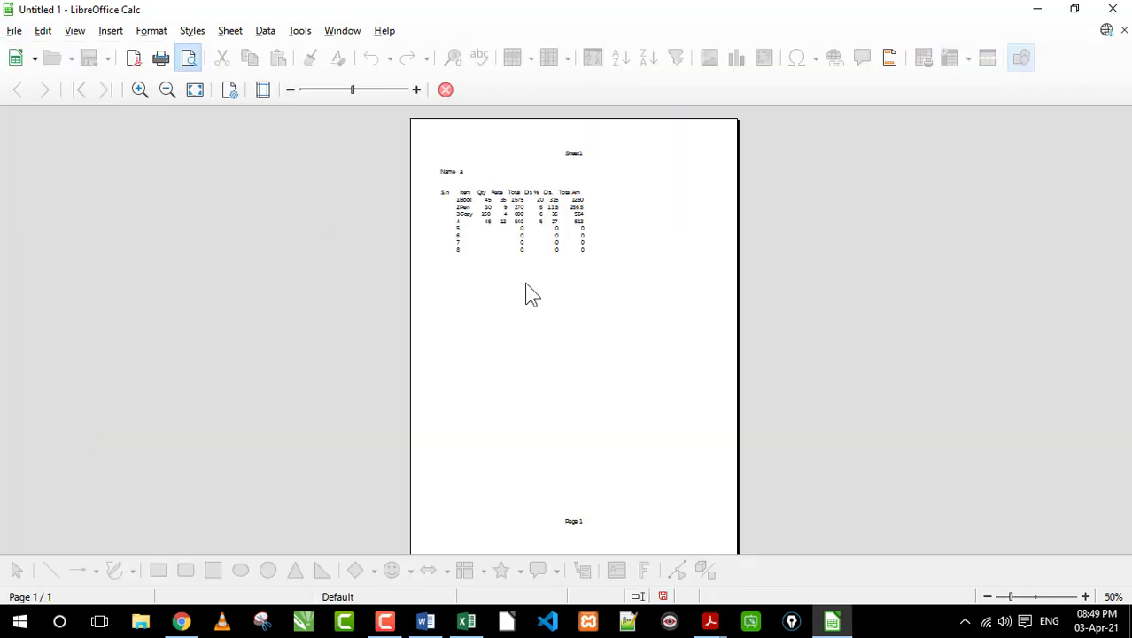
{"action": "left_click", "coordinate": [417, 89]}
{"action": "left_click", "coordinate": [416, 89]}
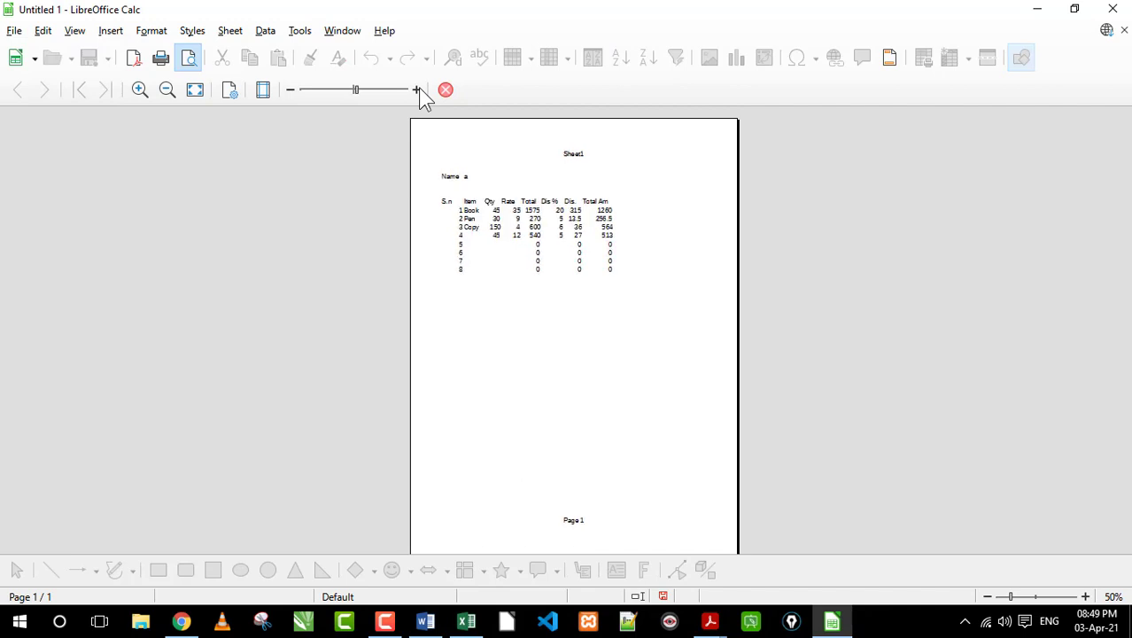
{"action": "left_click", "coordinate": [417, 90]}
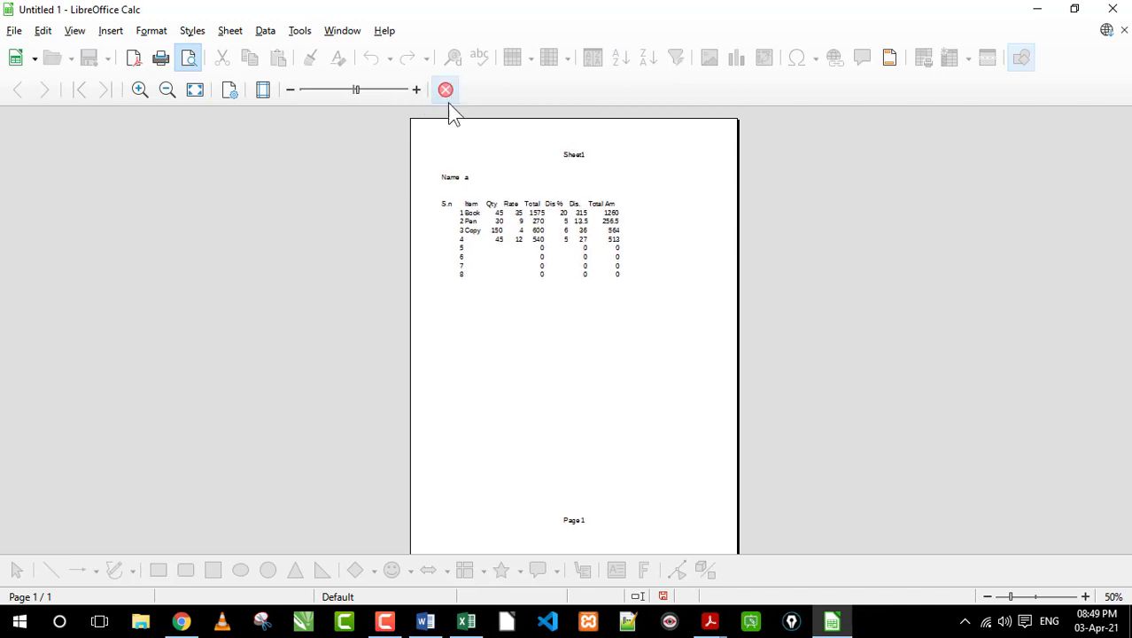
{"action": "left_click", "coordinate": [416, 90]}
{"action": "left_click", "coordinate": [417, 89]}
{"action": "left_click", "coordinate": [417, 89]}
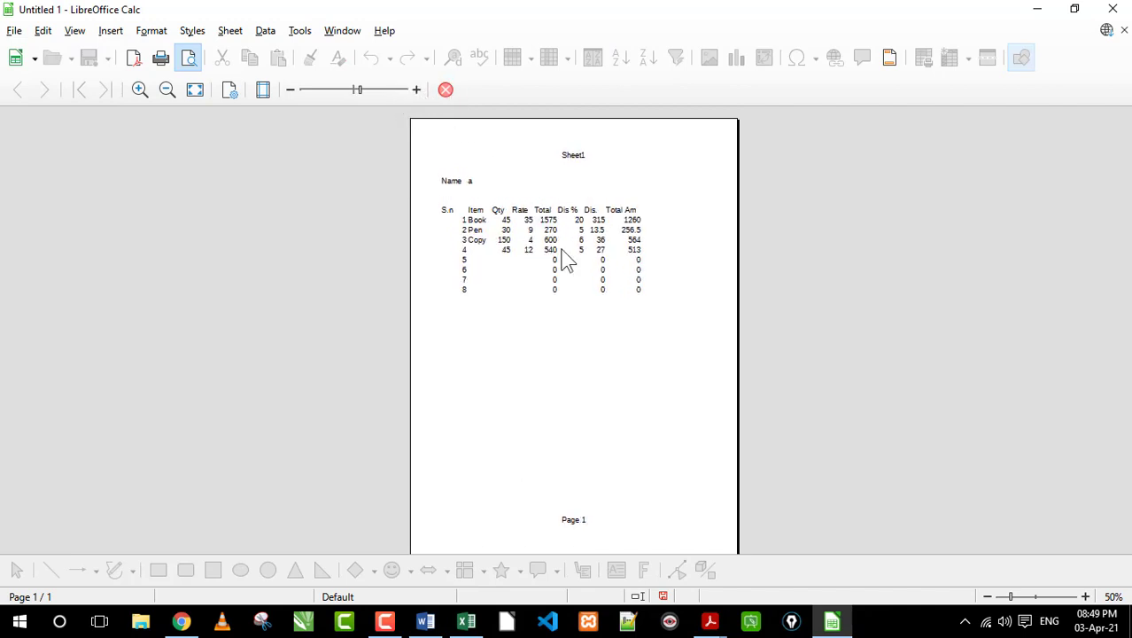
{"action": "left_click", "coordinate": [445, 91]}
Step: Apply All Borders to every cell in A1:H15
{"action": "left_click", "coordinate": [284, 206]}
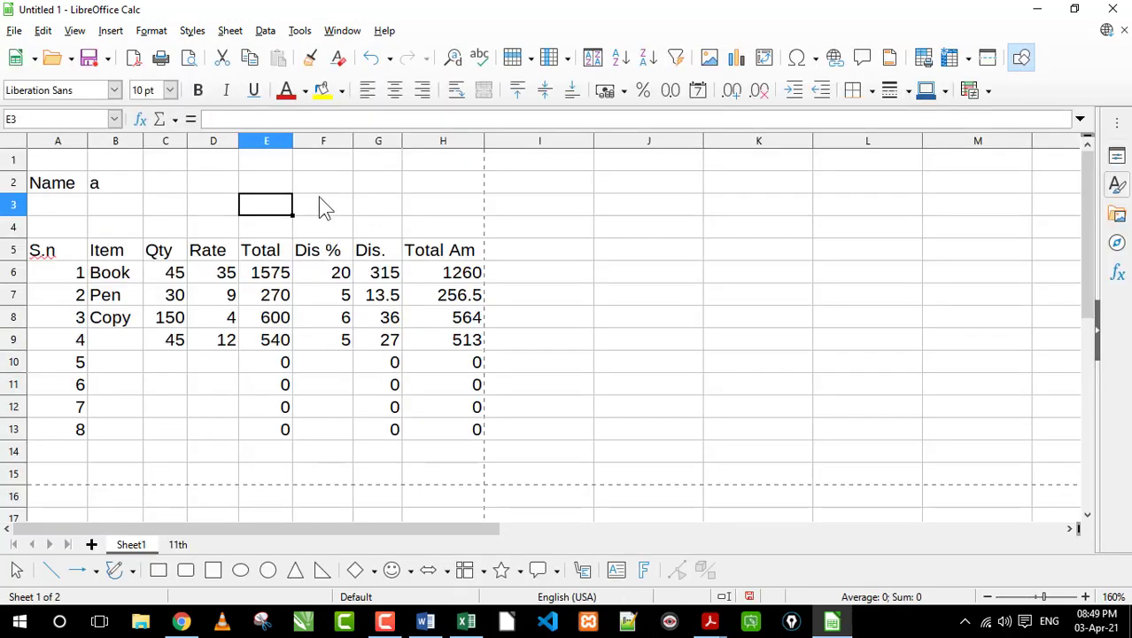
{"action": "left_click_drag", "start_coordinate": [654, 206], "coordinate": [663, 328]}
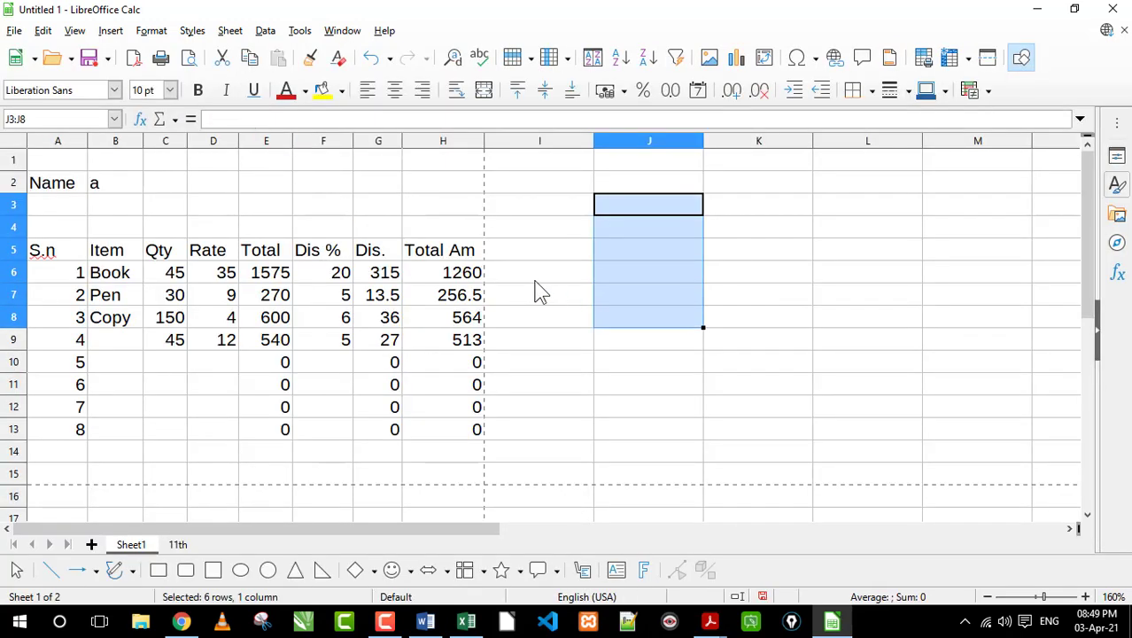
{"action": "left_click", "coordinate": [180, 209]}
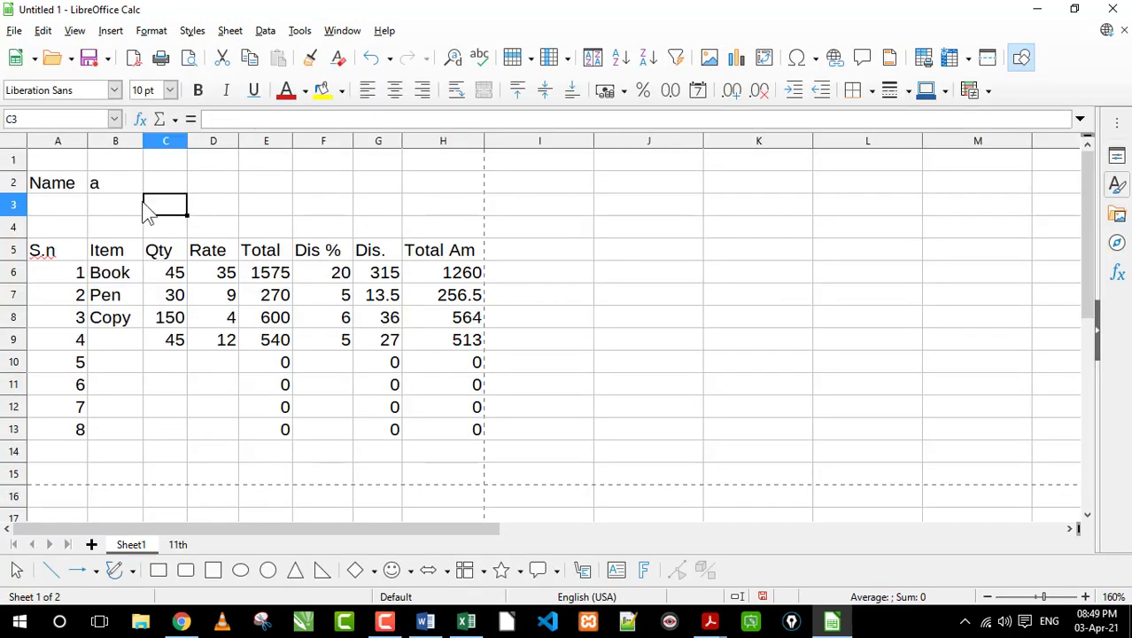
{"action": "left_click_drag", "start_coordinate": [56, 160], "coordinate": [449, 479]}
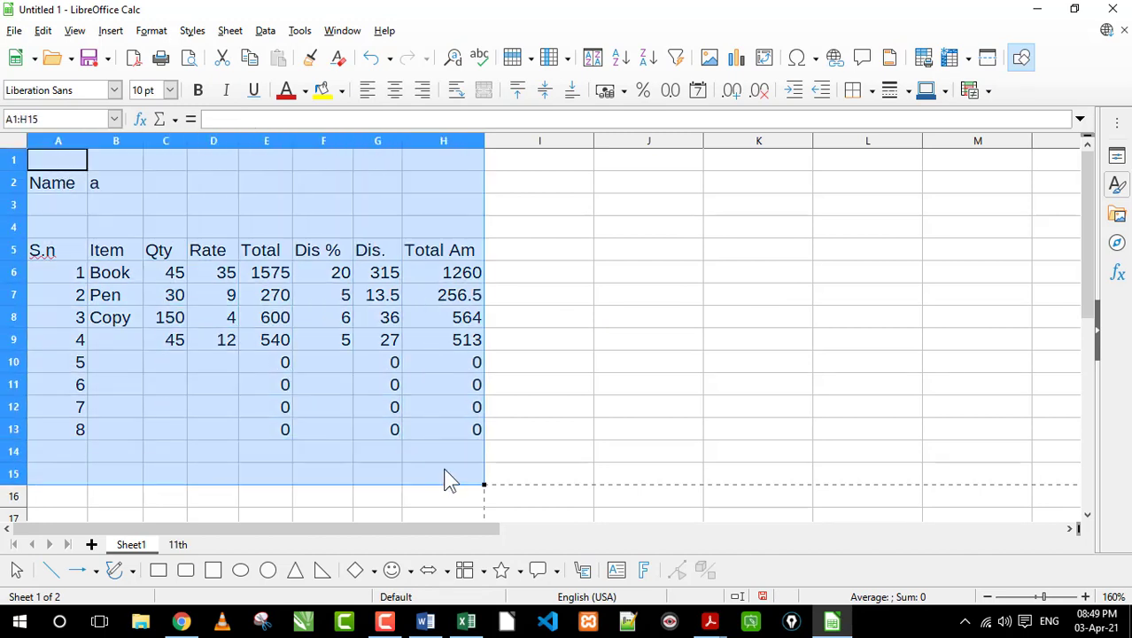
{"action": "left_click", "coordinate": [870, 93]}
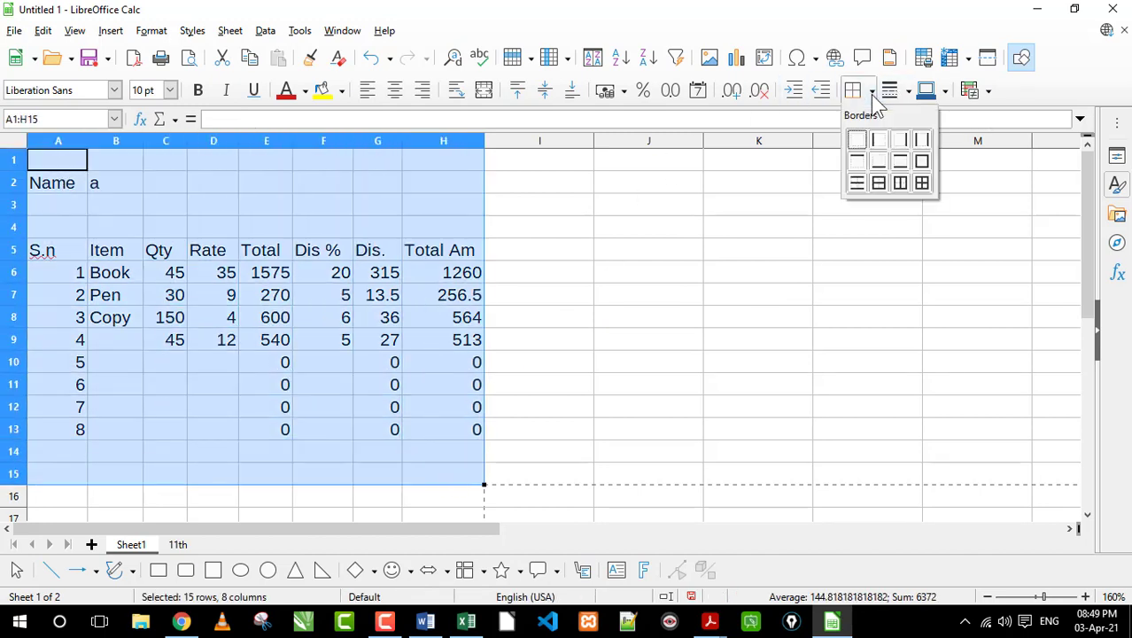
{"action": "left_click", "coordinate": [922, 182]}
{"action": "left_click", "coordinate": [443, 278]}
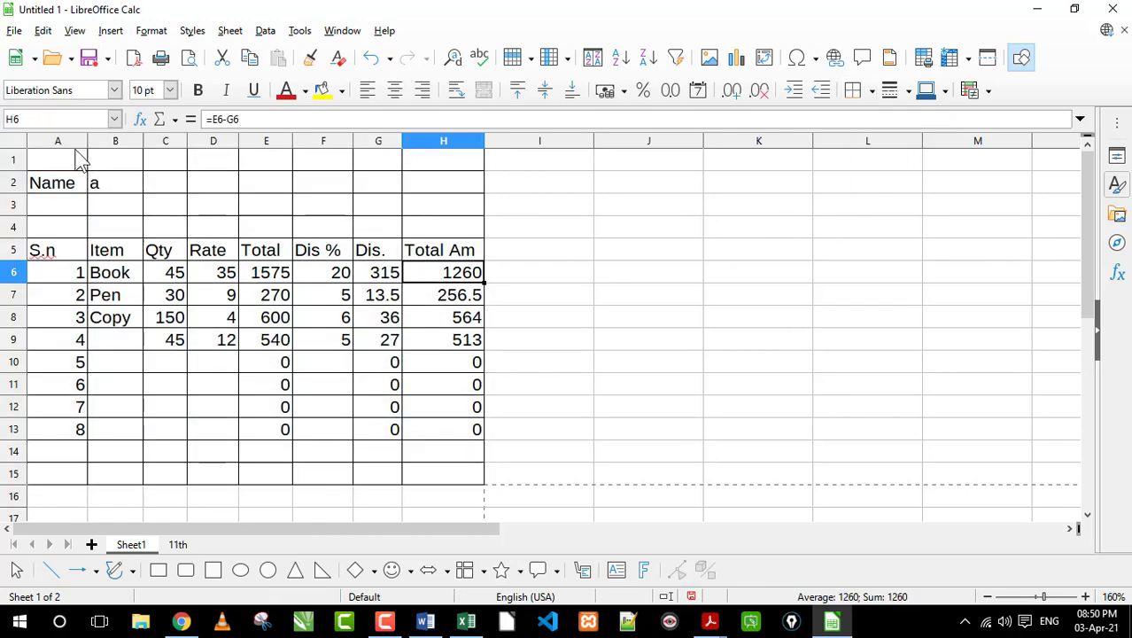
Step: Check the bordered table in Print Preview, zooming in before closing it
{"action": "left_click_drag", "start_coordinate": [76, 154], "coordinate": [443, 479]}
{"action": "left_click", "coordinate": [378, 361]}
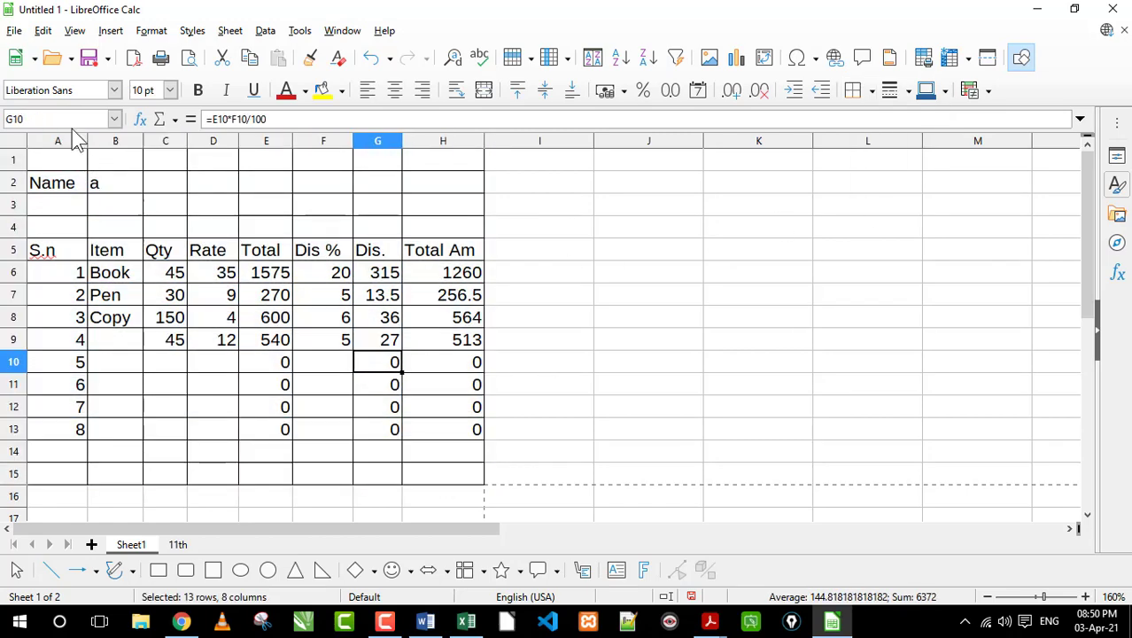
{"action": "left_click", "coordinate": [14, 30]}
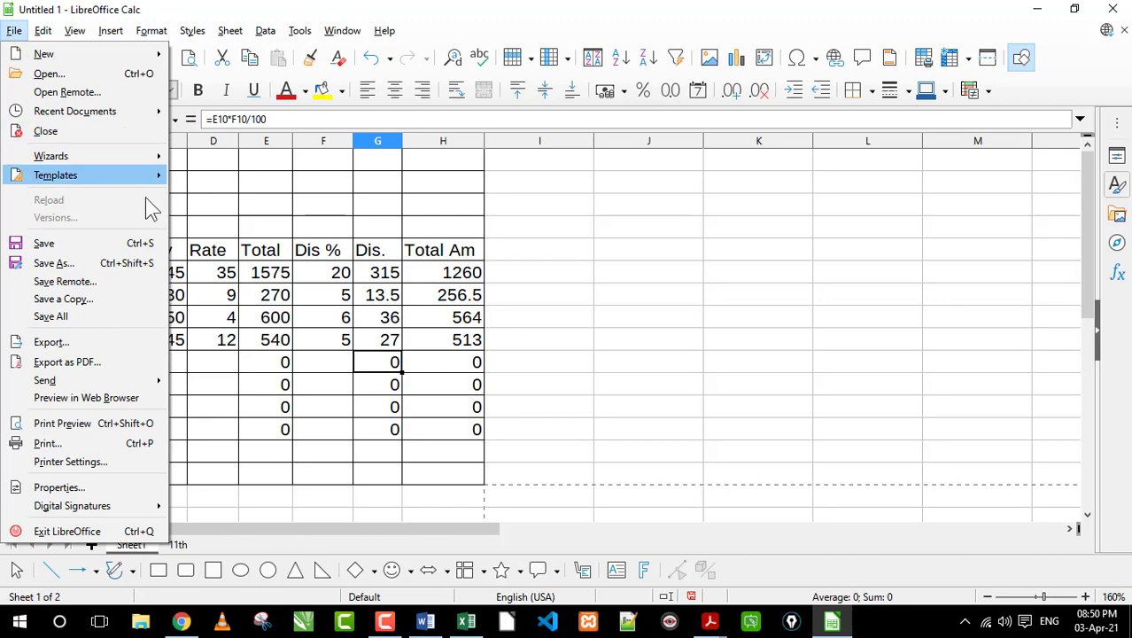
{"action": "left_click", "coordinate": [58, 425]}
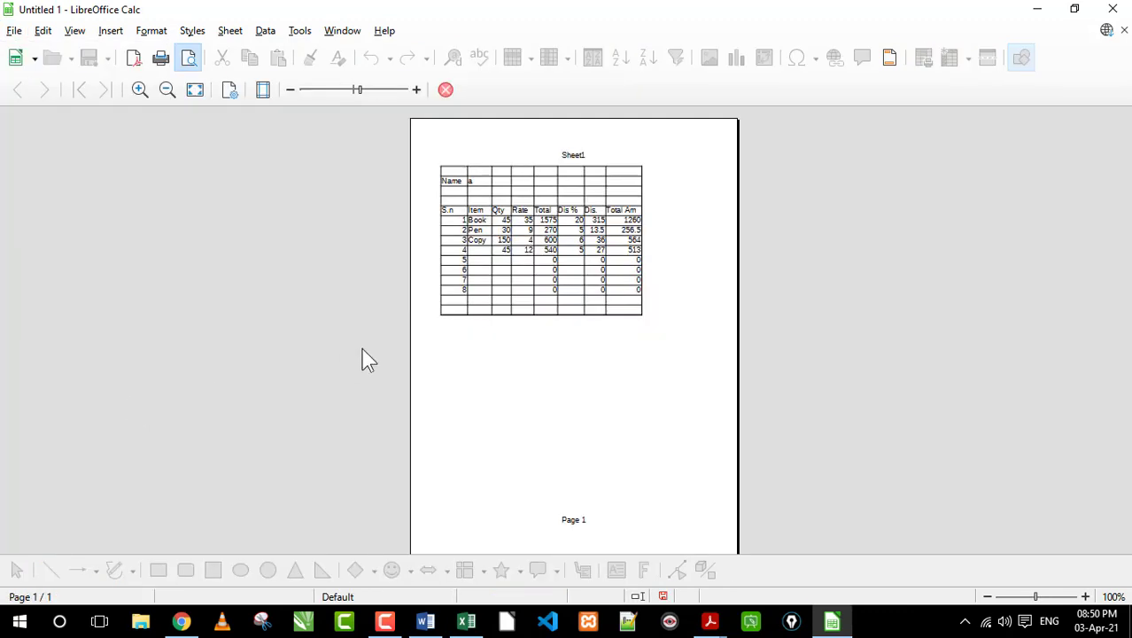
{"action": "left_click", "coordinate": [416, 89]}
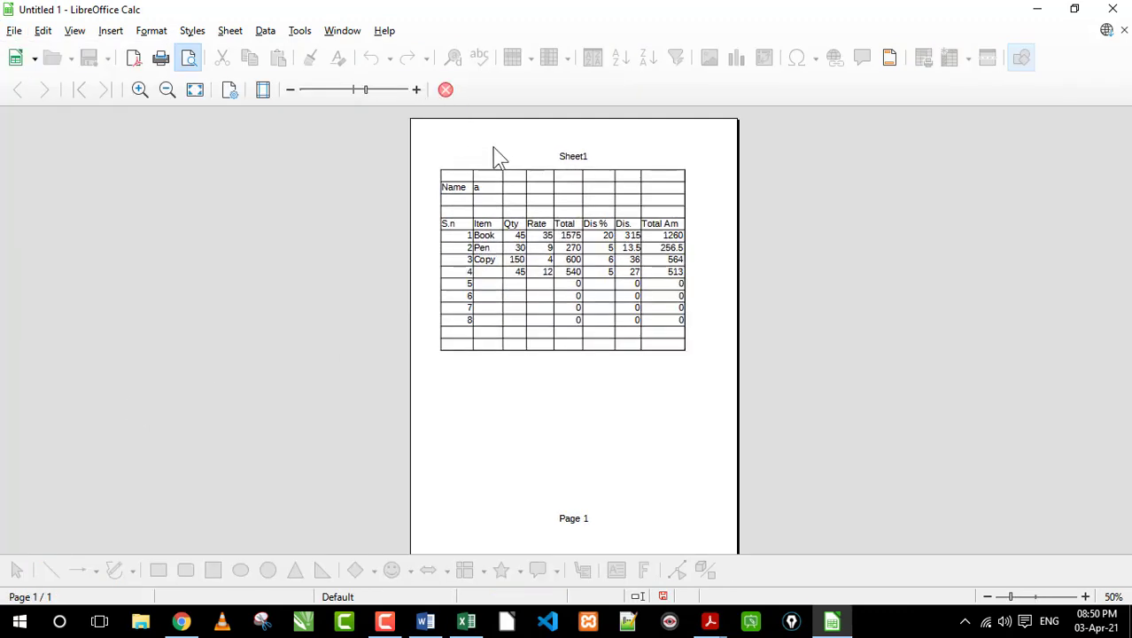
{"action": "left_click", "coordinate": [446, 90]}
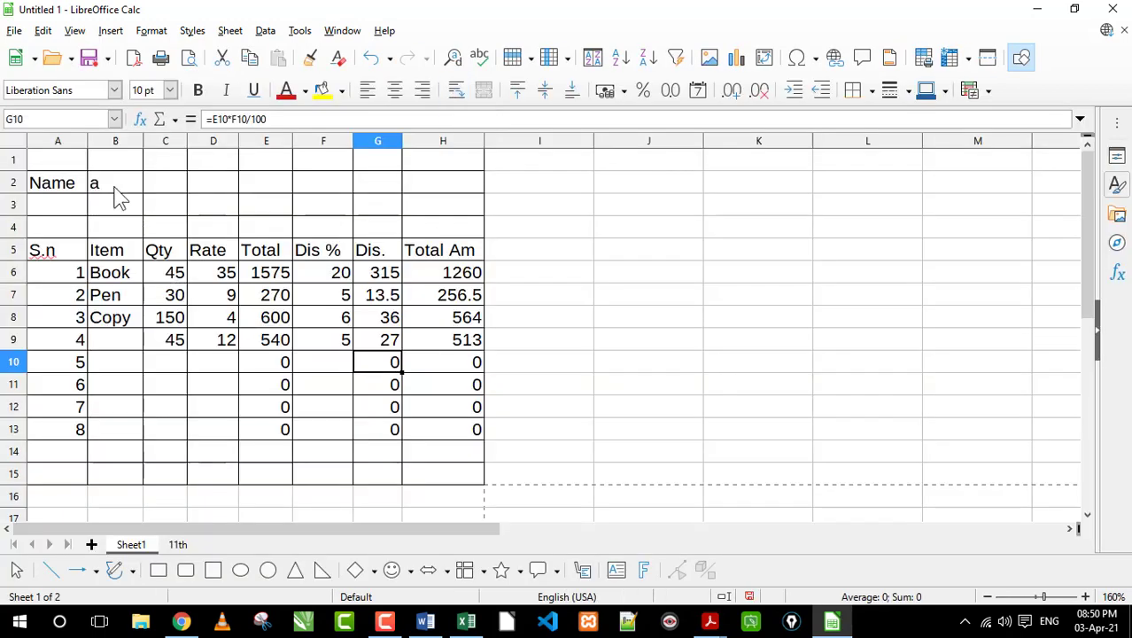
Step: Remove all borders from the table range A1:H15
{"action": "left_click_drag", "start_coordinate": [71, 160], "coordinate": [435, 473]}
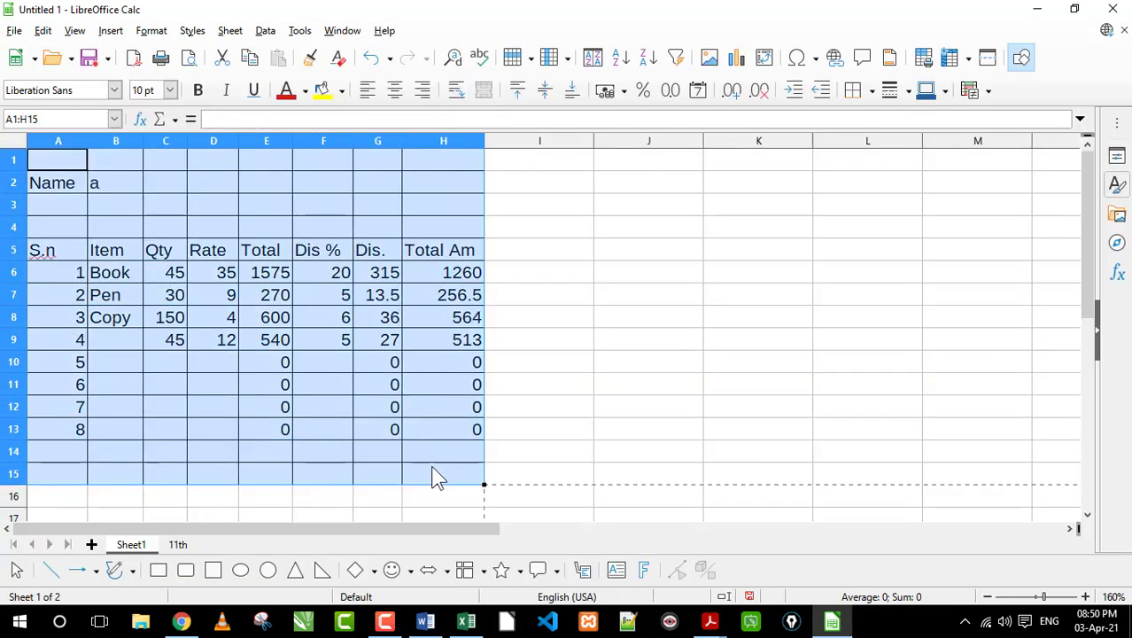
{"action": "left_click", "coordinate": [878, 96]}
{"action": "left_click", "coordinate": [859, 145]}
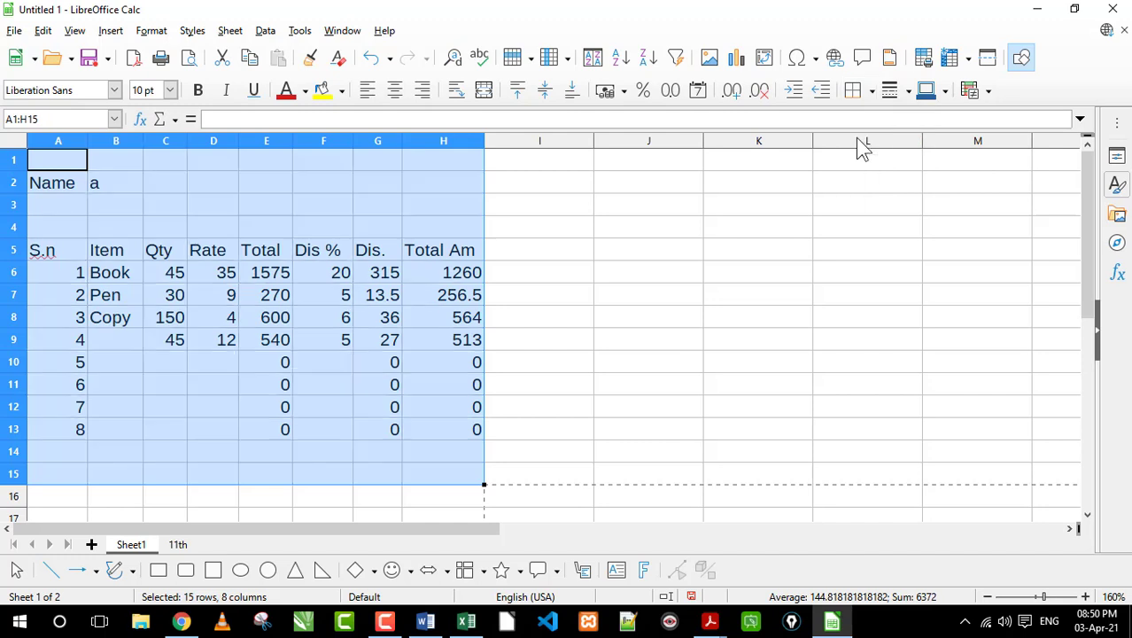
{"action": "left_click", "coordinate": [112, 280]}
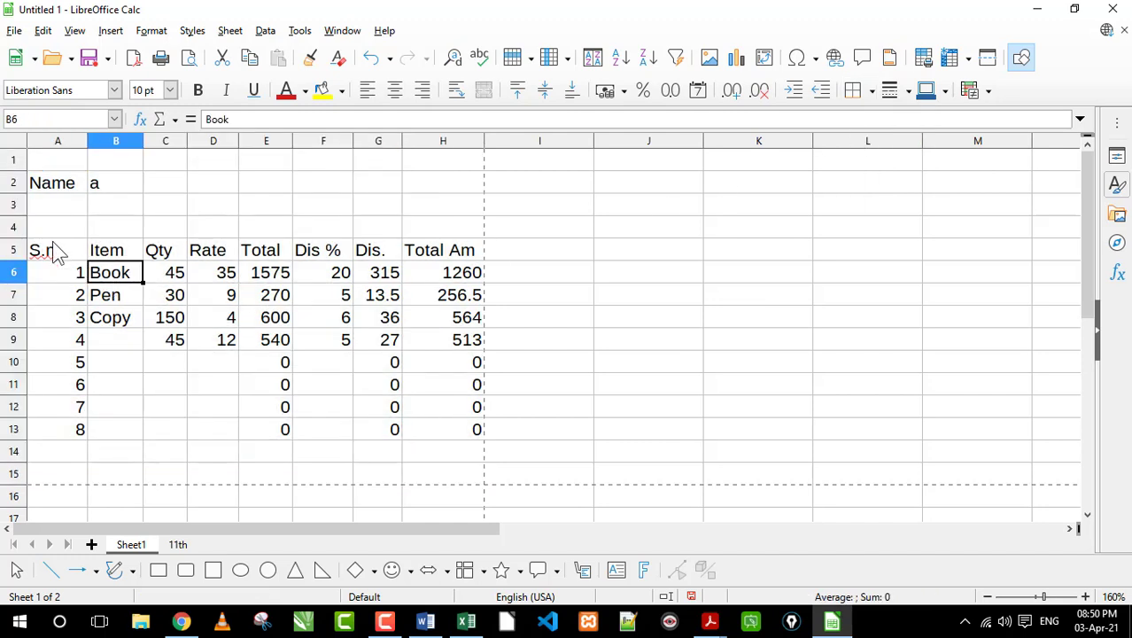
Step: Put an outer box border around the header row A5:H5
{"action": "left_click_drag", "start_coordinate": [52, 248], "coordinate": [412, 256]}
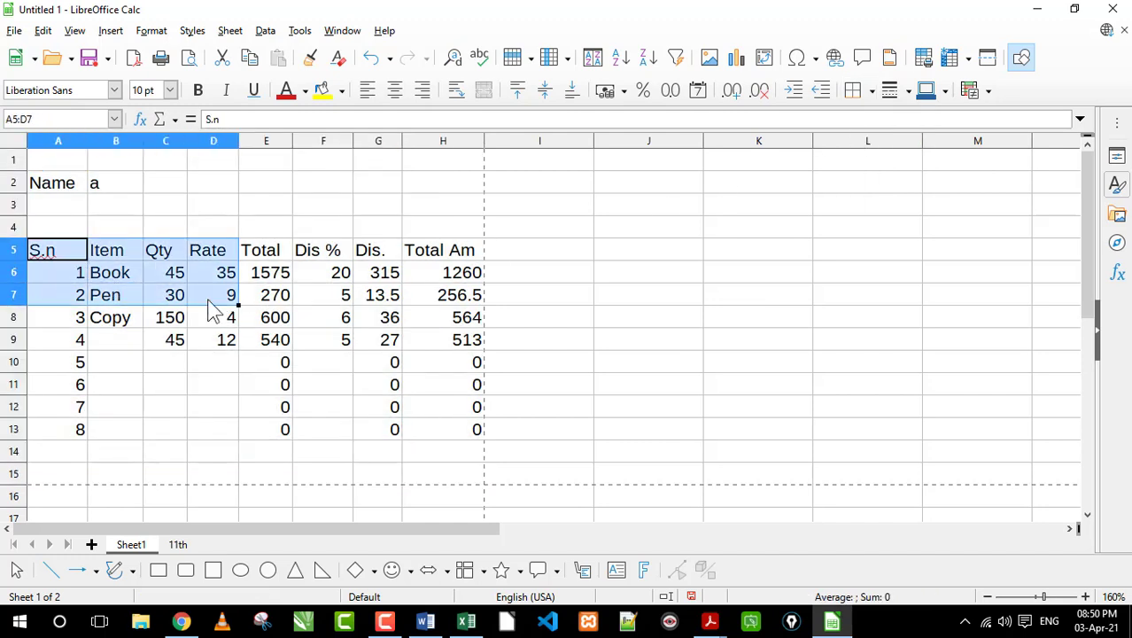
{"action": "left_click", "coordinate": [871, 90]}
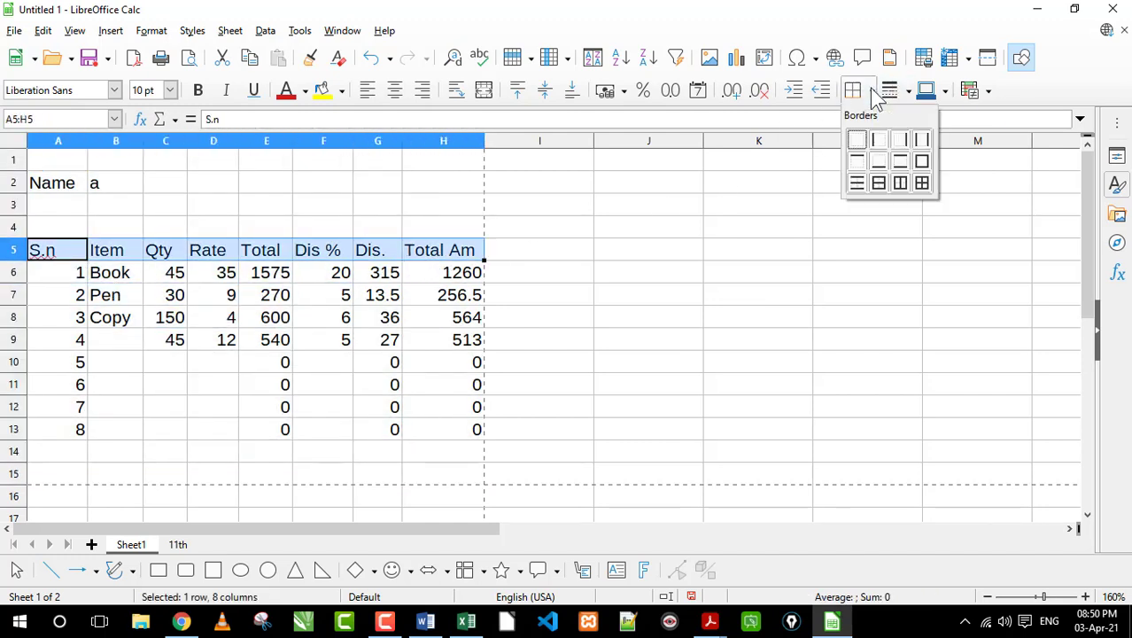
{"action": "left_click", "coordinate": [921, 161]}
{"action": "mouse_move", "coordinate": [70, 277]}
{"action": "left_mouse_down"}
{"action": "mouse_move", "coordinate": [61, 323]}
{"action": "mouse_move", "coordinate": [69, 434]}
{"action": "left_mouse_up"}
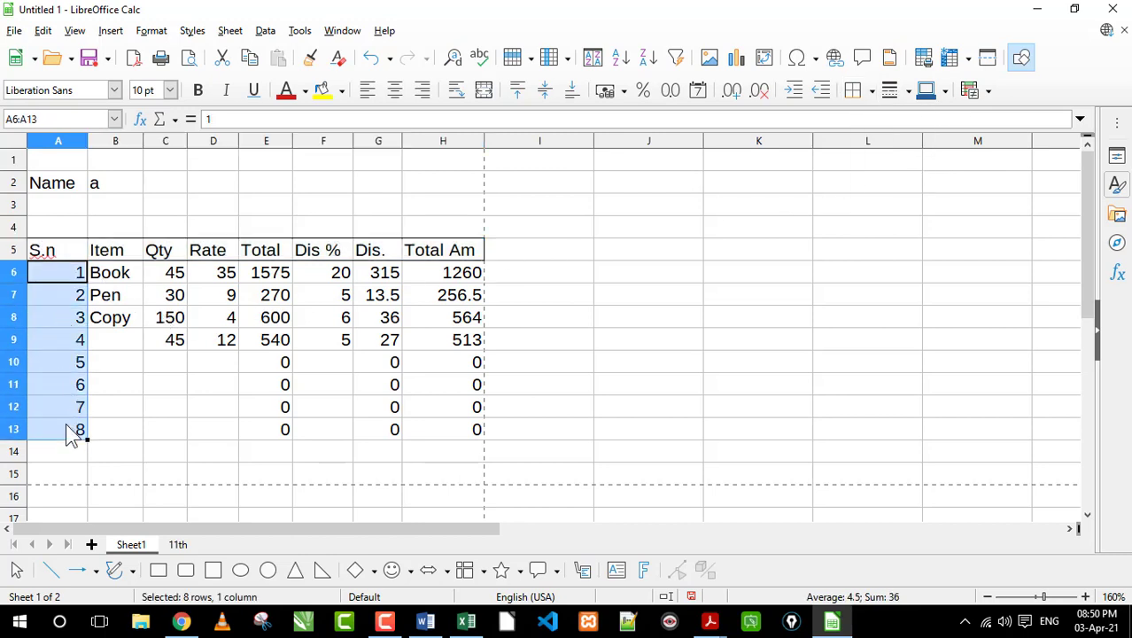
{"action": "left_click", "coordinate": [110, 430]}
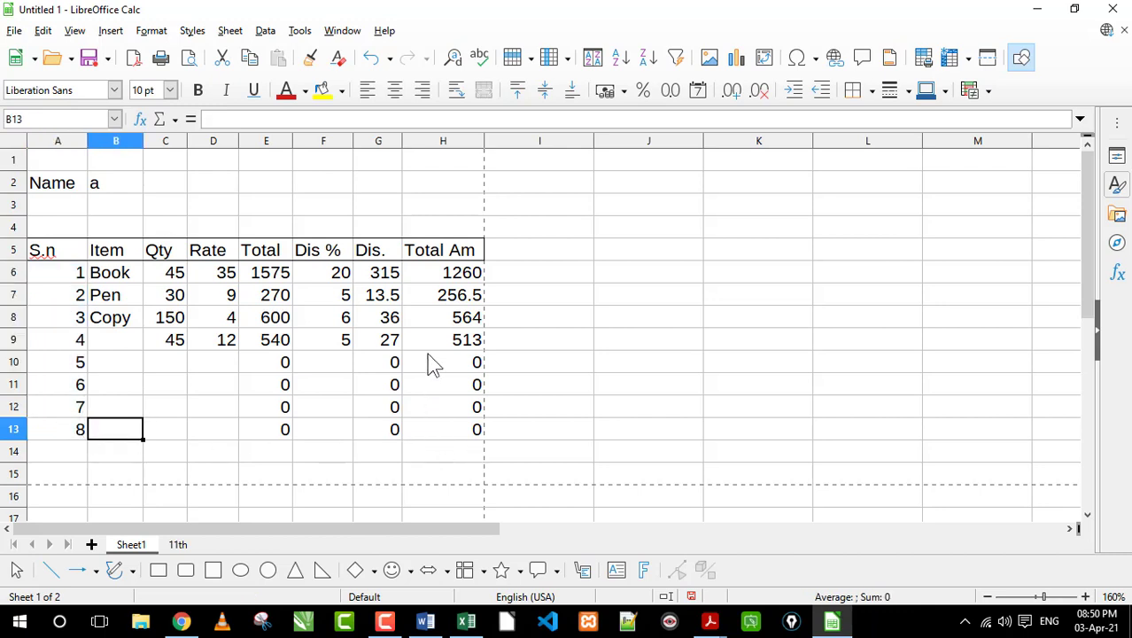
{"action": "left_click", "coordinate": [97, 271]}
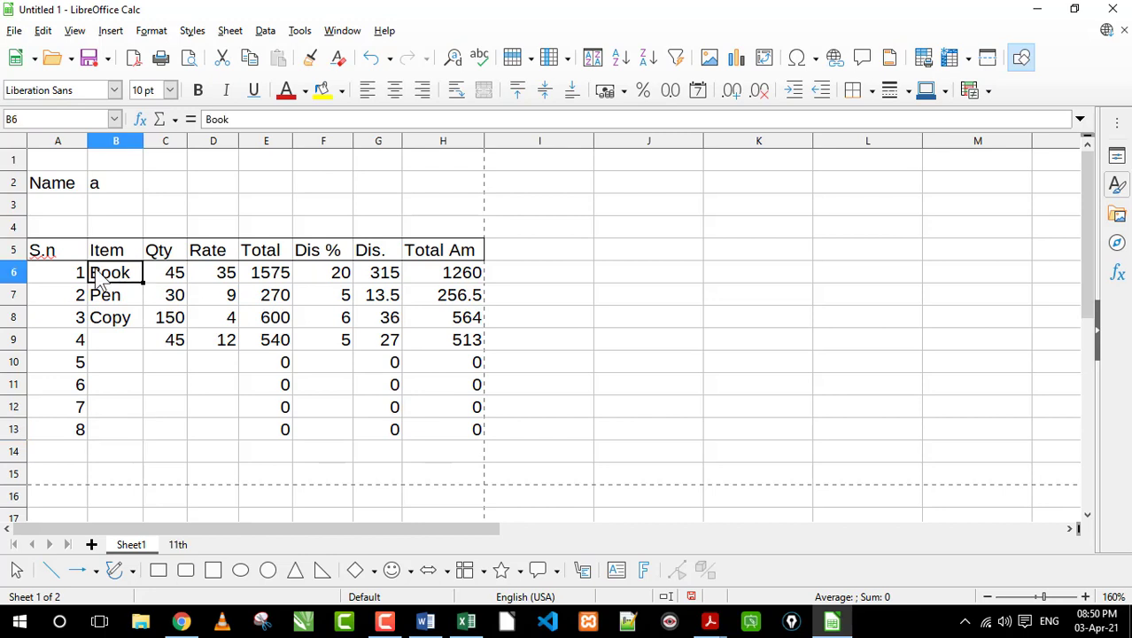
{"action": "left_click", "coordinate": [439, 276]}
{"action": "left_click", "coordinate": [111, 297]}
{"action": "left_click", "coordinate": [435, 296]}
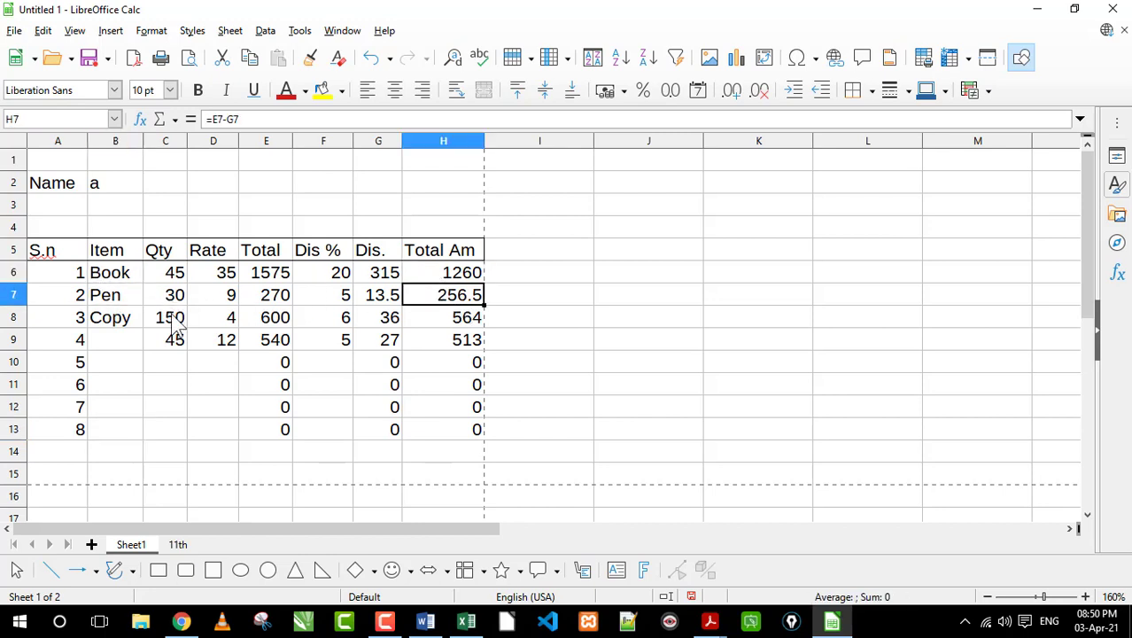
{"action": "left_click", "coordinate": [111, 318]}
{"action": "left_click", "coordinate": [451, 322]}
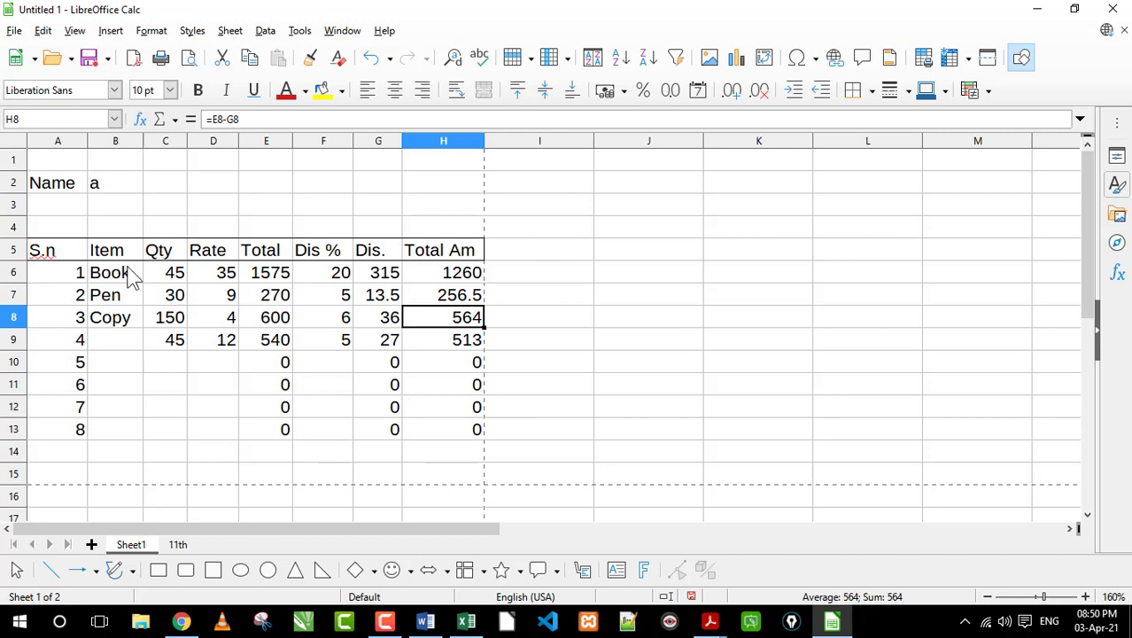
{"action": "left_click", "coordinate": [448, 274]}
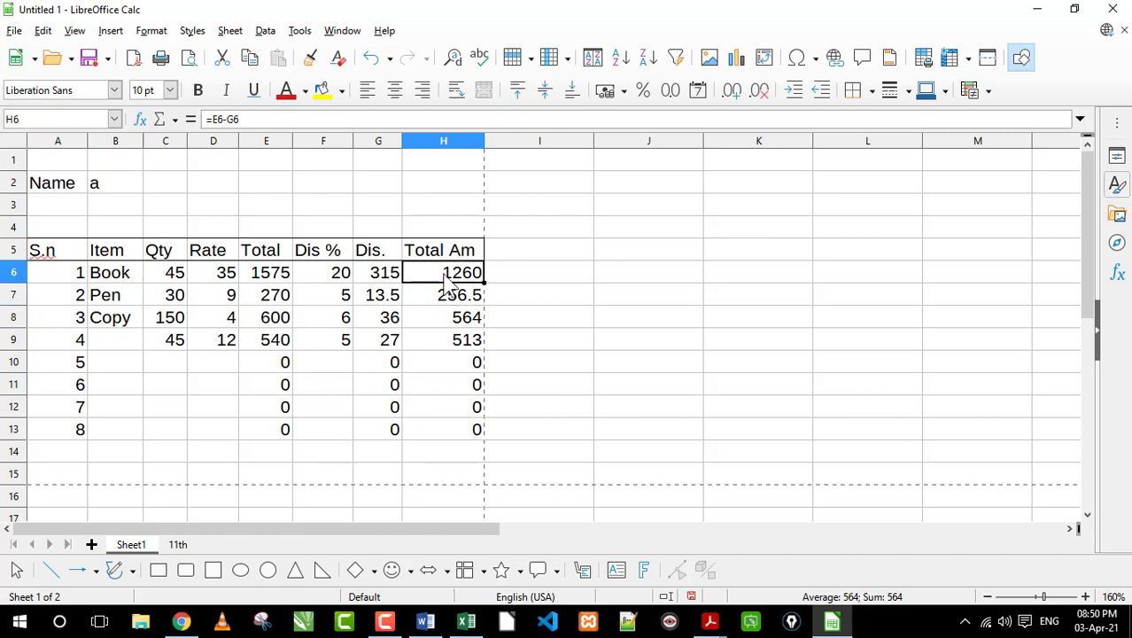
{"action": "left_click", "coordinate": [432, 296]}
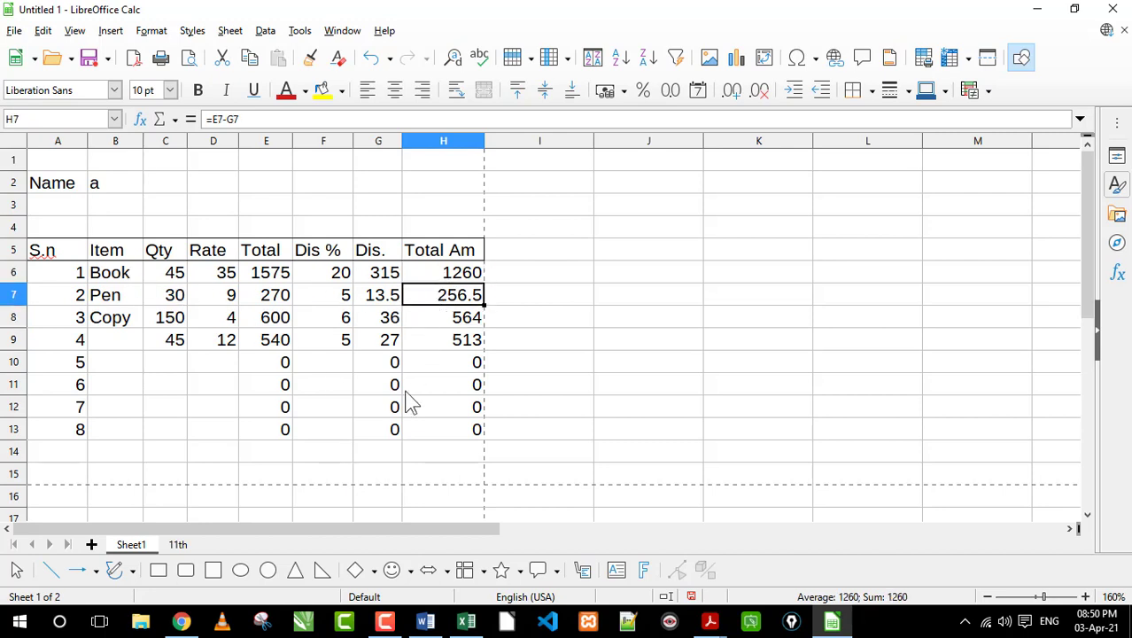
{"action": "left_click", "coordinate": [336, 459]}
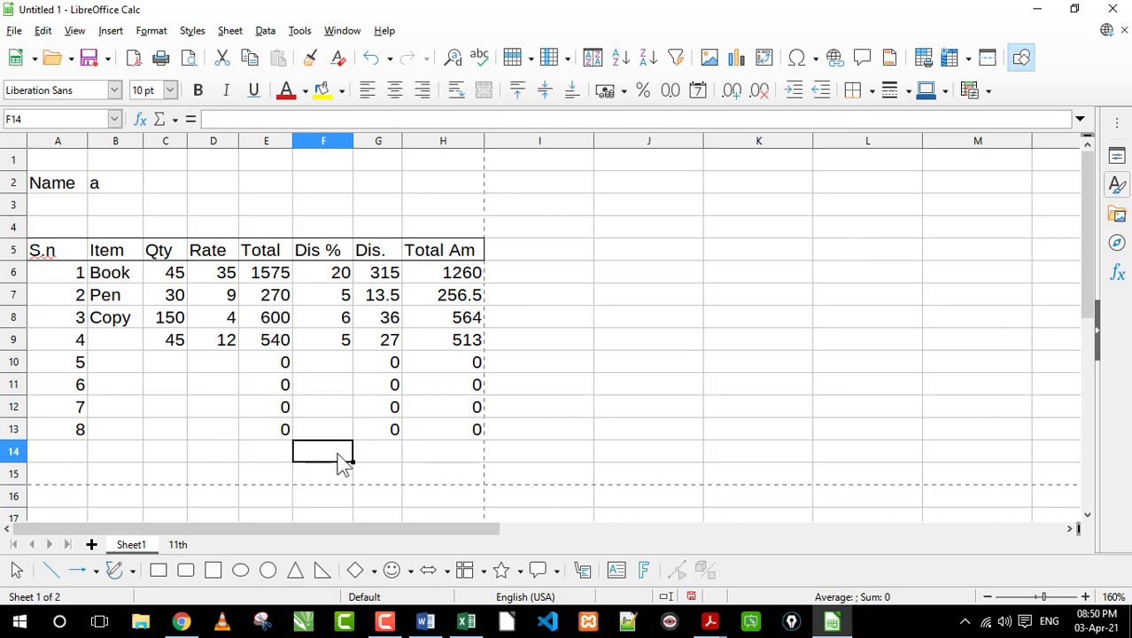
Step: Type 'G. Total' in F14 and merge and centre it across F14:G14
{"action": "type", "text": "G. To"}
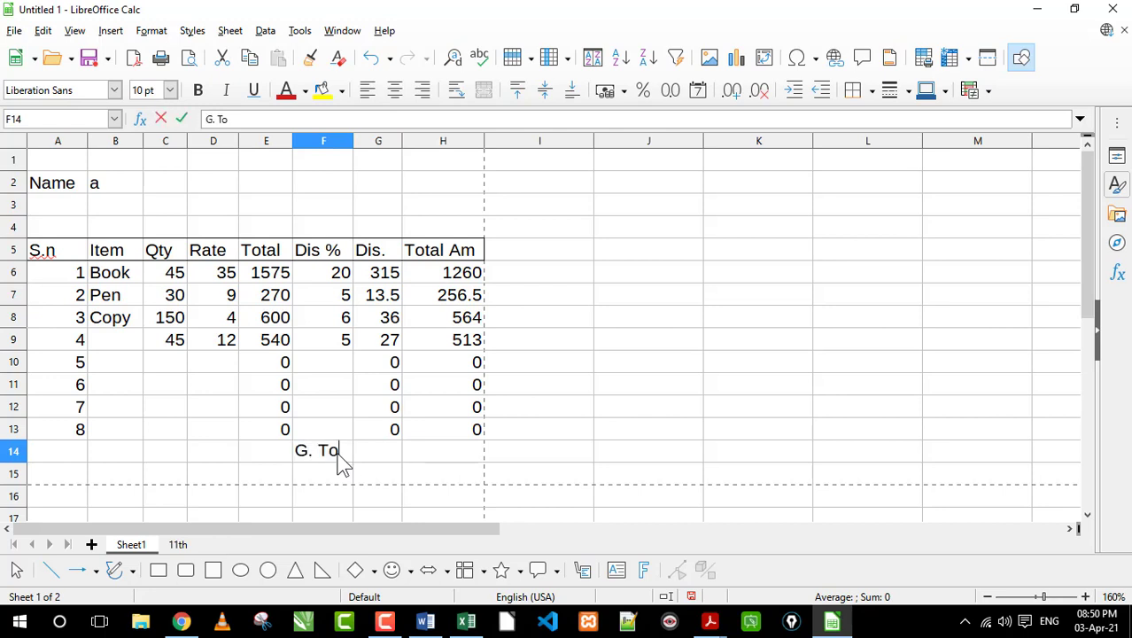
{"action": "type", "text": "tal"}
{"action": "key", "text": "Return"}
{"action": "left_click", "coordinate": [341, 454]}
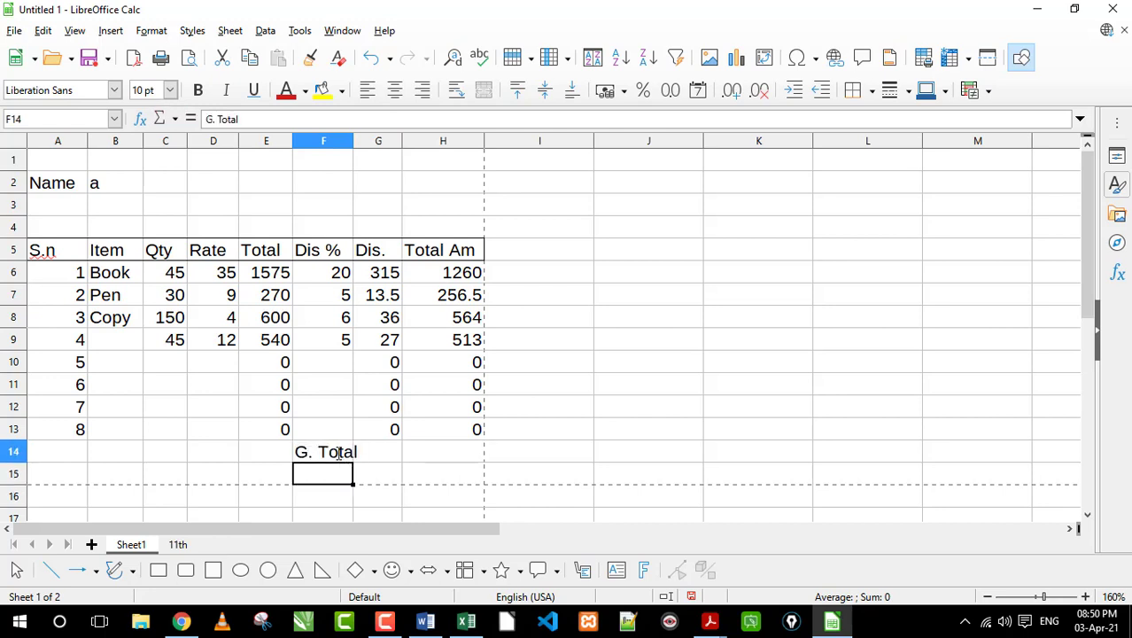
{"action": "left_click", "coordinate": [383, 457]}
{"action": "mouse_move", "coordinate": [325, 467]}
{"action": "left_mouse_down"}
{"action": "mouse_move", "coordinate": [373, 468]}
{"action": "mouse_move", "coordinate": [323, 468]}
{"action": "left_mouse_up"}
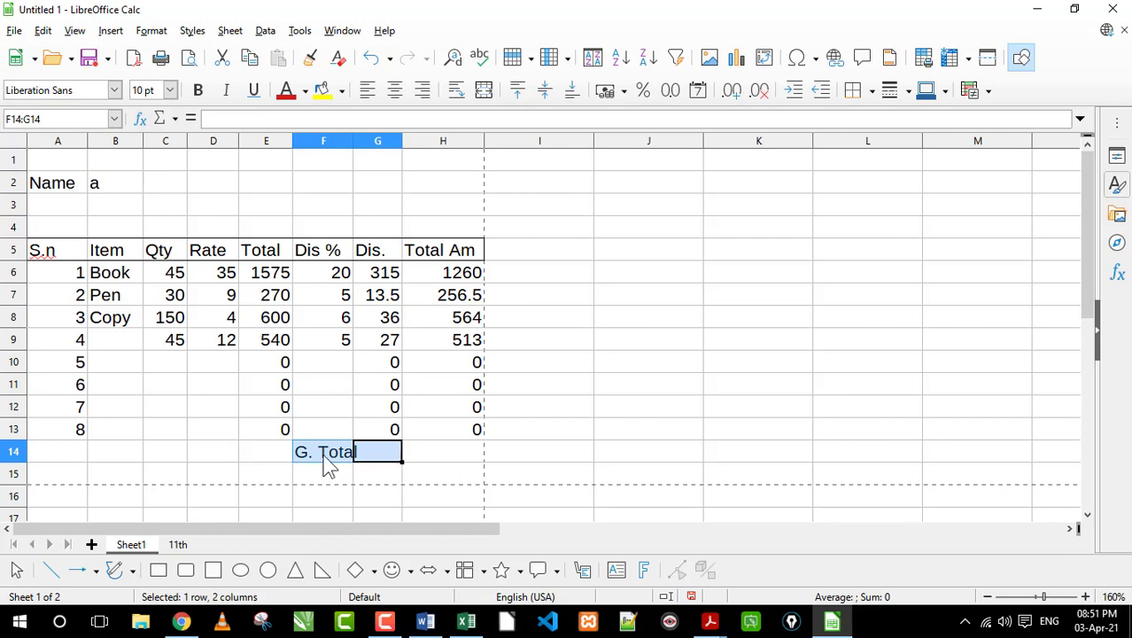
{"action": "left_click", "coordinate": [485, 95]}
{"action": "left_click", "coordinate": [437, 450]}
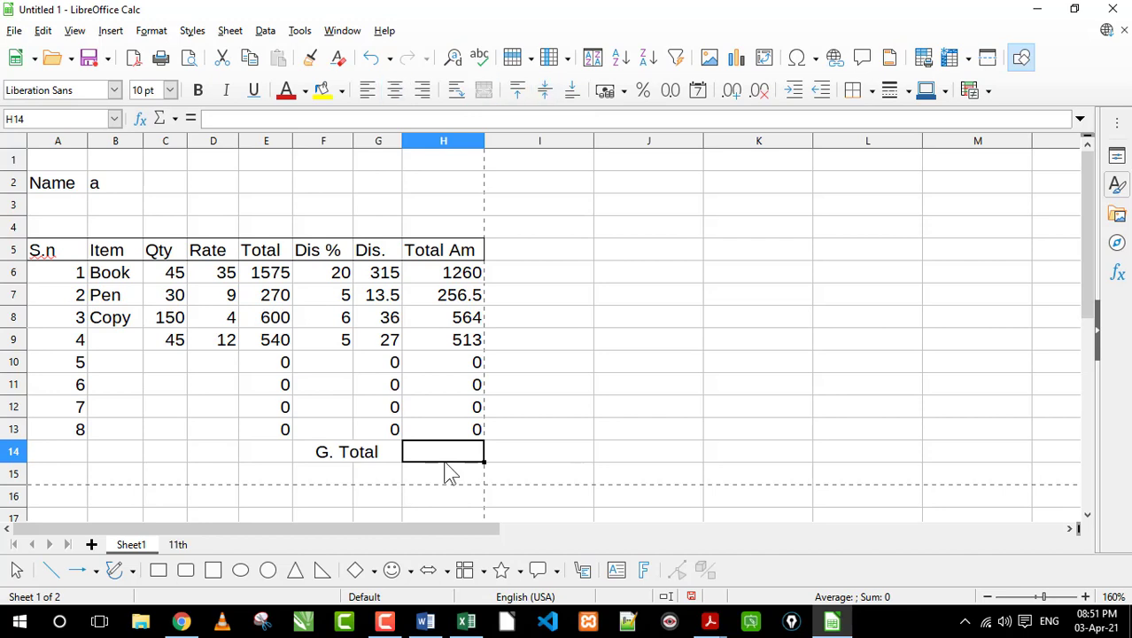
Step: Enter =SUM(H6:H13) in H14 so the grand total shows 2593.5
{"action": "type", "text": "="}
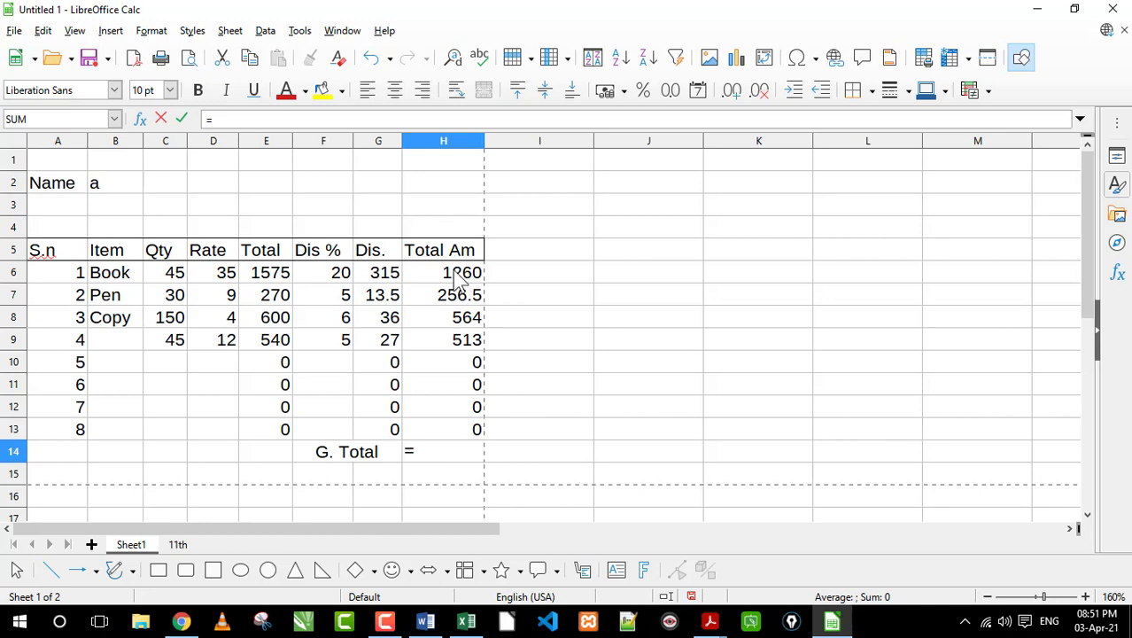
{"action": "type", "text": "sum"}
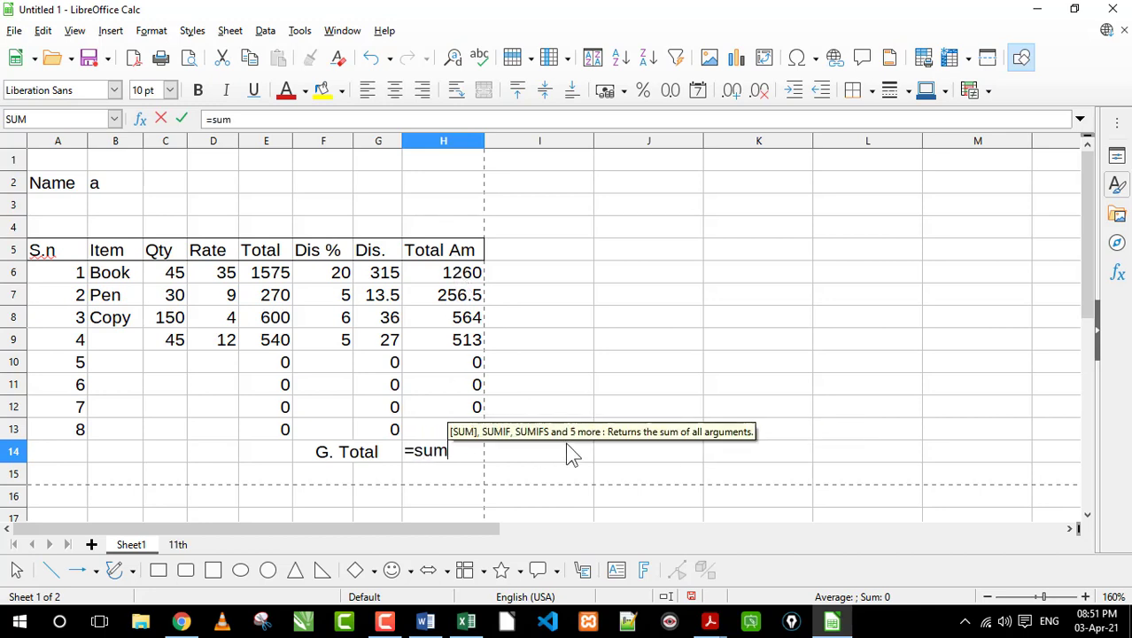
{"action": "type", "text": "("}
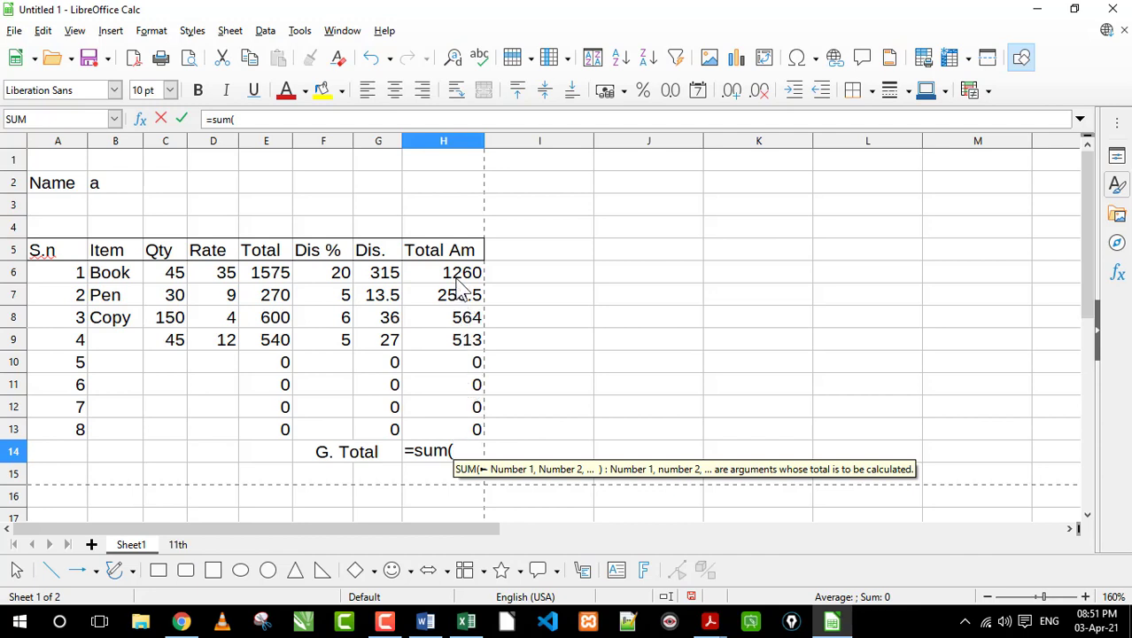
{"action": "left_click_drag", "start_coordinate": [456, 279], "coordinate": [453, 423]}
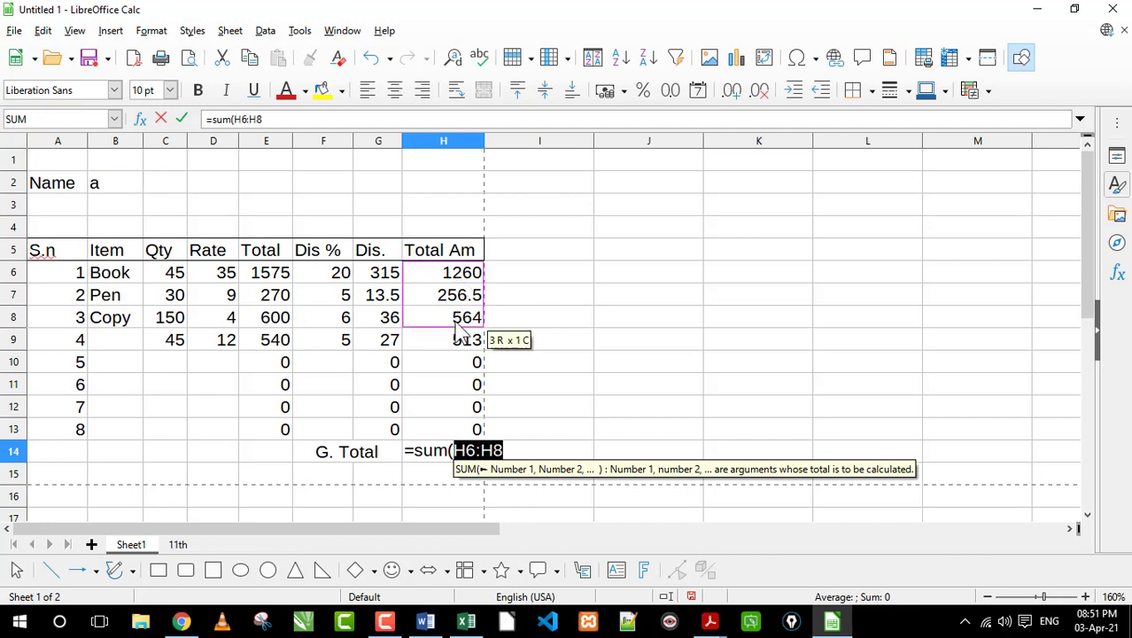
{"action": "left_click", "coordinate": [534, 452]}
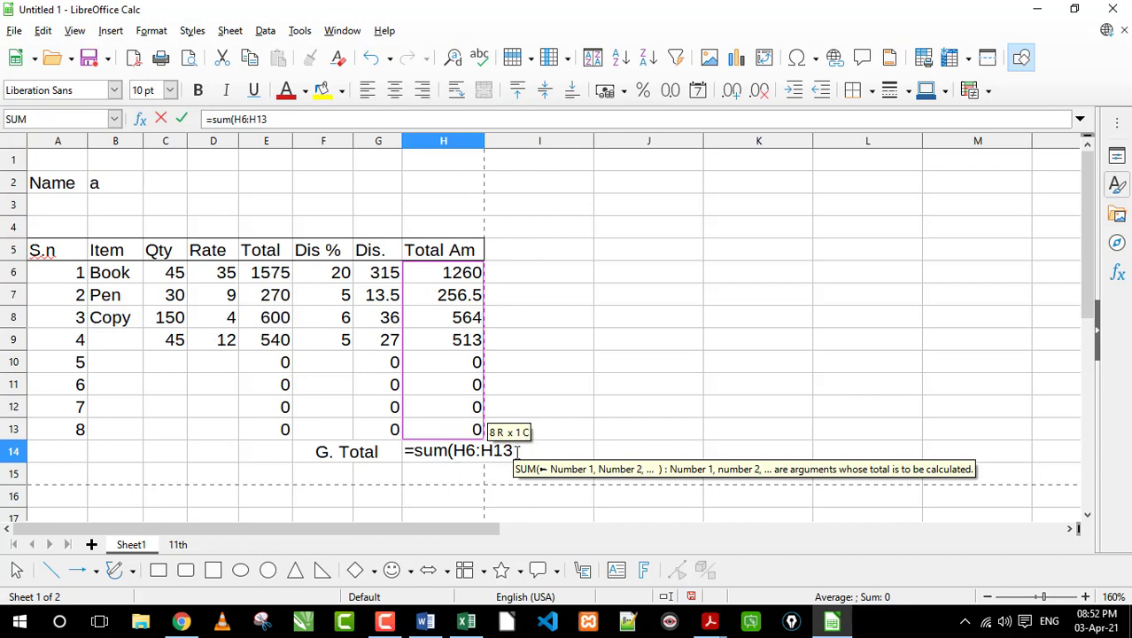
{"action": "type", "text": ")"}
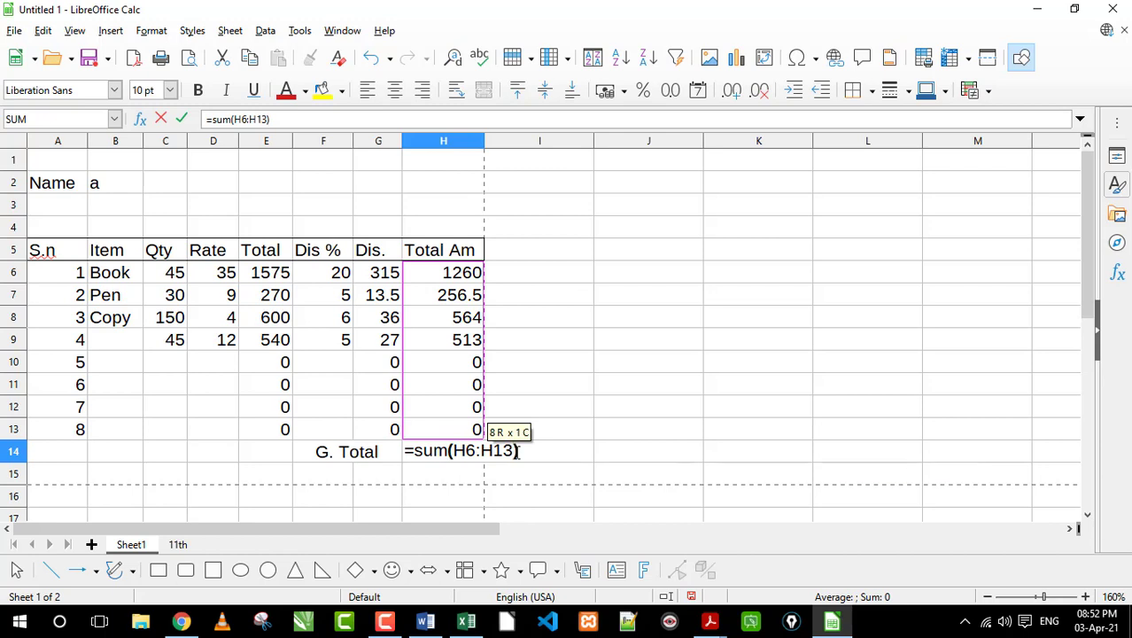
{"action": "key", "text": "Return"}
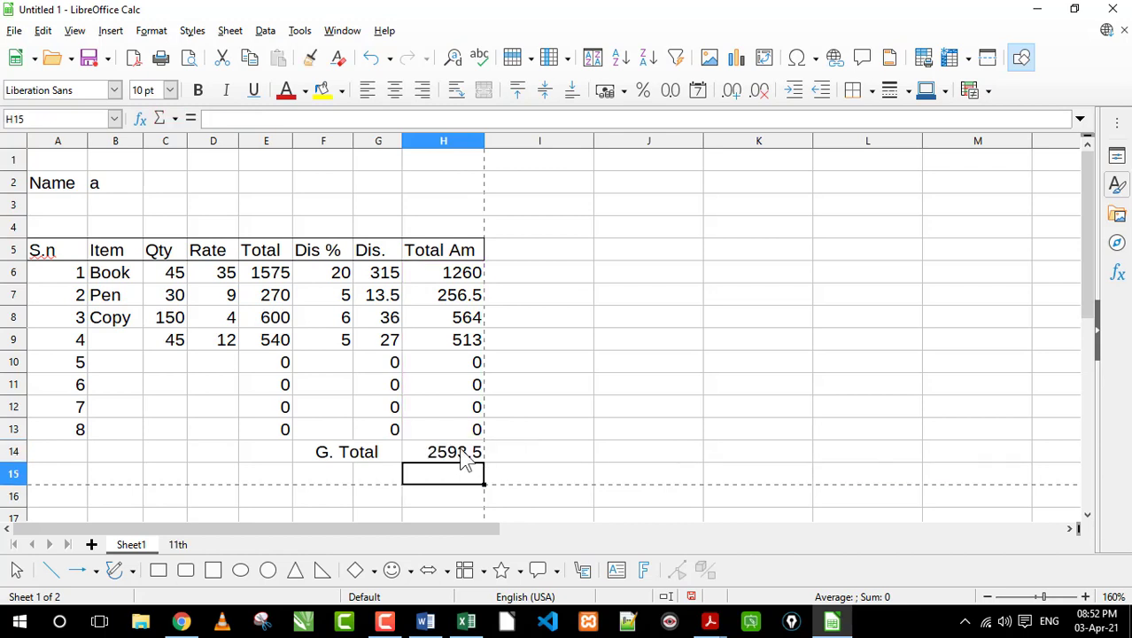
{"action": "left_click", "coordinate": [461, 455]}
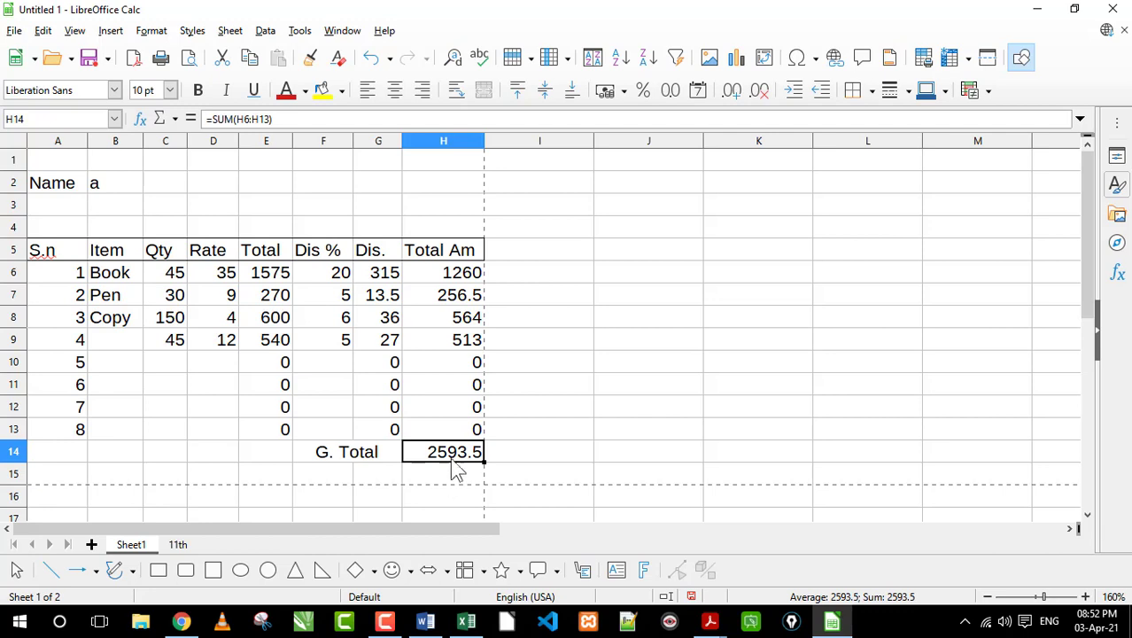
Step: Enter Qty 4, Rate 56 and Dis % 4 in row 10, netting 215.04 and grand total 2808.54
{"action": "left_click", "coordinate": [160, 361]}
{"action": "type", "text": "4"}
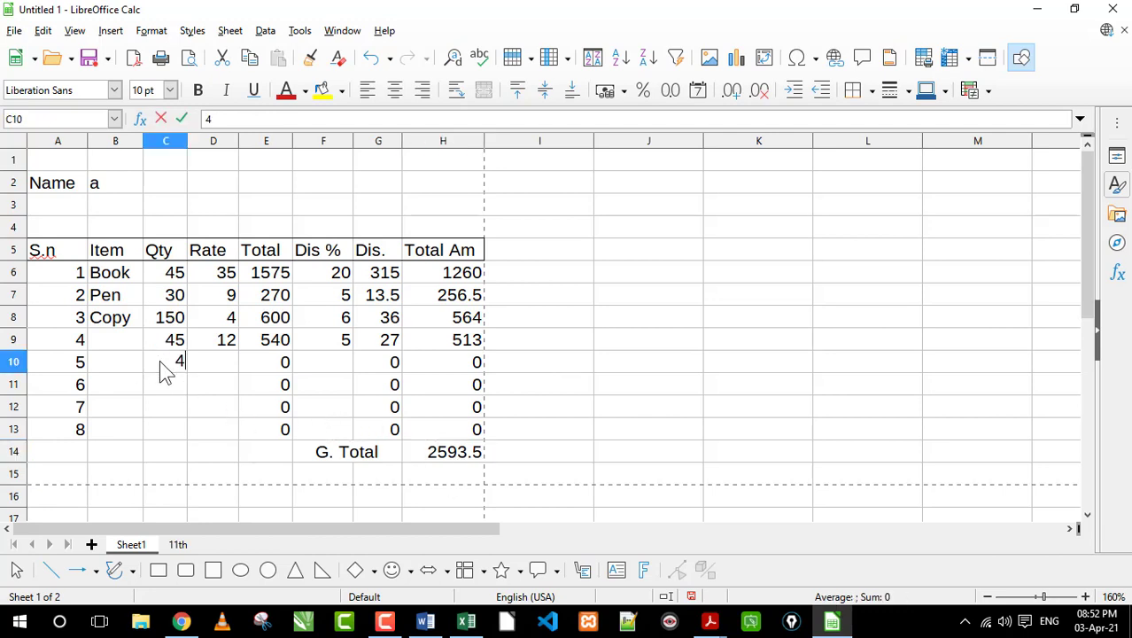
{"action": "key", "text": "Tab"}
{"action": "type", "text": "56"}
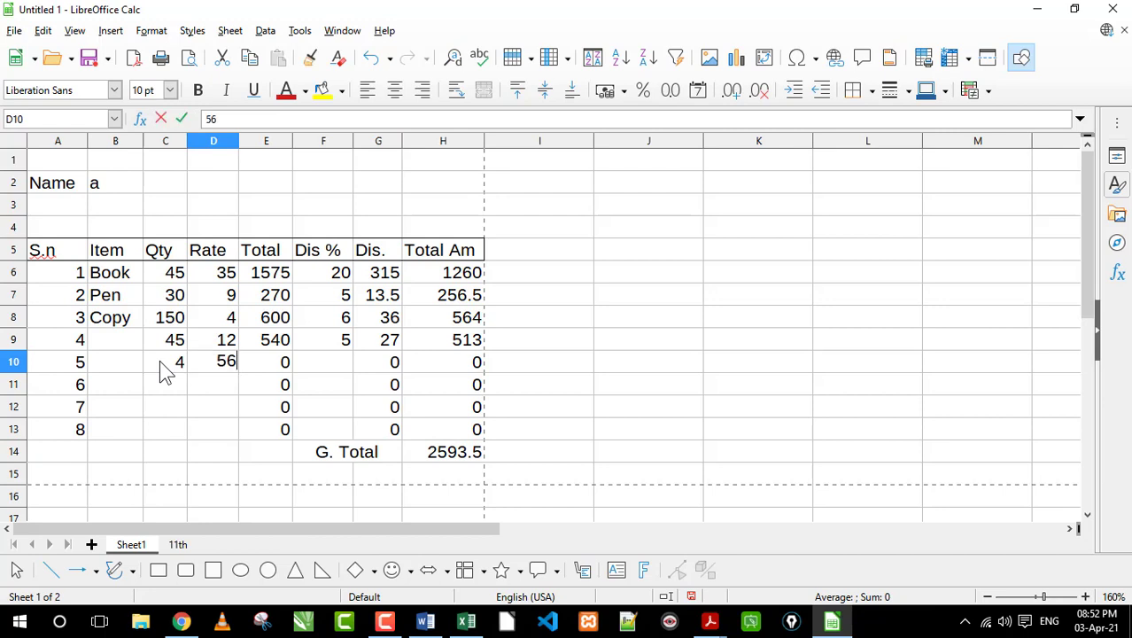
{"action": "left_click", "coordinate": [330, 368]}
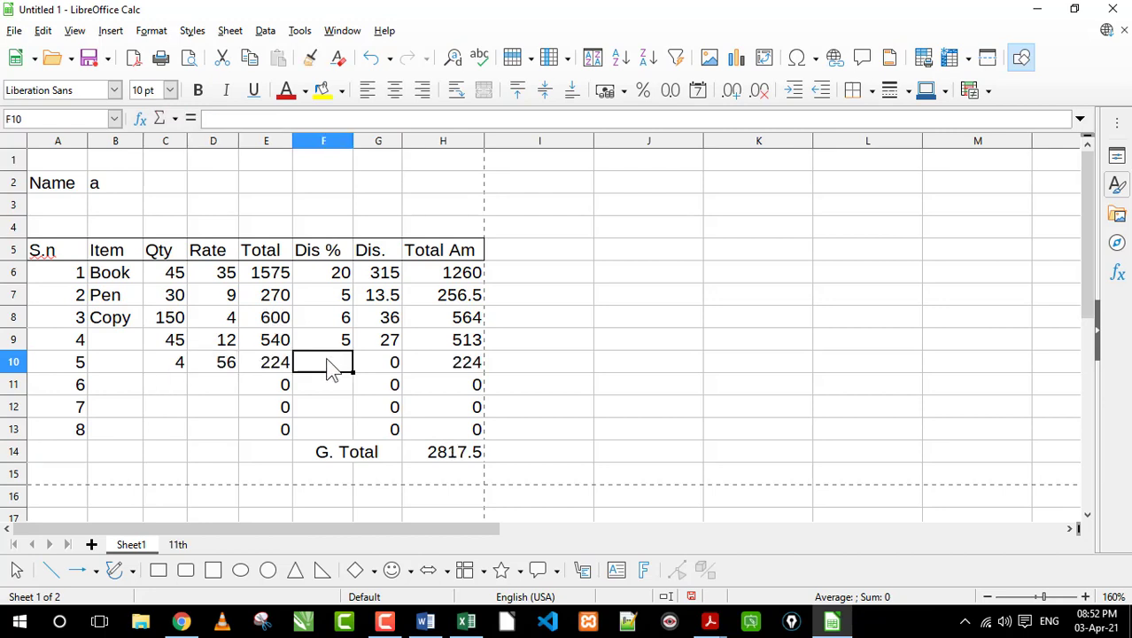
{"action": "type", "text": "4"}
{"action": "key", "text": "Return"}
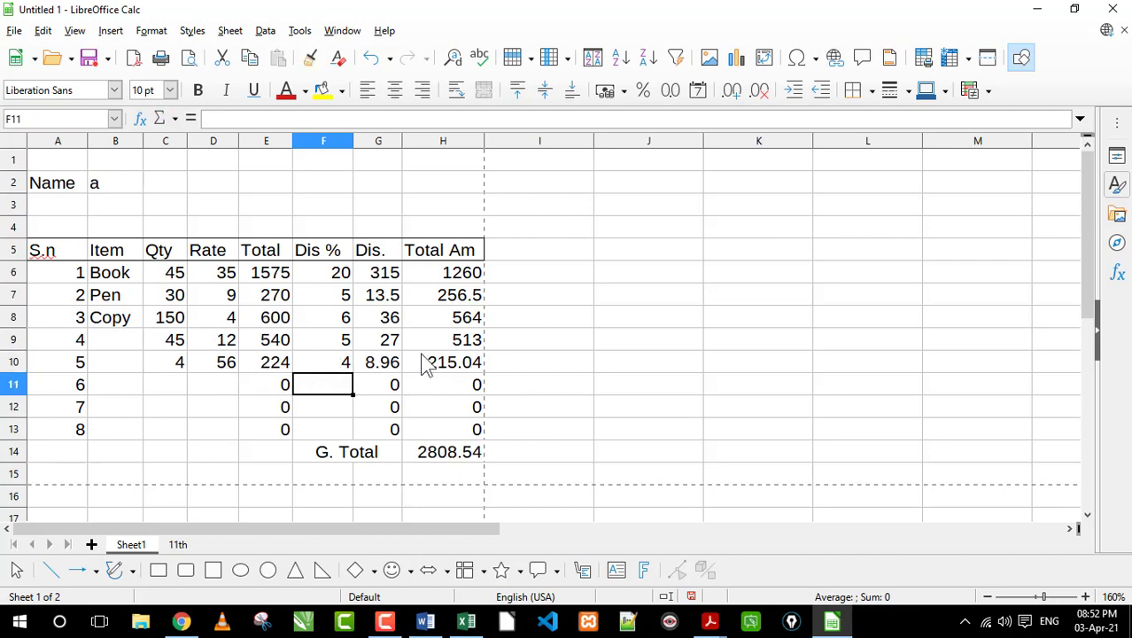
{"action": "left_click", "coordinate": [423, 361]}
{"action": "left_click", "coordinate": [446, 455]}
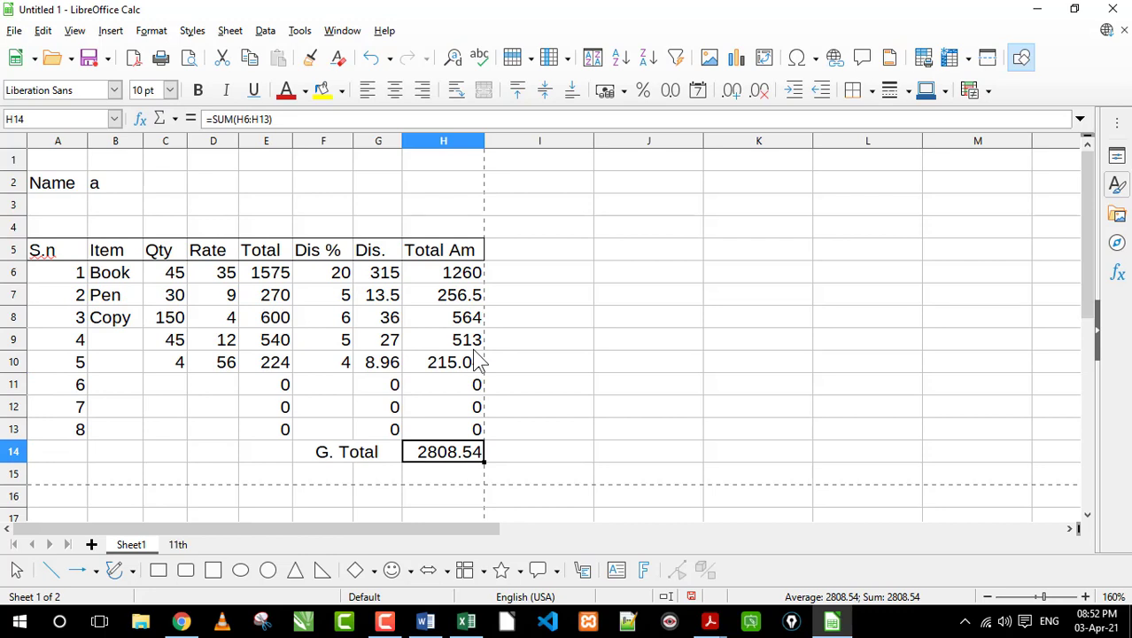
{"action": "left_click", "coordinate": [216, 406]}
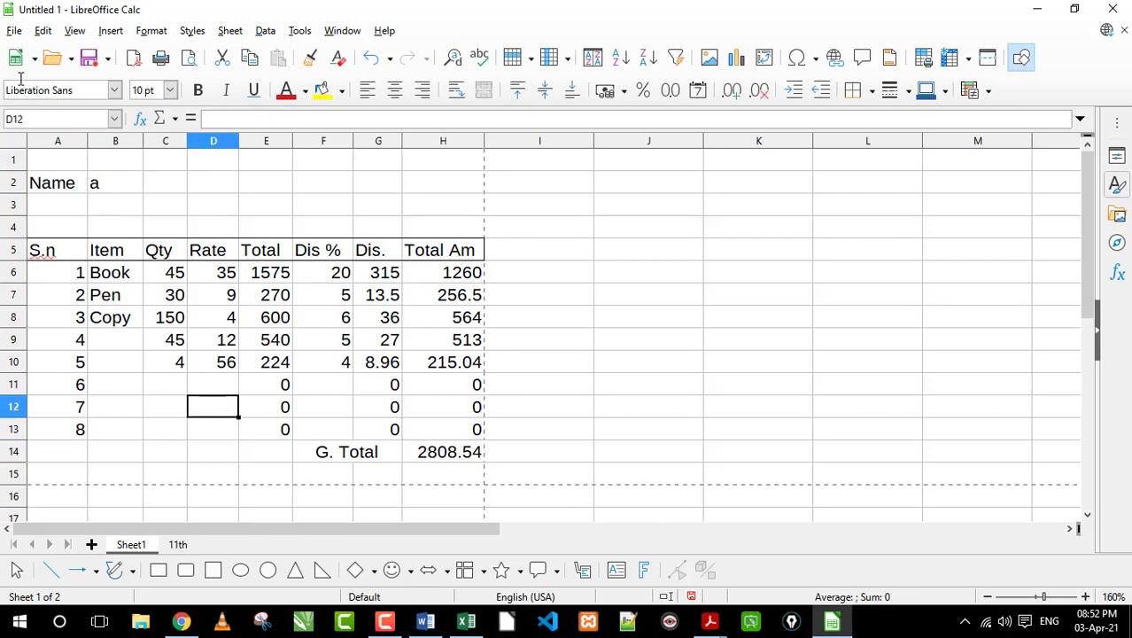
Step: Put an outline border around the G. Total row A14:H14
{"action": "left_click", "coordinate": [14, 30]}
{"action": "left_click", "coordinate": [360, 396]}
{"action": "left_click_drag", "start_coordinate": [92, 458], "coordinate": [442, 460]}
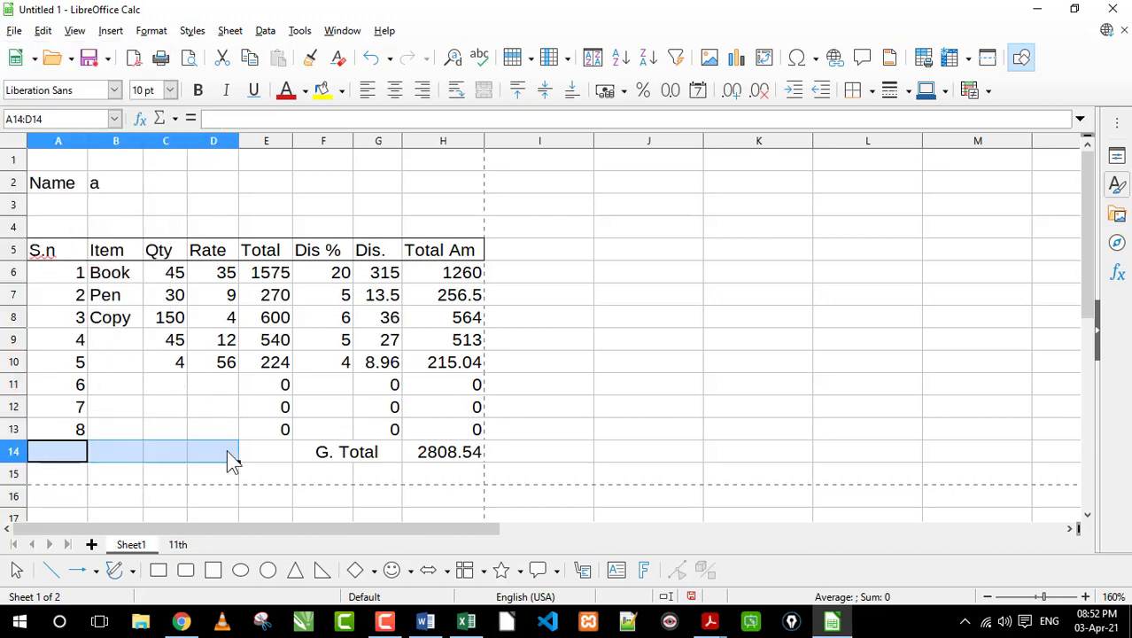
{"action": "left_click", "coordinate": [871, 91]}
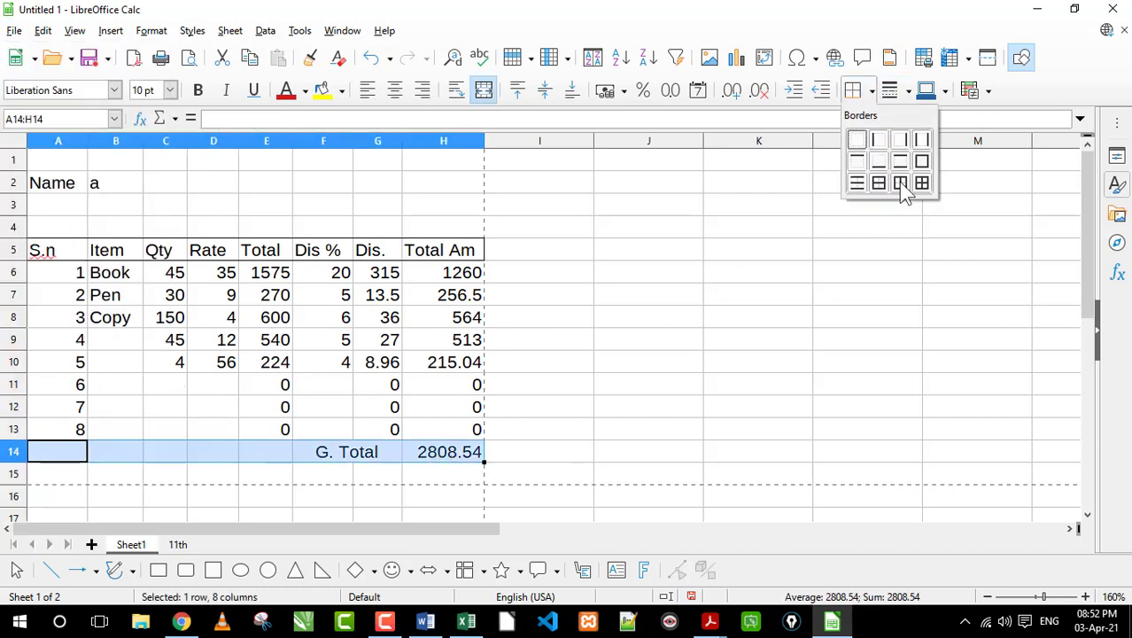
{"action": "left_click", "coordinate": [922, 160]}
{"action": "left_click", "coordinate": [379, 390]}
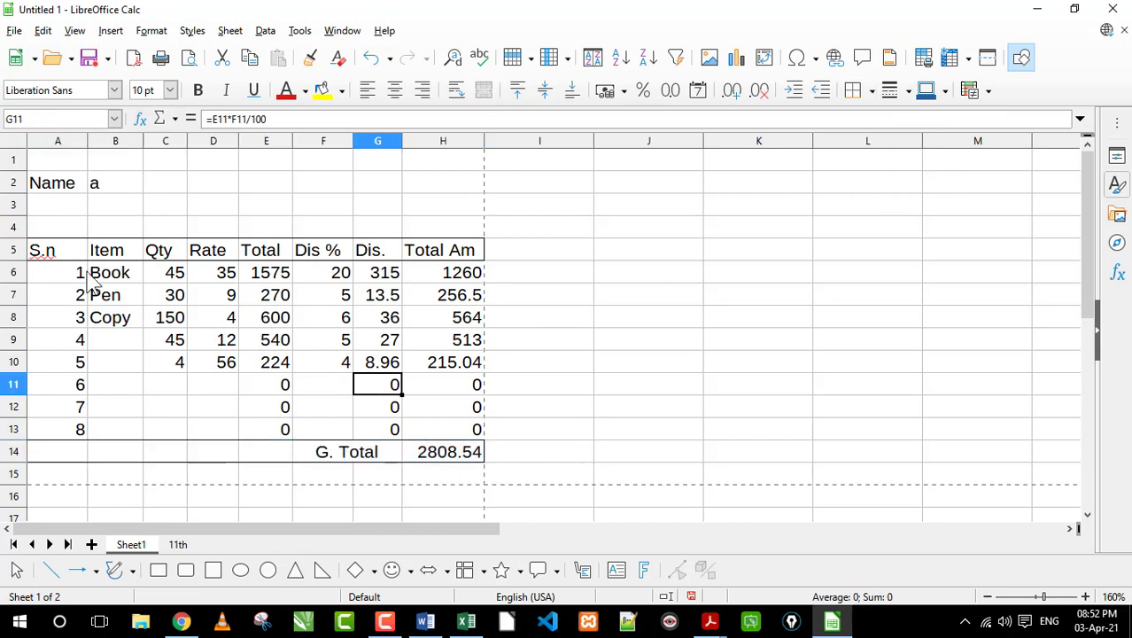
Step: Apply All Borders to the sales table from the heading row through row 13
{"action": "left_click", "coordinate": [163, 362]}
{"action": "left_click_drag", "start_coordinate": [71, 281], "coordinate": [83, 431]}
{"action": "left_click_drag", "start_coordinate": [129, 282], "coordinate": [129, 390]}
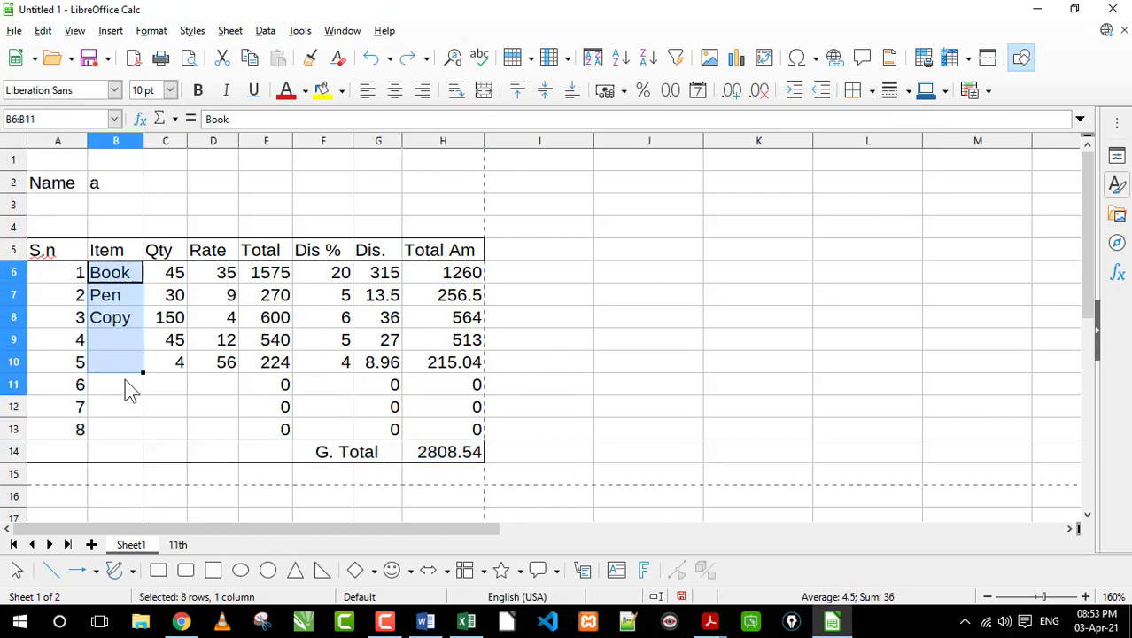
{"action": "left_click", "coordinate": [102, 301]}
{"action": "left_click_drag", "start_coordinate": [226, 371], "coordinate": [418, 437]}
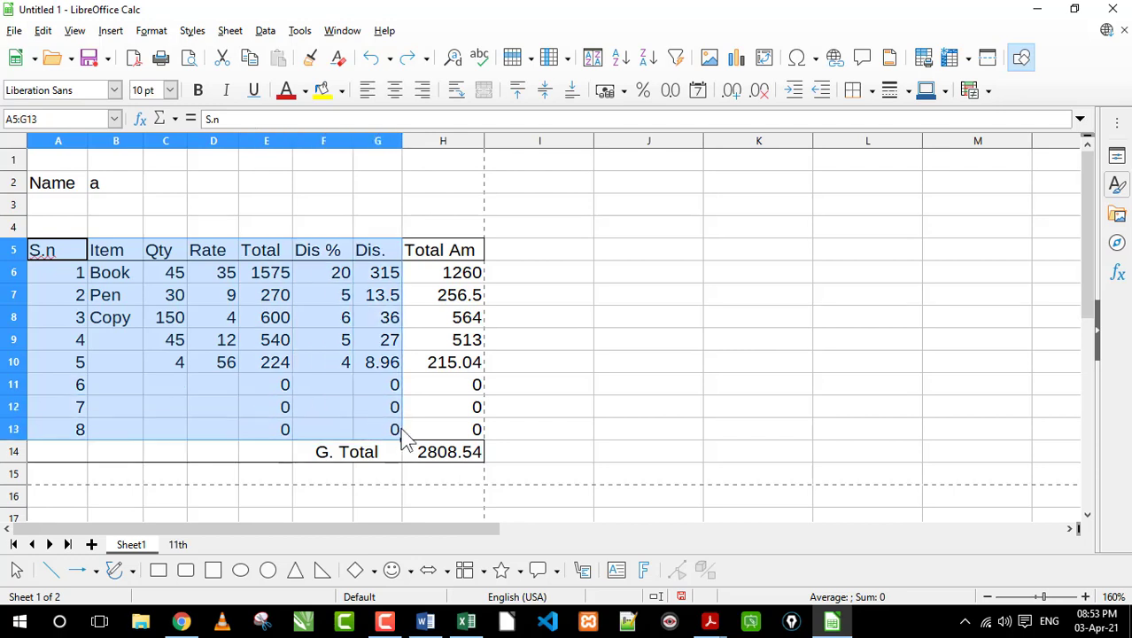
{"action": "left_click", "coordinate": [871, 91]}
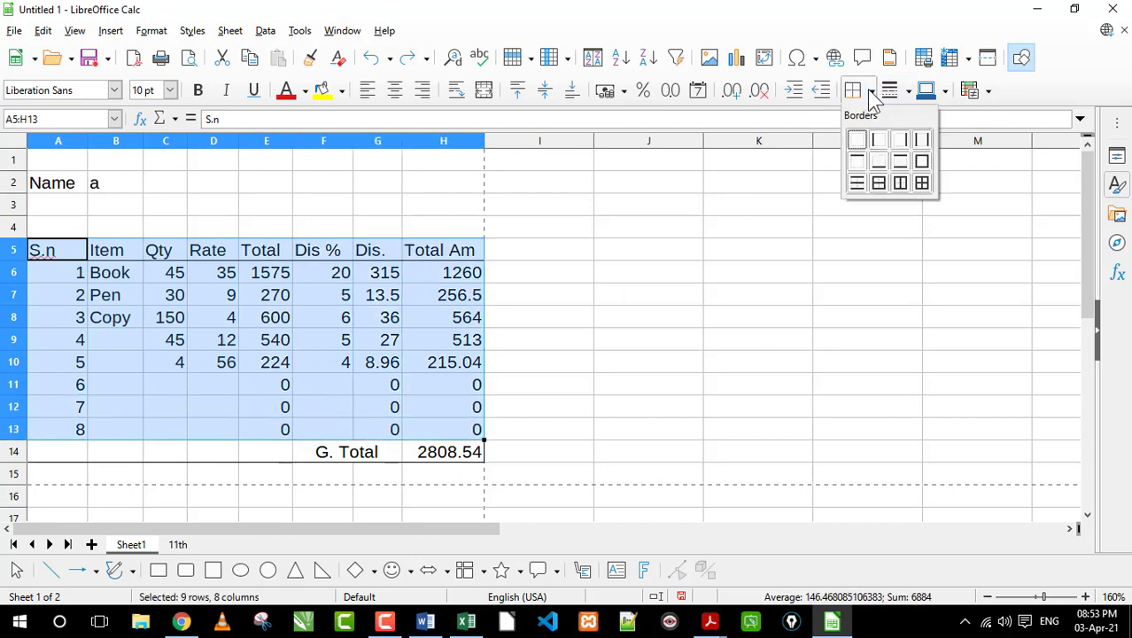
{"action": "left_click", "coordinate": [903, 188]}
{"action": "left_click", "coordinate": [435, 298]}
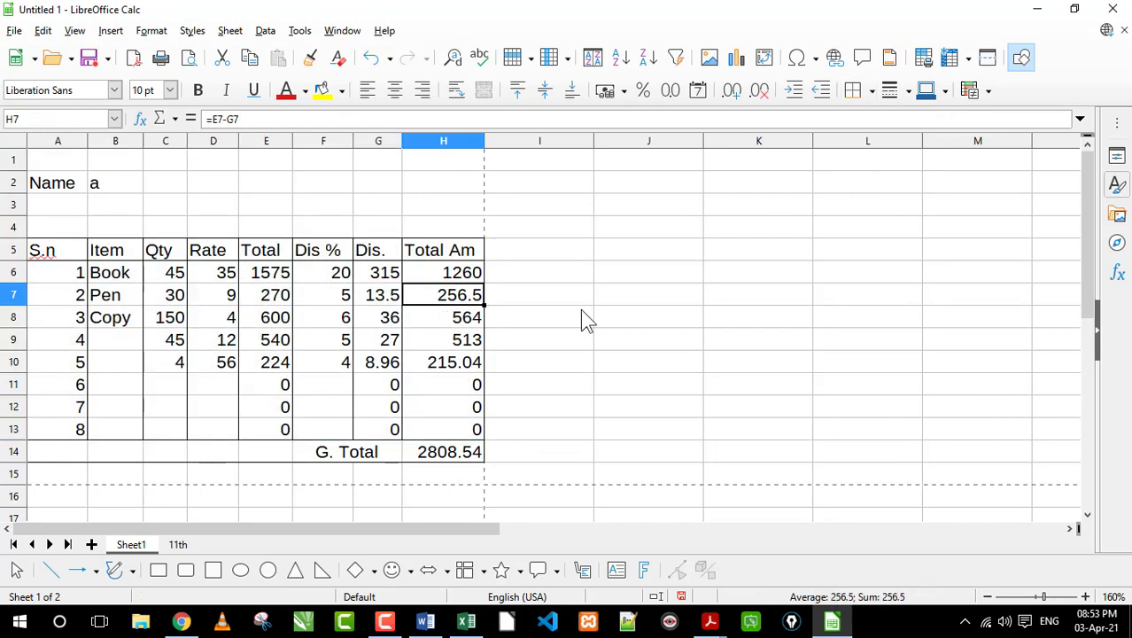
{"action": "left_click", "coordinate": [580, 310]}
{"action": "left_click", "coordinate": [394, 368]}
{"action": "left_click", "coordinate": [136, 366]}
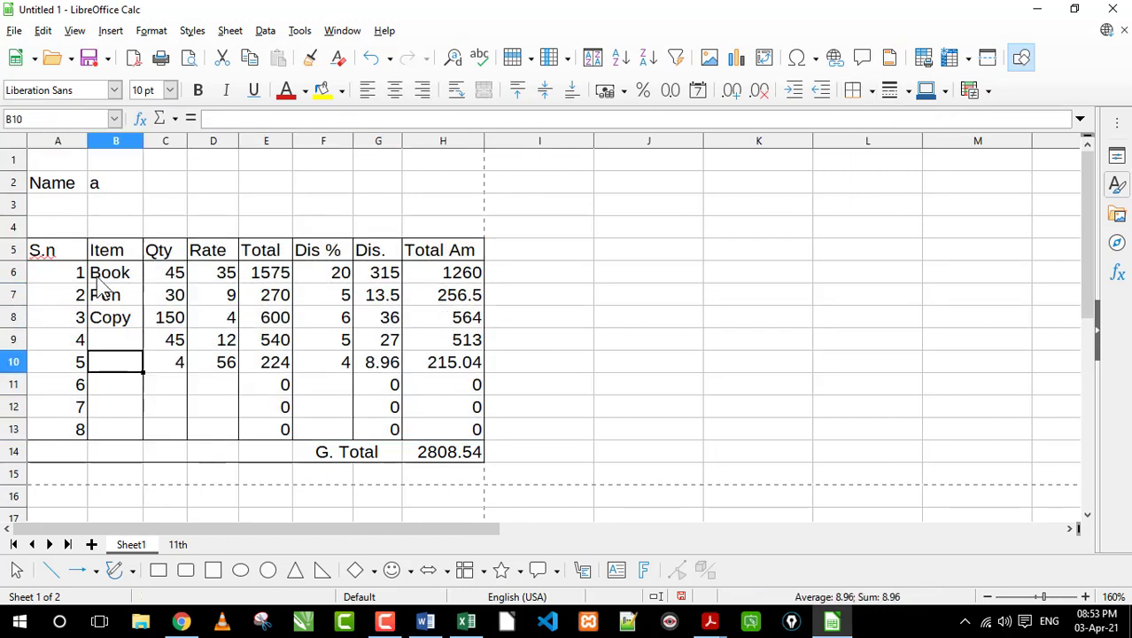
Step: Check the bordered table in Print Preview, zooming in, then close the preview
{"action": "left_click", "coordinate": [14, 31]}
{"action": "left_click", "coordinate": [64, 423]}
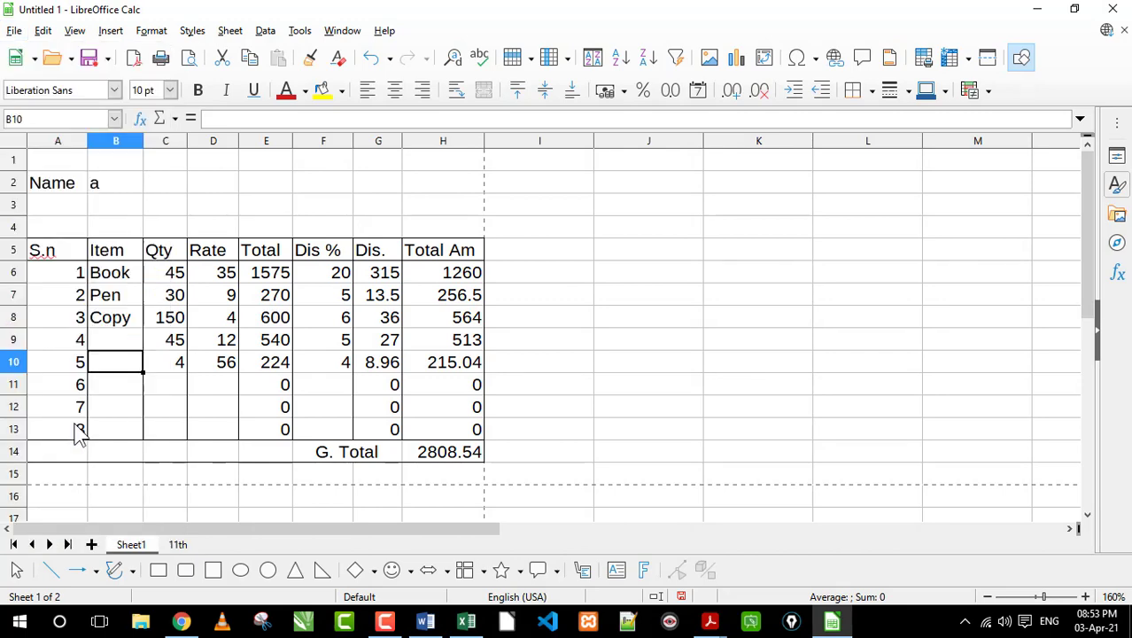
{"action": "left_click", "coordinate": [416, 90]}
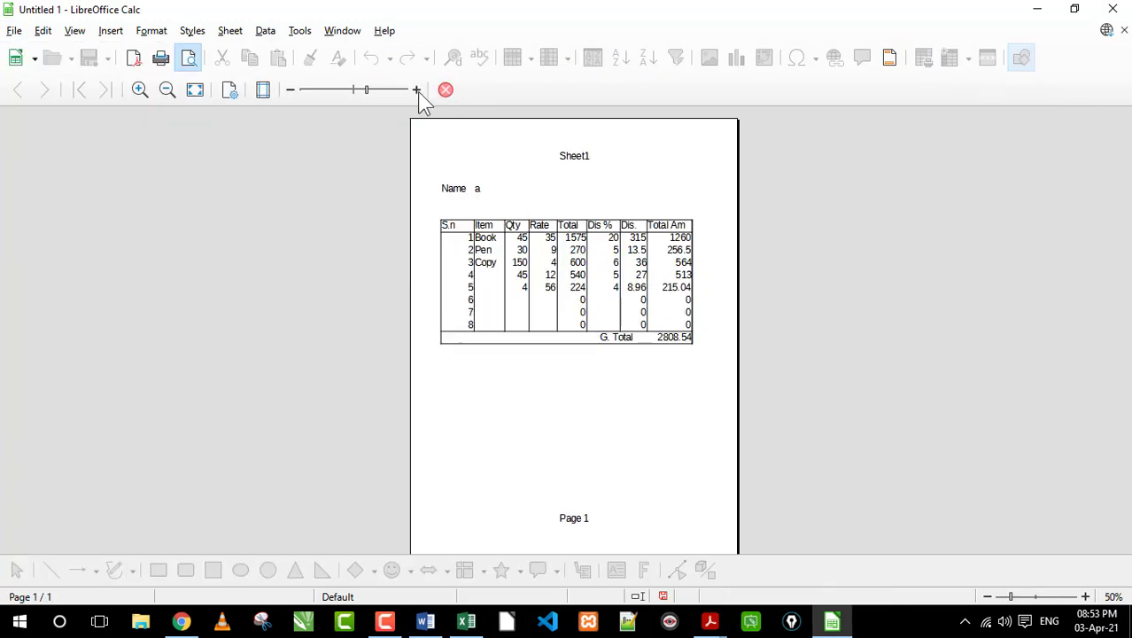
{"action": "left_click", "coordinate": [416, 89]}
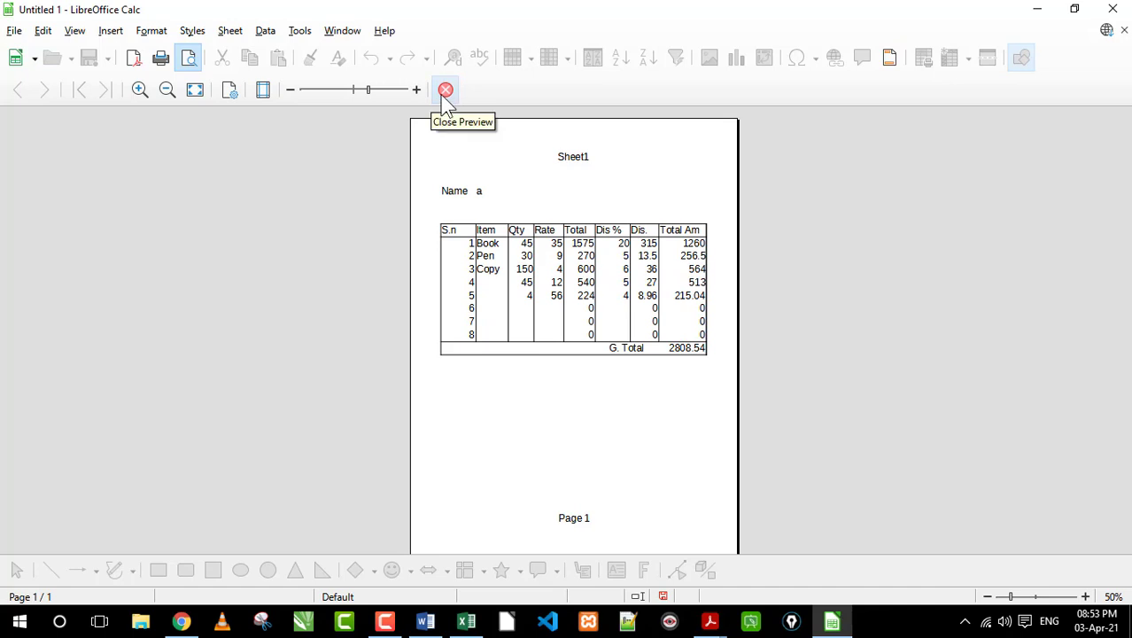
{"action": "left_click", "coordinate": [446, 89]}
{"action": "left_click", "coordinate": [227, 361]}
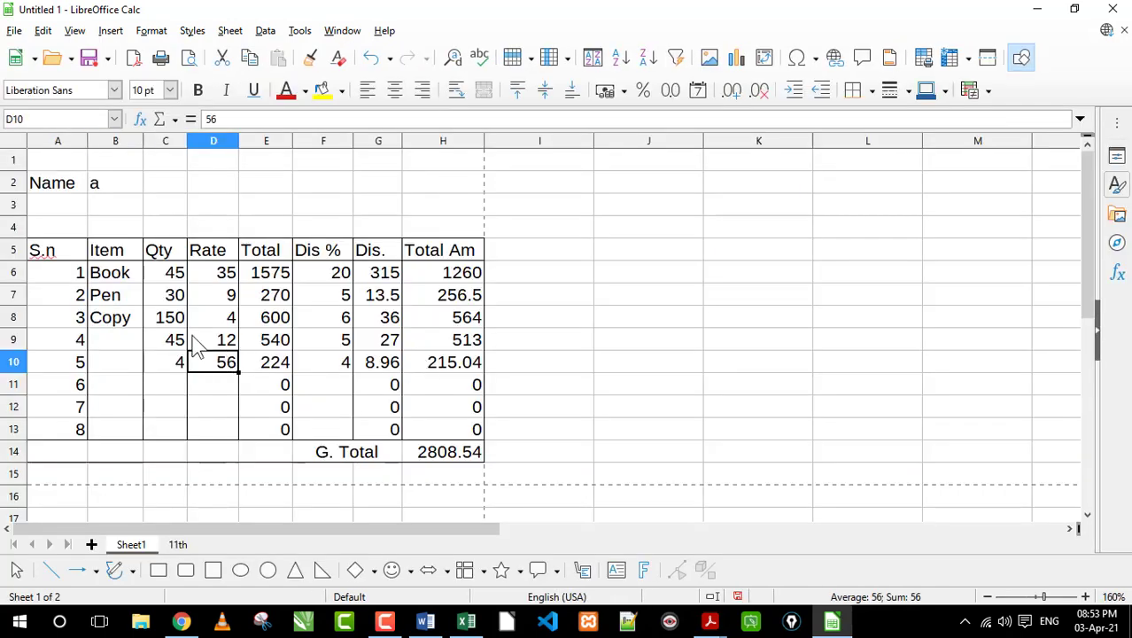
Step: Clear the name value in B2 and the Item, Qty, Rate and Dis % entries
{"action": "left_click", "coordinate": [115, 187]}
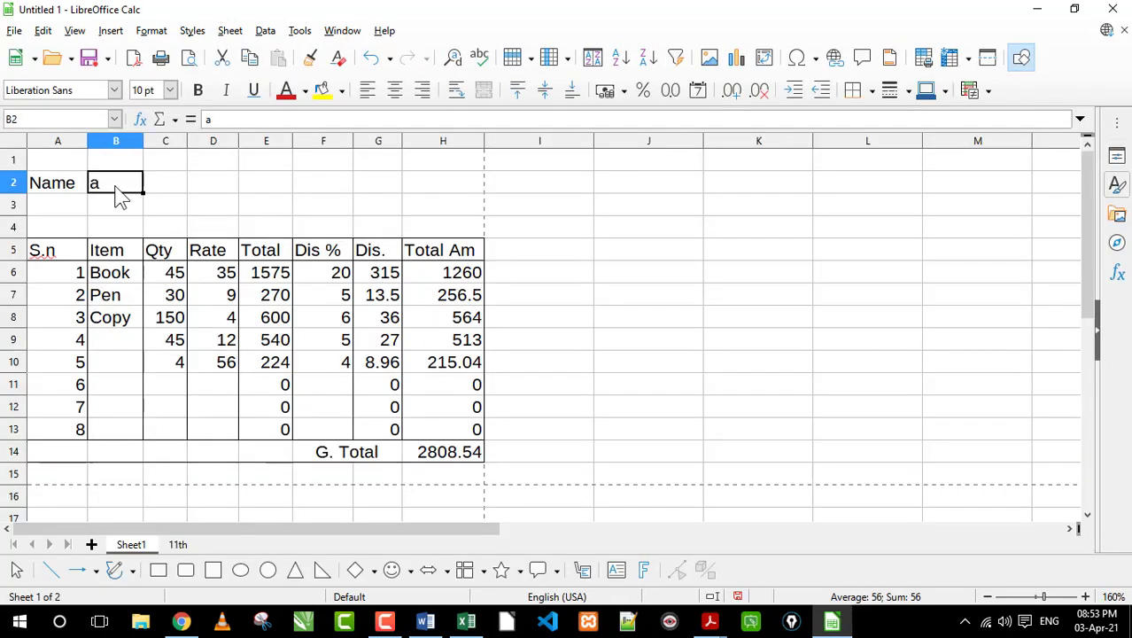
{"action": "key", "text": "Delete"}
{"action": "left_click_drag", "start_coordinate": [114, 281], "coordinate": [225, 386]}
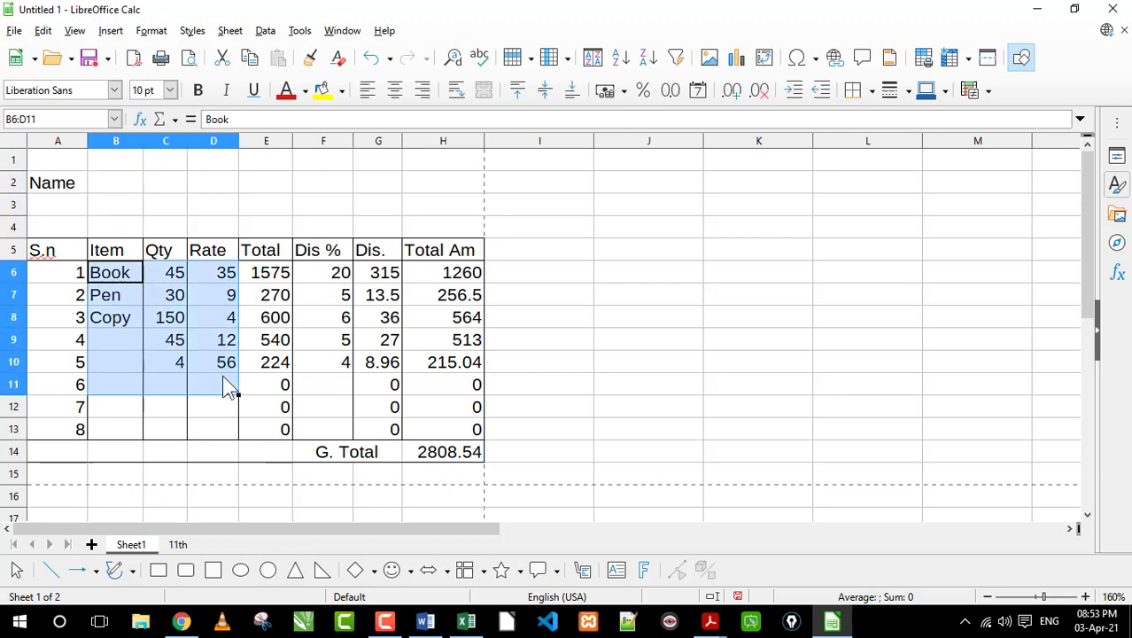
{"action": "key", "text": "Delete"}
{"action": "left_click", "coordinate": [124, 297]}
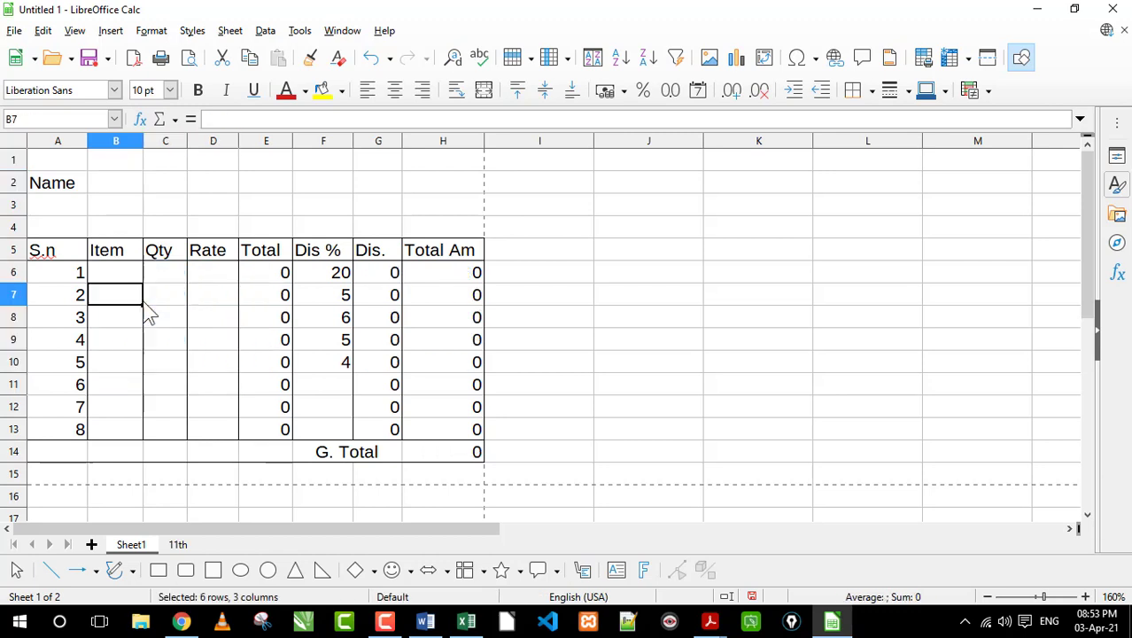
{"action": "mouse_move", "coordinate": [281, 282]}
{"action": "left_mouse_down"}
{"action": "mouse_move", "coordinate": [353, 371]}
{"action": "mouse_move", "coordinate": [330, 384]}
{"action": "left_mouse_up"}
{"action": "key", "text": "Delete"}
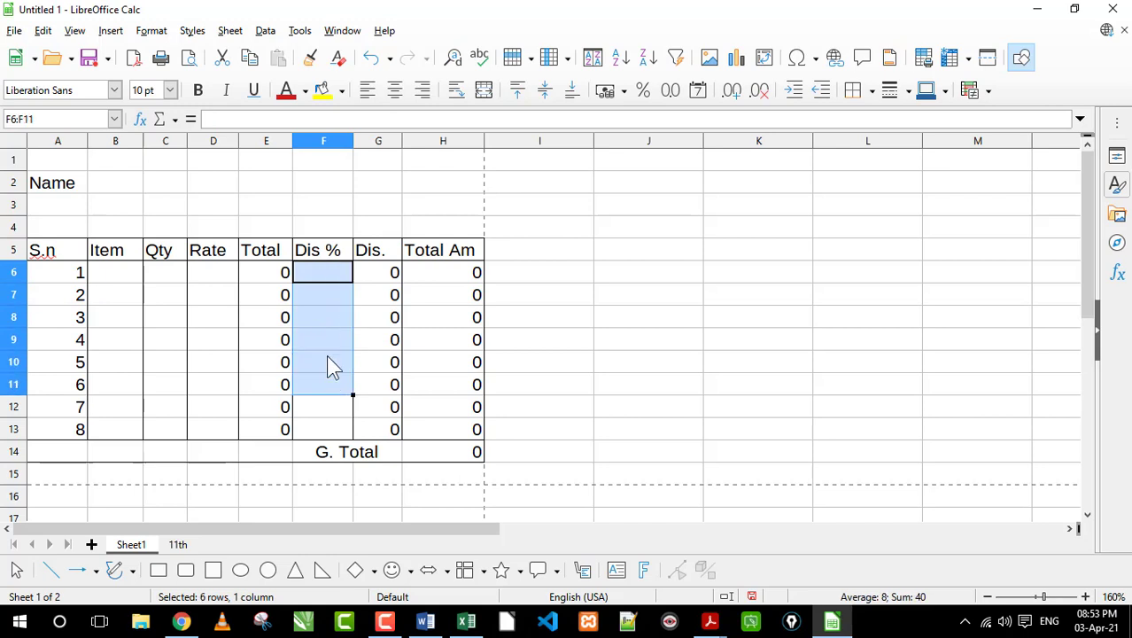
Step: Fill row 6 with item Pen, quantity 45, rate 15 and a 25% discount
{"action": "left_click", "coordinate": [328, 345]}
{"action": "mouse_move", "coordinate": [119, 272]}
{"action": "left_mouse_down"}
{"action": "mouse_move", "coordinate": [286, 277]}
{"action": "mouse_move", "coordinate": [390, 301]}
{"action": "left_mouse_up"}
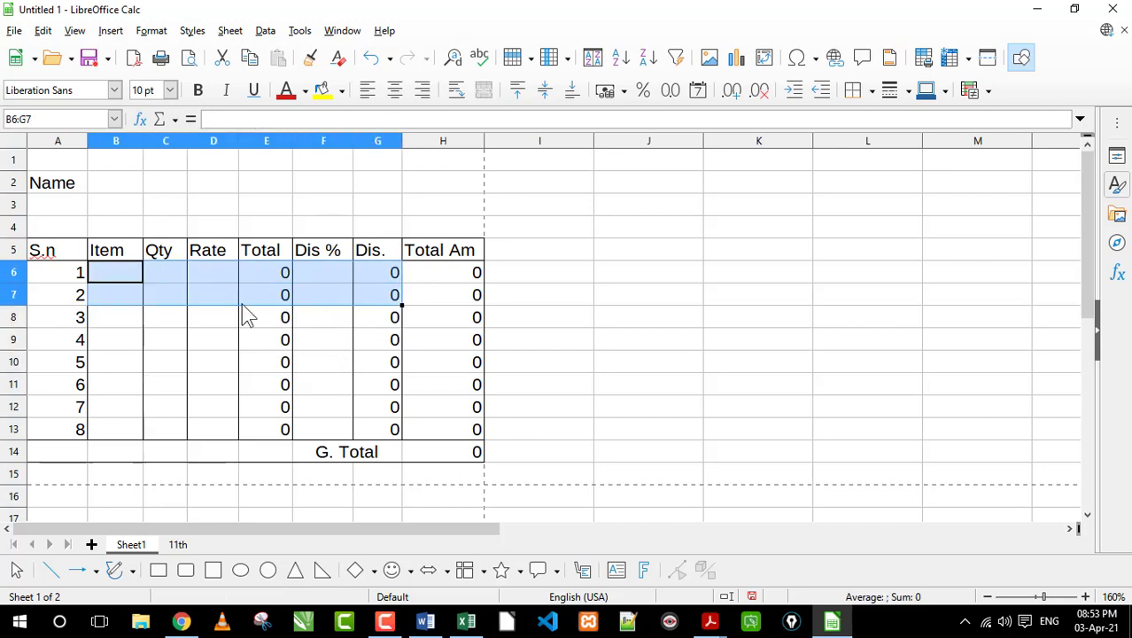
{"action": "left_click", "coordinate": [235, 302]}
{"action": "left_click", "coordinate": [127, 278]}
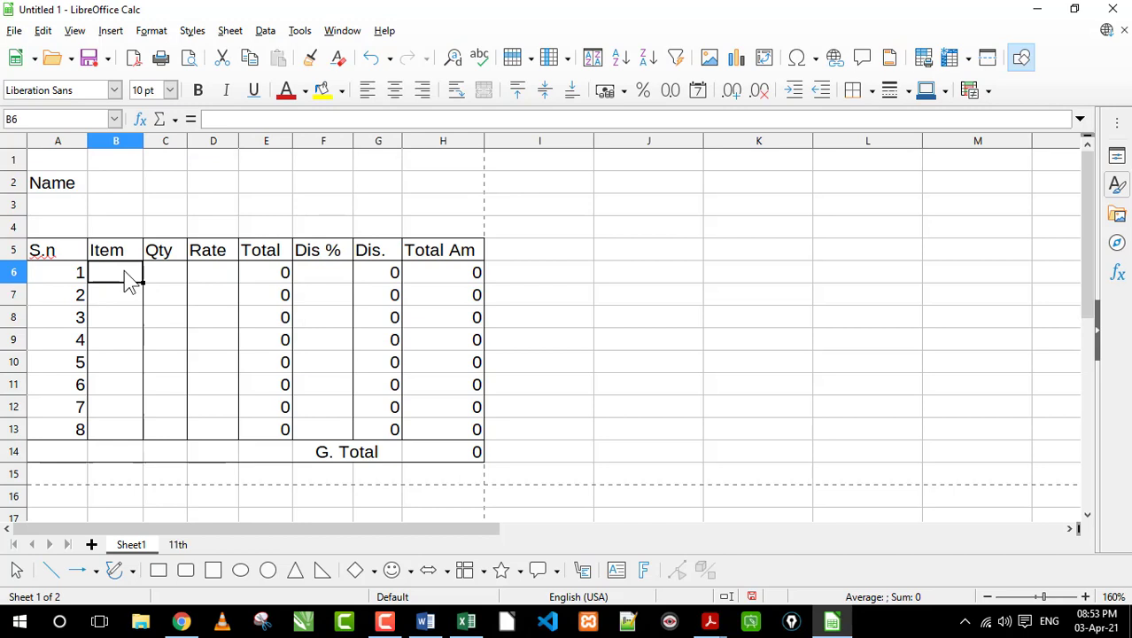
{"action": "type", "text": "Pen"}
{"action": "key", "text": "Tab"}
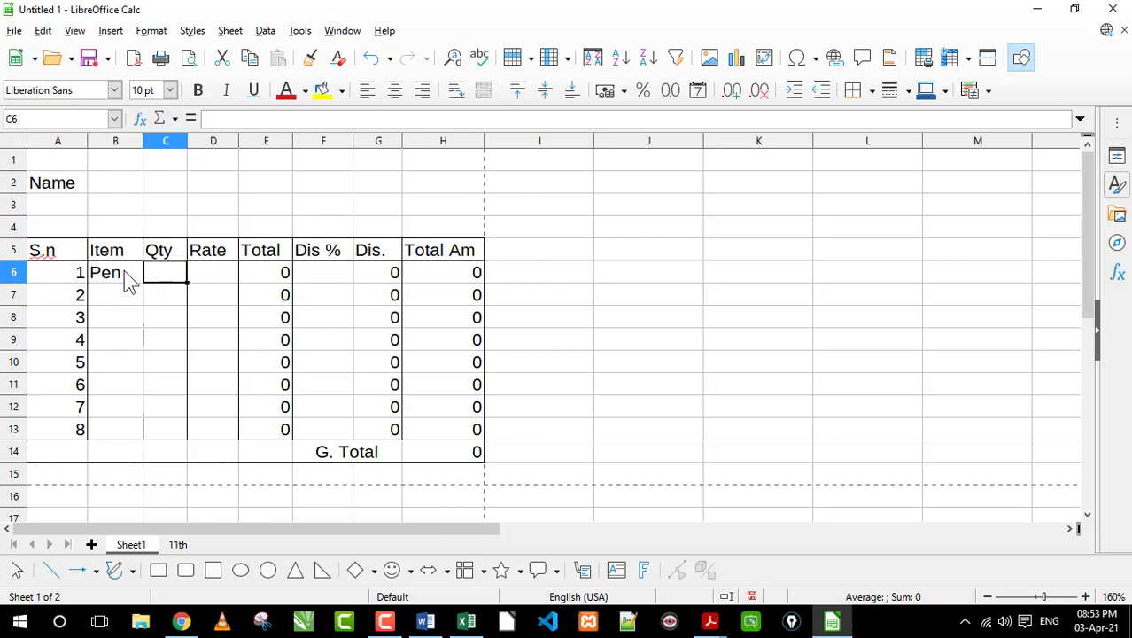
{"action": "type", "text": "45"}
{"action": "key", "text": "Tab"}
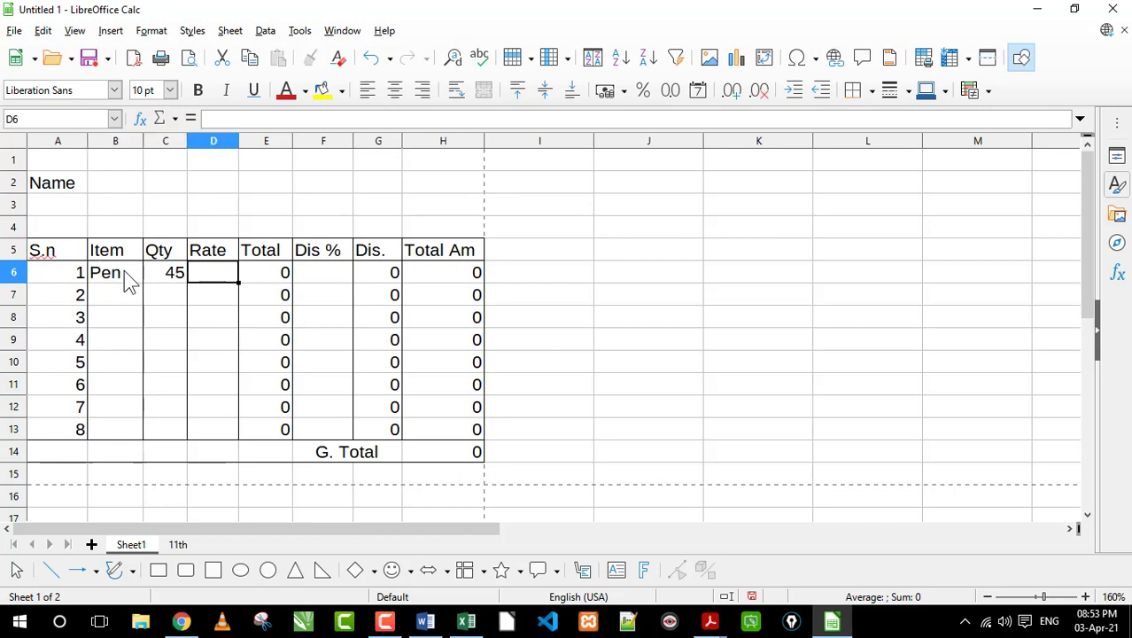
{"action": "type", "text": "1"}
{"action": "key", "text": "Tab"}
{"action": "key", "text": "Tab"}
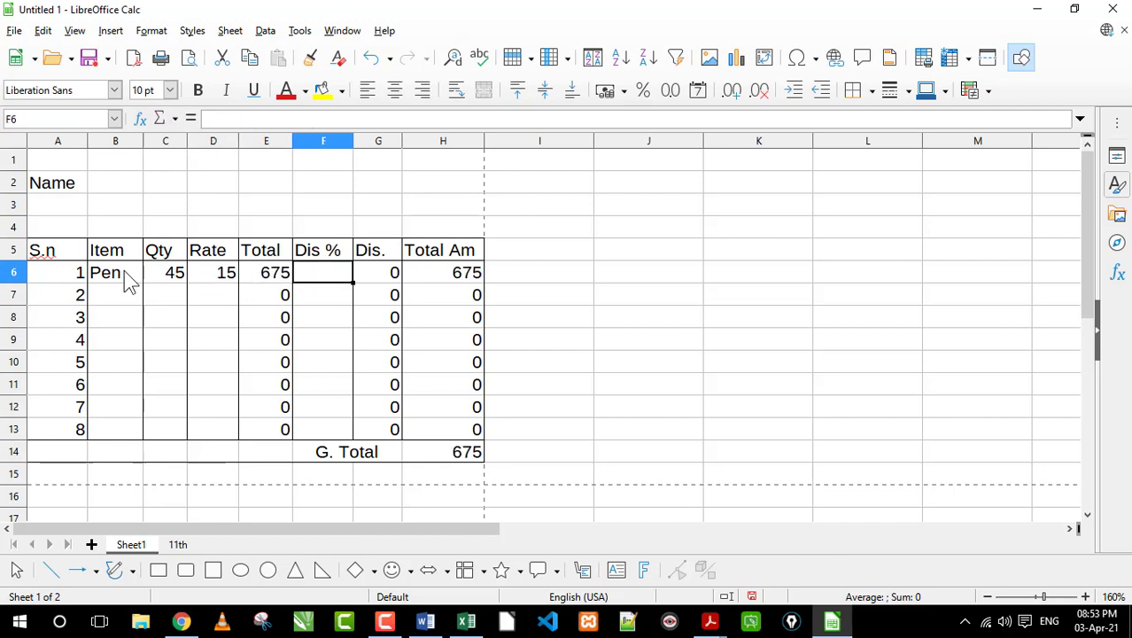
{"action": "type", "text": "25"}
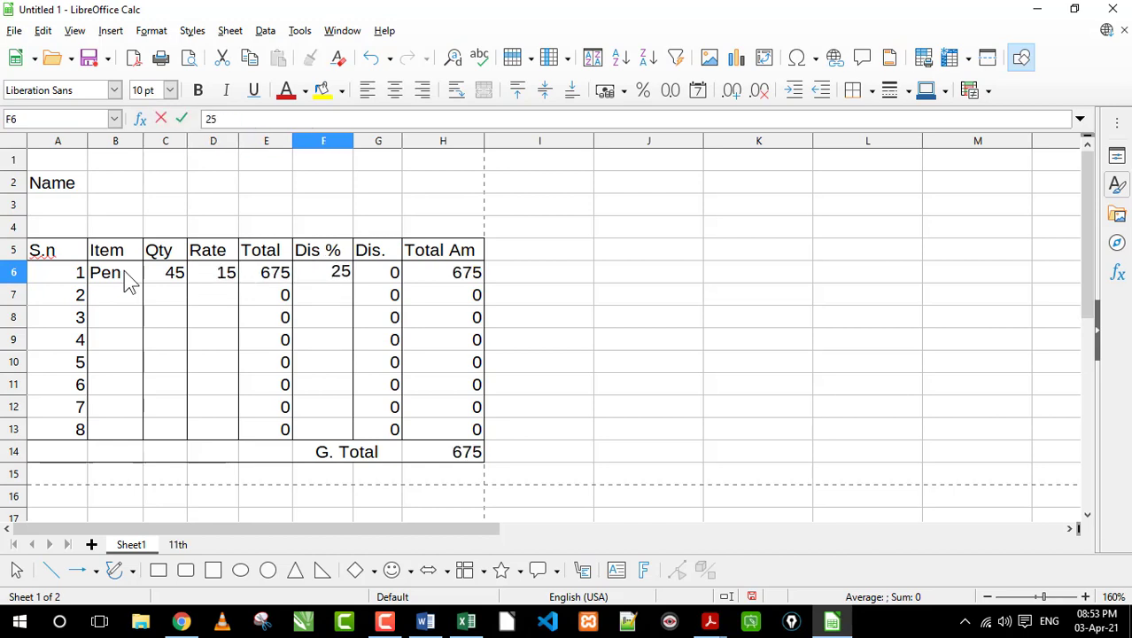
{"action": "key", "text": "Return"}
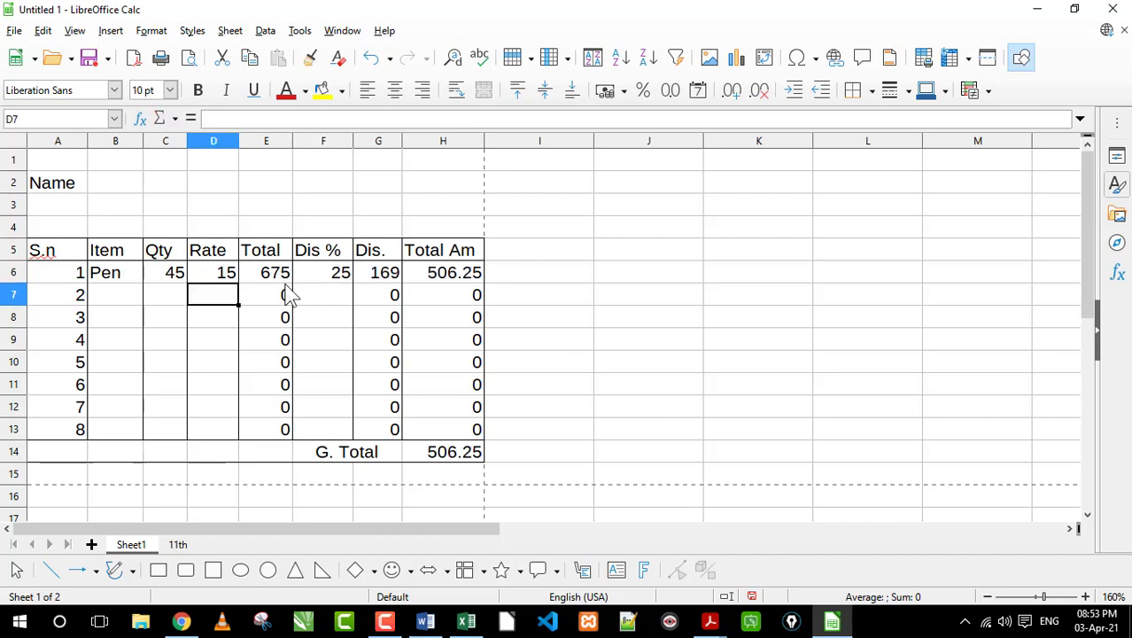
Step: Try a 0 discount in F6, then restore 25% and check the discount amount in G6
{"action": "left_click", "coordinate": [342, 278]}
{"action": "type", "text": "0"}
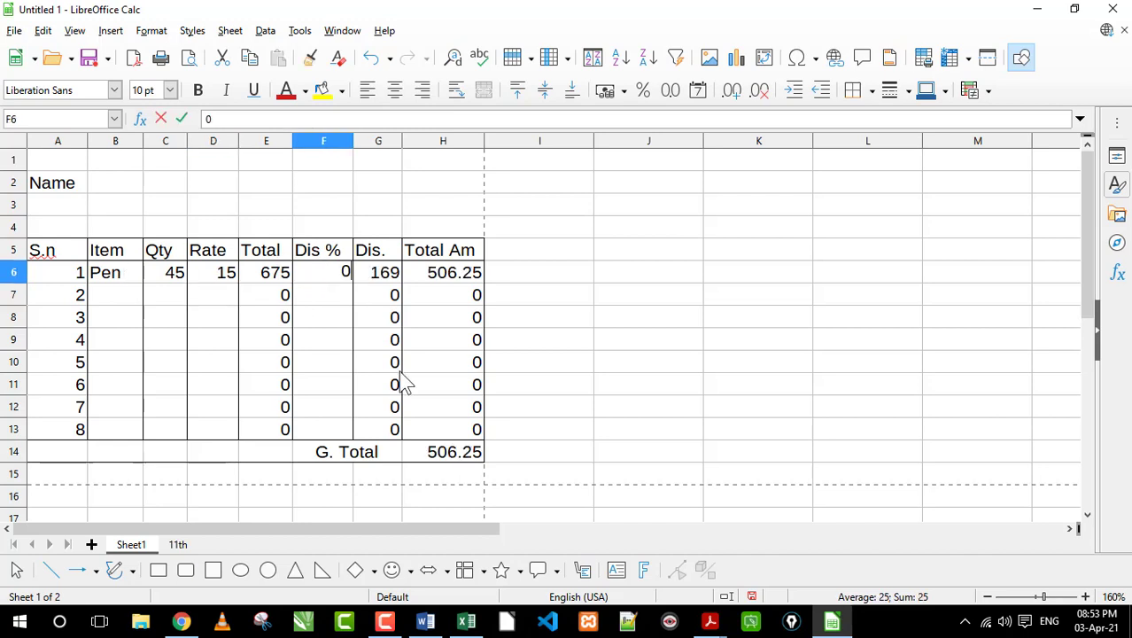
{"action": "key", "text": "Return"}
{"action": "key", "text": "Up"}
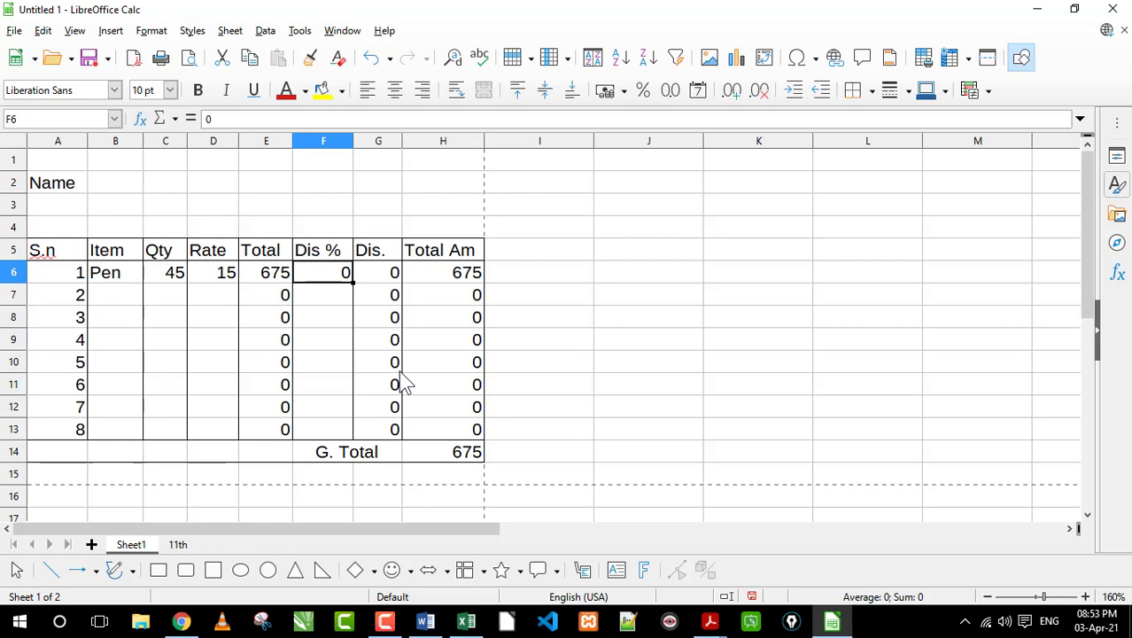
{"action": "key", "text": "Down"}
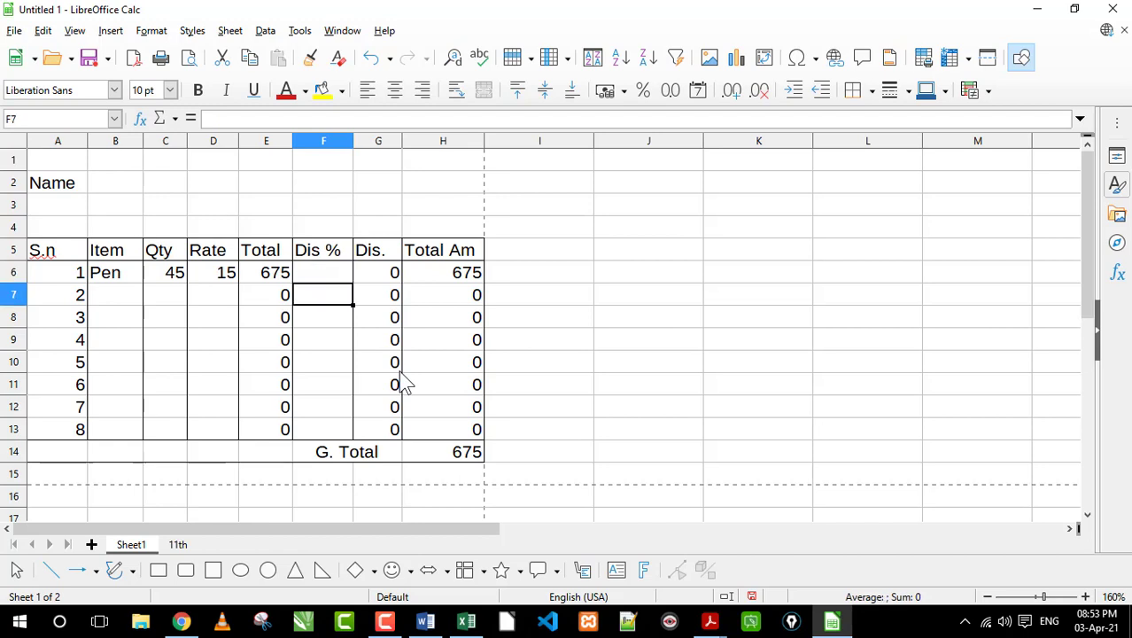
{"action": "left_click", "coordinate": [372, 273]}
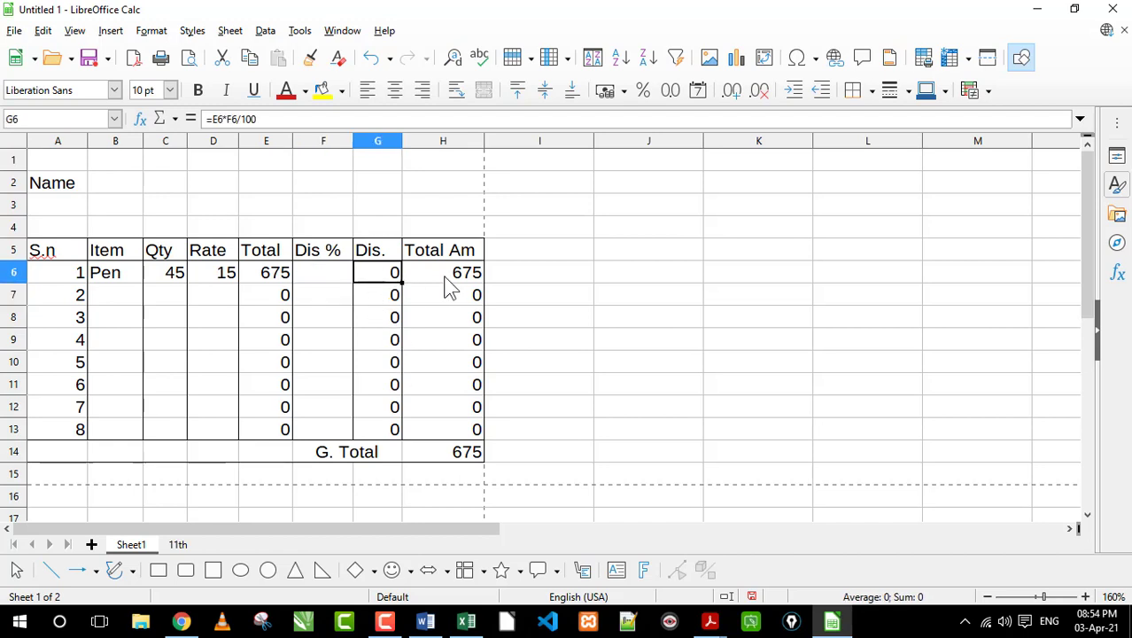
{"action": "left_click", "coordinate": [275, 282]}
{"action": "left_click", "coordinate": [348, 284]}
{"action": "type", "text": "25"}
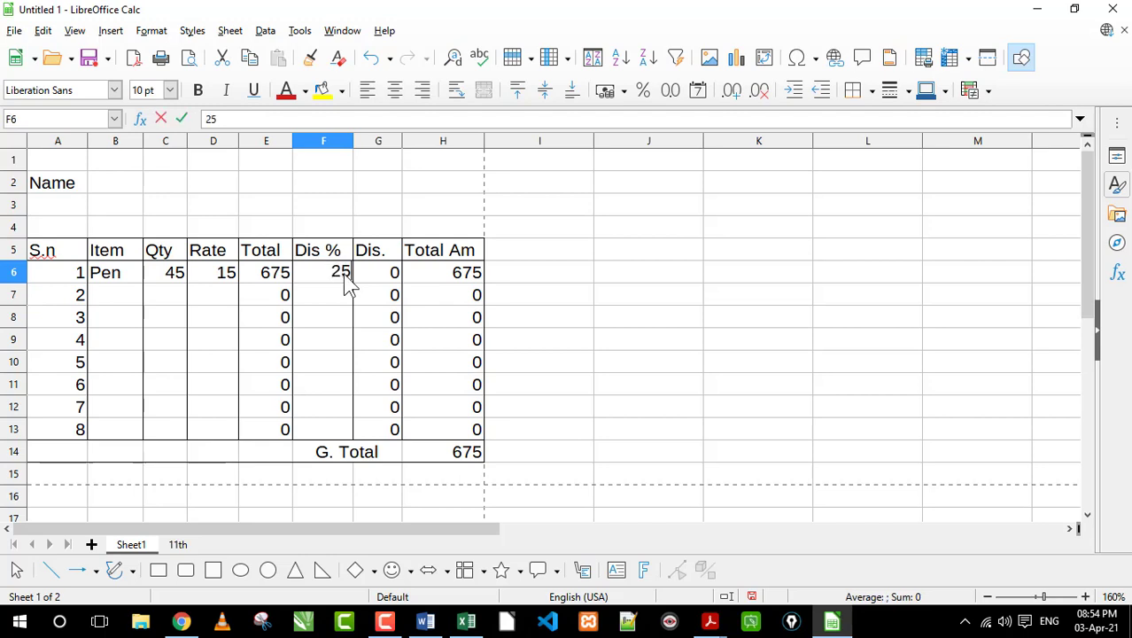
{"action": "key", "text": "Return"}
{"action": "left_click", "coordinate": [391, 277]}
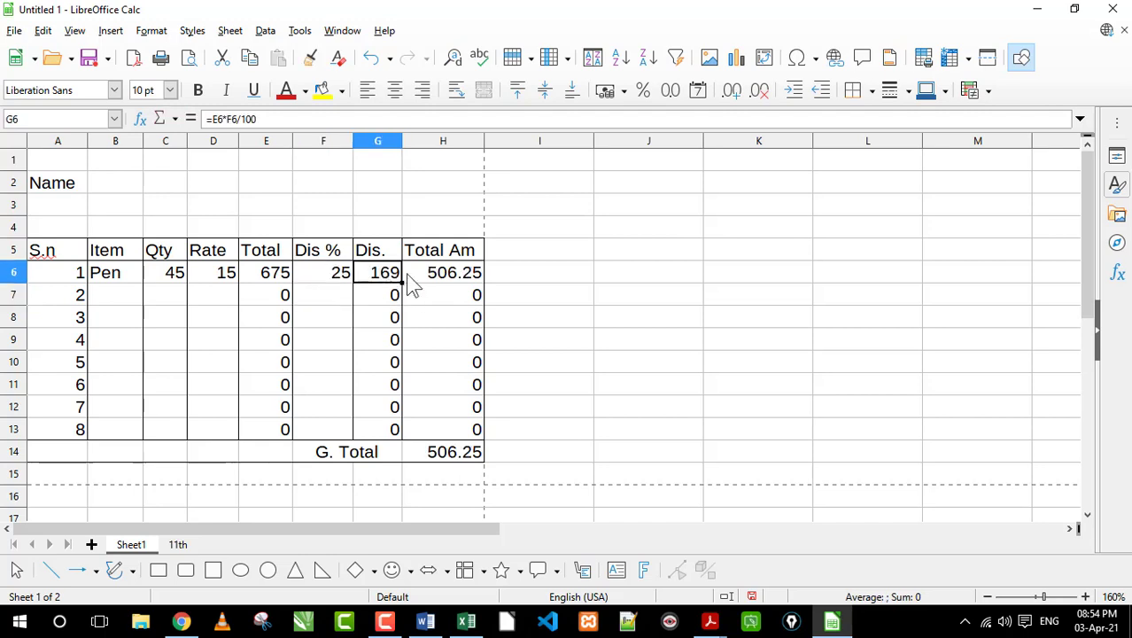
{"action": "left_click", "coordinate": [357, 333]}
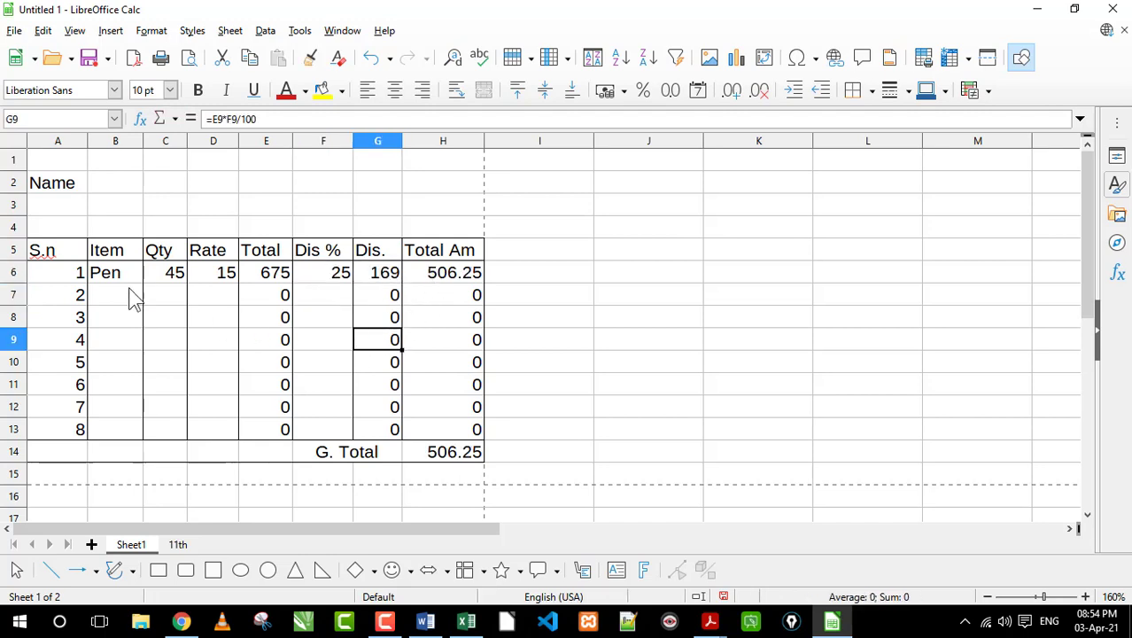
Step: Select the table area A1:H14 and deselect it, leaving an empty cell active
{"action": "left_click_drag", "start_coordinate": [55, 164], "coordinate": [443, 465]}
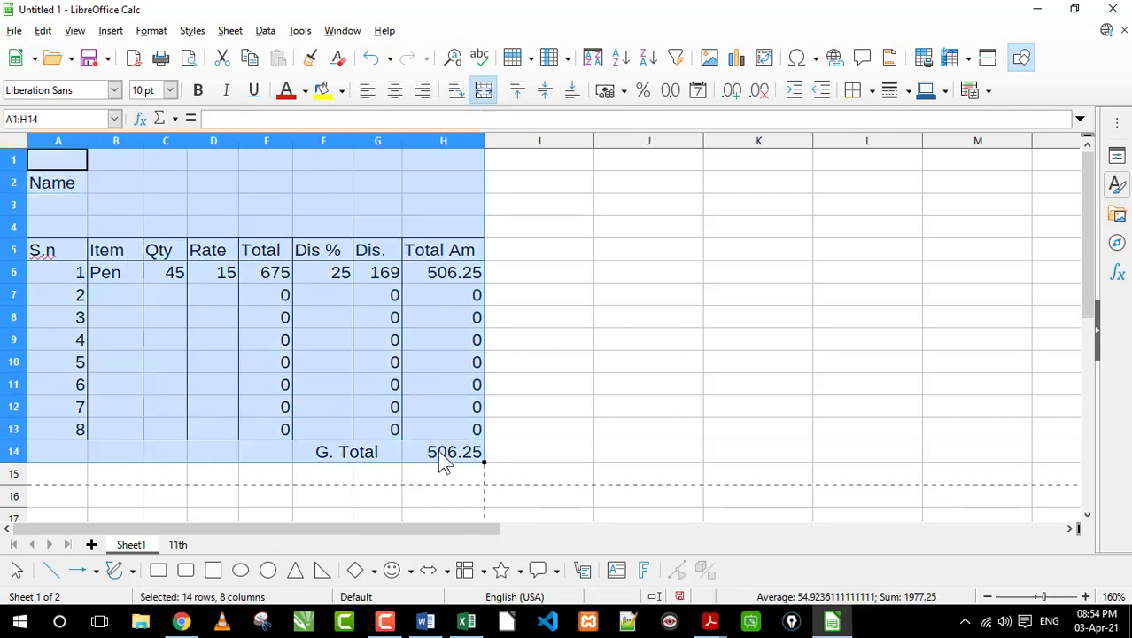
{"action": "left_click", "coordinate": [350, 338]}
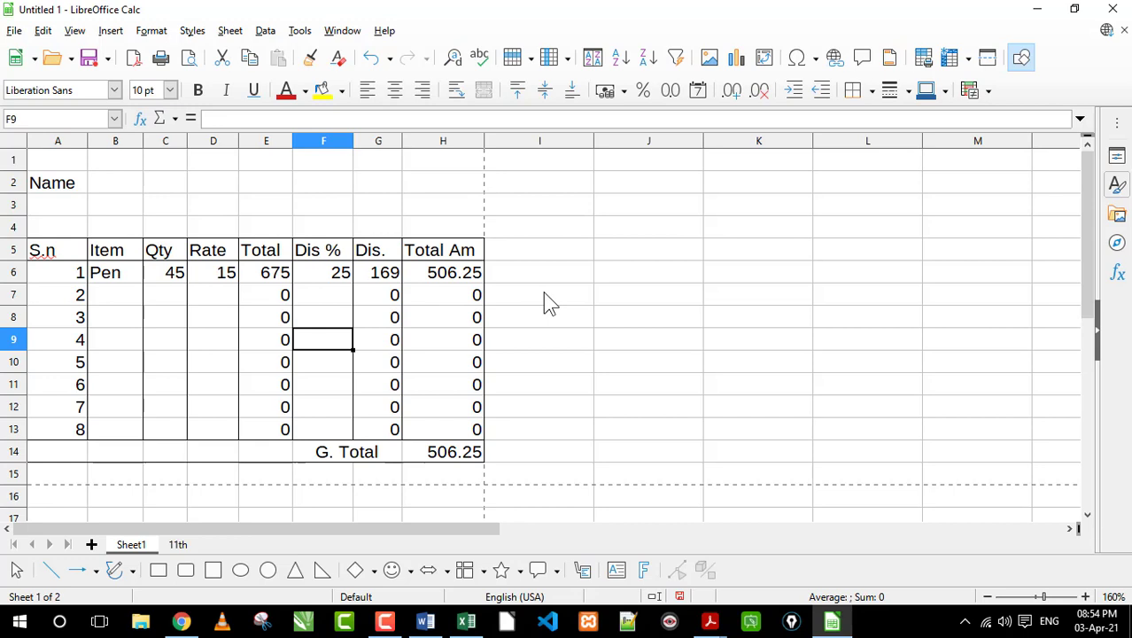
{"action": "left_click", "coordinate": [544, 298]}
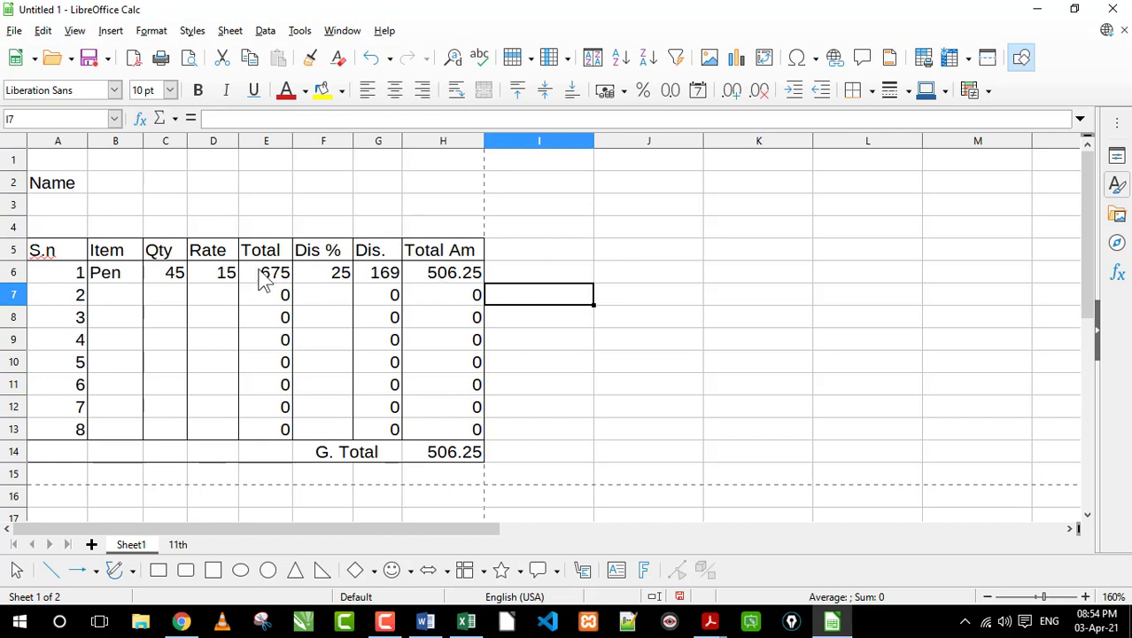
{"action": "left_click_drag", "start_coordinate": [213, 250], "coordinate": [359, 404]}
{"action": "left_click", "coordinate": [367, 326]}
{"action": "mouse_move", "coordinate": [58, 183]}
{"action": "left_mouse_down"}
{"action": "mouse_move", "coordinate": [230, 332]}
{"action": "mouse_move", "coordinate": [443, 456]}
{"action": "left_mouse_up"}
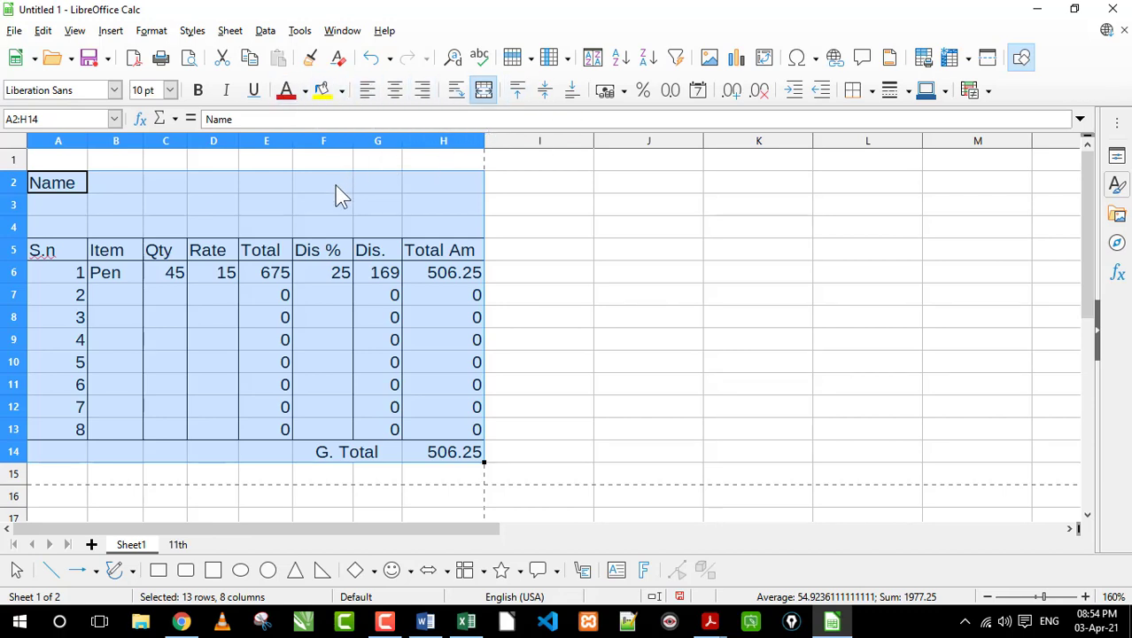
{"action": "left_click", "coordinate": [321, 296]}
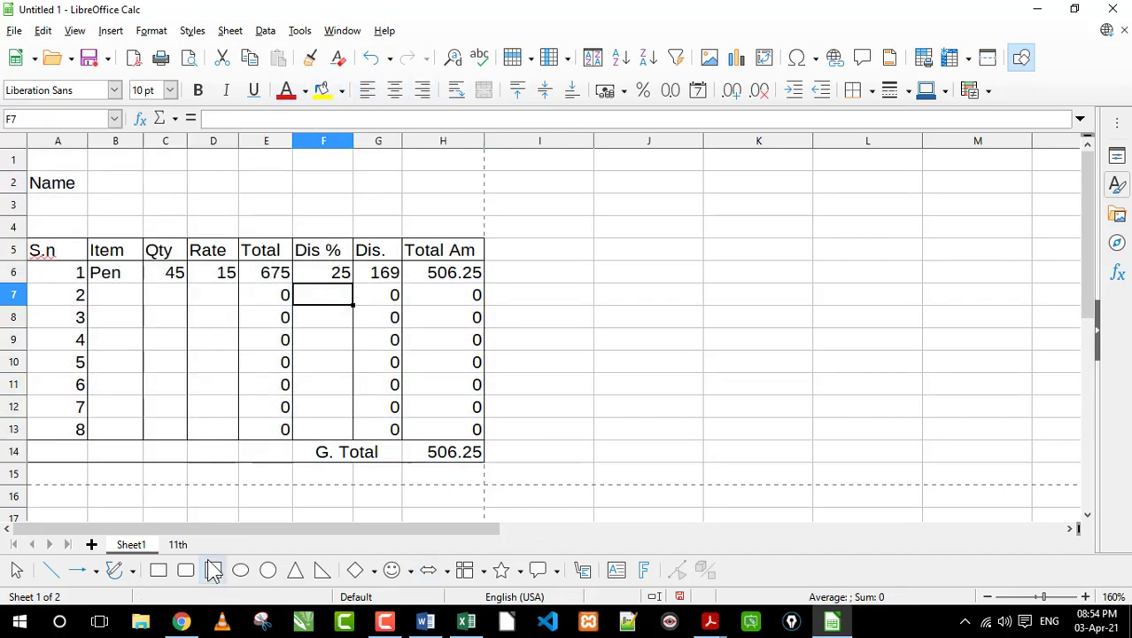
Step: Draw a test ellipse above the table, view it in Print Preview, then delete it
{"action": "left_click", "coordinate": [241, 570]}
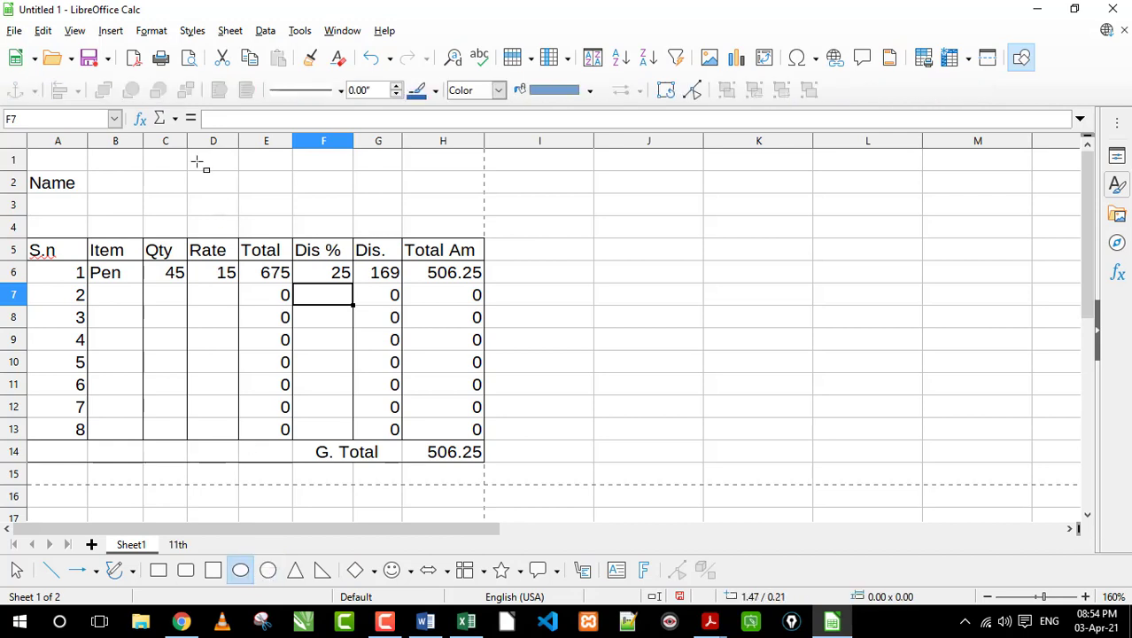
{"action": "left_click_drag", "start_coordinate": [186, 152], "coordinate": [310, 237]}
{"action": "key", "text": "Escape"}
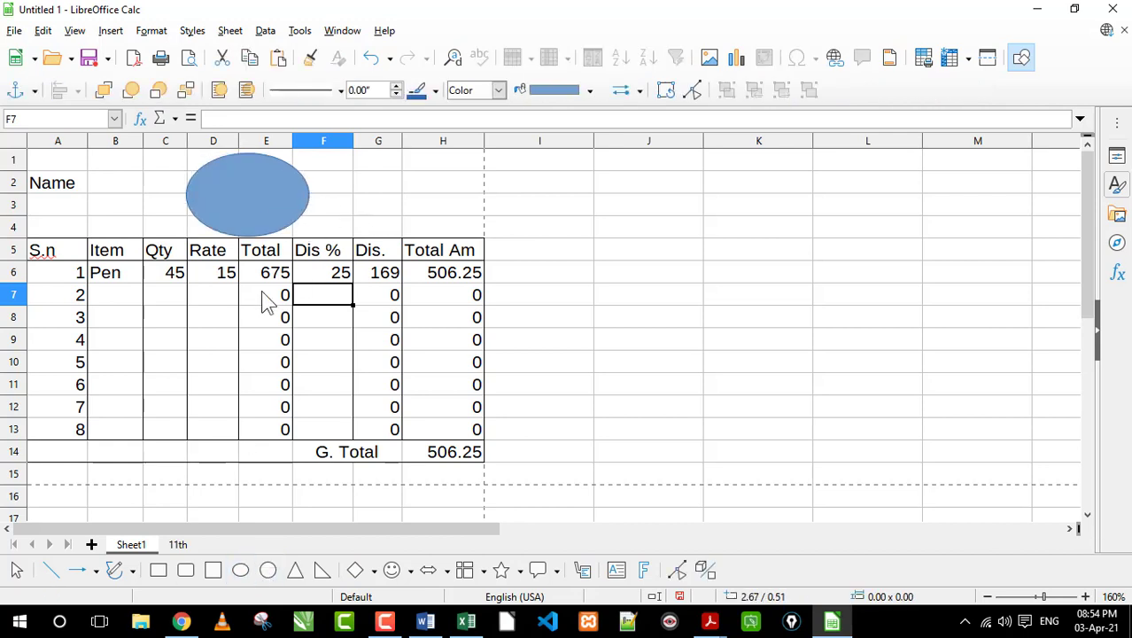
{"action": "left_click", "coordinate": [14, 31]}
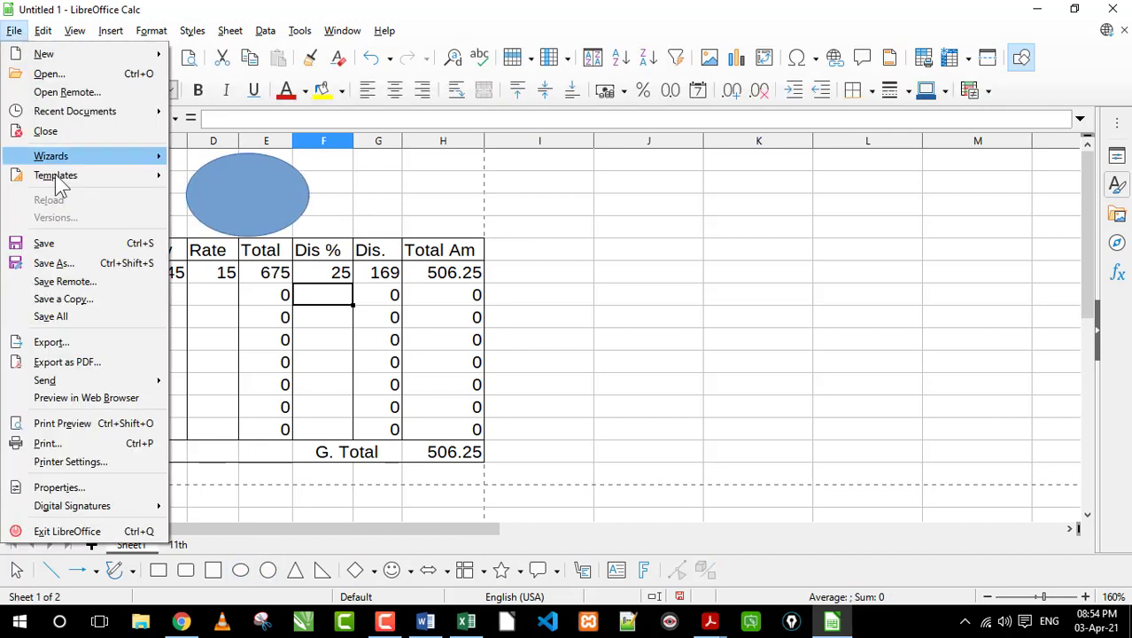
{"action": "left_click", "coordinate": [83, 421]}
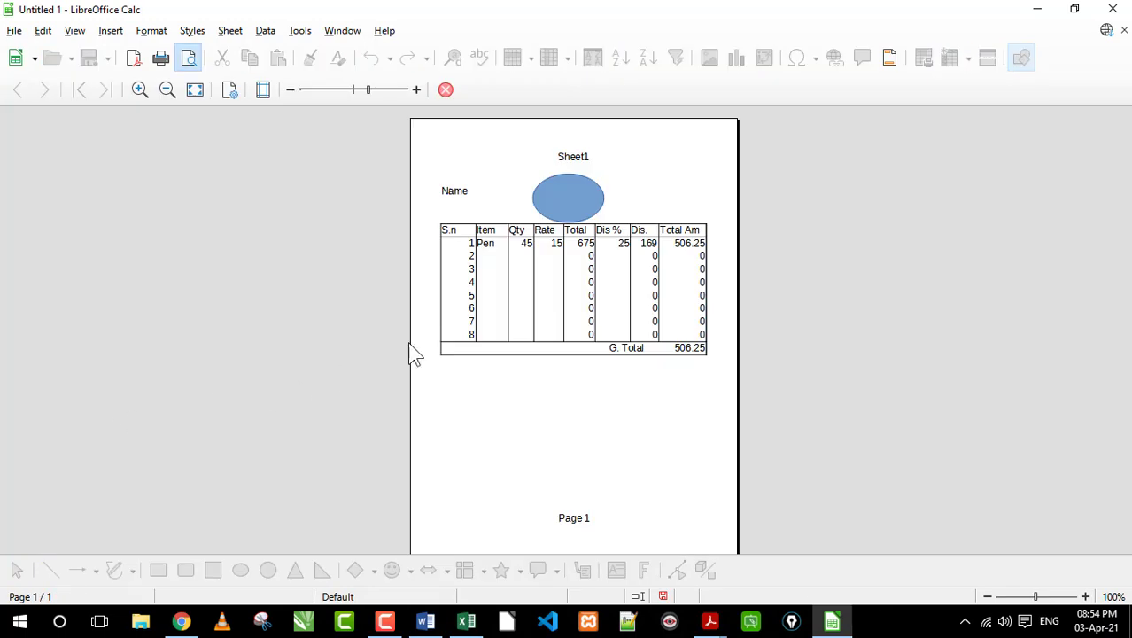
{"action": "left_click", "coordinate": [445, 89]}
{"action": "left_click", "coordinate": [273, 205]}
{"action": "key", "text": "Delete"}
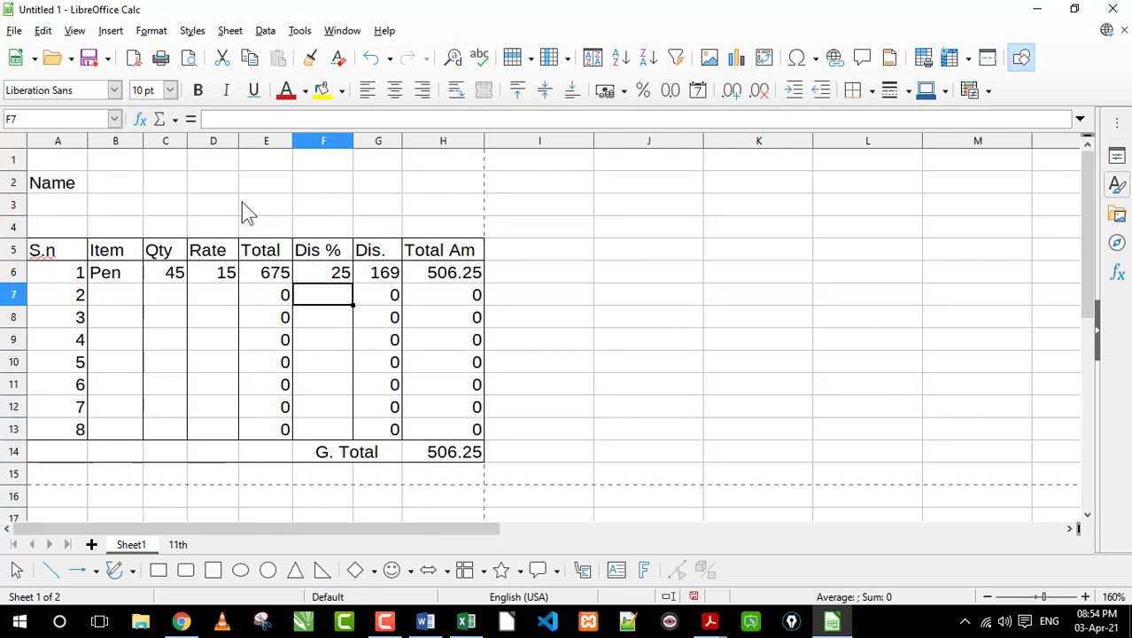
Step: Insert the upciss.png logo at D3 and shrink it above the Dis. and Total Am columns
{"action": "left_click", "coordinate": [198, 211]}
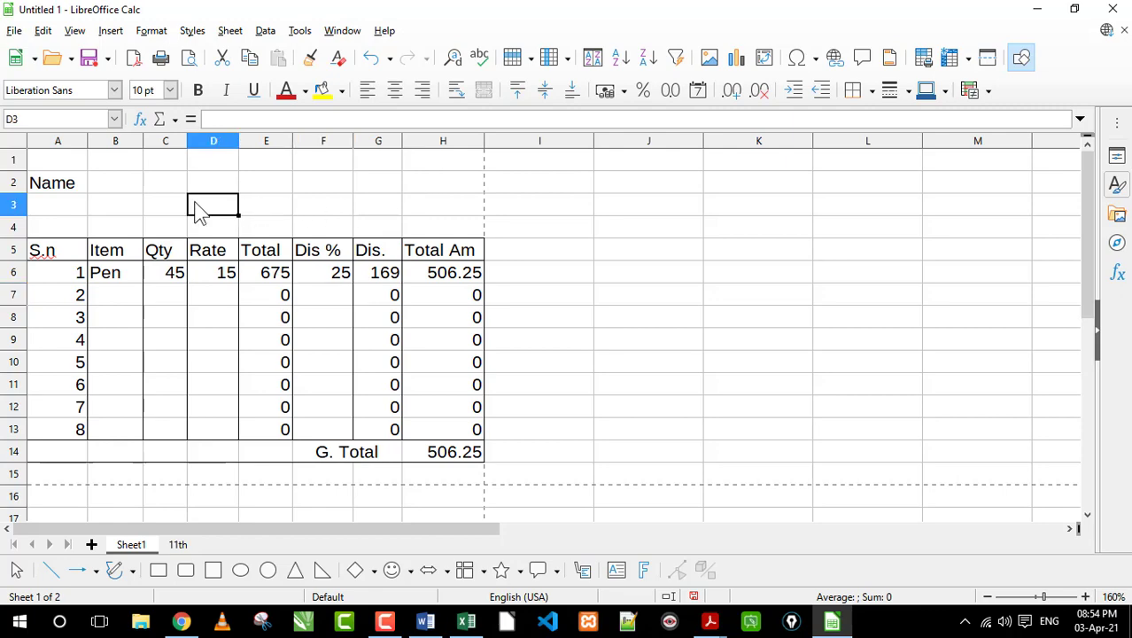
{"action": "left_click", "coordinate": [709, 59]}
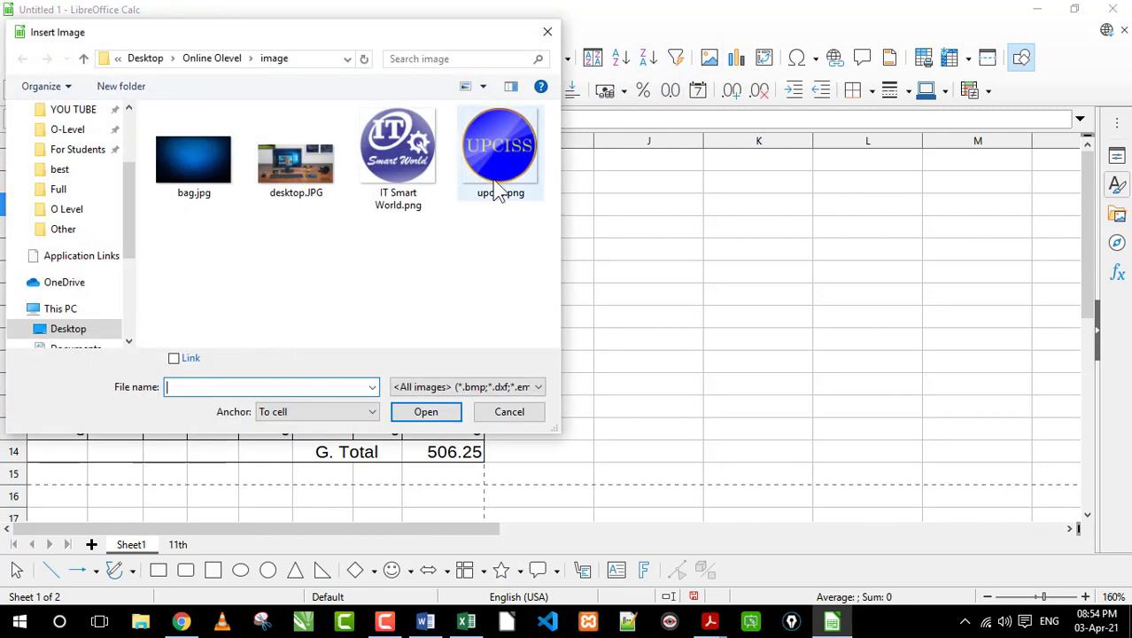
{"action": "double_click", "coordinate": [493, 195]}
{"action": "mouse_move", "coordinate": [311, 320]}
{"action": "left_mouse_down"}
{"action": "mouse_move", "coordinate": [269, 277]}
{"action": "mouse_move", "coordinate": [414, 206]}
{"action": "mouse_move", "coordinate": [405, 225]}
{"action": "left_mouse_up"}
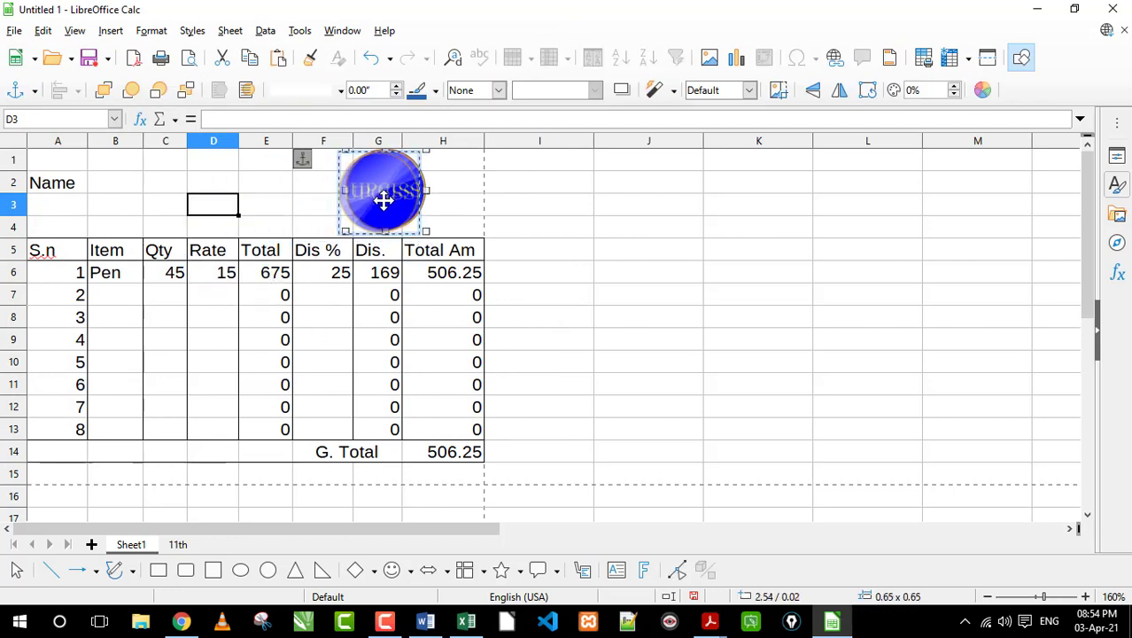
{"action": "left_click_drag", "start_coordinate": [374, 184], "coordinate": [371, 190]}
Step: Check the page with the logo in Print Preview, then close it
{"action": "left_click", "coordinate": [14, 30]}
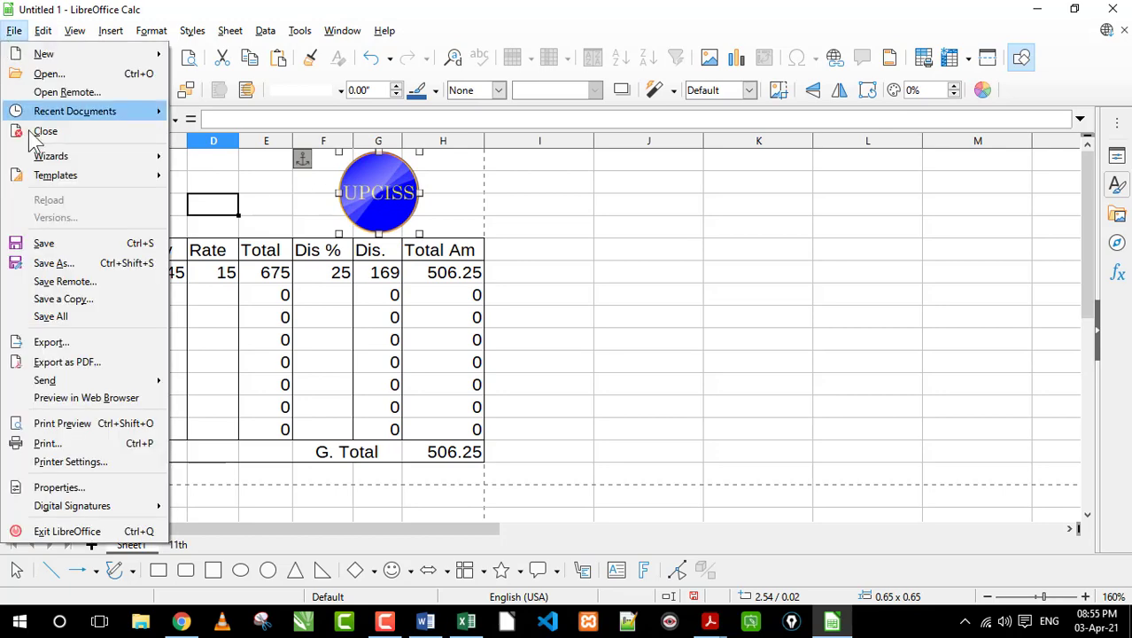
{"action": "left_click", "coordinate": [87, 423]}
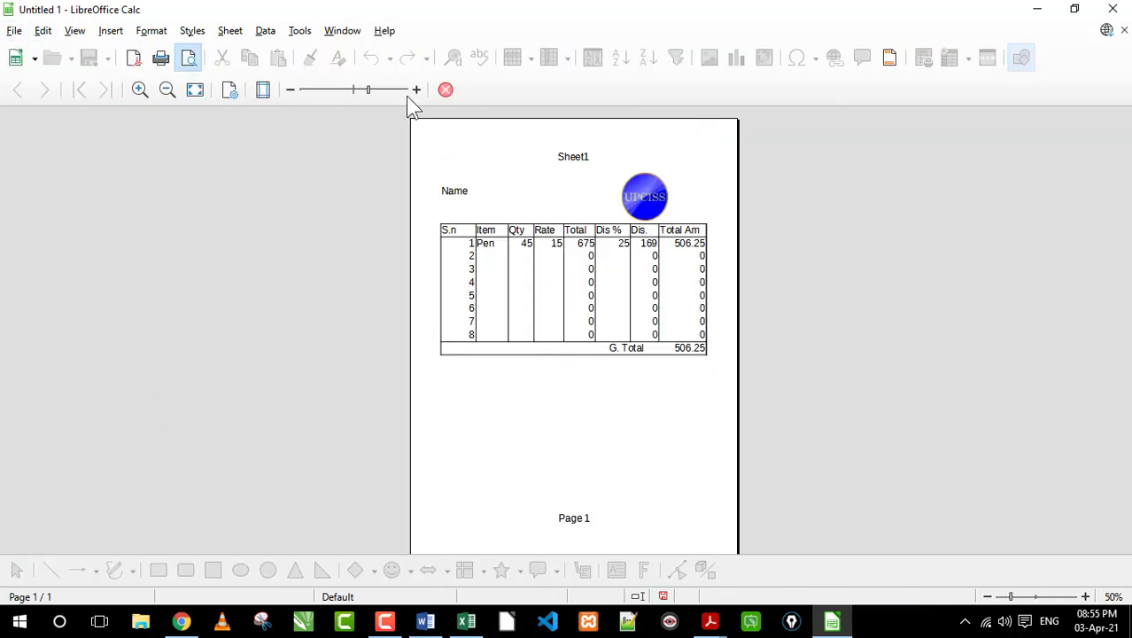
{"action": "left_click", "coordinate": [445, 90]}
{"action": "left_click", "coordinate": [397, 339]}
{"action": "left_click", "coordinate": [475, 339]}
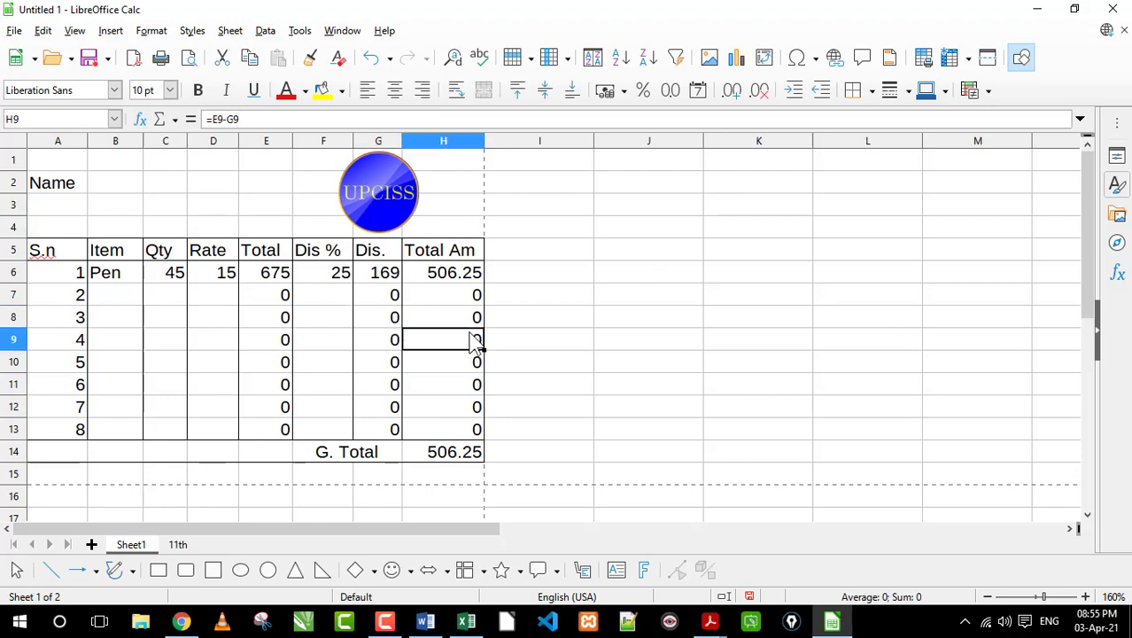
{"action": "left_click", "coordinate": [609, 341]}
Step: In the O-Level detailed syllabus PDF, highlight Elements, Creating of Spread Sheet and Concept of Cell Address
{"action": "left_click", "coordinate": [768, 566]}
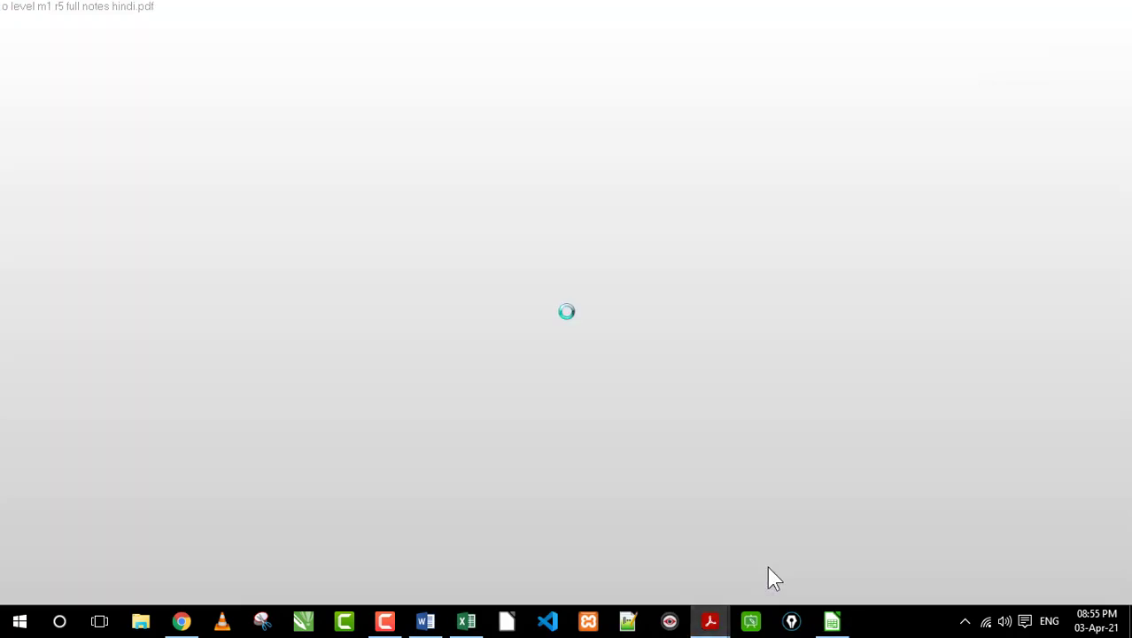
{"action": "mouse_move", "coordinate": [710, 621]}
{"action": "left_click", "coordinate": [802, 532]}
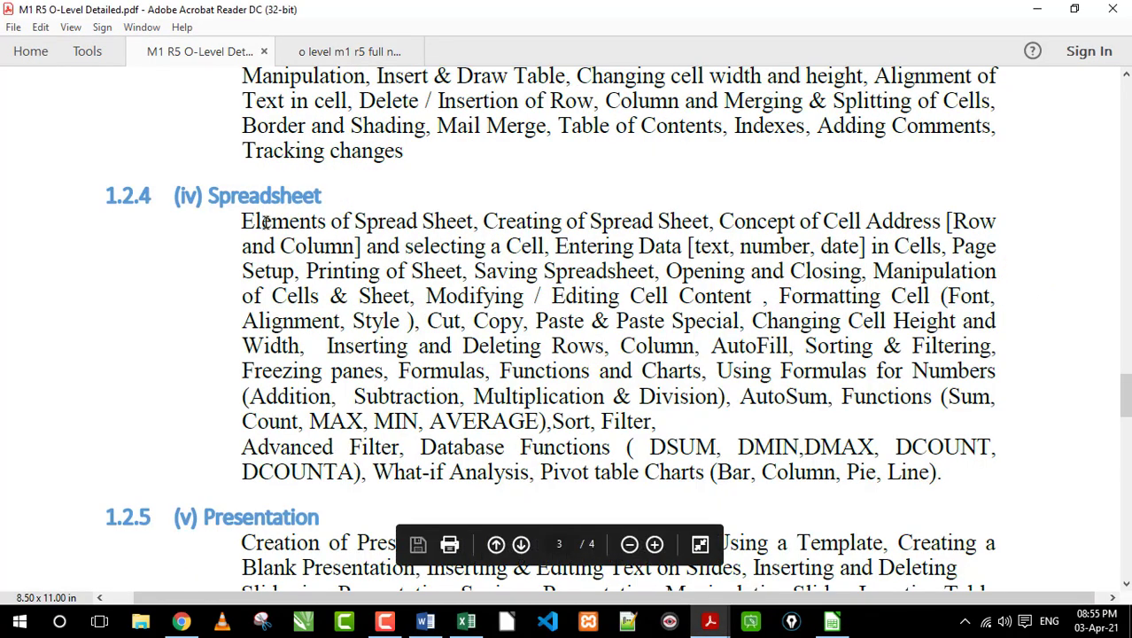
{"action": "mouse_move", "coordinate": [243, 221]}
{"action": "left_mouse_down"}
{"action": "mouse_move", "coordinate": [707, 222]}
{"action": "mouse_move", "coordinate": [241, 221]}
{"action": "left_mouse_up"}
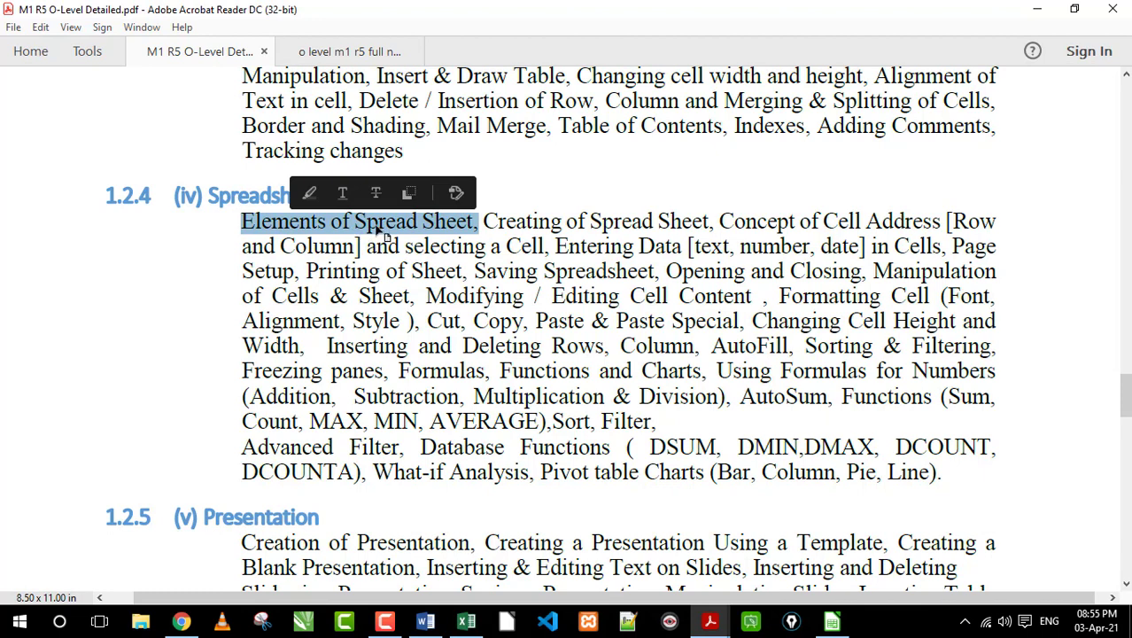
{"action": "left_click_drag", "start_coordinate": [482, 221], "coordinate": [709, 221]}
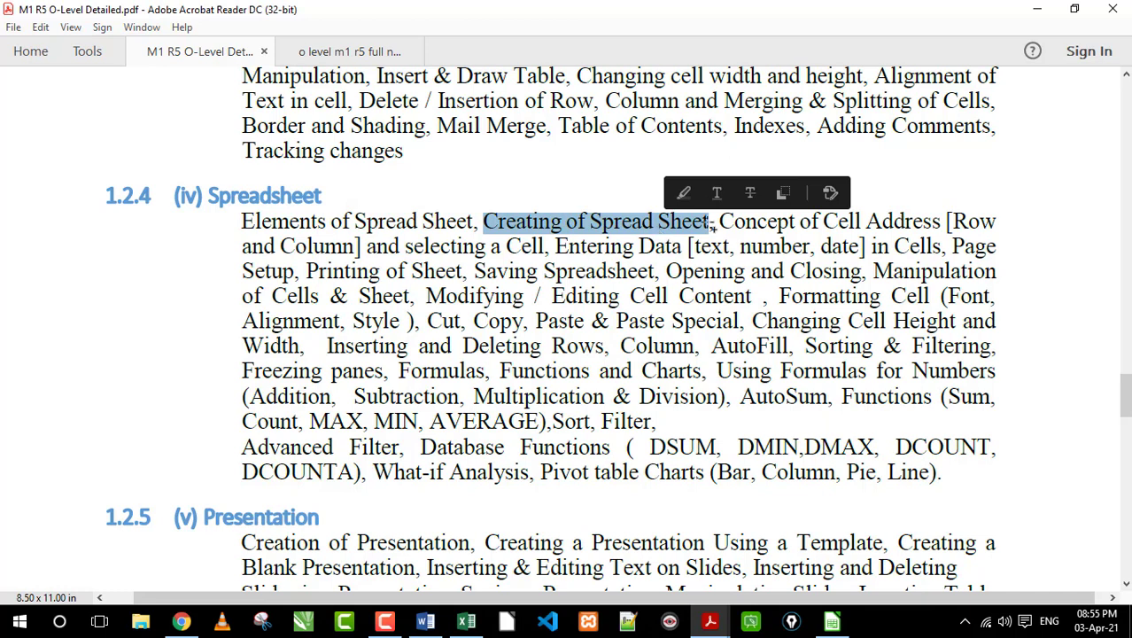
{"action": "left_click_drag", "start_coordinate": [719, 220], "coordinate": [939, 225]}
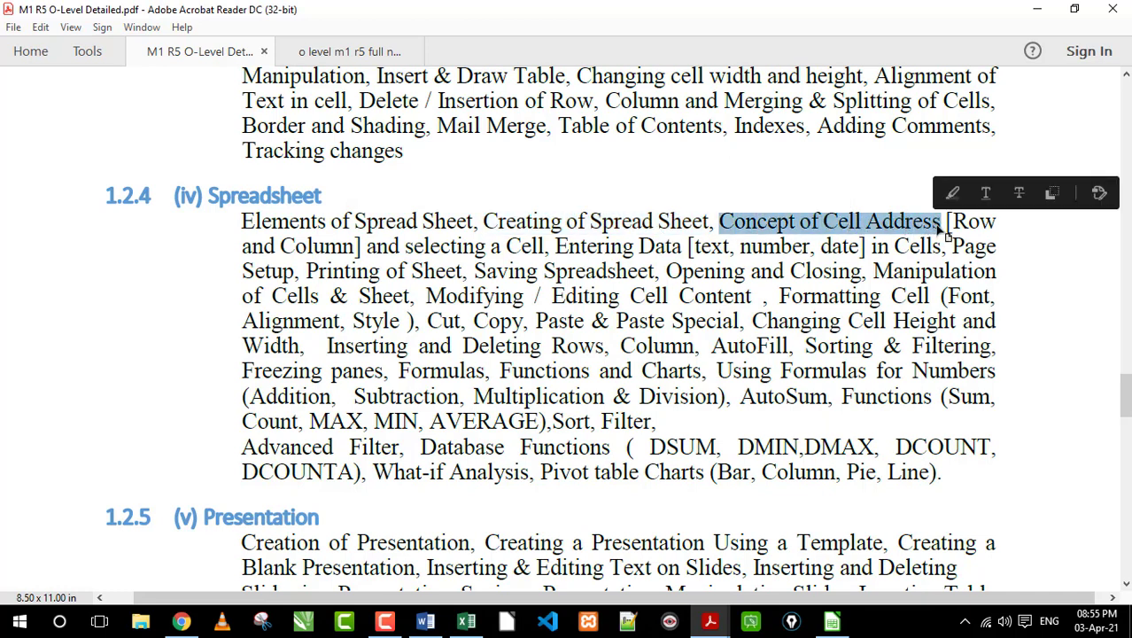
{"action": "left_click_drag", "start_coordinate": [280, 248], "coordinate": [737, 257]}
Step: Highlight 'Entering Data [text, number, date]', then return to the Calc sheet
{"action": "left_click", "coordinate": [418, 251]}
{"action": "left_click", "coordinate": [736, 257]}
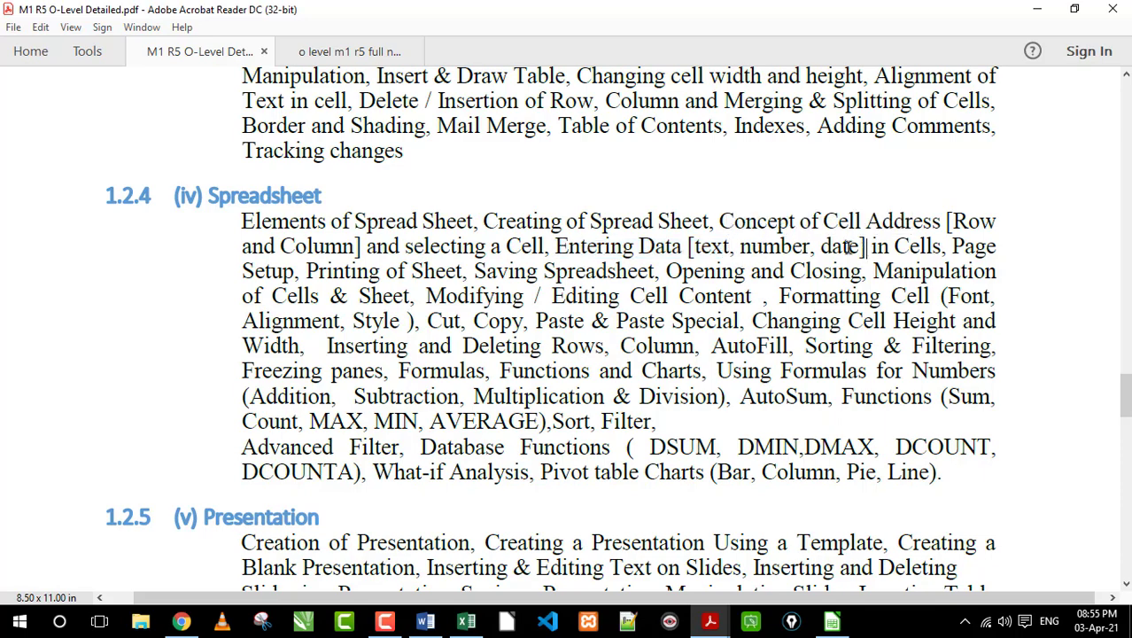
{"action": "left_click_drag", "start_coordinate": [848, 247], "coordinate": [599, 251]}
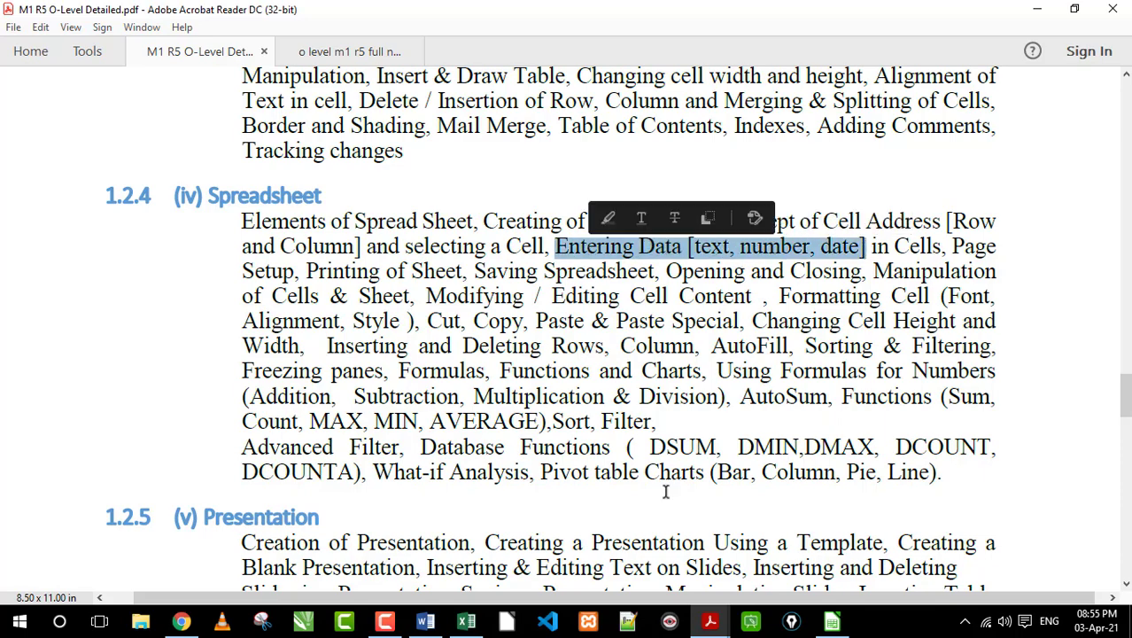
{"action": "left_click", "coordinate": [831, 620]}
Step: Enter sample text 'dfg' in J6 and 45 in J7
{"action": "left_click", "coordinate": [582, 277]}
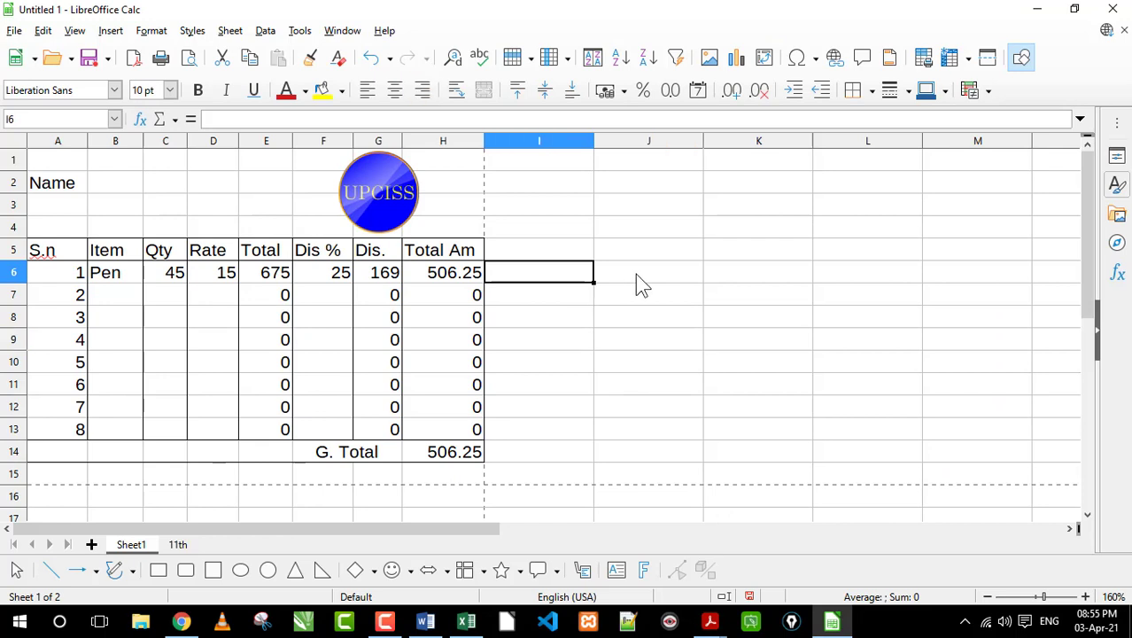
{"action": "left_click", "coordinate": [636, 274]}
{"action": "type", "text": "dfg"}
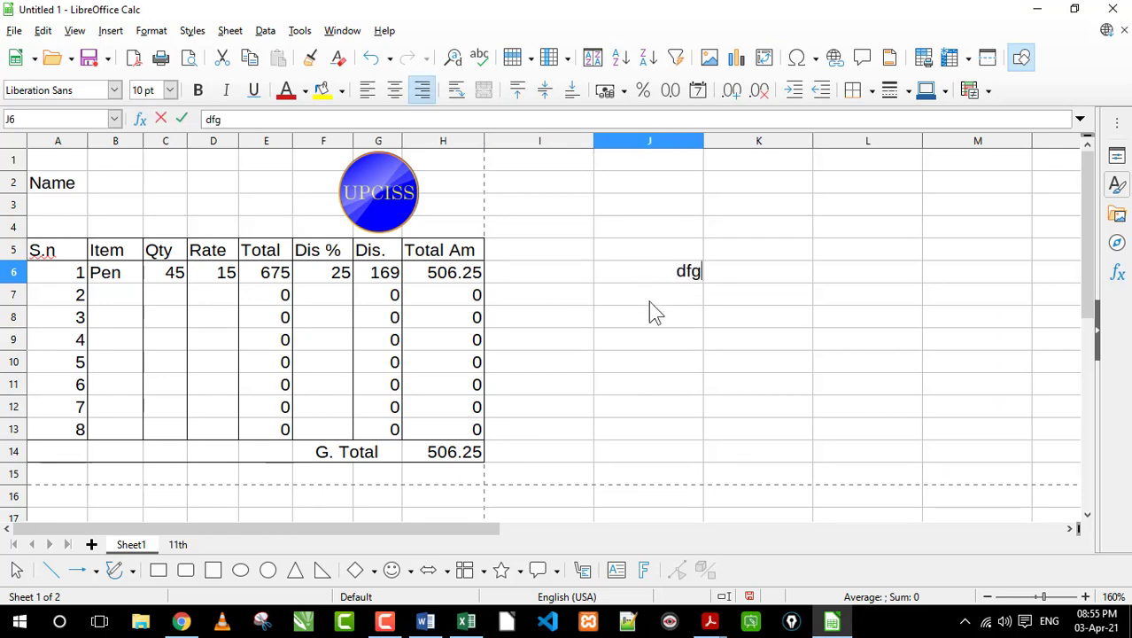
{"action": "key", "text": "Return"}
{"action": "type", "text": "45"}
{"action": "key", "text": "Return"}
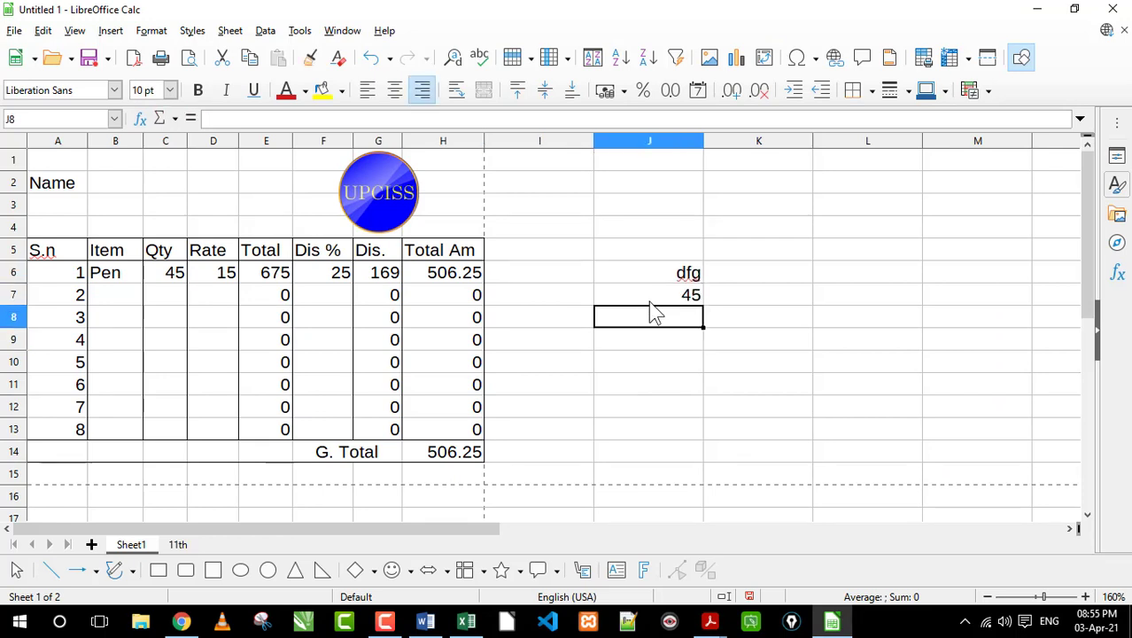
{"action": "key", "text": "Return"}
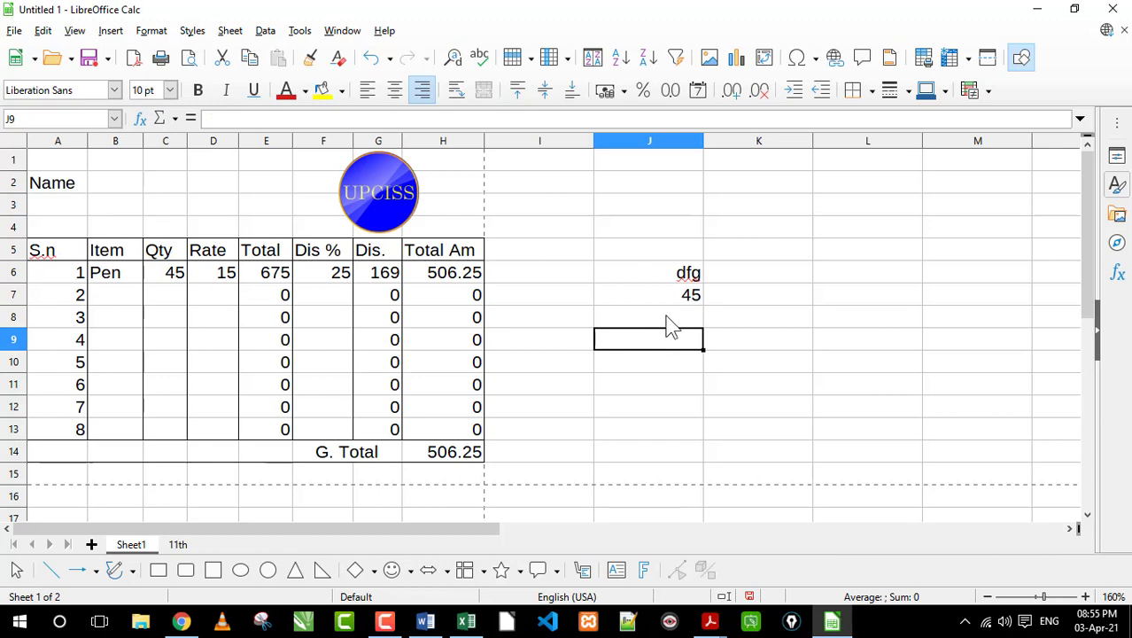
Step: Erase the sample entries from J6:J7 and switch back to the syllabus PDF
{"action": "left_click", "coordinate": [671, 325]}
{"action": "key", "text": "Up"}
{"action": "key", "text": "shift+Up"}
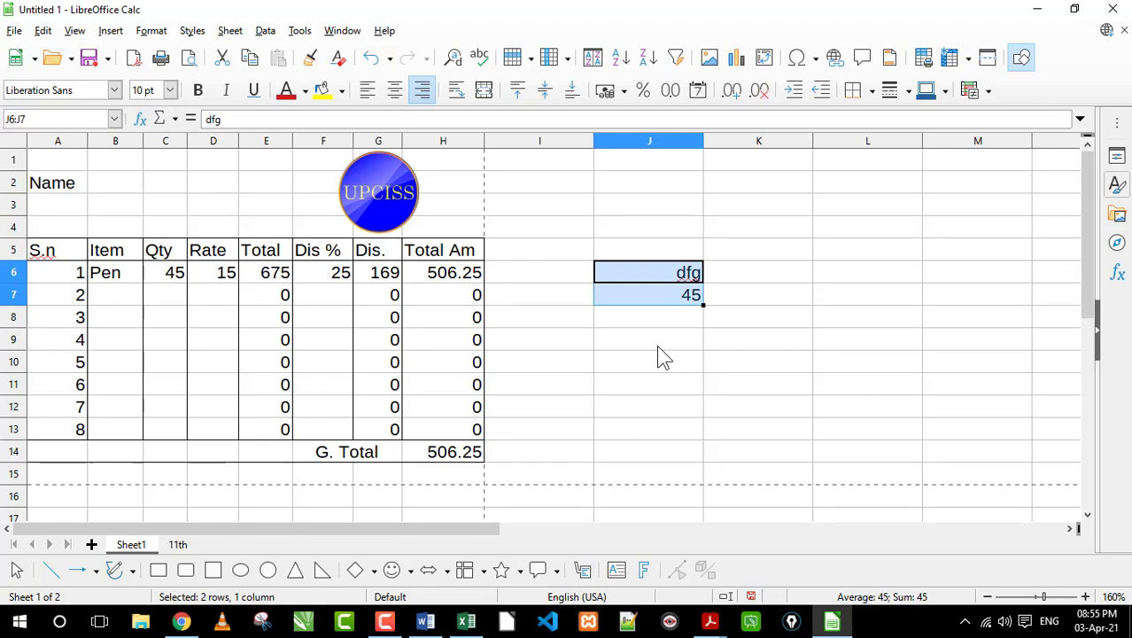
{"action": "key", "text": "Delete"}
{"action": "left_click", "coordinate": [659, 360]}
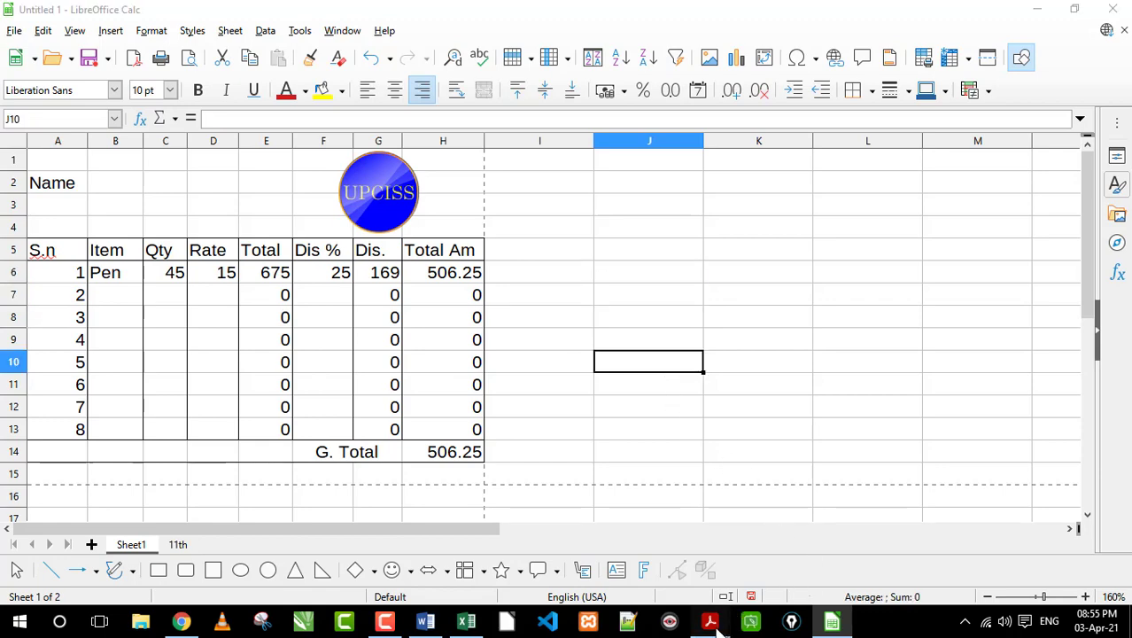
{"action": "left_click", "coordinate": [702, 537]}
{"action": "left_click", "coordinate": [941, 254]}
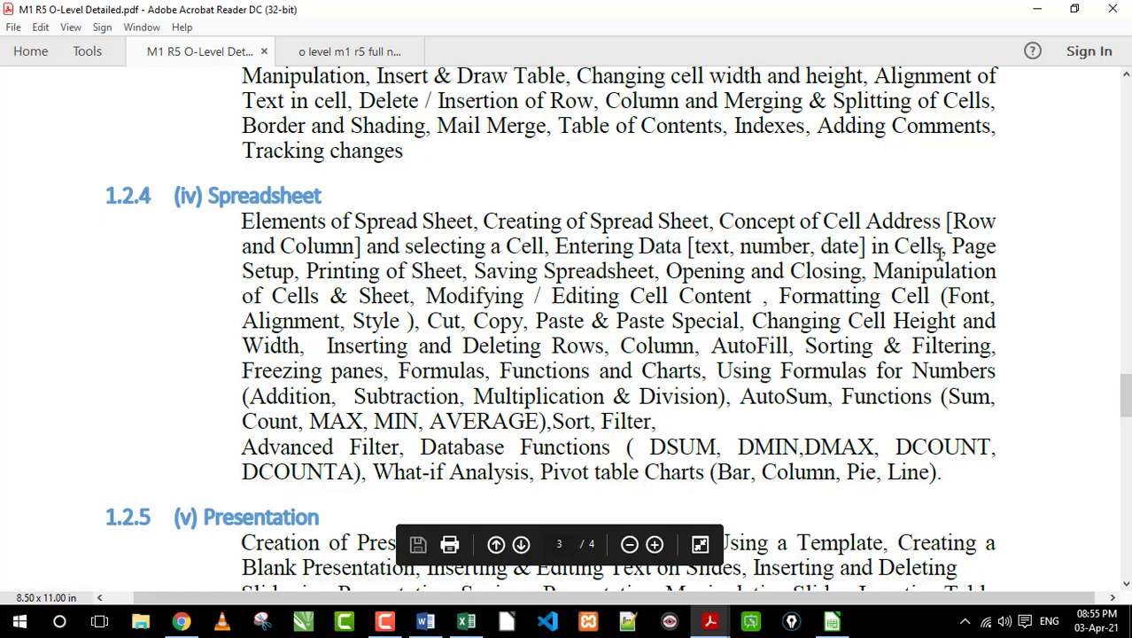
{"action": "key", "text": "alt+Tab"}
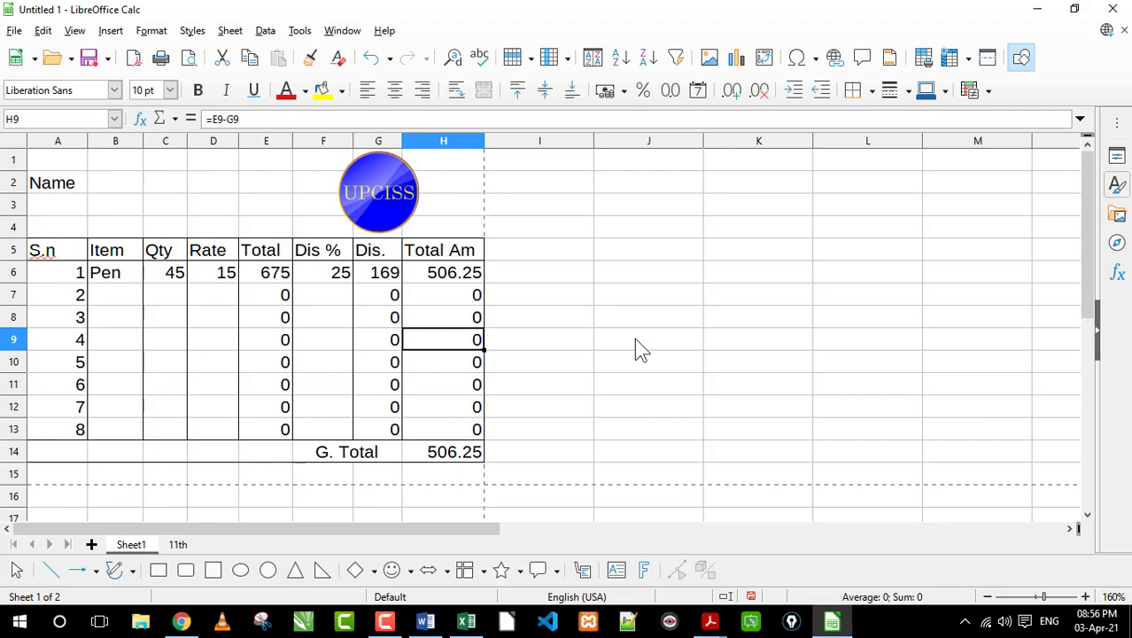
{"action": "left_click", "coordinate": [740, 578]}
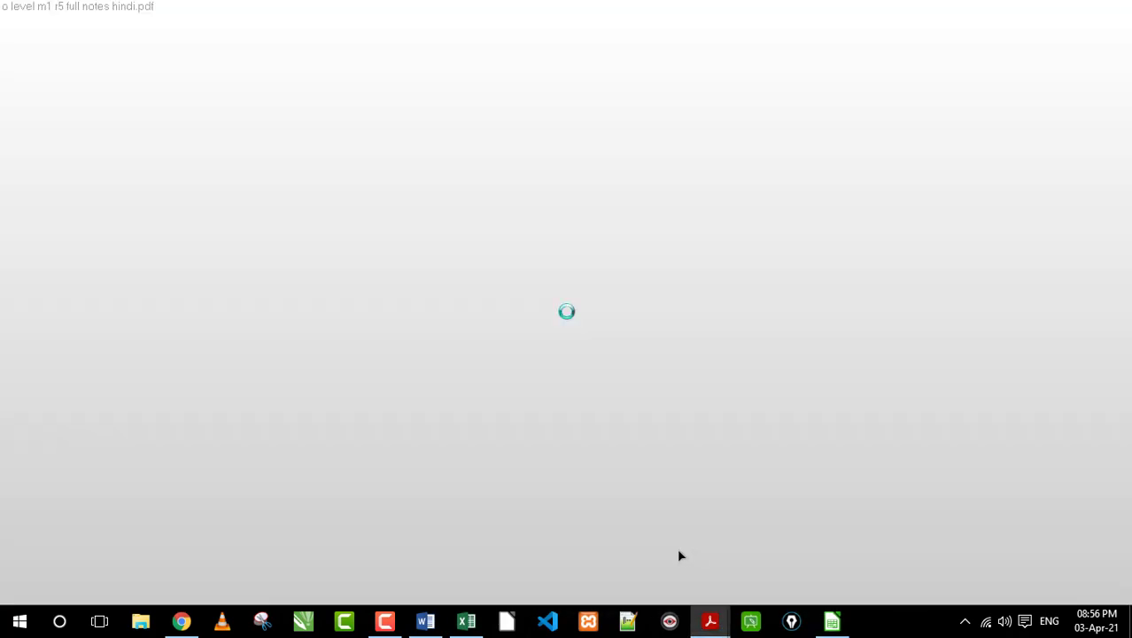